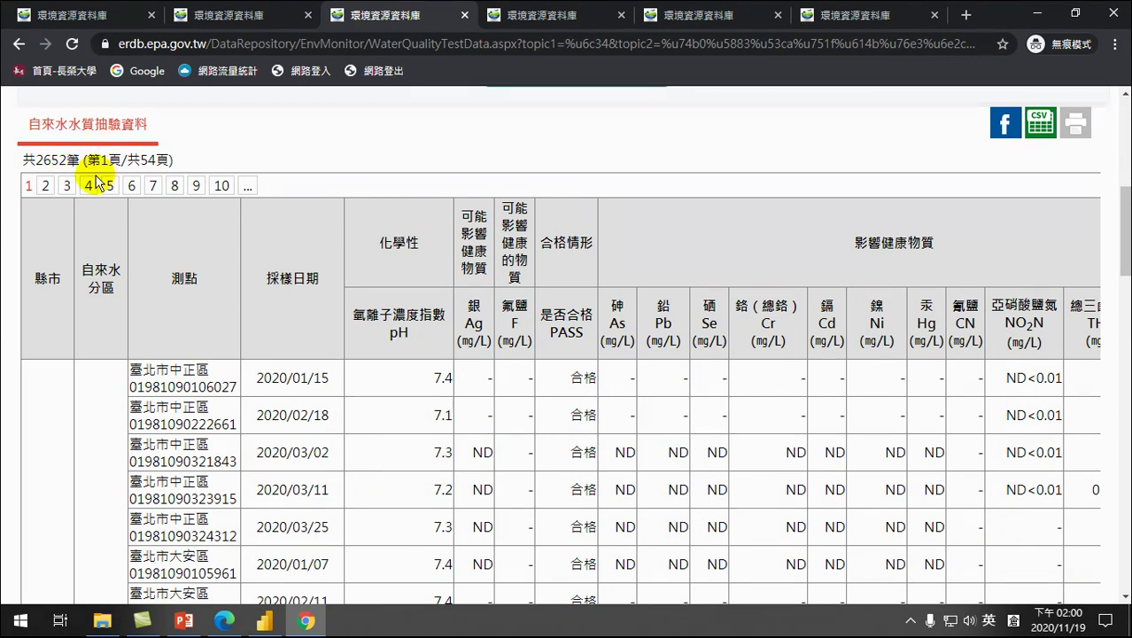
Step: Keep 2020 as the start year in the tap-water sampling query form
{"action": "scroll", "coordinate": [106, 217], "scroll_direction": "up", "scroll_amount": 5}
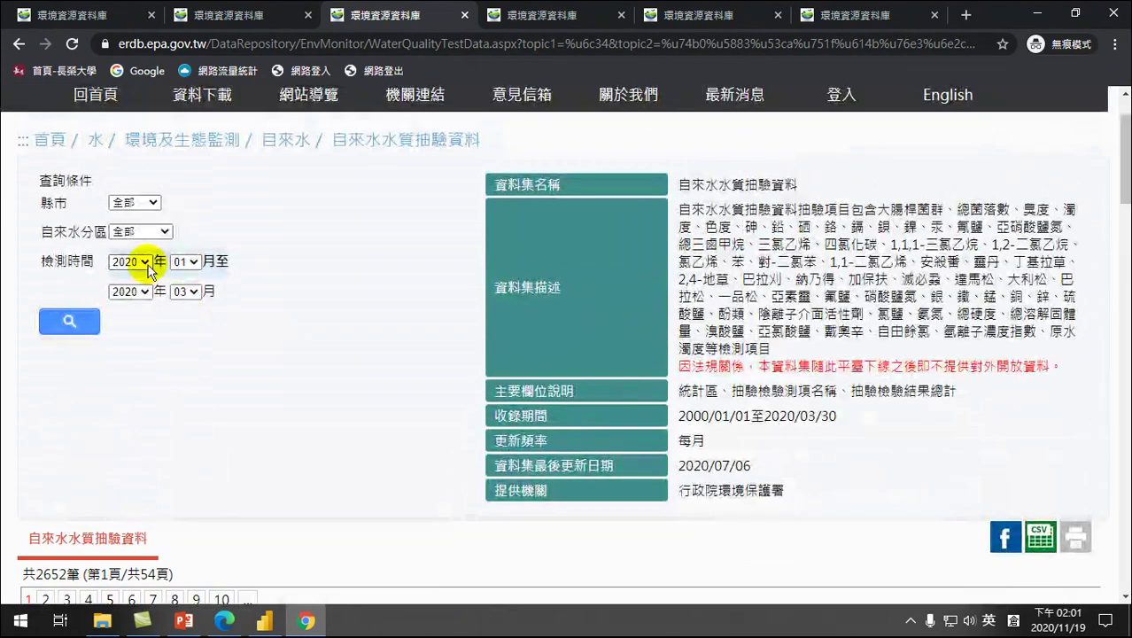
{"action": "left_click", "coordinate": [143, 262]}
{"action": "left_click", "coordinate": [144, 324]}
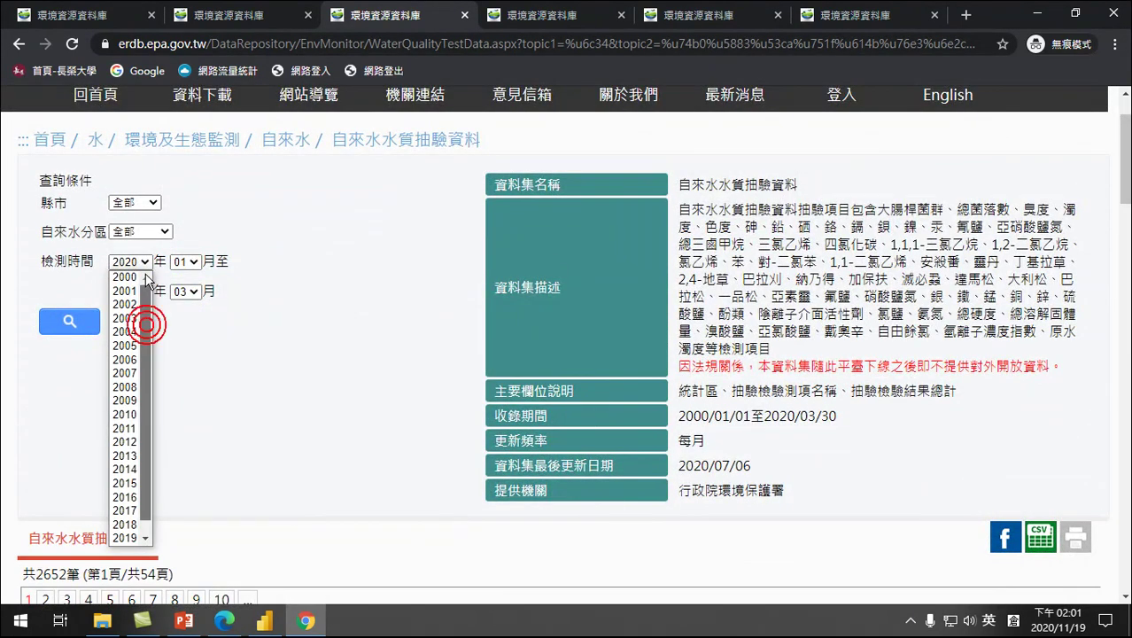
{"action": "left_click_drag", "start_coordinate": [147, 500], "coordinate": [151, 285]}
{"action": "left_click", "coordinate": [144, 312]}
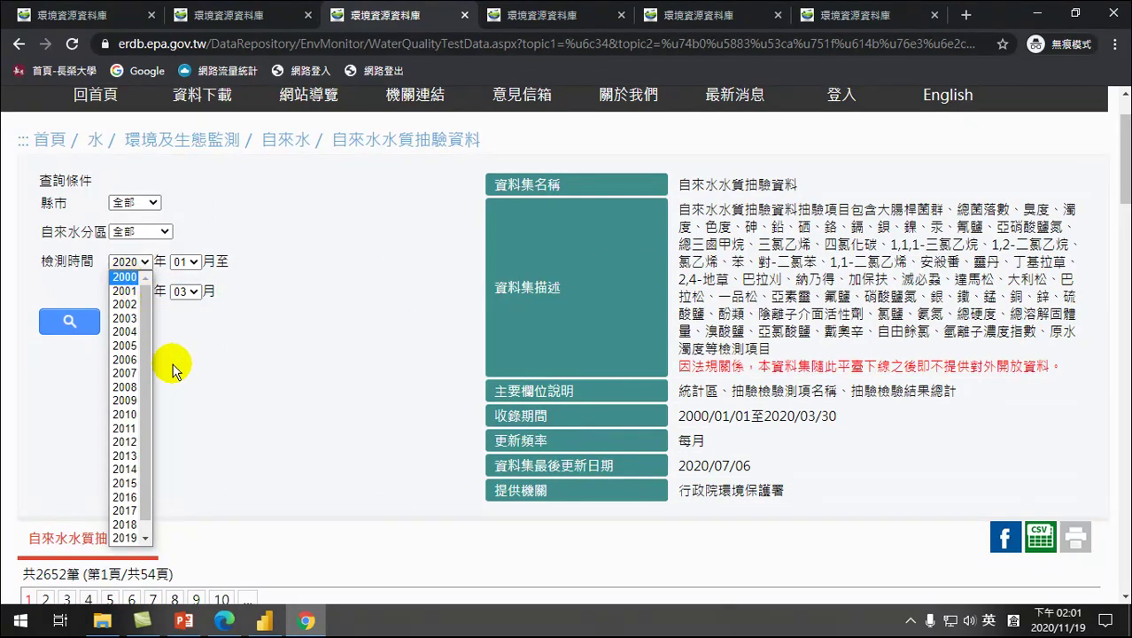
{"action": "left_click_drag", "start_coordinate": [147, 361], "coordinate": [155, 471]}
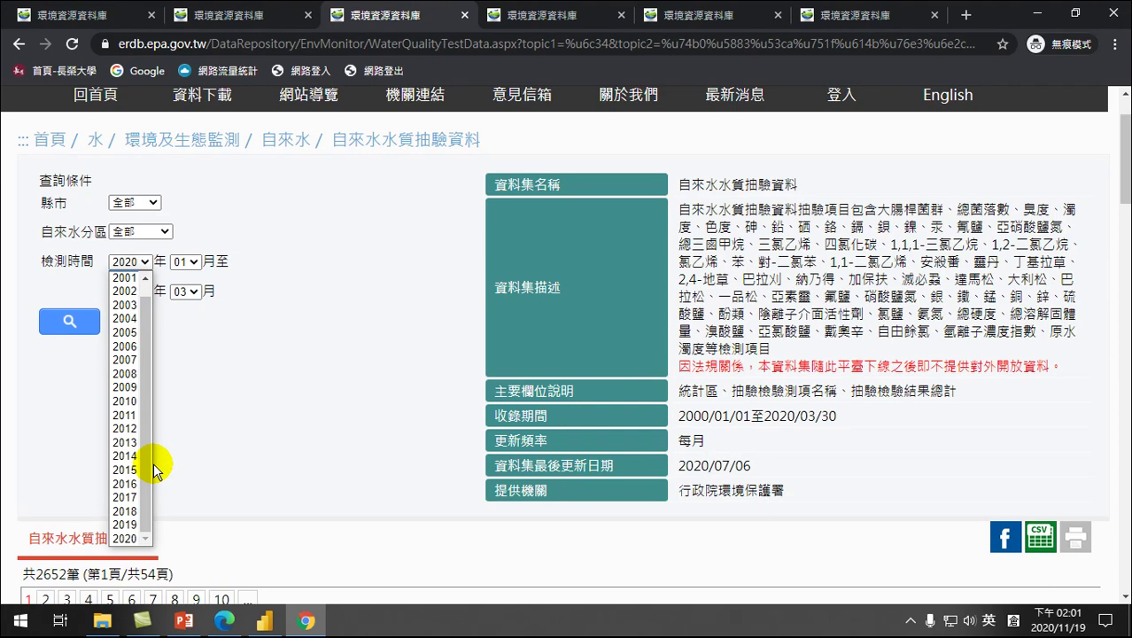
{"action": "left_click", "coordinate": [301, 294]}
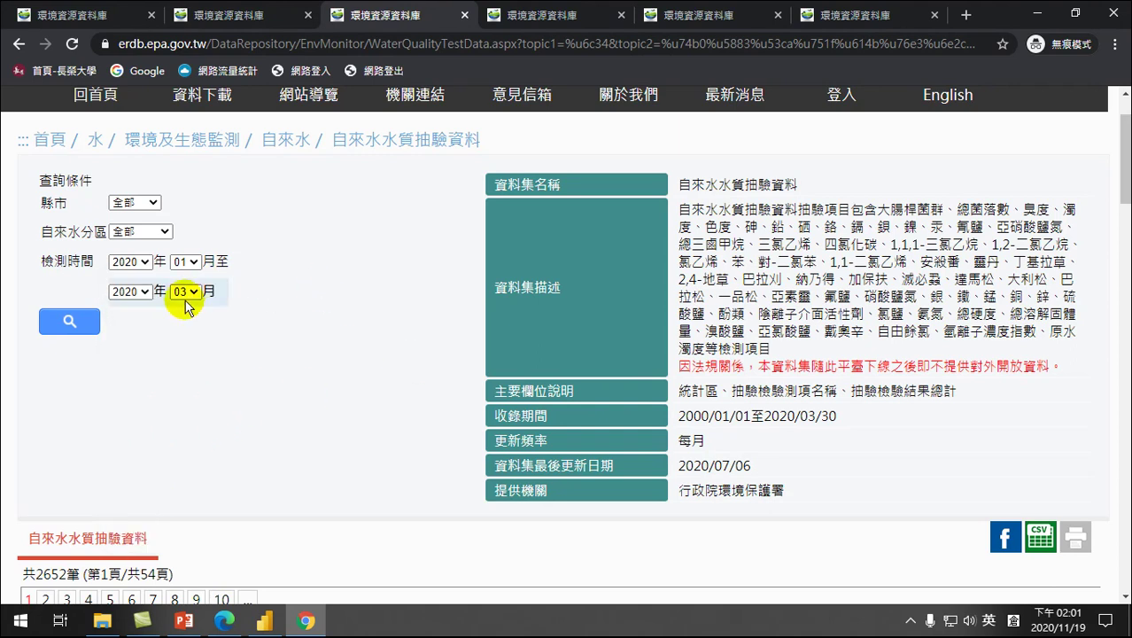
{"action": "left_click", "coordinate": [69, 323]}
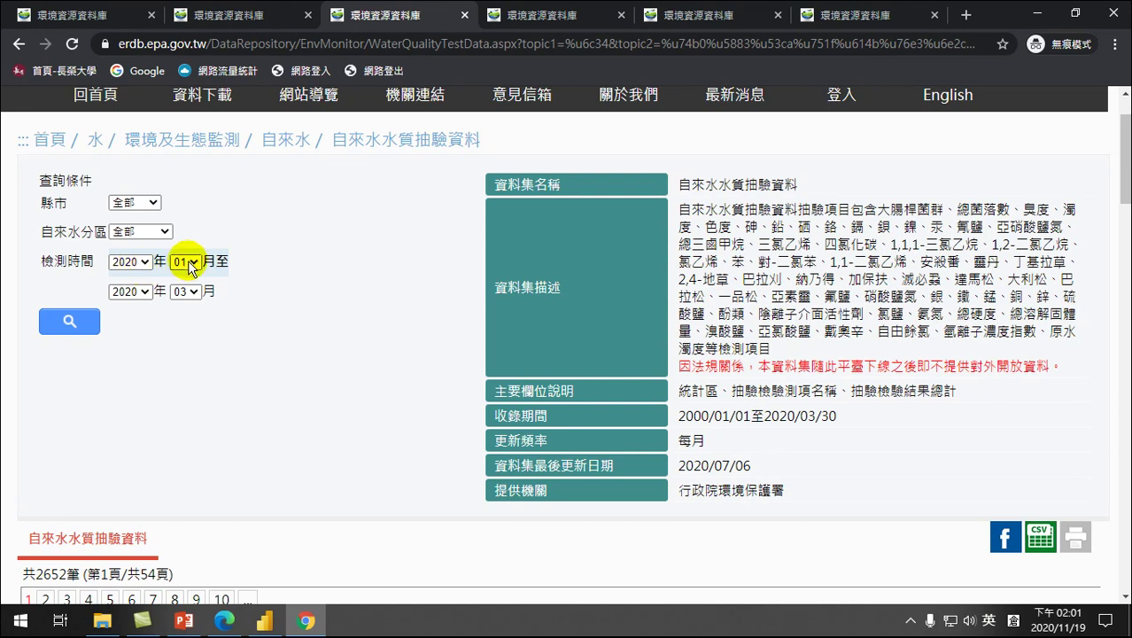
Step: Download the query results as 自來水水質抽驗資料.csv and confirm it in Downloads
{"action": "scroll", "coordinate": [190, 405], "scroll_direction": "down", "scroll_amount": 4}
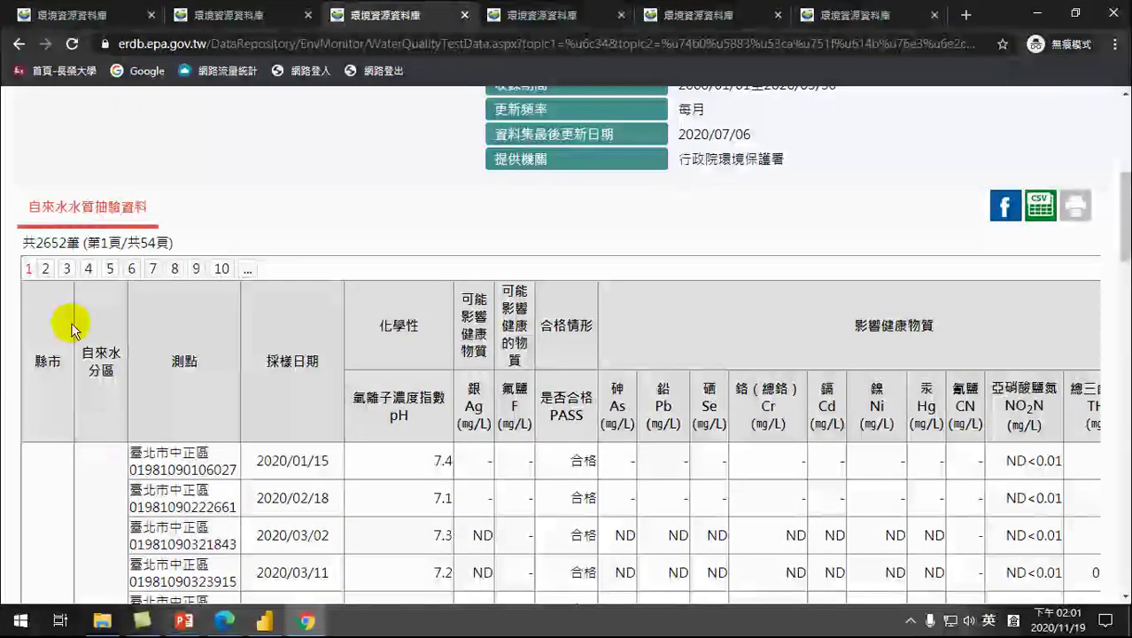
{"action": "left_click", "coordinate": [1043, 210]}
{"action": "left_click", "coordinate": [1043, 211]}
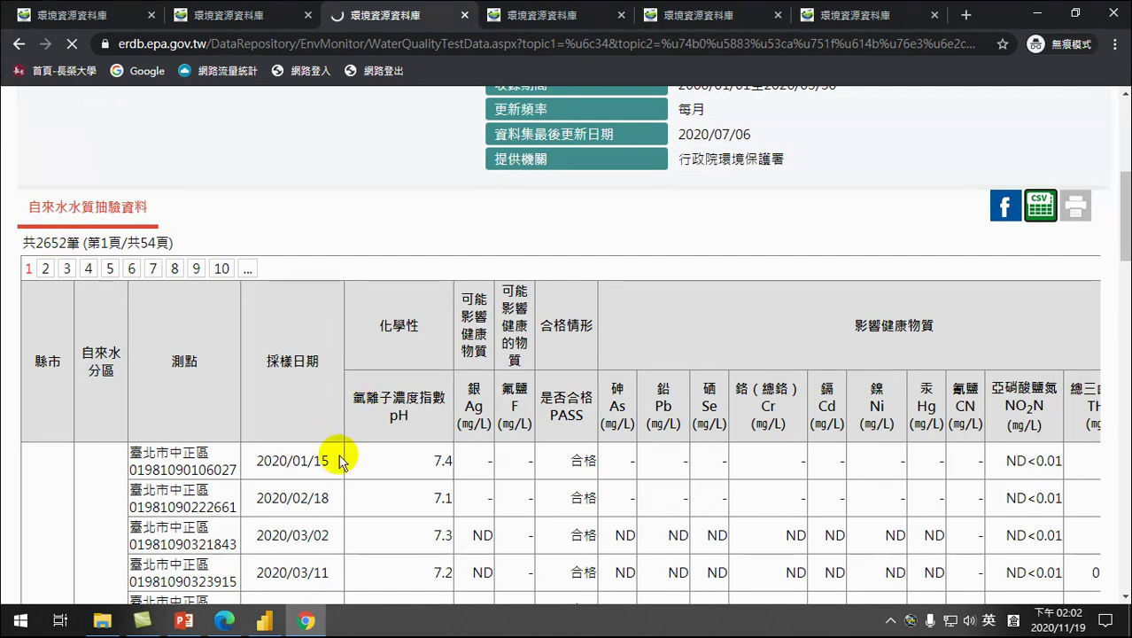
{"action": "scroll", "coordinate": [341, 457], "scroll_direction": "down", "scroll_amount": 3}
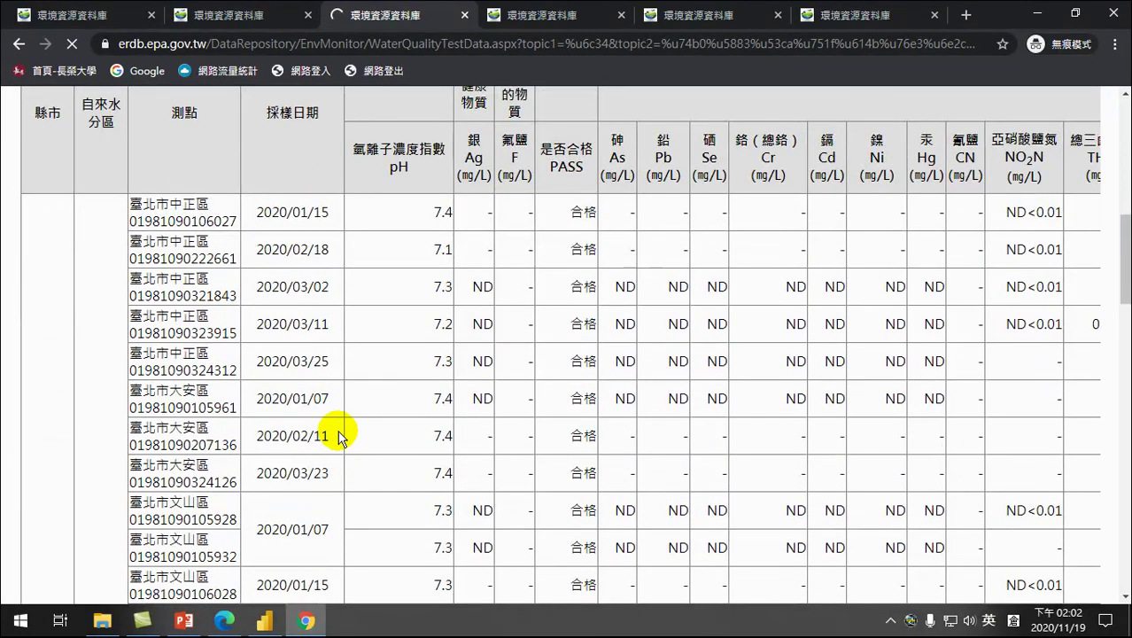
{"action": "scroll", "coordinate": [338, 430], "scroll_direction": "up", "scroll_amount": 4}
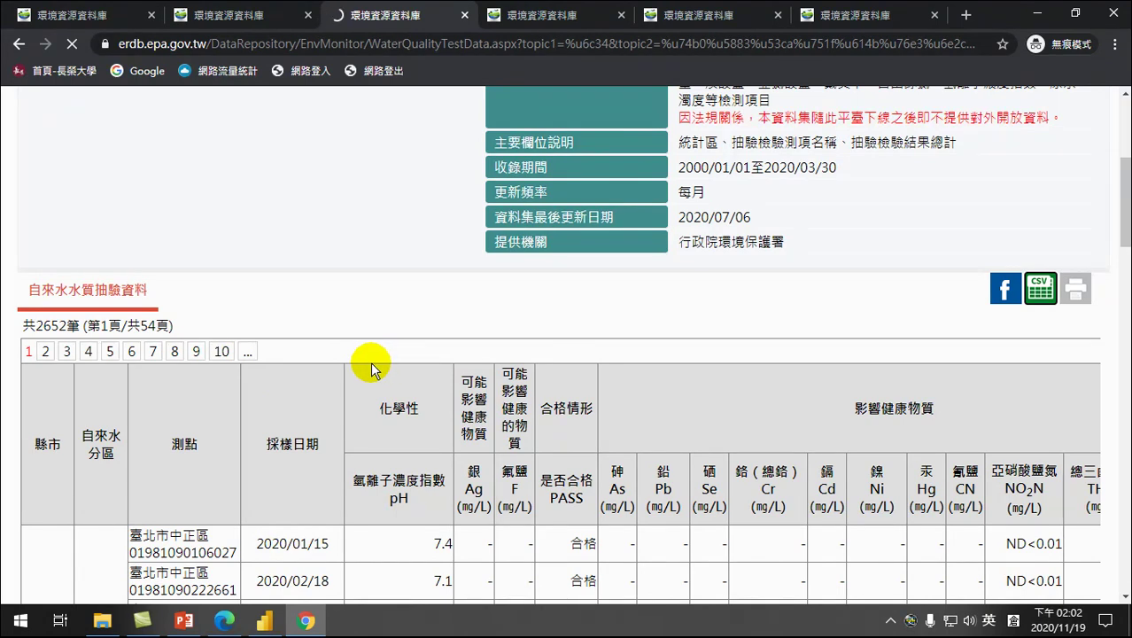
{"action": "scroll", "coordinate": [379, 374], "scroll_direction": "down", "scroll_amount": 4}
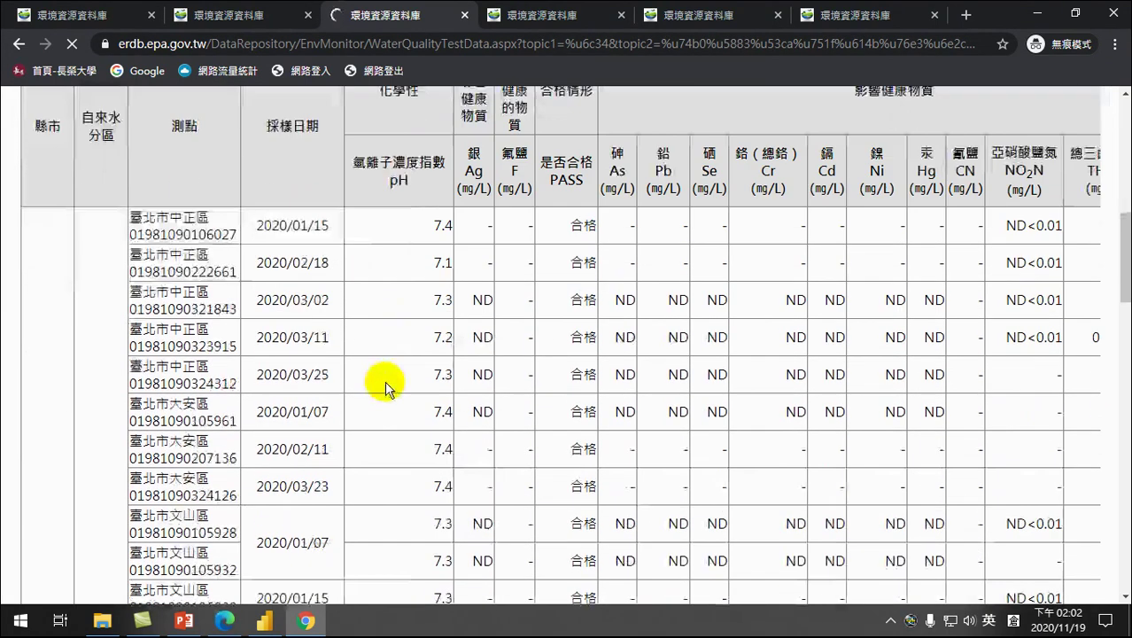
{"action": "scroll", "coordinate": [385, 383], "scroll_direction": "down", "scroll_amount": 3}
{"action": "left_click", "coordinate": [102, 620]}
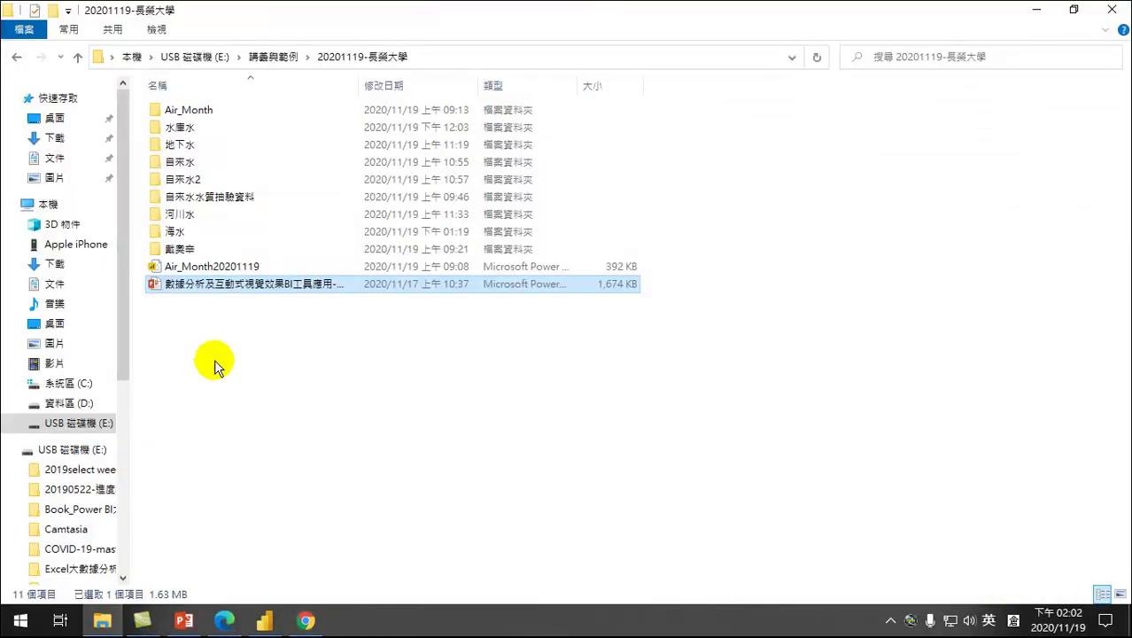
{"action": "left_click", "coordinate": [55, 138]}
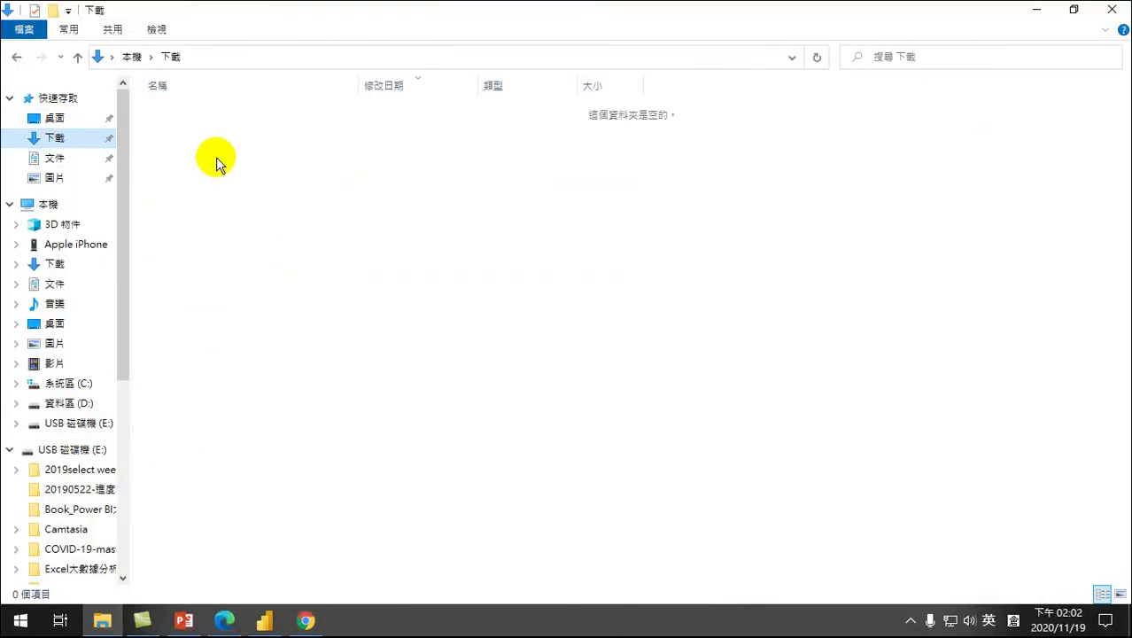
Step: Set the query's end month to 01, then bring up the downloaded file
{"action": "left_click", "coordinate": [305, 620]}
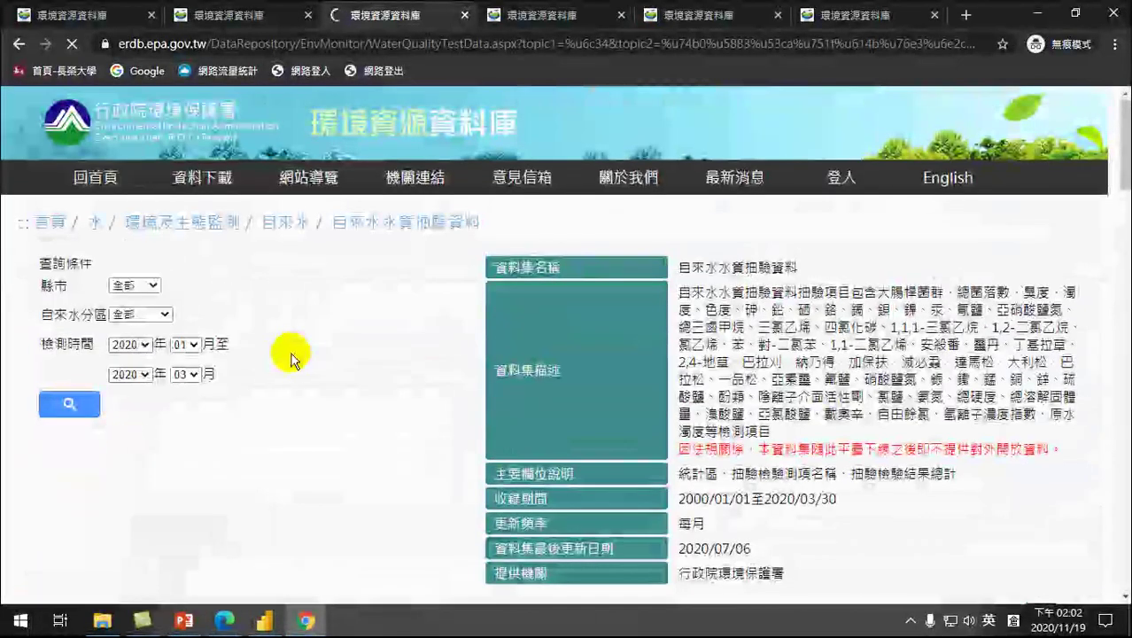
{"action": "left_click", "coordinate": [187, 374]}
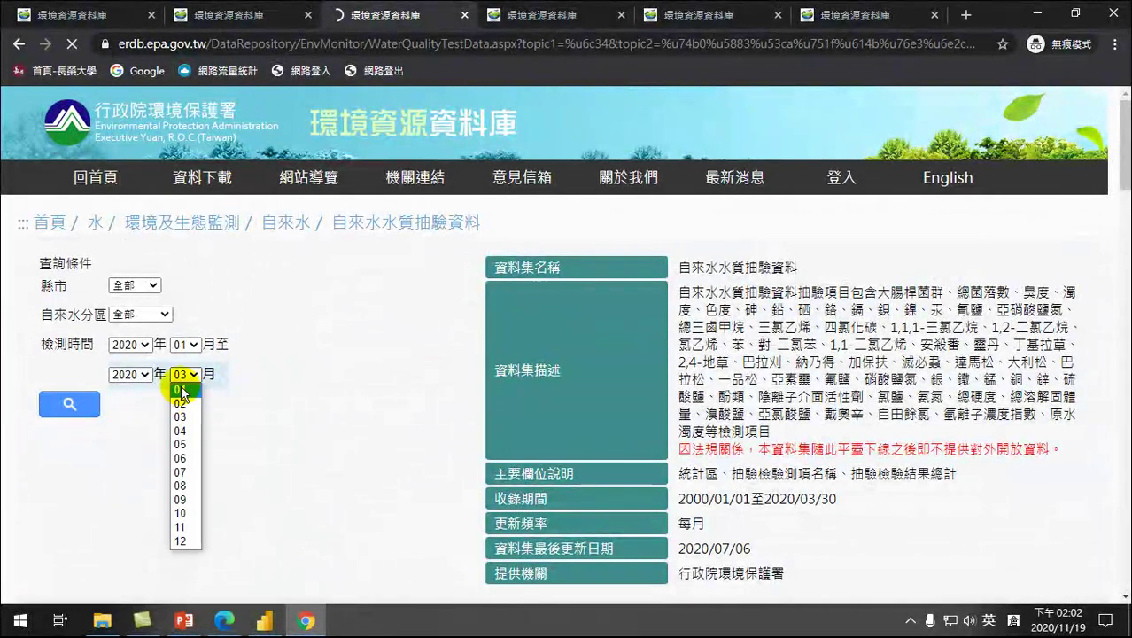
{"action": "left_click", "coordinate": [181, 390]}
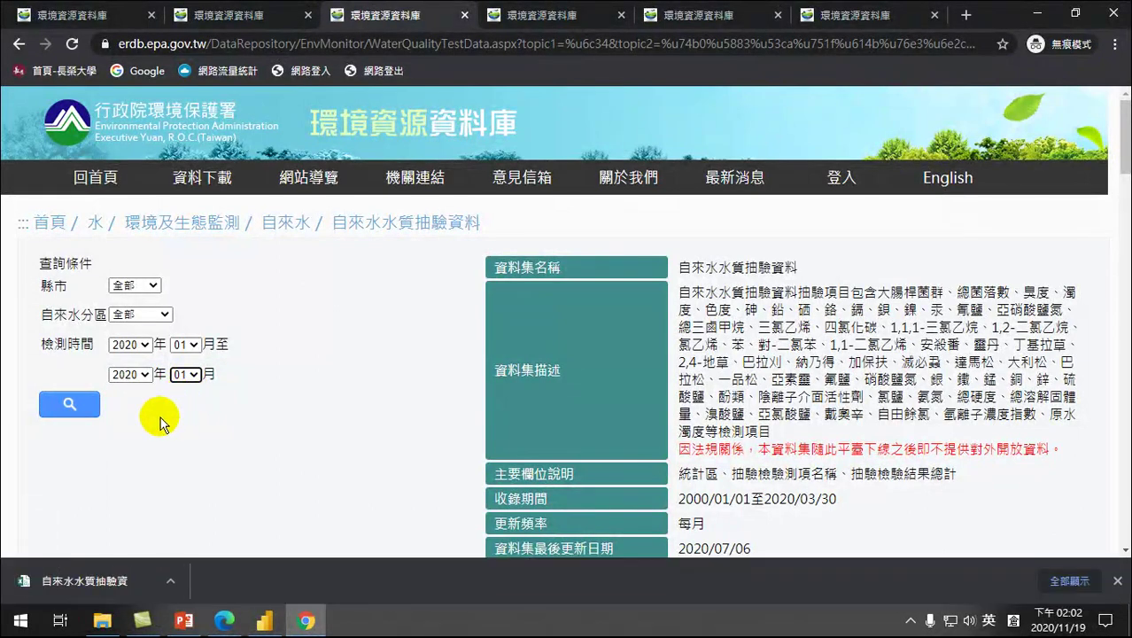
{"action": "left_click", "coordinate": [89, 581]}
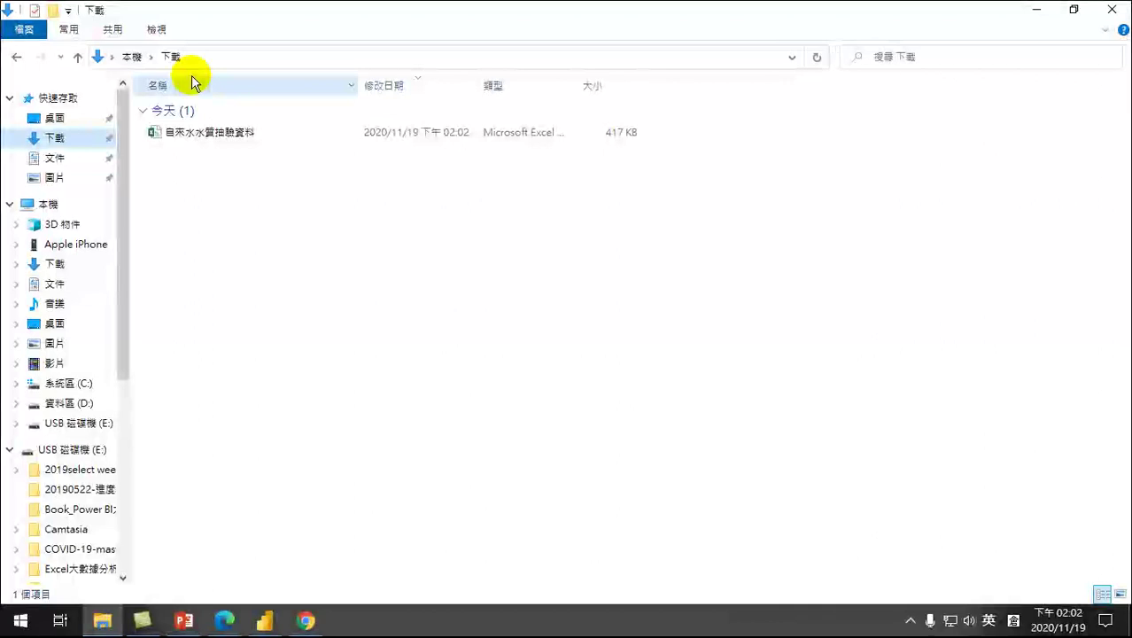
Step: Rename the downloaded tap-water file to 自來水水質抽驗資料2020Q1
{"action": "right_click", "coordinate": [221, 133]}
{"action": "left_click", "coordinate": [184, 181]}
{"action": "left_click", "coordinate": [232, 132]}
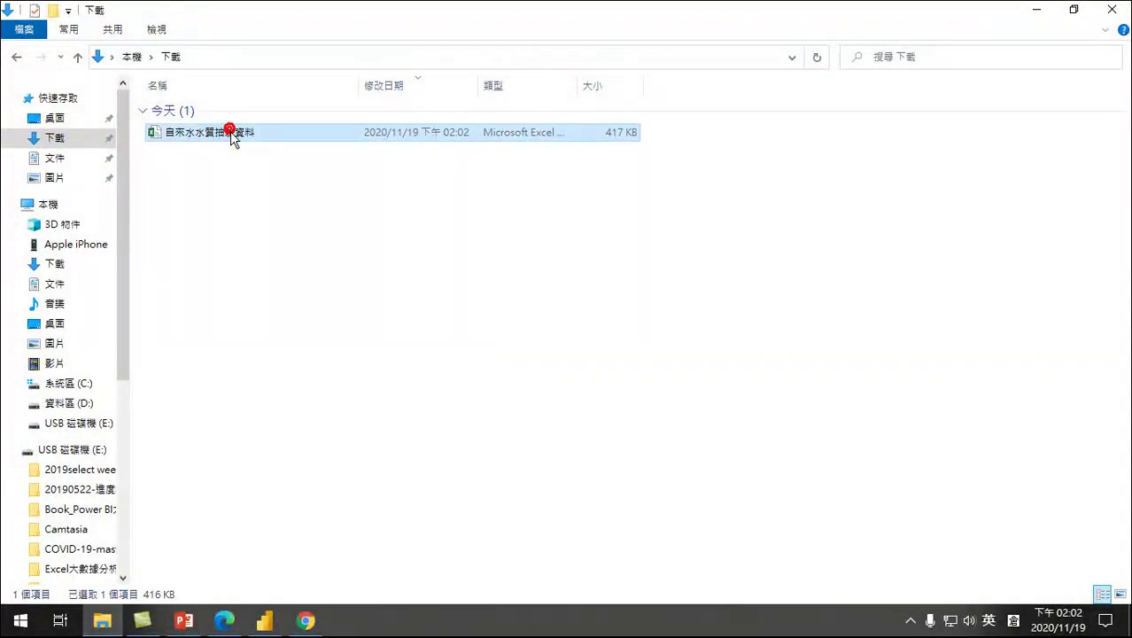
{"action": "left_click", "coordinate": [251, 135]}
{"action": "left_click", "coordinate": [260, 135]}
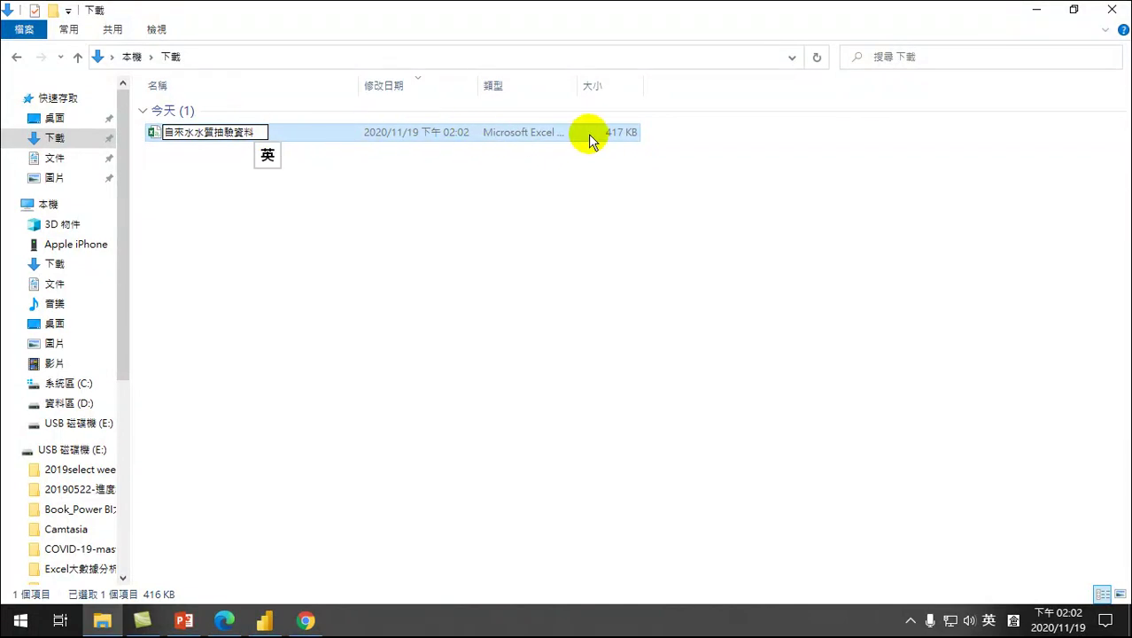
{"action": "type", "text": "2020Q"}
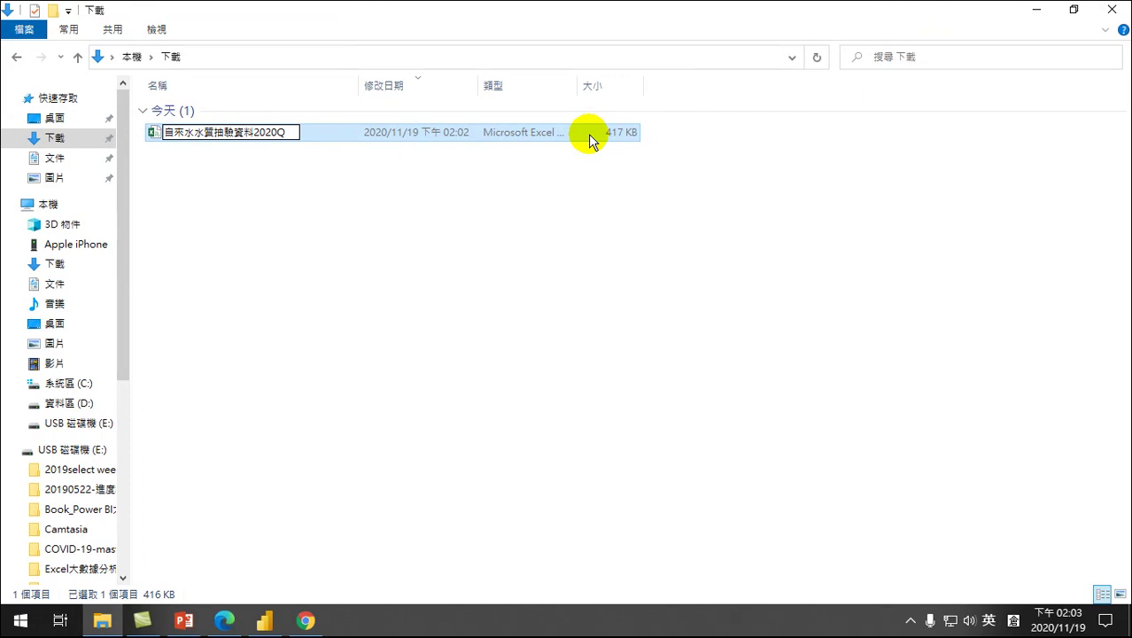
{"action": "type", "text": "1"}
{"action": "key", "text": "Return"}
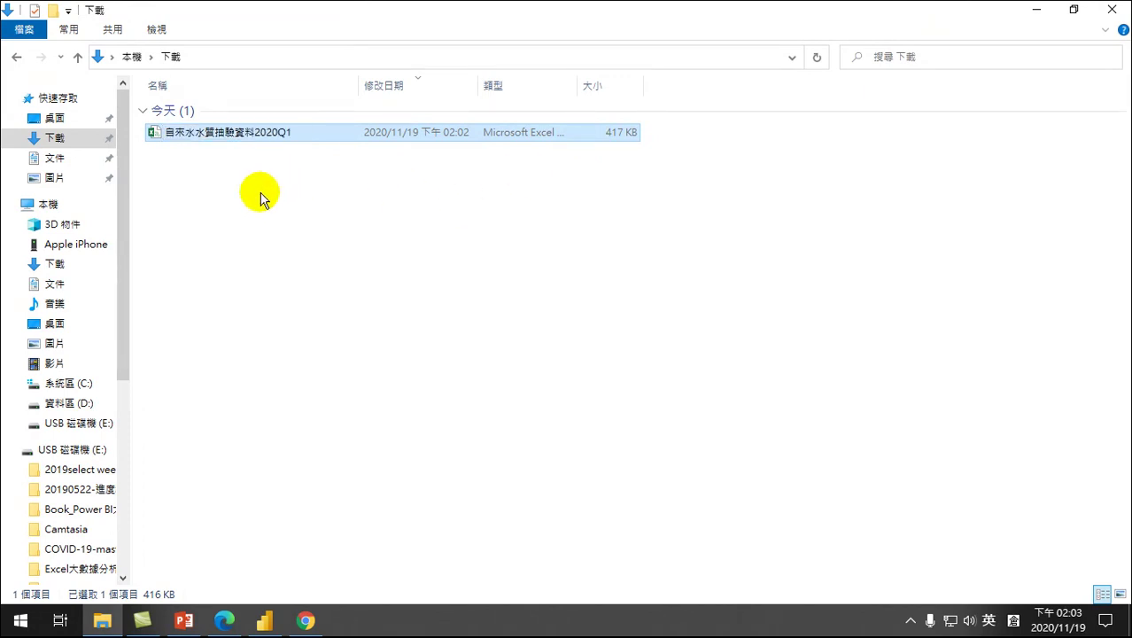
Step: Query the tap-water sampling data for April 2020 (months 04 to 04)
{"action": "left_click", "coordinate": [303, 622]}
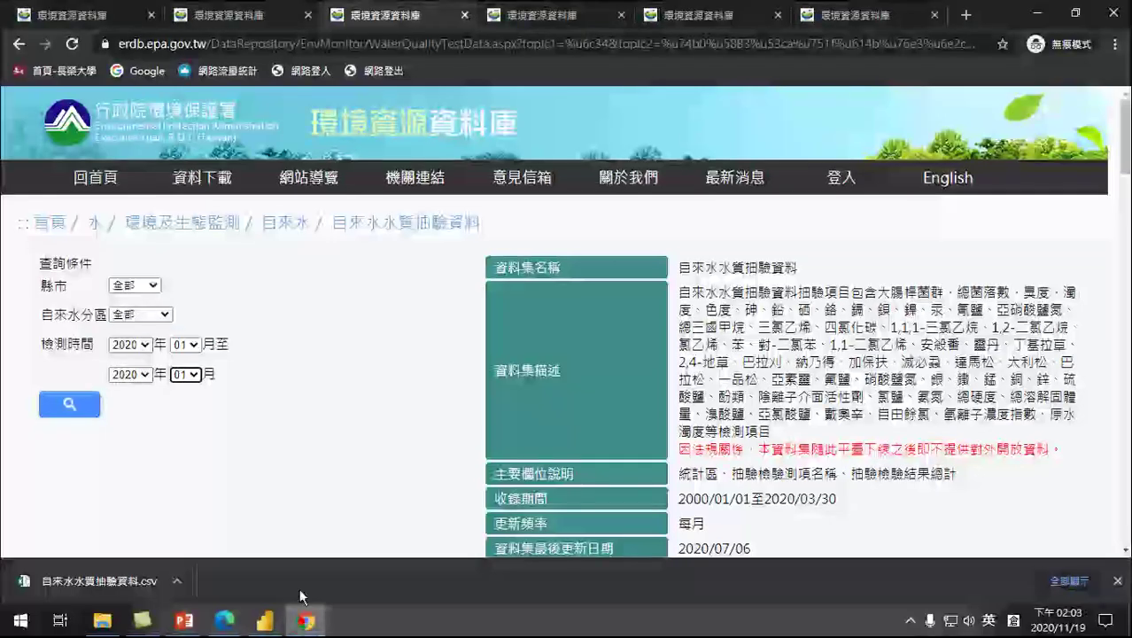
{"action": "left_click", "coordinate": [184, 350]}
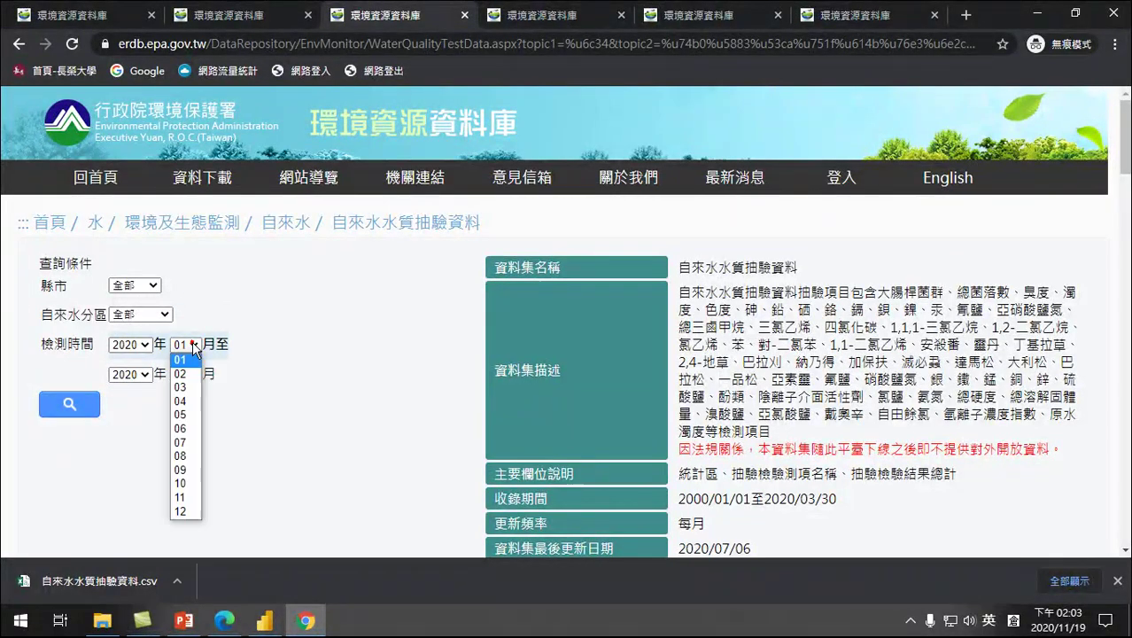
{"action": "left_click", "coordinate": [183, 416]}
{"action": "left_click", "coordinate": [191, 374]}
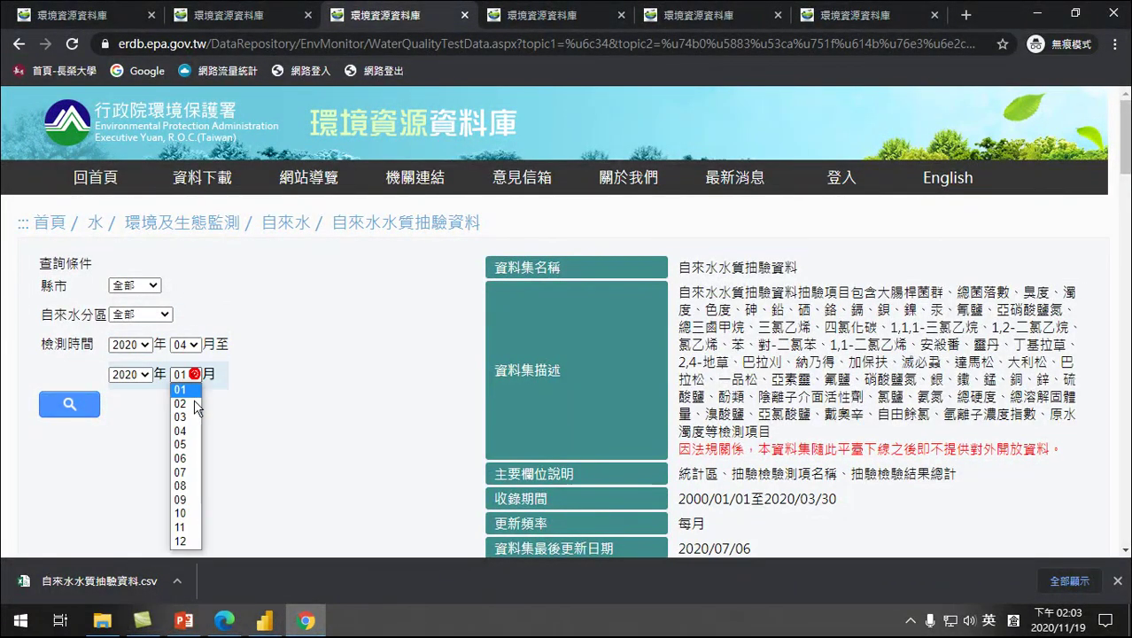
{"action": "left_click", "coordinate": [183, 431]}
{"action": "left_click", "coordinate": [63, 405]}
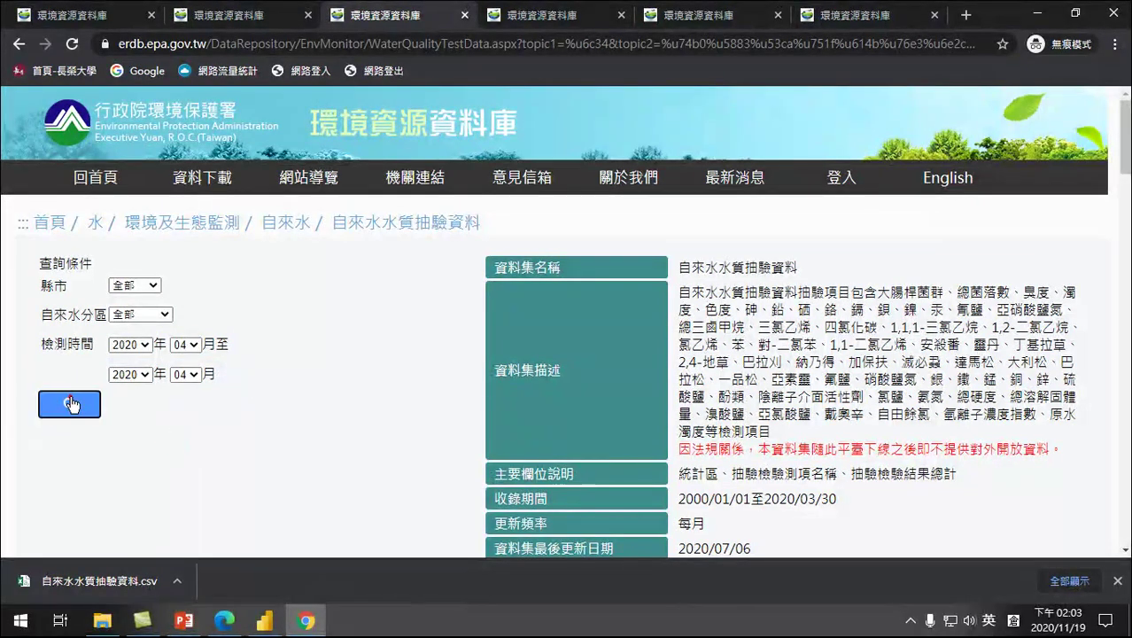
{"action": "scroll", "coordinate": [172, 422], "scroll_direction": "down", "scroll_amount": 4}
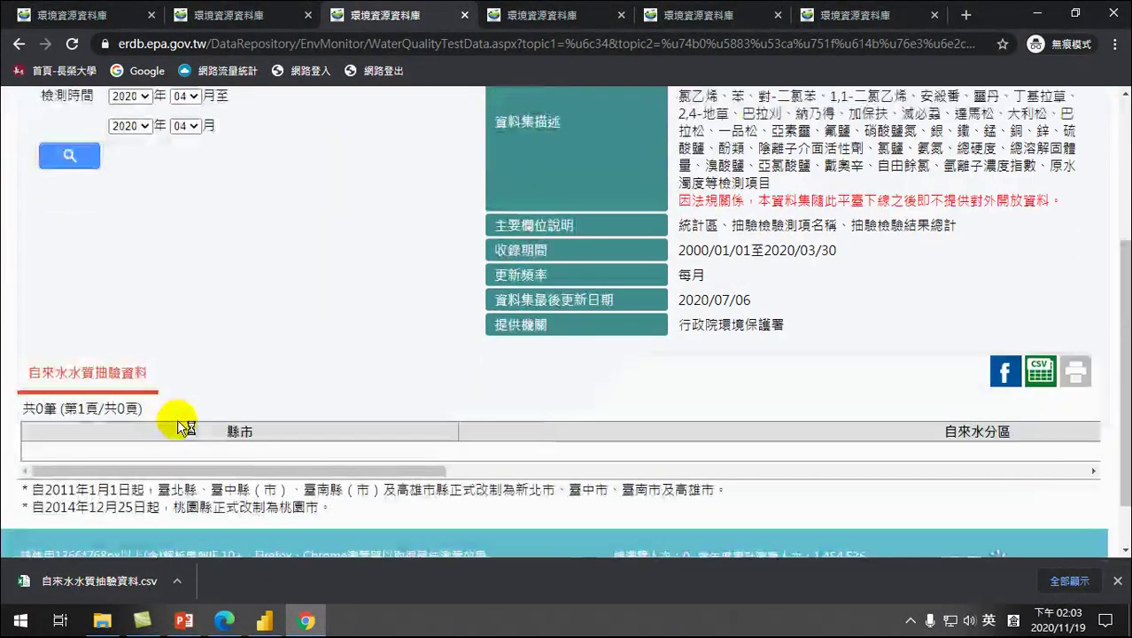
{"action": "scroll", "coordinate": [96, 241], "scroll_direction": "up", "scroll_amount": 3}
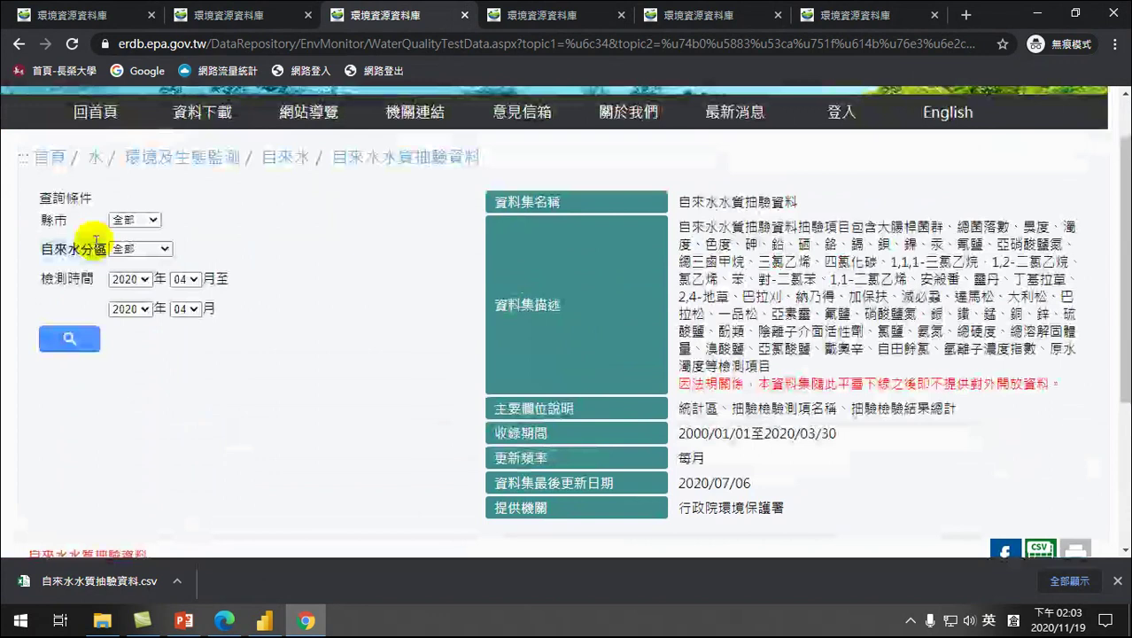
Step: Change the query range to 2019/12 through 2019/12 and run it
{"action": "left_click", "coordinate": [142, 280]}
{"action": "left_click", "coordinate": [126, 542]}
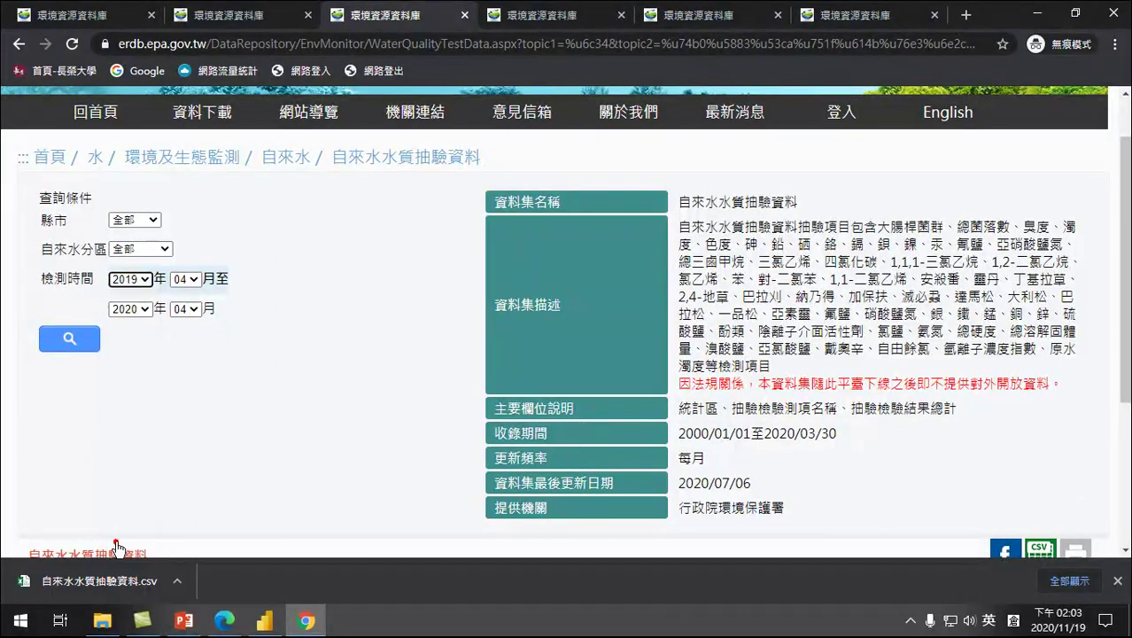
{"action": "left_click", "coordinate": [130, 308]}
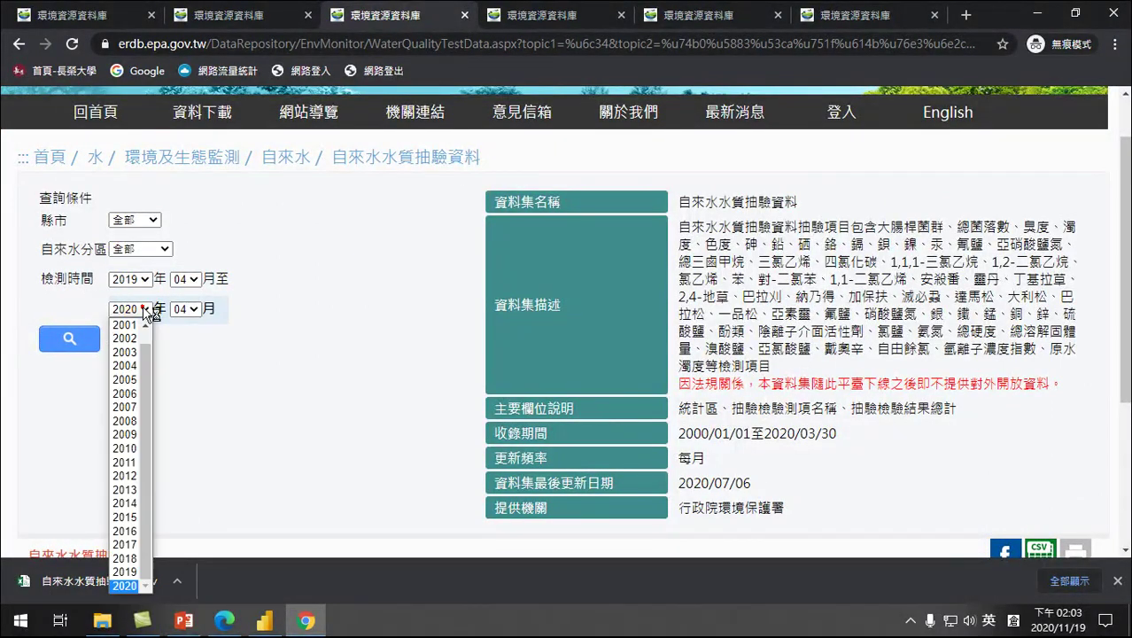
{"action": "left_click", "coordinate": [142, 573]}
{"action": "left_click", "coordinate": [188, 279]}
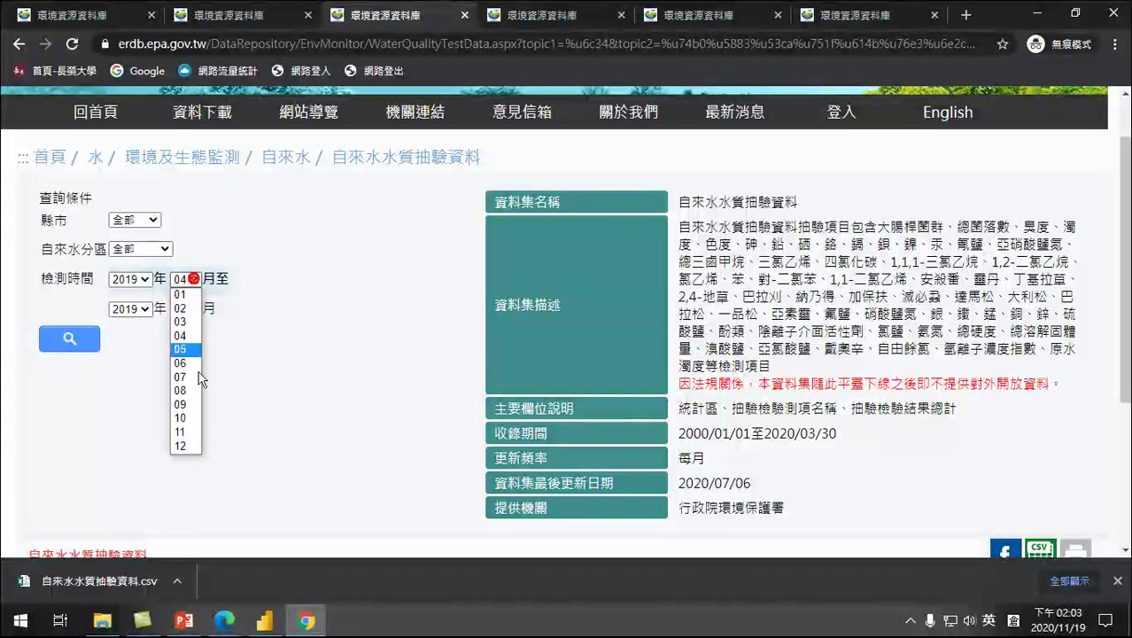
{"action": "left_click", "coordinate": [181, 445]}
{"action": "left_click", "coordinate": [193, 308]}
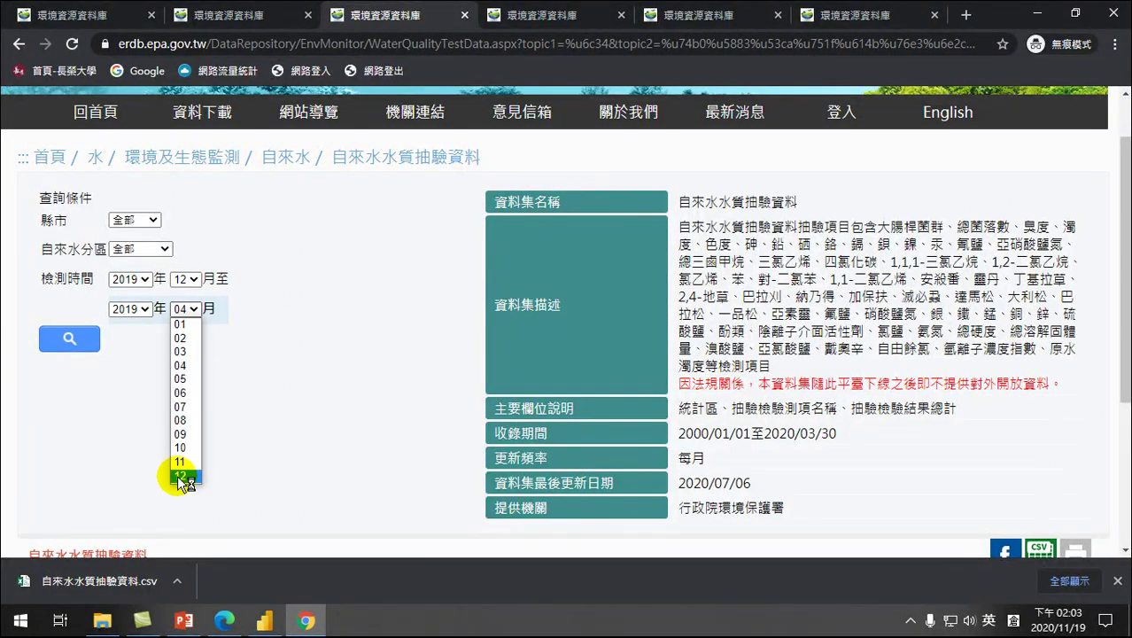
{"action": "left_click", "coordinate": [180, 474]}
{"action": "left_click", "coordinate": [71, 340]}
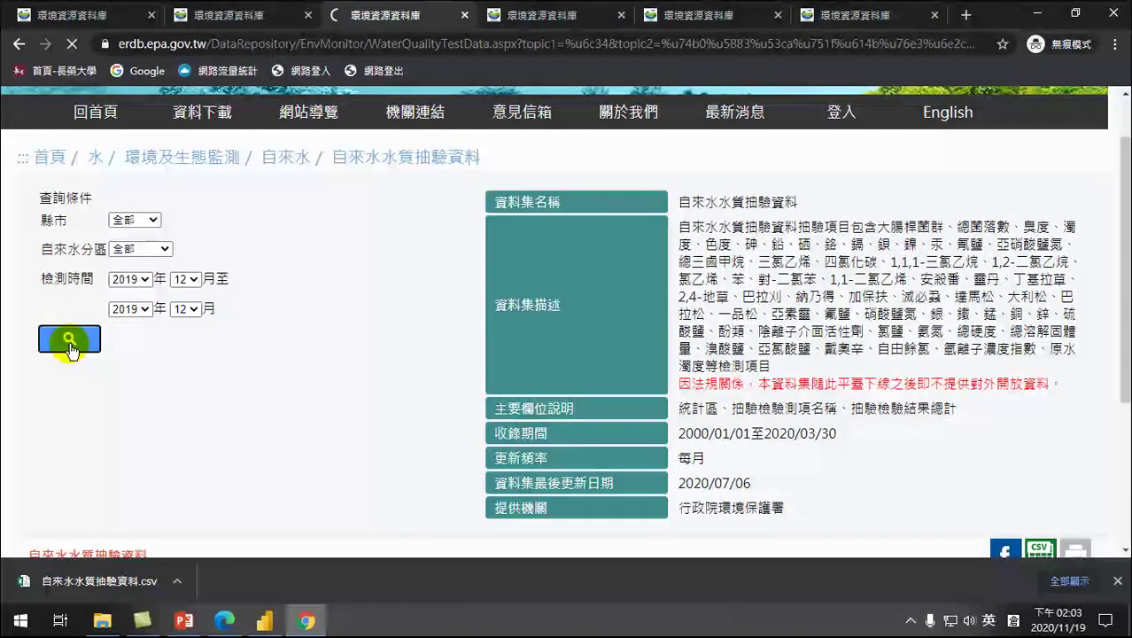
Step: Review the 892 December 2019 results and download them as a CSV
{"action": "scroll", "coordinate": [313, 353], "scroll_direction": "down", "scroll_amount": 2}
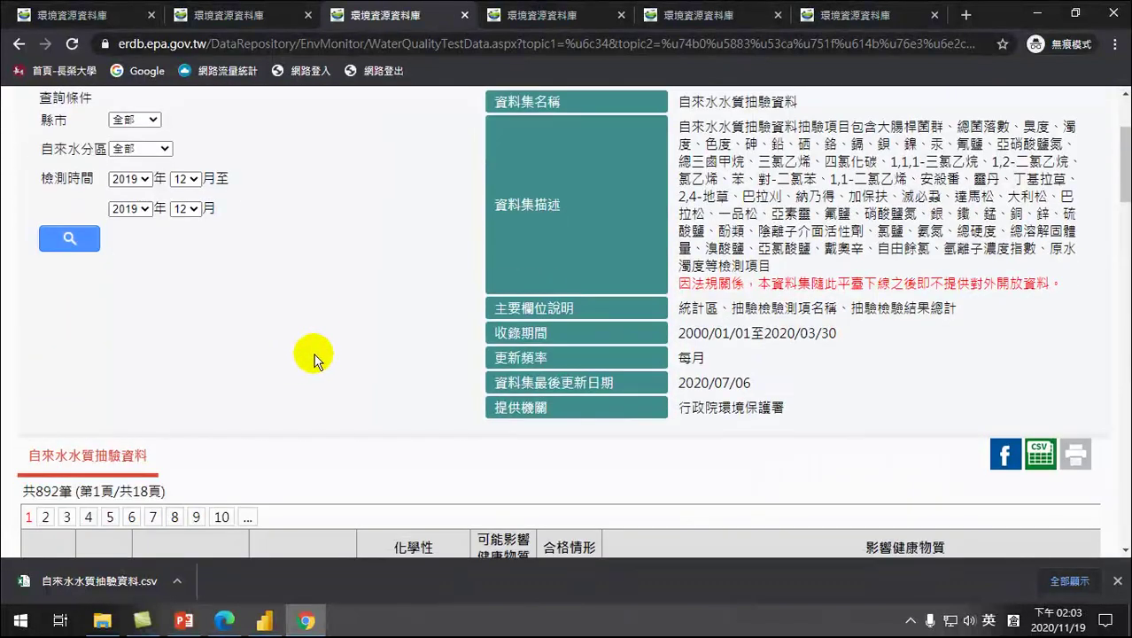
{"action": "scroll", "coordinate": [266, 324], "scroll_direction": "down", "scroll_amount": 3}
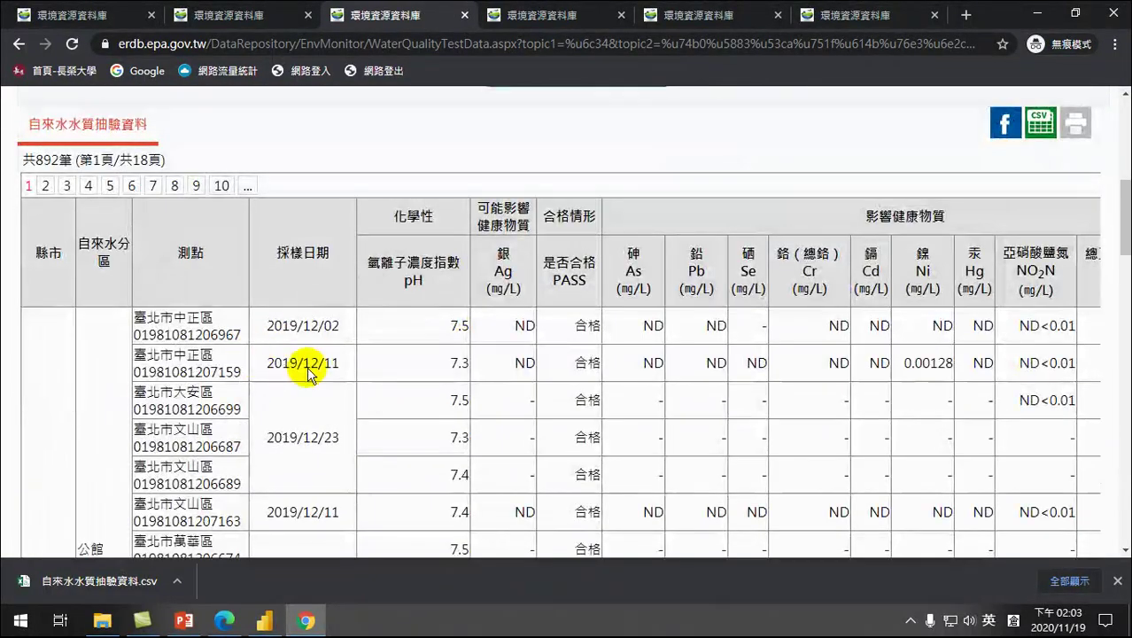
{"action": "scroll", "coordinate": [302, 372], "scroll_direction": "down", "scroll_amount": 4}
{"action": "scroll", "coordinate": [753, 281], "scroll_direction": "up", "scroll_amount": 8}
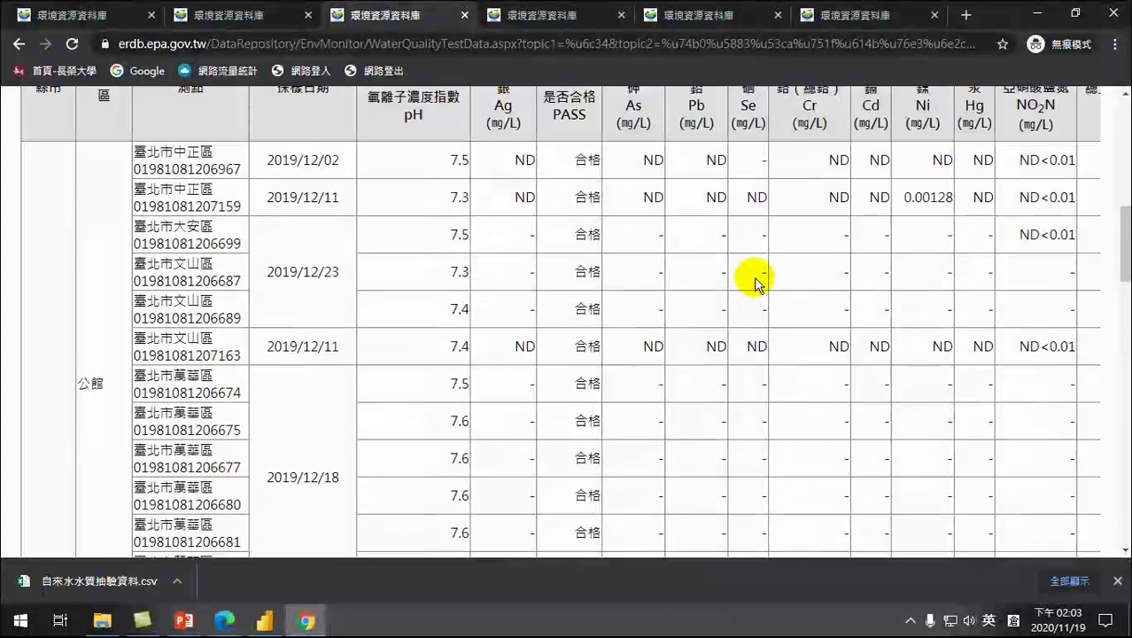
{"action": "left_click", "coordinate": [1041, 373]}
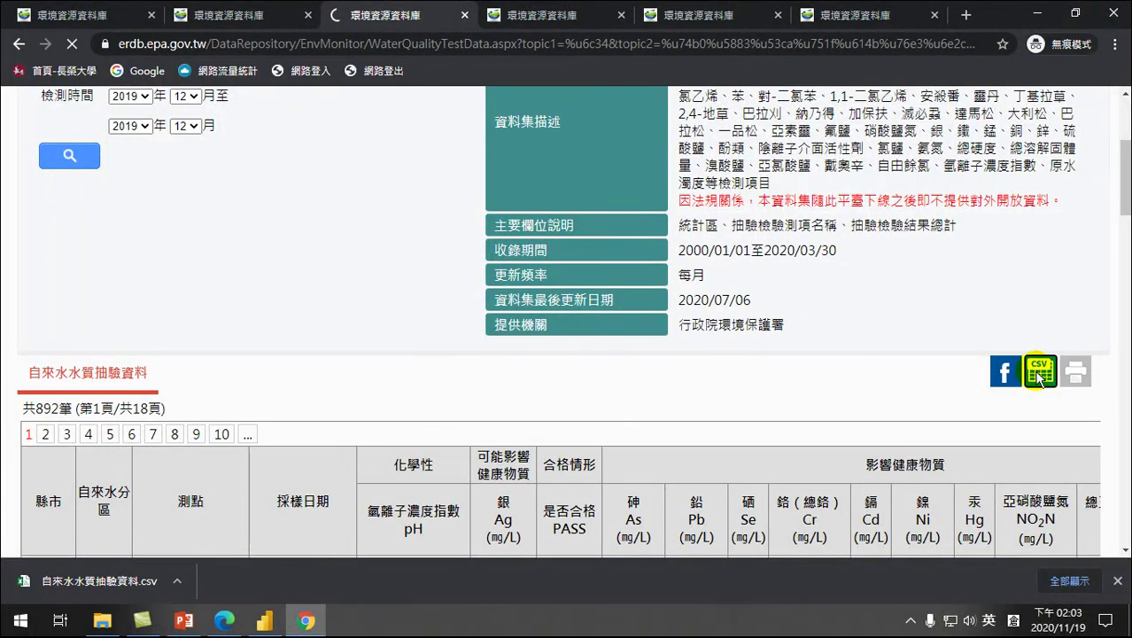
{"action": "scroll", "coordinate": [273, 258], "scroll_direction": "down", "scroll_amount": 10}
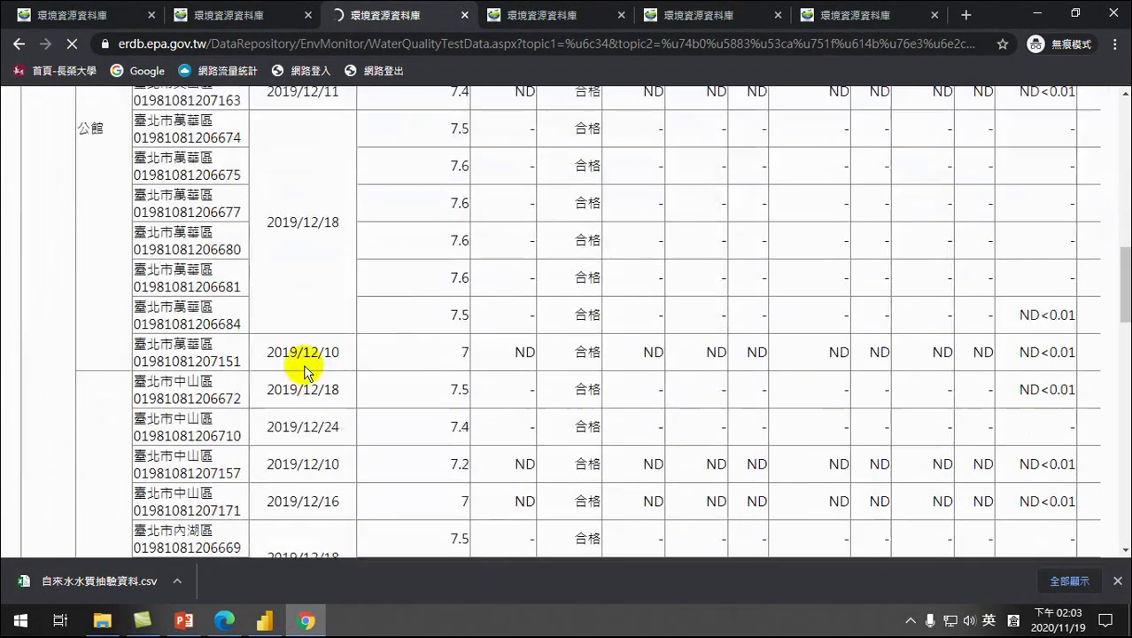
{"action": "scroll", "coordinate": [304, 370], "scroll_direction": "down", "scroll_amount": 12}
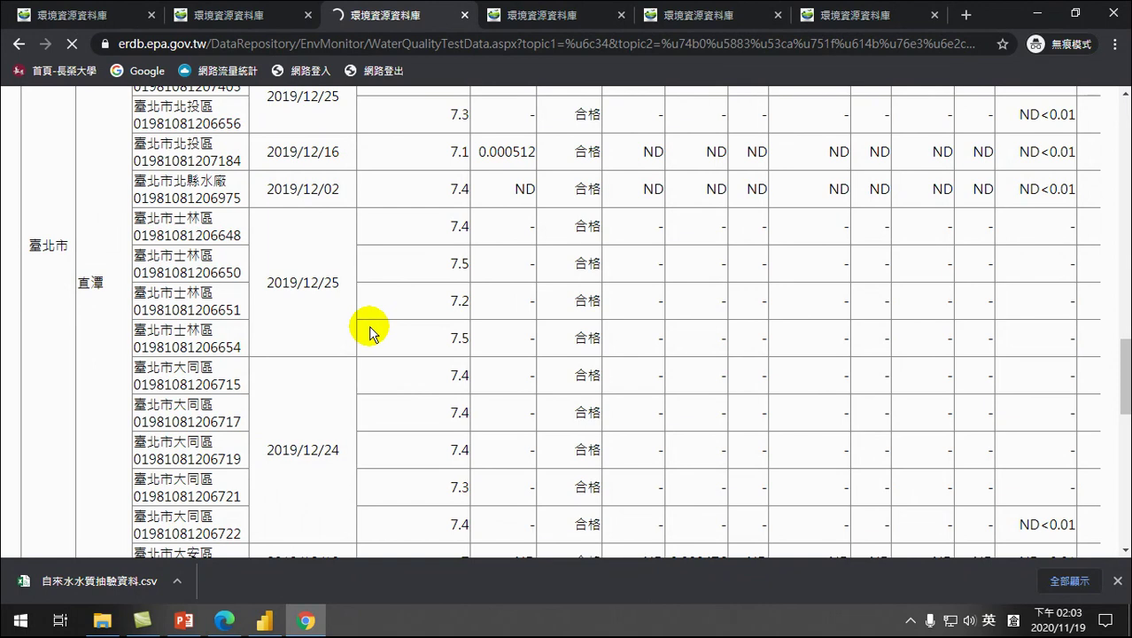
Step: Rename the newly downloaded file by appending 2020 to its name
{"action": "left_click", "coordinate": [102, 627]}
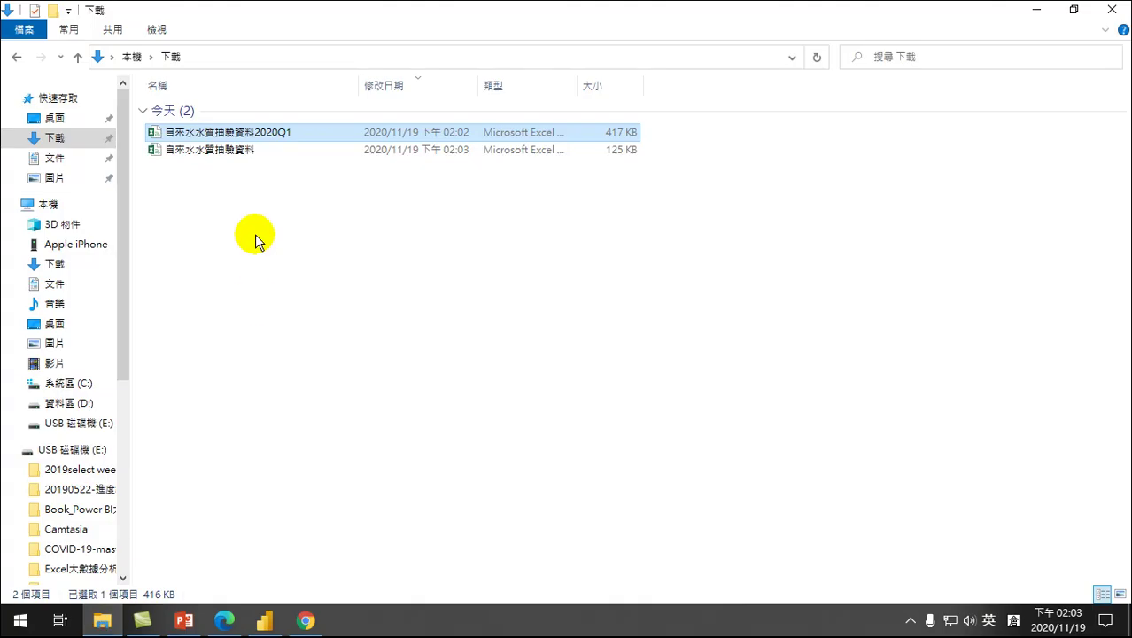
{"action": "left_click", "coordinate": [244, 156]}
{"action": "left_click", "coordinate": [242, 158]}
{"action": "left_click", "coordinate": [252, 149]}
{"action": "type", "text": "2020Q2"}
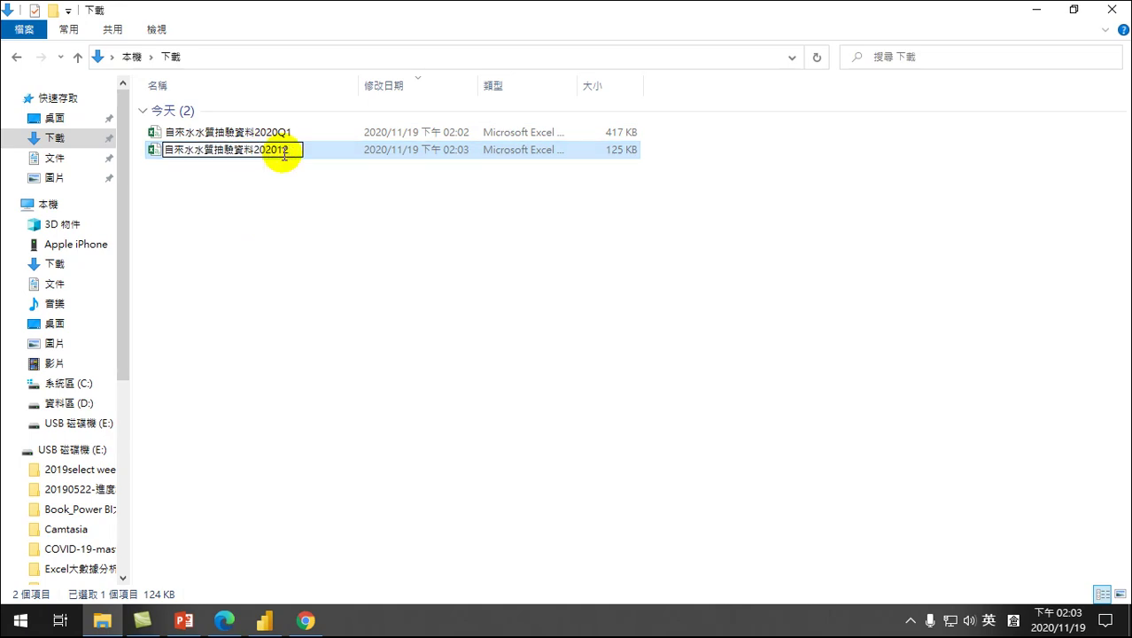
{"action": "key", "text": "Return"}
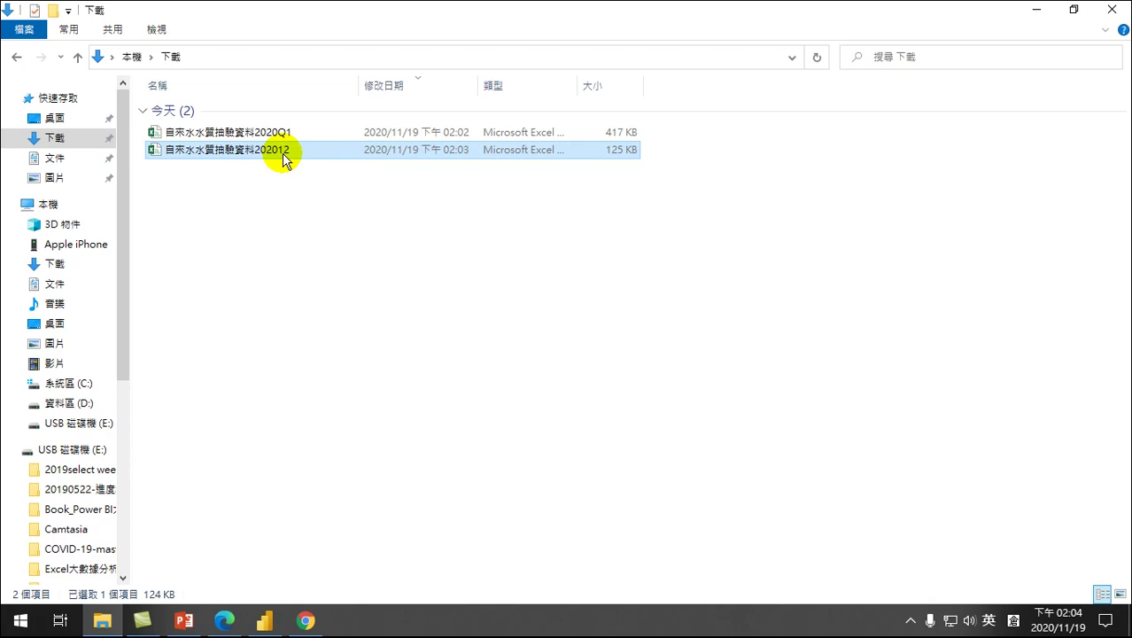
Step: Correct the name to 自來水水質抽驗資料201912 by replacing 2020 with 2019
{"action": "left_click", "coordinate": [263, 151]}
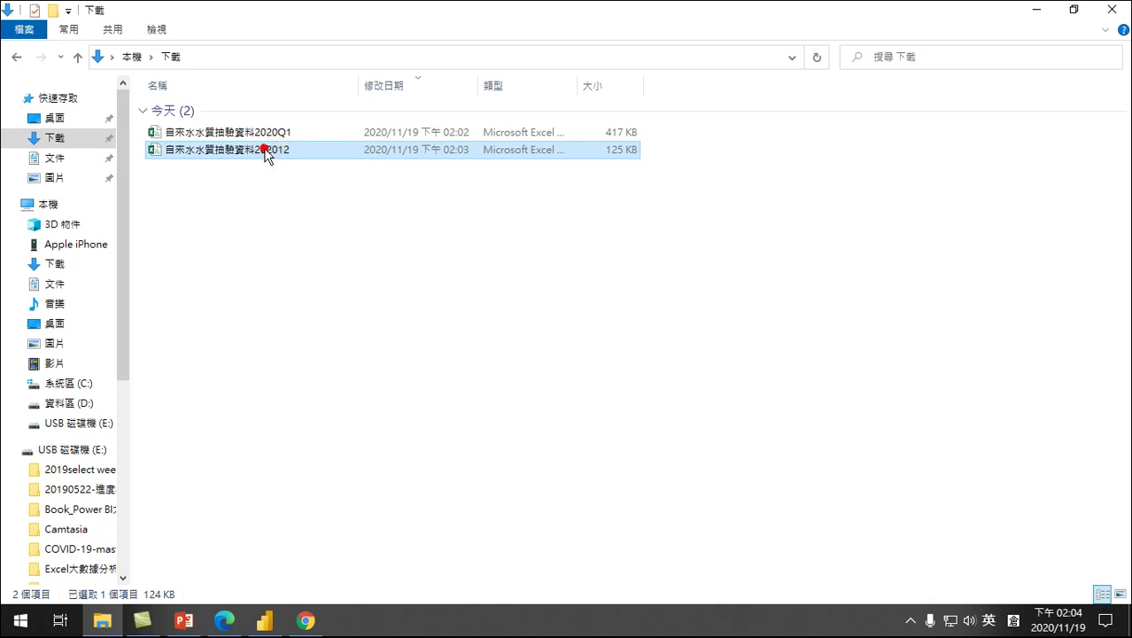
{"action": "left_click", "coordinate": [257, 153]}
{"action": "left_click_drag", "start_coordinate": [254, 151], "coordinate": [278, 153]}
{"action": "type", "text": "2019"}
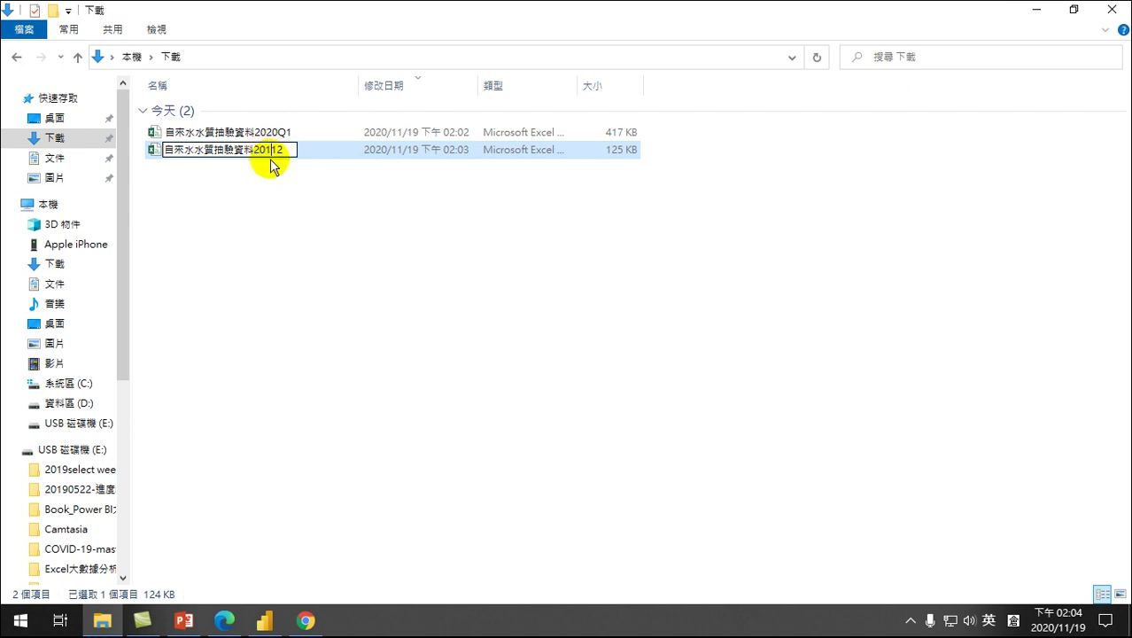
{"action": "key", "text": "Return"}
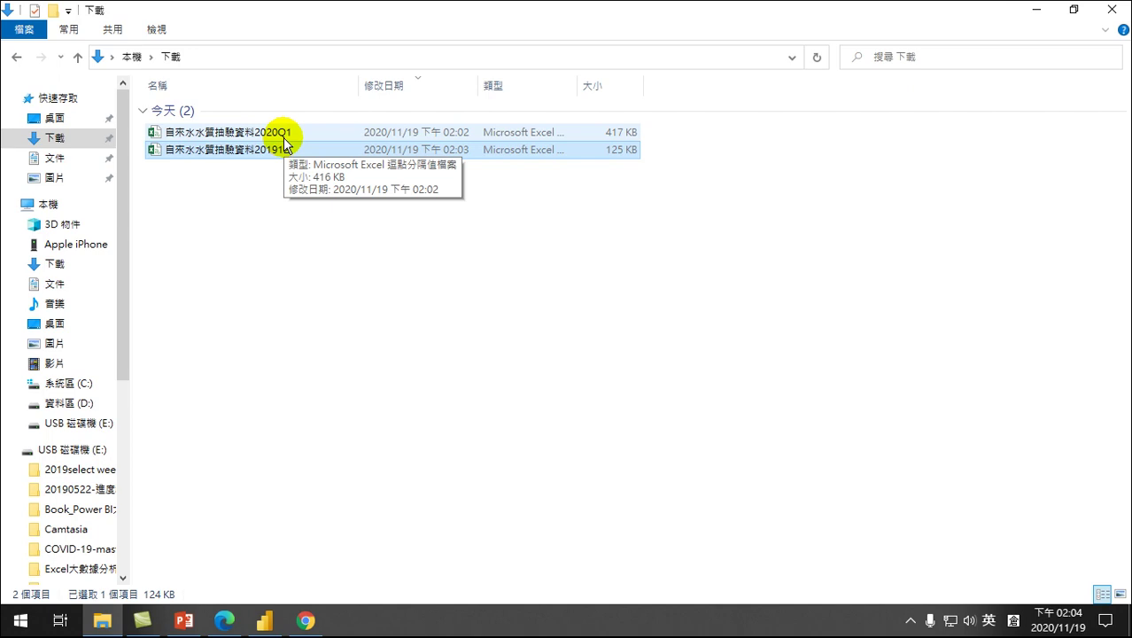
{"action": "left_click", "coordinate": [291, 263]}
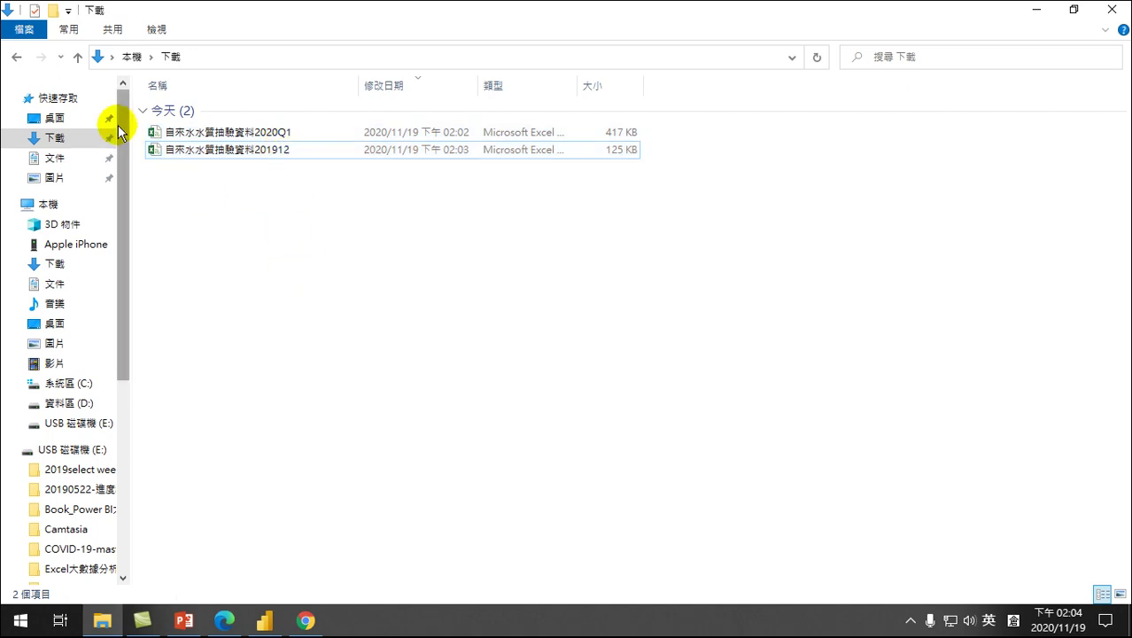
Step: Go to the database home page and browse the 海象 datasets from the category list
{"action": "left_click", "coordinate": [306, 619]}
{"action": "scroll", "coordinate": [343, 345], "scroll_direction": "up", "scroll_amount": 2}
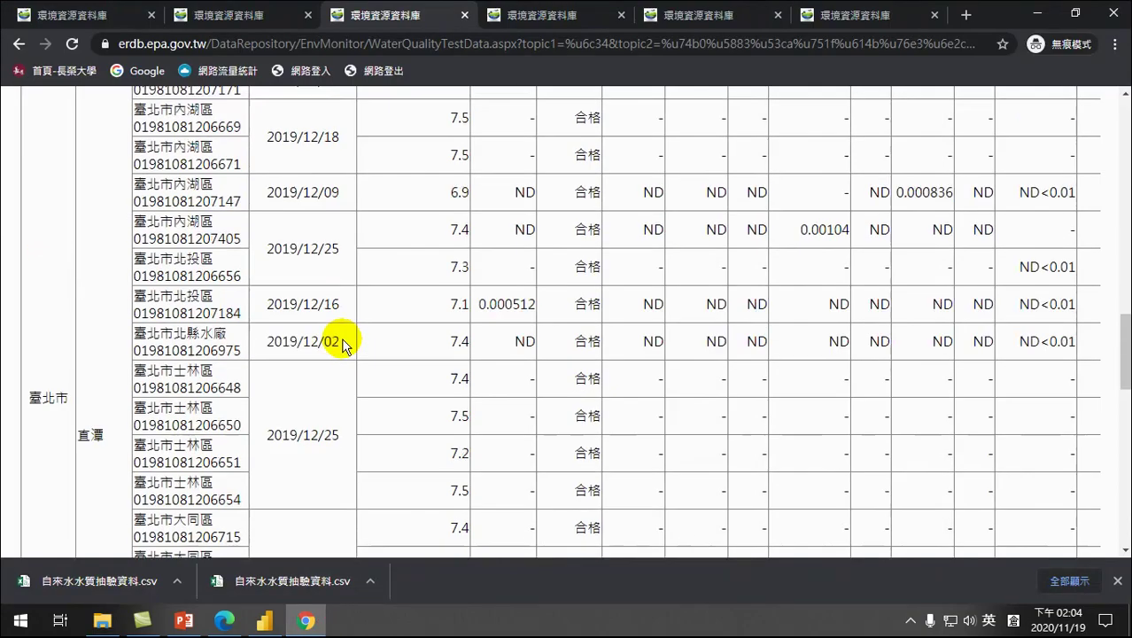
{"action": "scroll", "coordinate": [344, 345], "scroll_direction": "up", "scroll_amount": 6}
{"action": "left_click", "coordinate": [106, 15]}
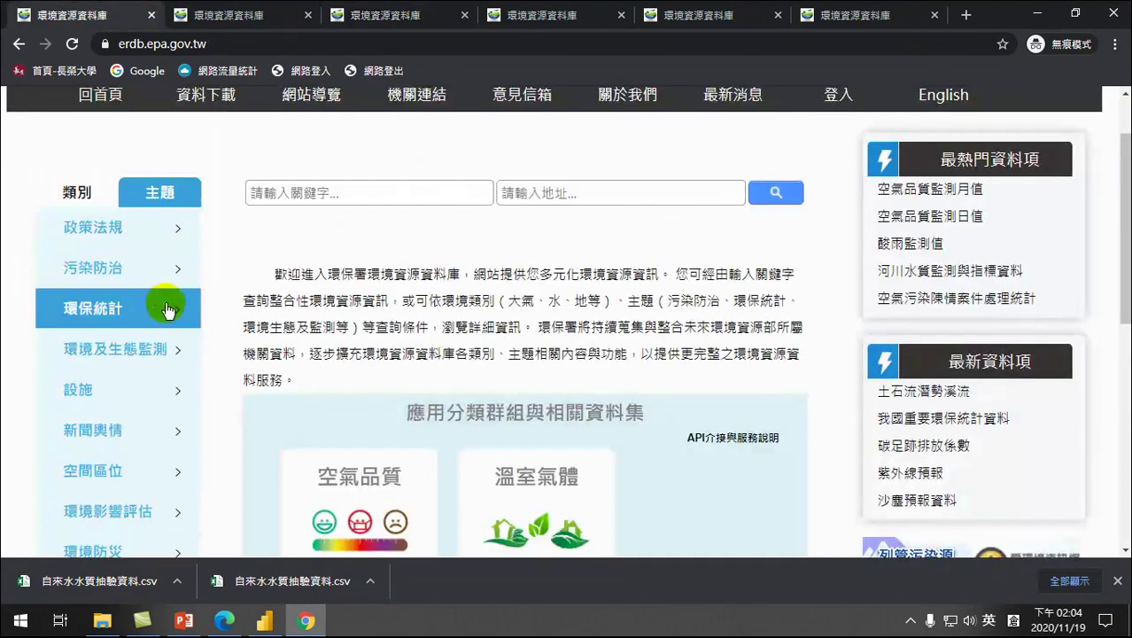
{"action": "left_click", "coordinate": [77, 190]}
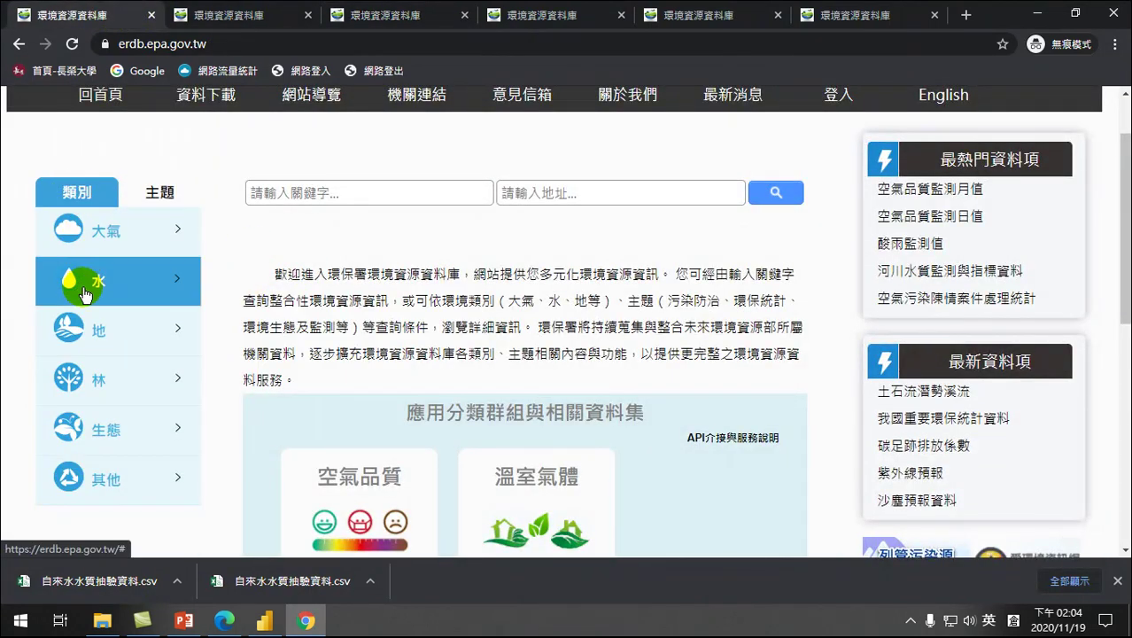
{"action": "mouse_move", "coordinate": [85, 294]}
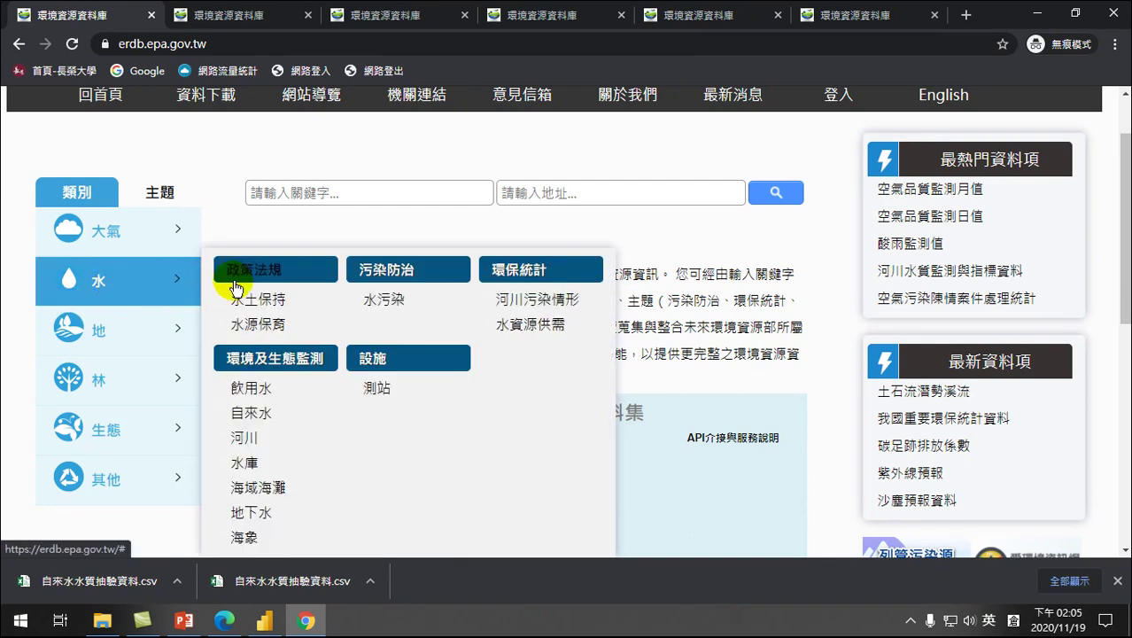
{"action": "scroll", "coordinate": [270, 462], "scroll_direction": "down", "scroll_amount": 3}
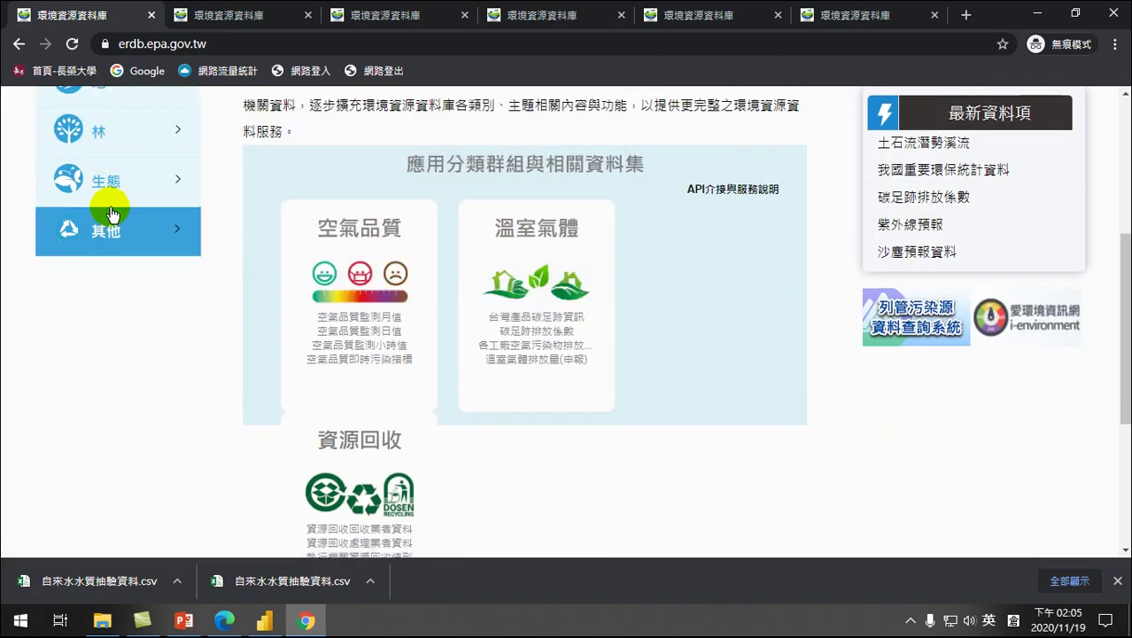
{"action": "scroll", "coordinate": [111, 214], "scroll_direction": "up", "scroll_amount": 3}
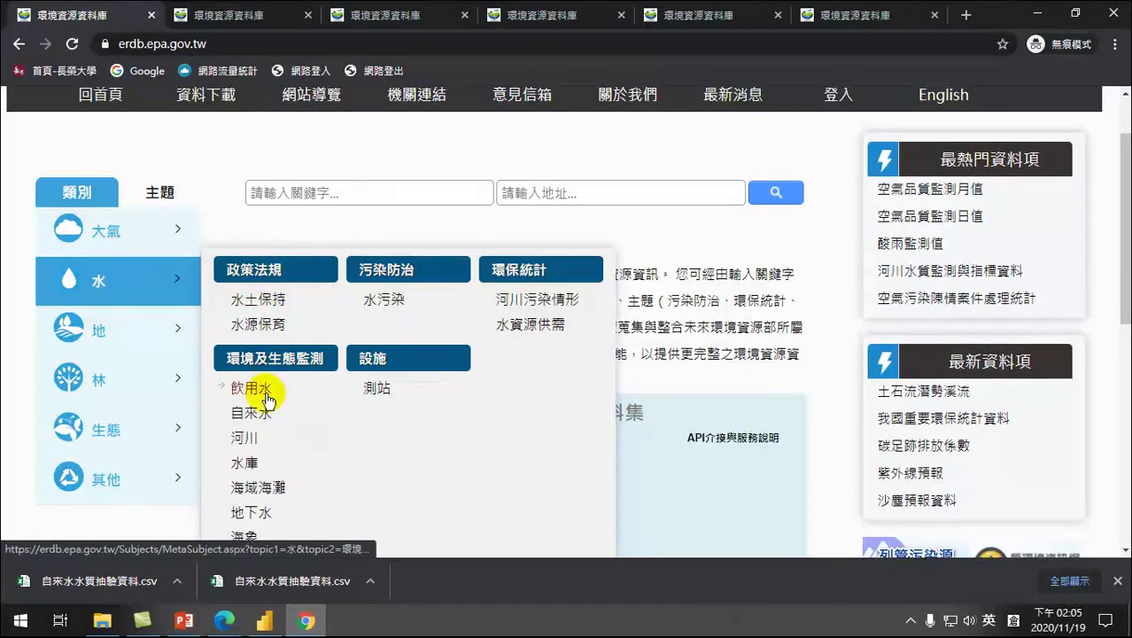
{"action": "scroll", "coordinate": [265, 408], "scroll_direction": "down", "scroll_amount": 1}
{"action": "left_click", "coordinate": [253, 457]}
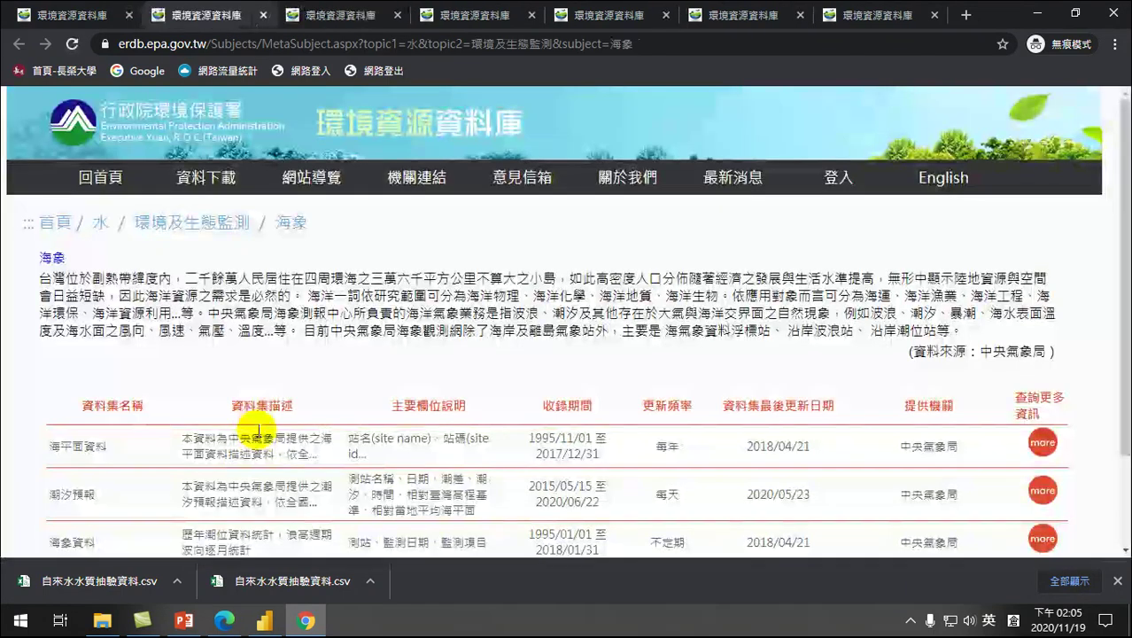
{"action": "scroll", "coordinate": [257, 429], "scroll_direction": "down", "scroll_amount": 1}
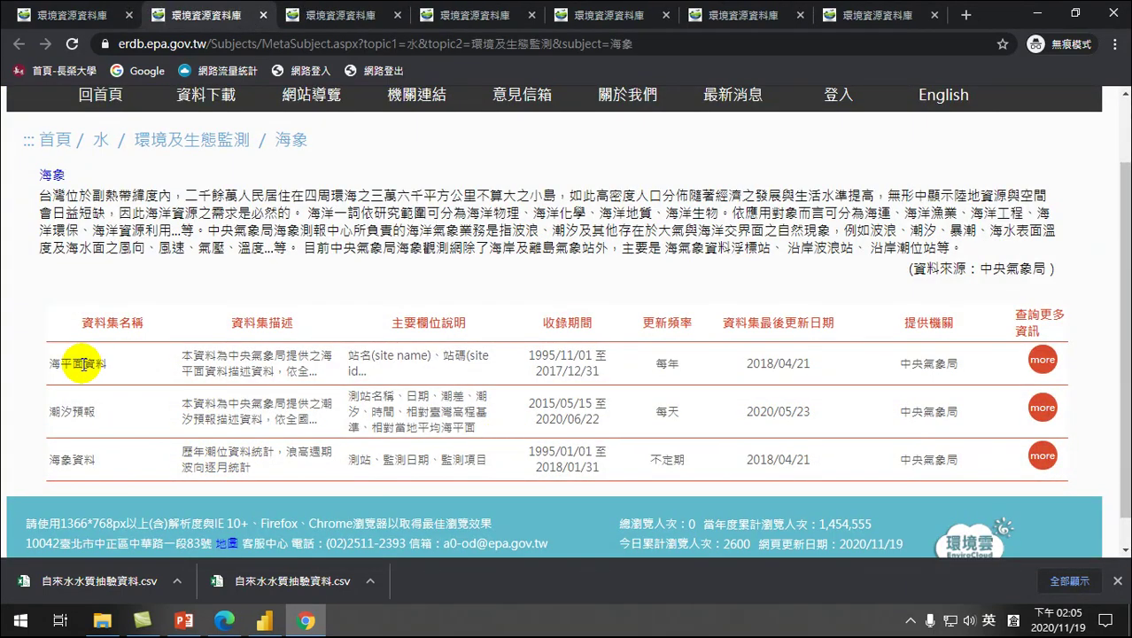
{"action": "left_click_drag", "start_coordinate": [67, 459], "coordinate": [212, 453]}
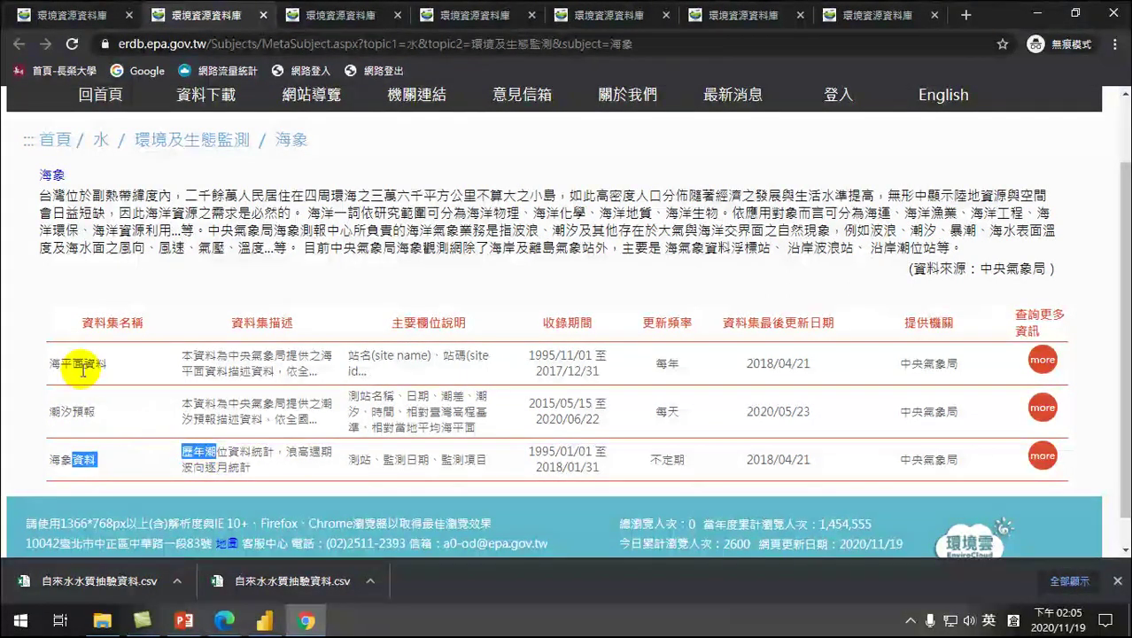
{"action": "left_click", "coordinate": [65, 457]}
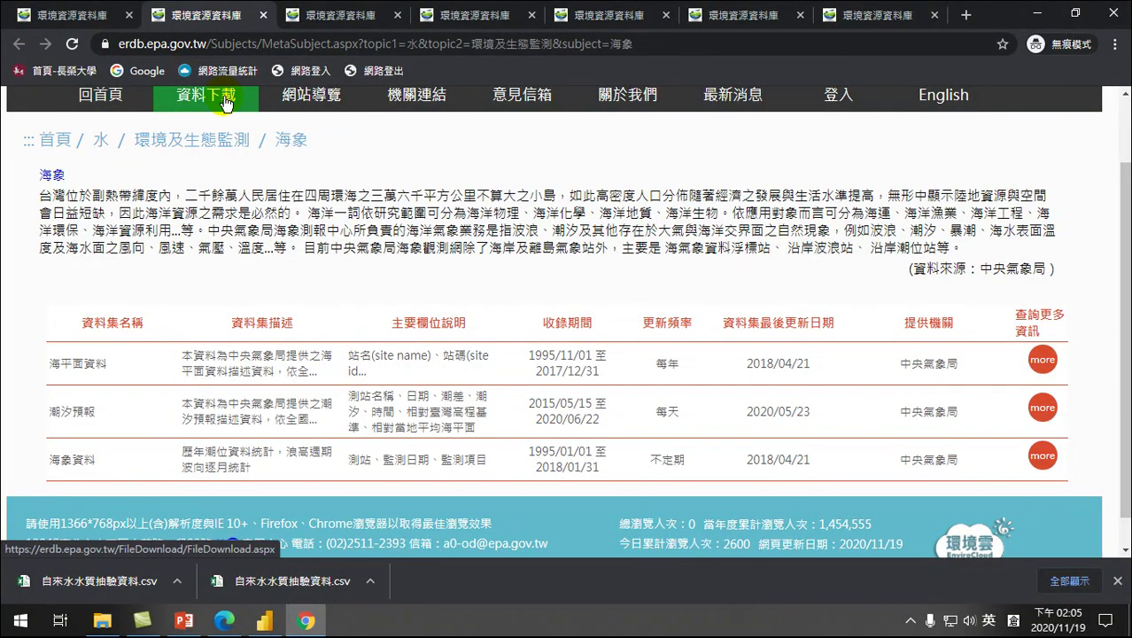
Step: Open the 河川水質監測與指標資料 dataset from the 水 > 河川 category
{"action": "left_click", "coordinate": [69, 16]}
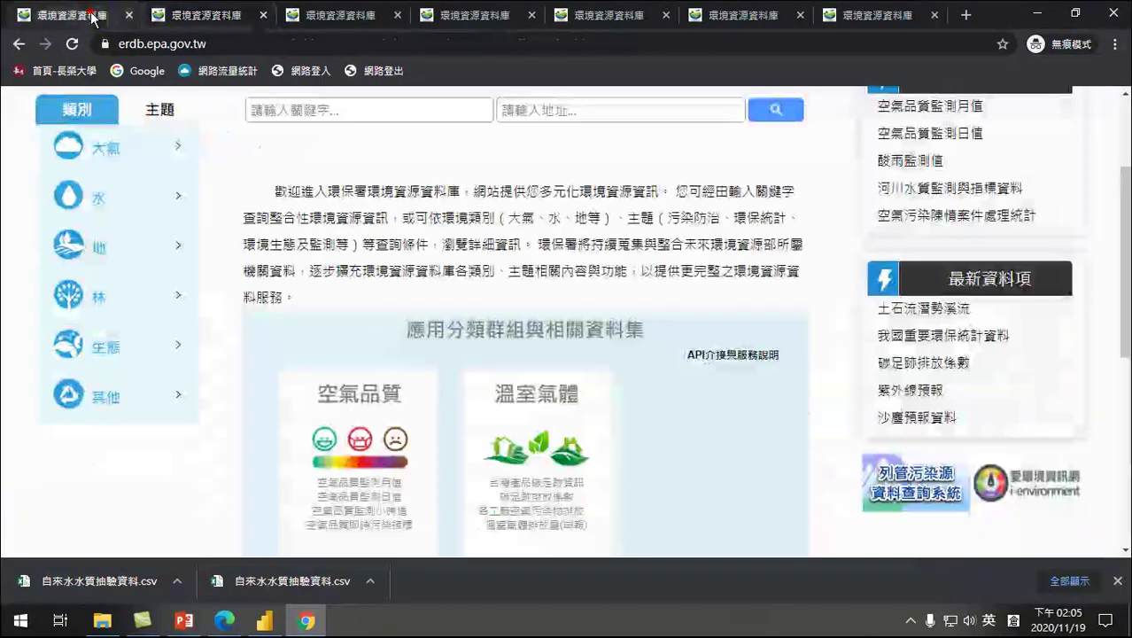
{"action": "mouse_move", "coordinate": [86, 217]}
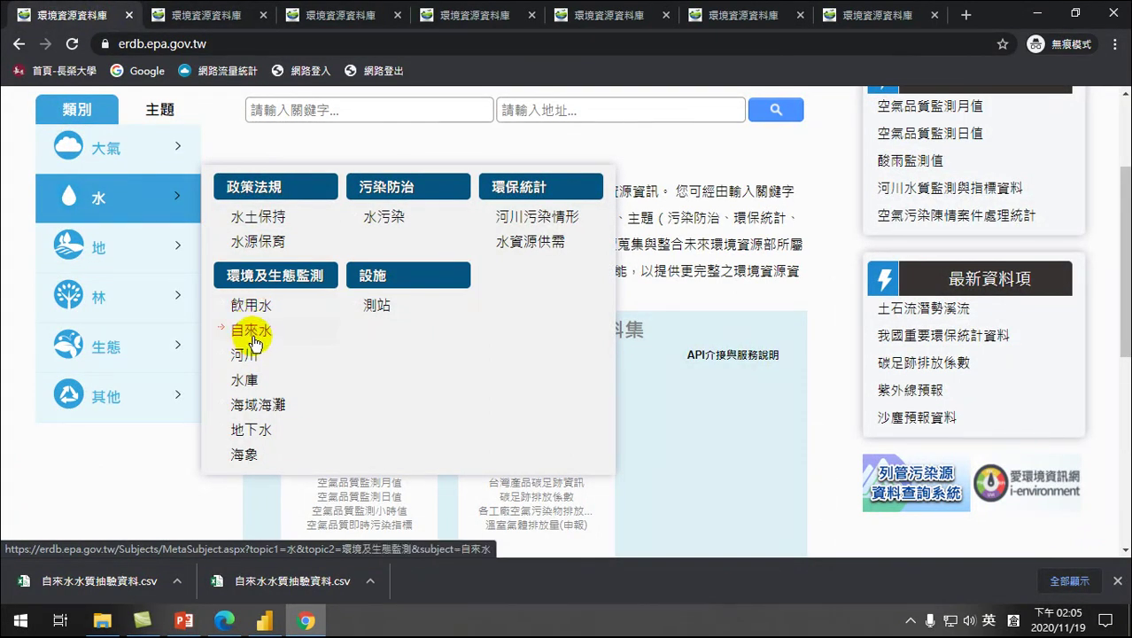
{"action": "left_click", "coordinate": [249, 356]}
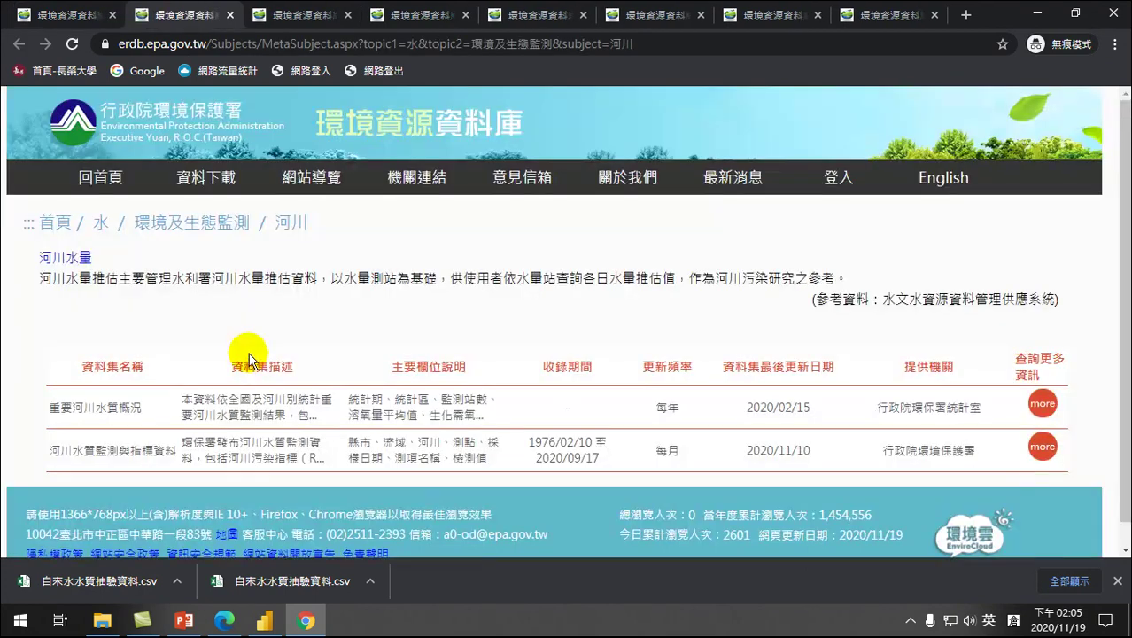
{"action": "scroll", "coordinate": [254, 362], "scroll_direction": "down", "scroll_amount": 1}
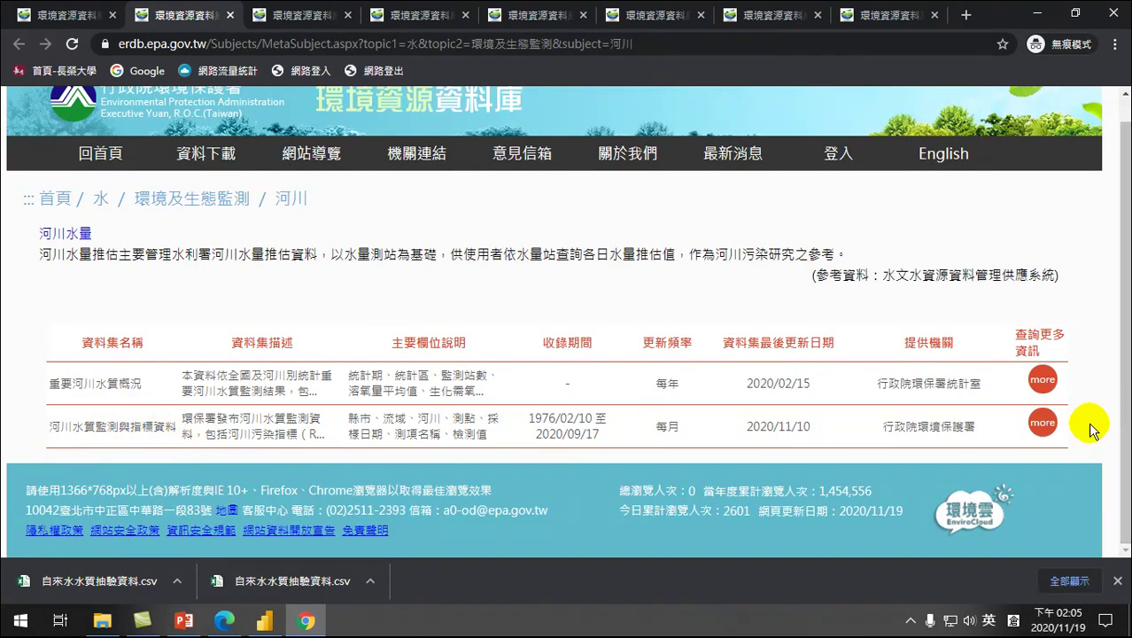
{"action": "left_click", "coordinate": [1041, 424]}
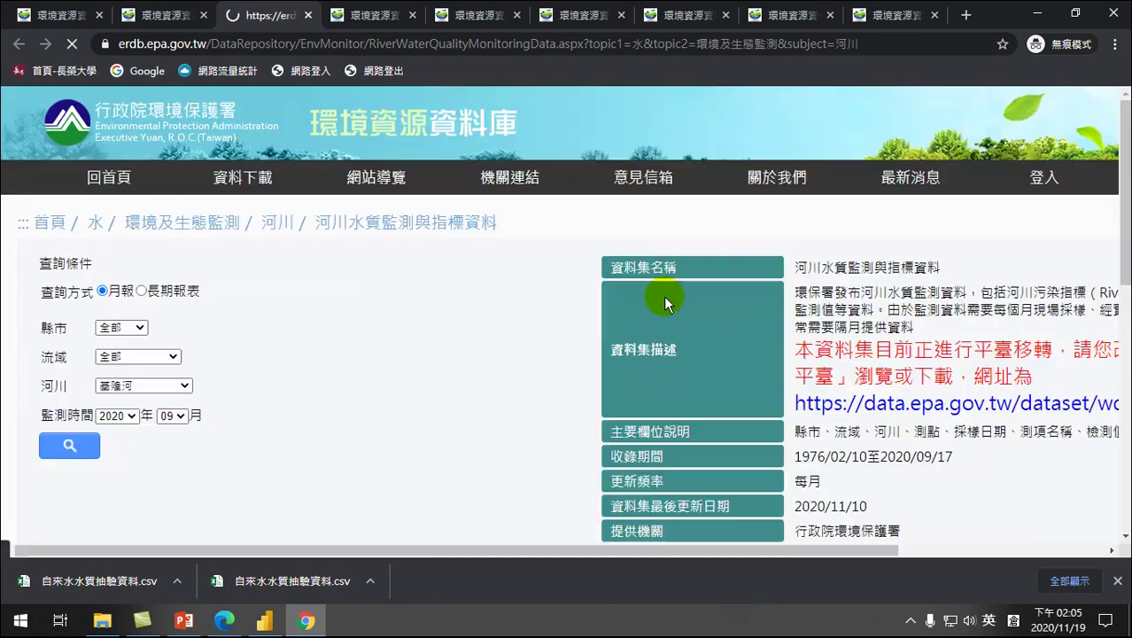
Step: Keep 2020 as the monitoring year and switch to long-term reports
{"action": "left_click", "coordinate": [135, 424]}
{"action": "left_click", "coordinate": [132, 416]}
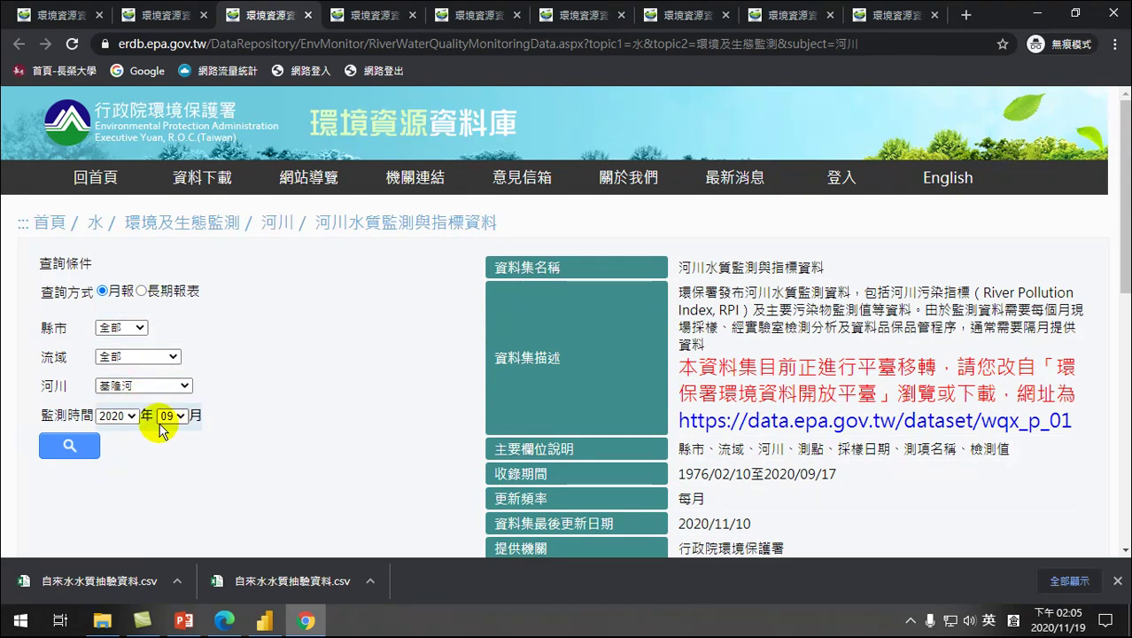
{"action": "left_click", "coordinate": [142, 291]}
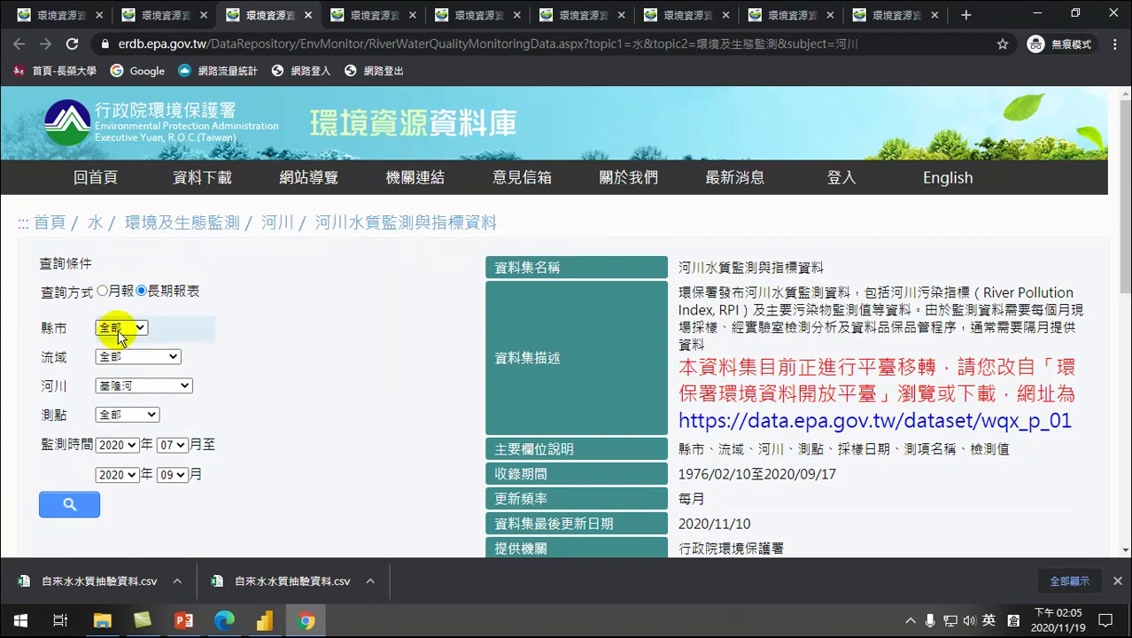
Step: Set the river filter to 全部 and rerun the 2020/07–2020/09 query
{"action": "left_click", "coordinate": [118, 388]}
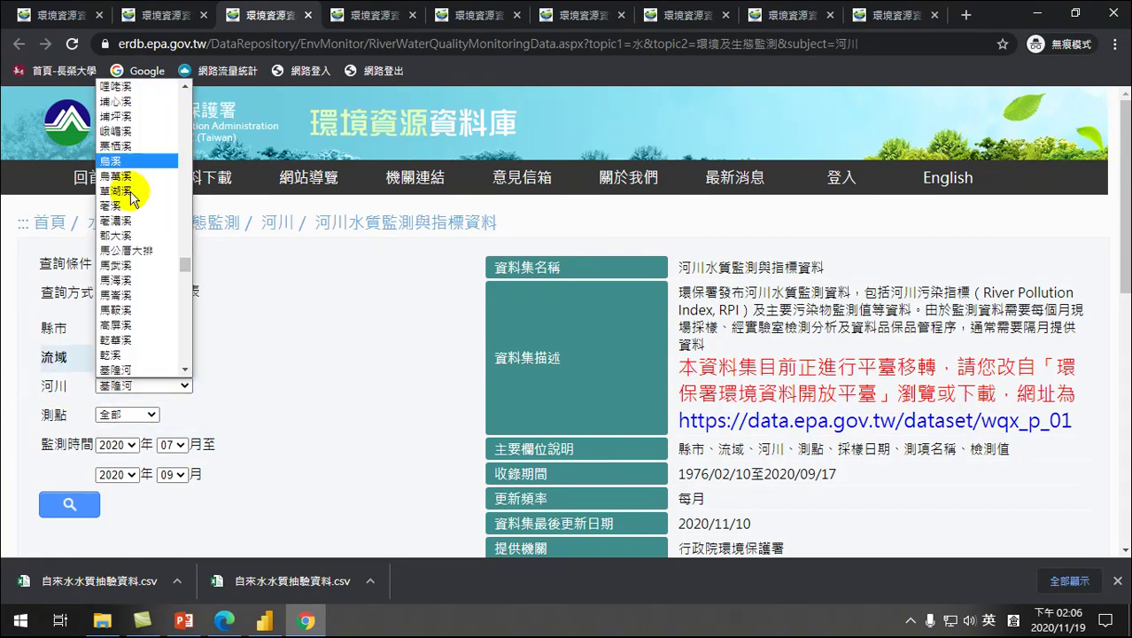
{"action": "scroll", "coordinate": [139, 179], "scroll_direction": "up", "scroll_amount": 6}
{"action": "scroll", "coordinate": [138, 180], "scroll_direction": "up", "scroll_amount": 10}
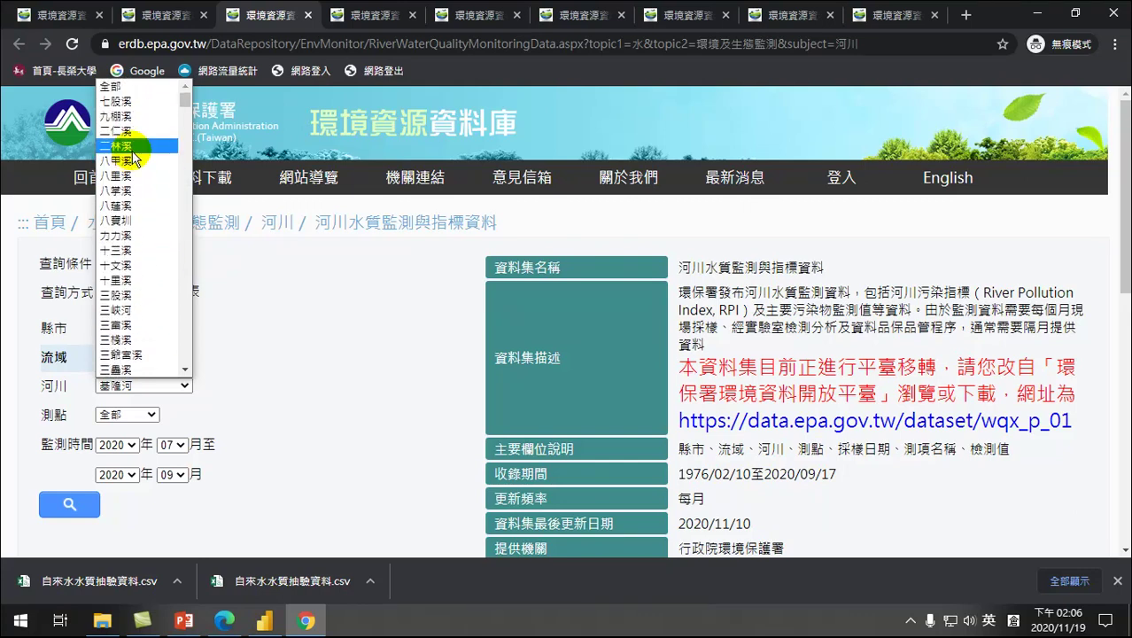
{"action": "left_click", "coordinate": [123, 87]}
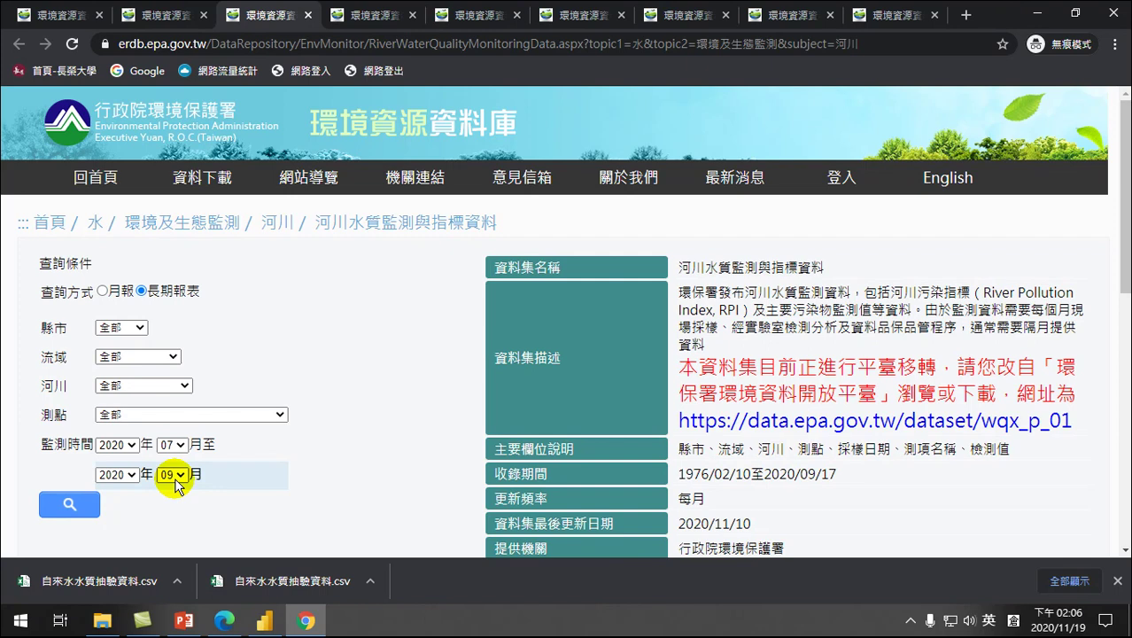
{"action": "scroll", "coordinate": [184, 485], "scroll_direction": "down", "scroll_amount": 2}
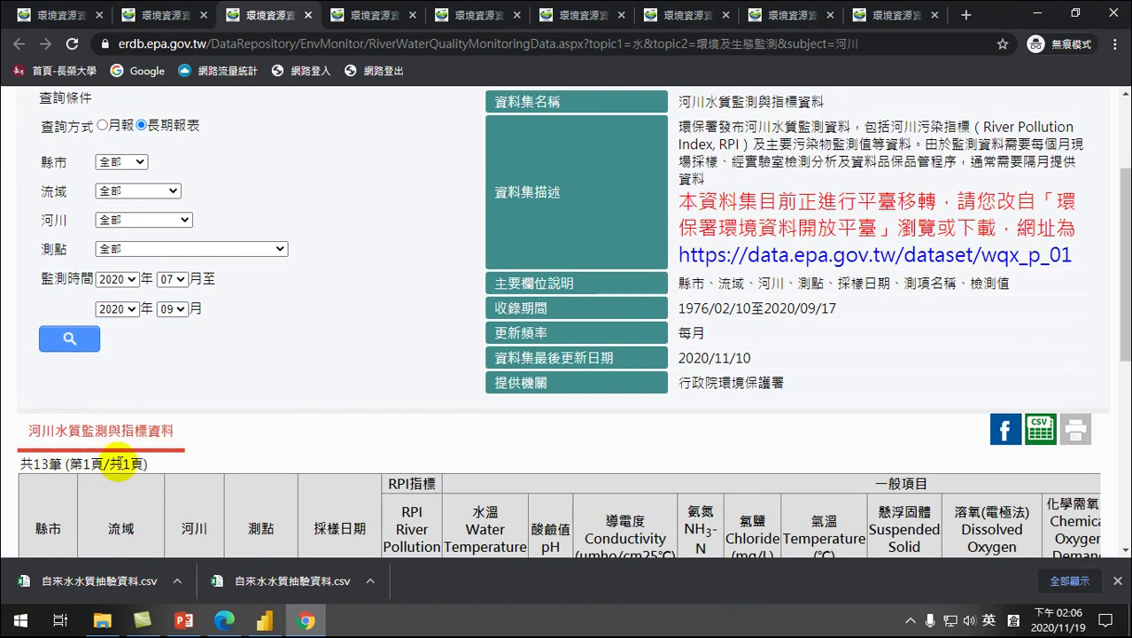
{"action": "left_click", "coordinate": [55, 348]}
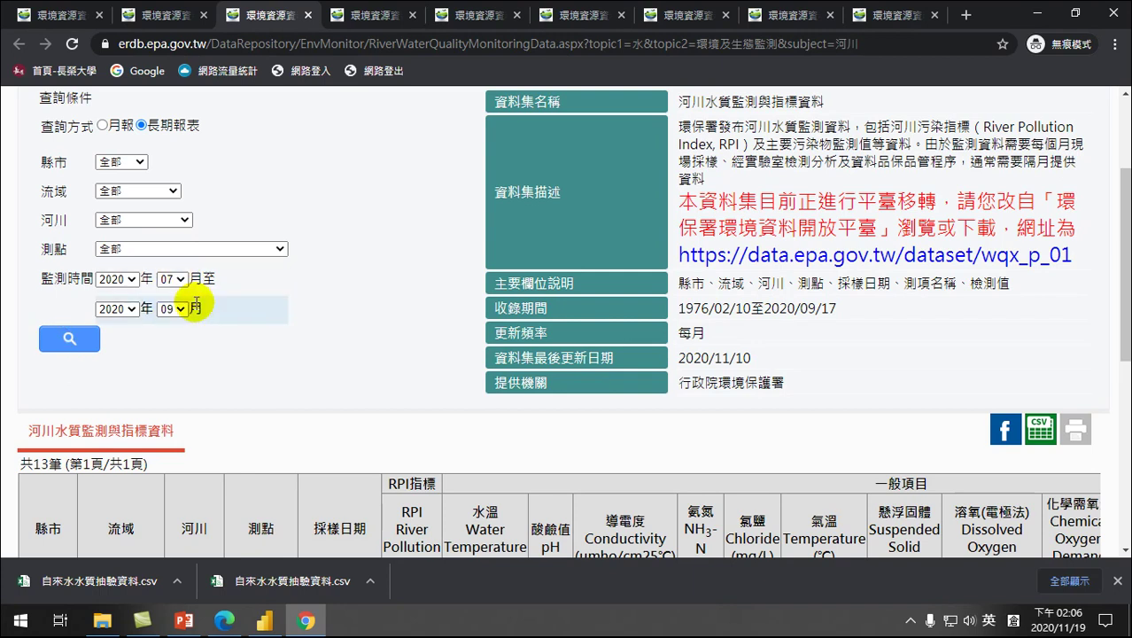
{"action": "left_click", "coordinate": [67, 339]}
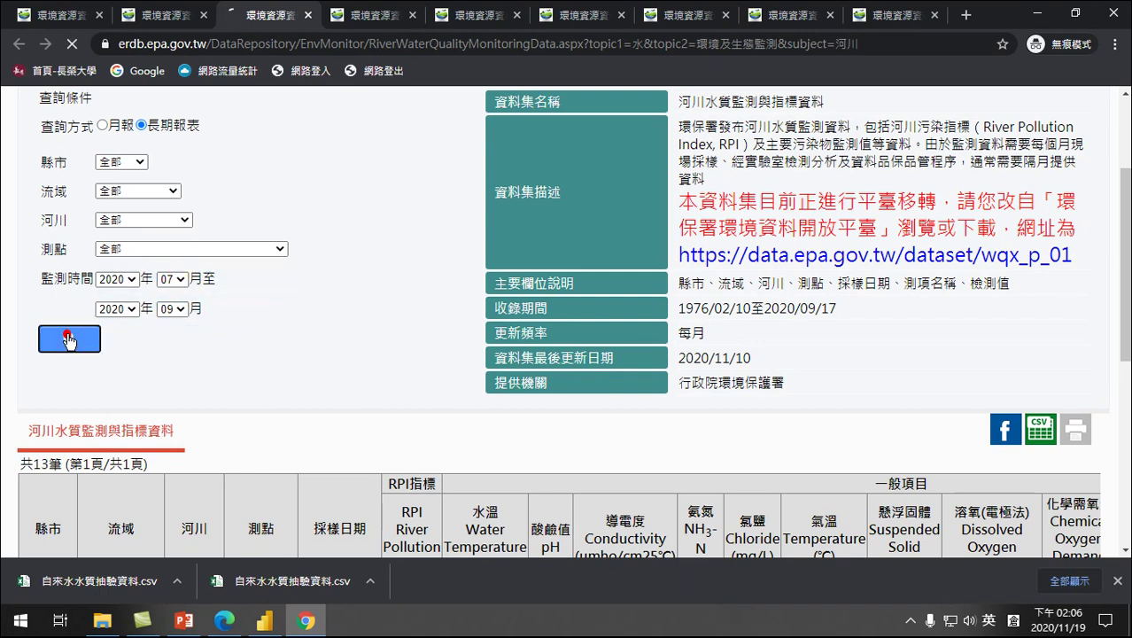
{"action": "scroll", "coordinate": [177, 456], "scroll_direction": "down", "scroll_amount": 3}
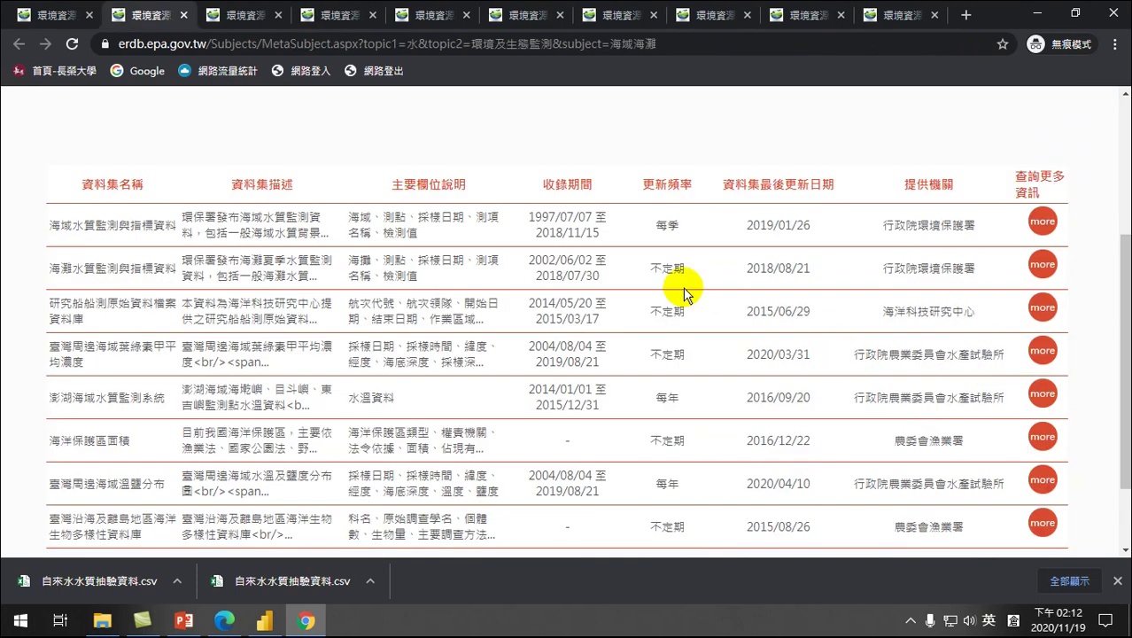
Step: Close Chrome and minimize the Downloads folder window
{"action": "left_click", "coordinate": [1117, 14]}
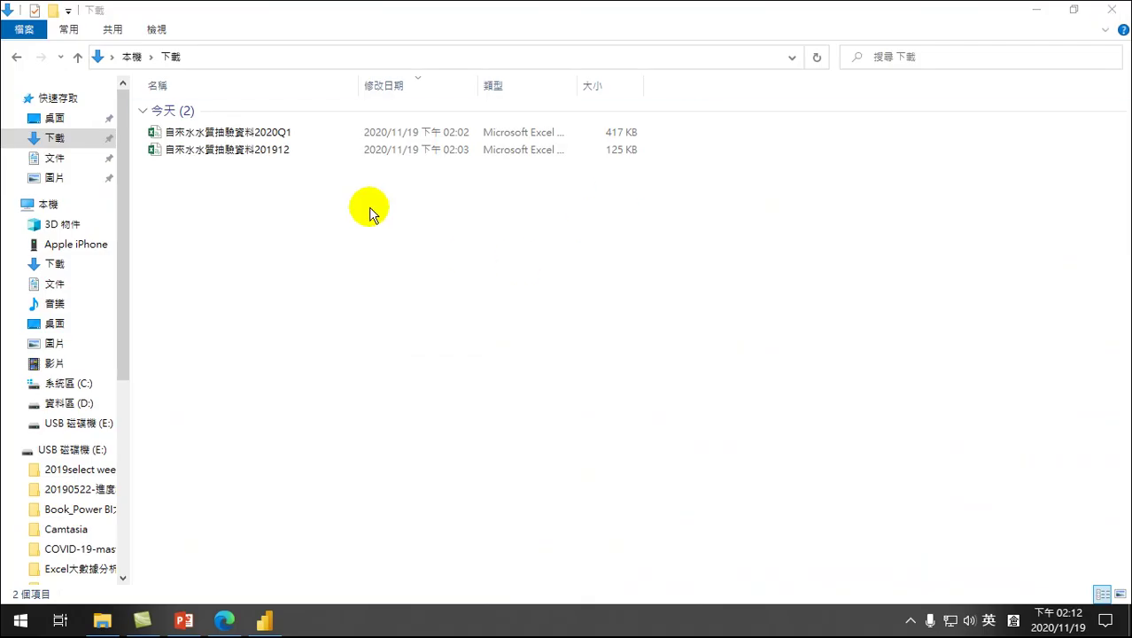
{"action": "left_click", "coordinate": [1035, 10]}
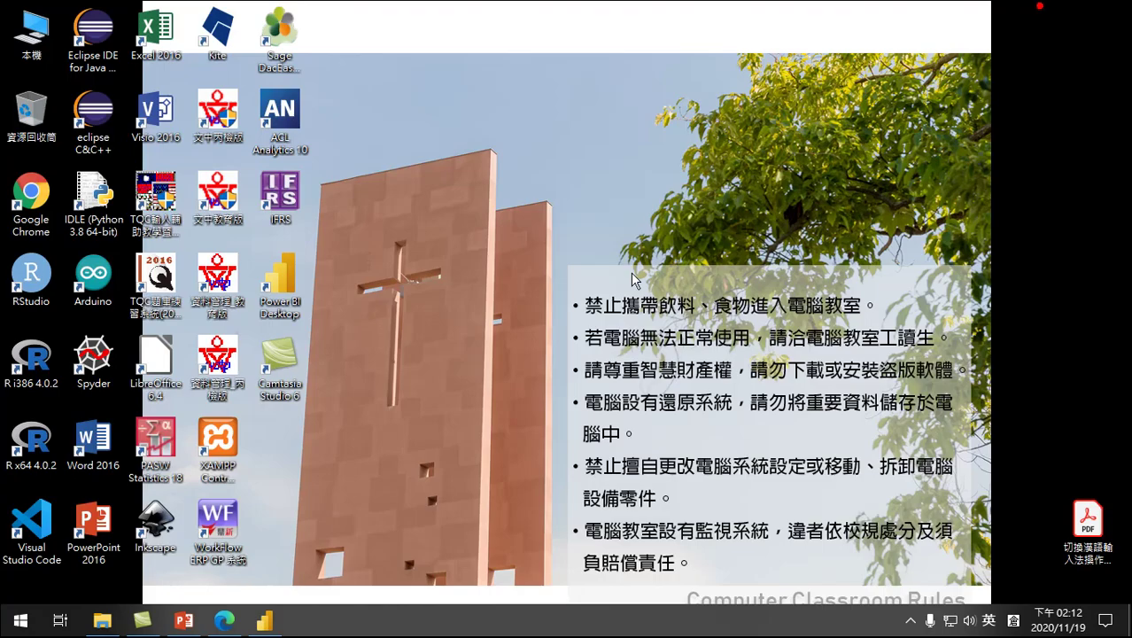
{"action": "left_click", "coordinate": [425, 436]}
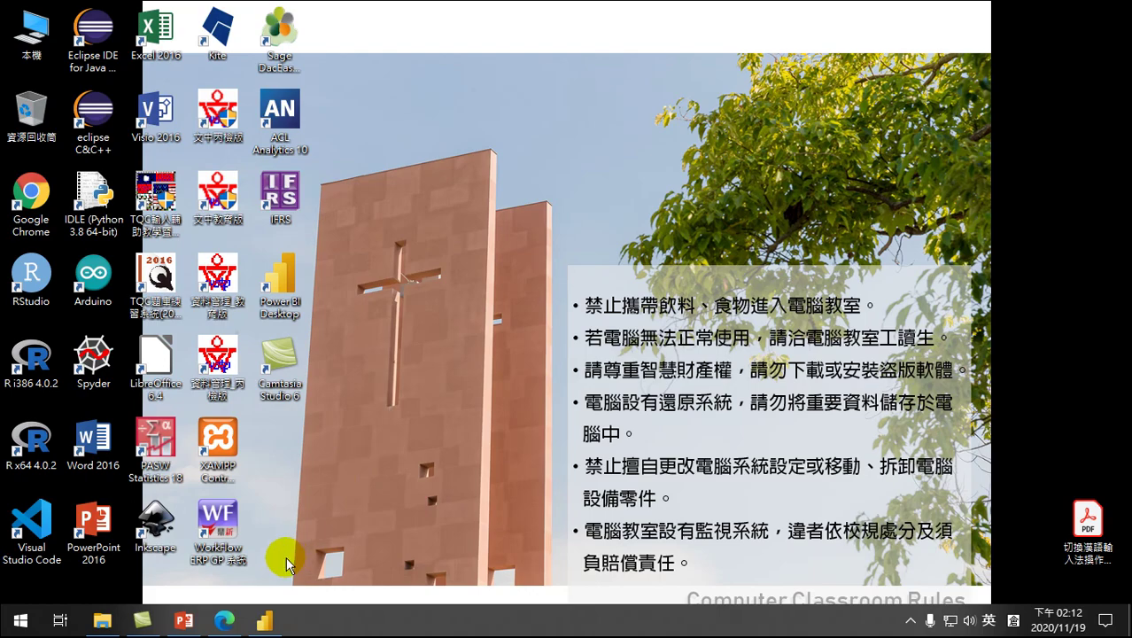
Step: Read the handout download link on PowerPoint's title slide, then minimize the presentation
{"action": "left_click", "coordinate": [184, 622]}
{"action": "left_click", "coordinate": [101, 197]}
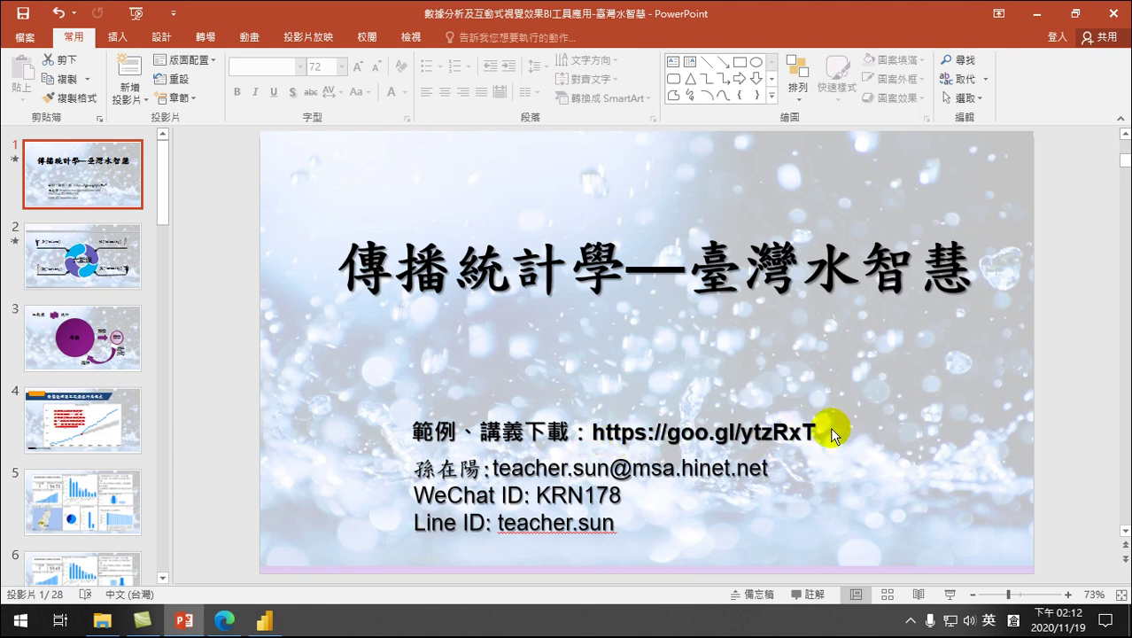
{"action": "left_click_drag", "start_coordinate": [592, 433], "coordinate": [812, 433]}
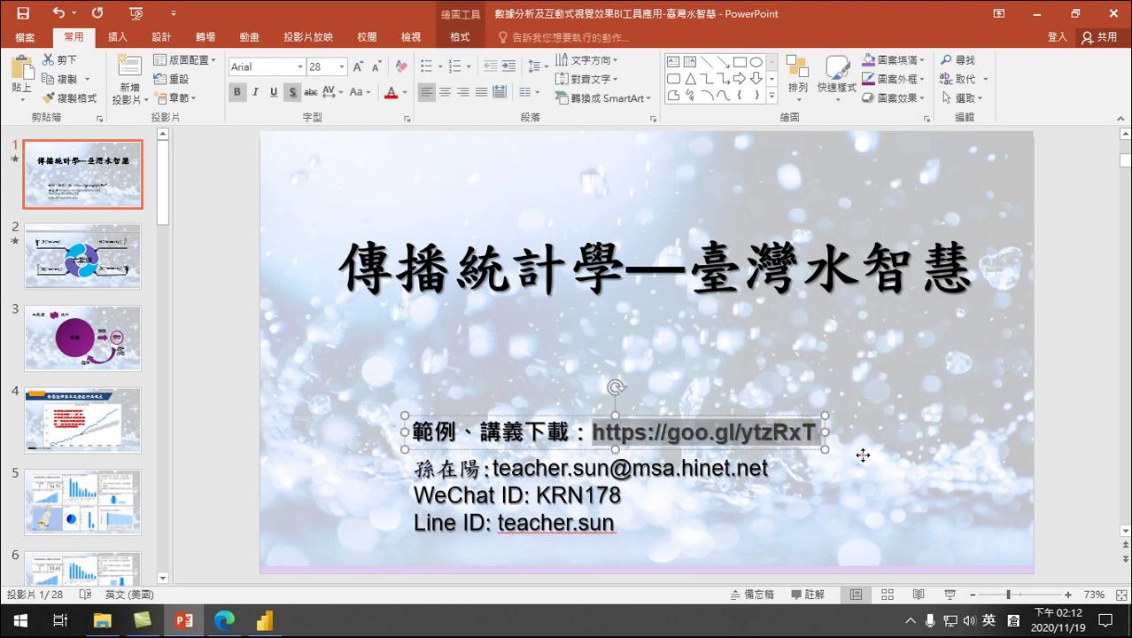
{"action": "left_click", "coordinate": [790, 454]}
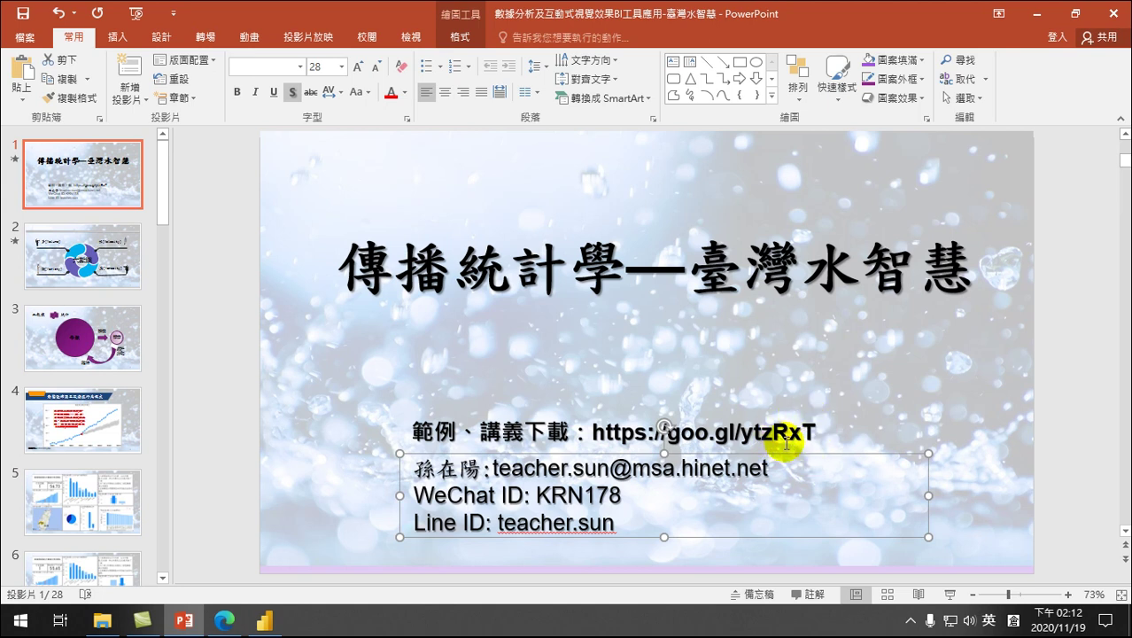
{"action": "left_click", "coordinate": [1038, 14]}
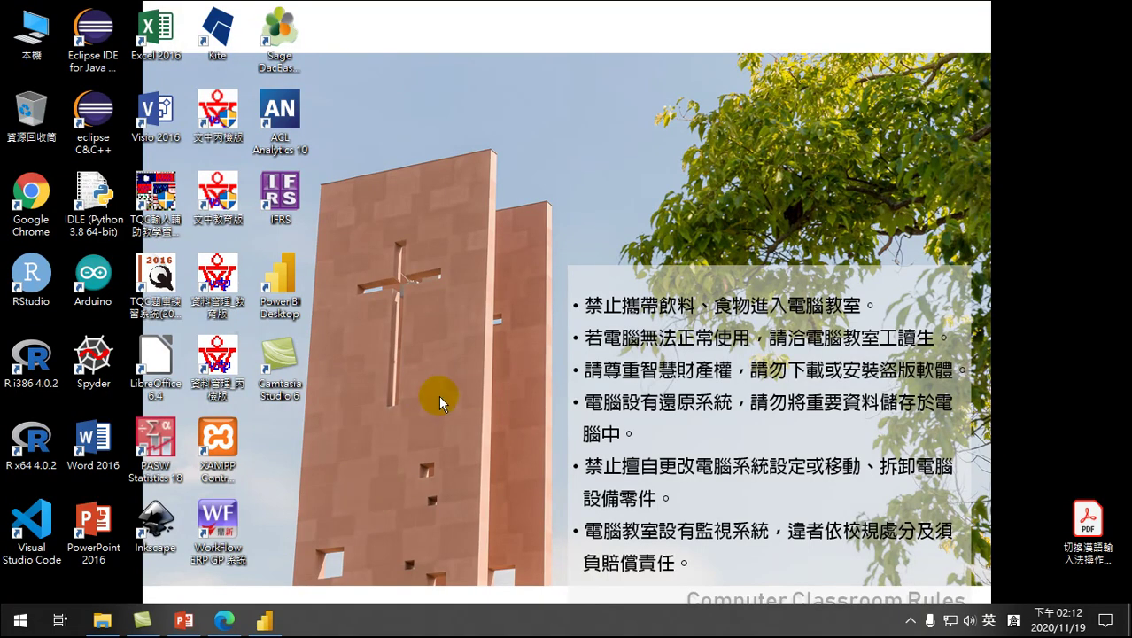
Step: Launch Chrome and load the short link goo.gl/ytzRxT to reach the course list
{"action": "double_click", "coordinate": [31, 194]}
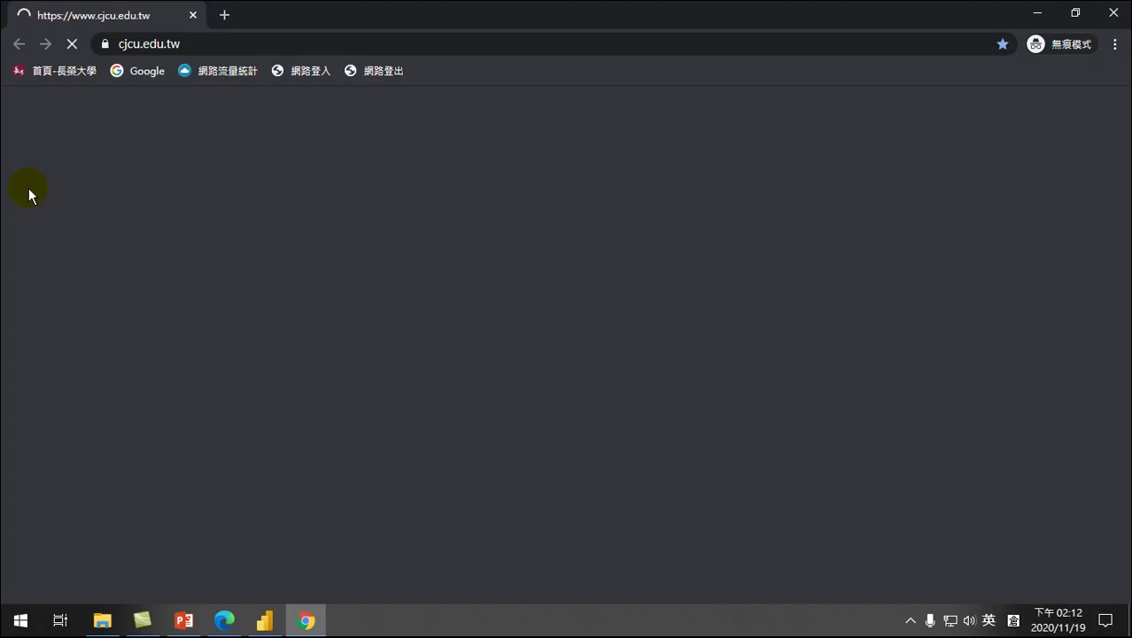
{"action": "left_click", "coordinate": [208, 43]}
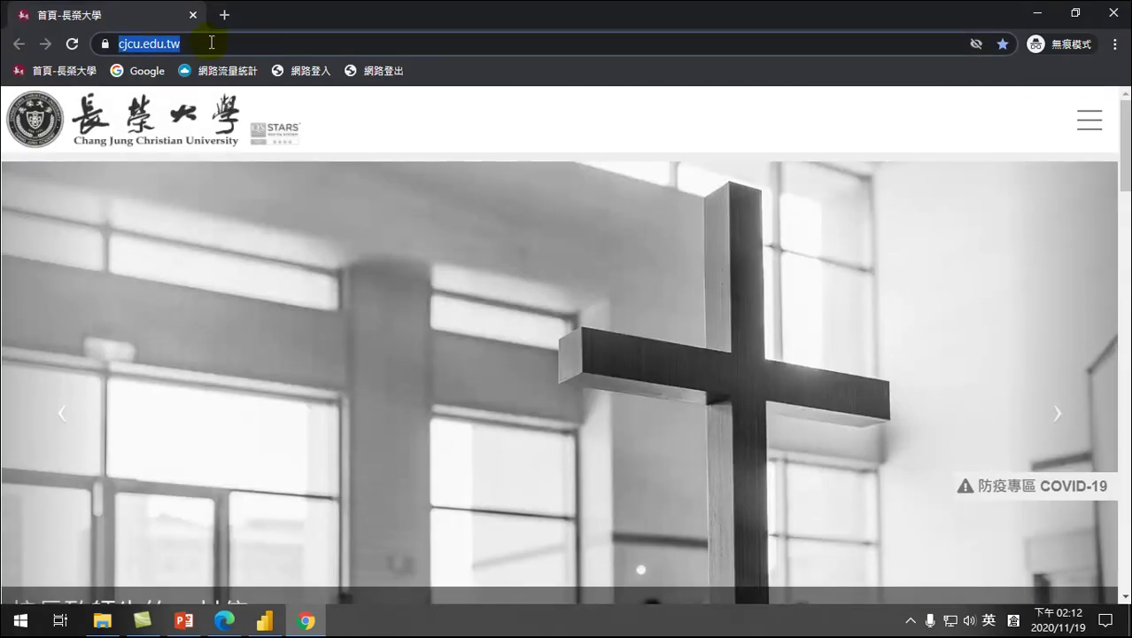
{"action": "type", "text": "t"}
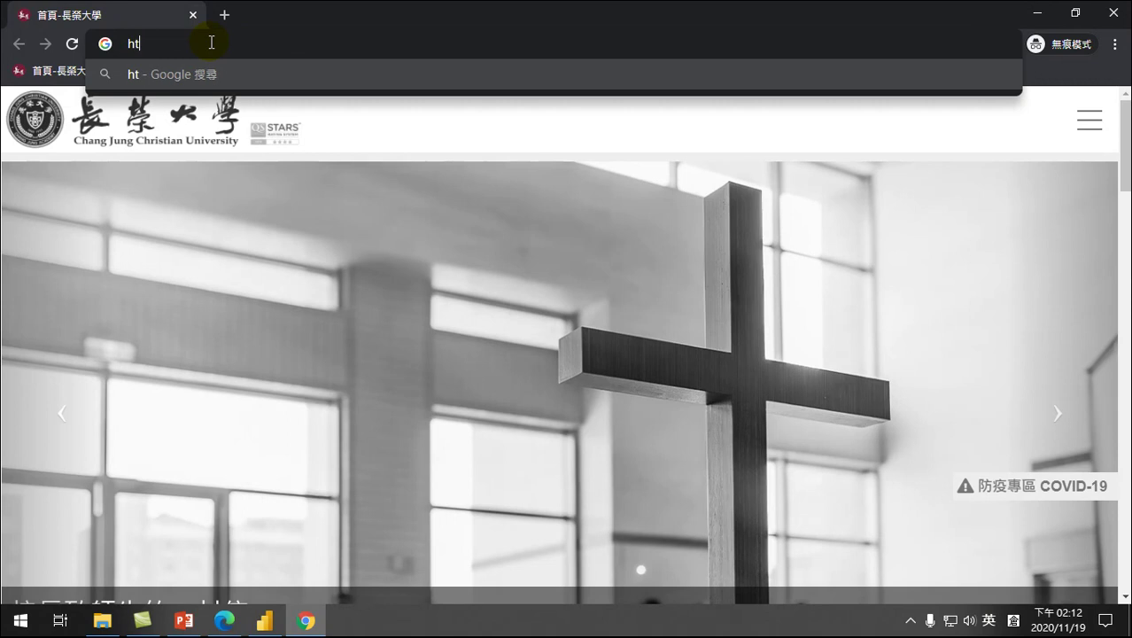
{"action": "type", "text": "tps://"}
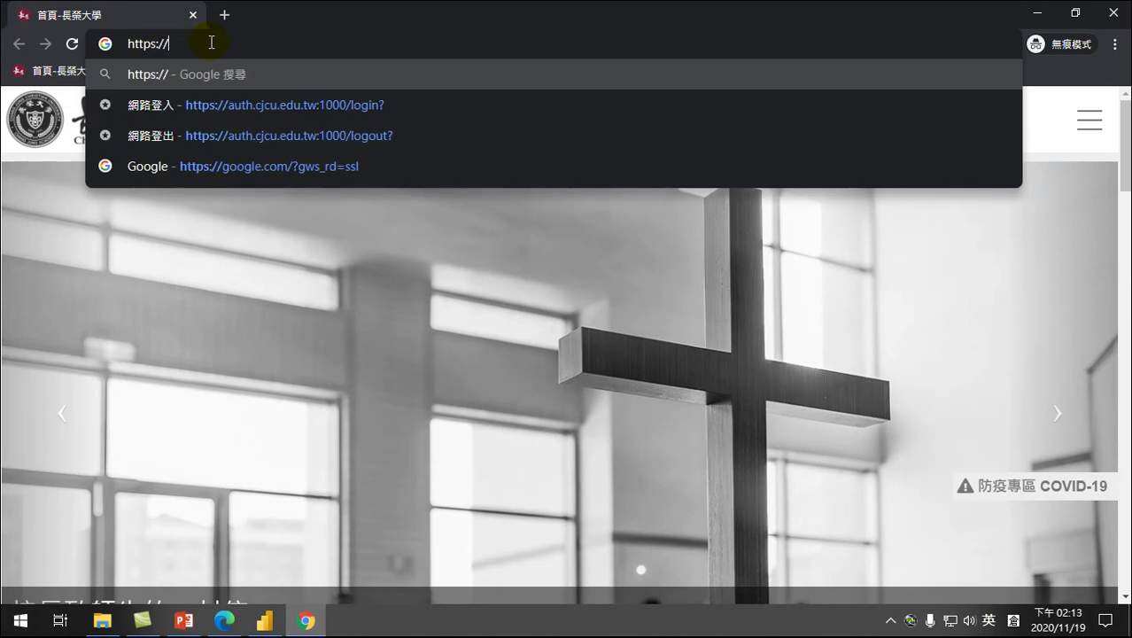
{"action": "type", "text": "goo.gl/ytzRxT"}
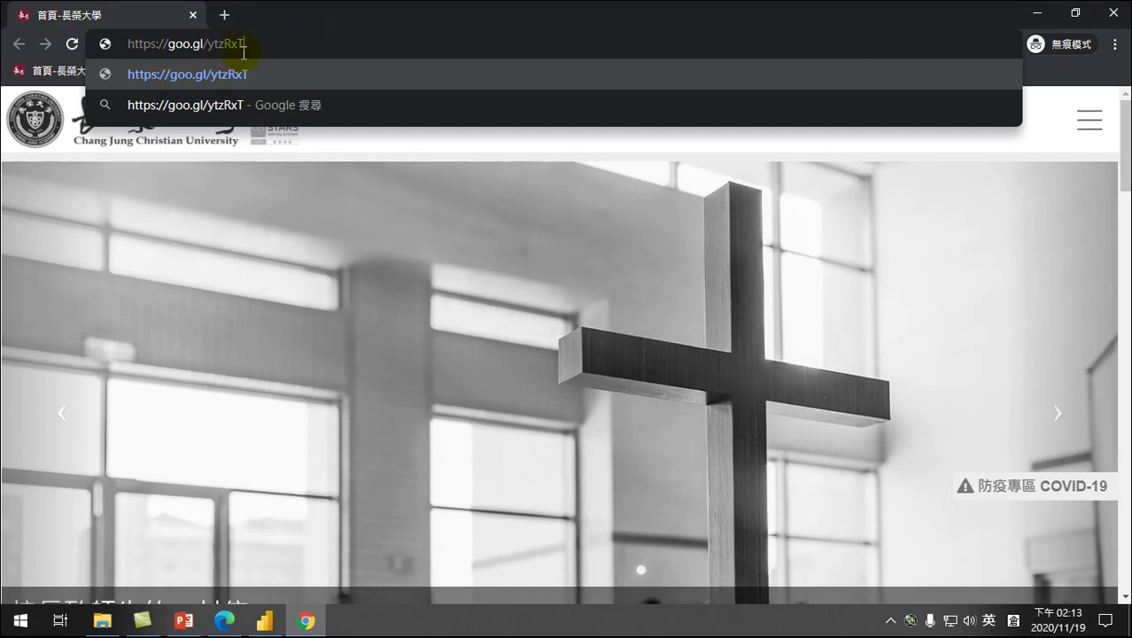
{"action": "key", "text": "Return"}
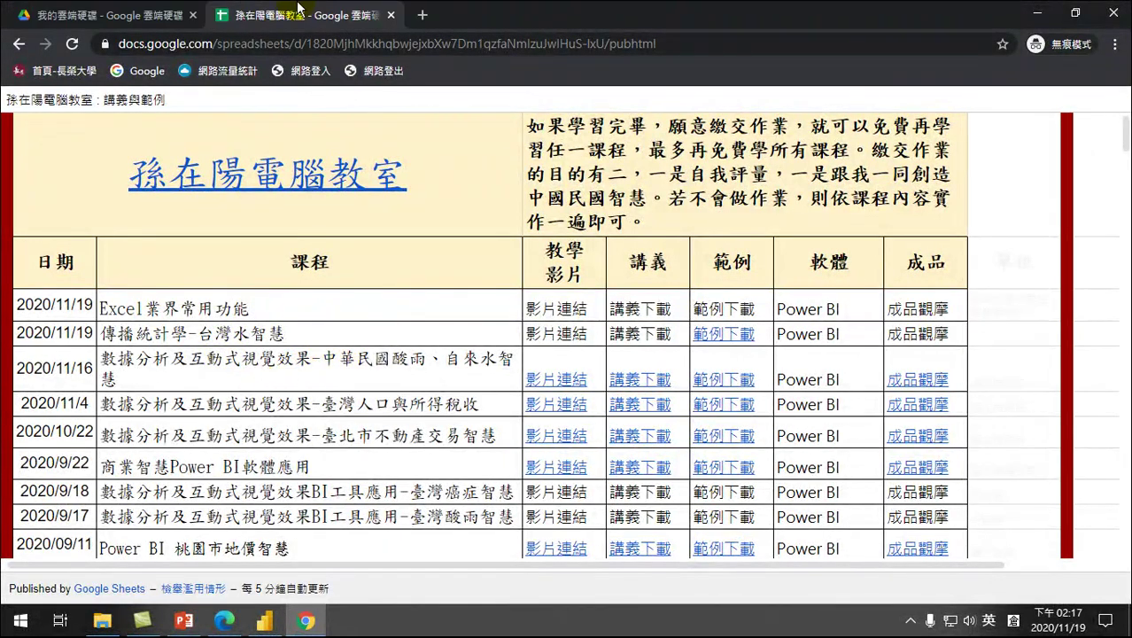
{"action": "left_click", "coordinate": [254, 47]}
{"action": "type", "text": "goo"}
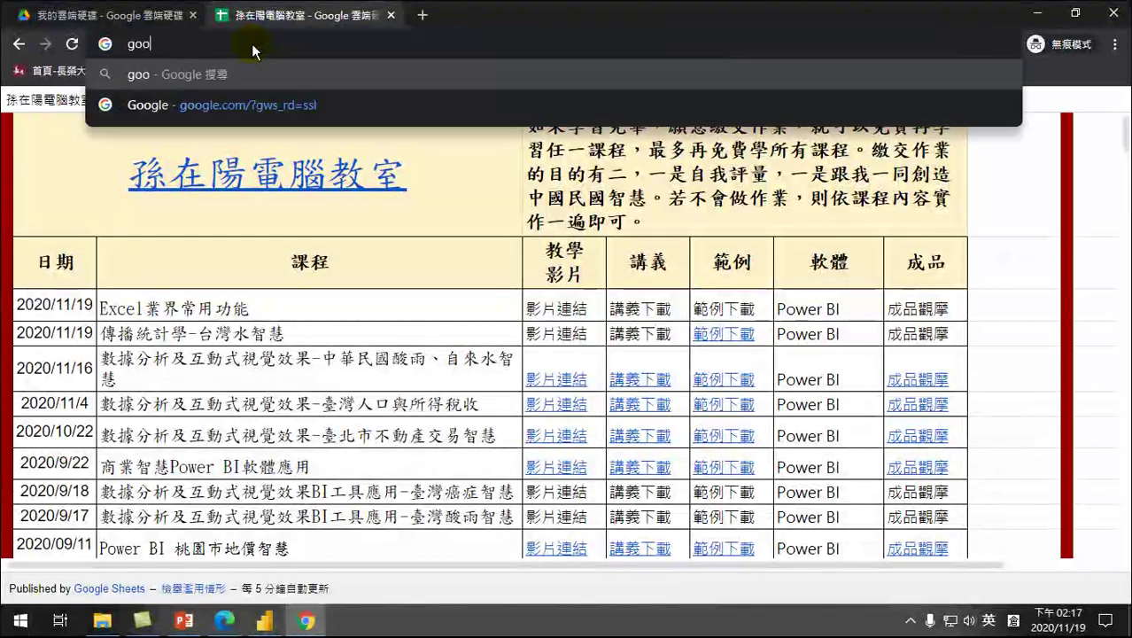
{"action": "type", "text": ".gl"}
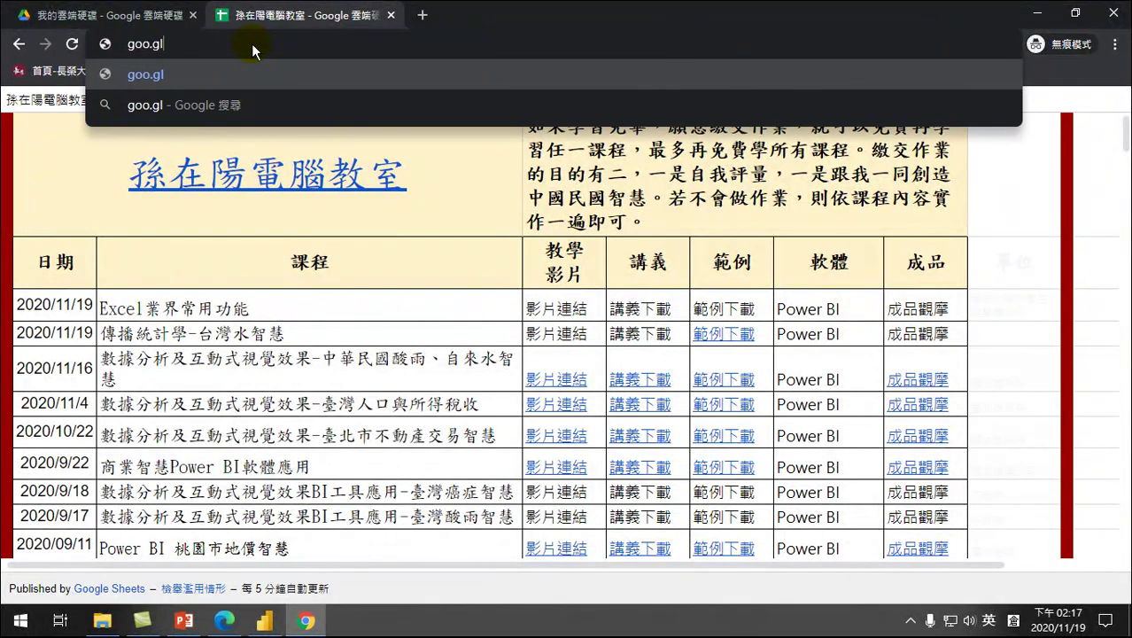
{"action": "type", "text": "/ytzRxT"}
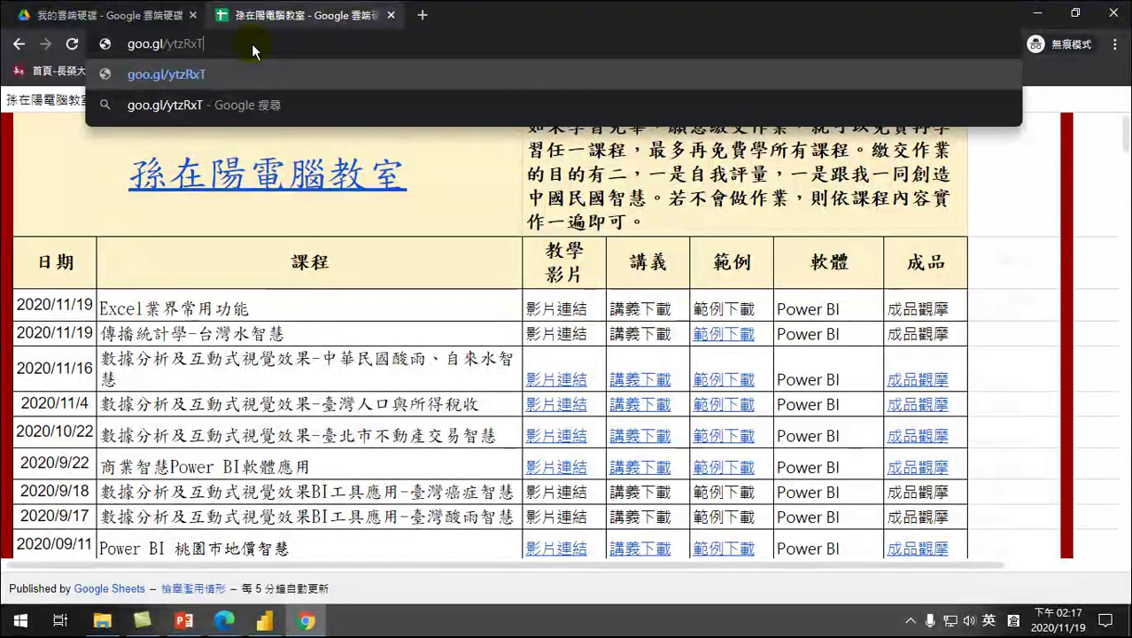
{"action": "key", "text": "Return"}
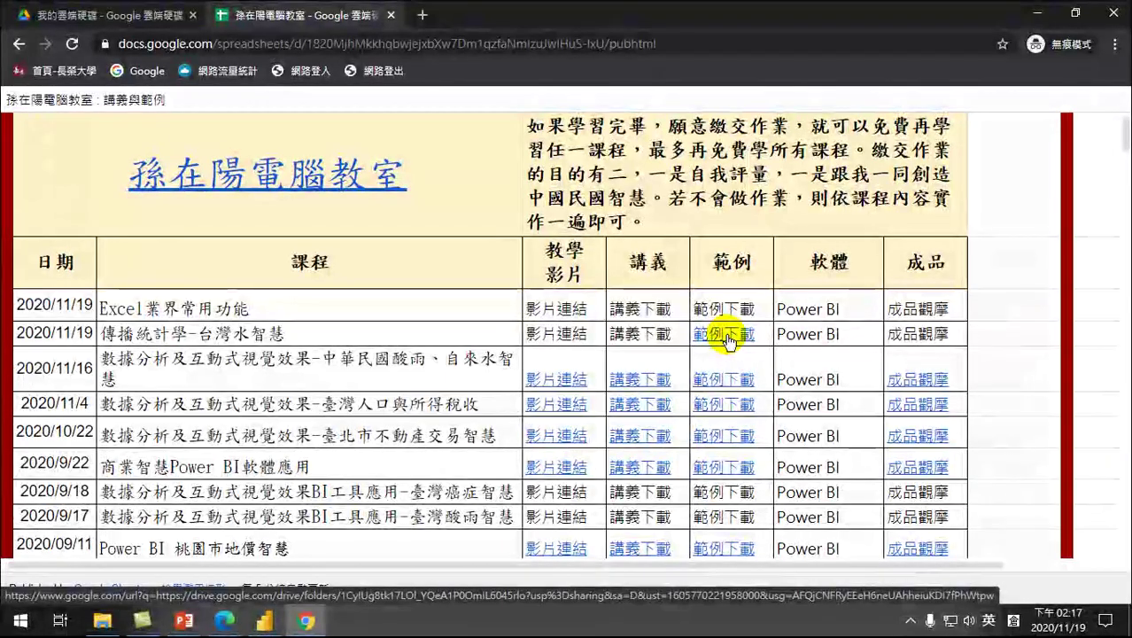
Step: Download 自來水2.zip from the 台灣水智慧 examples folder and close the Drive tab
{"action": "left_click", "coordinate": [726, 336]}
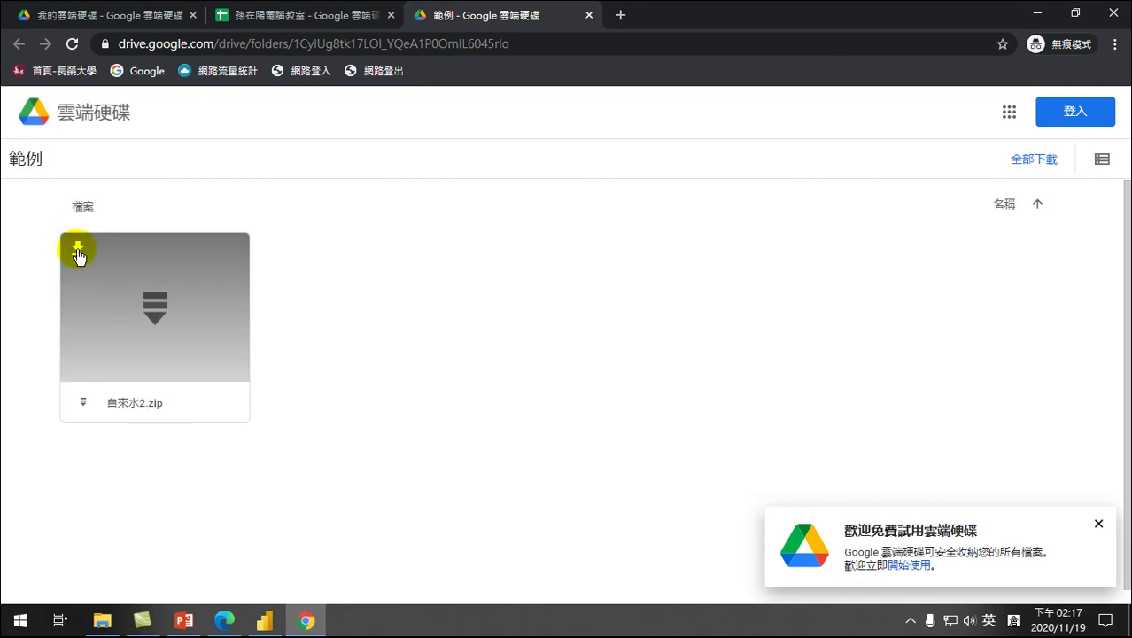
{"action": "left_click", "coordinate": [78, 250]}
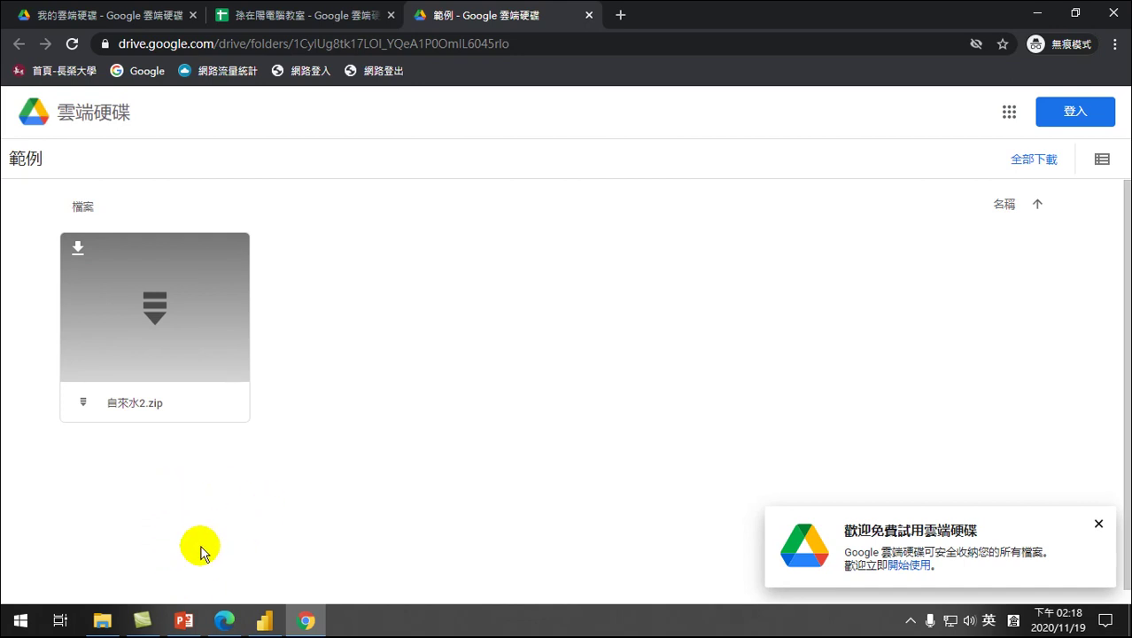
{"action": "left_click", "coordinate": [1100, 524]}
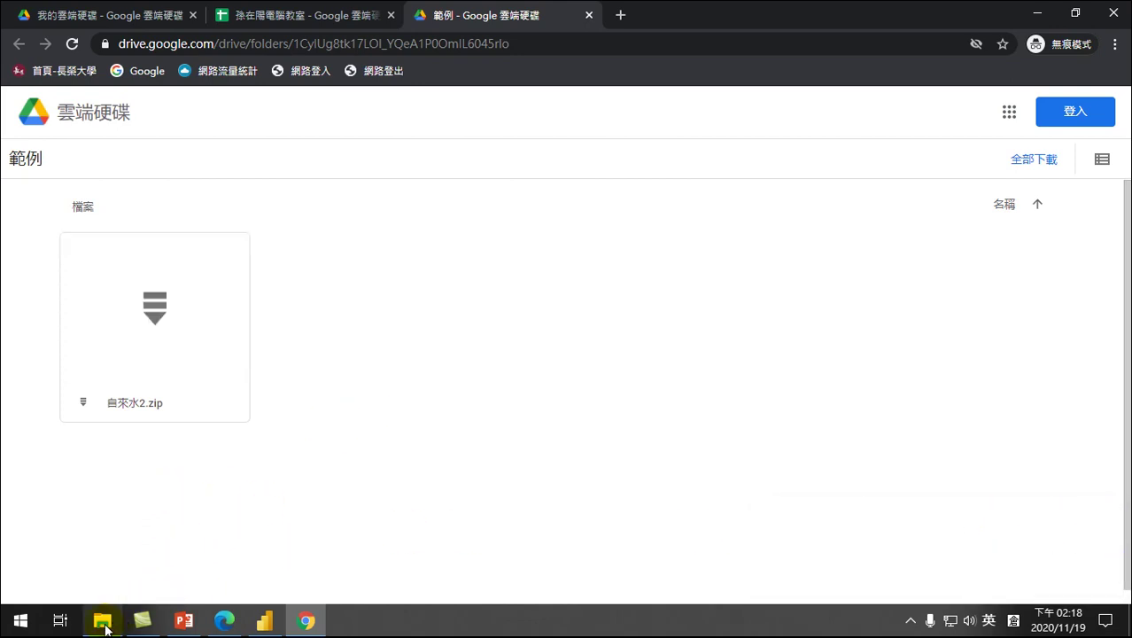
{"action": "mouse_move", "coordinate": [108, 625]}
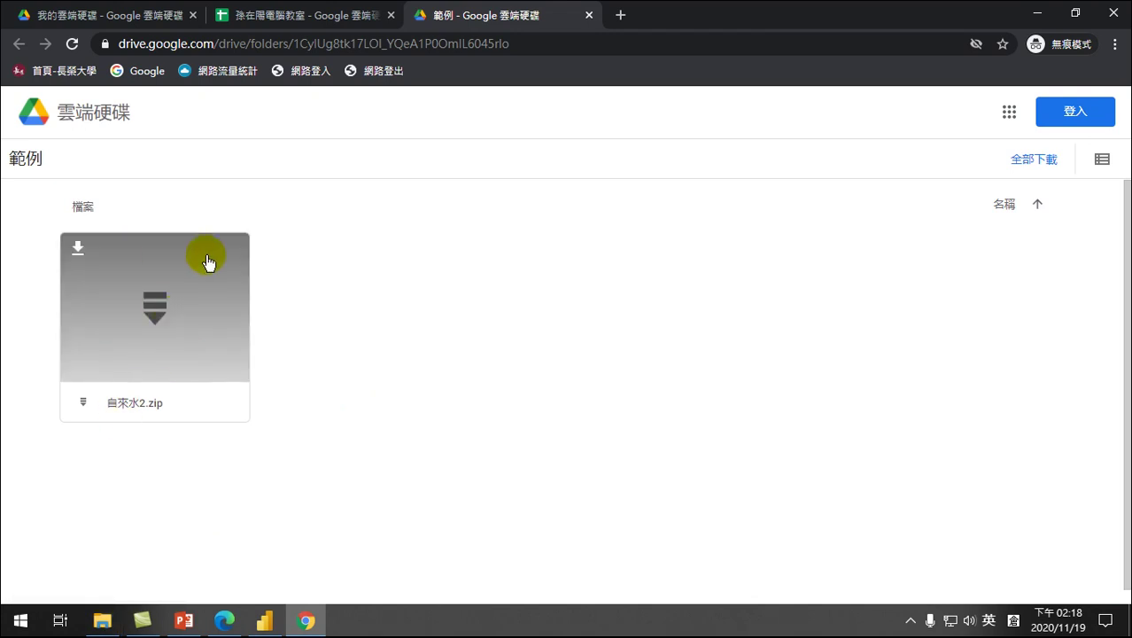
{"action": "left_click", "coordinate": [104, 625]}
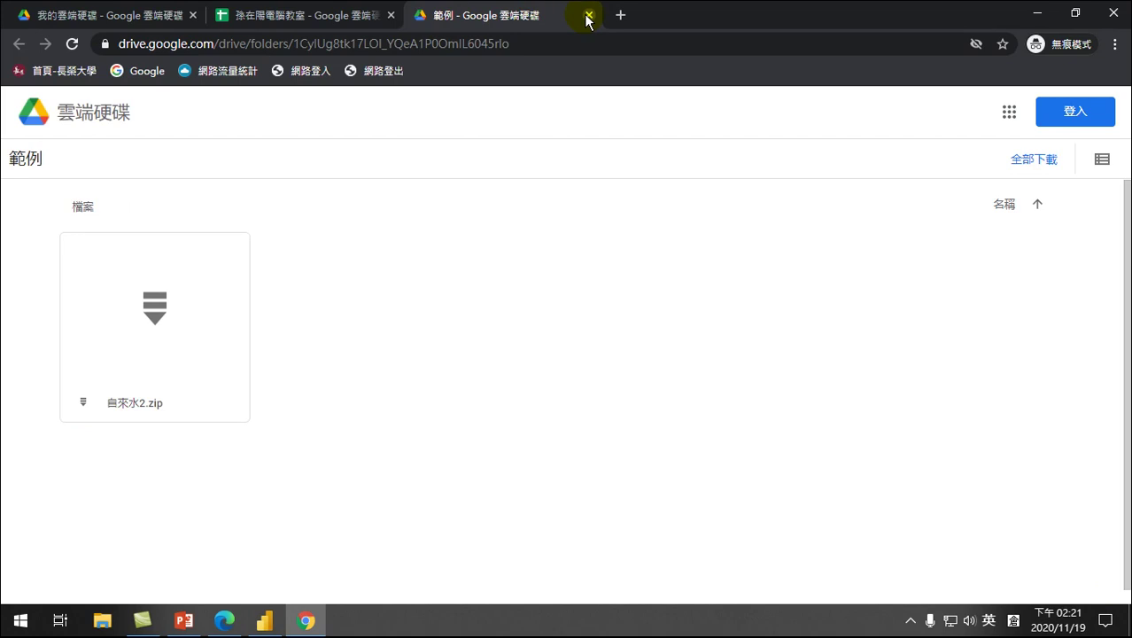
{"action": "left_click", "coordinate": [588, 15]}
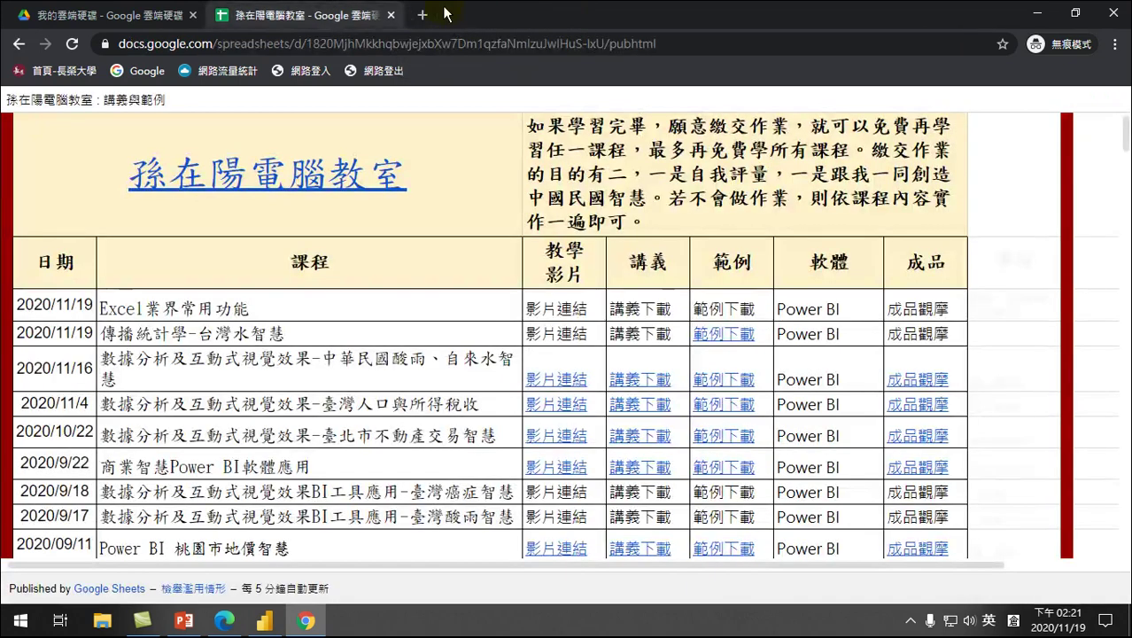
Step: Close the course tab, sign out of Google, close Chrome and minimize PowerPoint
{"action": "left_click", "coordinate": [391, 15]}
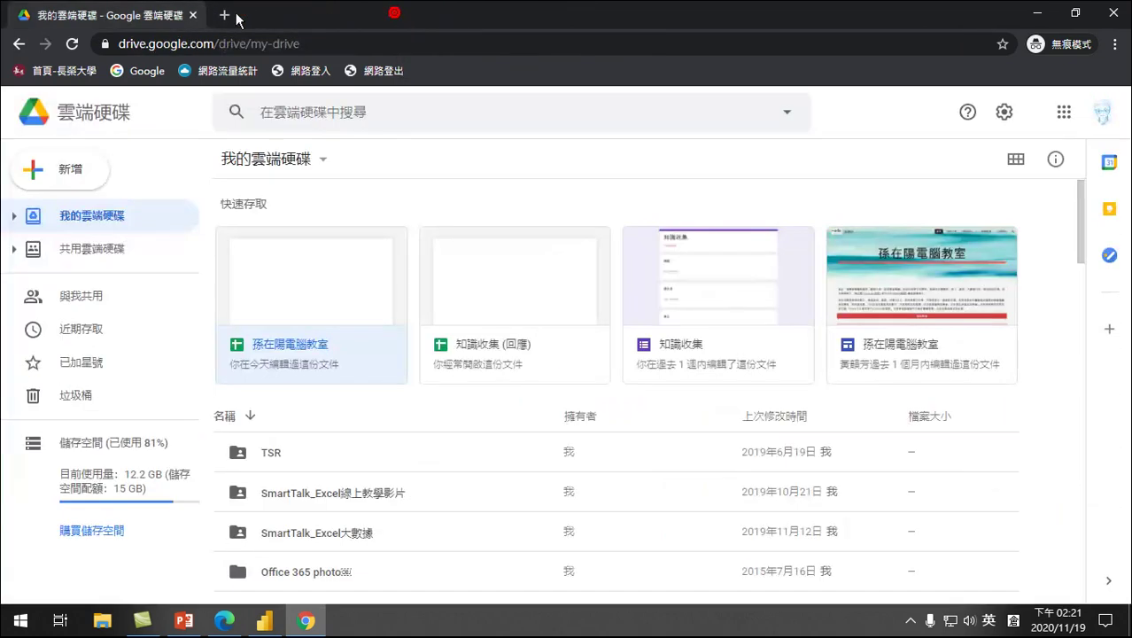
{"action": "left_click", "coordinate": [1102, 111]}
{"action": "left_click", "coordinate": [1000, 399]}
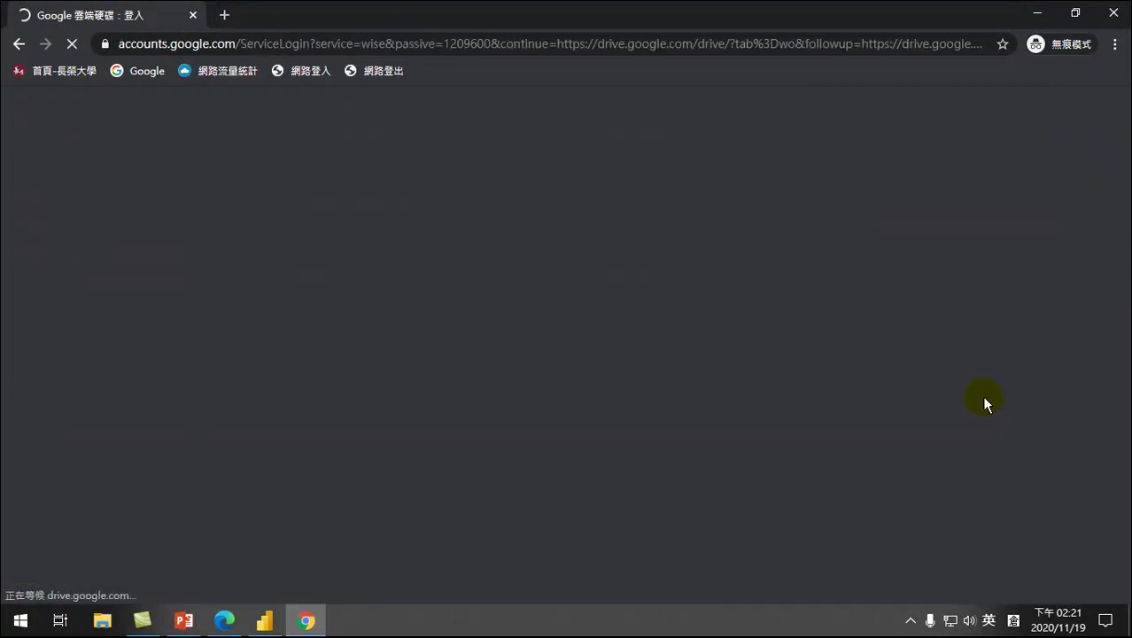
{"action": "left_click", "coordinate": [193, 15]}
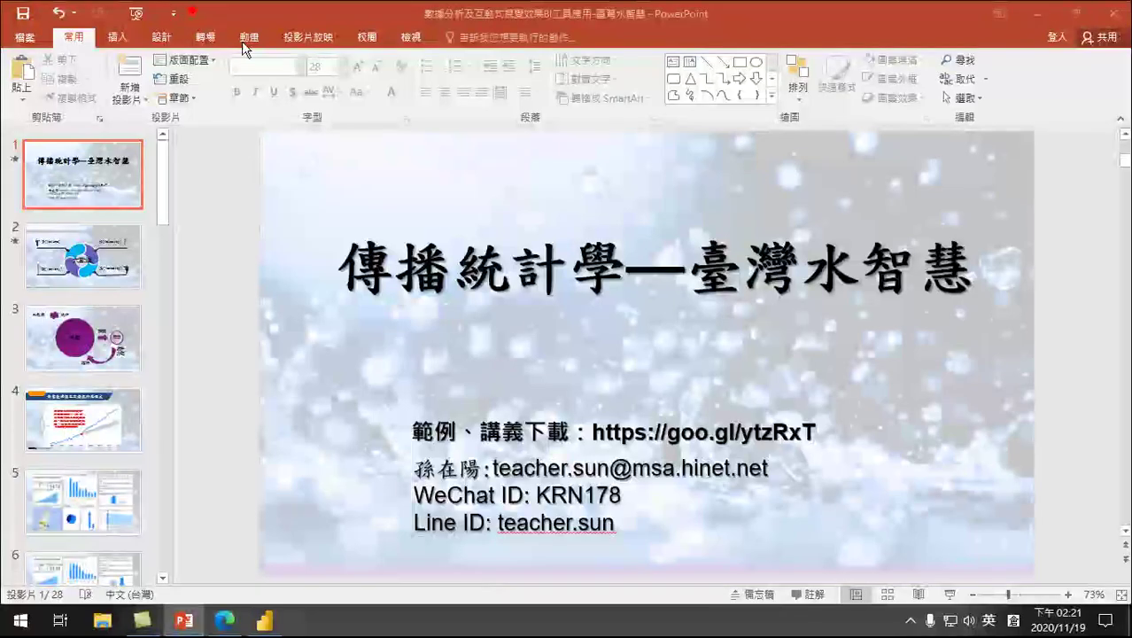
{"action": "left_click", "coordinate": [1041, 16]}
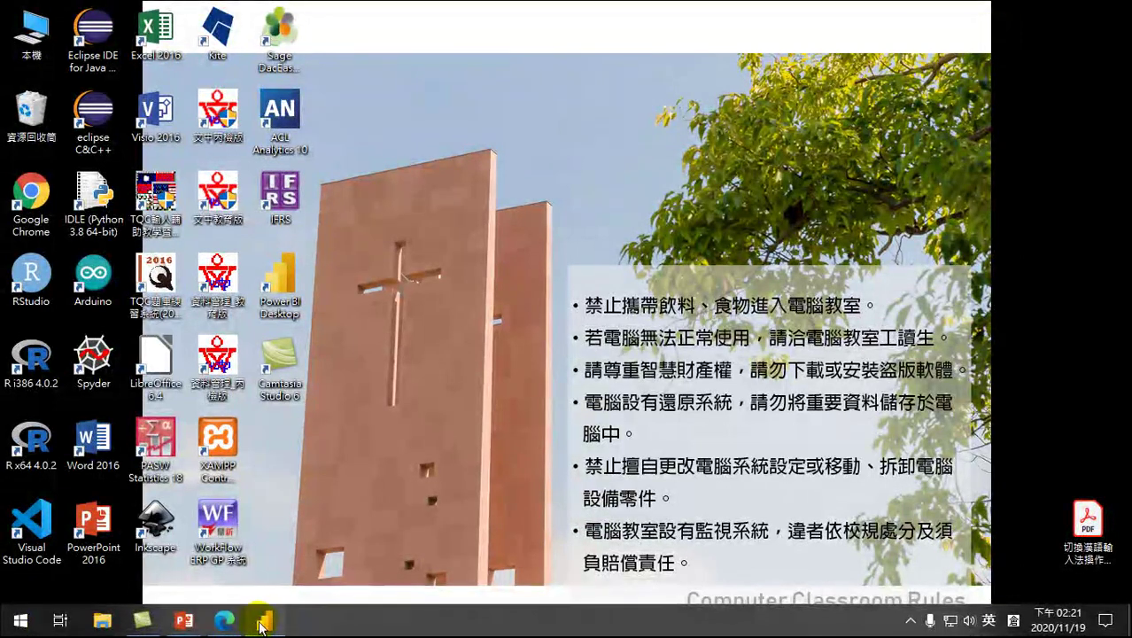
{"action": "mouse_move", "coordinate": [266, 625]}
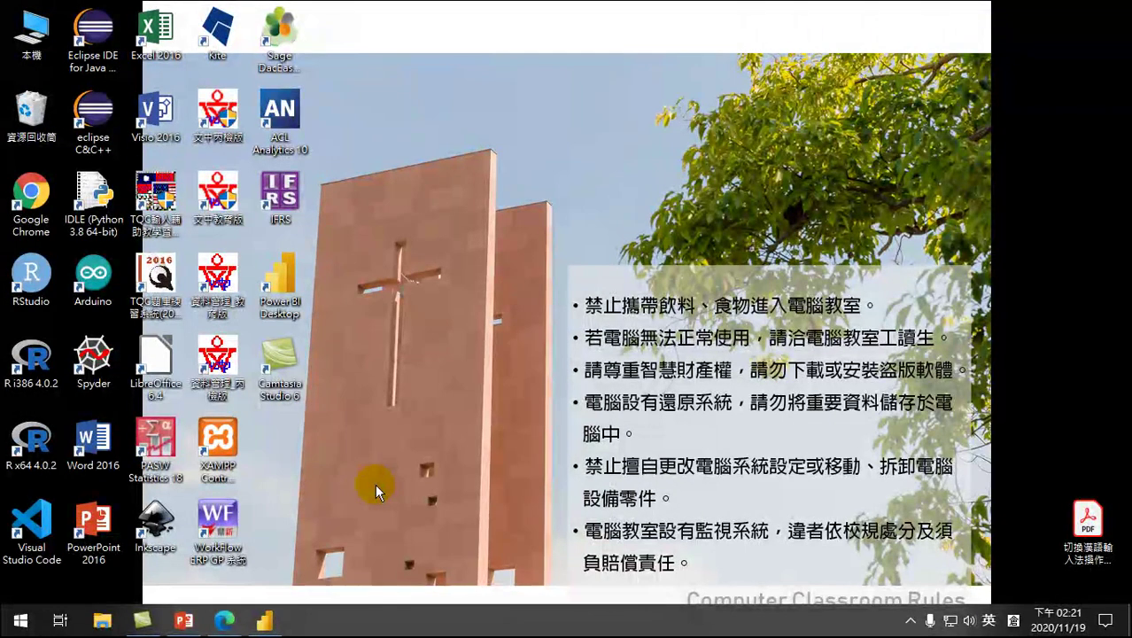
Step: Open the Downloads (下載) folder in File Explorer and bring up the context menu for 自來水2.zip
{"action": "left_click", "coordinate": [102, 622]}
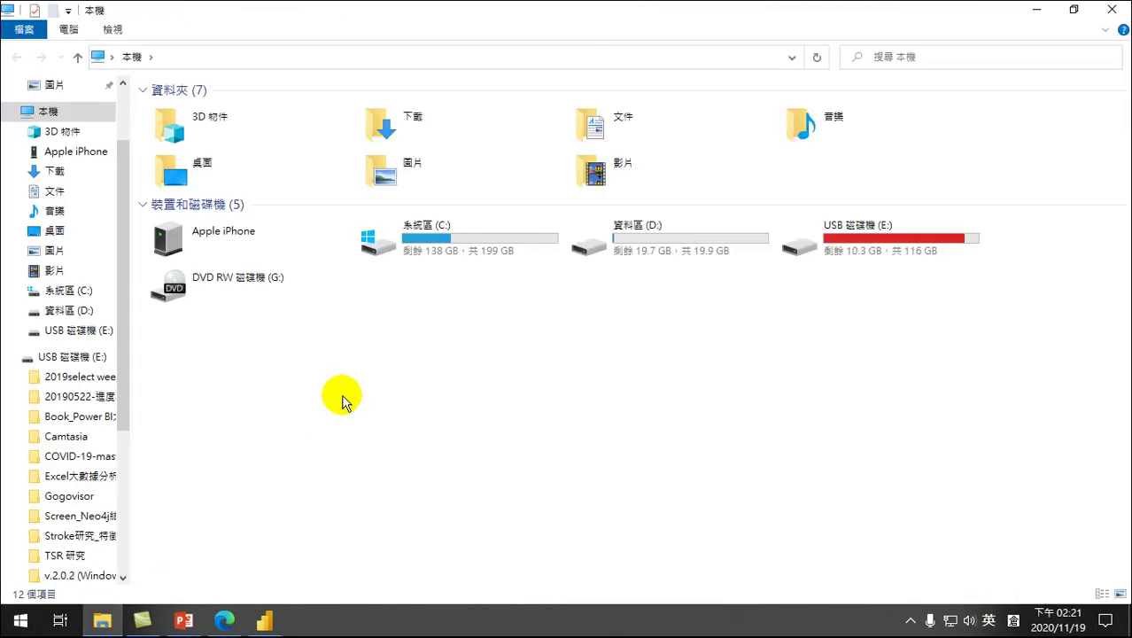
{"action": "left_click", "coordinate": [59, 175]}
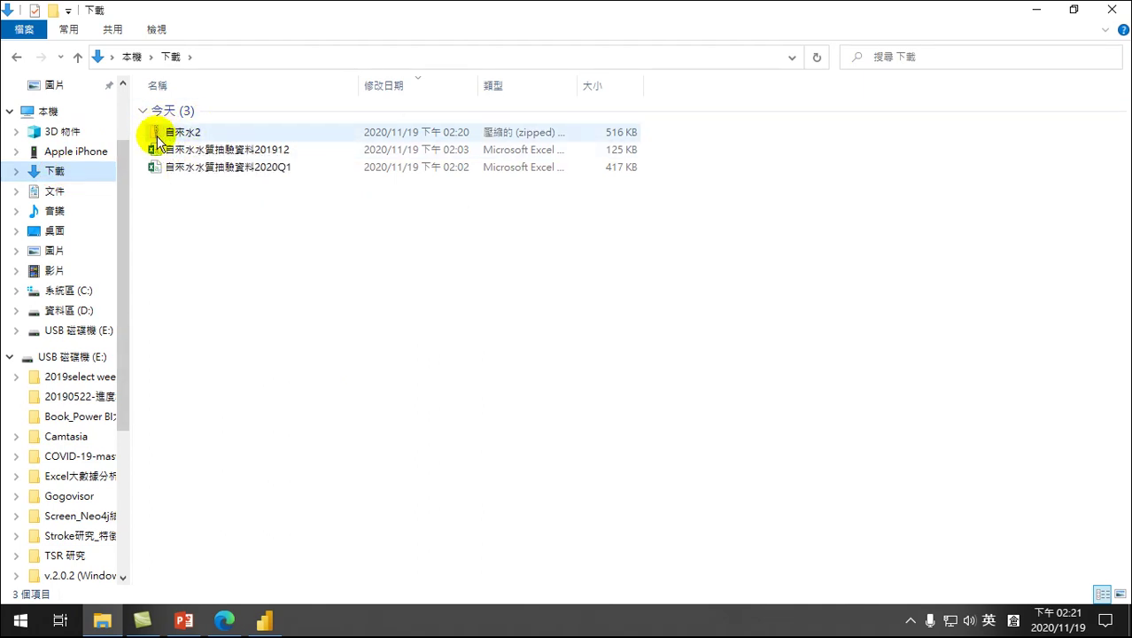
{"action": "right_click", "coordinate": [185, 134]}
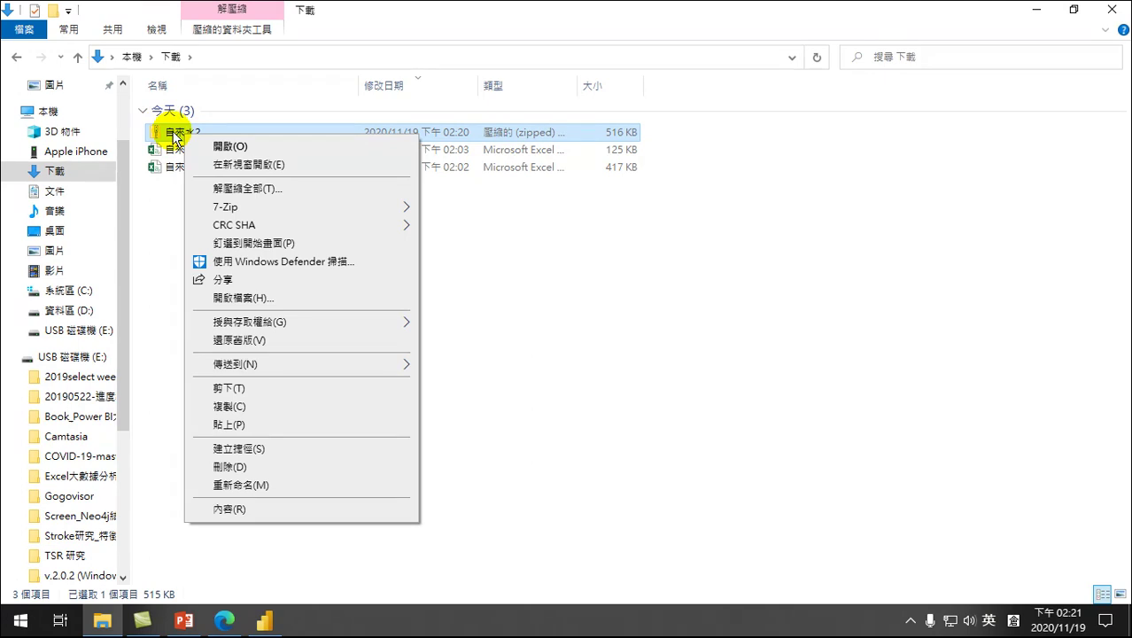
Step: Extract all of 自來水2.zip into a 自來水2 folder in Downloads
{"action": "left_click", "coordinate": [241, 188]}
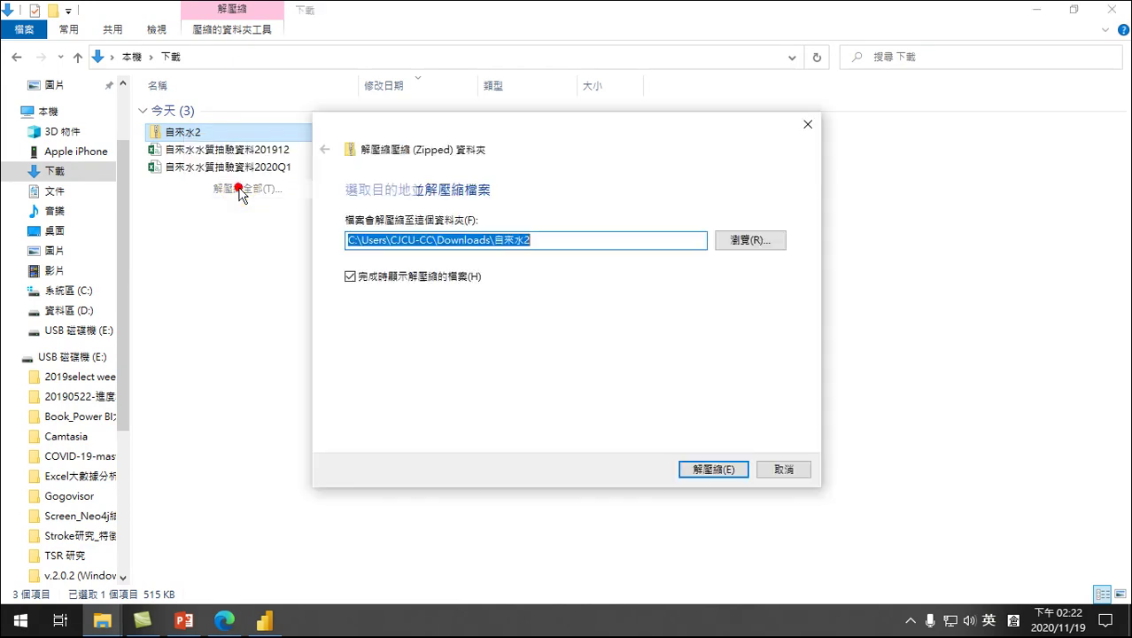
{"action": "left_click", "coordinate": [706, 472]}
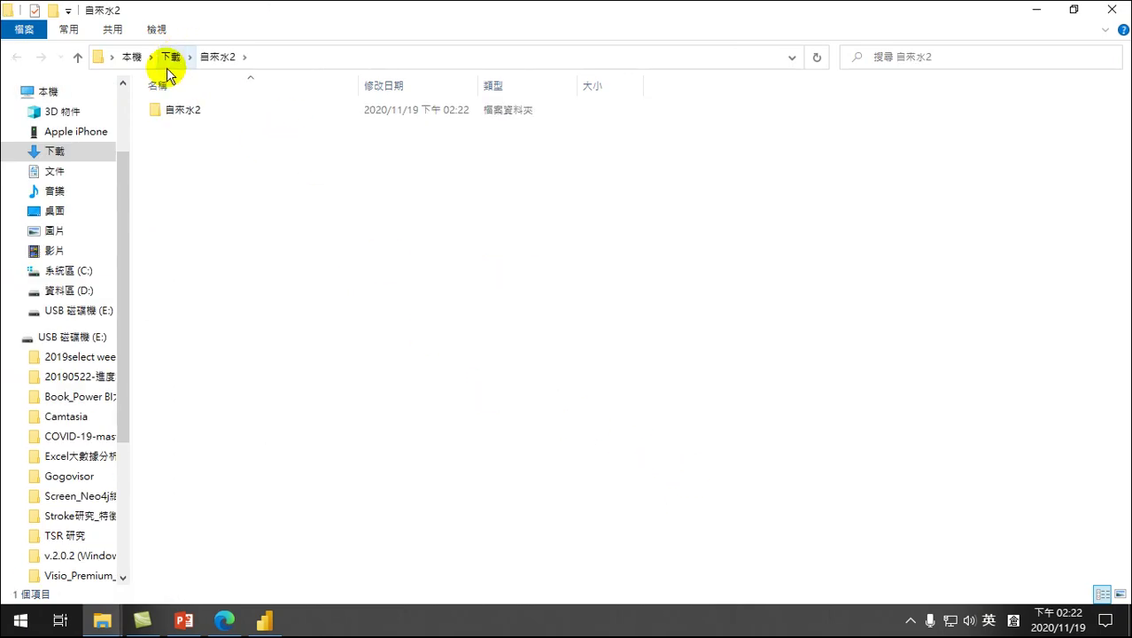
{"action": "left_click", "coordinate": [54, 154]}
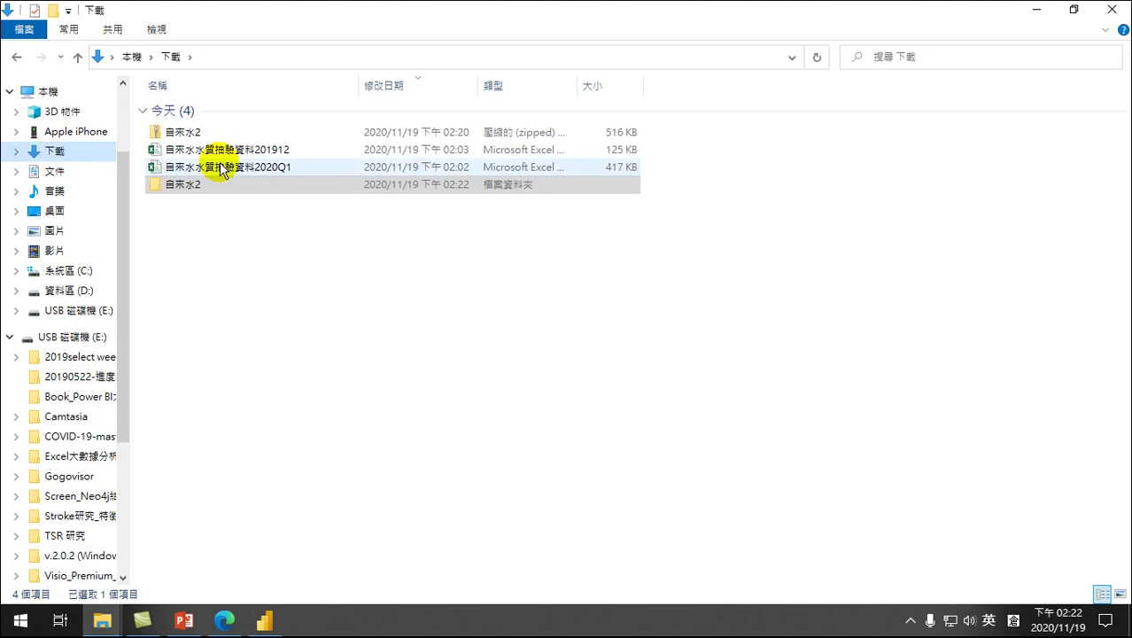
Step: Open the nested 自來水2\自來水2 folder to check the ten files 2017Q4–2020Q1, then close it
{"action": "left_click", "coordinate": [157, 181]}
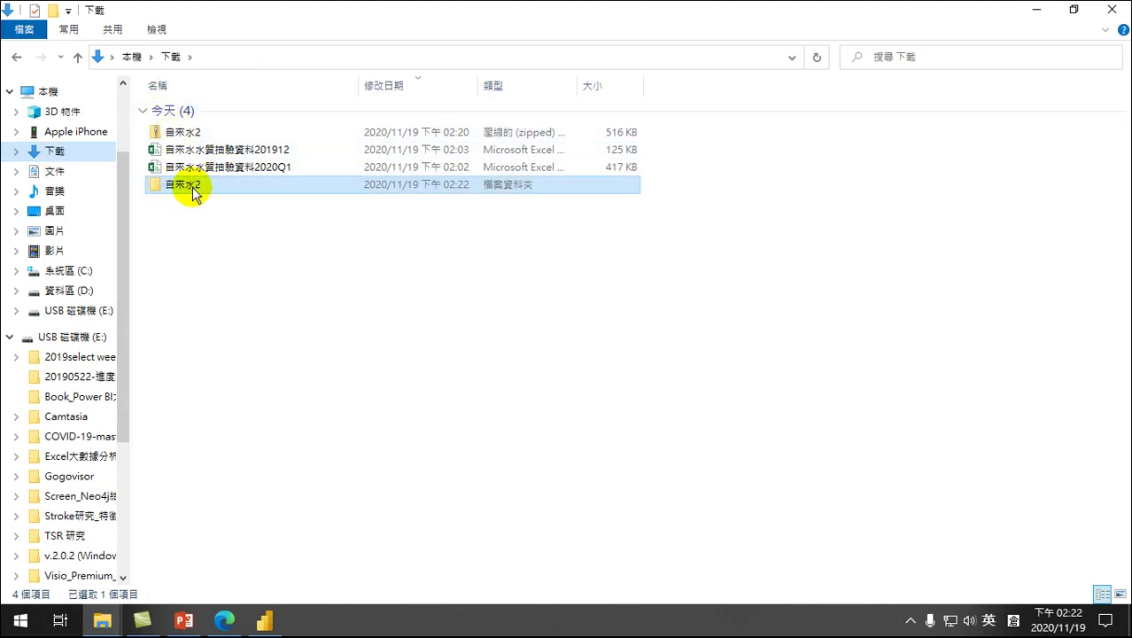
{"action": "double_click", "coordinate": [183, 186]}
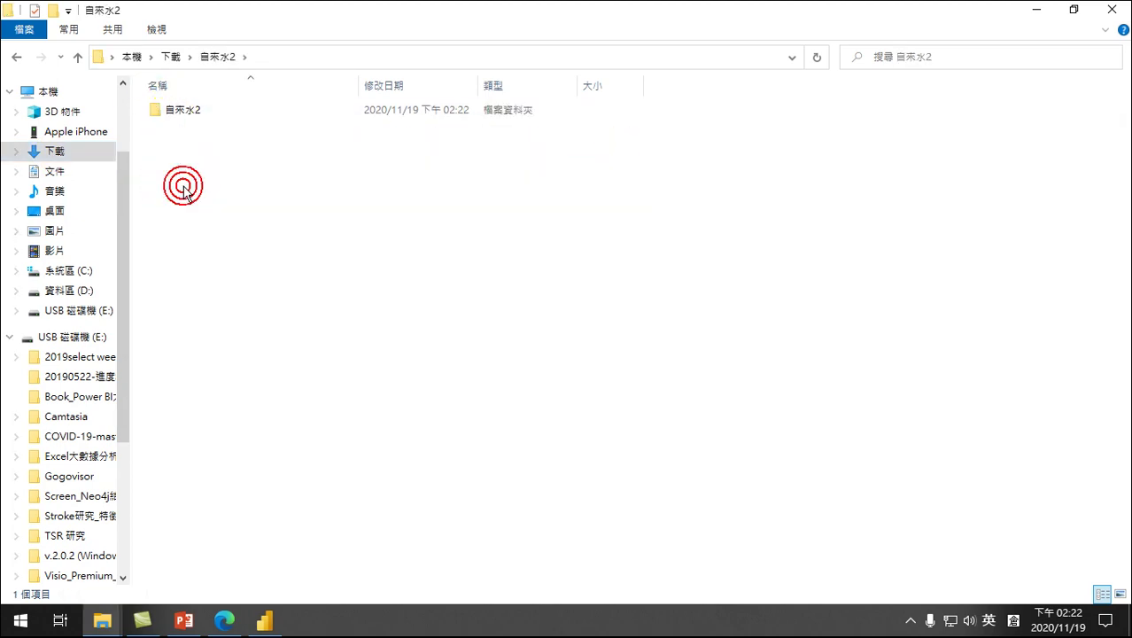
{"action": "left_click", "coordinate": [178, 111]}
{"action": "double_click", "coordinate": [178, 111]}
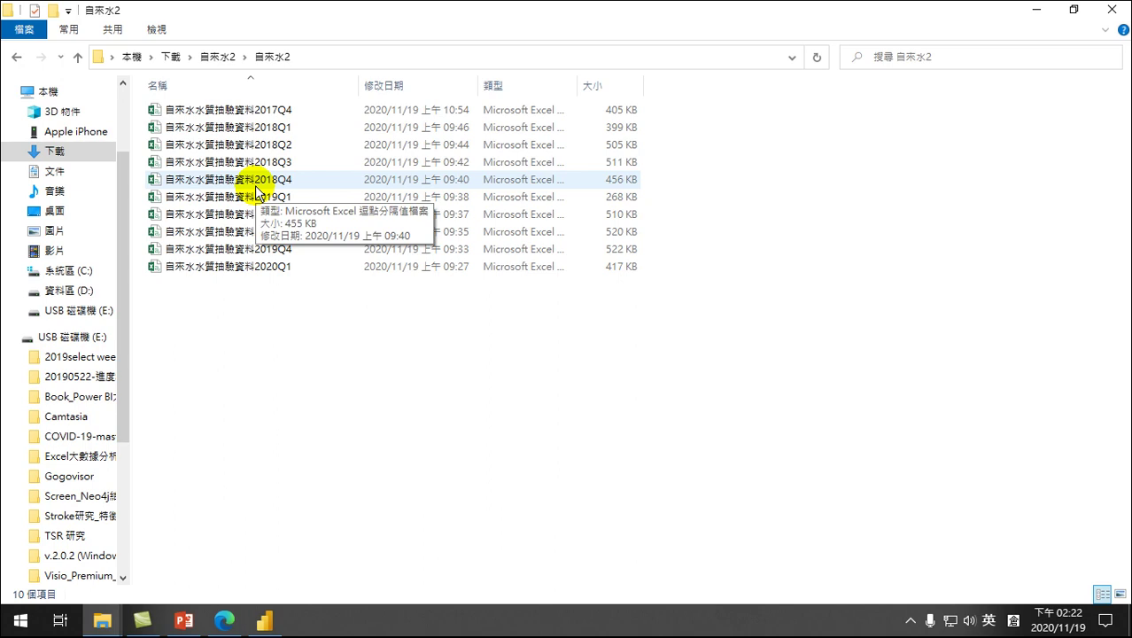
{"action": "left_click", "coordinate": [1110, 10]}
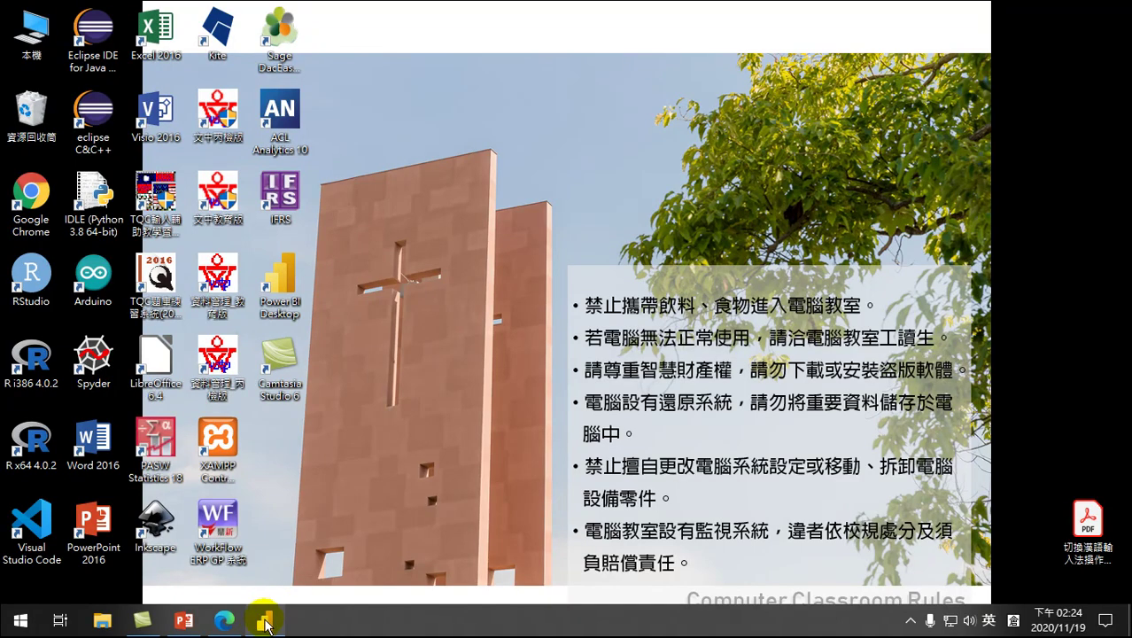
Step: In Power BI Desktop, start a 取得資料 > 檔案 > 資料夾 (Folder) import
{"action": "left_click", "coordinate": [265, 623]}
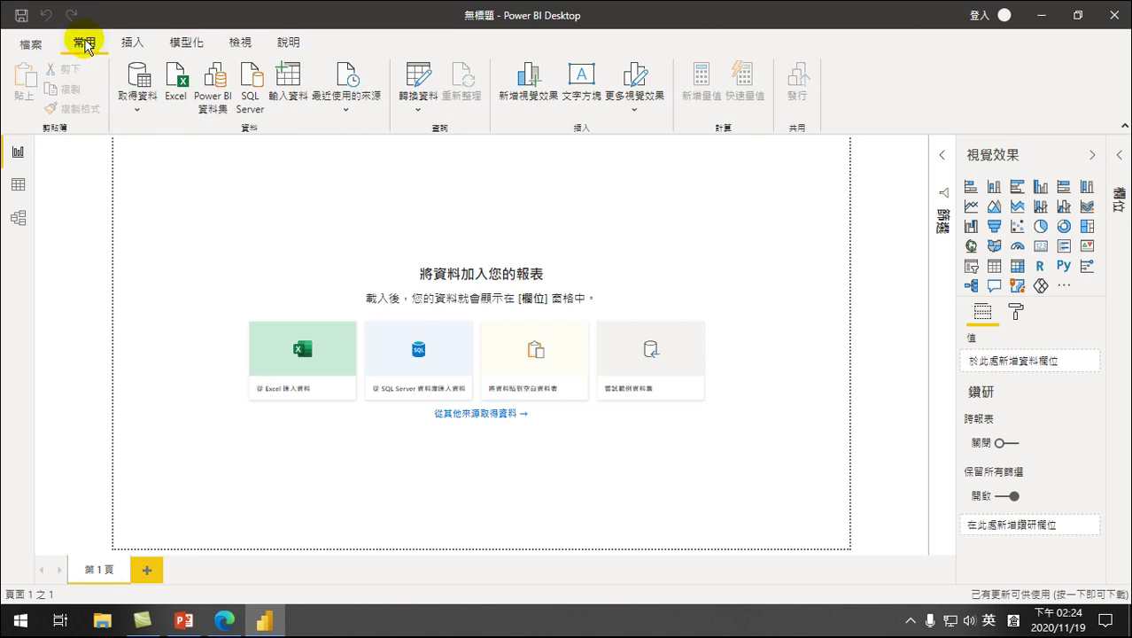
{"action": "left_click", "coordinate": [132, 78]}
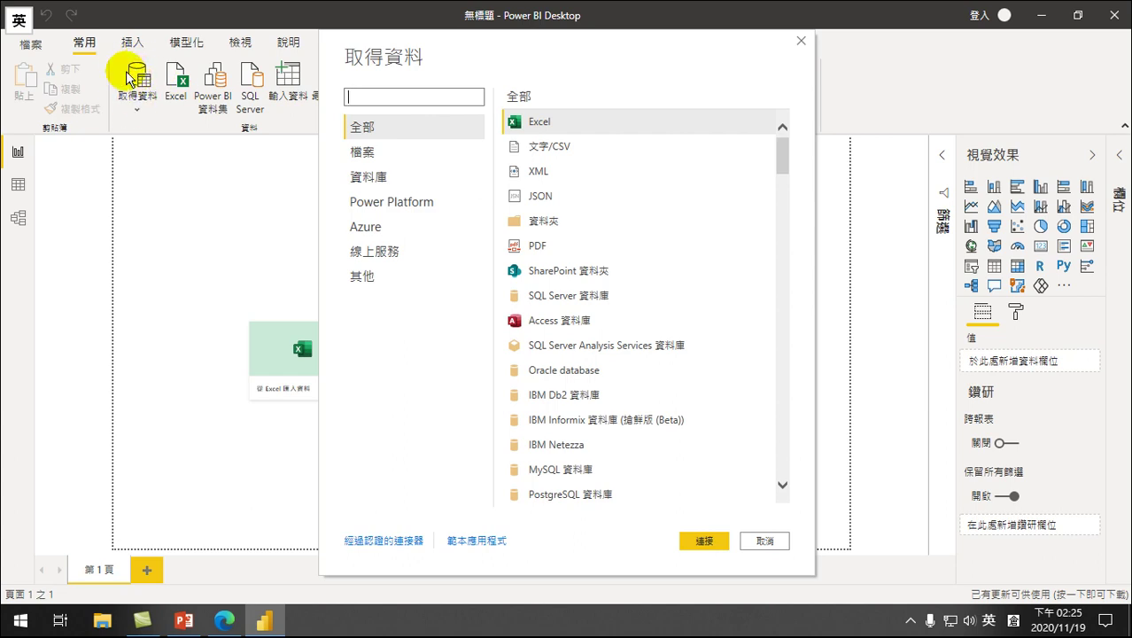
{"action": "left_click", "coordinate": [371, 156]}
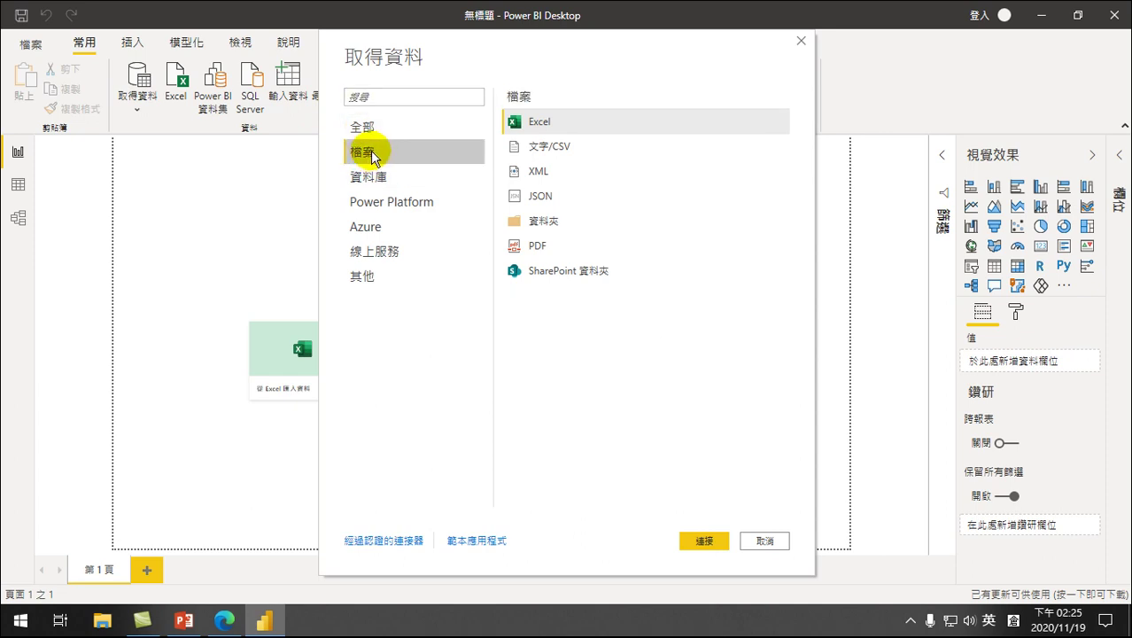
{"action": "left_click", "coordinate": [542, 223]}
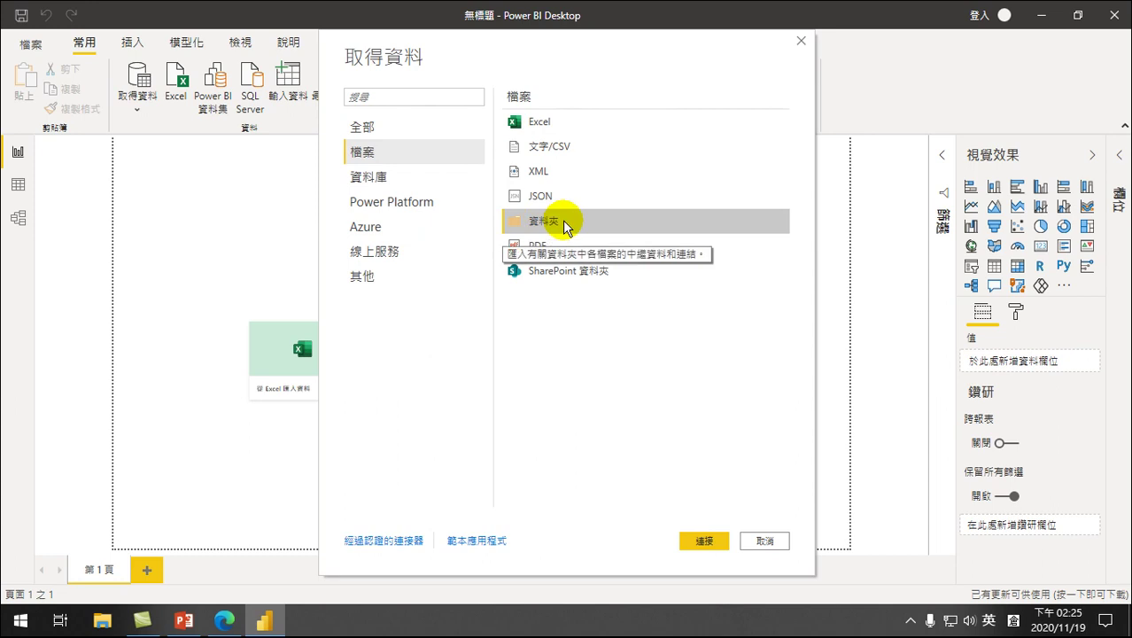
{"action": "left_click", "coordinate": [704, 540]}
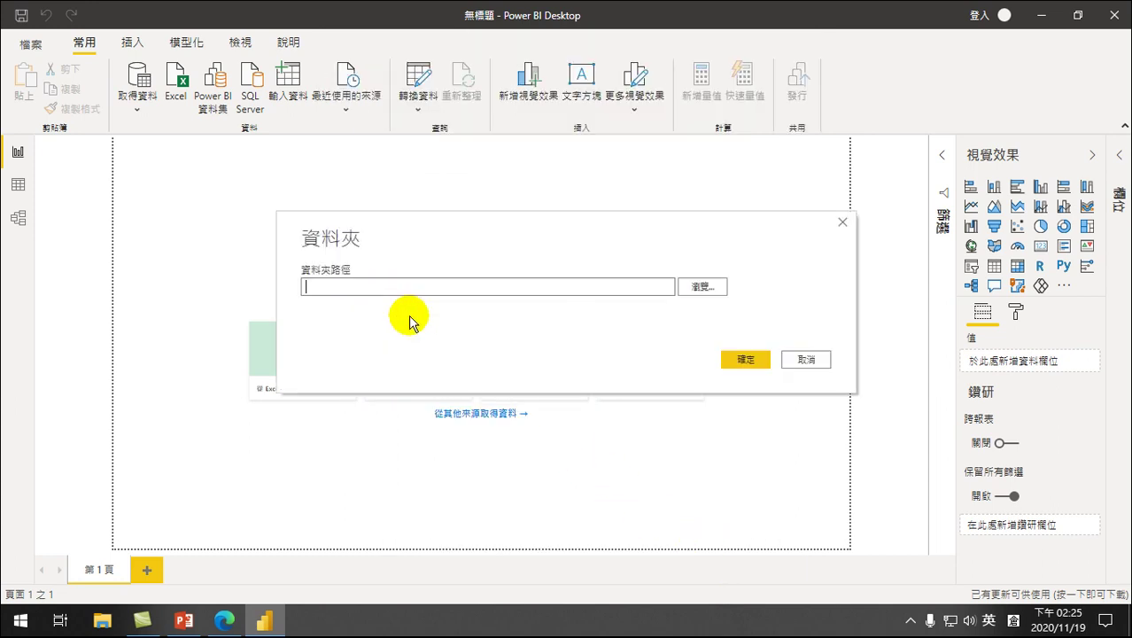
Step: Set the folder path to Downloads\自來水2\自來水2 and preview its ten quarterly CSV files
{"action": "left_click", "coordinate": [702, 286]}
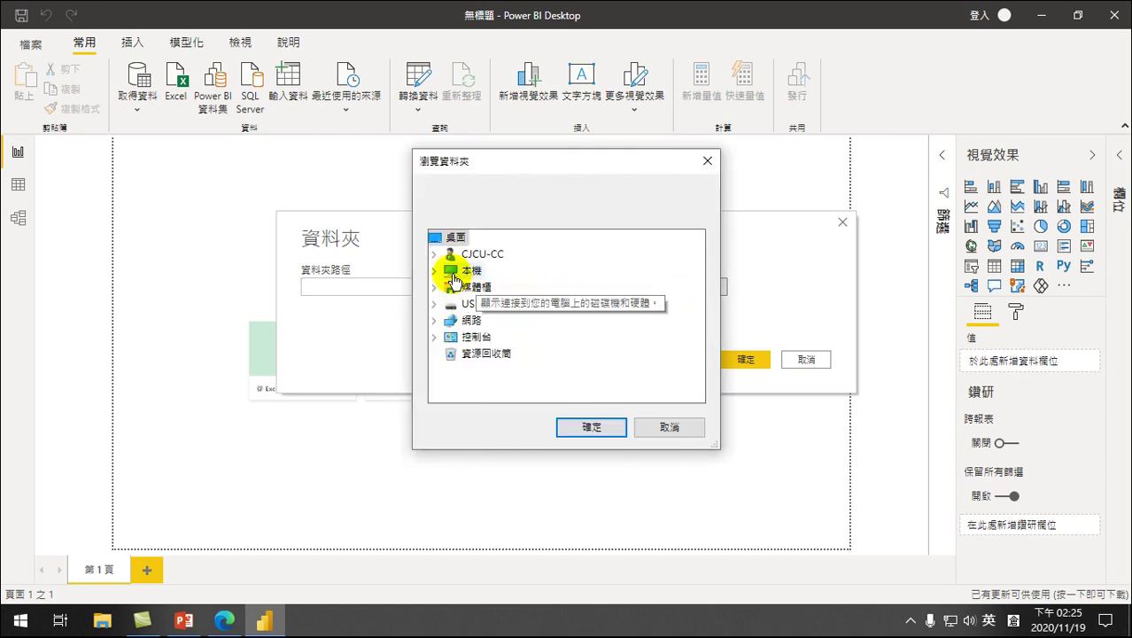
{"action": "left_click", "coordinate": [433, 270]}
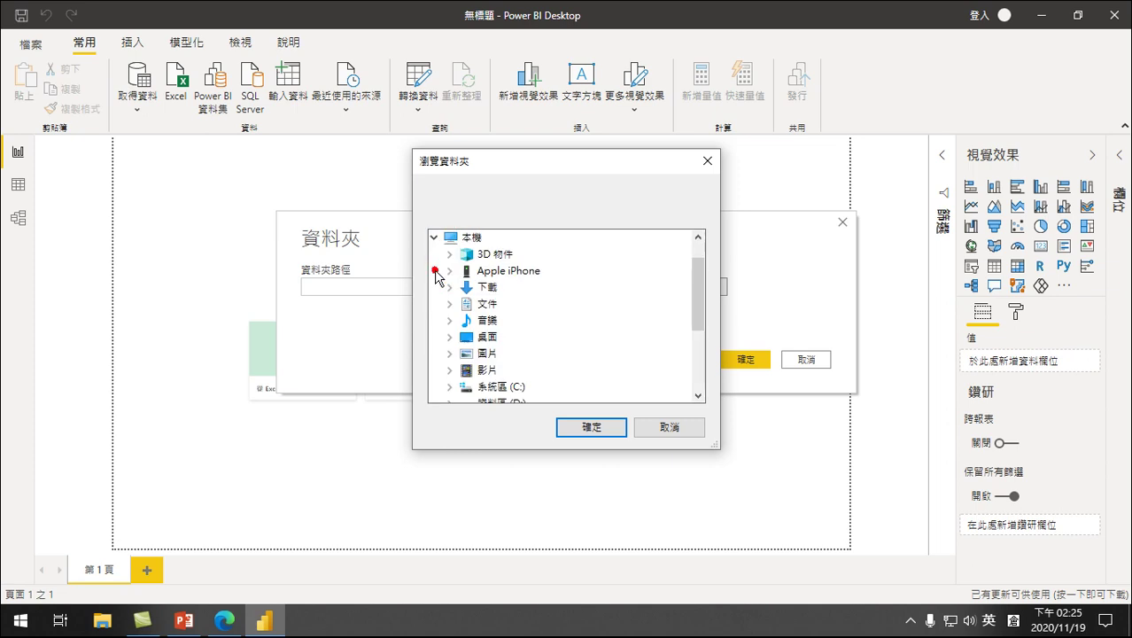
{"action": "double_click", "coordinate": [486, 292]}
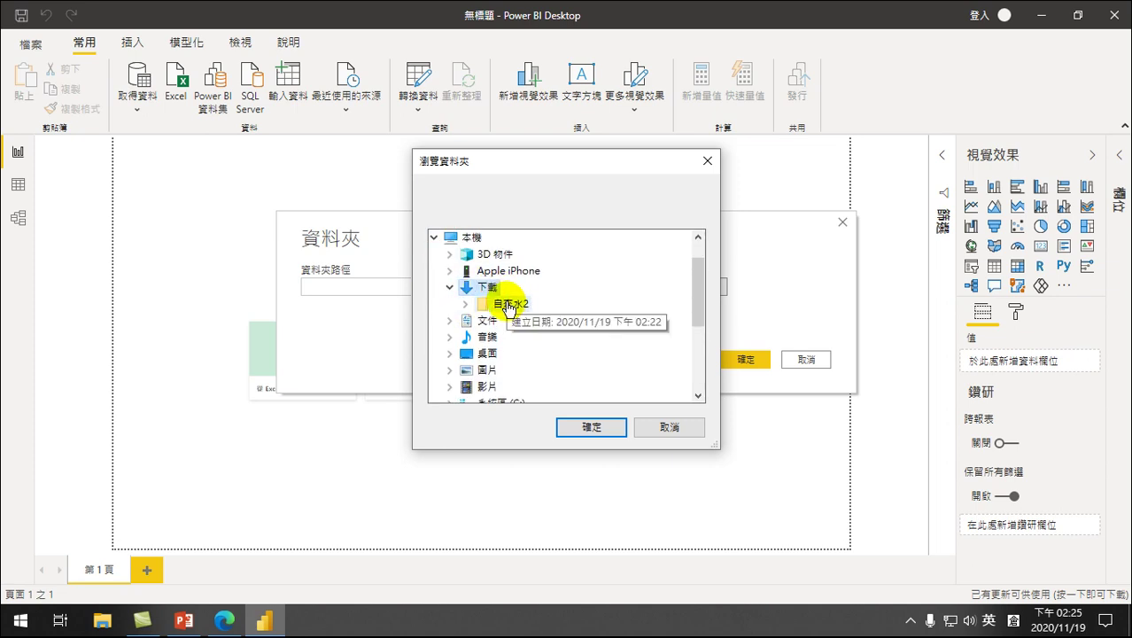
{"action": "double_click", "coordinate": [508, 303]}
{"action": "left_click", "coordinate": [520, 356]}
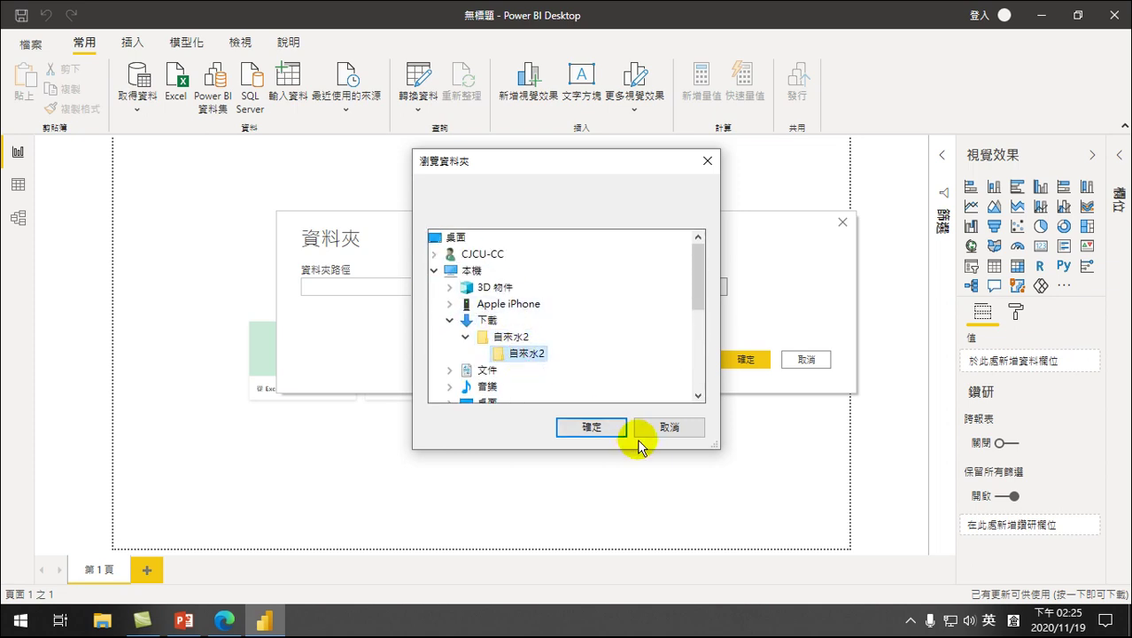
{"action": "left_click", "coordinate": [588, 427]}
{"action": "left_click", "coordinate": [746, 360]}
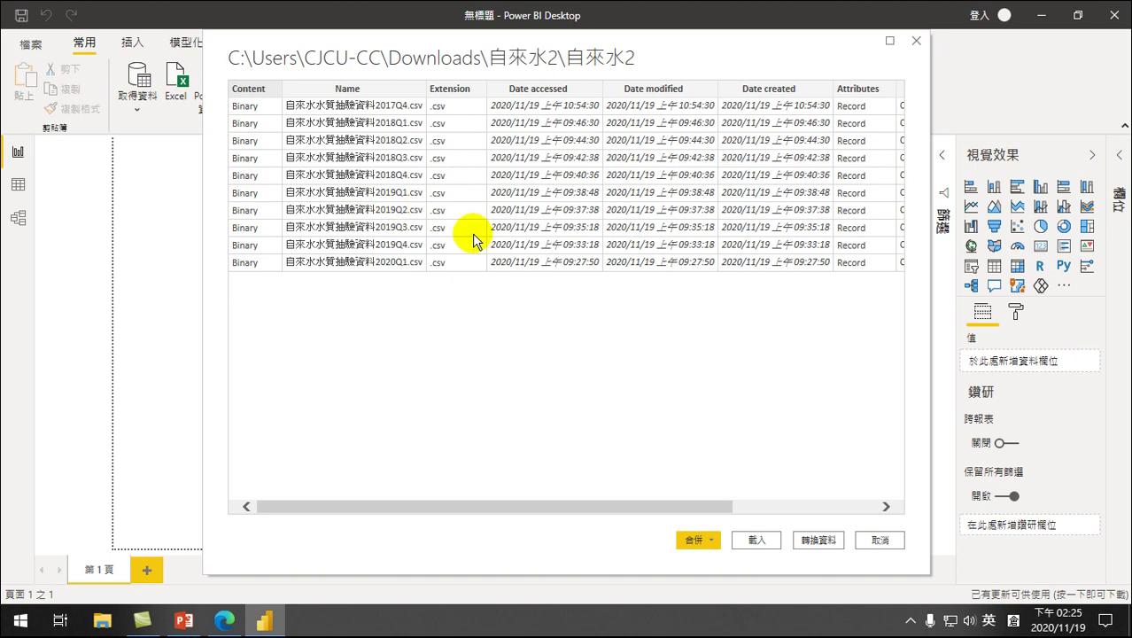
Step: Combine & Load the CSVs into table 自來水2, then review its fields (_1–_27, Source.Name, 採樣日期)
{"action": "left_click", "coordinate": [713, 542]}
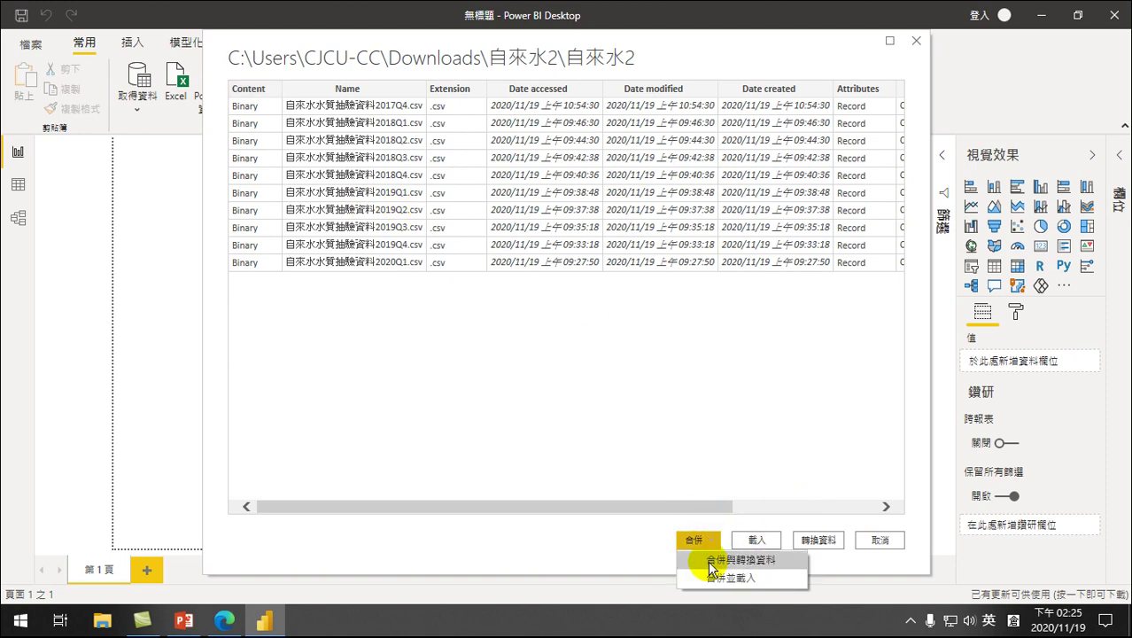
{"action": "left_click", "coordinate": [720, 580]}
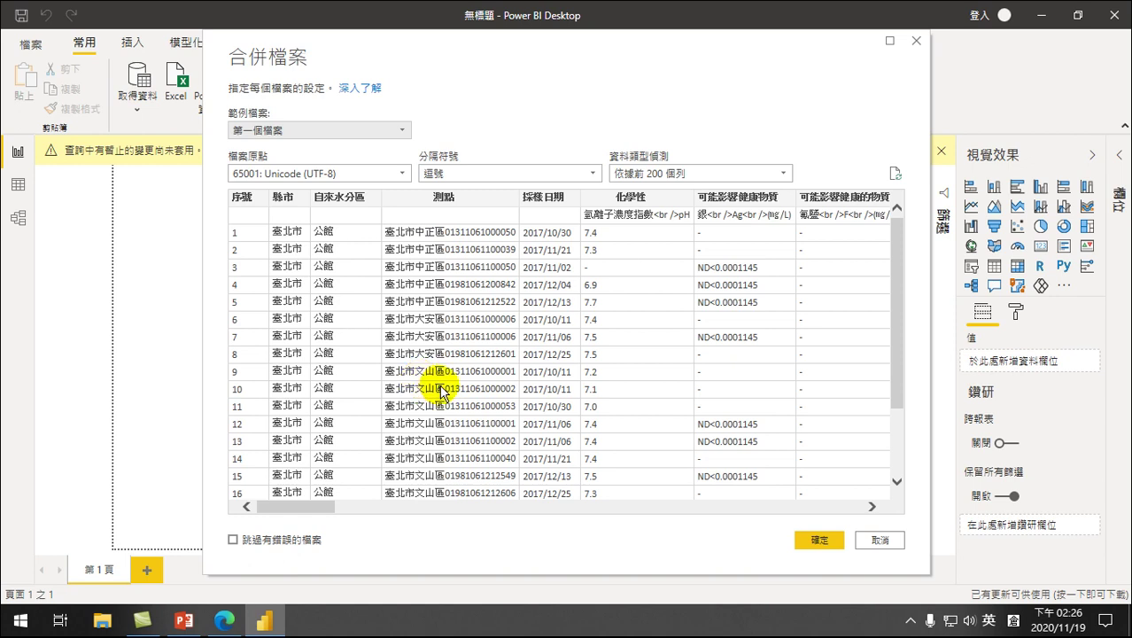
{"action": "left_click", "coordinate": [816, 539]}
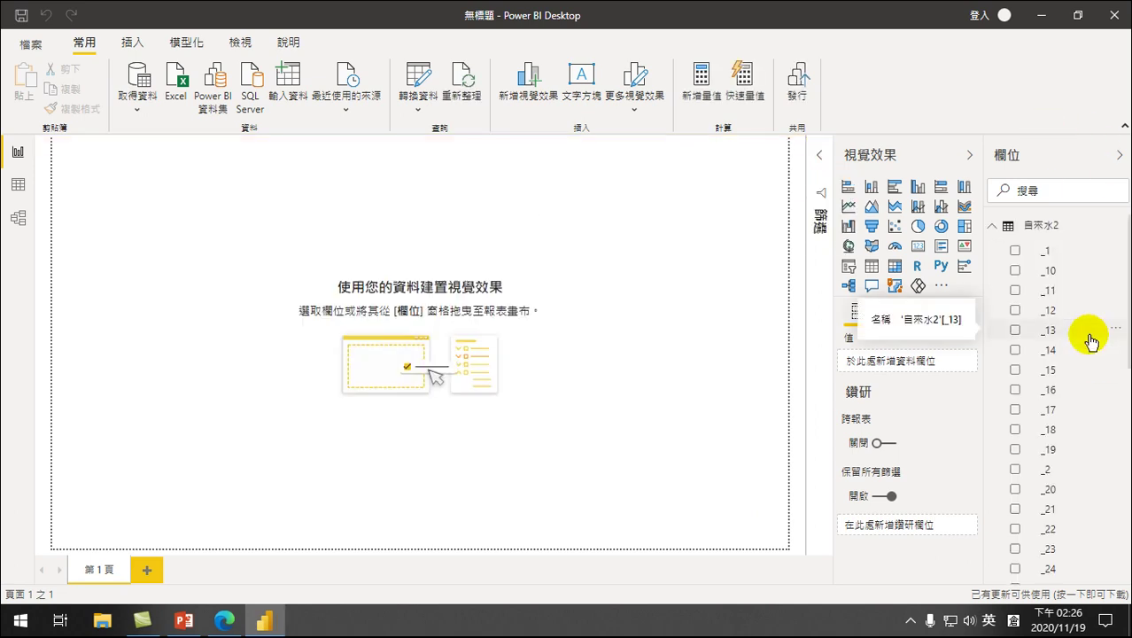
{"action": "scroll", "coordinate": [1082, 455], "scroll_direction": "down", "scroll_amount": 10}
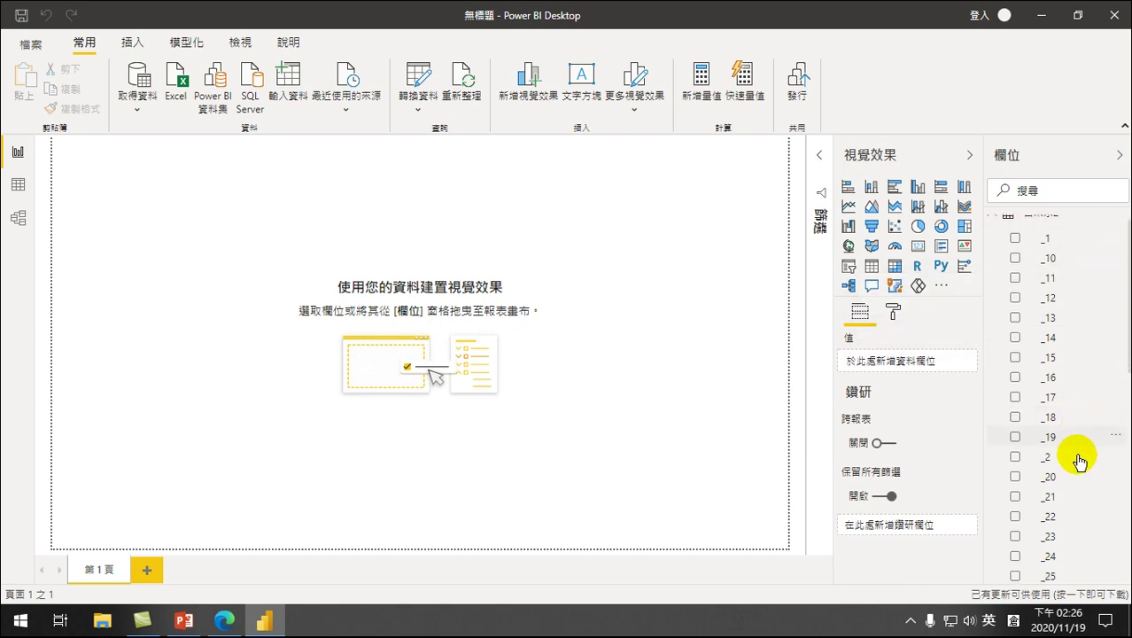
{"action": "scroll", "coordinate": [1058, 496], "scroll_direction": "up", "scroll_amount": 10}
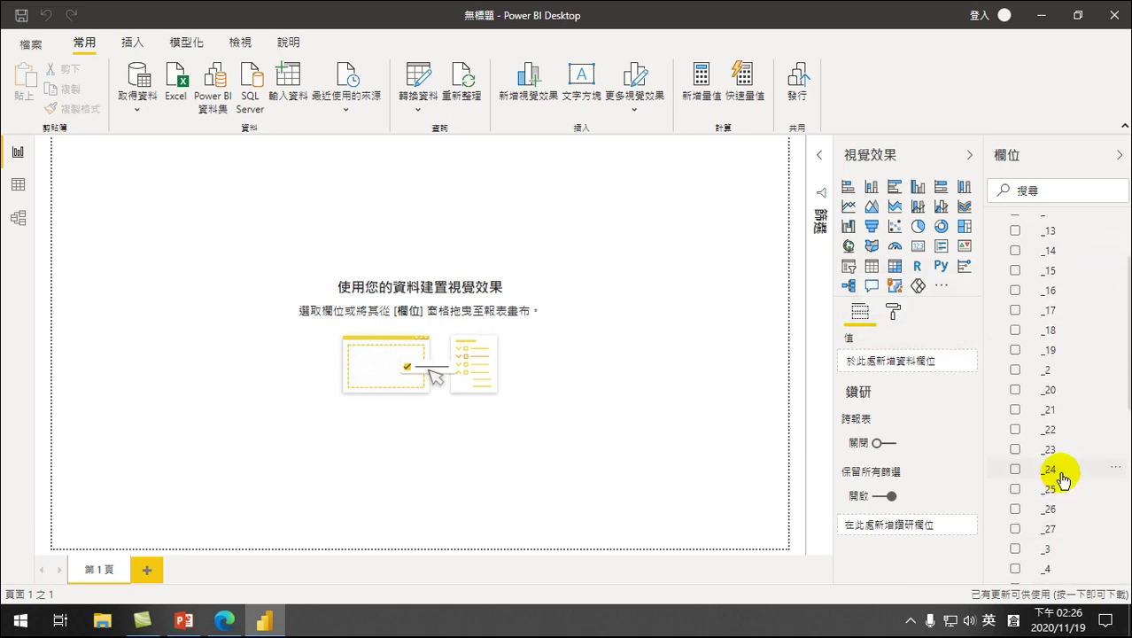
{"action": "scroll", "coordinate": [1059, 405], "scroll_direction": "down", "scroll_amount": 10}
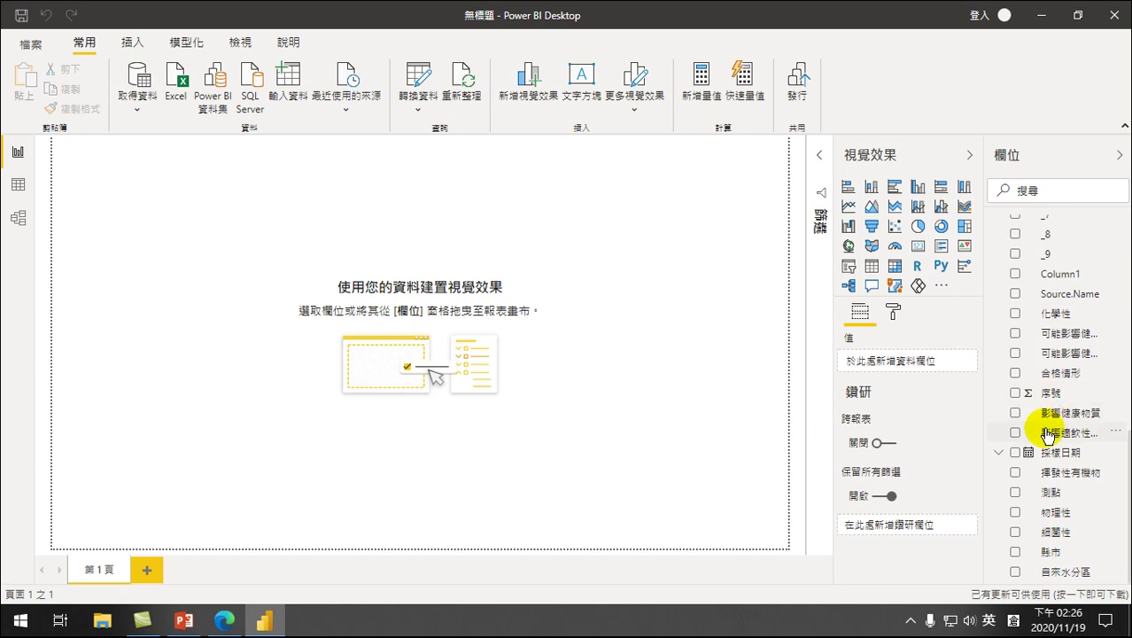
{"action": "scroll", "coordinate": [1041, 469], "scroll_direction": "up", "scroll_amount": 10}
{"action": "scroll", "coordinate": [1054, 380], "scroll_direction": "down", "scroll_amount": 6}
{"action": "scroll", "coordinate": [1056, 460], "scroll_direction": "down", "scroll_amount": 1}
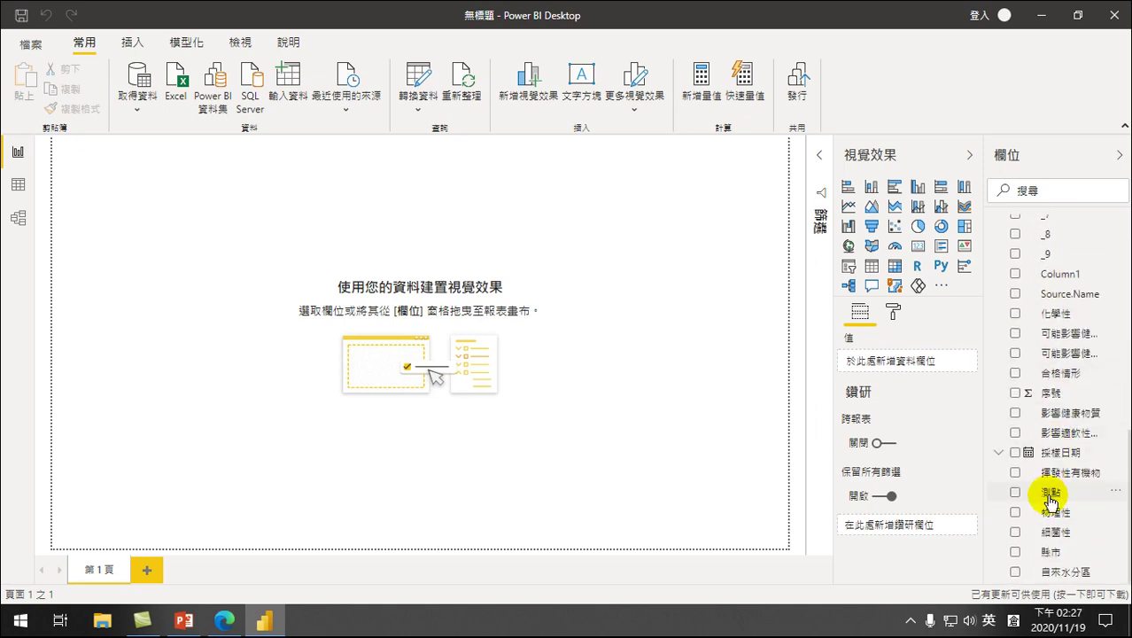
{"action": "scroll", "coordinate": [1047, 482], "scroll_direction": "up", "scroll_amount": 10}
{"action": "scroll", "coordinate": [1064, 467], "scroll_direction": "down", "scroll_amount": 10}
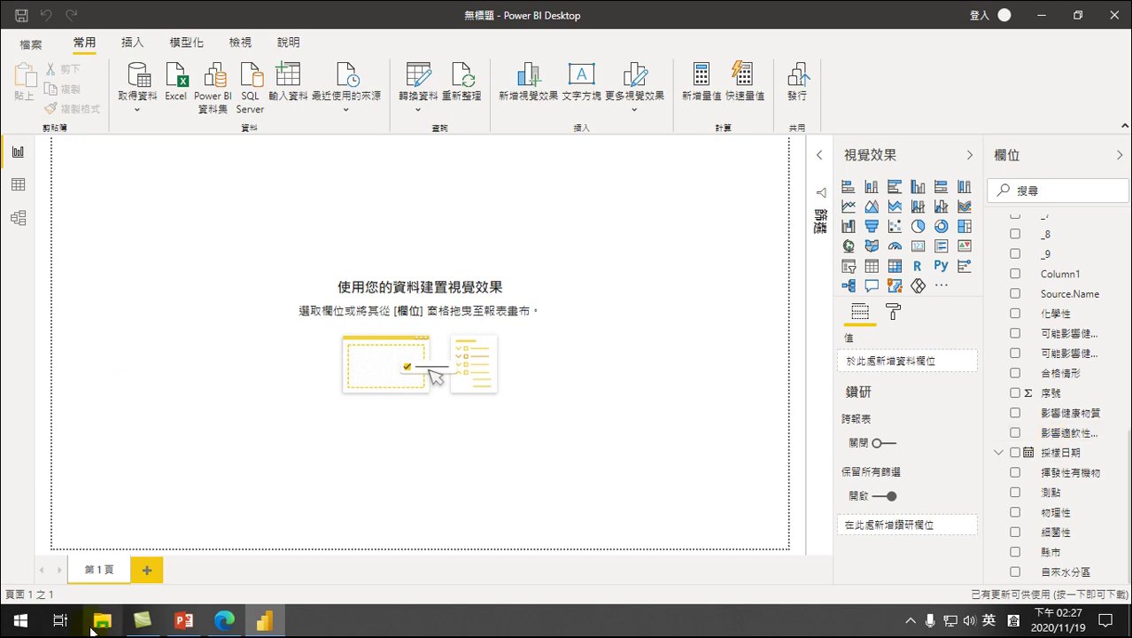
{"action": "scroll", "coordinate": [1104, 355], "scroll_direction": "up", "scroll_amount": 10}
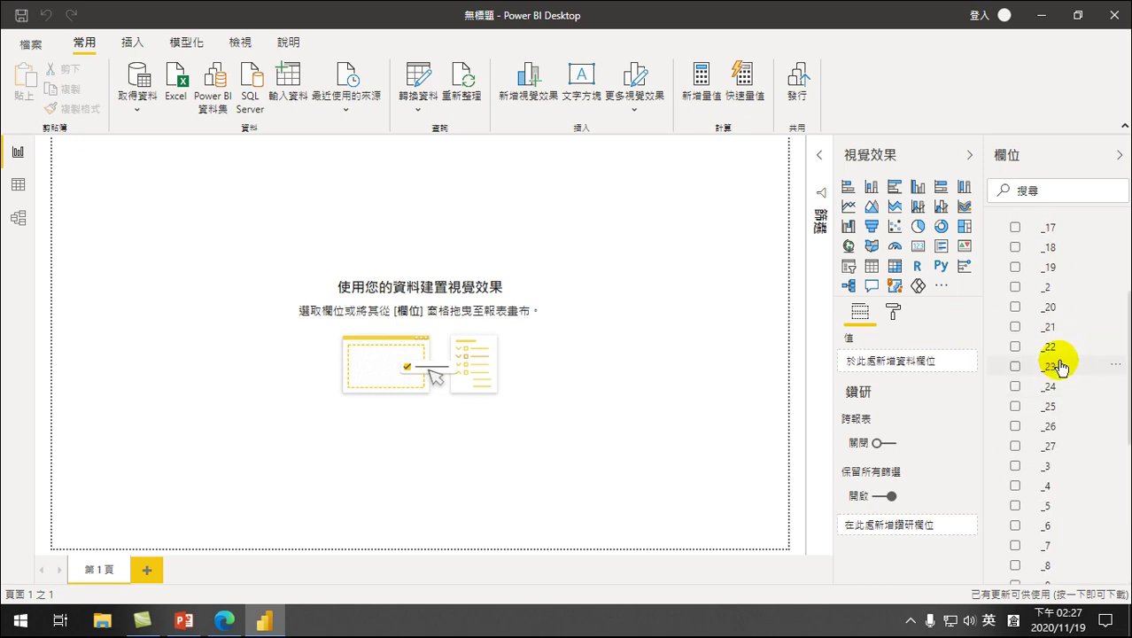
Step: Show the 自來水2 table's 25,911 rows in Data view and scroll across its columns
{"action": "left_click", "coordinate": [18, 184]}
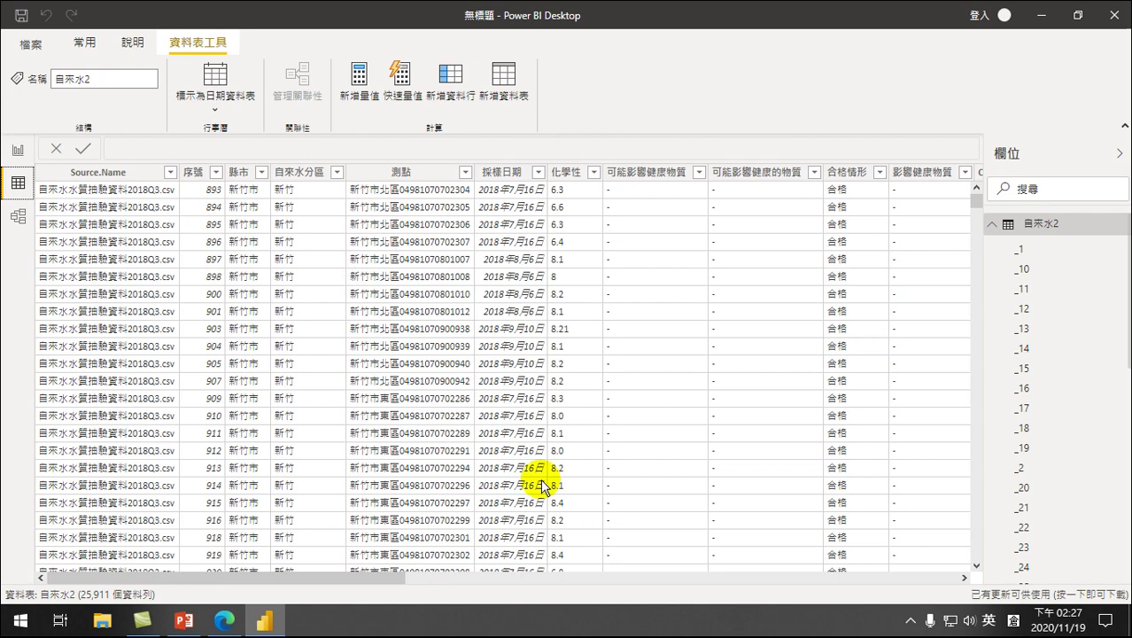
{"action": "left_click_drag", "start_coordinate": [367, 577], "coordinate": [346, 589]}
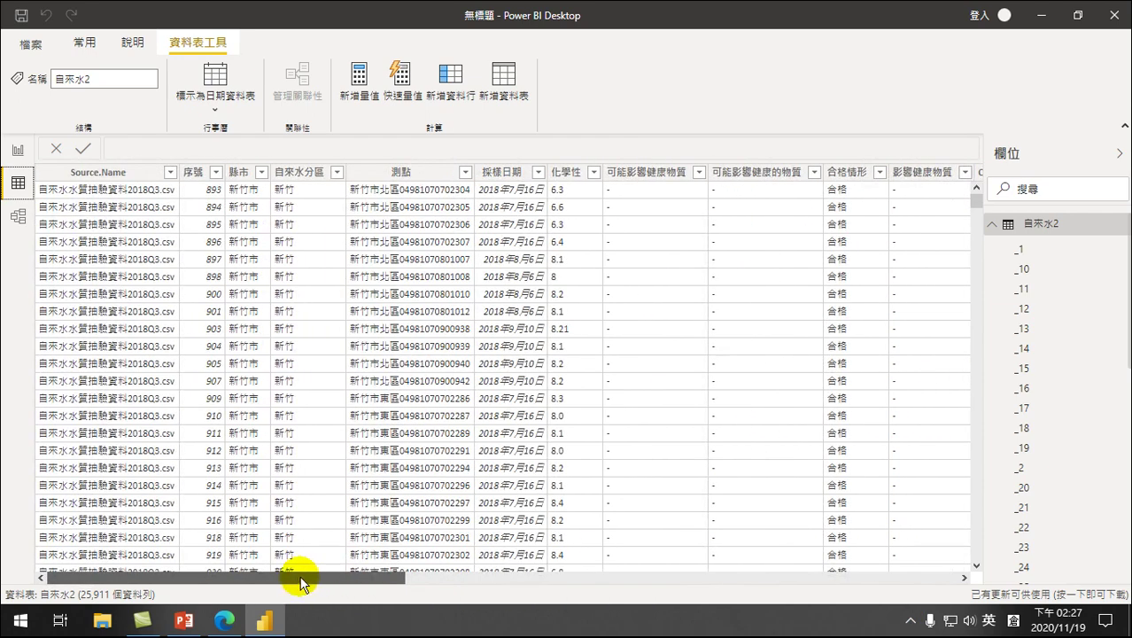
{"action": "left_click_drag", "start_coordinate": [328, 587], "coordinate": [227, 571]}
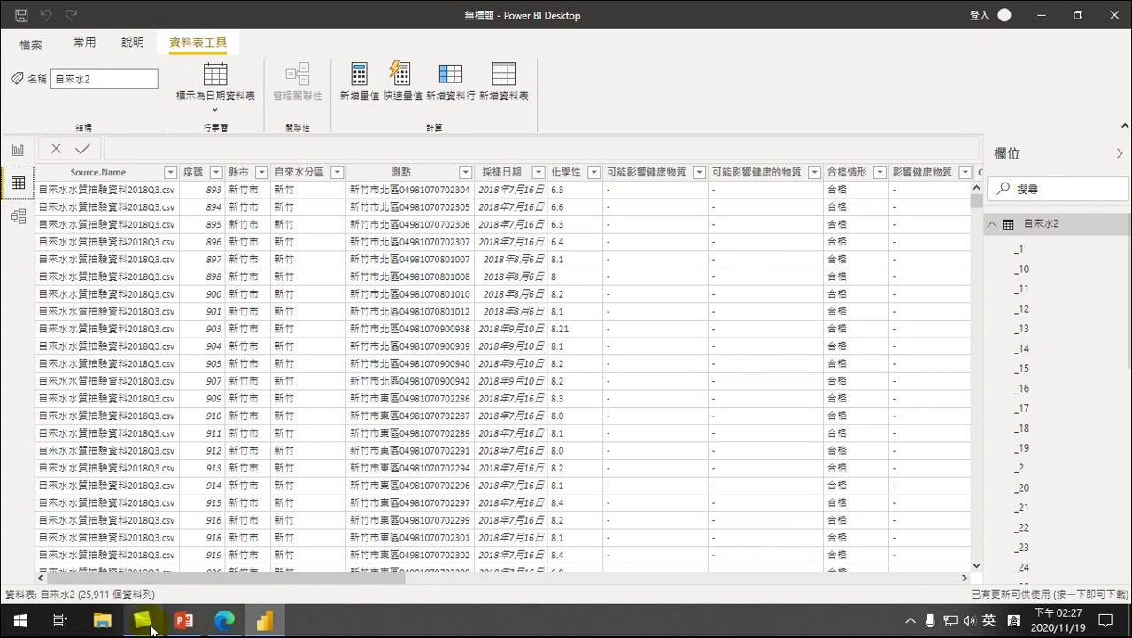
Step: Open 自來水水質抽驗資料2017Q4 from Downloads\自來水2\自來水2 in Excel 2016
{"action": "left_click", "coordinate": [104, 625]}
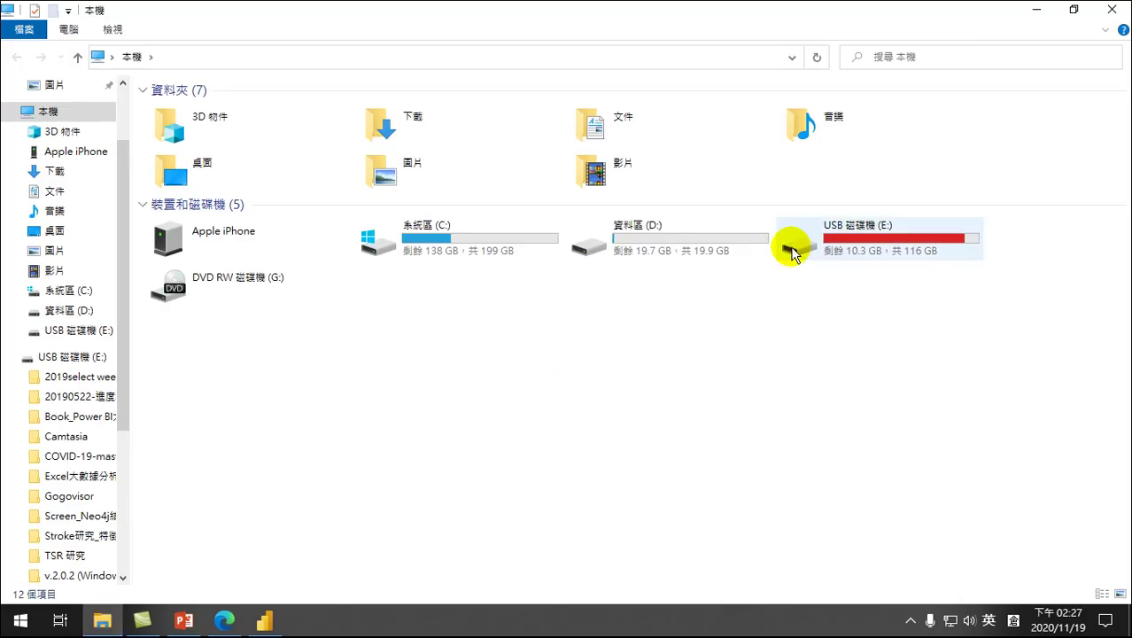
{"action": "double_click", "coordinate": [390, 124]}
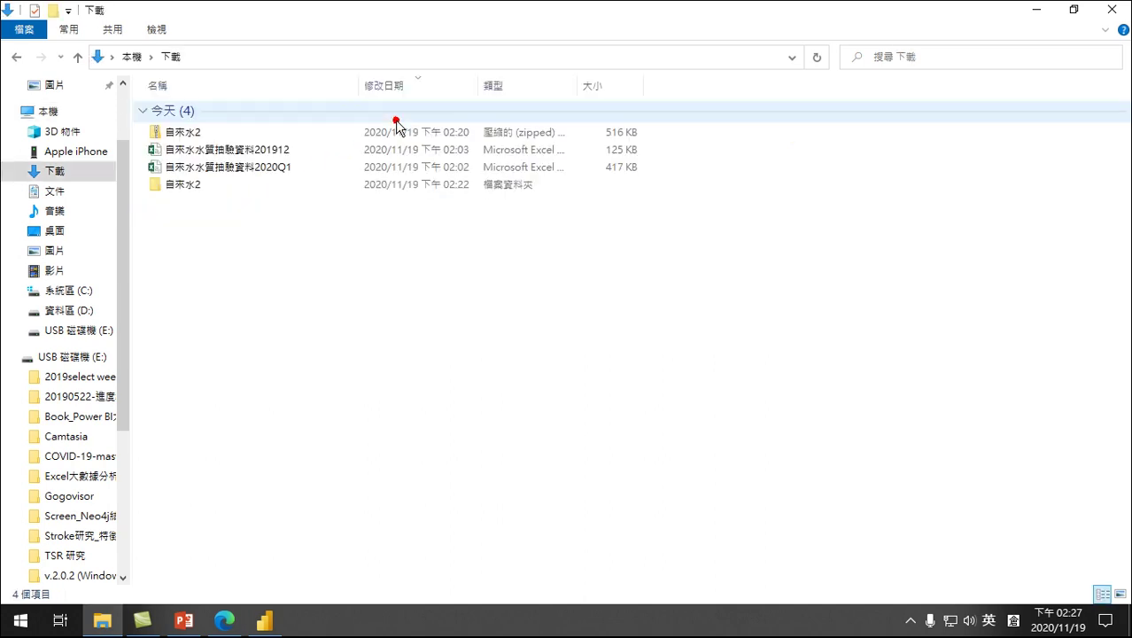
{"action": "double_click", "coordinate": [182, 185]}
{"action": "double_click", "coordinate": [180, 110]}
{"action": "right_click", "coordinate": [197, 110]}
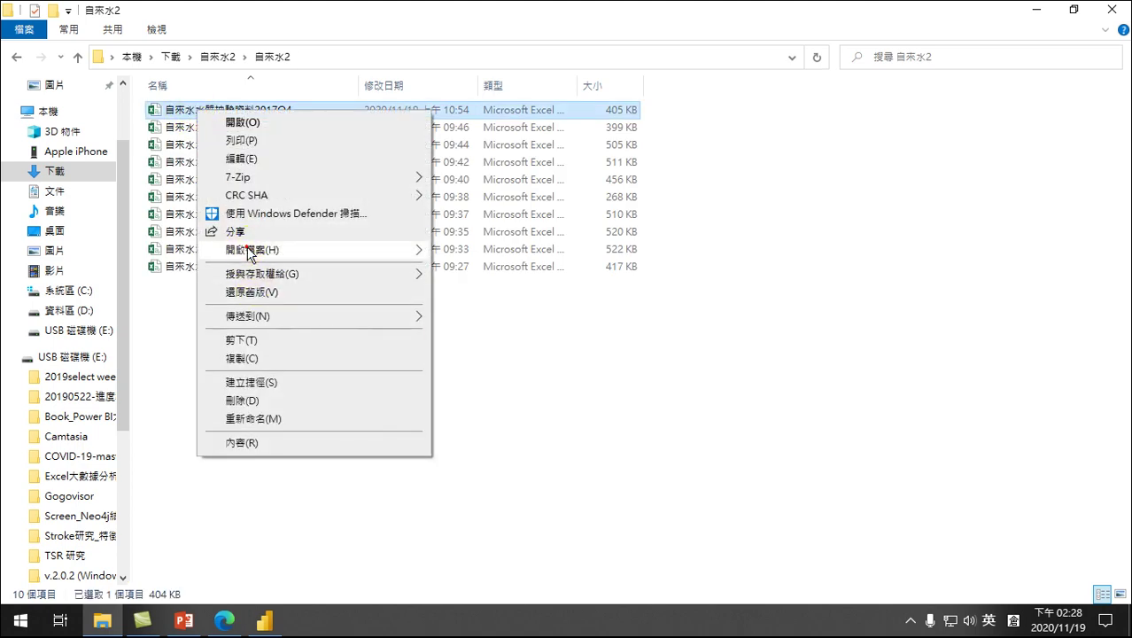
{"action": "mouse_move", "coordinate": [246, 249]}
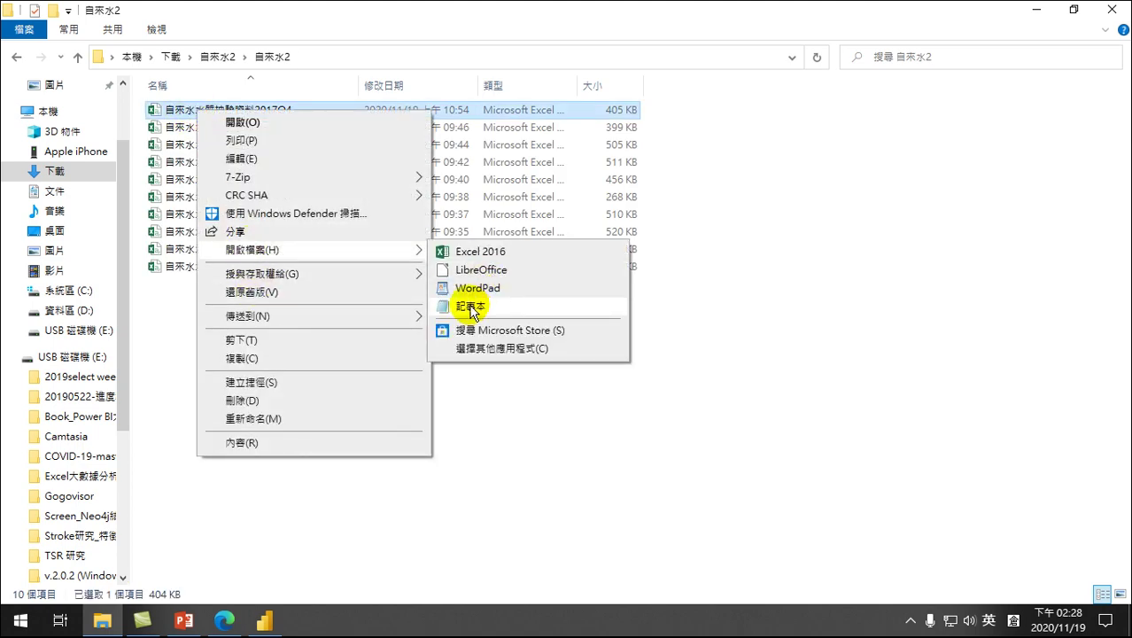
{"action": "left_click", "coordinate": [467, 251]}
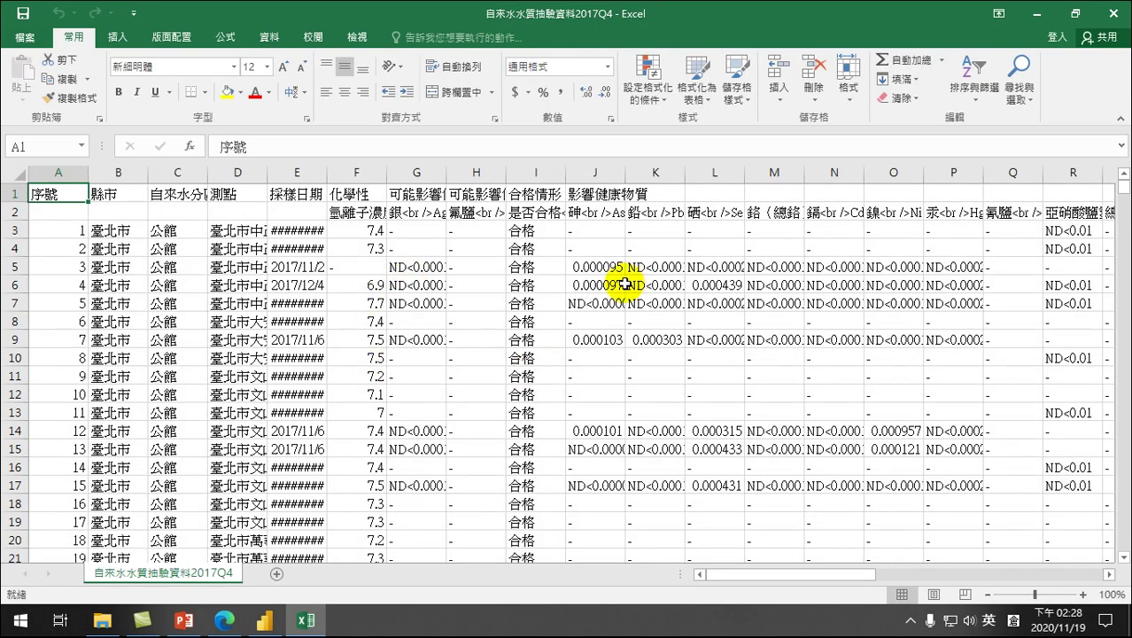
{"action": "mouse_move", "coordinate": [598, 212]}
{"action": "left_mouse_down"}
{"action": "mouse_move", "coordinate": [1107, 214]}
{"action": "mouse_move", "coordinate": [748, 210]}
{"action": "mouse_move", "coordinate": [336, 184]}
{"action": "mouse_move", "coordinate": [301, 201]}
{"action": "mouse_move", "coordinate": [1114, 213]}
{"action": "mouse_move", "coordinate": [162, 215]}
{"action": "mouse_move", "coordinate": [3, 227]}
{"action": "mouse_move", "coordinate": [3, 184]}
{"action": "mouse_move", "coordinate": [134, 200]}
{"action": "mouse_move", "coordinate": [245, 195]}
{"action": "mouse_move", "coordinate": [399, 217]}
{"action": "mouse_move", "coordinate": [591, 214]}
{"action": "left_mouse_up"}
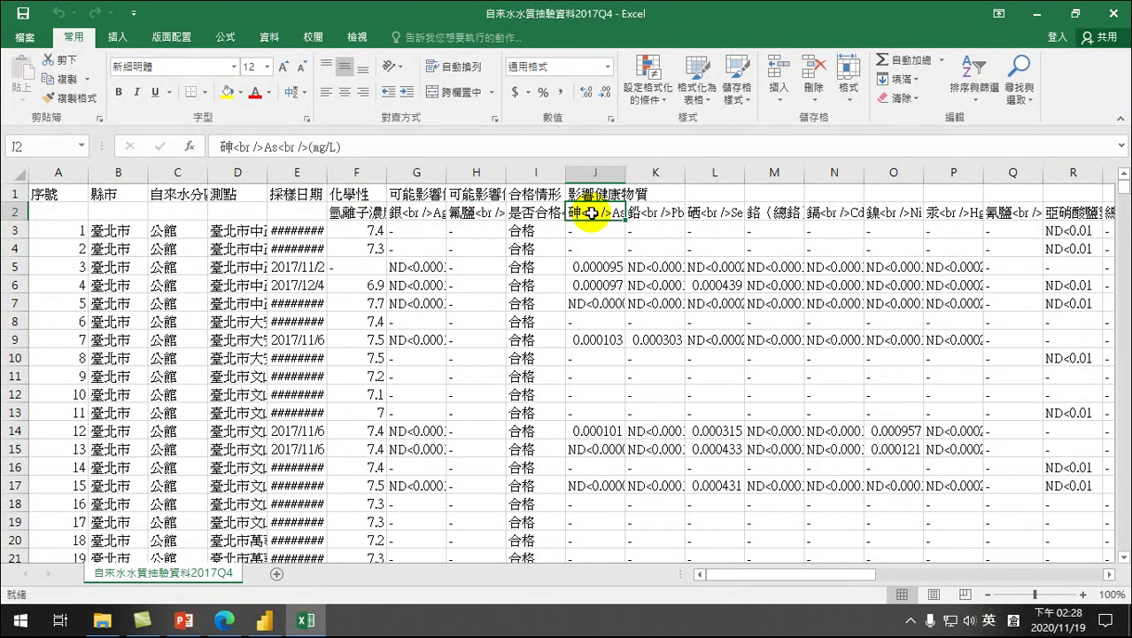
{"action": "left_click", "coordinate": [608, 193]}
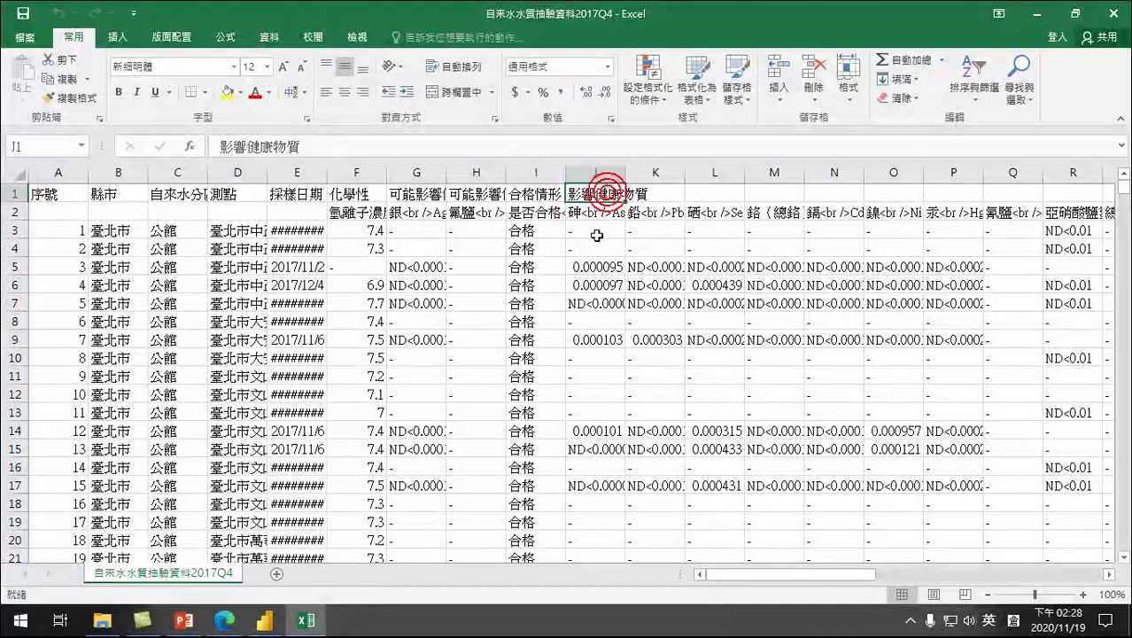
{"action": "left_click", "coordinate": [586, 214]}
{"action": "left_click", "coordinate": [654, 223]}
{"action": "left_click", "coordinate": [699, 214]}
{"action": "left_click", "coordinate": [759, 214]}
{"action": "left_click", "coordinate": [827, 214]}
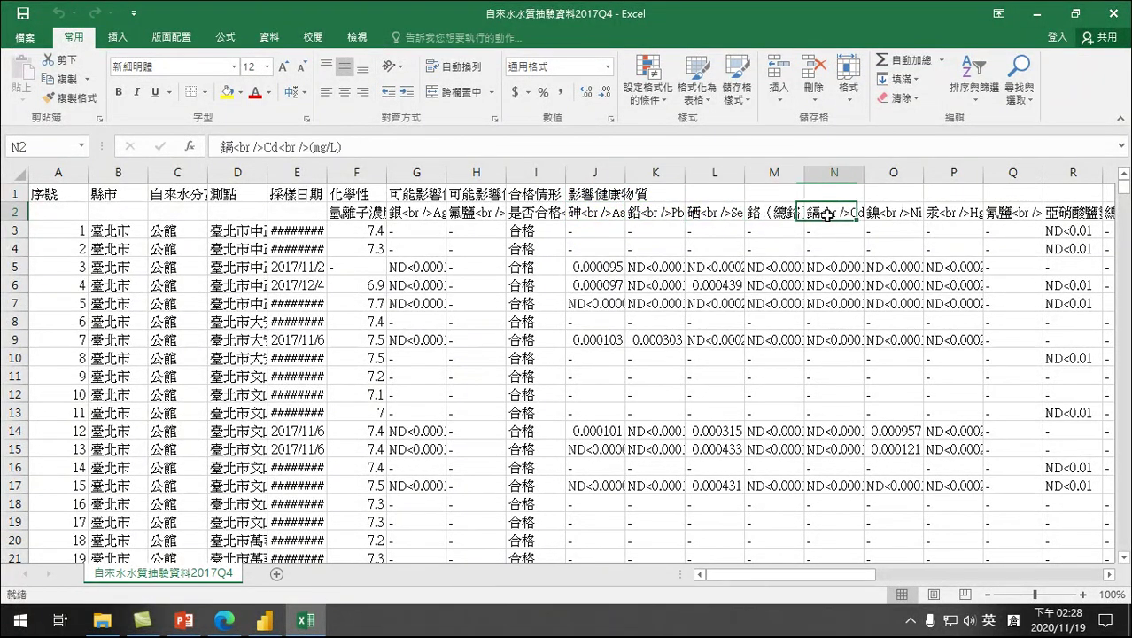
{"action": "left_click", "coordinate": [891, 211]}
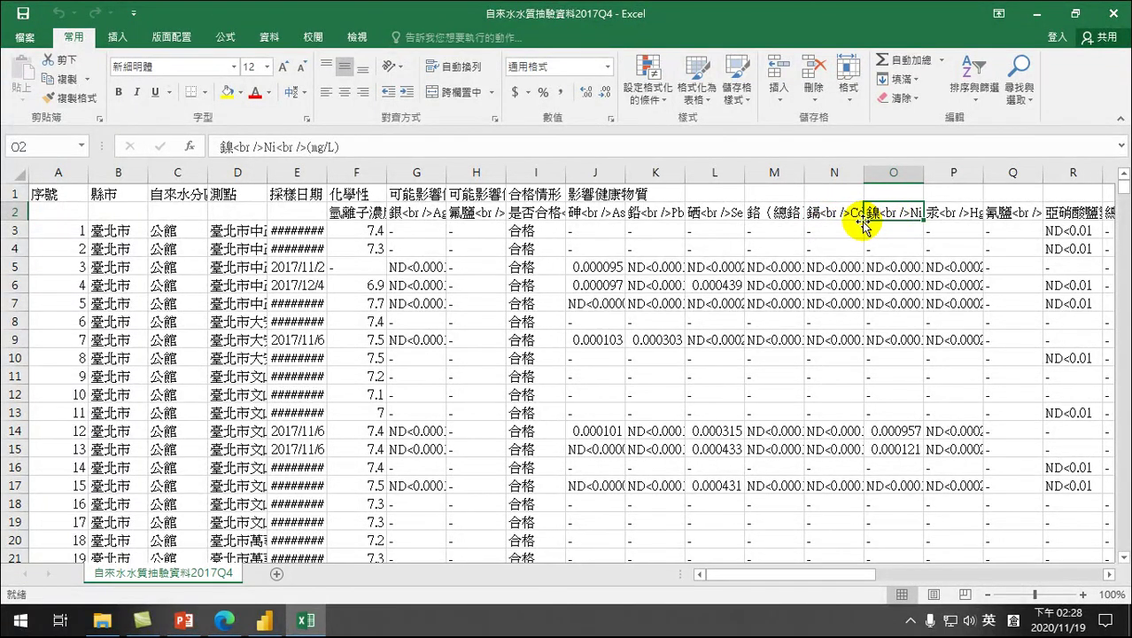
{"action": "left_click", "coordinate": [359, 193]}
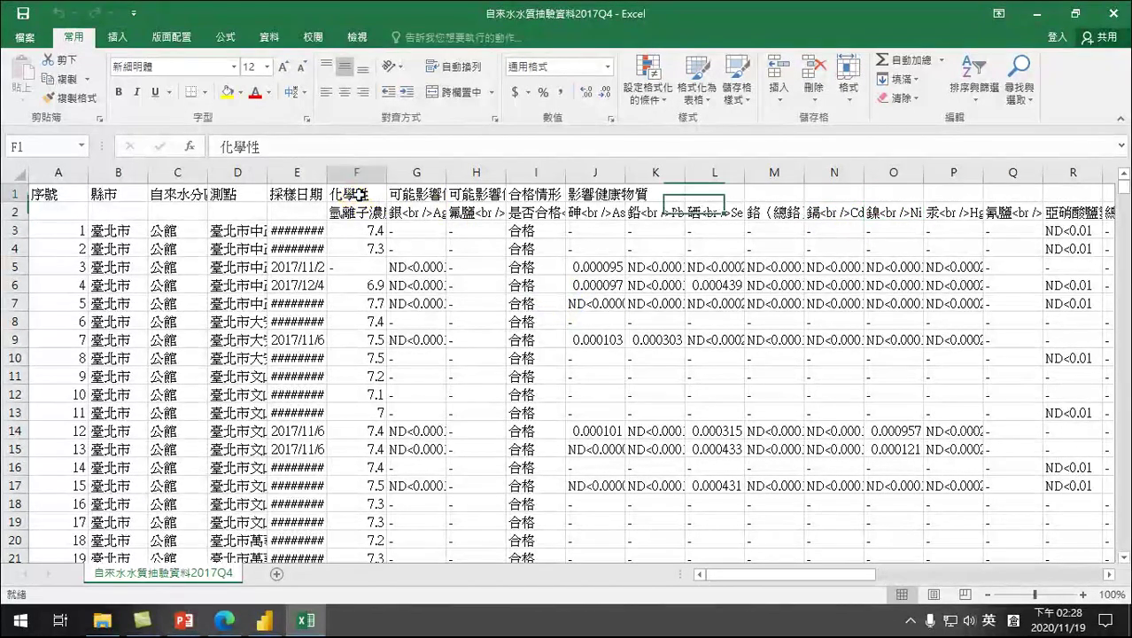
{"action": "left_click", "coordinate": [358, 213]}
{"action": "left_click", "coordinate": [409, 197]}
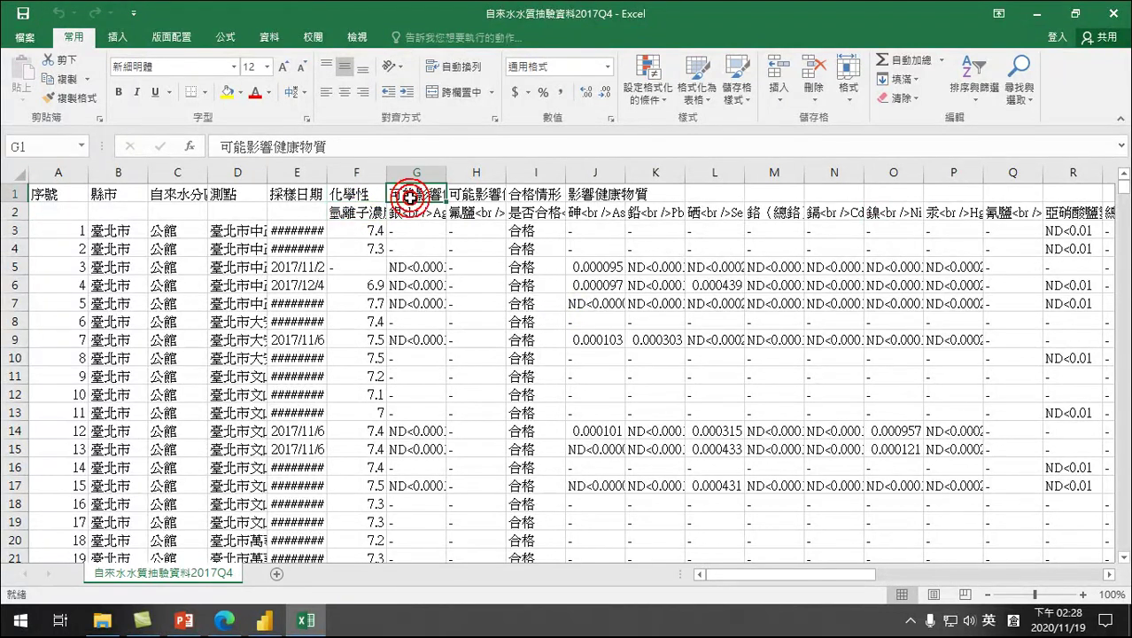
{"action": "left_click", "coordinate": [408, 212]}
{"action": "left_click", "coordinate": [344, 194]}
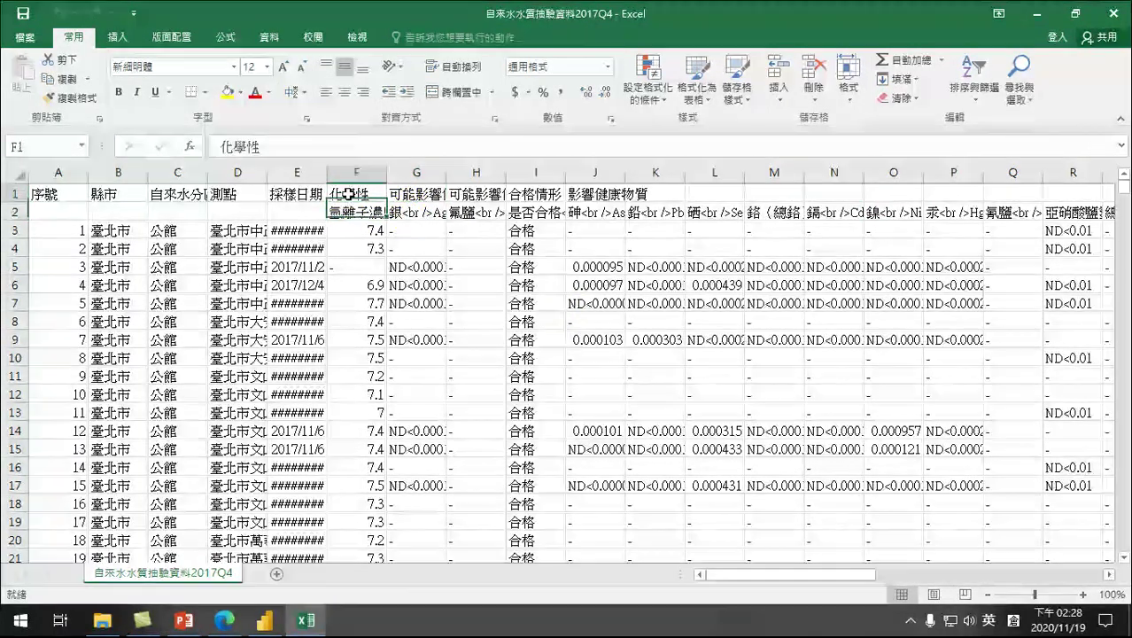
{"action": "left_click", "coordinate": [347, 228]}
{"action": "left_click", "coordinate": [358, 193]}
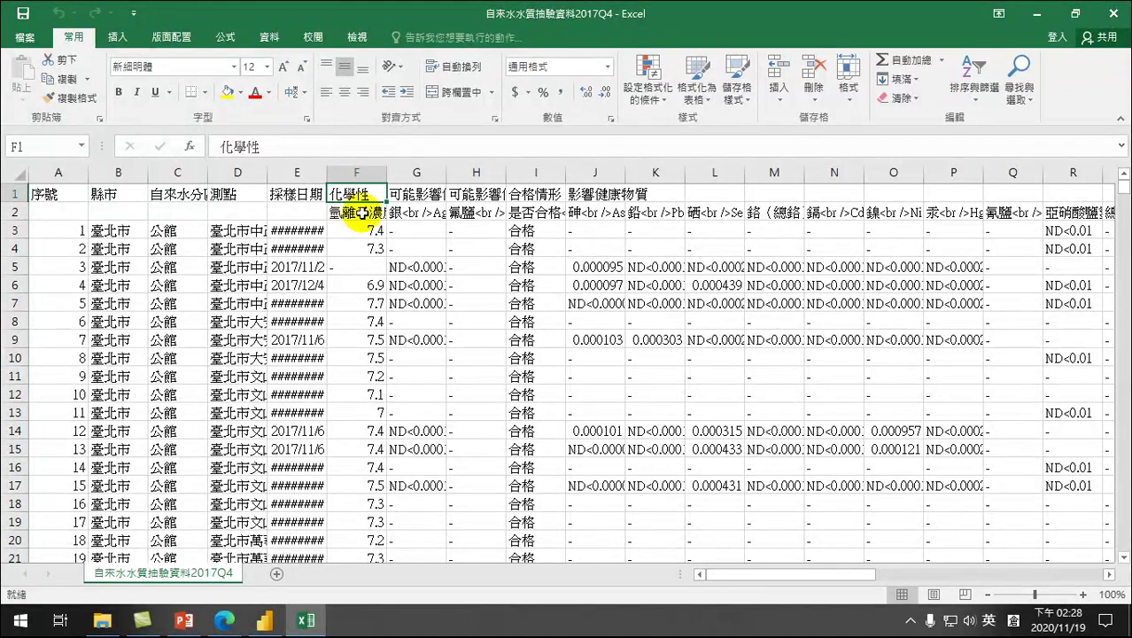
{"action": "left_click", "coordinate": [362, 212]}
{"action": "left_click", "coordinate": [357, 196]}
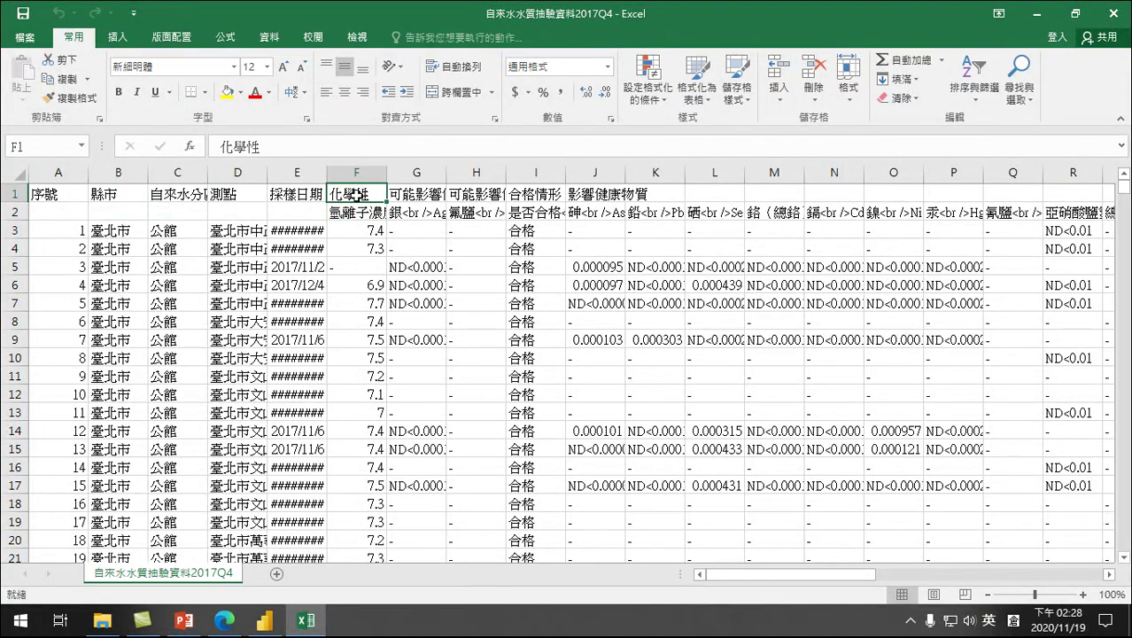
{"action": "left_click", "coordinate": [410, 193]}
{"action": "left_click", "coordinate": [456, 196]}
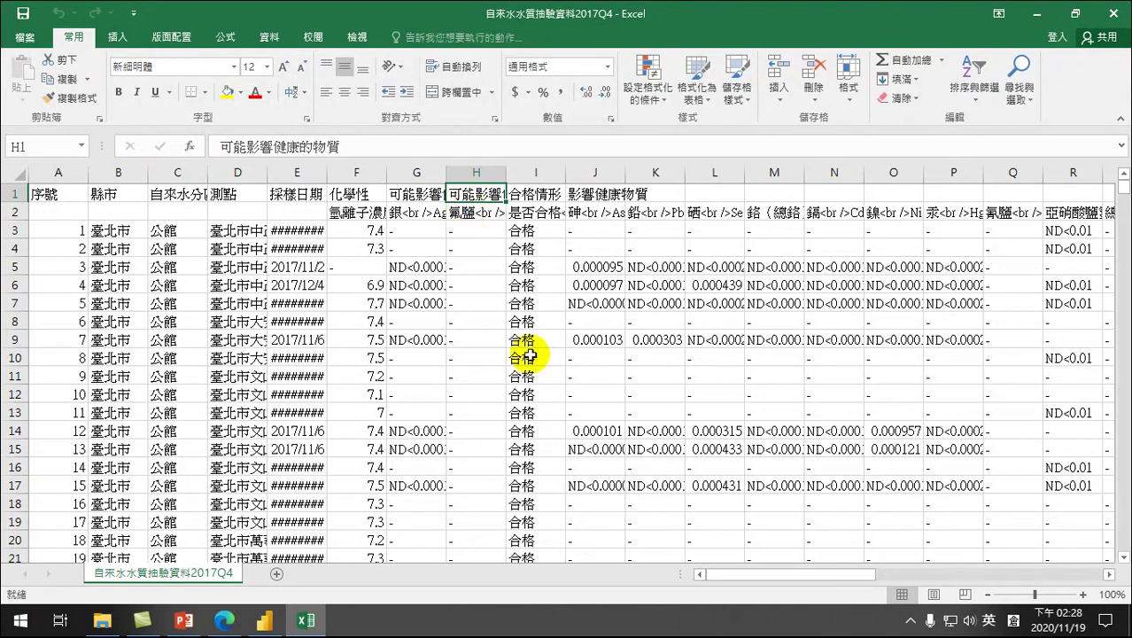
{"action": "left_click_drag", "start_coordinate": [728, 578], "coordinate": [689, 589]}
Step: Close Excel and open the 2017Q4 file in Notepad (記事本) instead
{"action": "left_click", "coordinate": [1115, 16]}
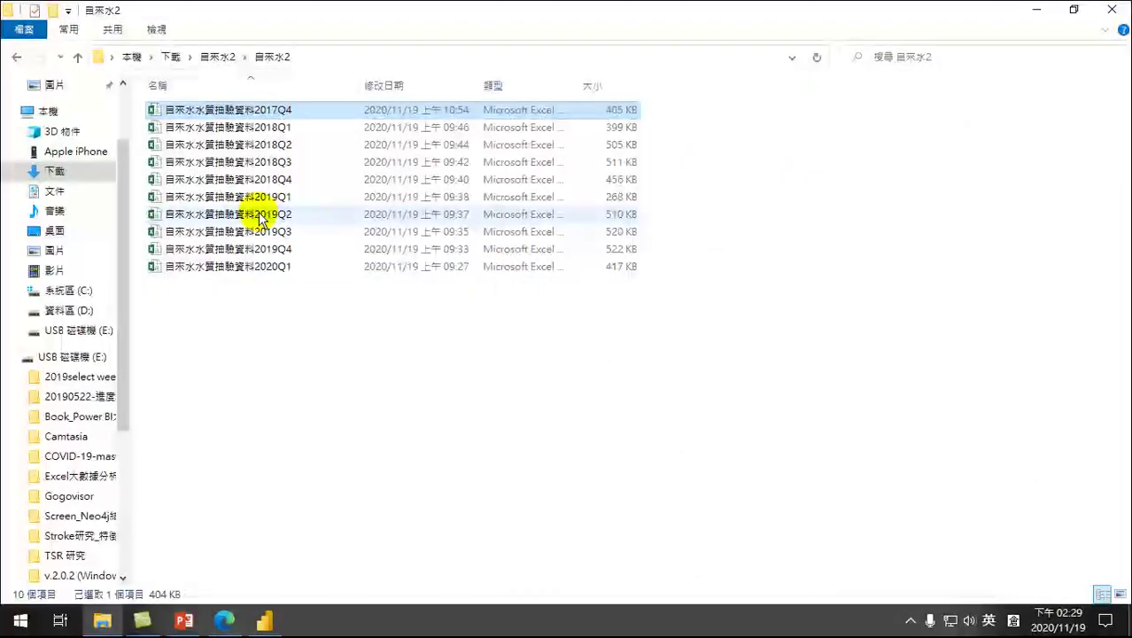
{"action": "right_click", "coordinate": [192, 107]}
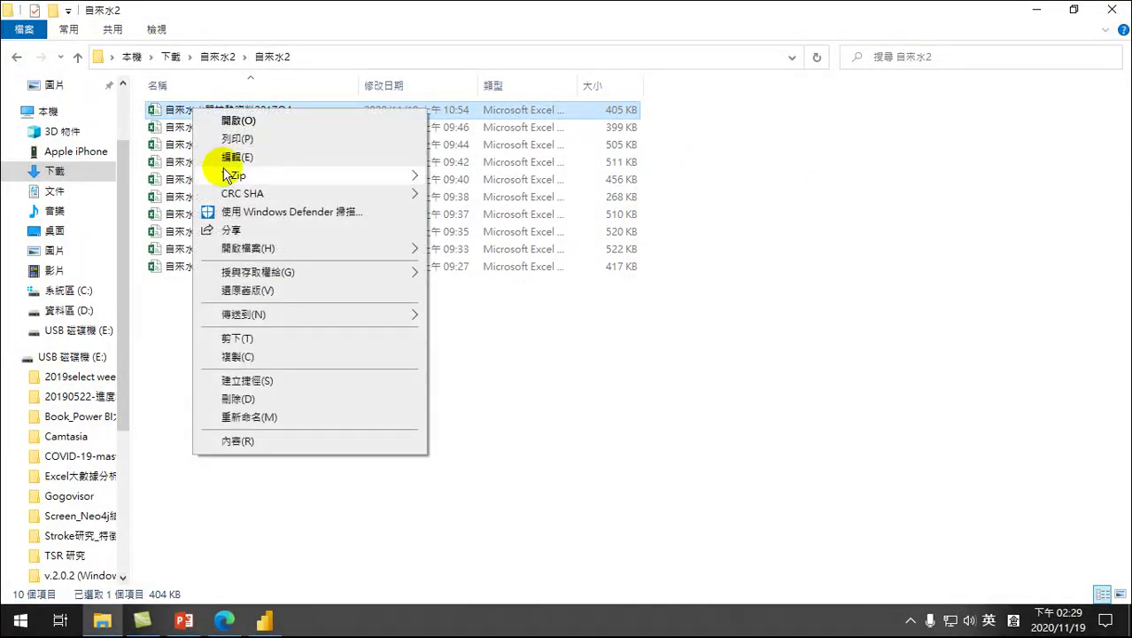
{"action": "left_click", "coordinate": [233, 250]}
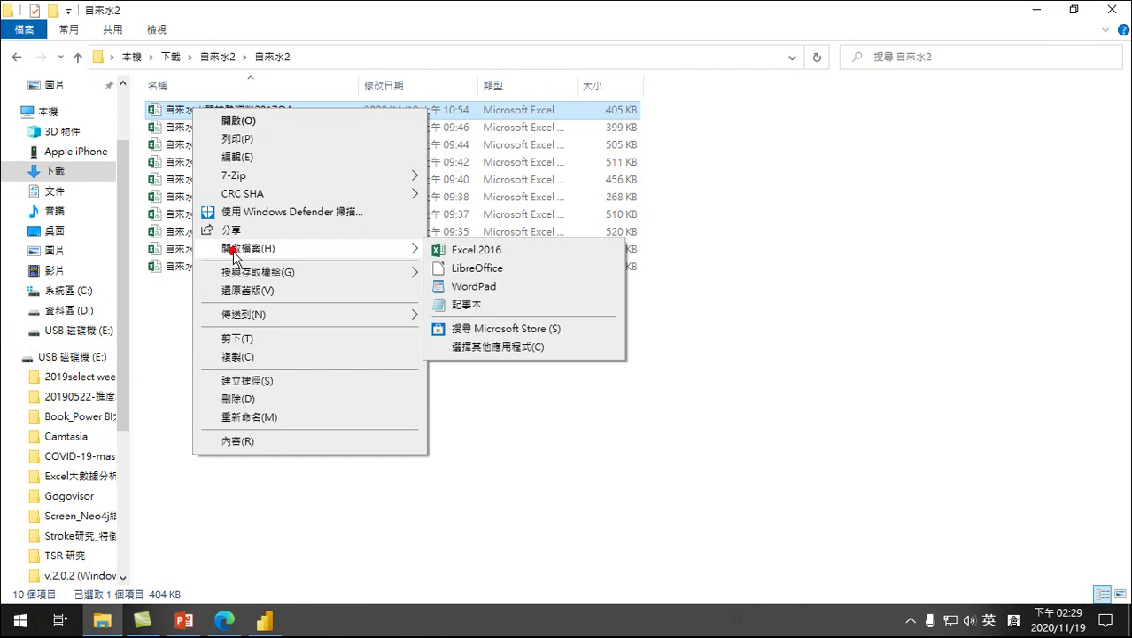
{"action": "left_click", "coordinate": [465, 306]}
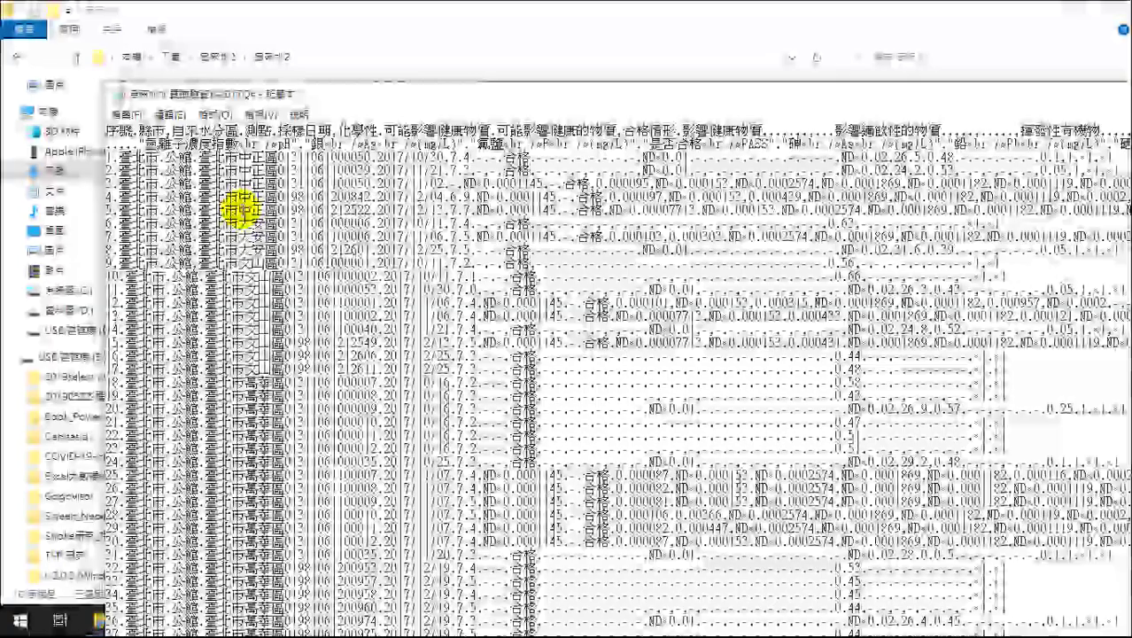
Step: Select the first header line's group labels from 化學性 to the end of line 1
{"action": "left_click", "coordinate": [337, 128]}
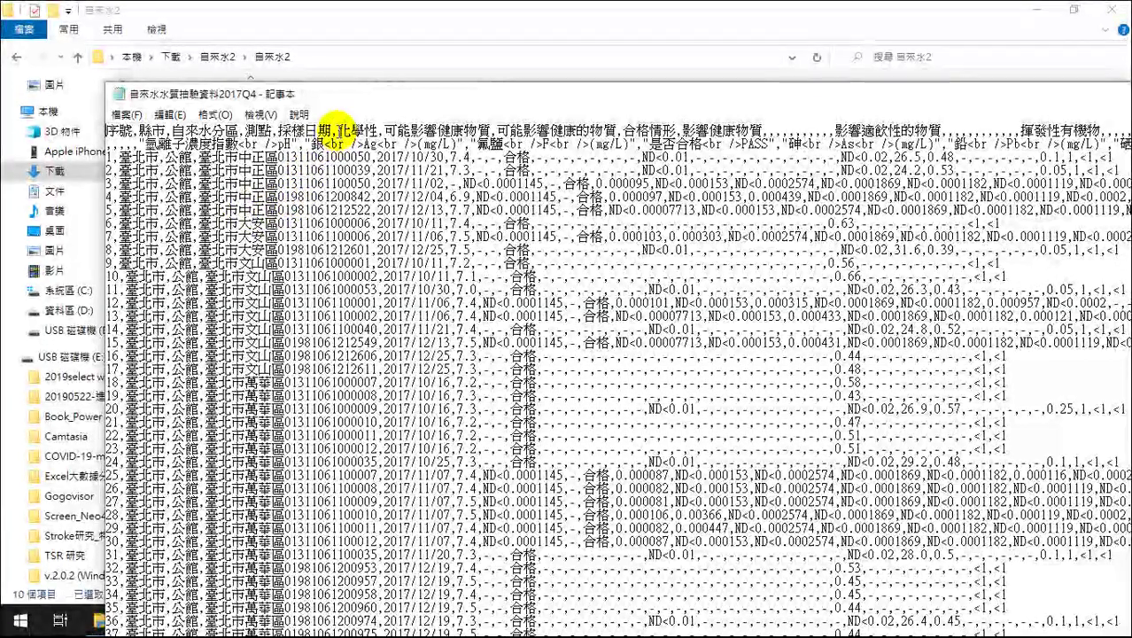
{"action": "left_click_drag", "start_coordinate": [388, 124], "coordinate": [761, 120]}
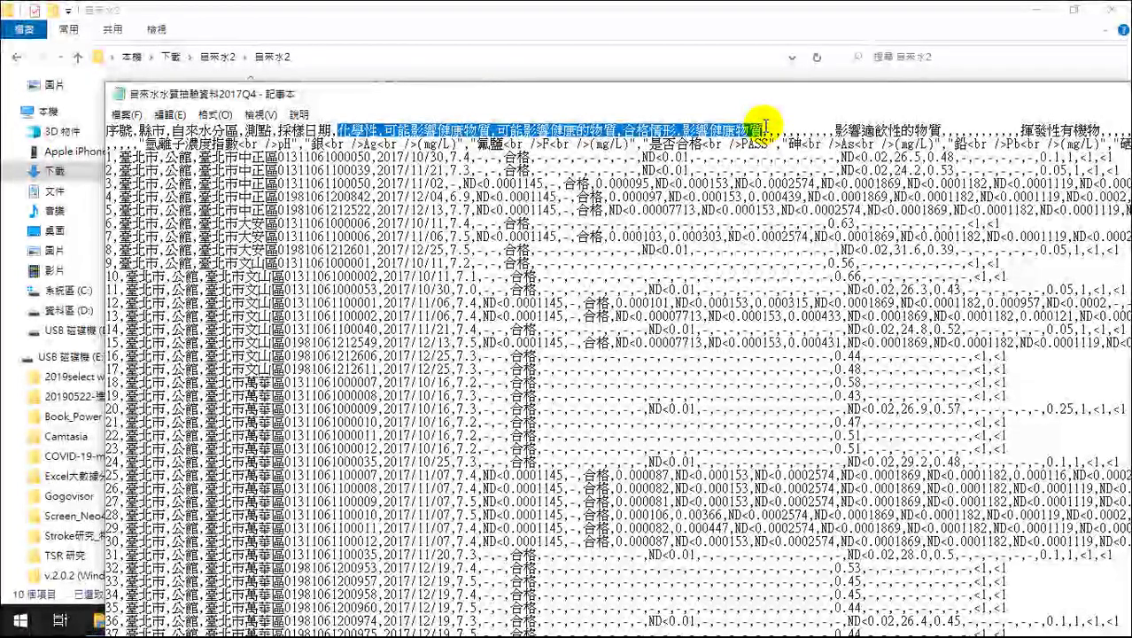
{"action": "left_click_drag", "start_coordinate": [863, 124], "coordinate": [899, 124]}
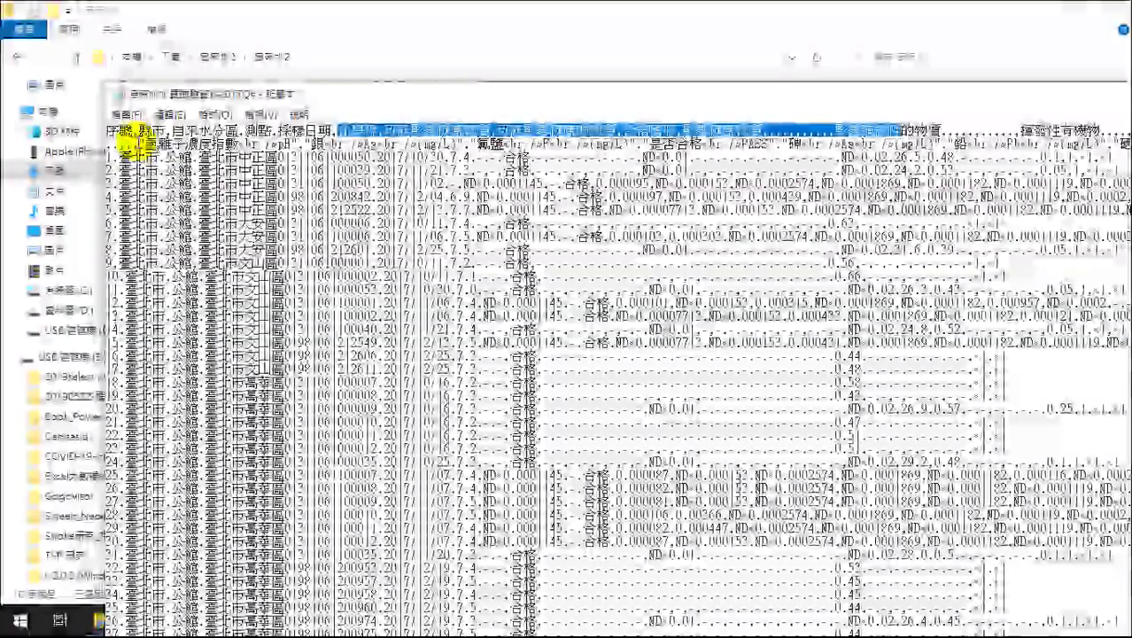
{"action": "left_click", "coordinate": [128, 141], "text": "shift"}
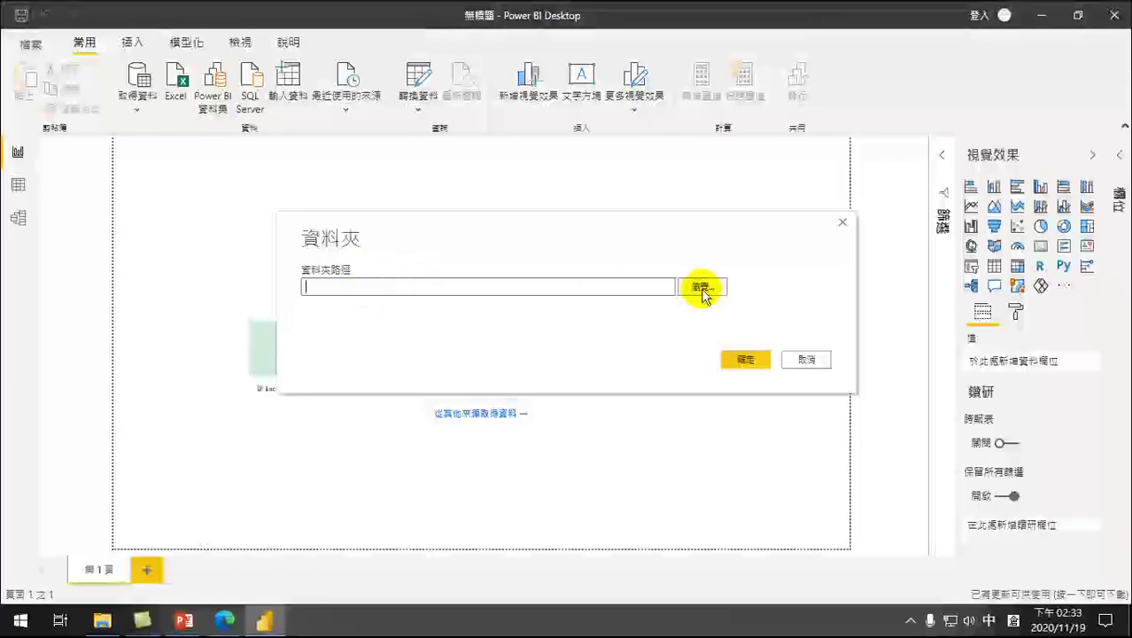
Step: Point a new folder import at Downloads\自來水2\自來水2 and choose Combine & Load
{"action": "left_click", "coordinate": [702, 286]}
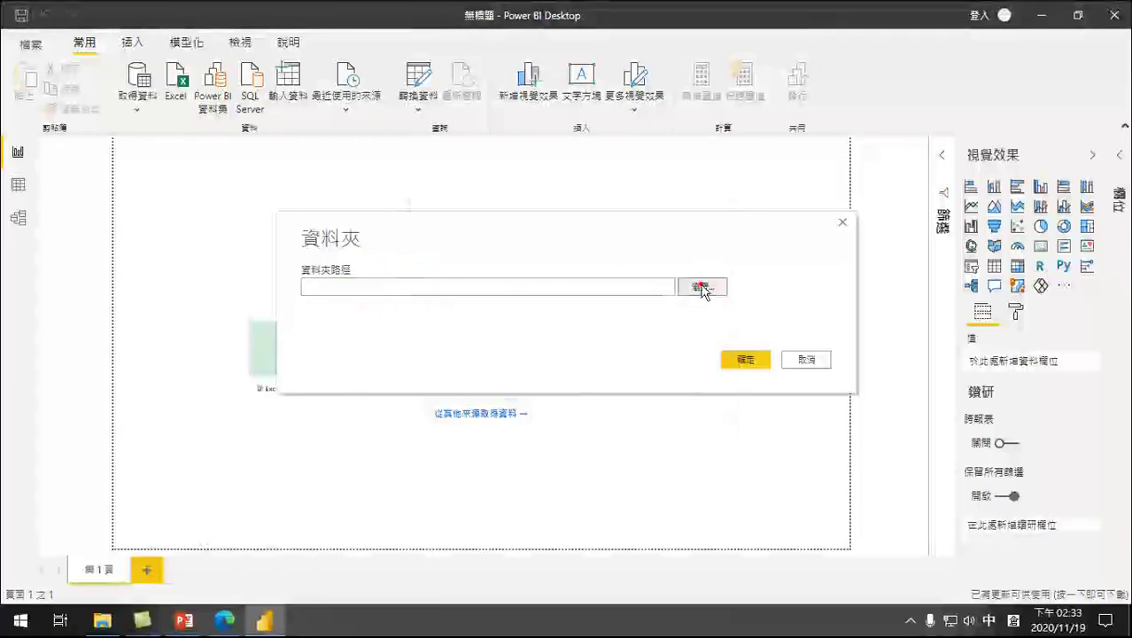
{"action": "double_click", "coordinate": [451, 254]}
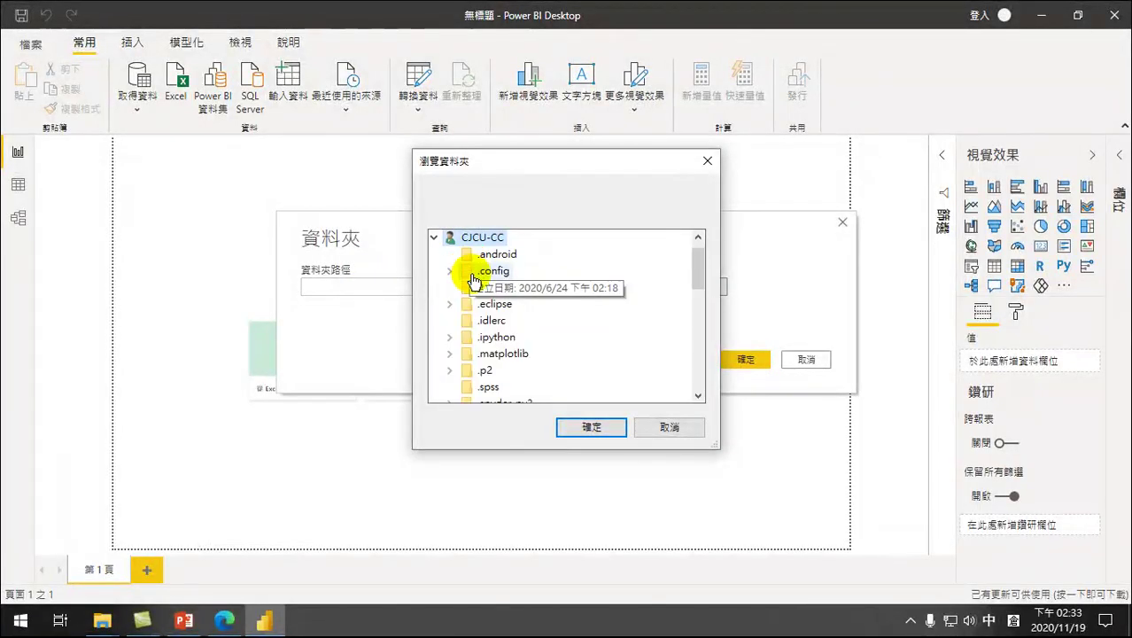
{"action": "double_click", "coordinate": [458, 246]}
{"action": "double_click", "coordinate": [456, 275]}
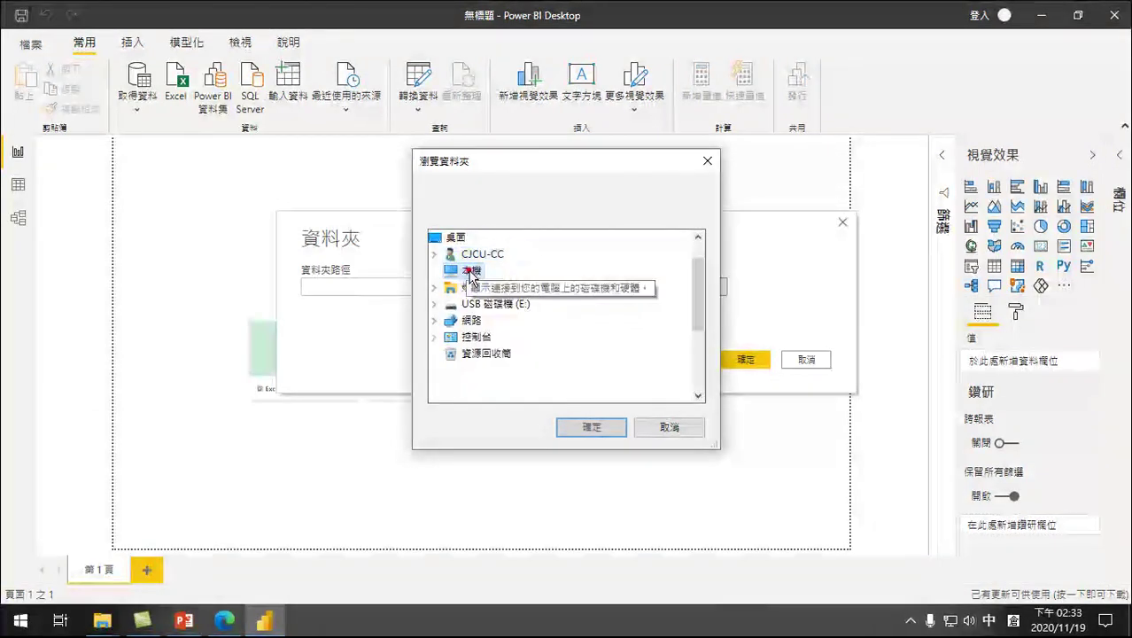
{"action": "double_click", "coordinate": [487, 287]}
{"action": "double_click", "coordinate": [511, 303]}
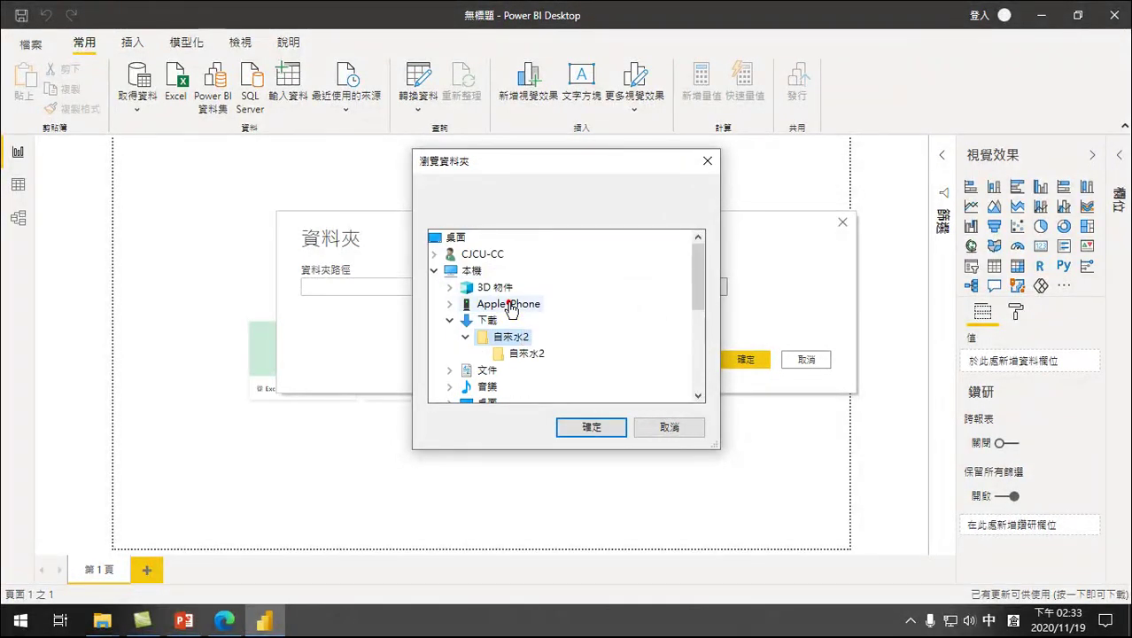
{"action": "left_click", "coordinate": [585, 431]}
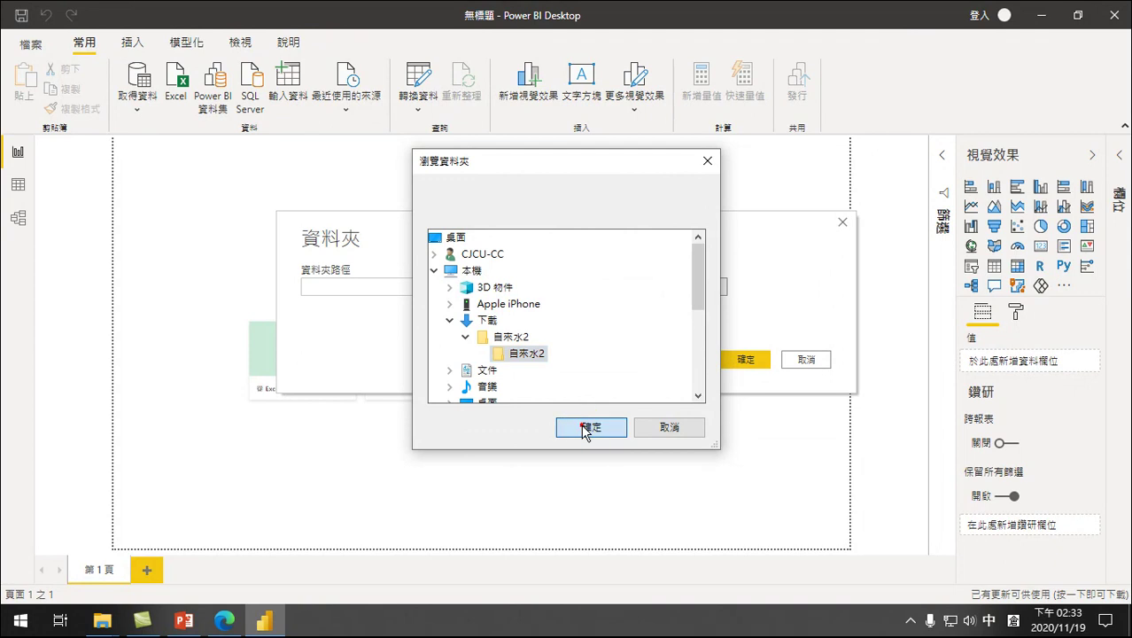
{"action": "left_click", "coordinate": [747, 361]}
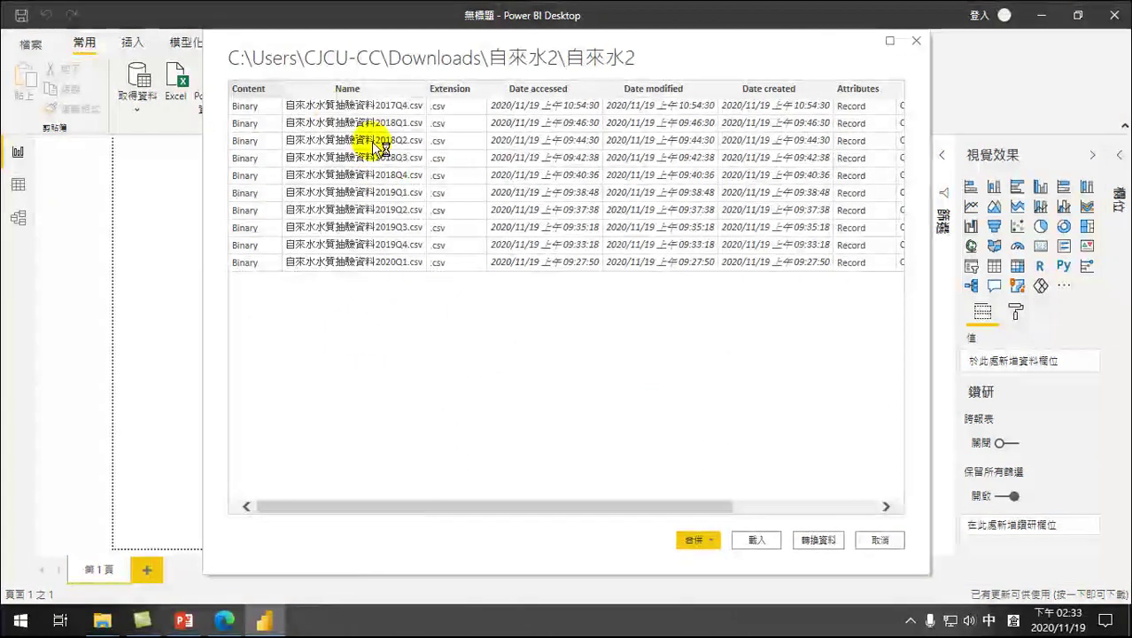
{"action": "left_click", "coordinate": [695, 539]}
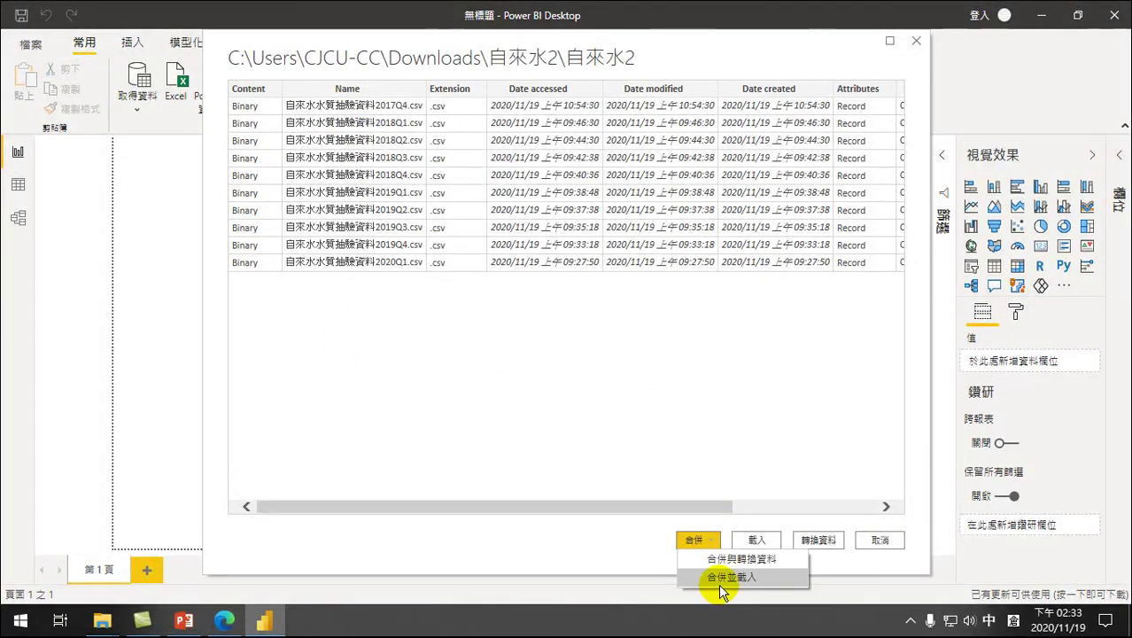
{"action": "left_click", "coordinate": [719, 578]}
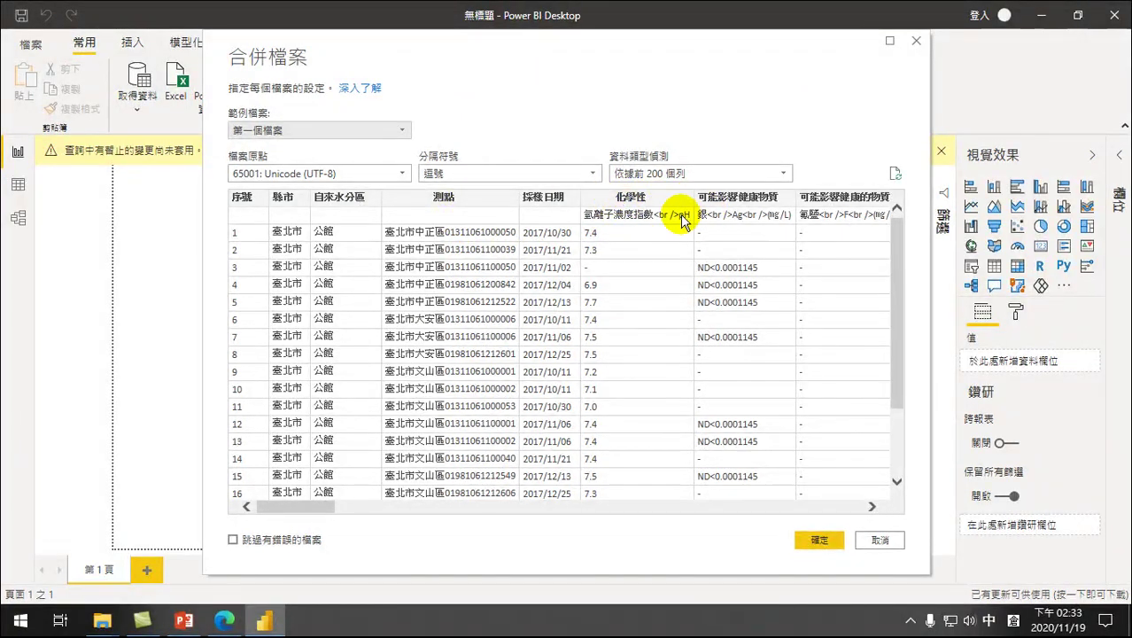
Step: Inspect the preview's two-row headers, then cancel the combine and dismiss the pending-changes bar
{"action": "left_click_drag", "start_coordinate": [266, 506], "coordinate": [567, 197]}
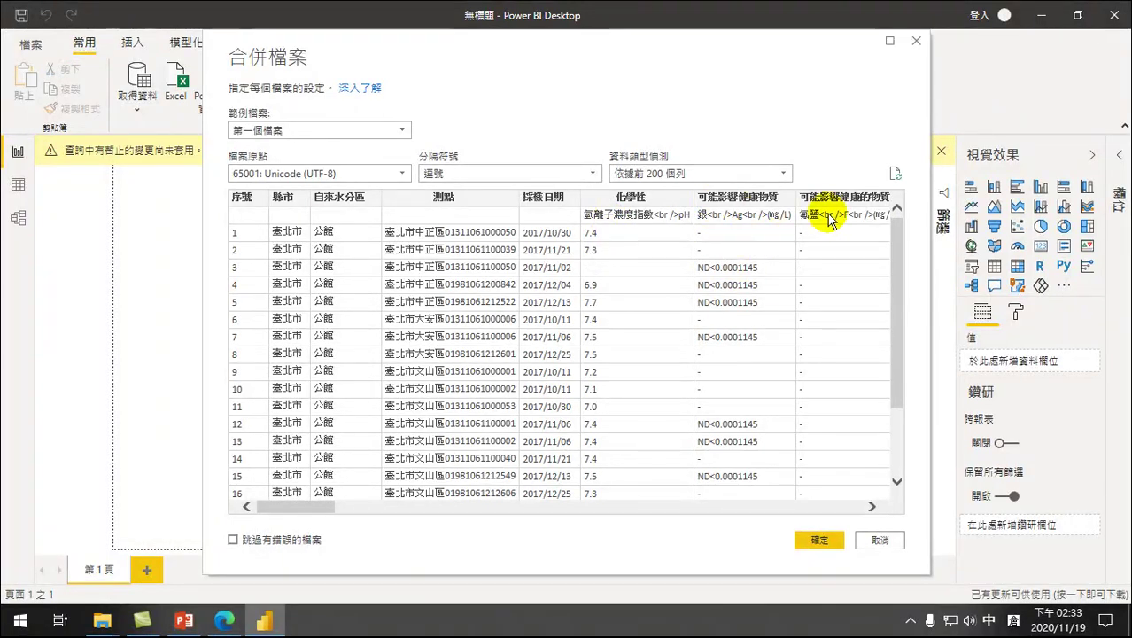
{"action": "left_click_drag", "start_coordinate": [303, 512], "coordinate": [372, 516]}
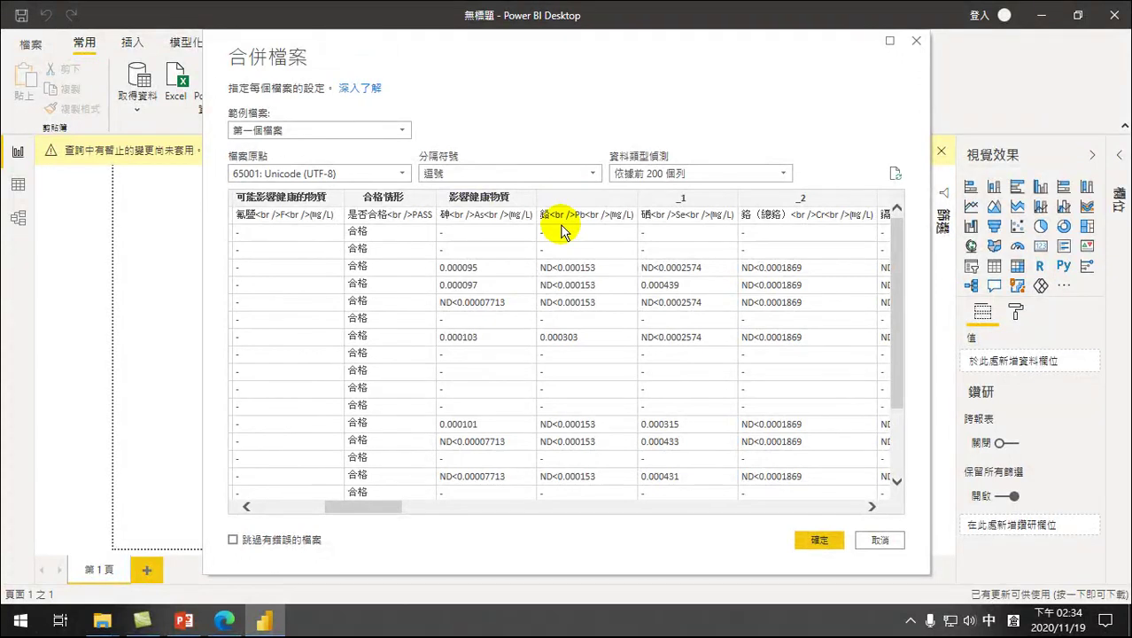
{"action": "left_click", "coordinate": [836, 542]}
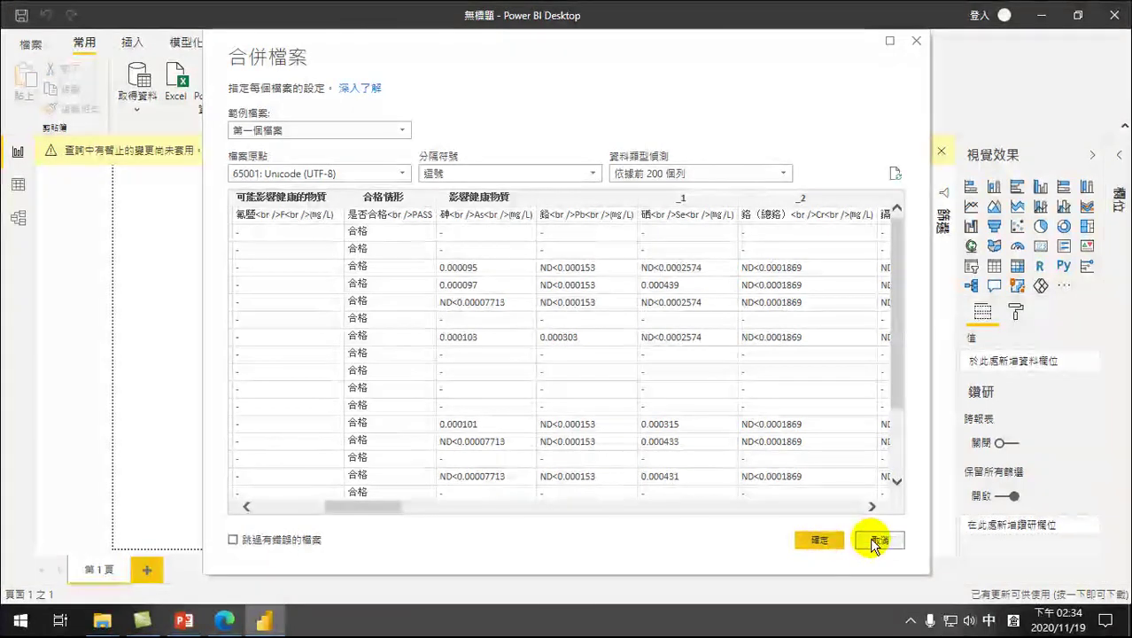
{"action": "left_click", "coordinate": [940, 150]}
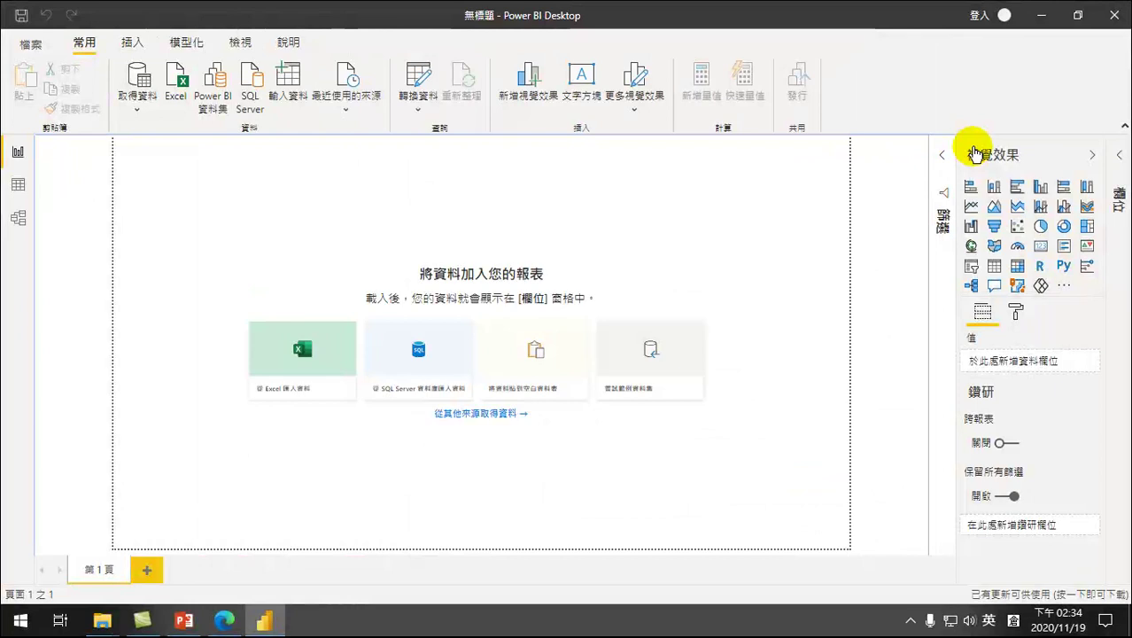
Step: Minimize Power BI and open the 2017Q4 file from the 自來水2 folder with Excel 2016
{"action": "left_click", "coordinate": [1044, 15]}
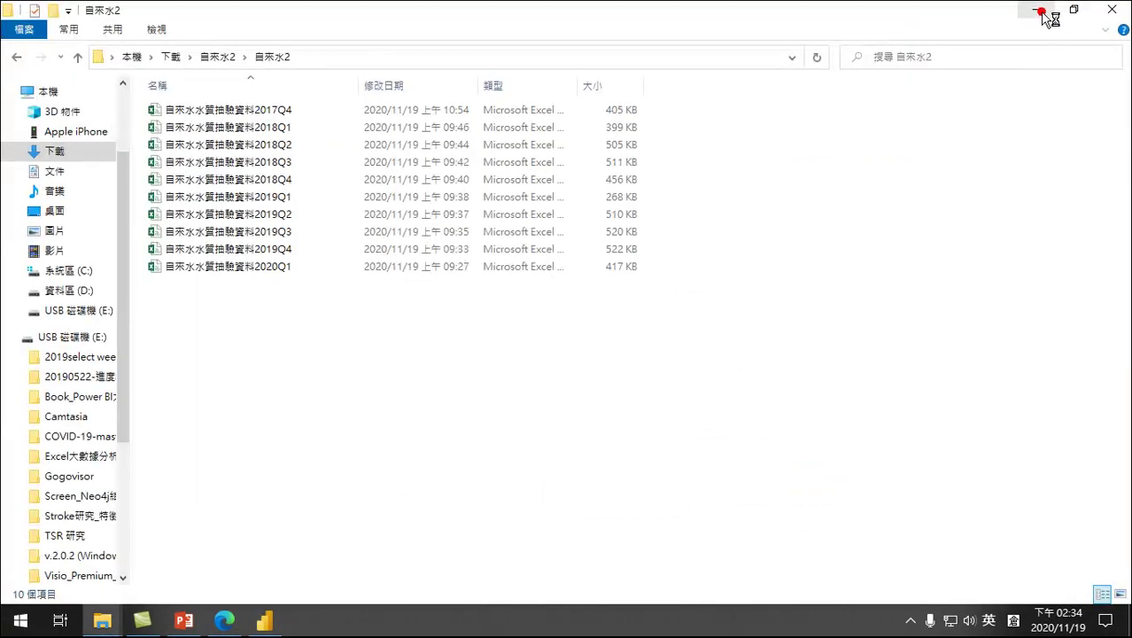
{"action": "left_click", "coordinate": [234, 110]}
{"action": "right_click", "coordinate": [232, 110]}
{"action": "mouse_move", "coordinate": [268, 248]}
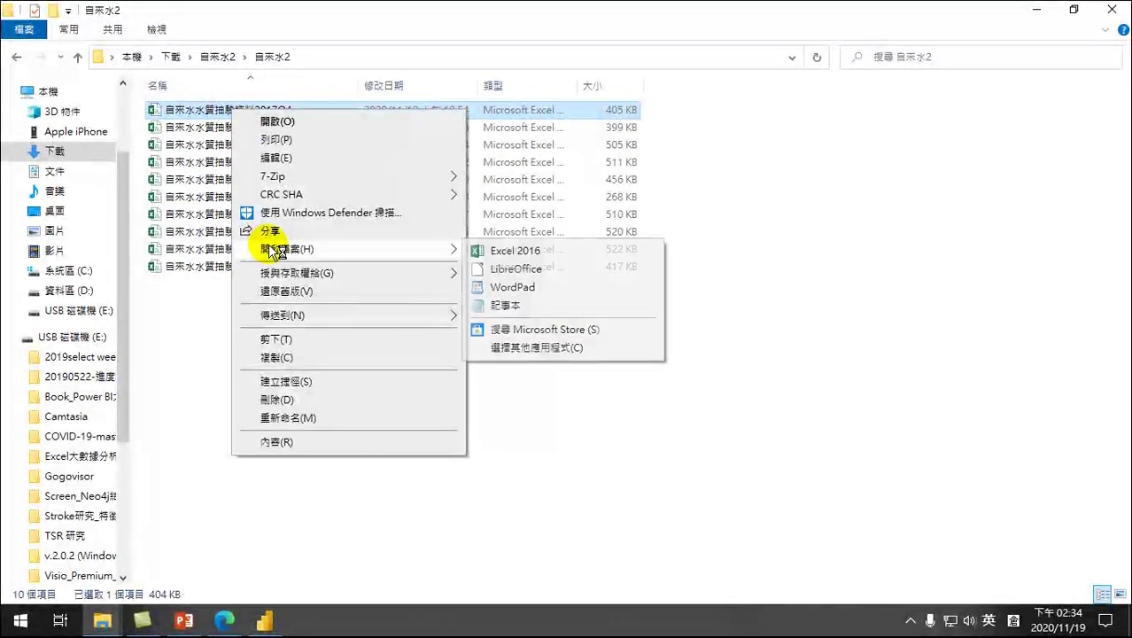
{"action": "left_click", "coordinate": [493, 251]}
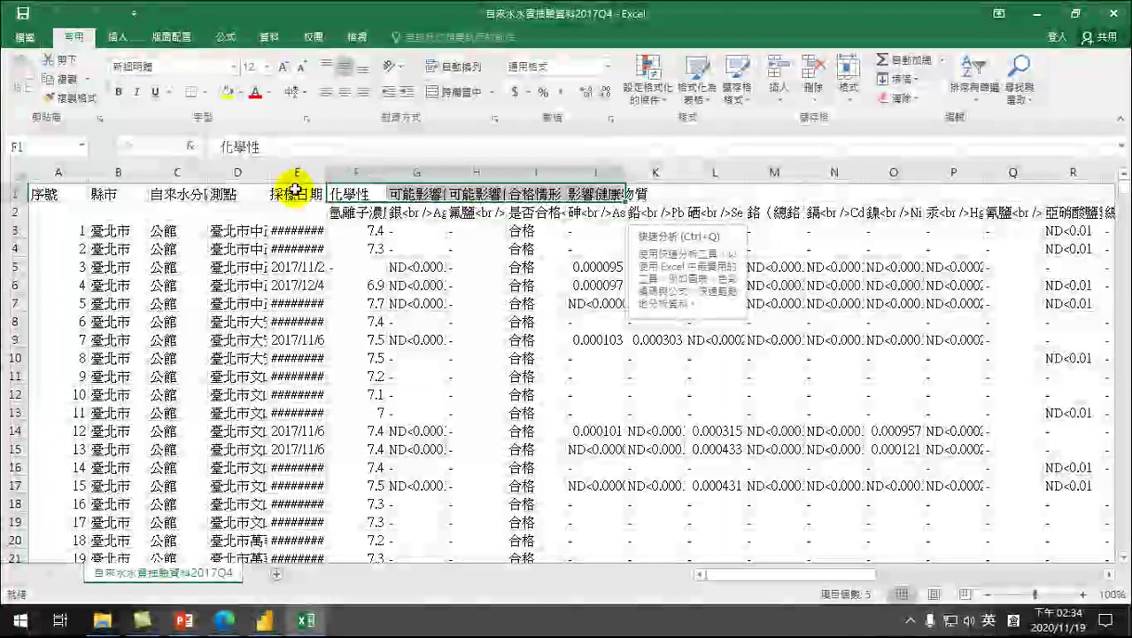
Step: Widen column E, review the two stacked header rows, then close Excel without saving
{"action": "left_click_drag", "start_coordinate": [291, 189], "coordinate": [291, 358]}
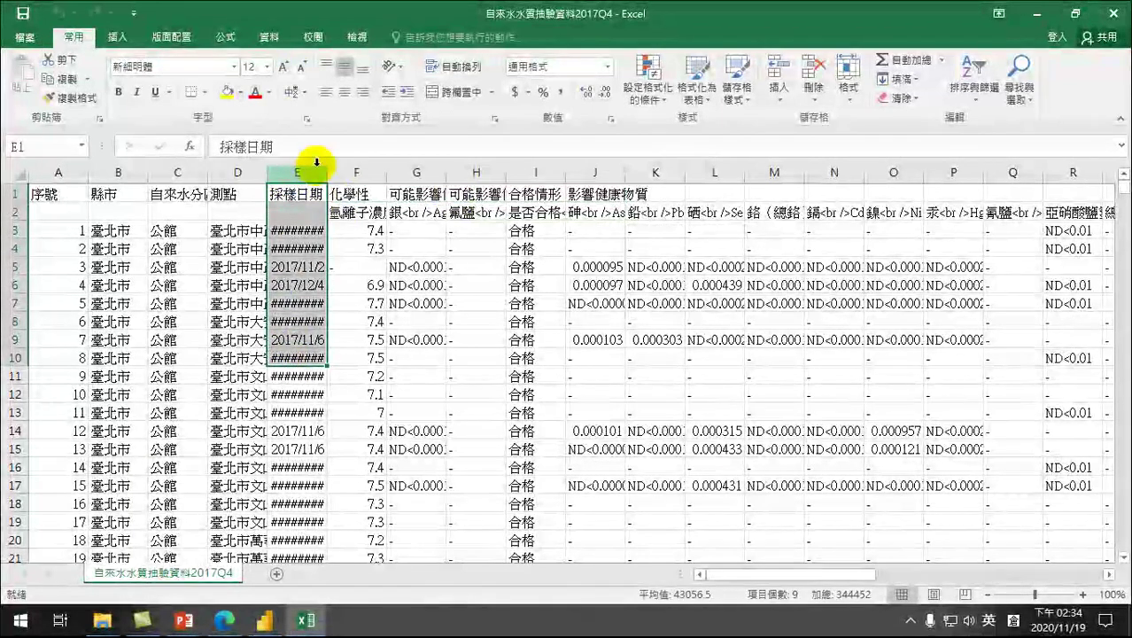
{"action": "left_click_drag", "start_coordinate": [327, 172], "coordinate": [362, 173]}
{"action": "left_click_drag", "start_coordinate": [389, 213], "coordinate": [395, 354]}
{"action": "left_click_drag", "start_coordinate": [443, 210], "coordinate": [443, 357]}
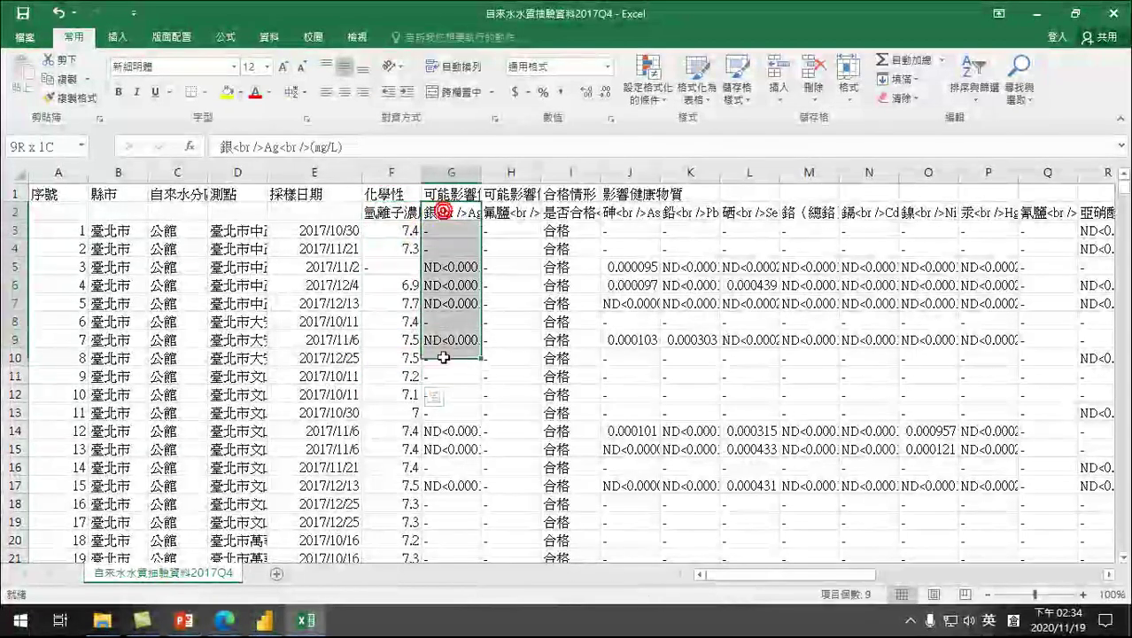
{"action": "left_click_drag", "start_coordinate": [492, 215], "coordinate": [505, 365]}
{"action": "left_click_drag", "start_coordinate": [571, 215], "coordinate": [566, 373]}
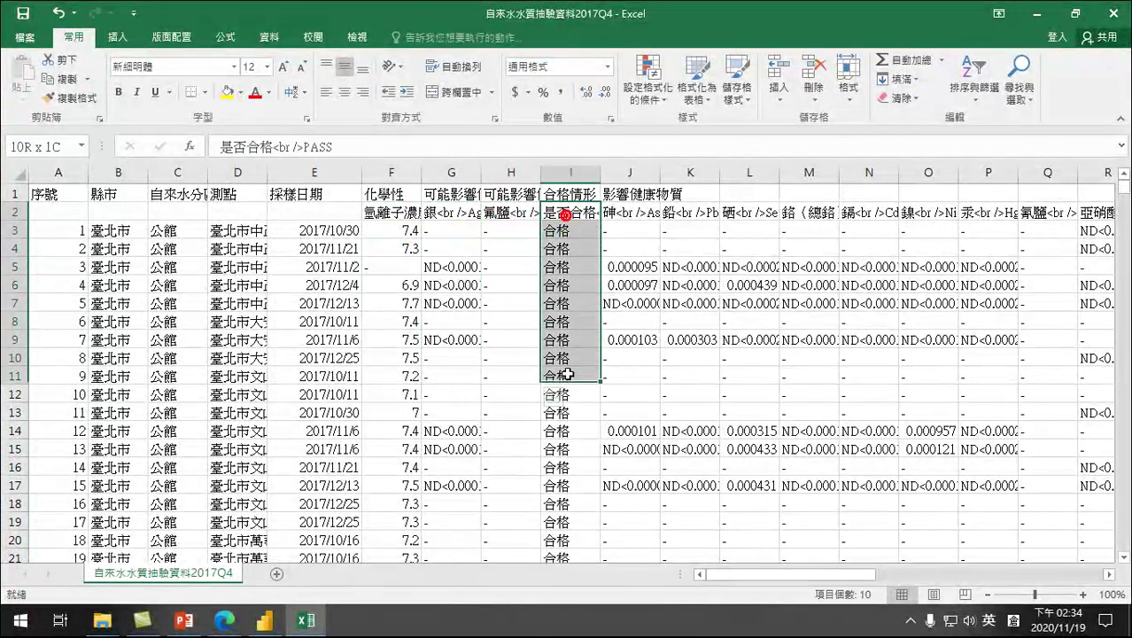
{"action": "left_click_drag", "start_coordinate": [387, 195], "coordinate": [965, 182]}
{"action": "left_click", "coordinate": [1113, 13]}
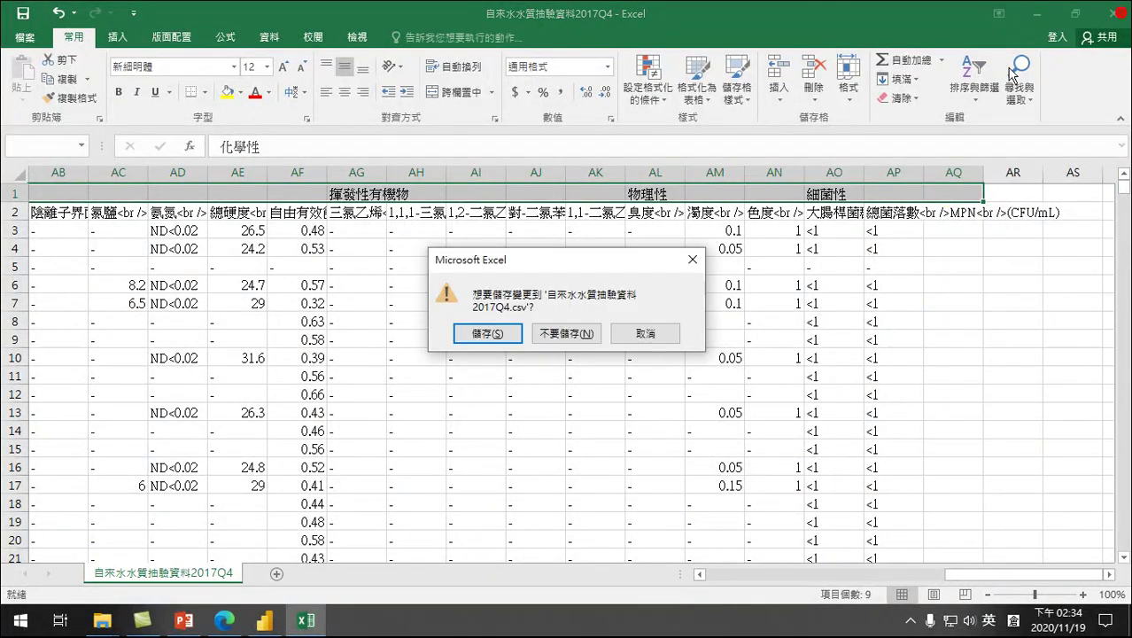
{"action": "left_click", "coordinate": [566, 333]}
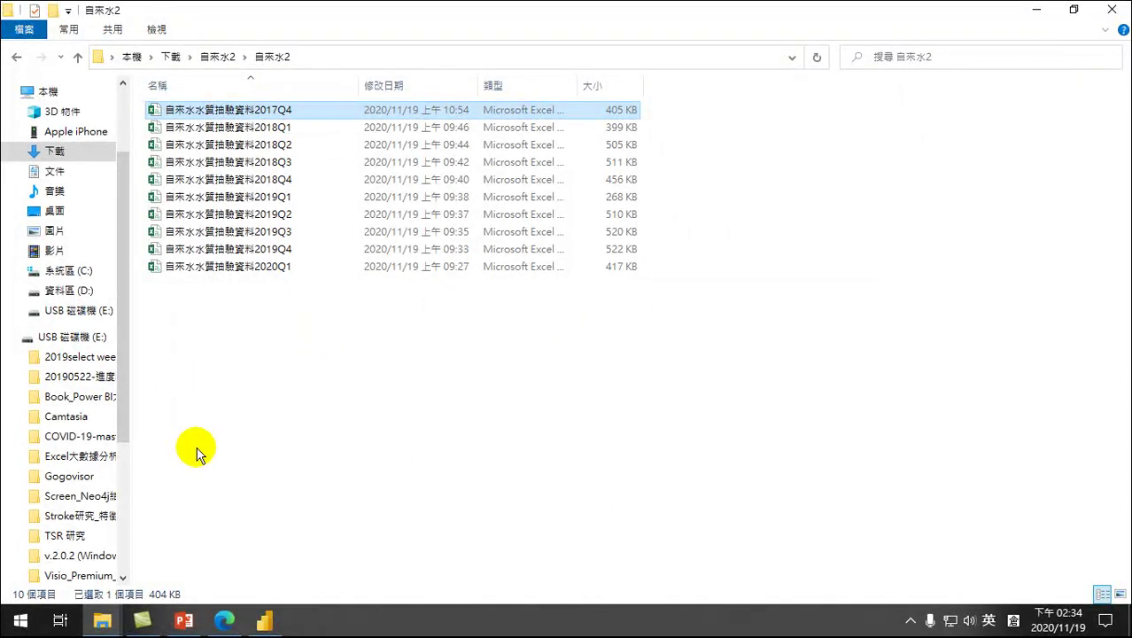
Step: Bring Power BI Desktop forward and close it, discarding the empty untitled report
{"action": "left_click", "coordinate": [264, 620]}
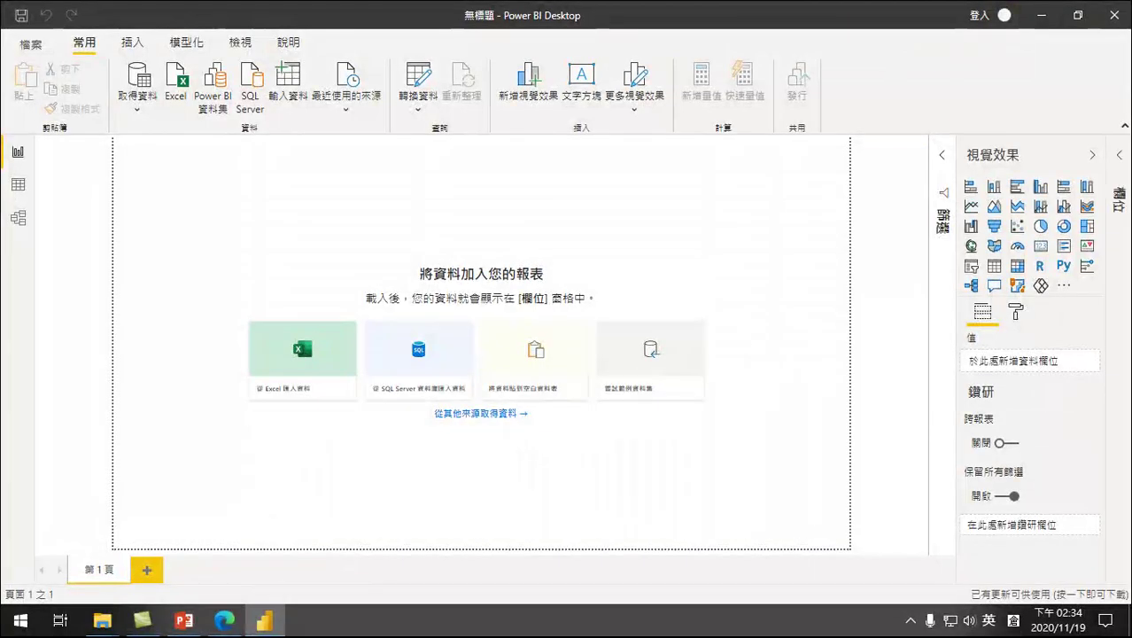
{"action": "left_click", "coordinate": [1125, 13]}
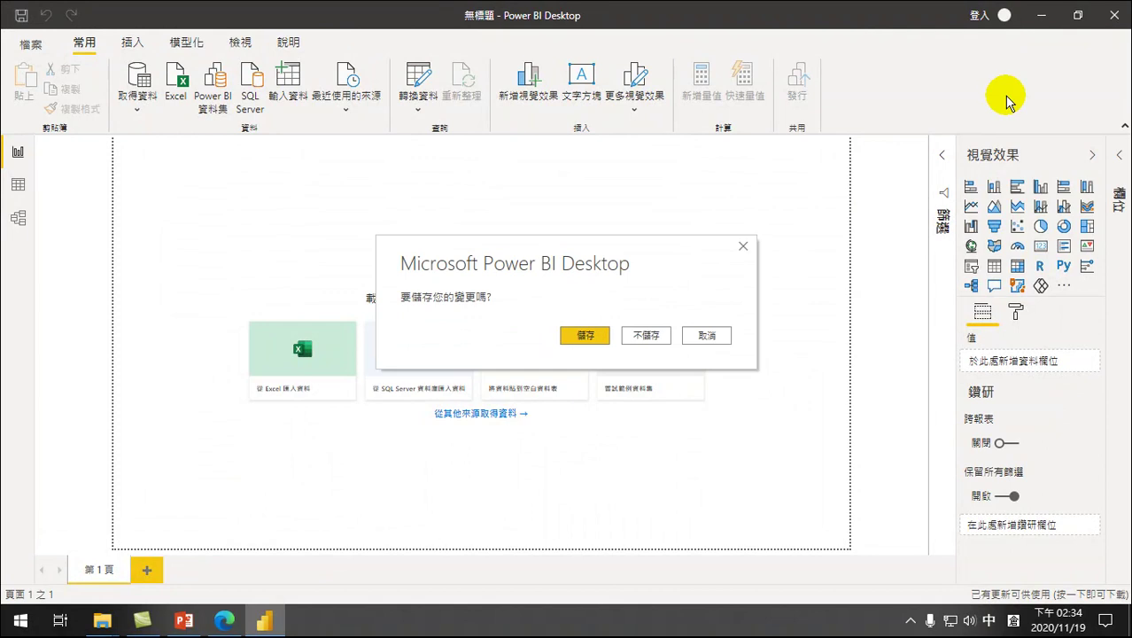
{"action": "left_click", "coordinate": [645, 334]}
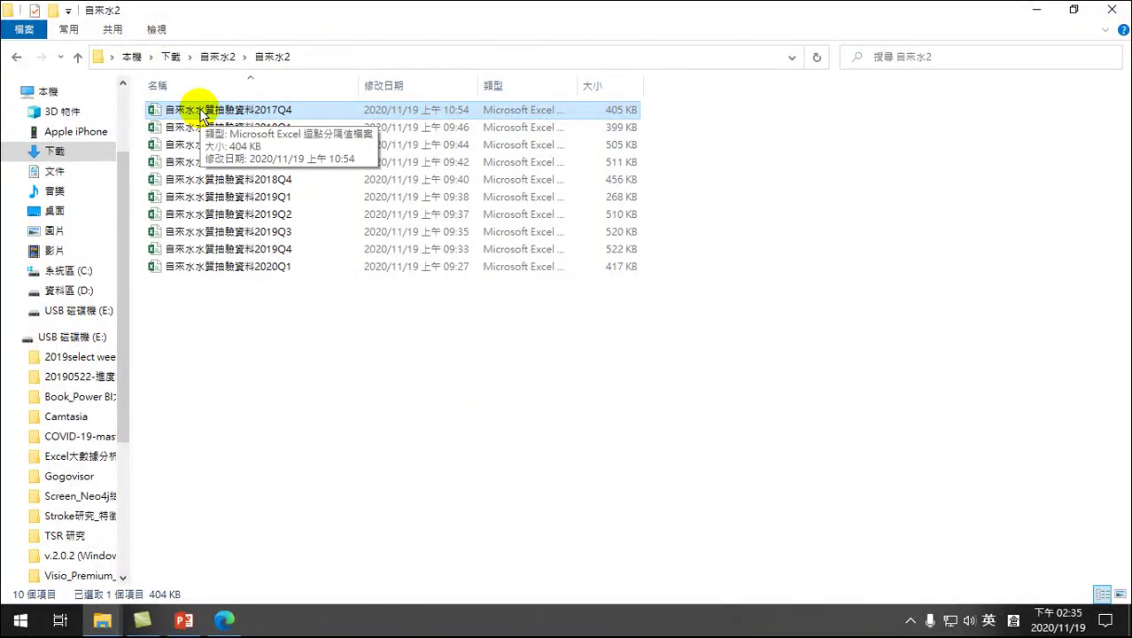
Step: Open the 2017Q4 file with Notepad and move the Notepad window into place
{"action": "right_click", "coordinate": [248, 112]}
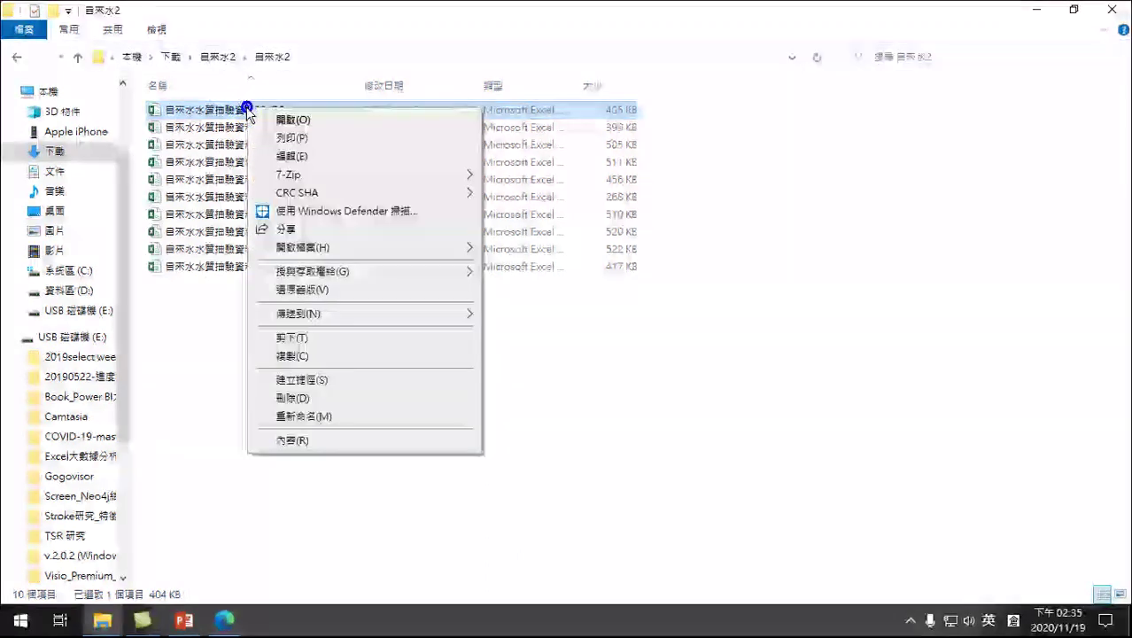
{"action": "mouse_move", "coordinate": [294, 257]}
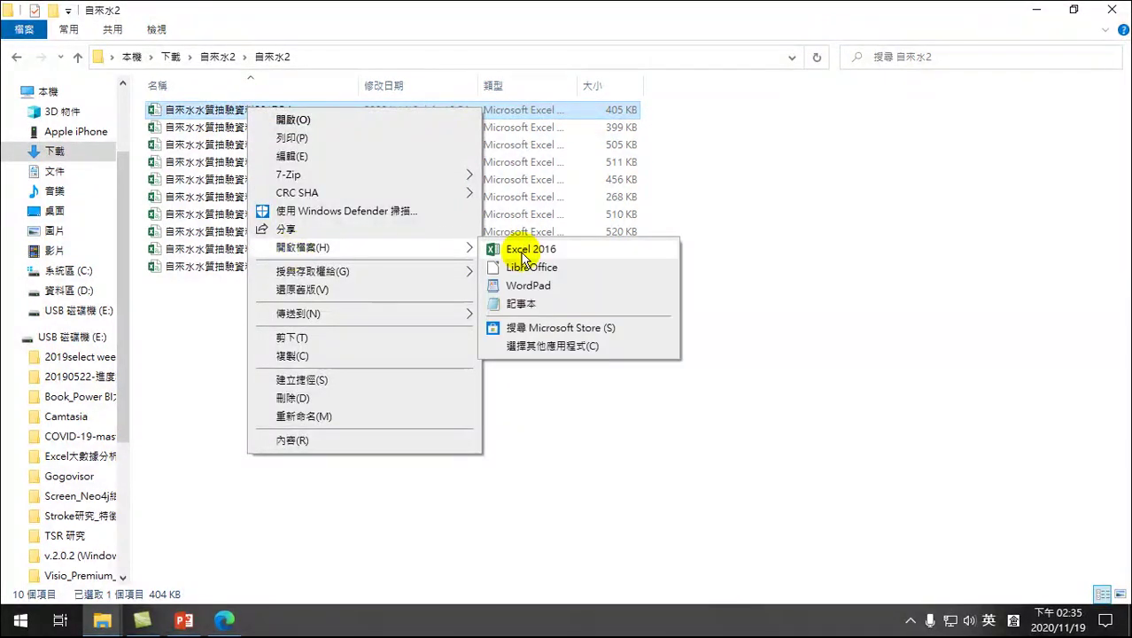
{"action": "left_click", "coordinate": [519, 303]}
{"action": "left_click_drag", "start_coordinate": [252, 96], "coordinate": [468, 190]}
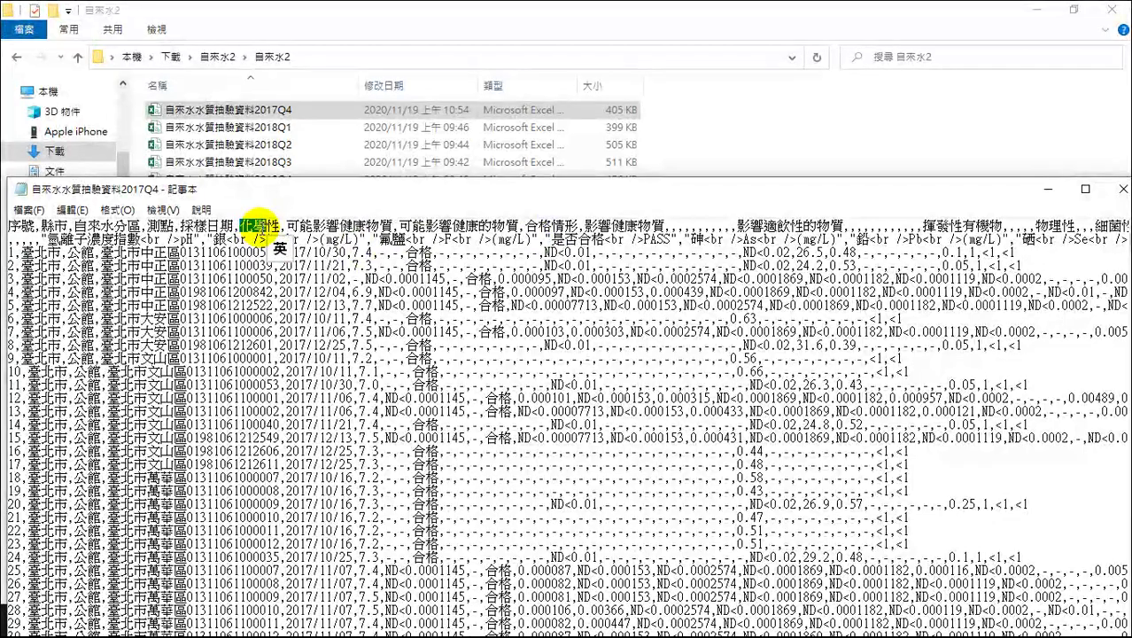
Step: Delete the extra category header line so the file starts with 序號, then save and close
{"action": "left_click_drag", "start_coordinate": [157, 220], "coordinate": [539, 241]}
{"action": "left_click_drag", "start_coordinate": [658, 247], "coordinate": [537, 212]}
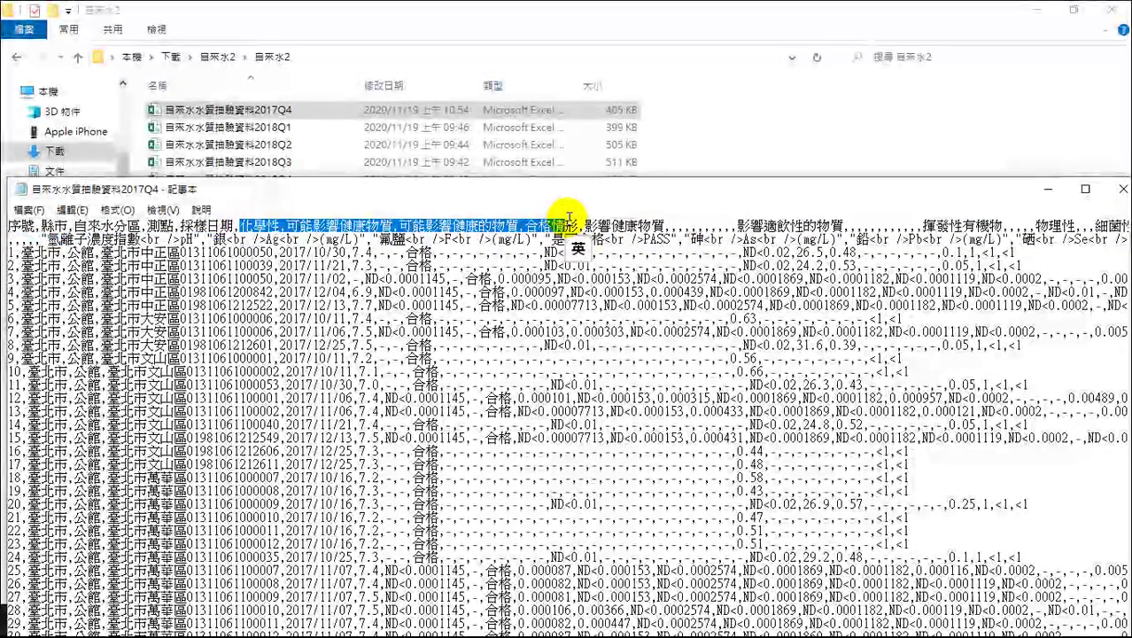
{"action": "left_click_drag", "start_coordinate": [130, 232], "coordinate": [975, 228]}
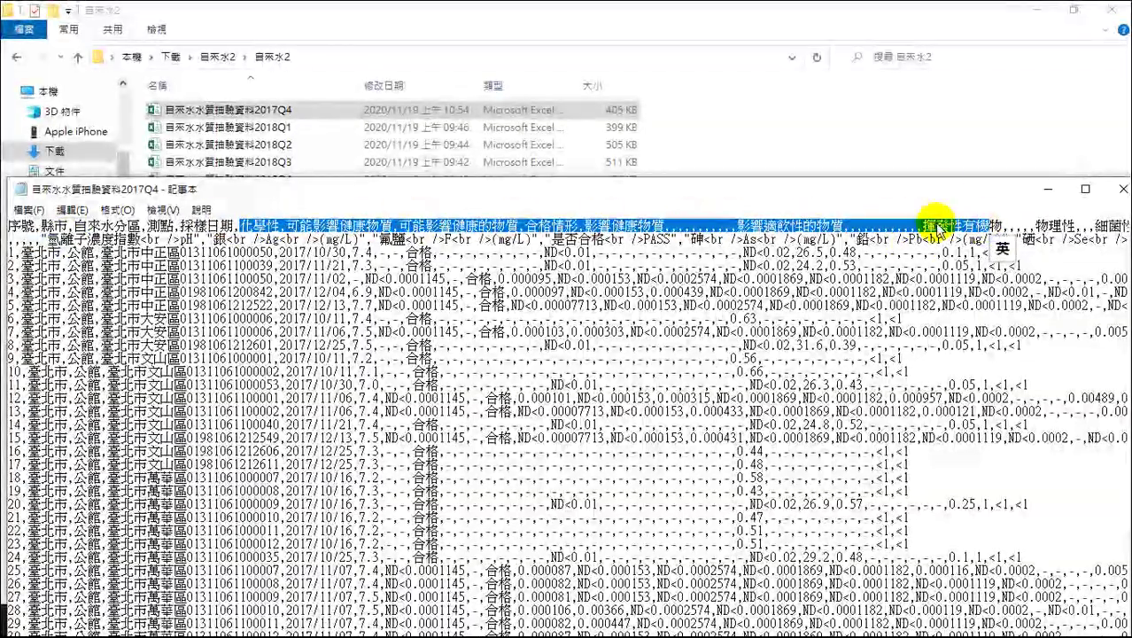
{"action": "left_click_drag", "start_coordinate": [948, 190], "coordinate": [733, 183]}
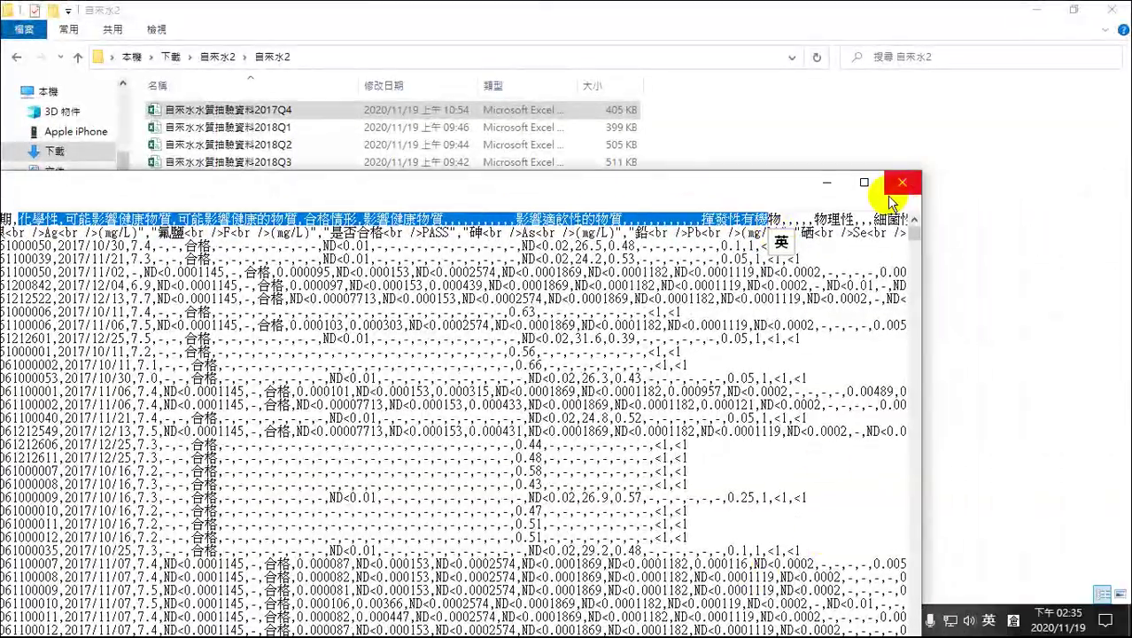
{"action": "left_click", "coordinate": [864, 182]}
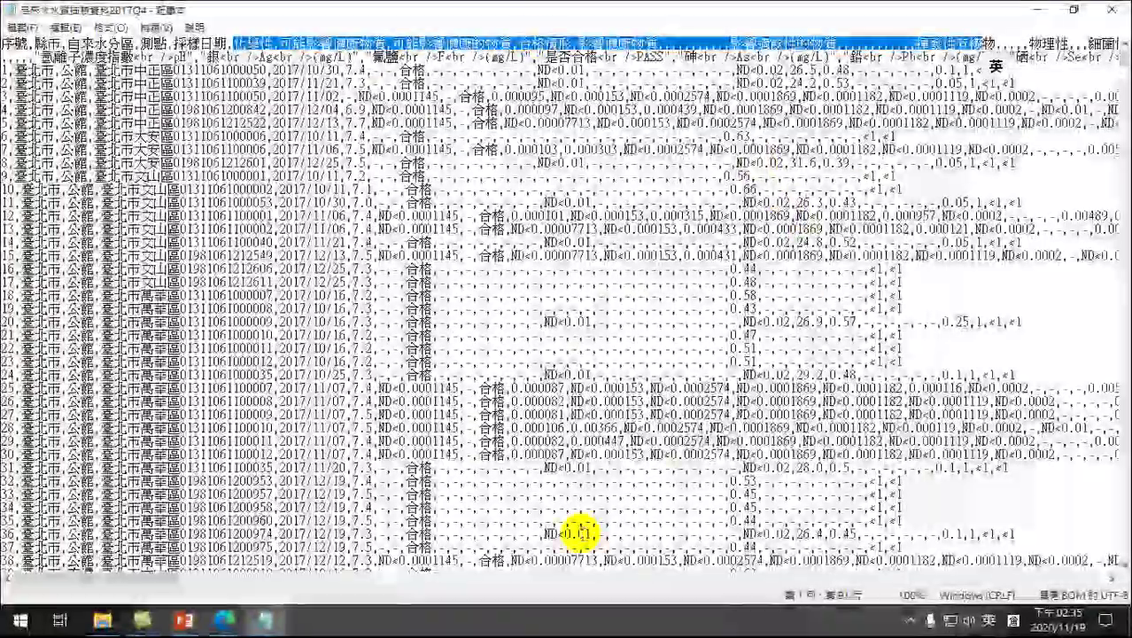
{"action": "left_click_drag", "start_coordinate": [150, 583], "coordinate": [94, 593]}
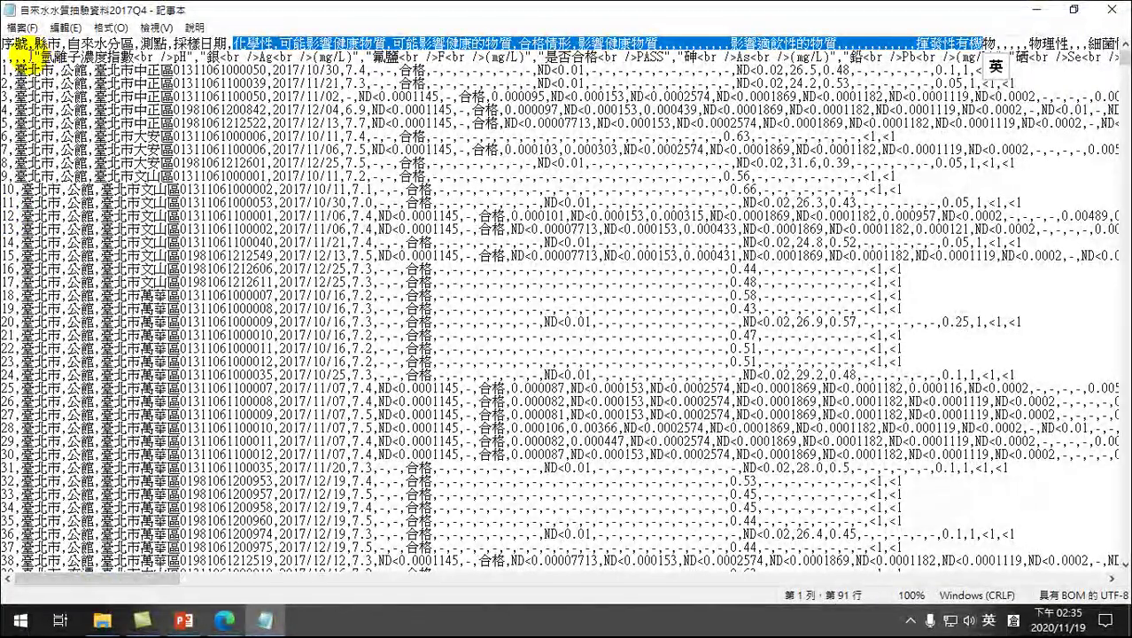
{"action": "left_click", "coordinate": [31, 55], "text": "shift"}
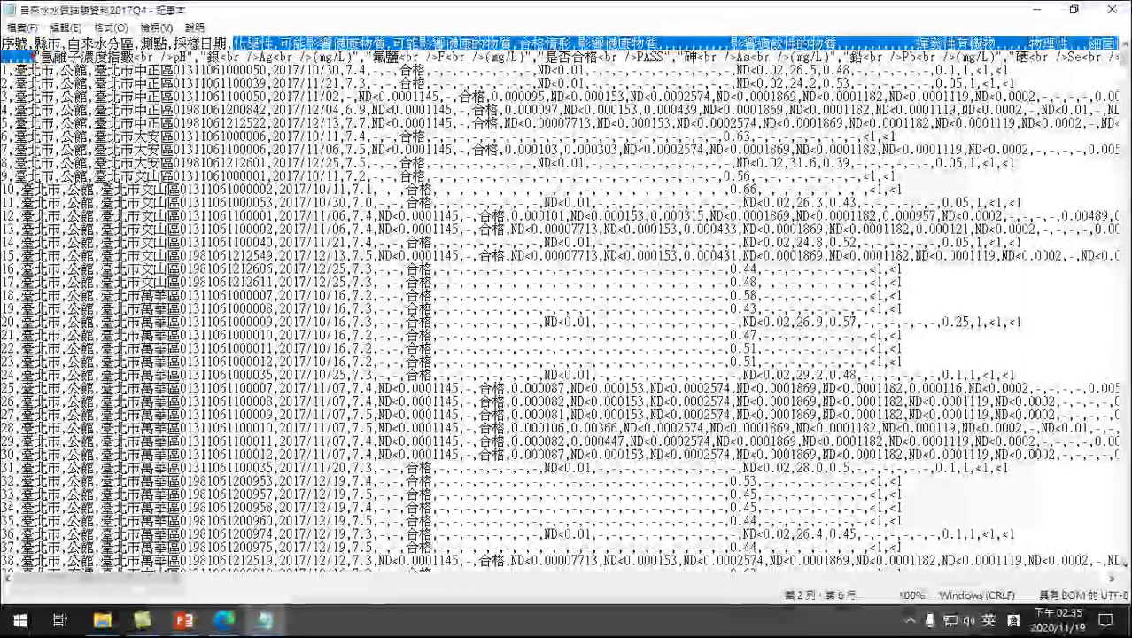
{"action": "key", "text": "shift"}
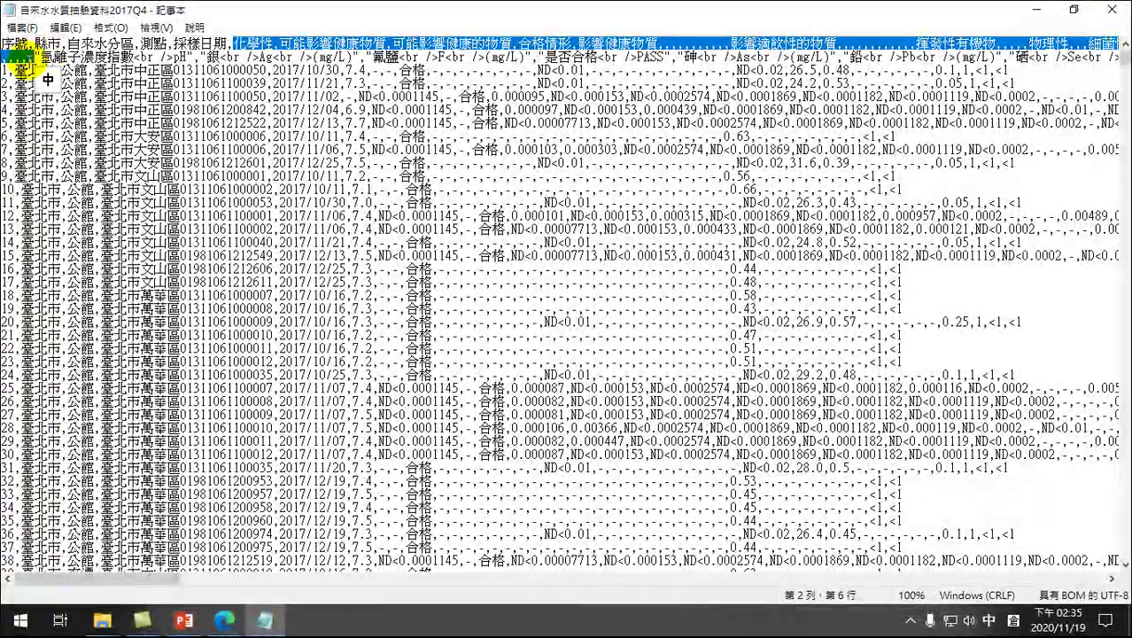
{"action": "key", "text": "Delete"}
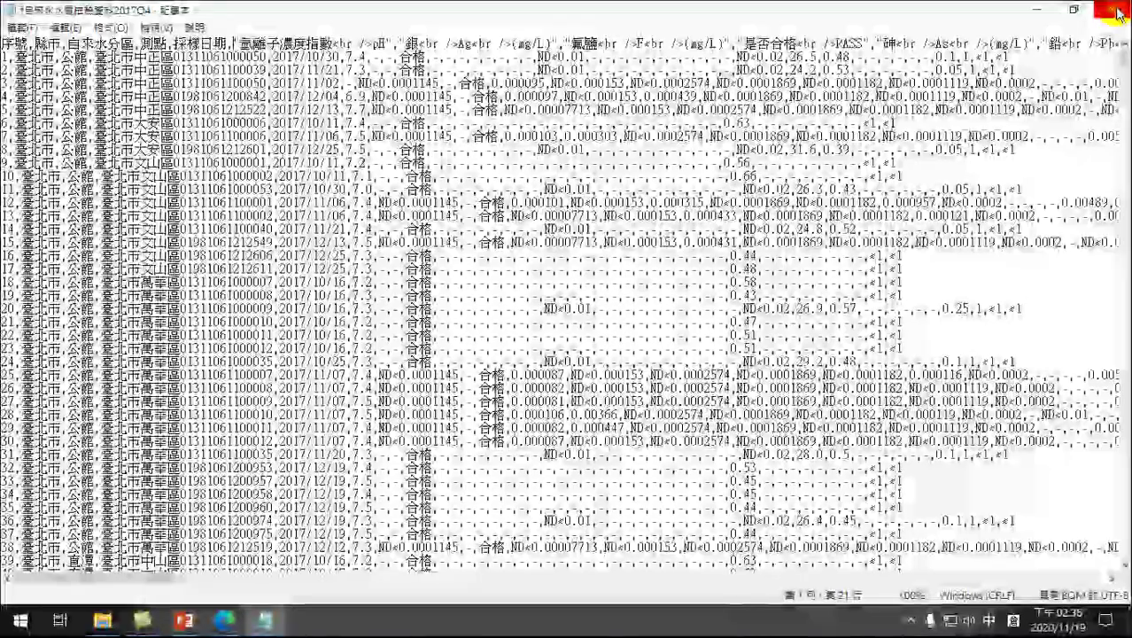
{"action": "left_click", "coordinate": [1118, 13]}
{"action": "left_click", "coordinate": [478, 326]}
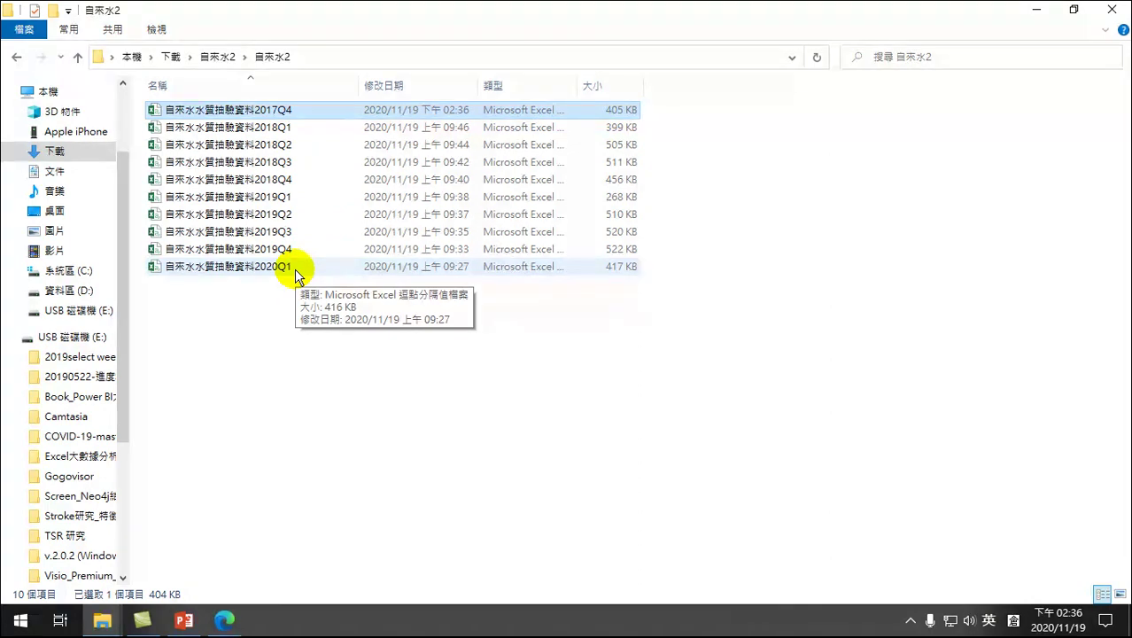
Step: Minimize both Explorer windows and launch Power BI Desktop from its desktop shortcut
{"action": "left_click", "coordinate": [1038, 9]}
{"action": "left_click", "coordinate": [1038, 9]}
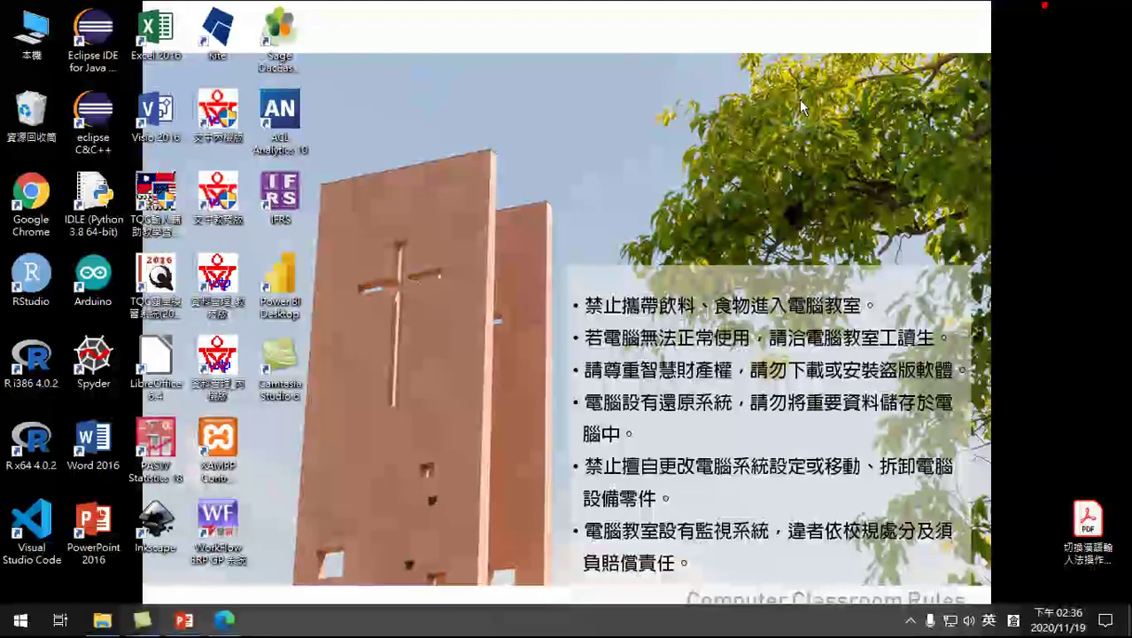
{"action": "double_click", "coordinate": [281, 281]}
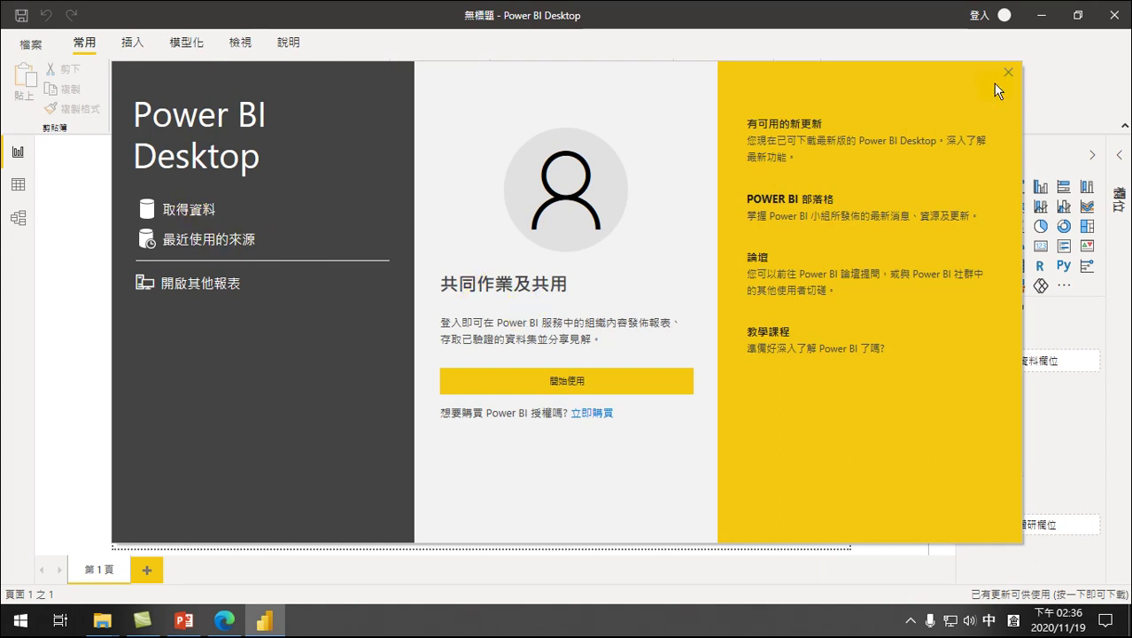
Step: Dismiss the welcome screen and choose the 檔案 > 資料夾 data source connector
{"action": "left_click", "coordinate": [1006, 75]}
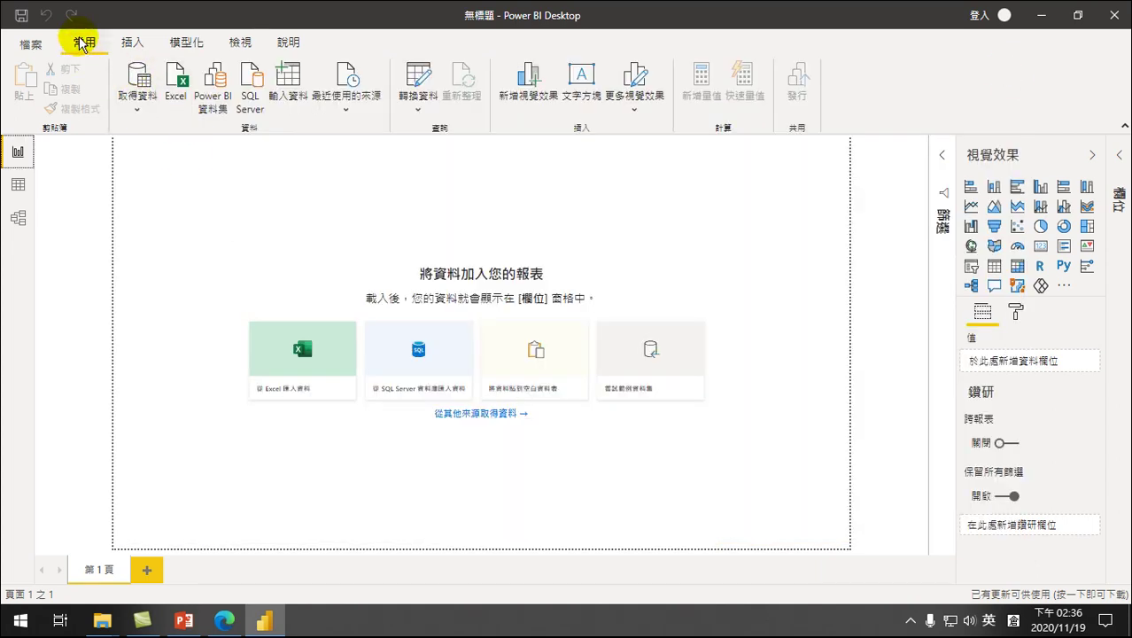
{"action": "left_click", "coordinate": [136, 96]}
{"action": "left_click", "coordinate": [139, 80]}
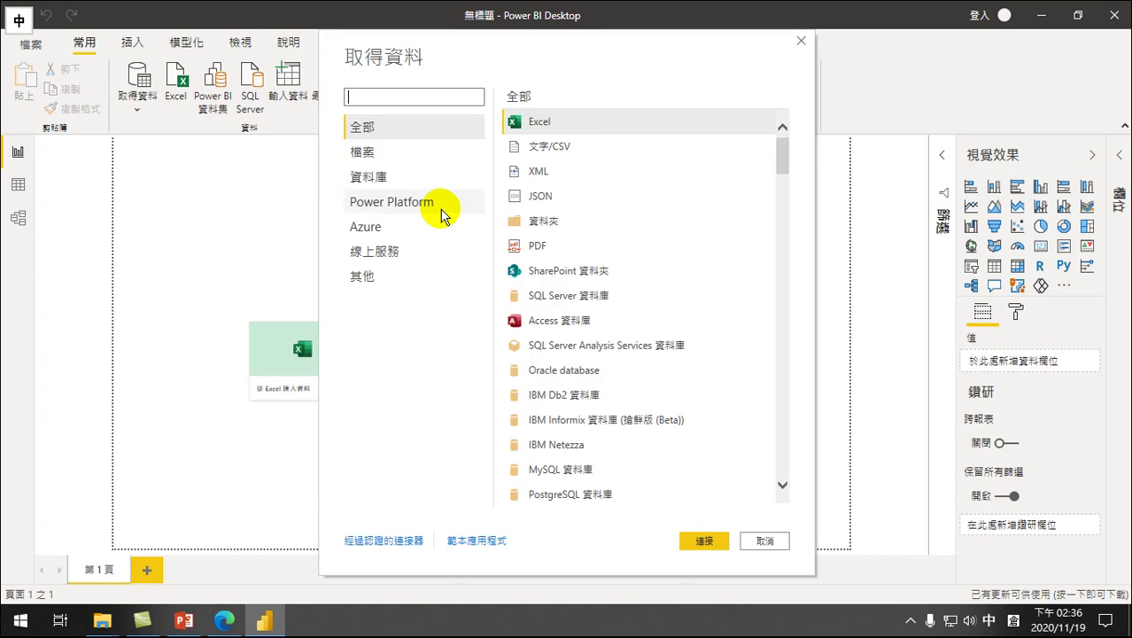
{"action": "left_click", "coordinate": [362, 152]}
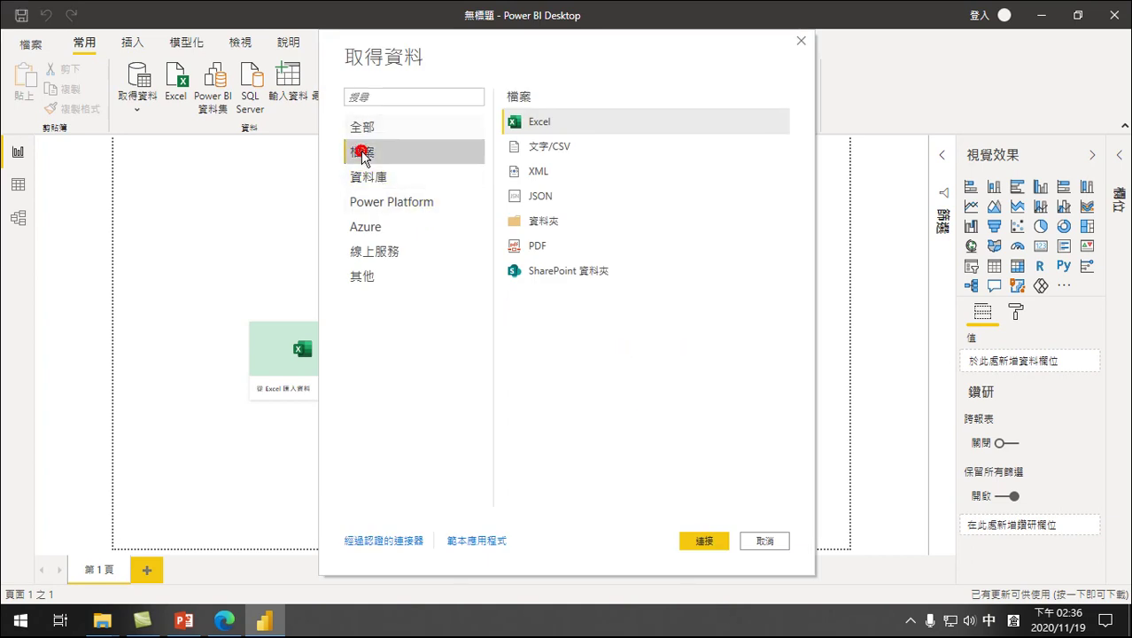
{"action": "left_click", "coordinate": [539, 223]}
{"action": "left_click", "coordinate": [704, 542]}
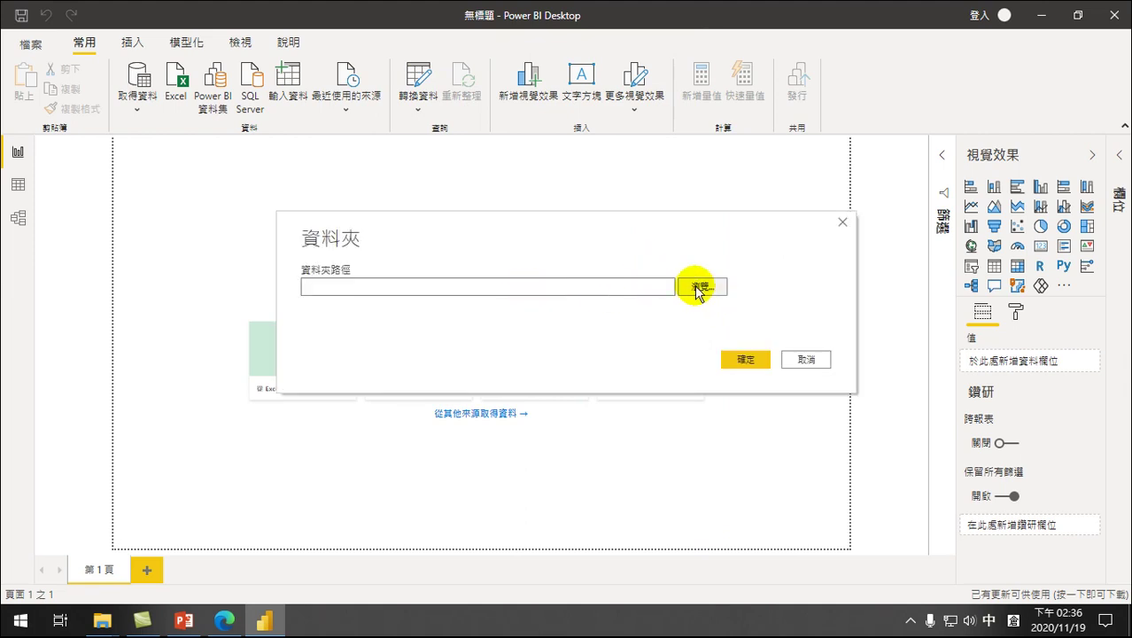
Step: Browse to Downloads\自來水2\自來水2 and confirm the folder path
{"action": "left_click", "coordinate": [699, 287]}
{"action": "double_click", "coordinate": [467, 271]}
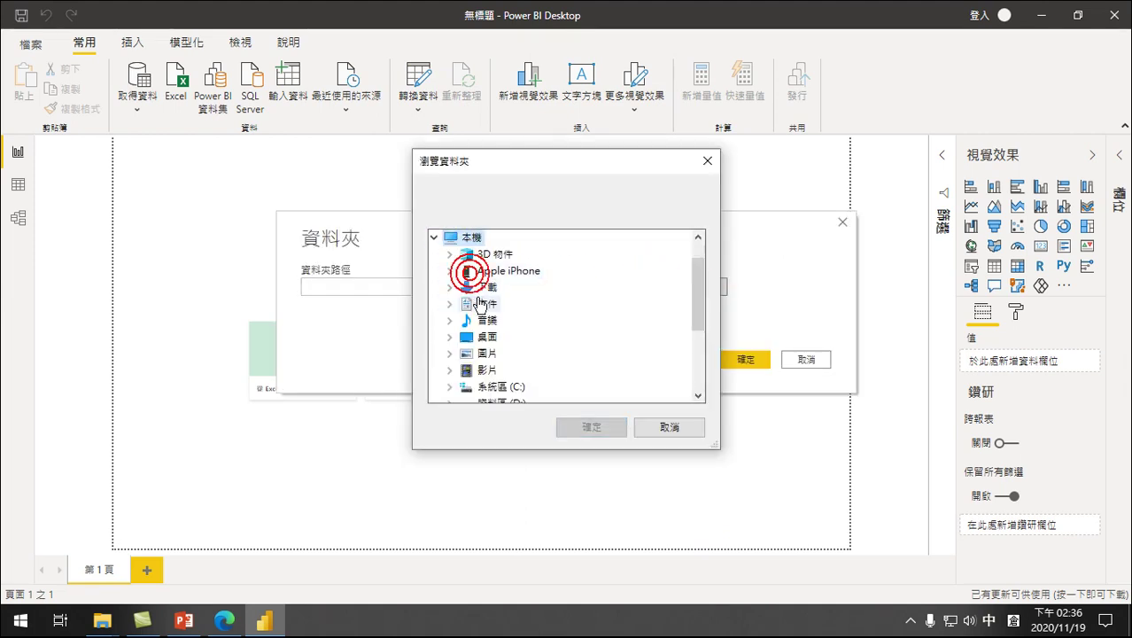
{"action": "double_click", "coordinate": [480, 285]}
{"action": "left_click", "coordinate": [518, 338]}
{"action": "left_click", "coordinate": [526, 354]}
{"action": "left_click", "coordinate": [589, 426]}
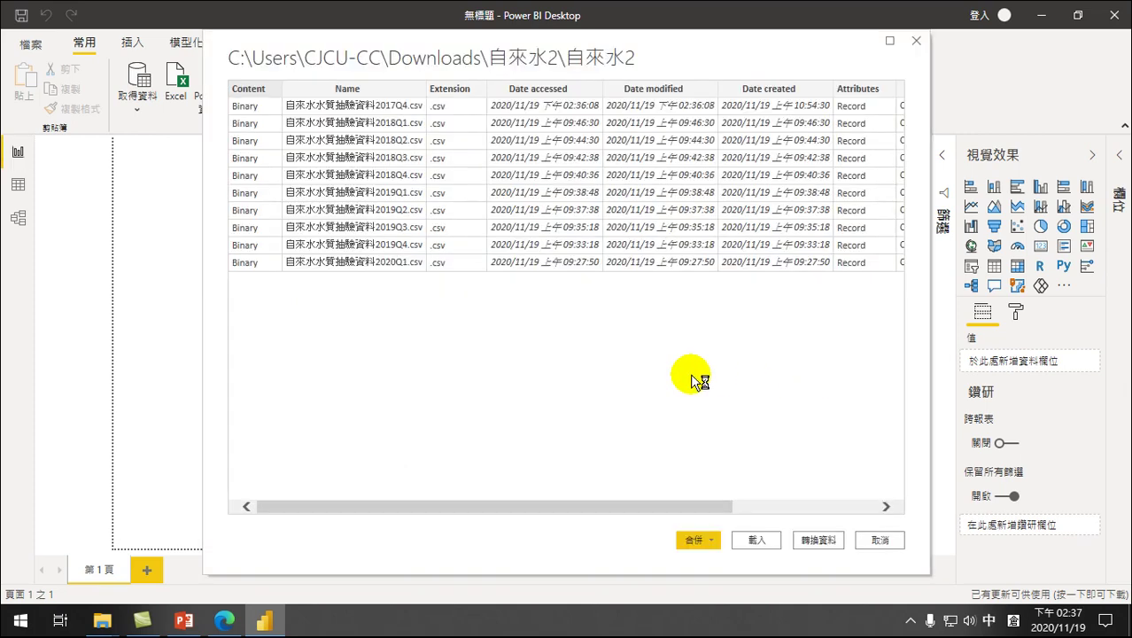
Step: Choose 合併並載入 from the 合併 dropdown
{"action": "left_click", "coordinate": [711, 540]}
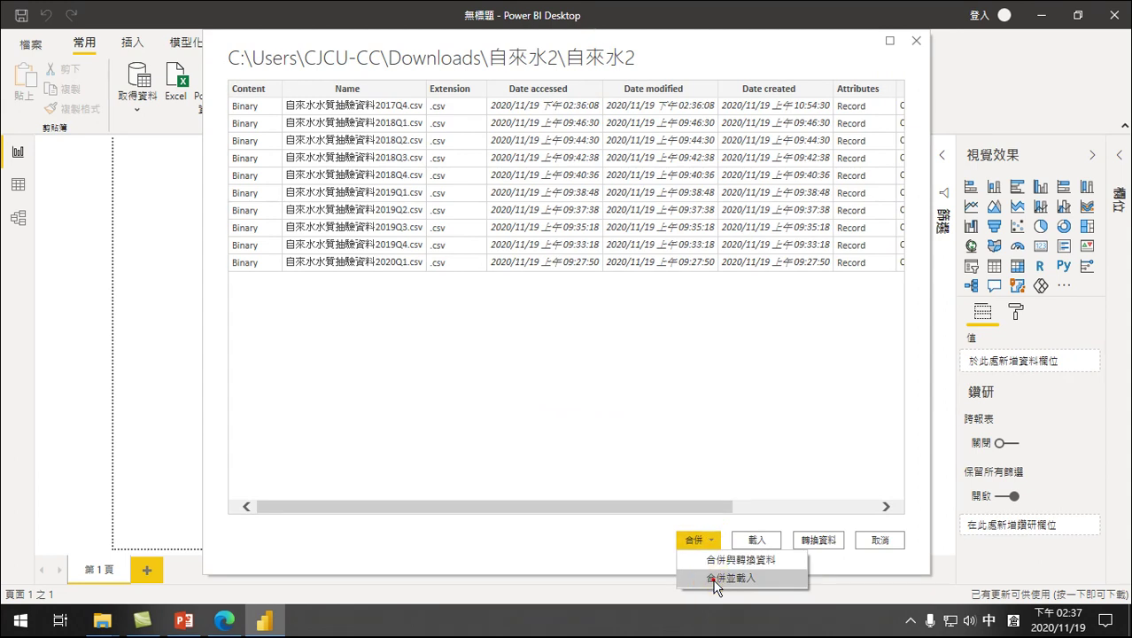
{"action": "left_click", "coordinate": [715, 579]}
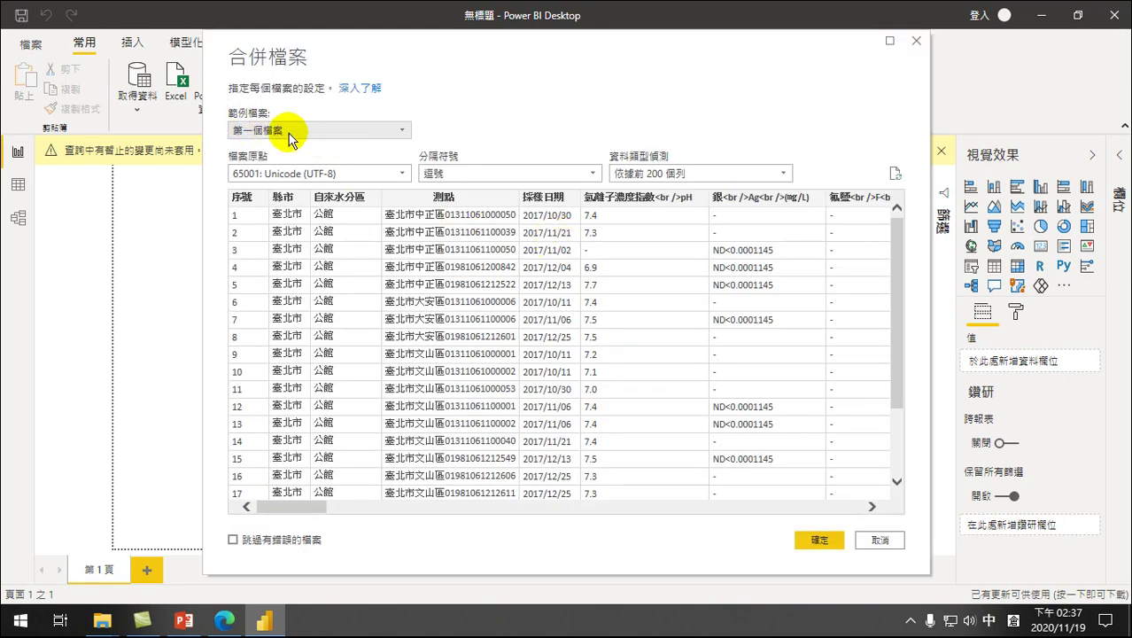
Step: Set 範例檔案 to 自來水水質抽驗資料2017Q4.csv after previewing 2018Q1, and confirm the combine
{"action": "left_click", "coordinate": [406, 131]}
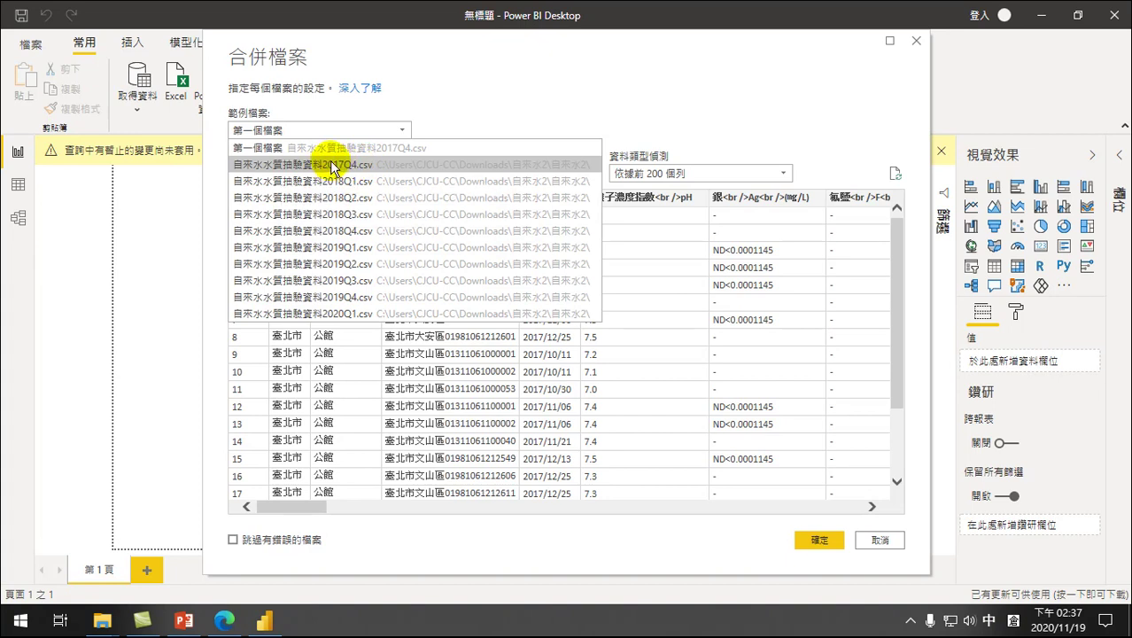
{"action": "left_click", "coordinate": [476, 91]}
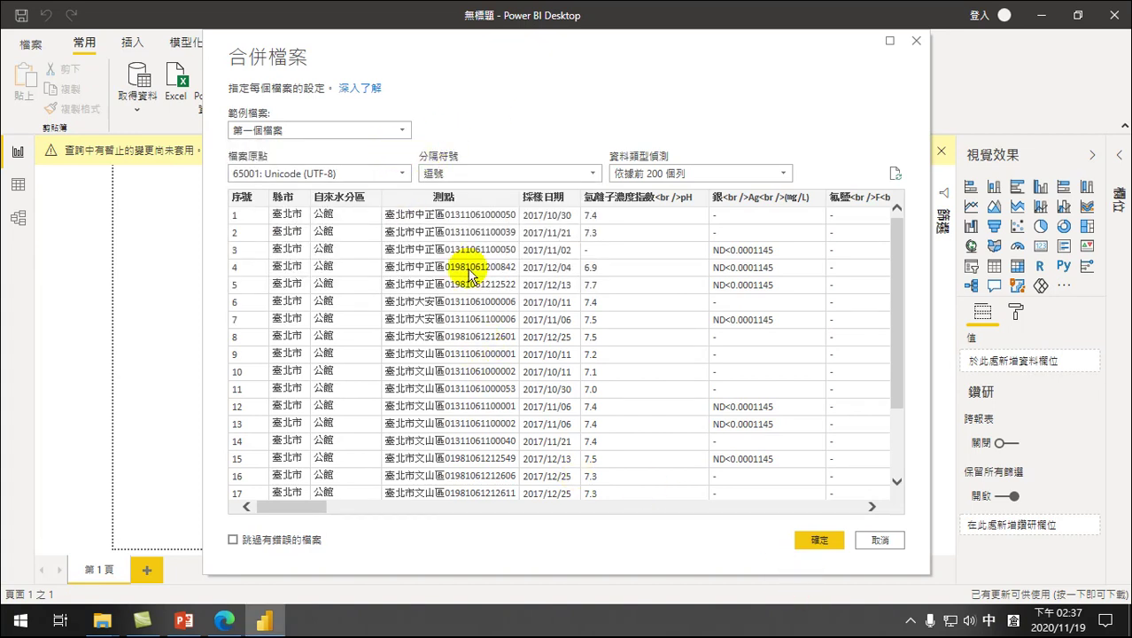
{"action": "left_click", "coordinate": [403, 130]}
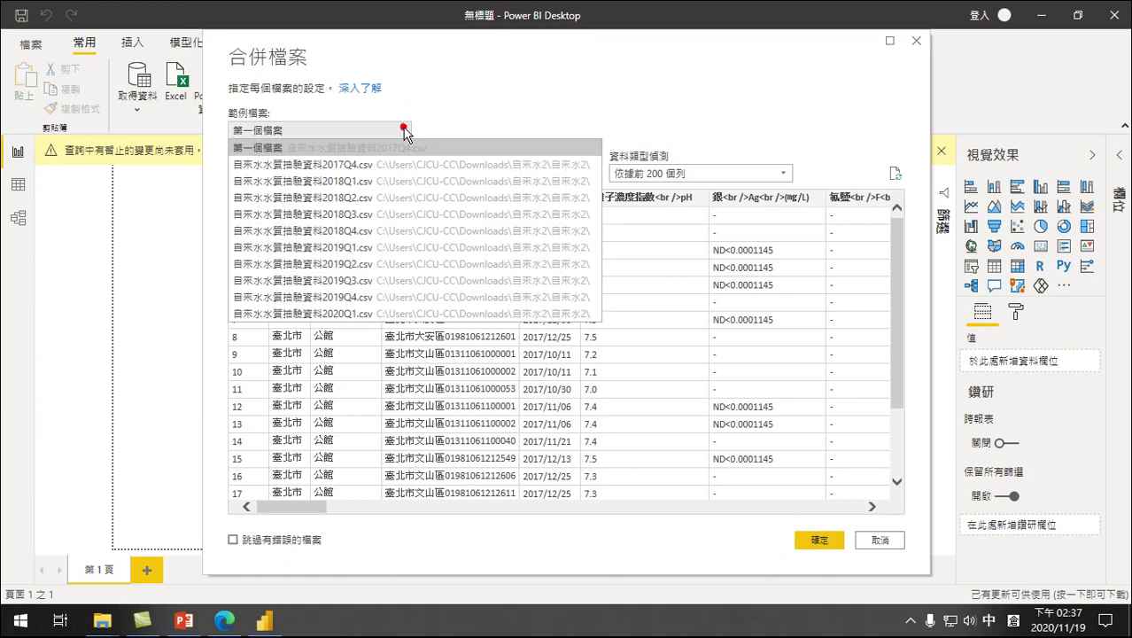
{"action": "left_click", "coordinate": [310, 165]}
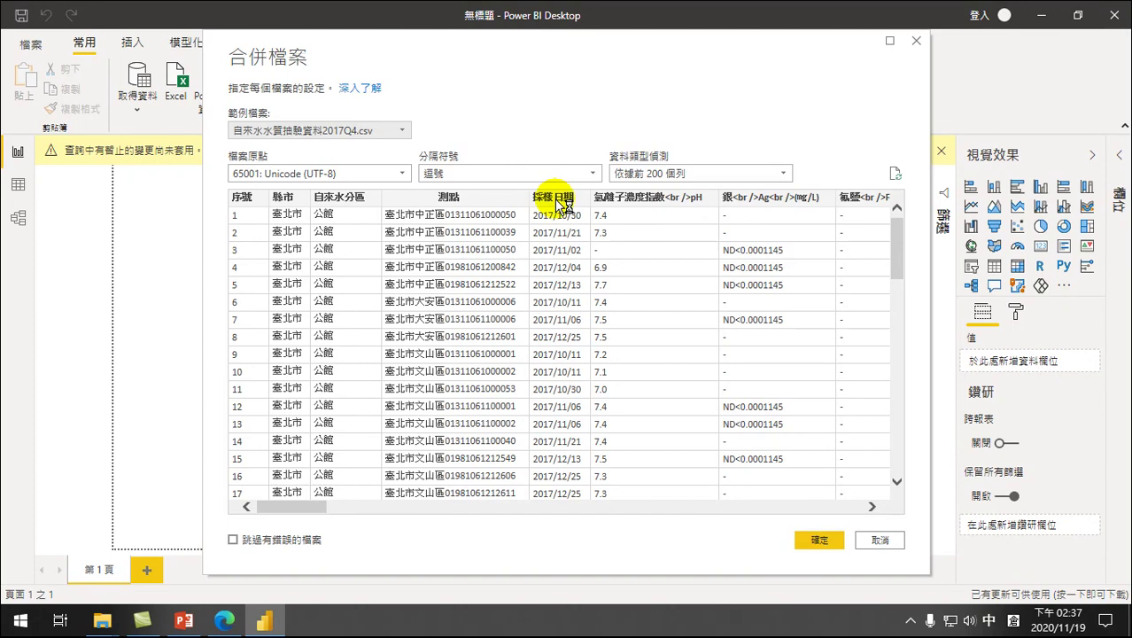
{"action": "left_click", "coordinate": [402, 131]}
{"action": "left_click", "coordinate": [360, 179]}
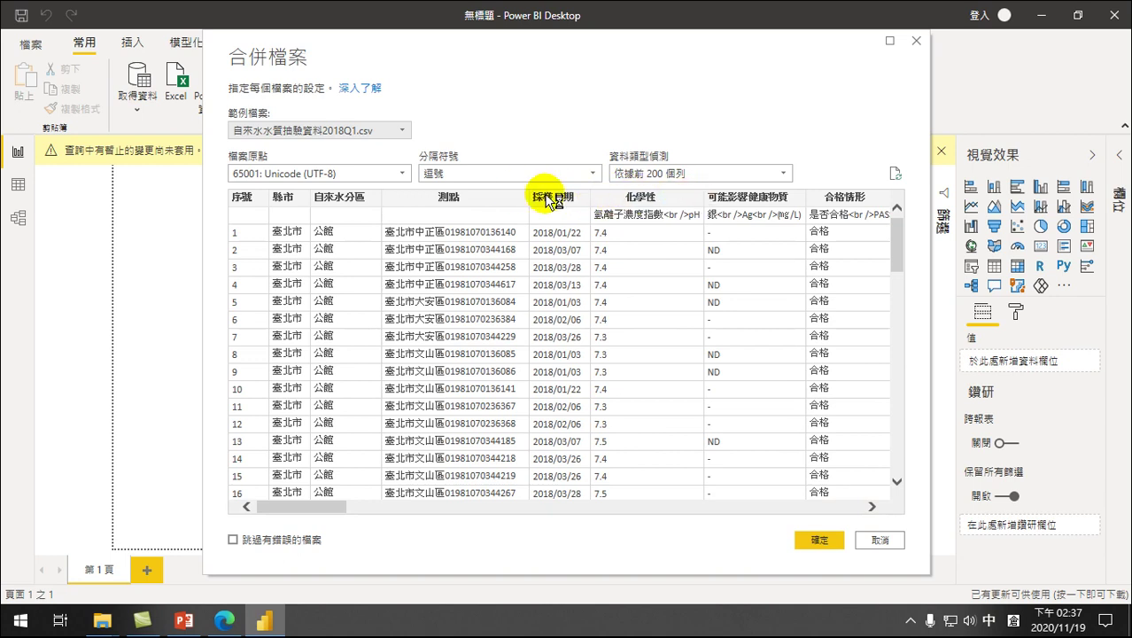
{"action": "left_click", "coordinate": [402, 130]}
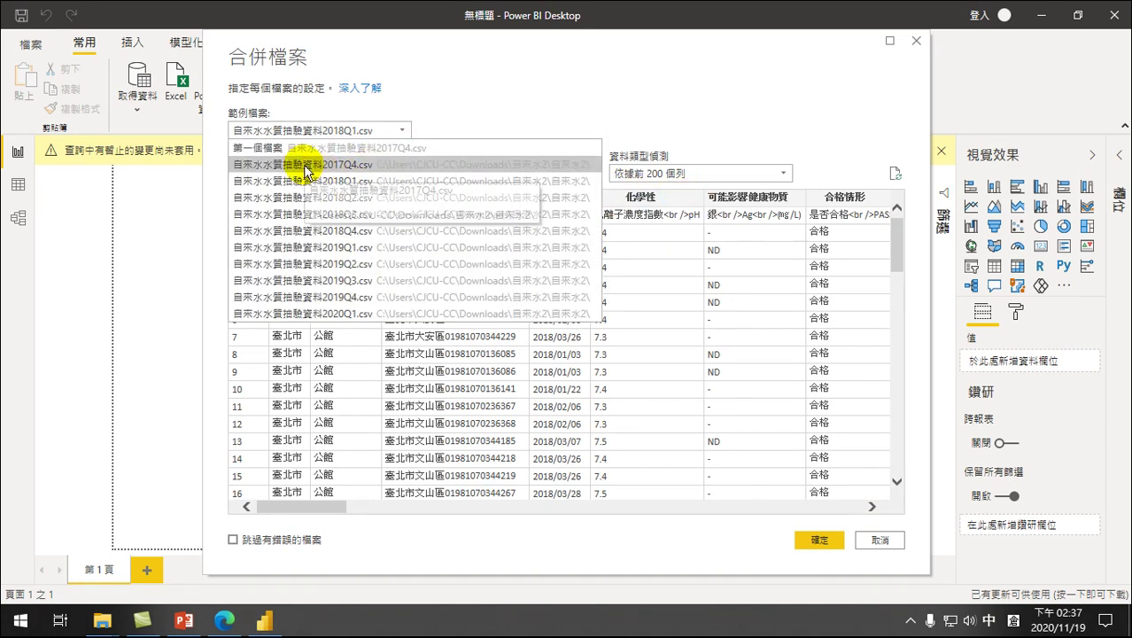
{"action": "left_click", "coordinate": [306, 165]}
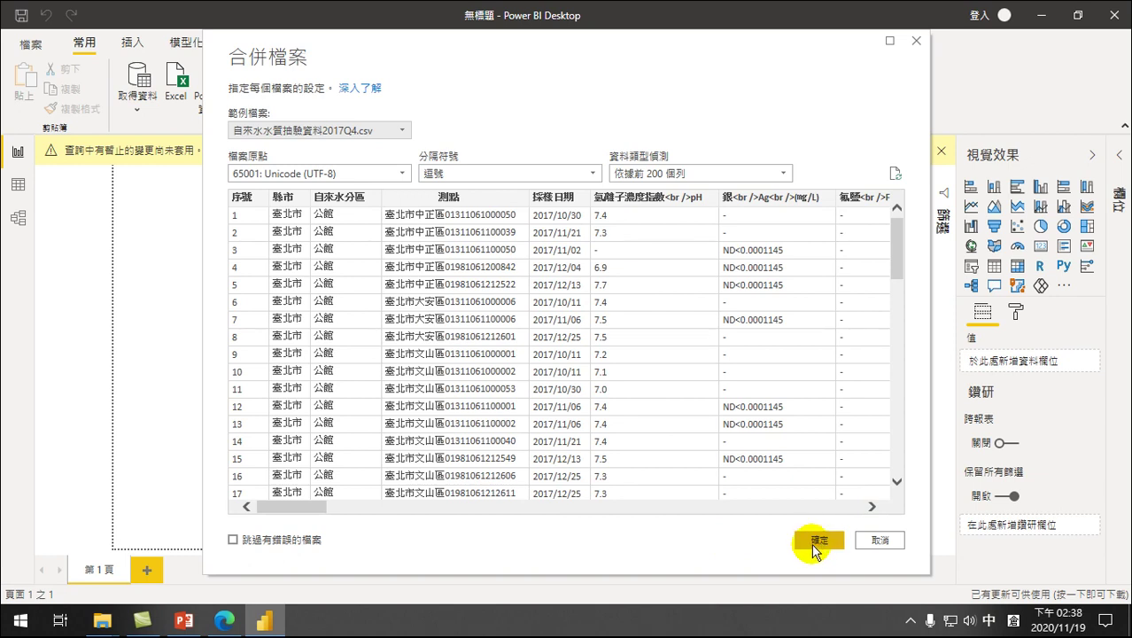
{"action": "left_click", "coordinate": [817, 542]}
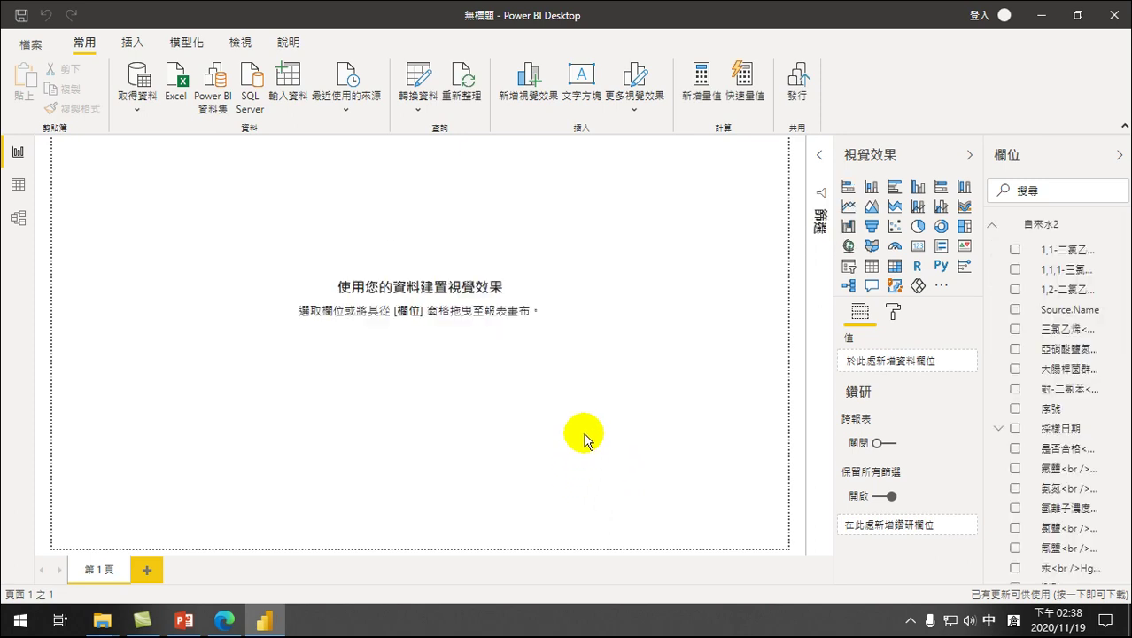
Step: Review the loaded fields, then browse the 25,910-row 自來水2 table in Data view
{"action": "scroll", "coordinate": [1074, 381], "scroll_direction": "down", "scroll_amount": 8}
{"action": "scroll", "coordinate": [1071, 452], "scroll_direction": "down", "scroll_amount": 2}
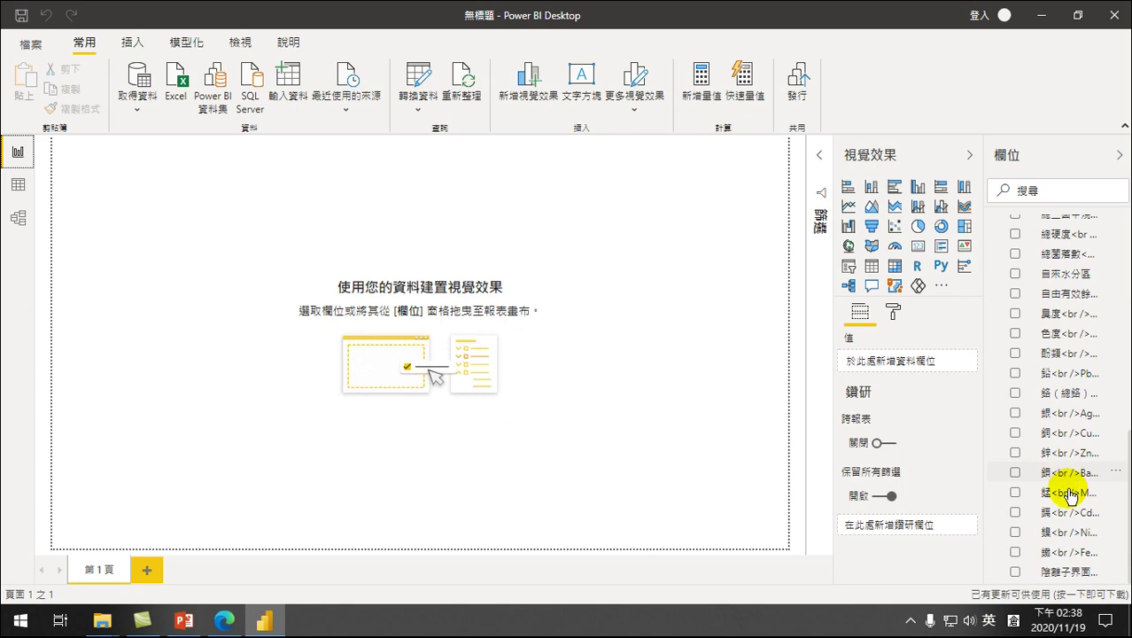
{"action": "scroll", "coordinate": [1070, 513], "scroll_direction": "up", "scroll_amount": 10}
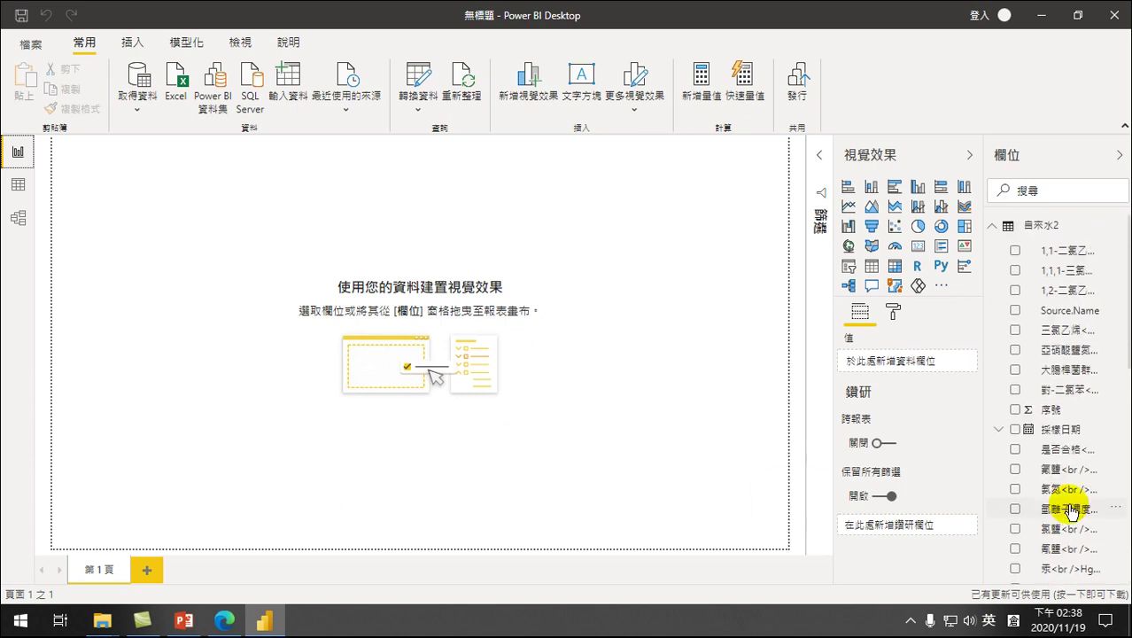
{"action": "left_click", "coordinate": [14, 187]}
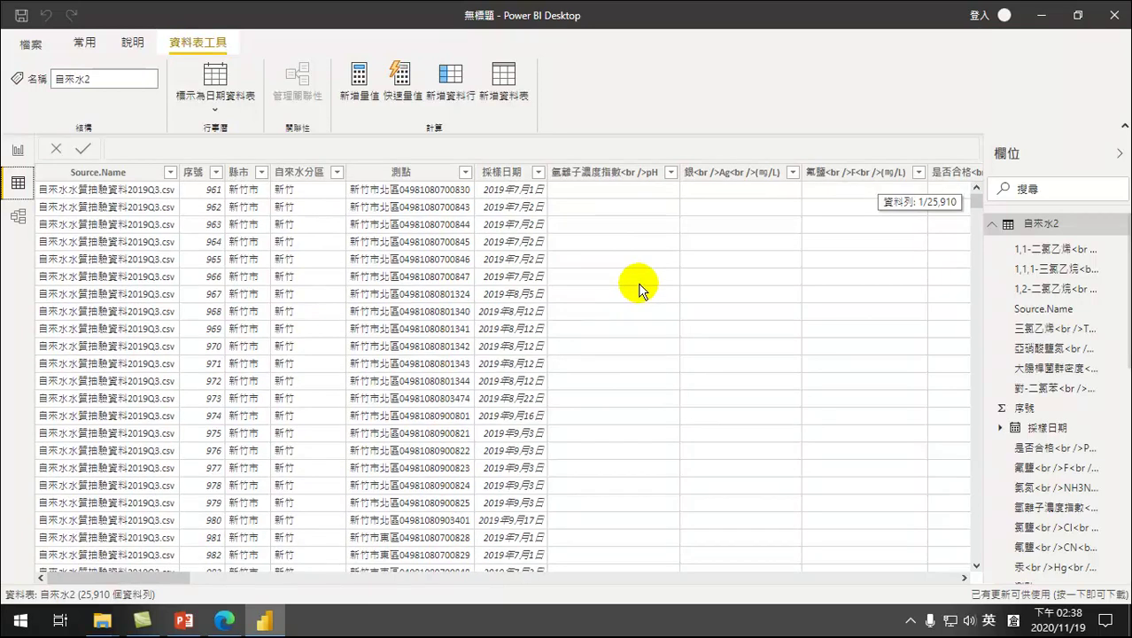
{"action": "left_click_drag", "start_coordinate": [132, 577], "coordinate": [53, 620]}
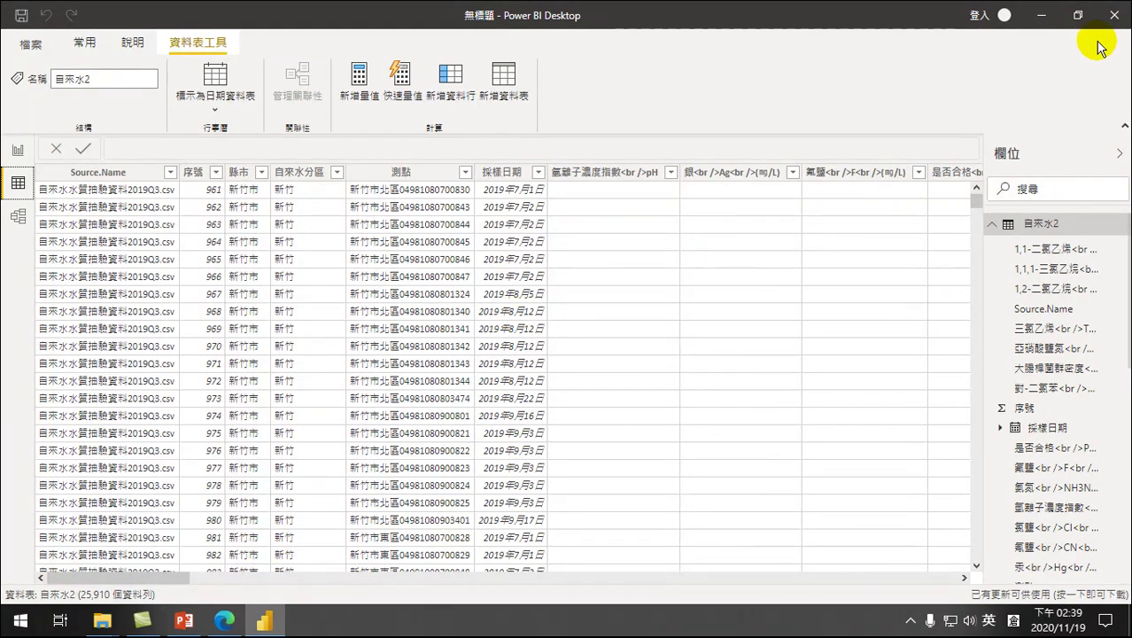
Step: Open the 2018Q1 CSV from the 自來水2 folder in Notepad
{"action": "left_click", "coordinate": [1044, 15]}
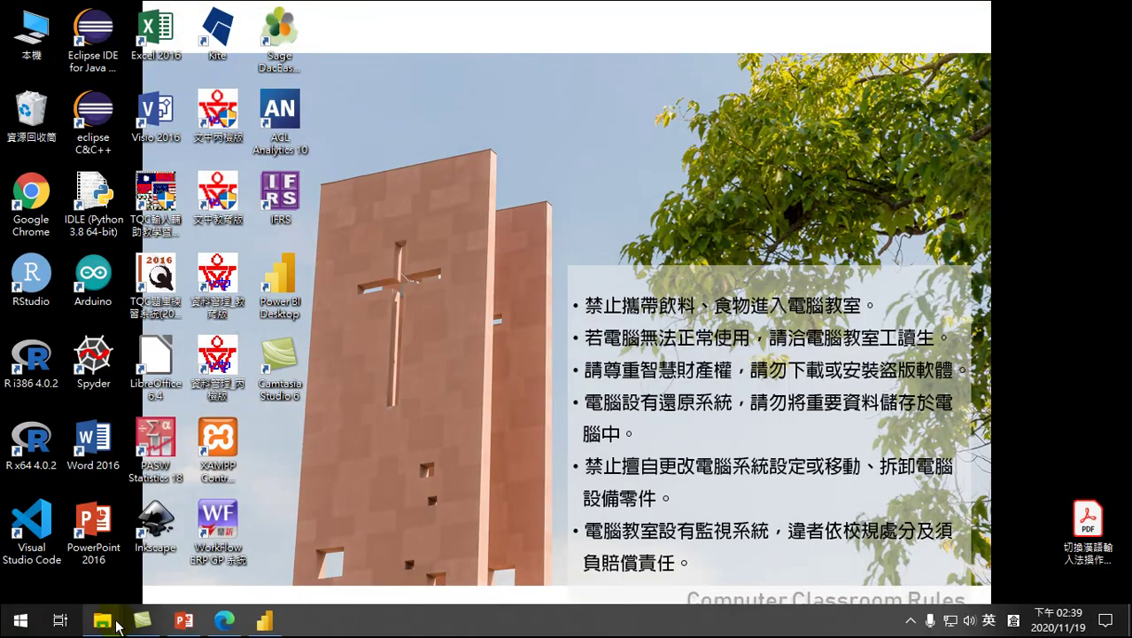
{"action": "left_click", "coordinate": [118, 625]}
{"action": "left_click", "coordinate": [228, 523]}
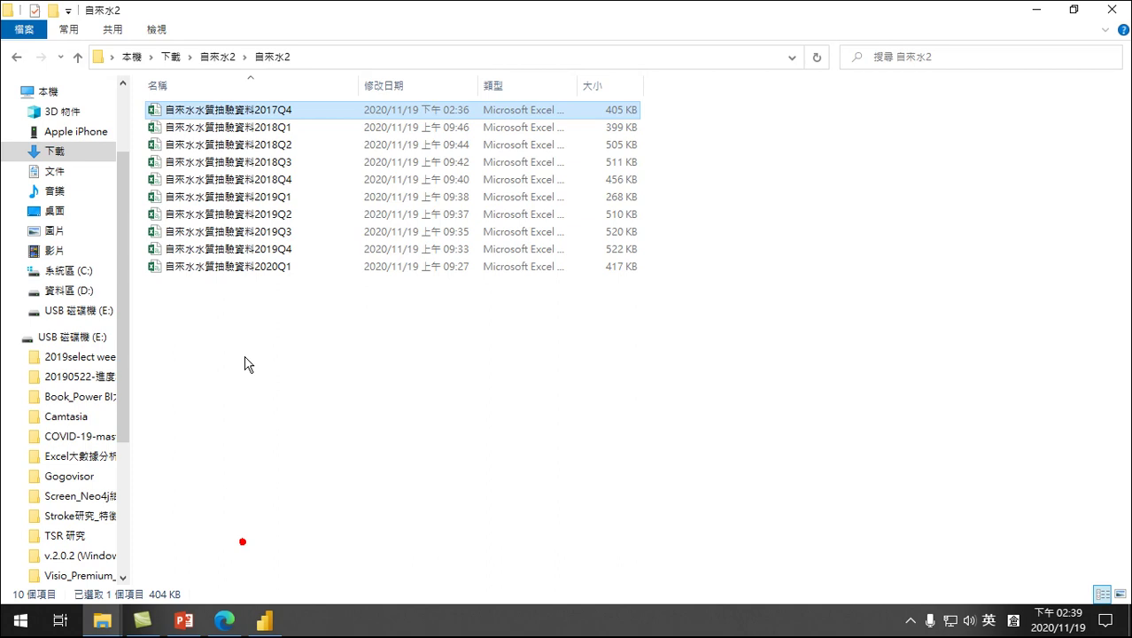
{"action": "left_click", "coordinate": [233, 129]}
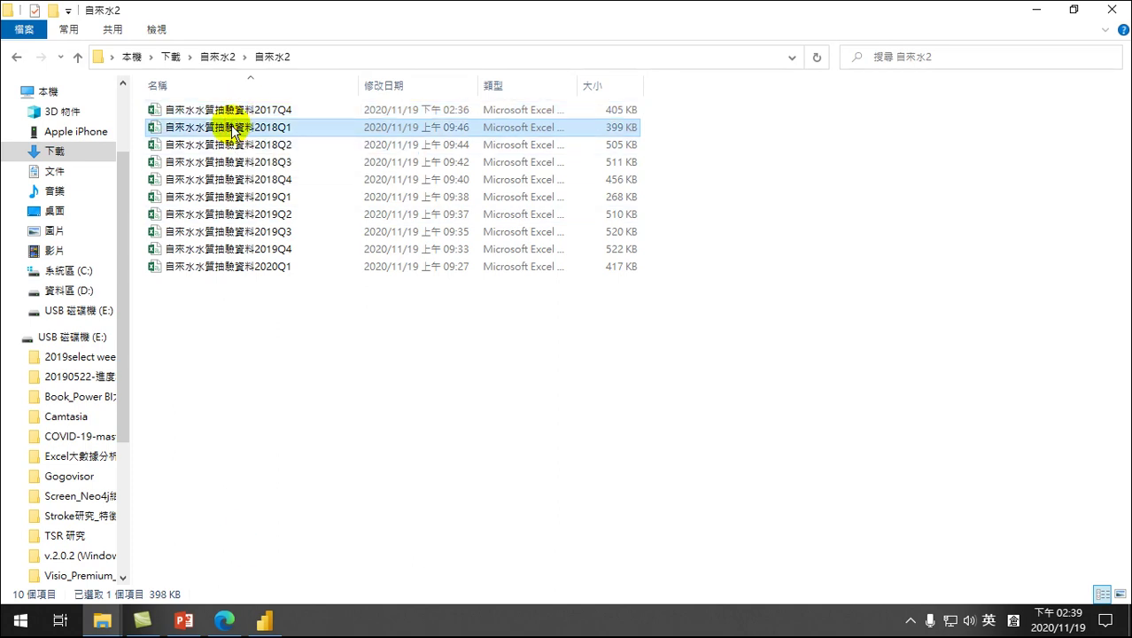
{"action": "right_click", "coordinate": [233, 129]}
{"action": "mouse_move", "coordinate": [275, 269]}
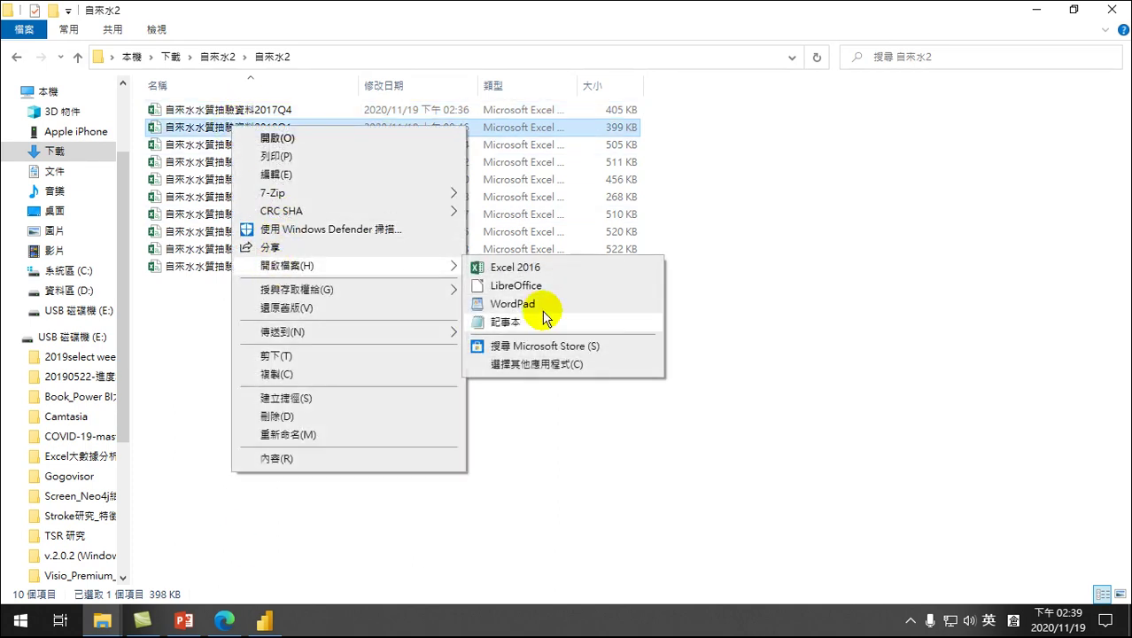
{"action": "left_click", "coordinate": [544, 318]}
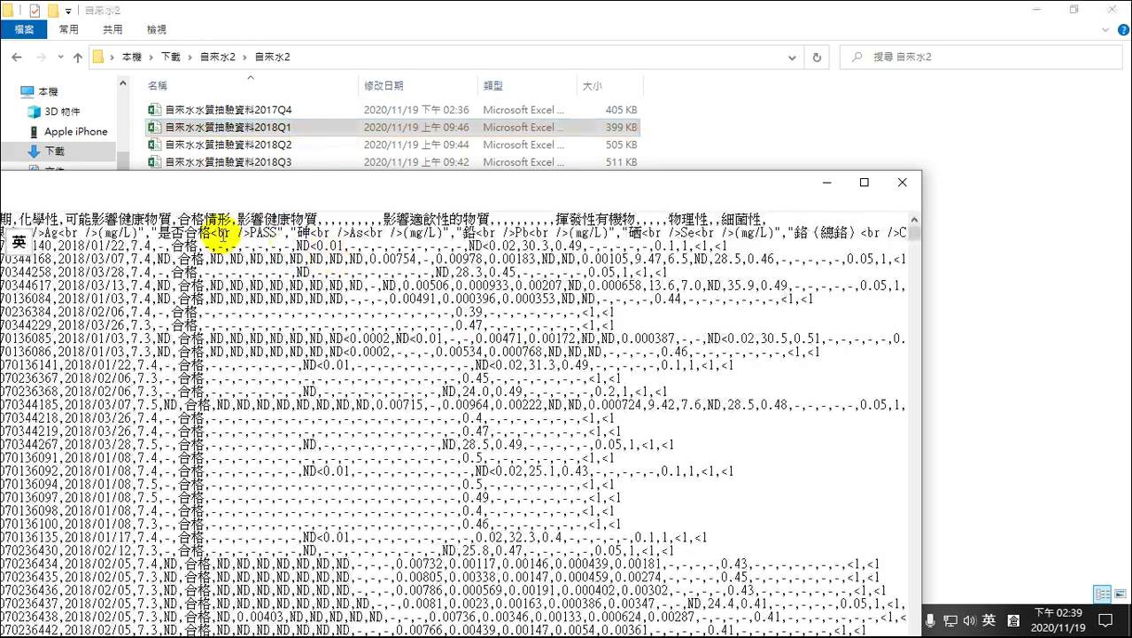
Step: Delete the extra header text in 2018Q1, then close it without saving
{"action": "left_click_drag", "start_coordinate": [228, 181], "coordinate": [523, 162]}
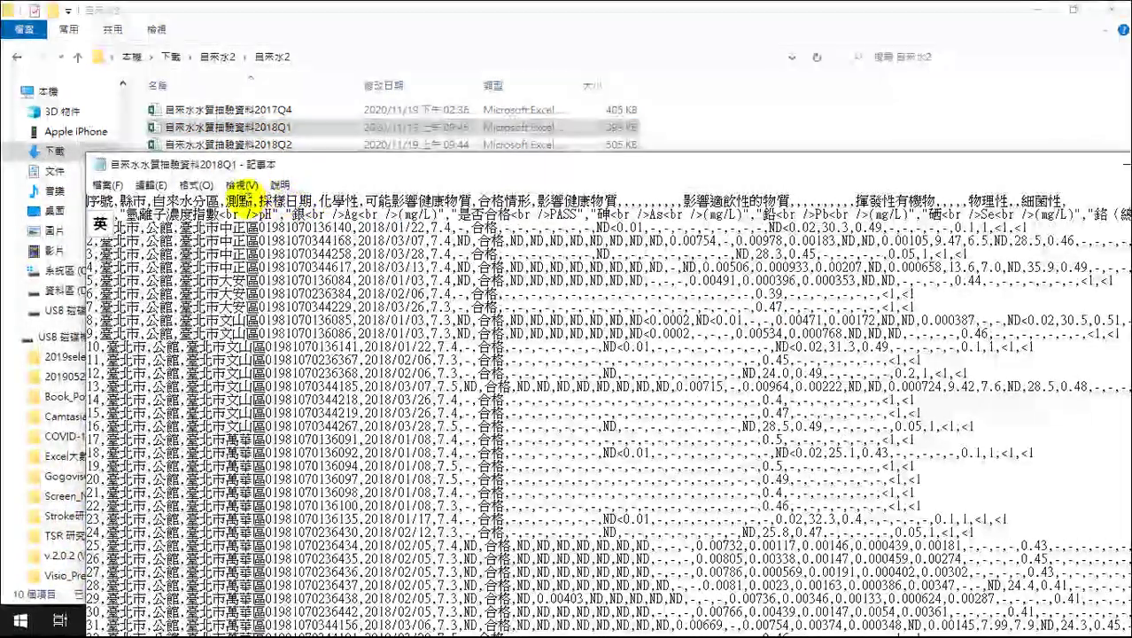
{"action": "left_click_drag", "start_coordinate": [319, 200], "coordinate": [113, 217]}
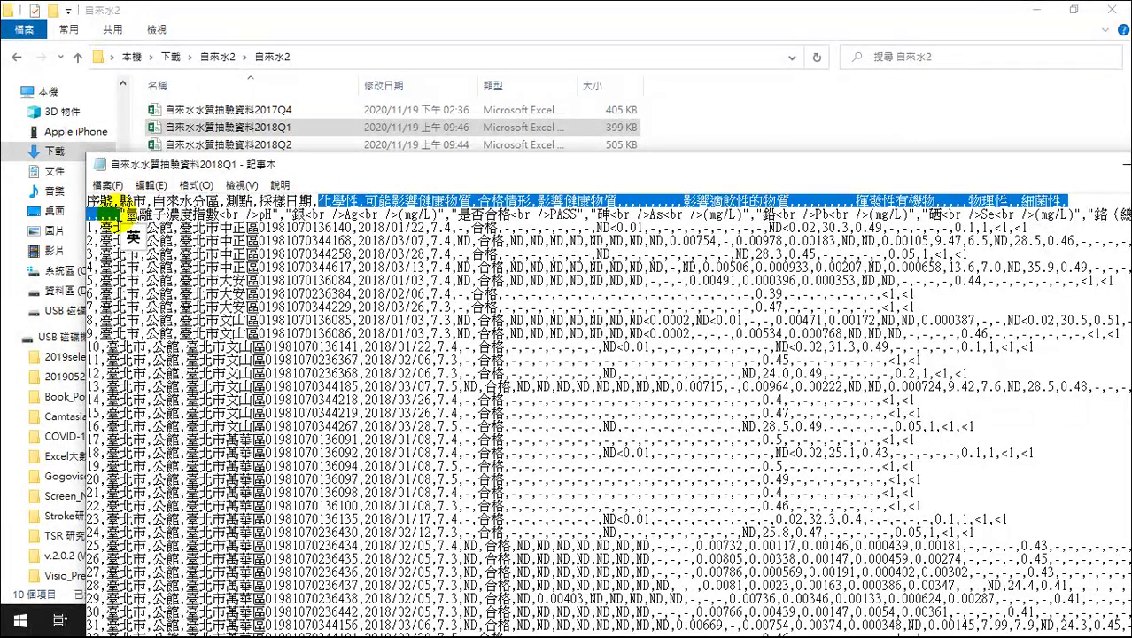
{"action": "key", "text": "Delete"}
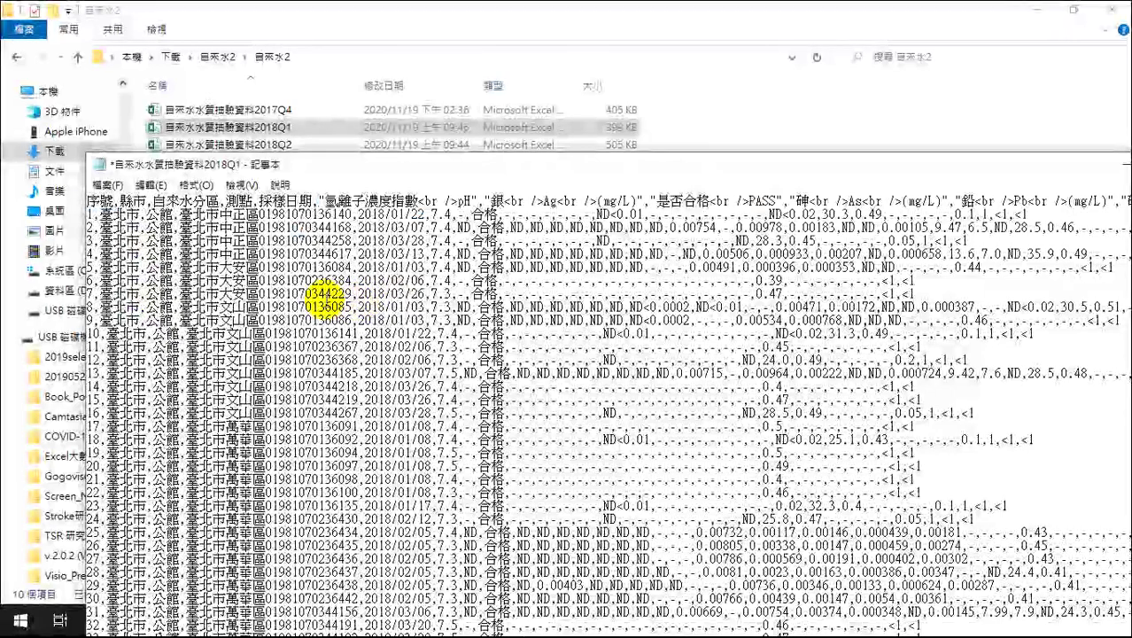
{"action": "left_click_drag", "start_coordinate": [803, 161], "coordinate": [454, 106]}
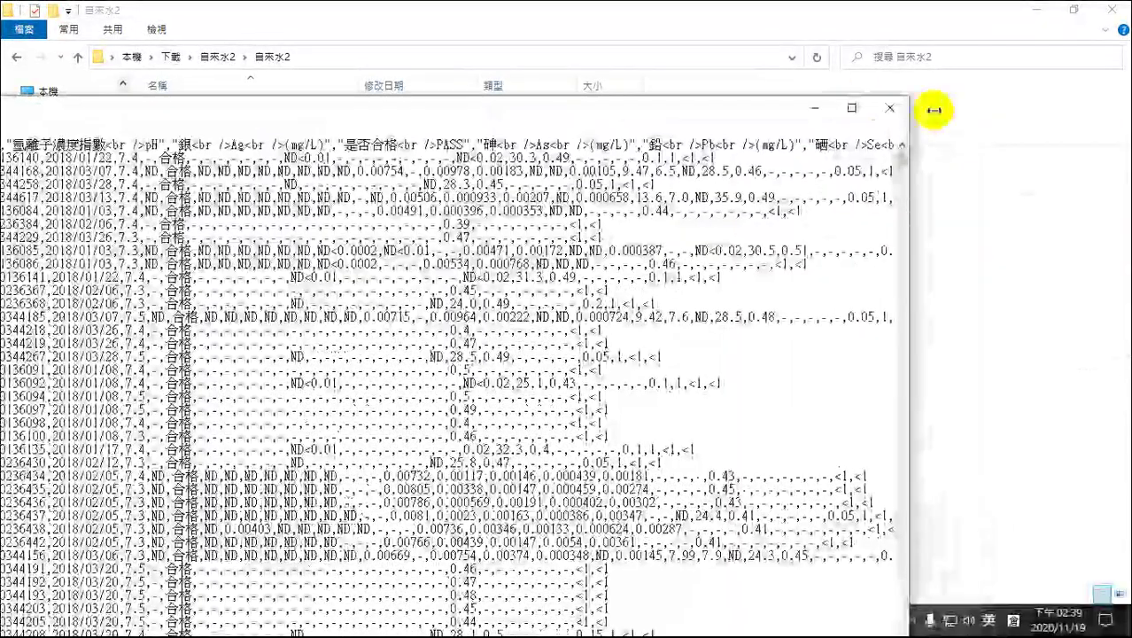
{"action": "left_click", "coordinate": [889, 107]}
{"action": "left_click", "coordinate": [509, 327]}
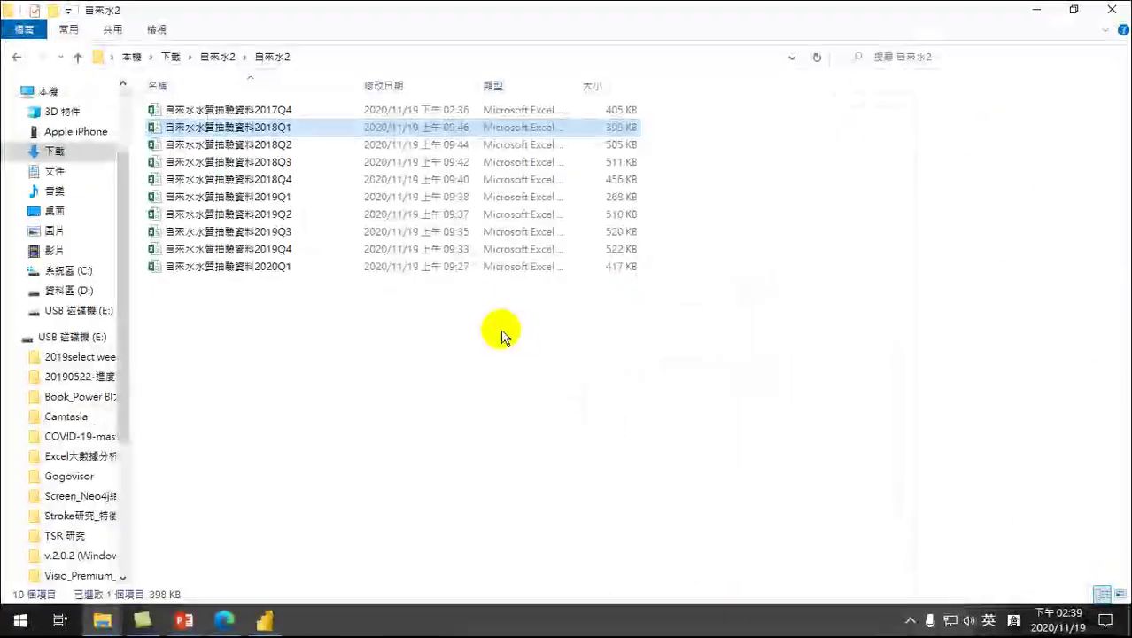
Step: Open 2018Q2 in Notepad, remove the 化學性 category header text, and save the file
{"action": "right_click", "coordinate": [254, 145]}
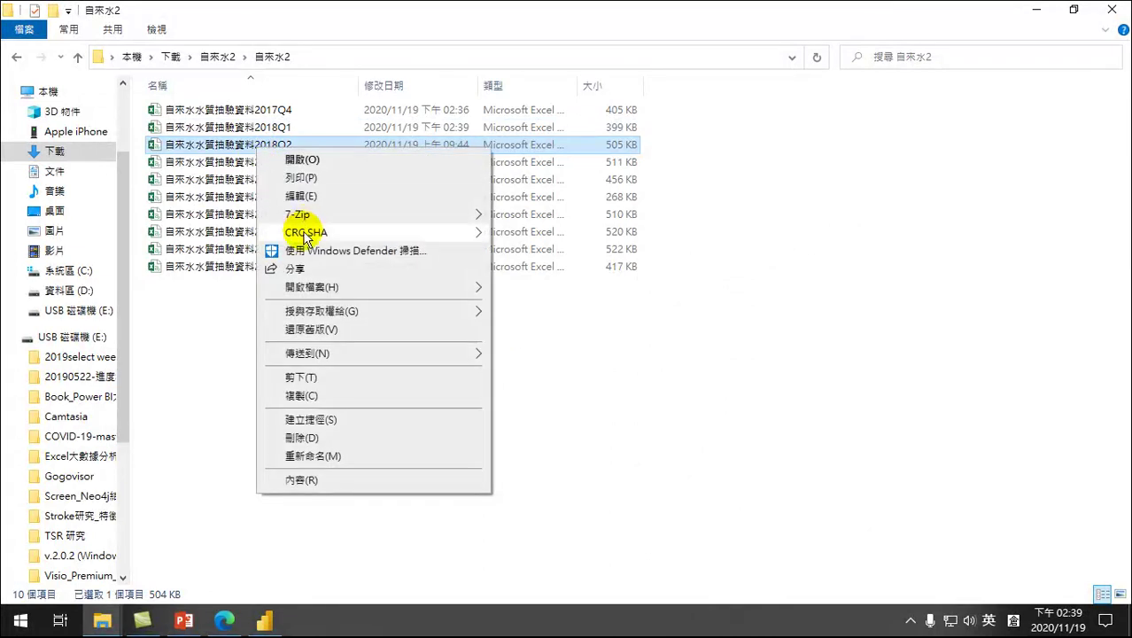
{"action": "left_click", "coordinate": [298, 288]}
{"action": "left_click", "coordinate": [523, 338]}
{"action": "left_click_drag", "start_coordinate": [252, 120], "coordinate": [510, 151]}
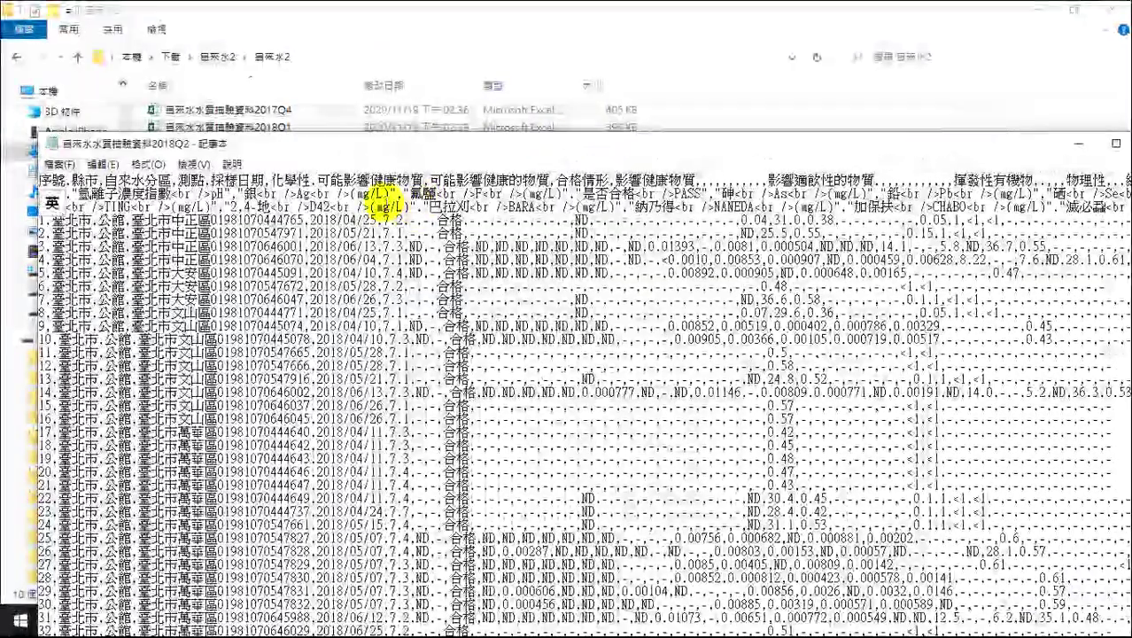
{"action": "double_click", "coordinate": [270, 178]}
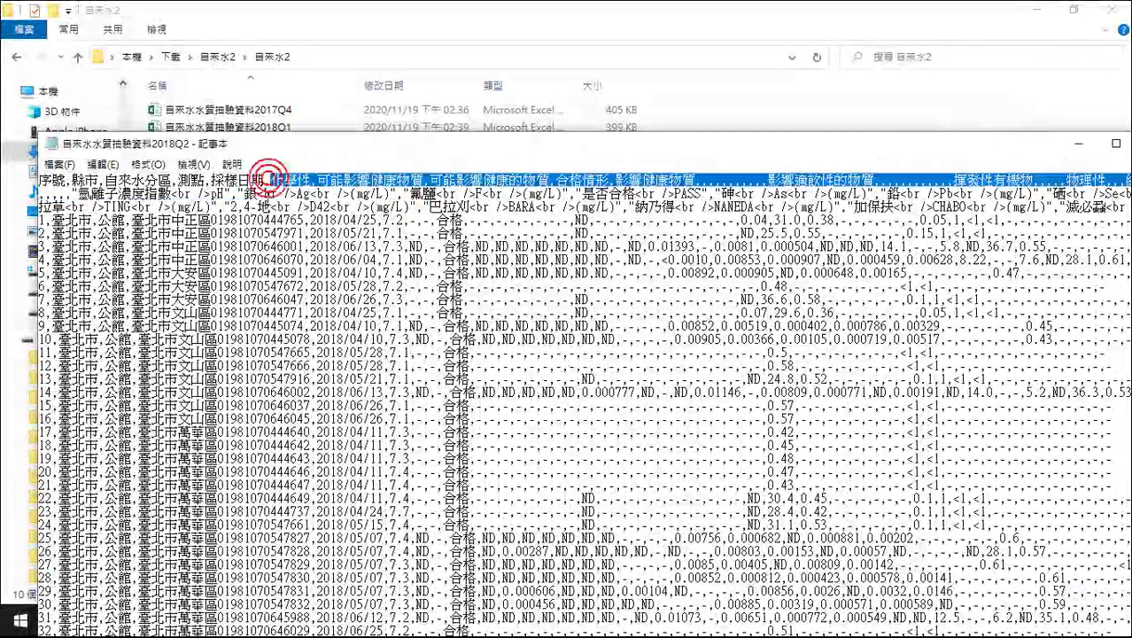
{"action": "mouse_move", "coordinate": [135, 190]}
{"action": "left_mouse_down"}
{"action": "mouse_move", "coordinate": [202, 197]}
{"action": "mouse_move", "coordinate": [140, 190]}
{"action": "left_mouse_up"}
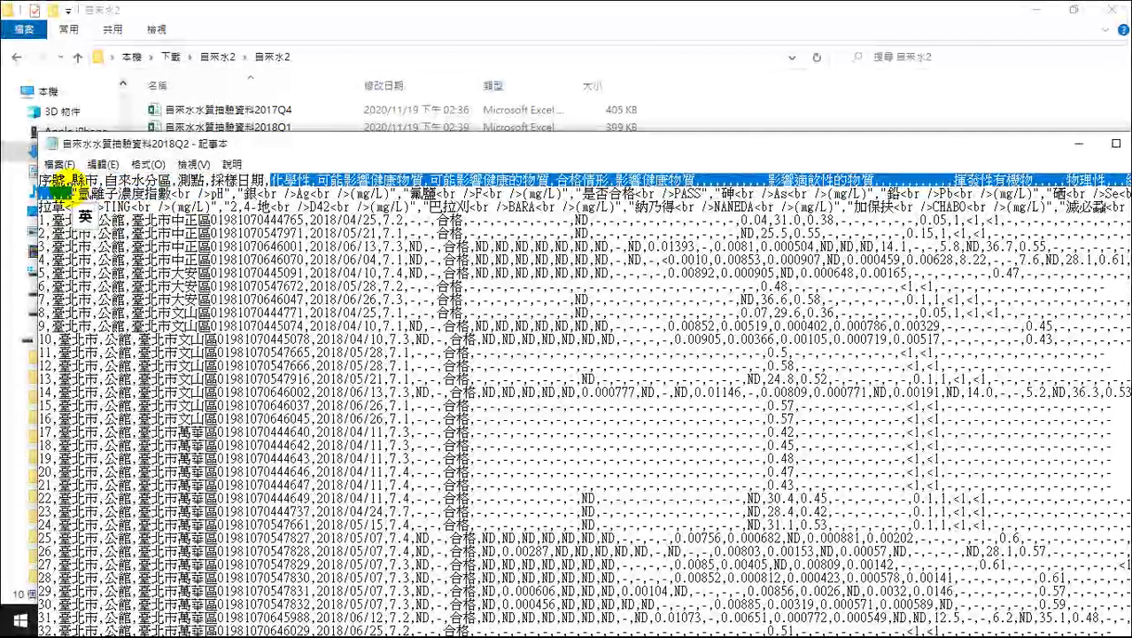
{"action": "left_click", "coordinate": [115, 245]}
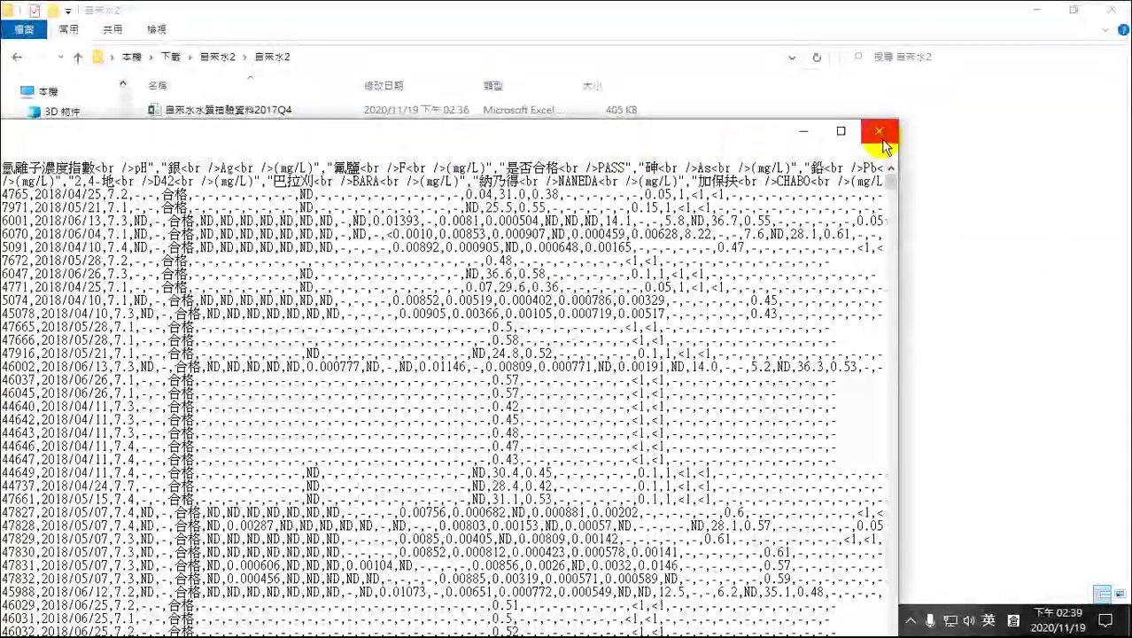
{"action": "left_click", "coordinate": [877, 132]}
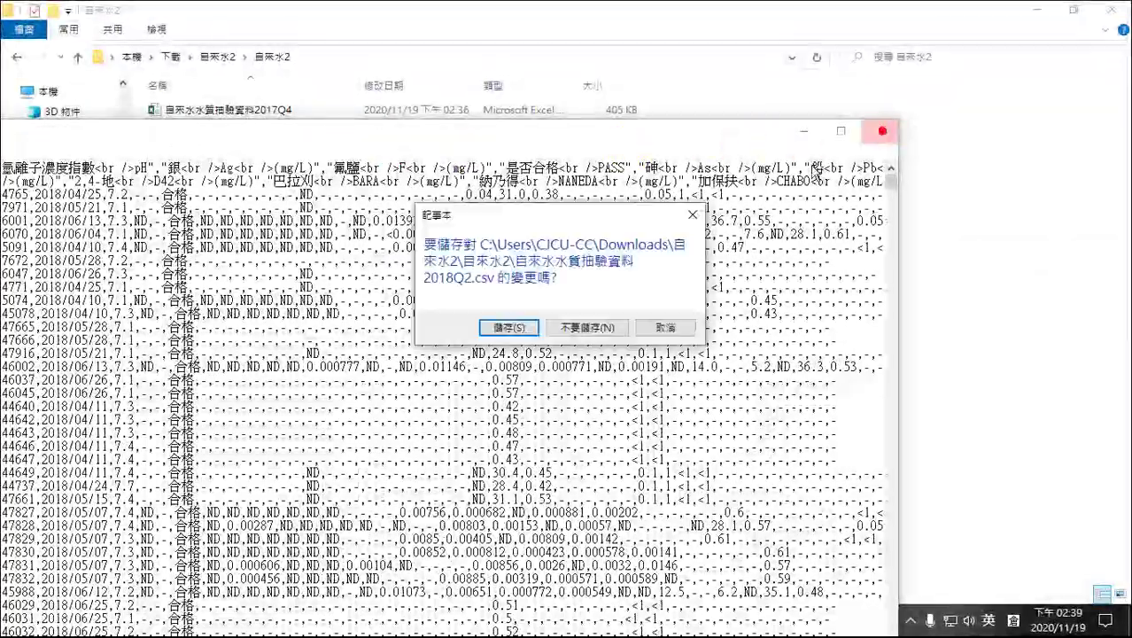
{"action": "left_click", "coordinate": [504, 329]}
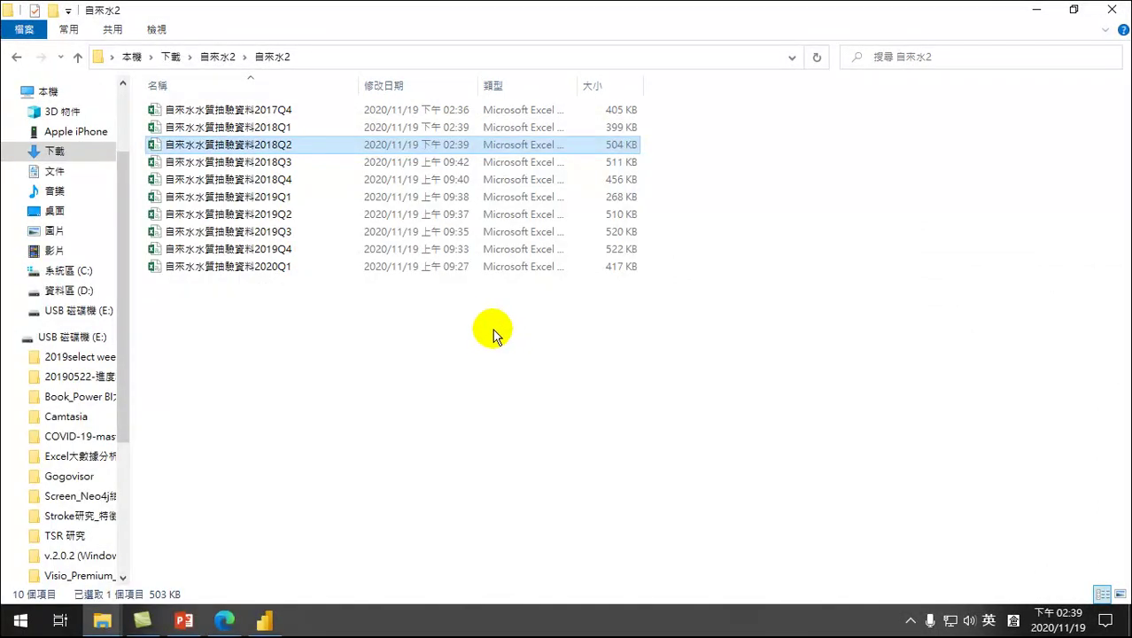
{"action": "left_click", "coordinate": [264, 624]}
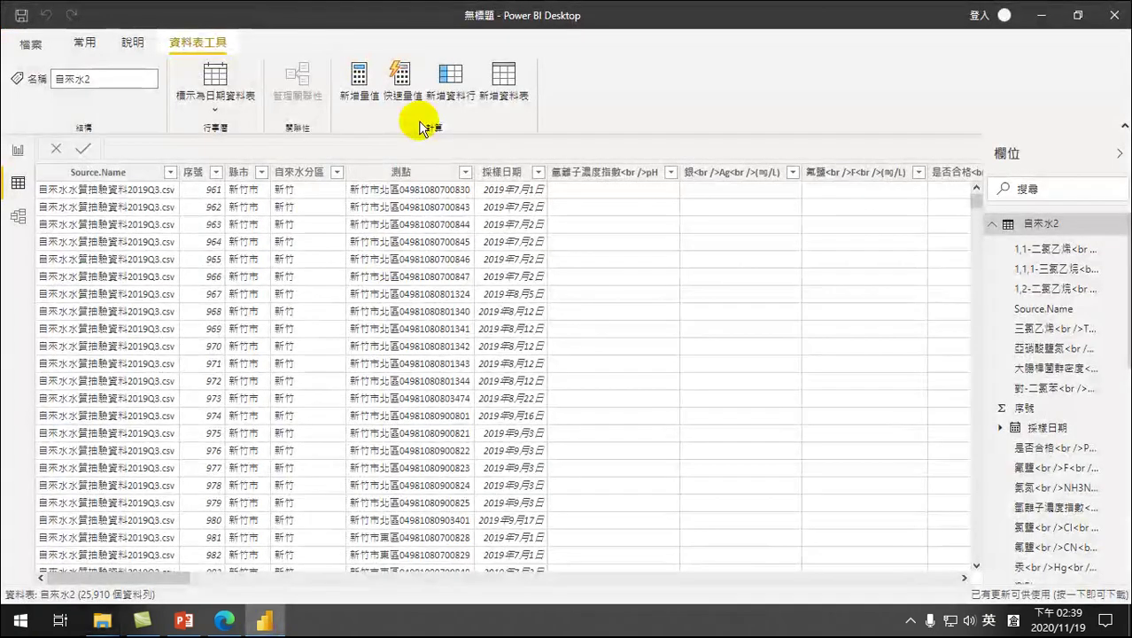
Step: Refresh the 自來水2 table from the Home ribbon
{"action": "left_click", "coordinate": [76, 44]}
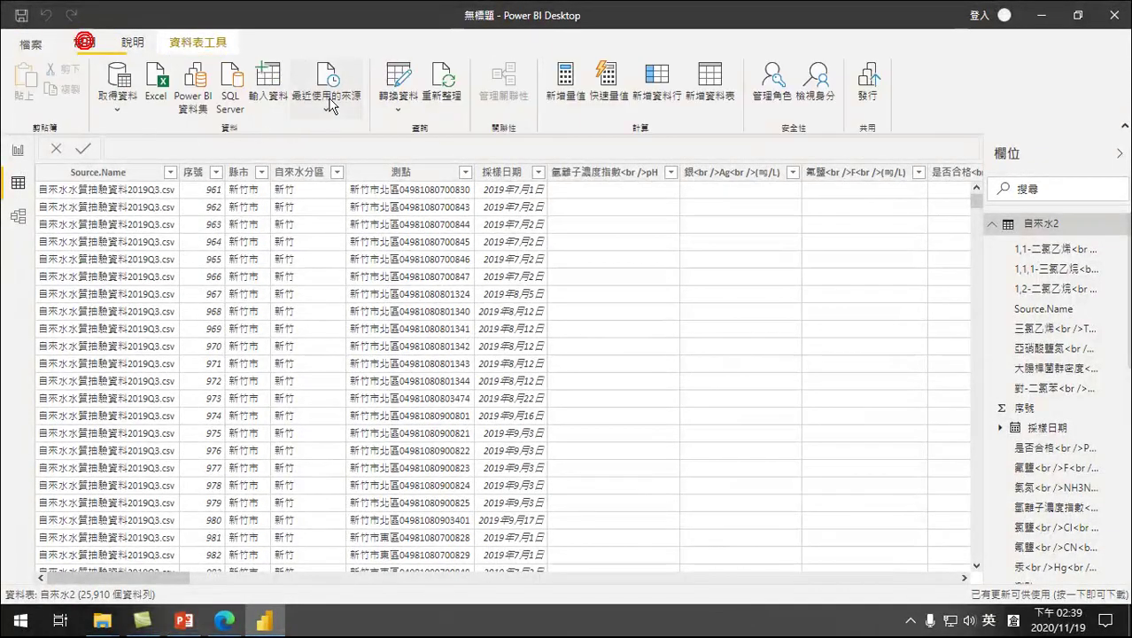
{"action": "left_click", "coordinate": [446, 77]}
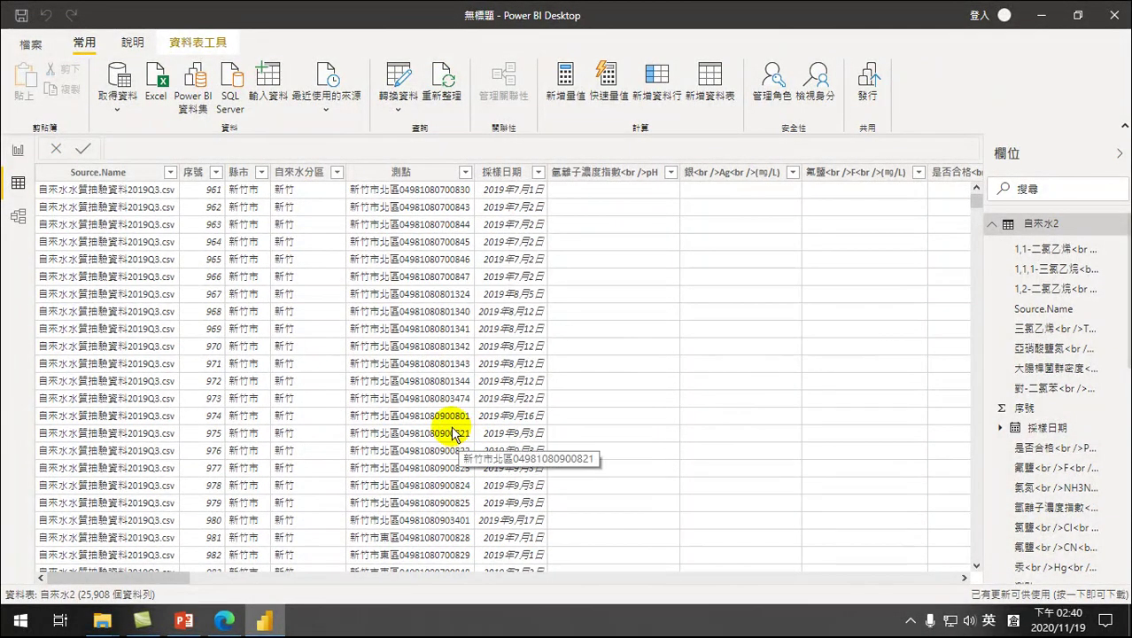
{"action": "left_click", "coordinate": [264, 627]}
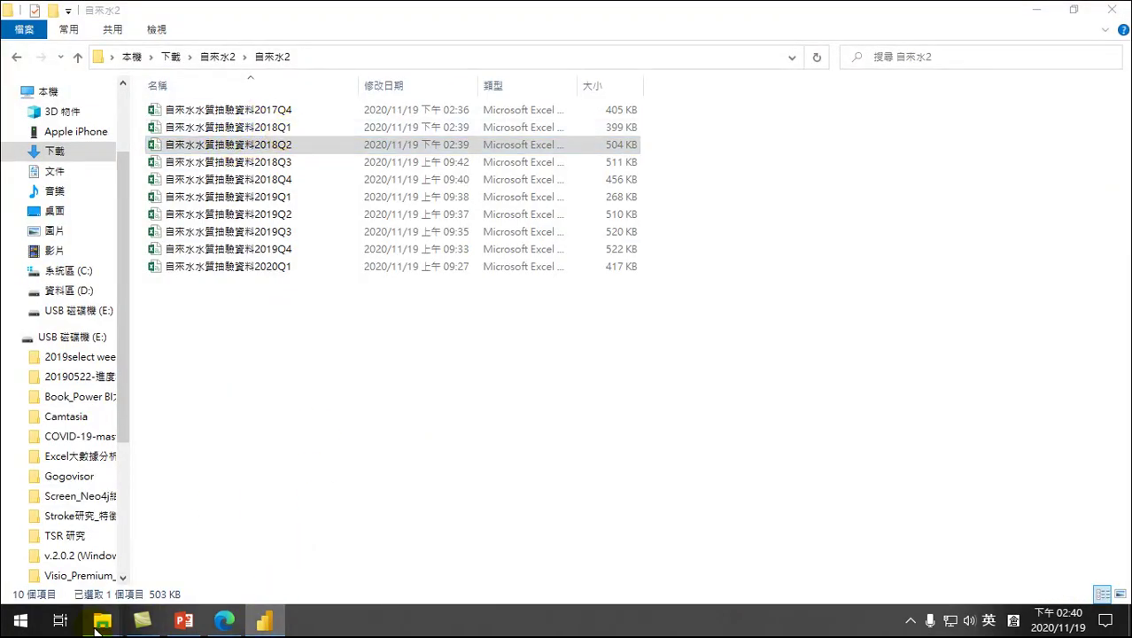
Step: Scroll through the refreshed 自來水2 table to check the pH and other columns
{"action": "left_click", "coordinate": [265, 619]}
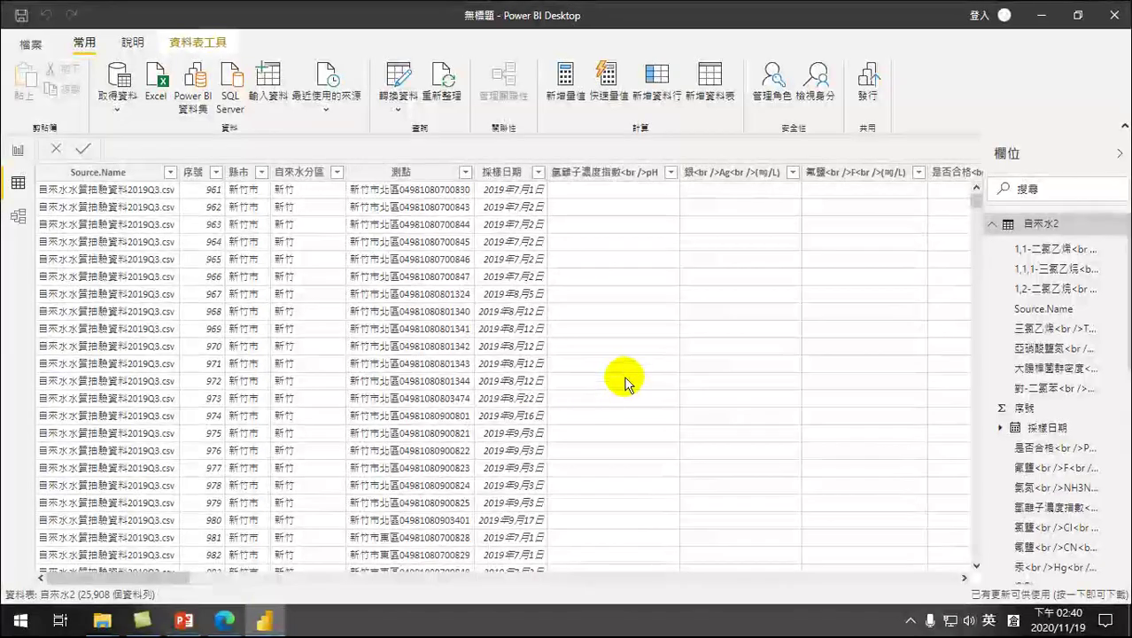
{"action": "scroll", "coordinate": [609, 403], "scroll_direction": "down", "scroll_amount": 10}
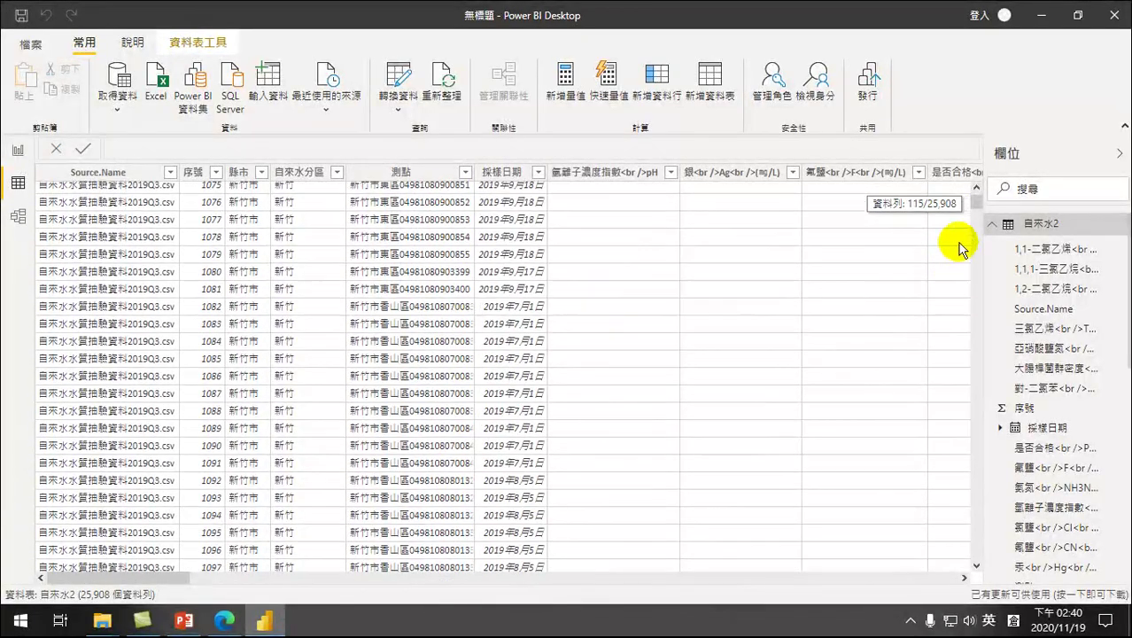
{"action": "left_click_drag", "start_coordinate": [975, 205], "coordinate": [957, 452]}
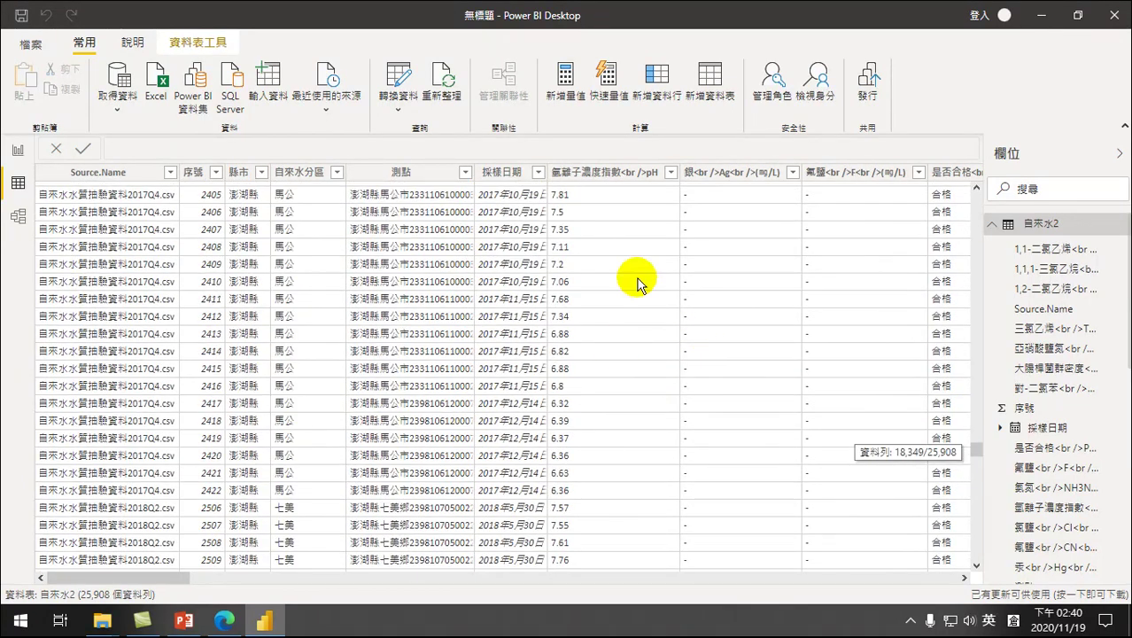
{"action": "left_click_drag", "start_coordinate": [146, 572], "coordinate": [215, 587]}
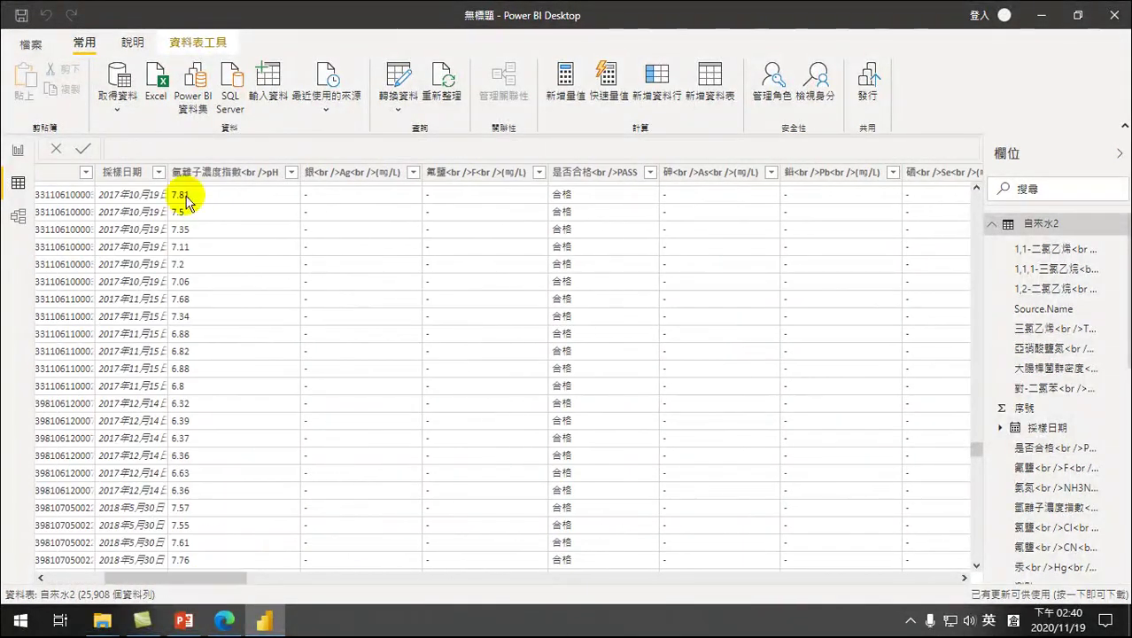
{"action": "left_click_drag", "start_coordinate": [222, 577], "coordinate": [867, 560]}
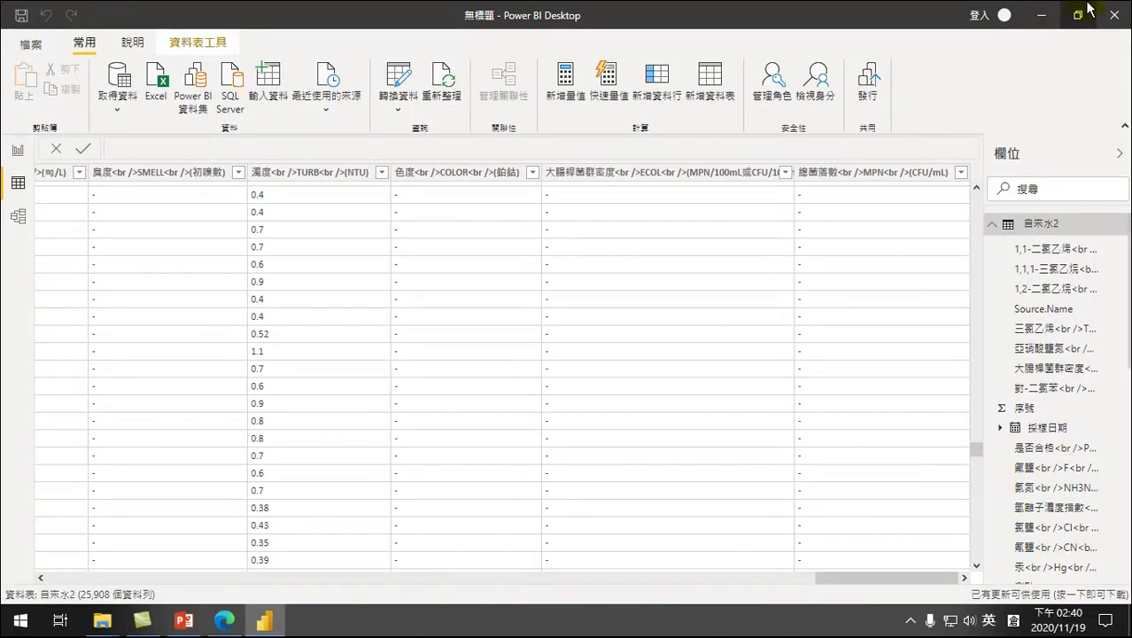
{"action": "left_click", "coordinate": [1042, 15]}
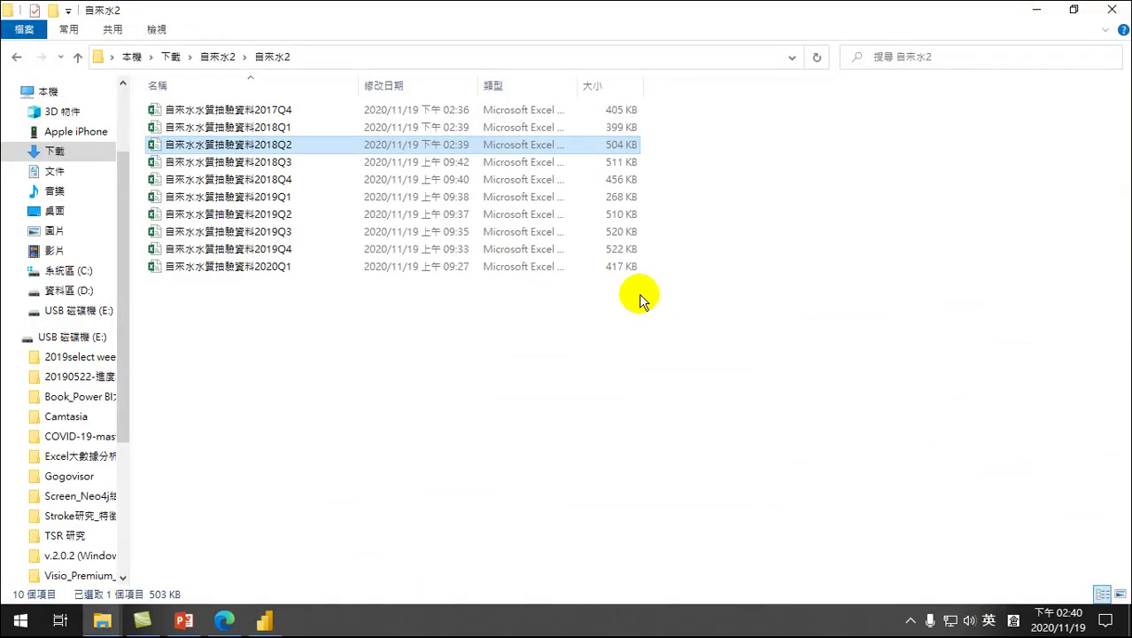
Step: Open the 2018Q3 CSV in Notepad, check its header lines, and save it on closing
{"action": "right_click", "coordinate": [263, 166]}
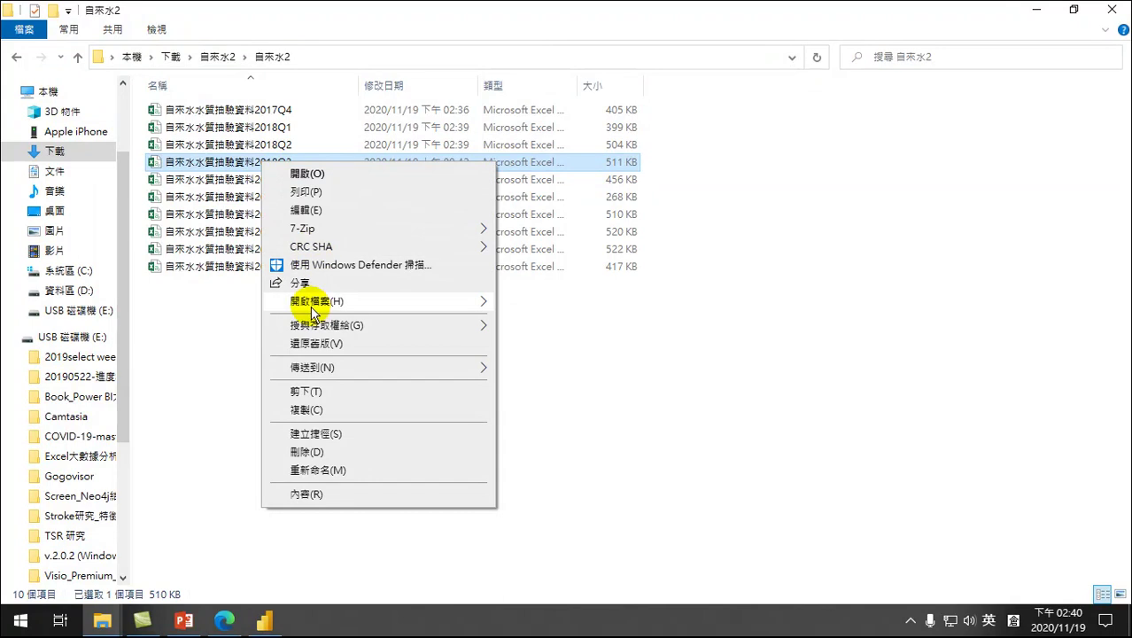
{"action": "mouse_move", "coordinate": [434, 310]}
{"action": "left_click", "coordinate": [521, 359]}
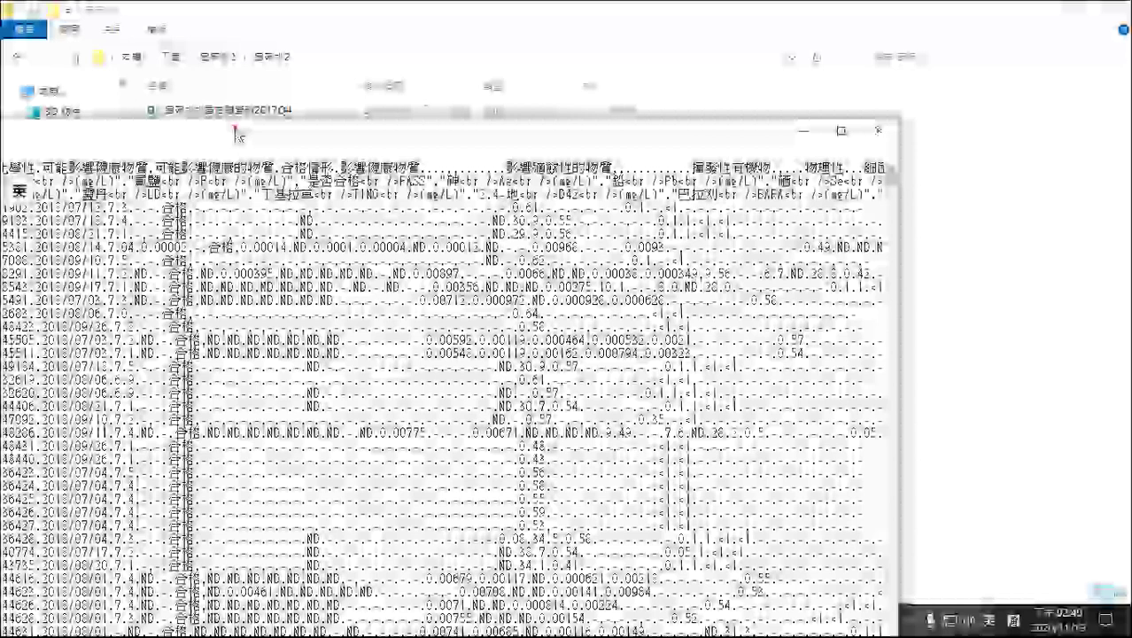
{"action": "left_click_drag", "start_coordinate": [236, 134], "coordinate": [417, 106]}
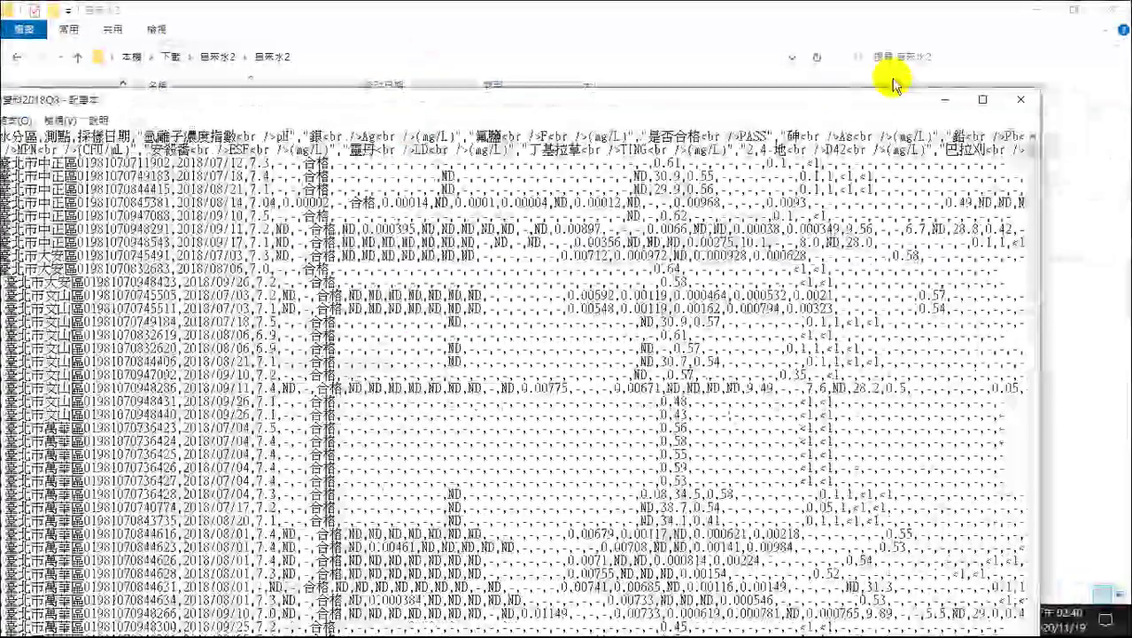
{"action": "left_click", "coordinate": [1019, 98]}
{"action": "left_click", "coordinate": [509, 325]}
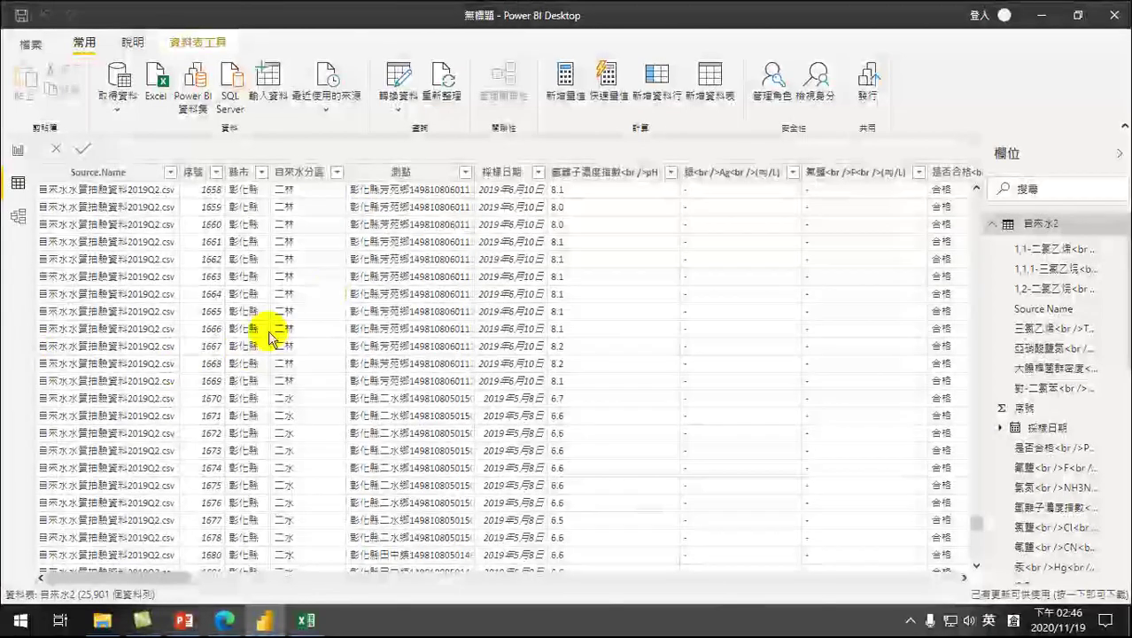
{"action": "left_click", "coordinate": [14, 150]}
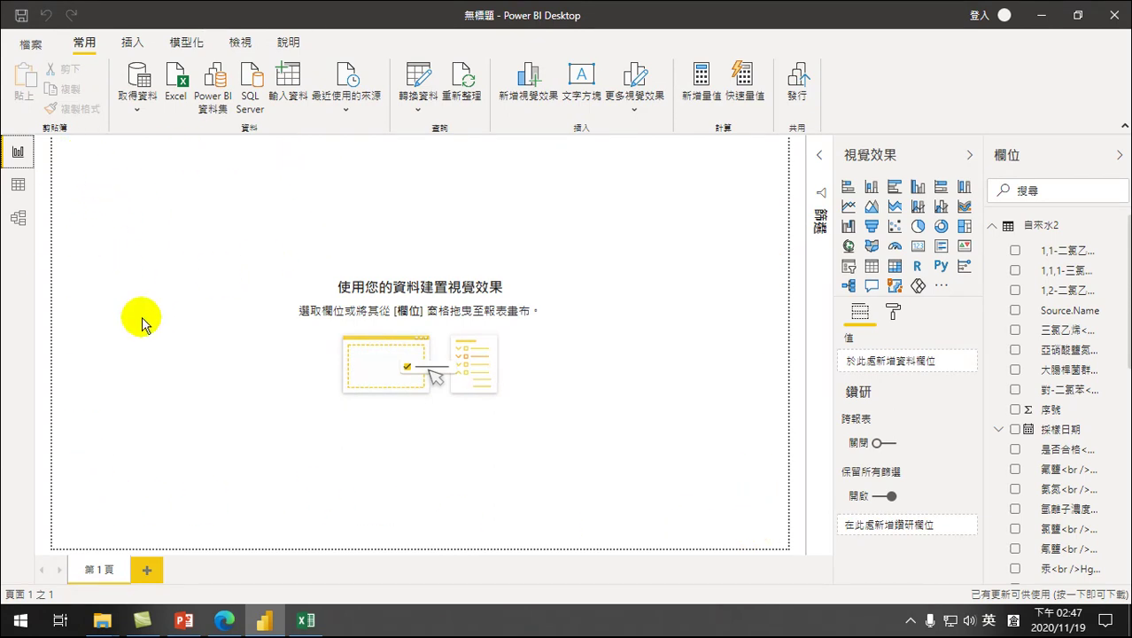
{"action": "left_click", "coordinate": [17, 183]}
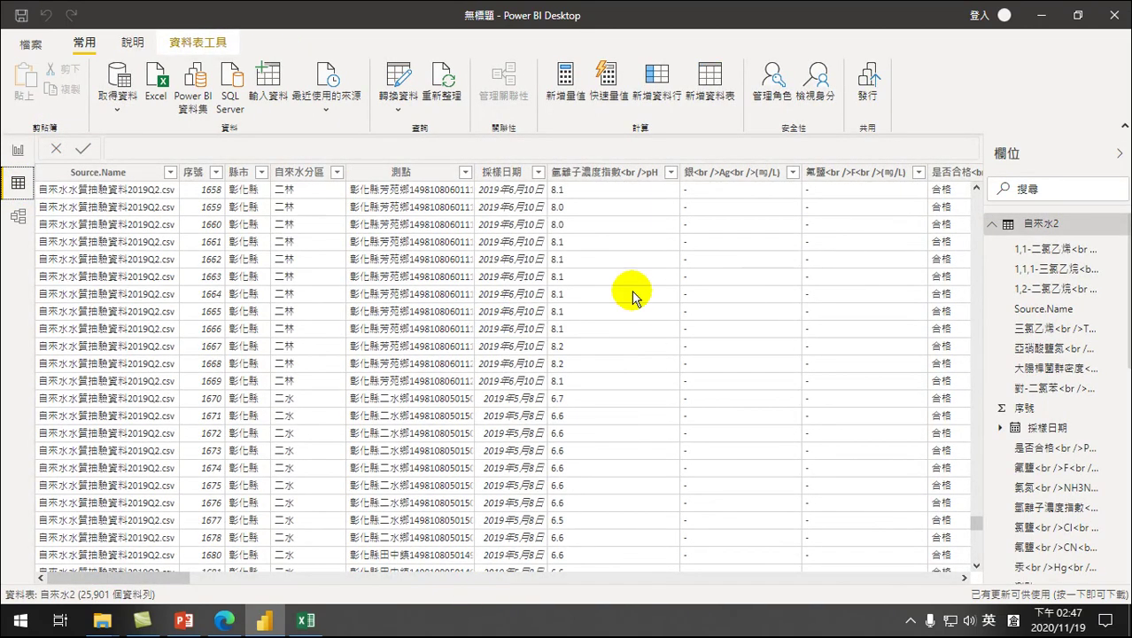
{"action": "left_click", "coordinate": [601, 180]}
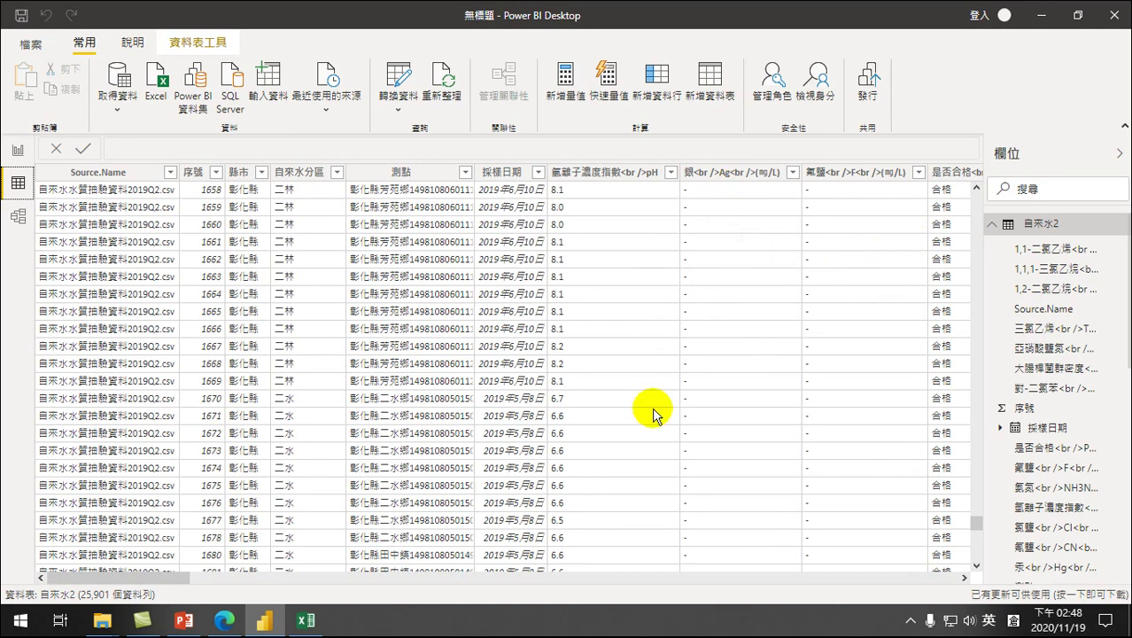
Step: Scroll the 自來水2 table right, then switch to the Report view
{"action": "left_click_drag", "start_coordinate": [165, 577], "coordinate": [270, 585]}
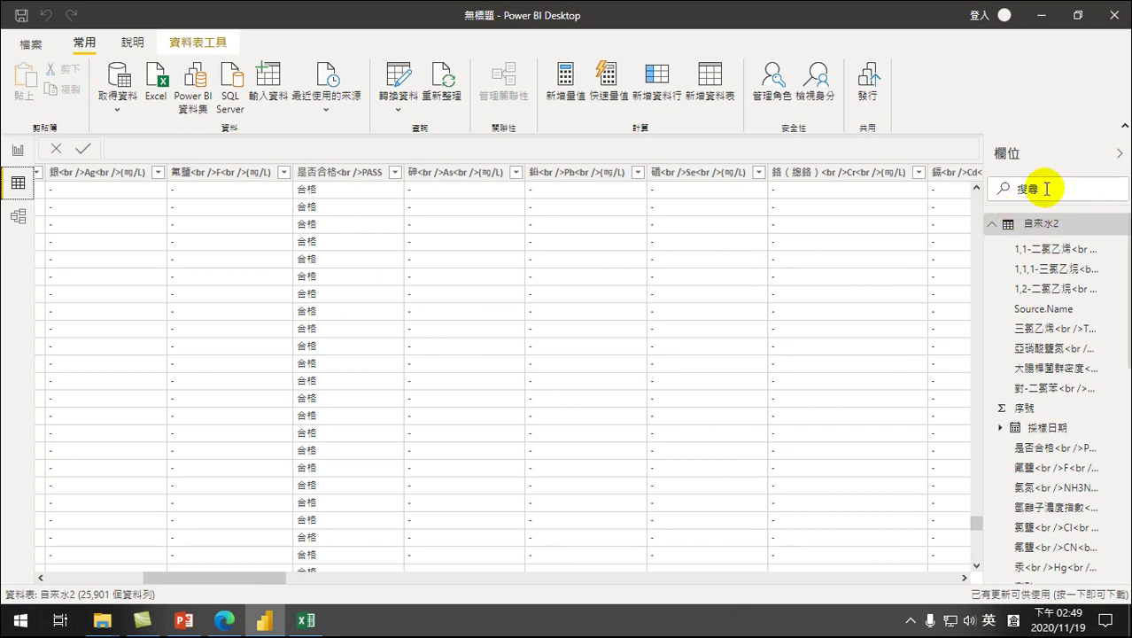
{"action": "left_click", "coordinate": [19, 148]}
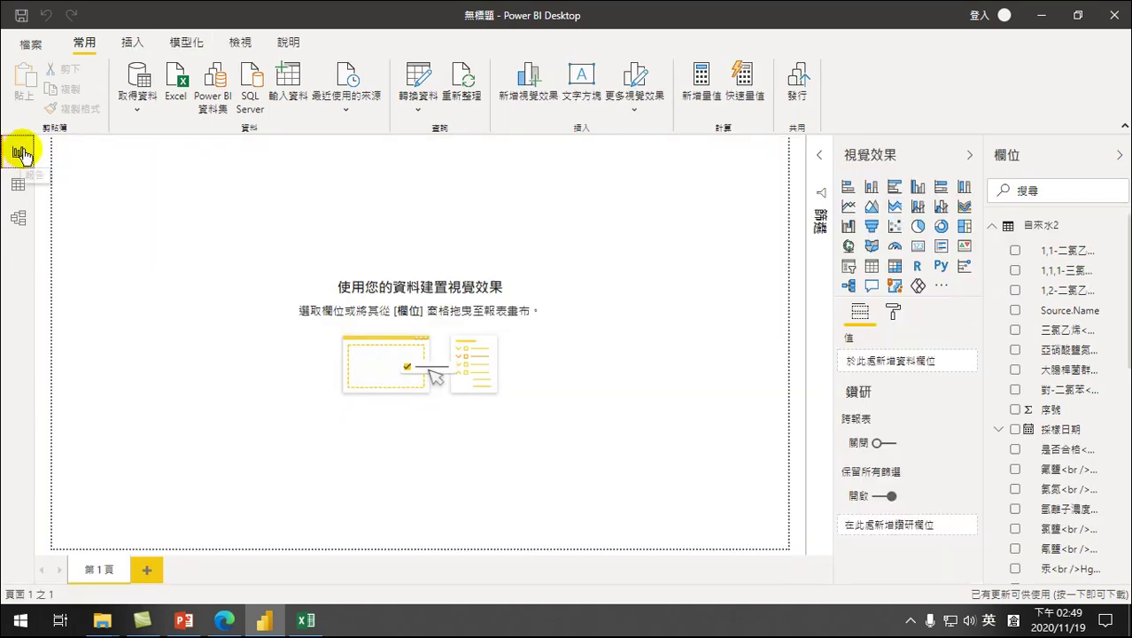
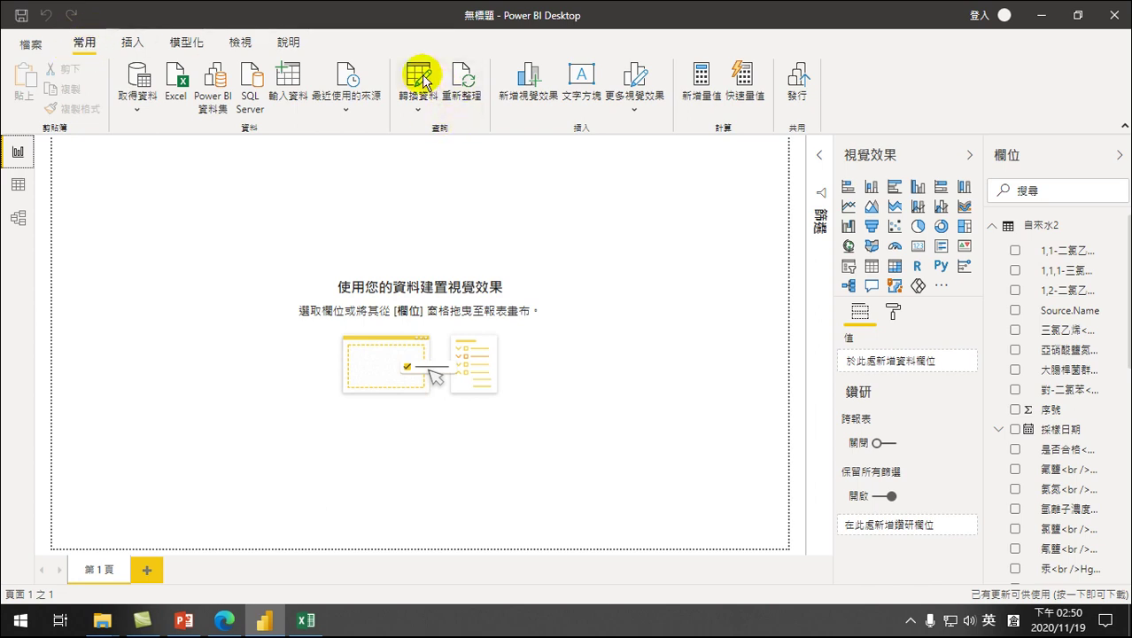
Step: Open the 自來水2 query in Power Query and check the data types of 序號 and 縣市
{"action": "left_click", "coordinate": [421, 75]}
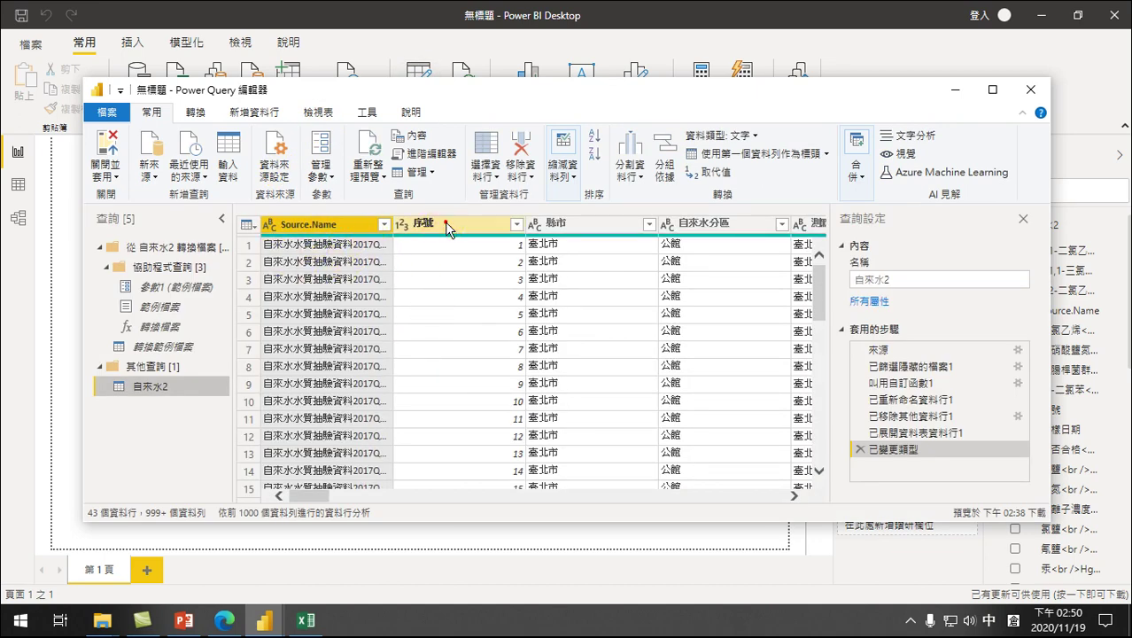
{"action": "left_click", "coordinate": [445, 223]}
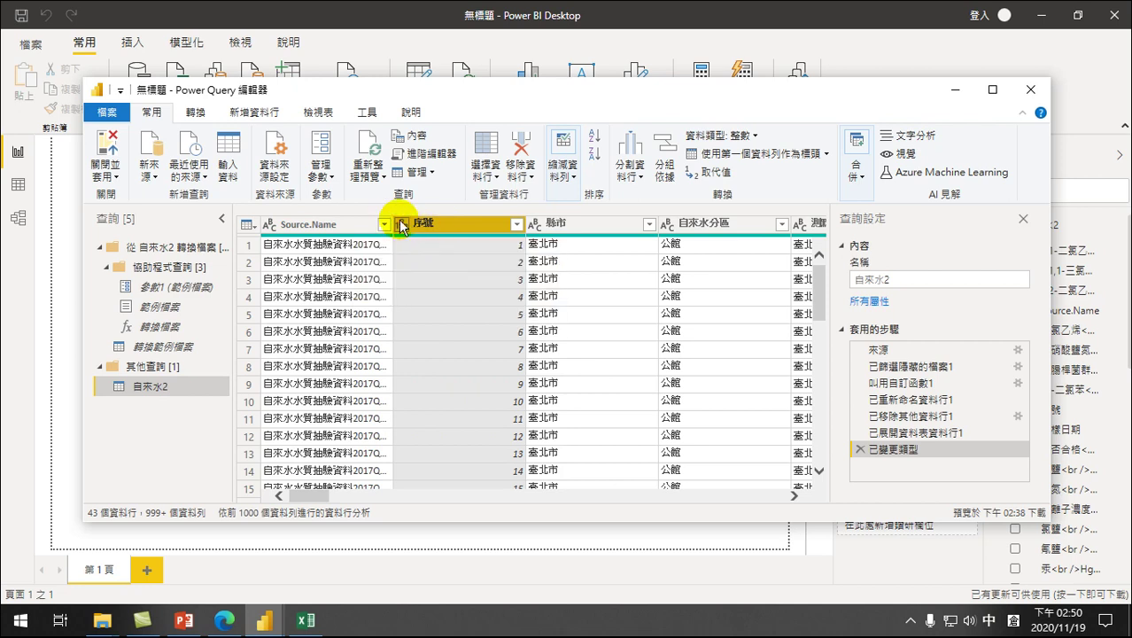
{"action": "mouse_move", "coordinate": [406, 245]}
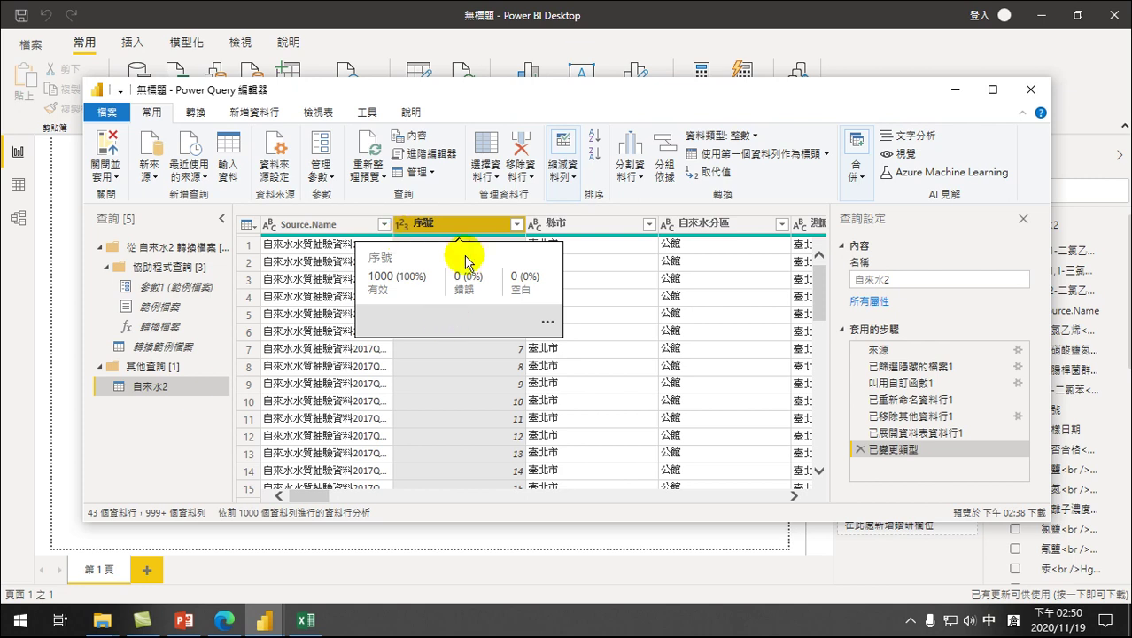
{"action": "left_click", "coordinate": [603, 226]}
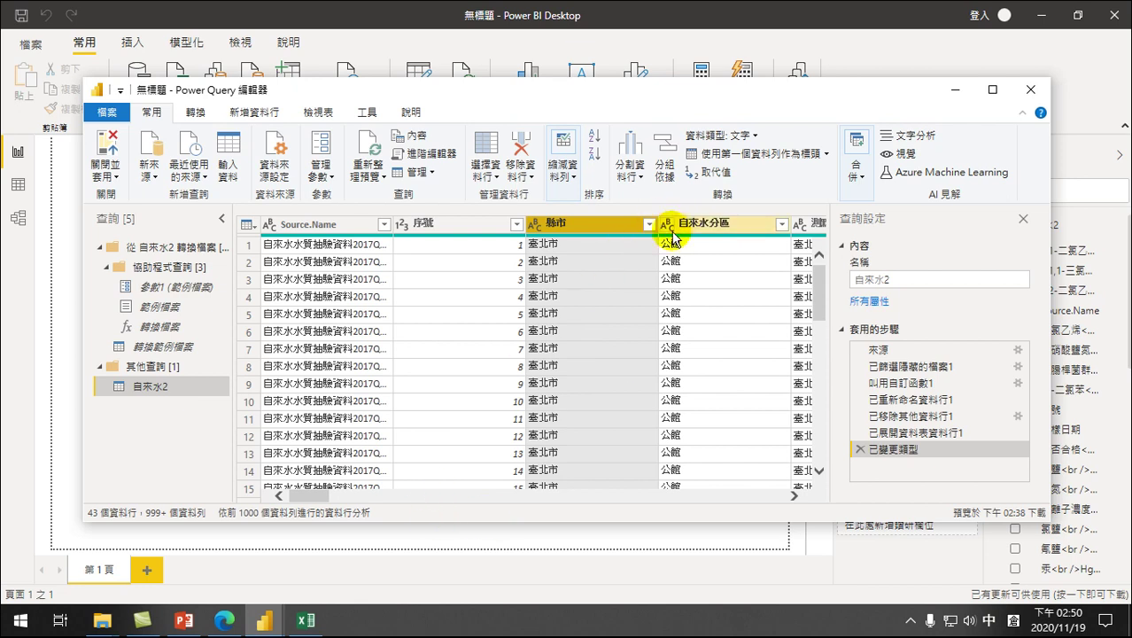
{"action": "left_click_drag", "start_coordinate": [305, 494], "coordinate": [356, 500]}
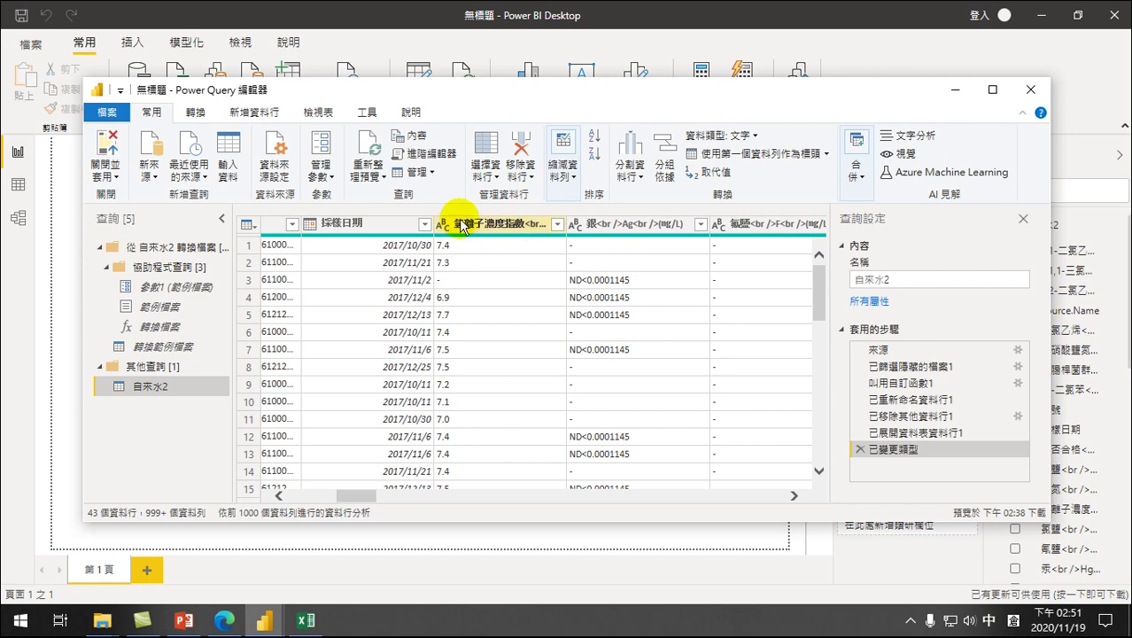
Step: Change the 氫離子濃度指數 column to Decimal Number, replacing the current type conversion
{"action": "left_click", "coordinate": [497, 227]}
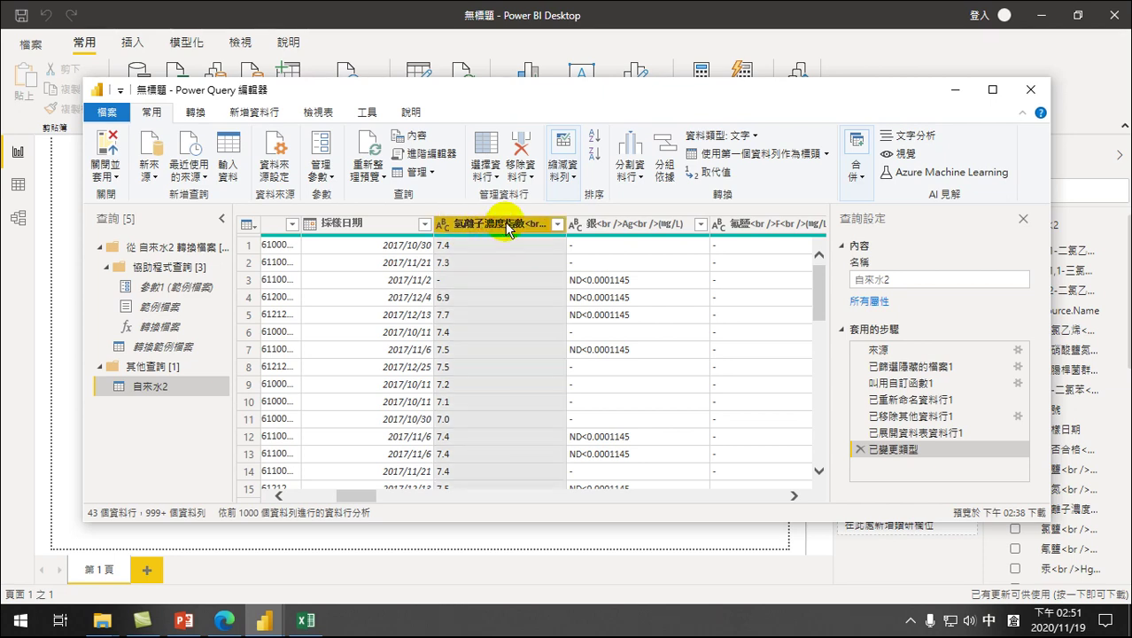
{"action": "left_click", "coordinate": [195, 113]}
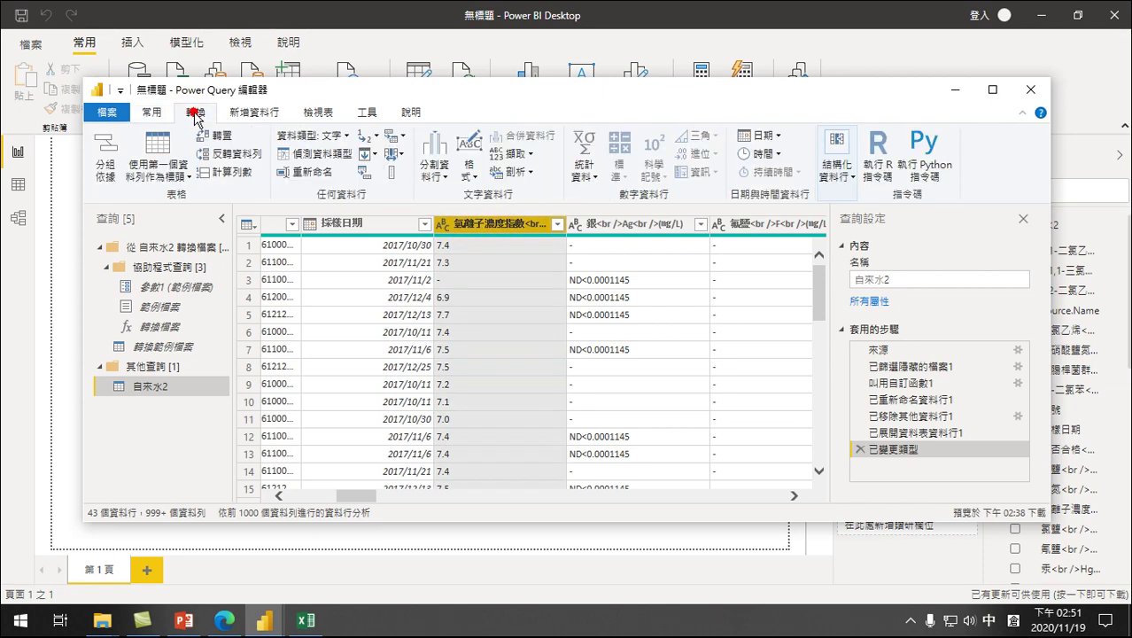
{"action": "left_click", "coordinate": [332, 137]}
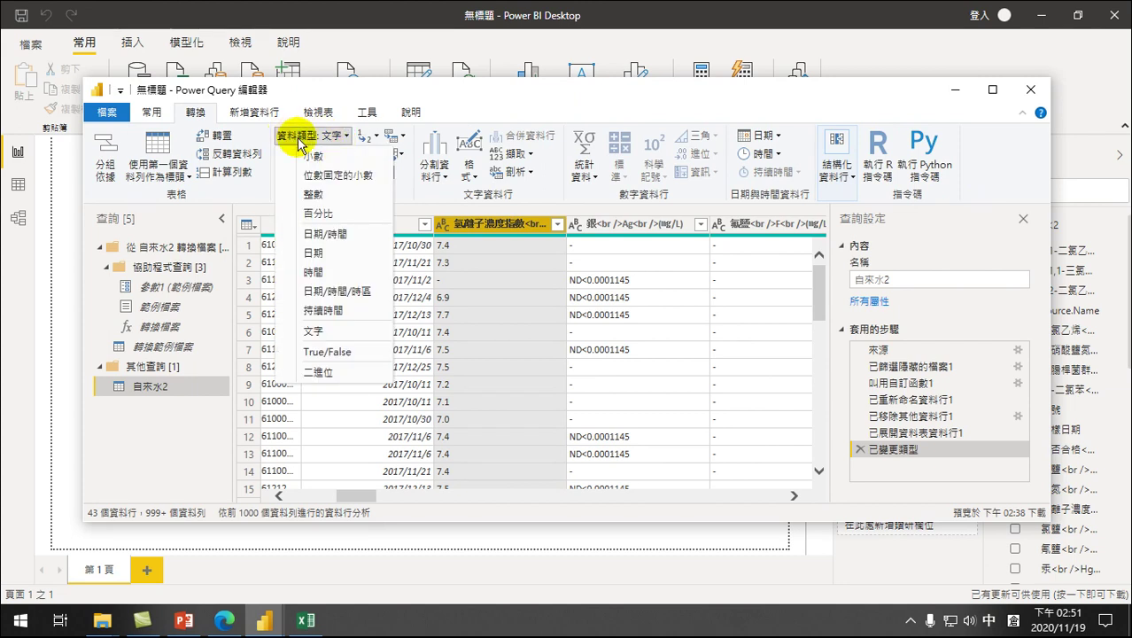
{"action": "left_click", "coordinate": [315, 159]}
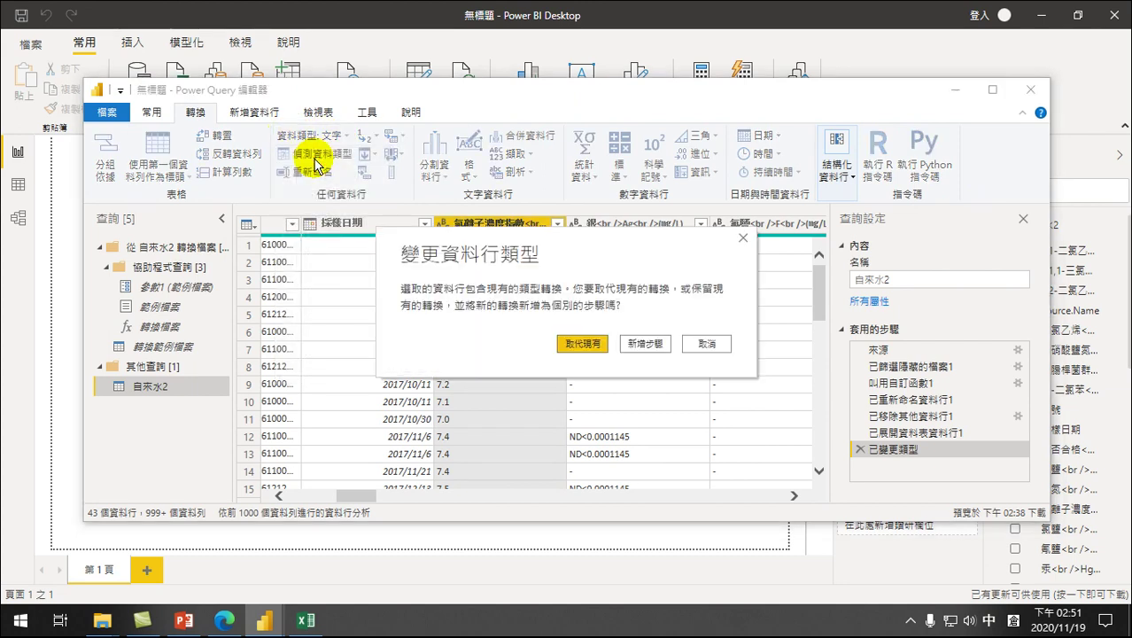
{"action": "left_click", "coordinate": [580, 343]}
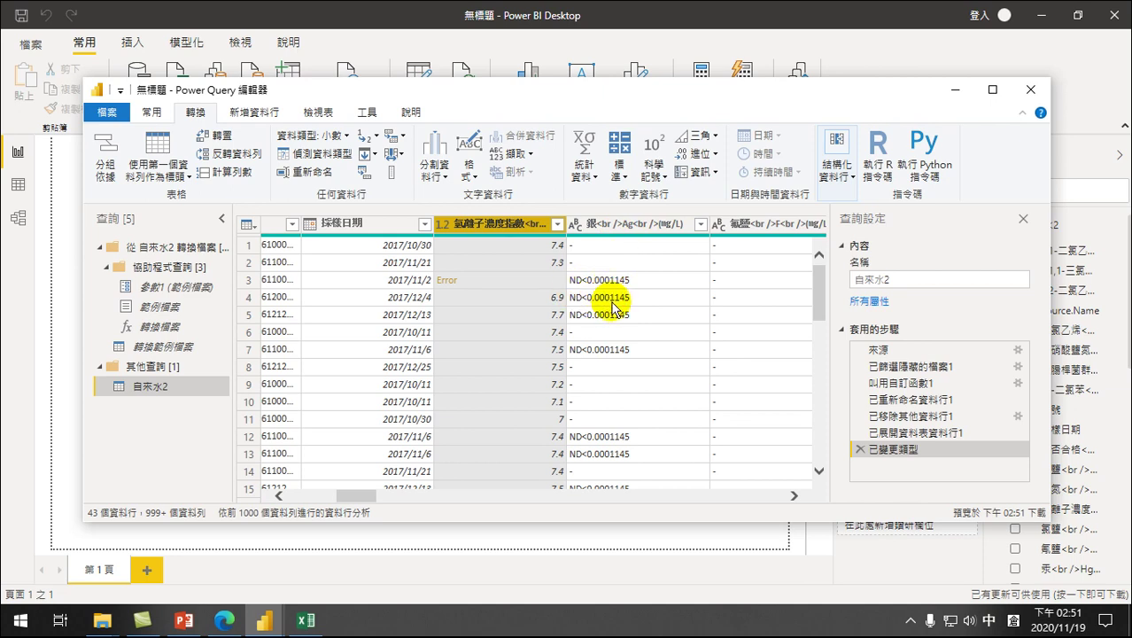
{"action": "scroll", "coordinate": [619, 323], "scroll_direction": "down", "scroll_amount": 6}
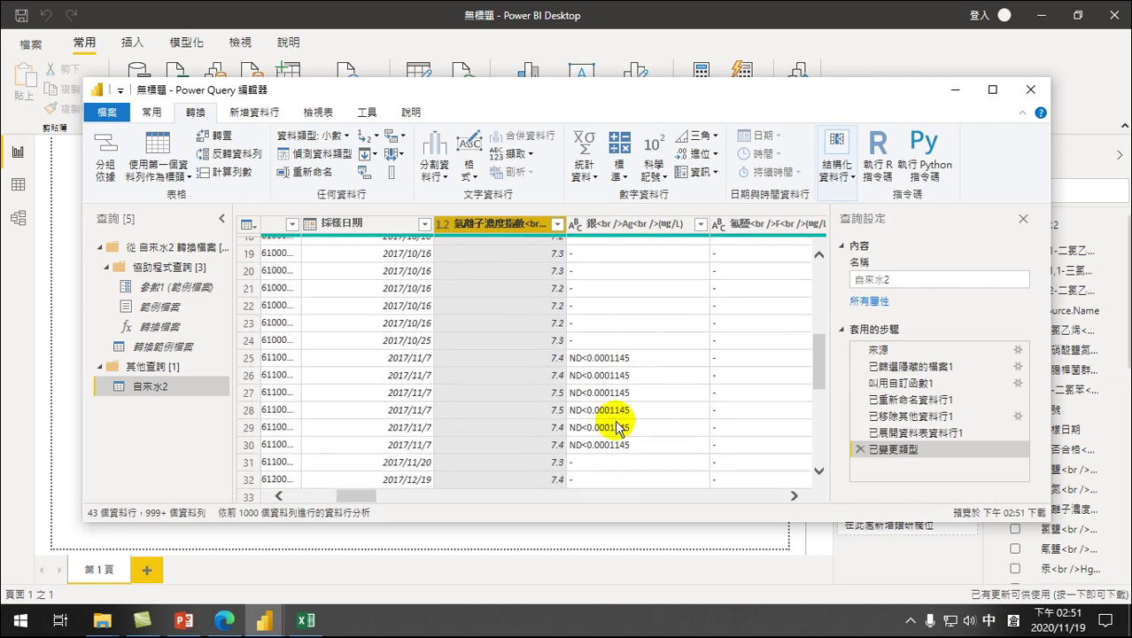
{"action": "scroll", "coordinate": [617, 428], "scroll_direction": "down", "scroll_amount": 5}
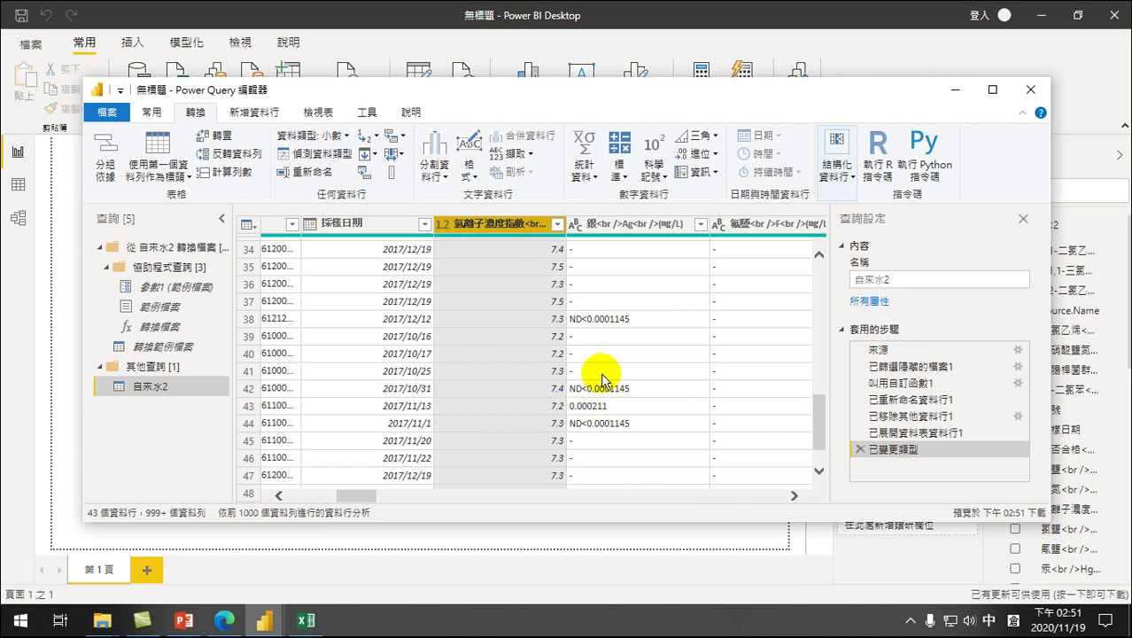
{"action": "scroll", "coordinate": [599, 400], "scroll_direction": "down", "scroll_amount": 1}
{"action": "scroll", "coordinate": [598, 400], "scroll_direction": "down", "scroll_amount": 3}
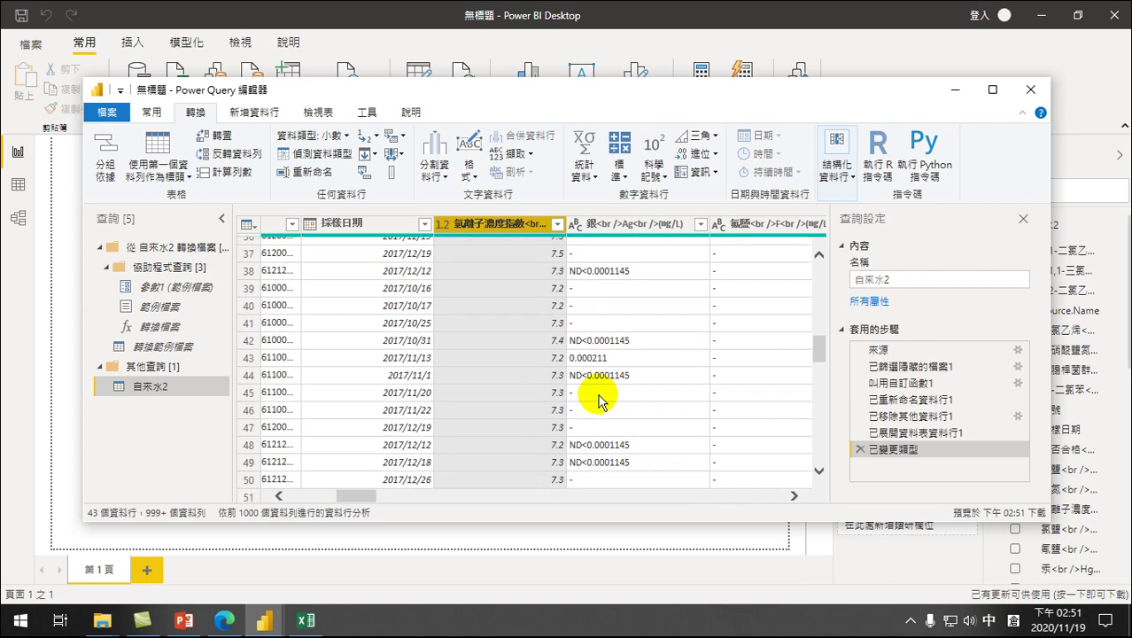
{"action": "scroll", "coordinate": [598, 401], "scroll_direction": "down", "scroll_amount": 5}
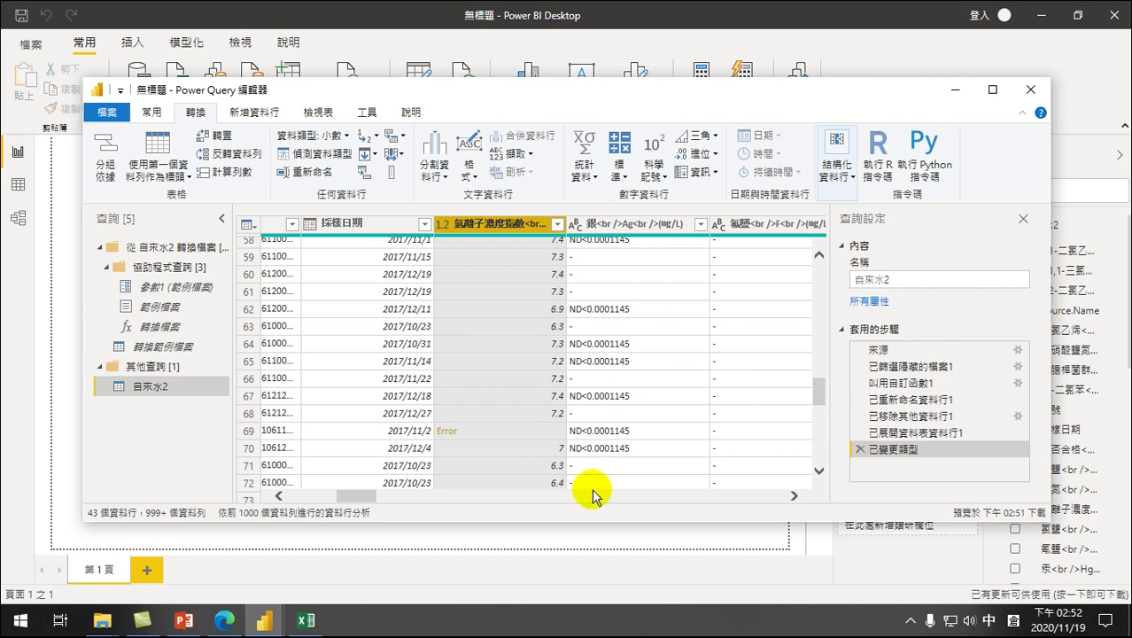
{"action": "left_click_drag", "start_coordinate": [348, 497], "coordinate": [374, 498]}
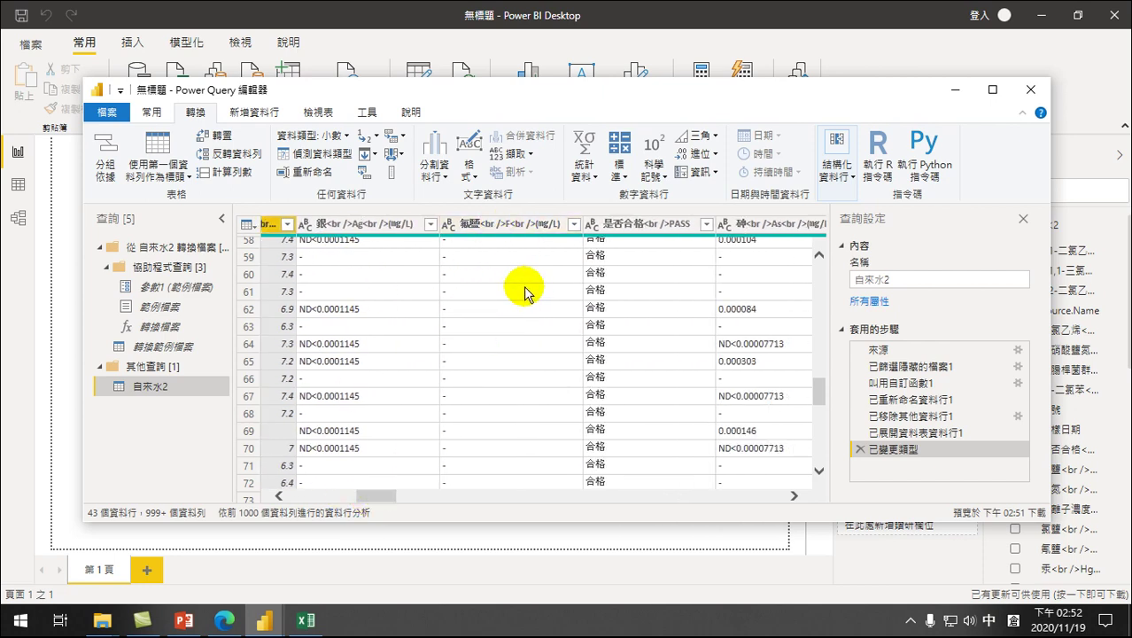
{"action": "scroll", "coordinate": [525, 286], "scroll_direction": "up", "scroll_amount": 11}
{"action": "scroll", "coordinate": [508, 319], "scroll_direction": "up", "scroll_amount": 8}
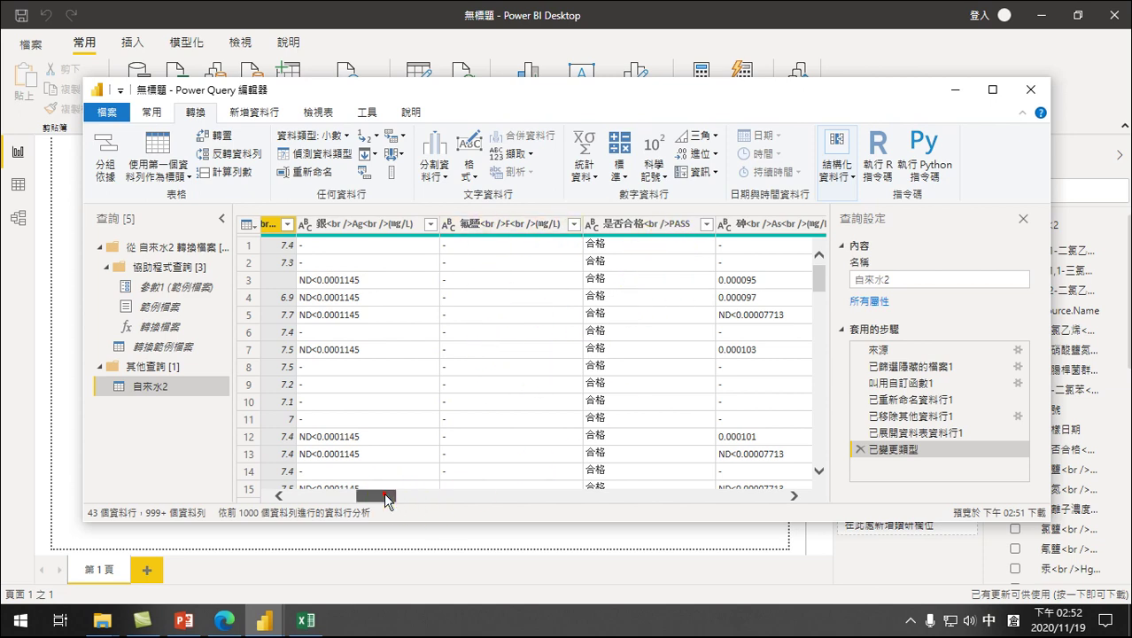
{"action": "left_click_drag", "start_coordinate": [385, 495], "coordinate": [409, 497]}
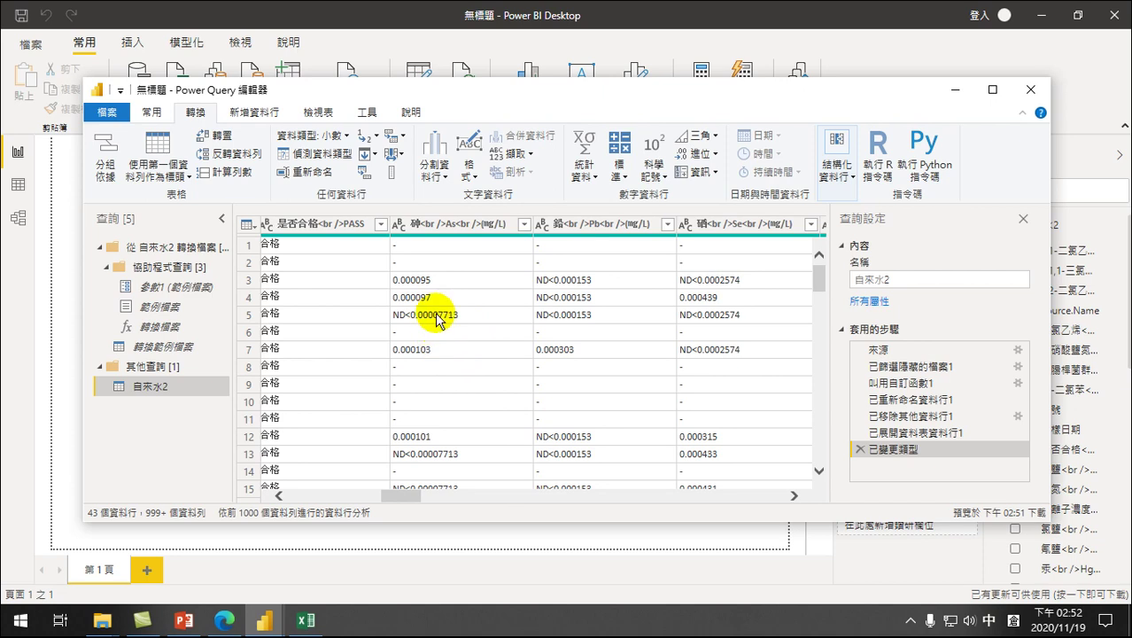
{"action": "left_click_drag", "start_coordinate": [399, 498], "coordinate": [290, 500]}
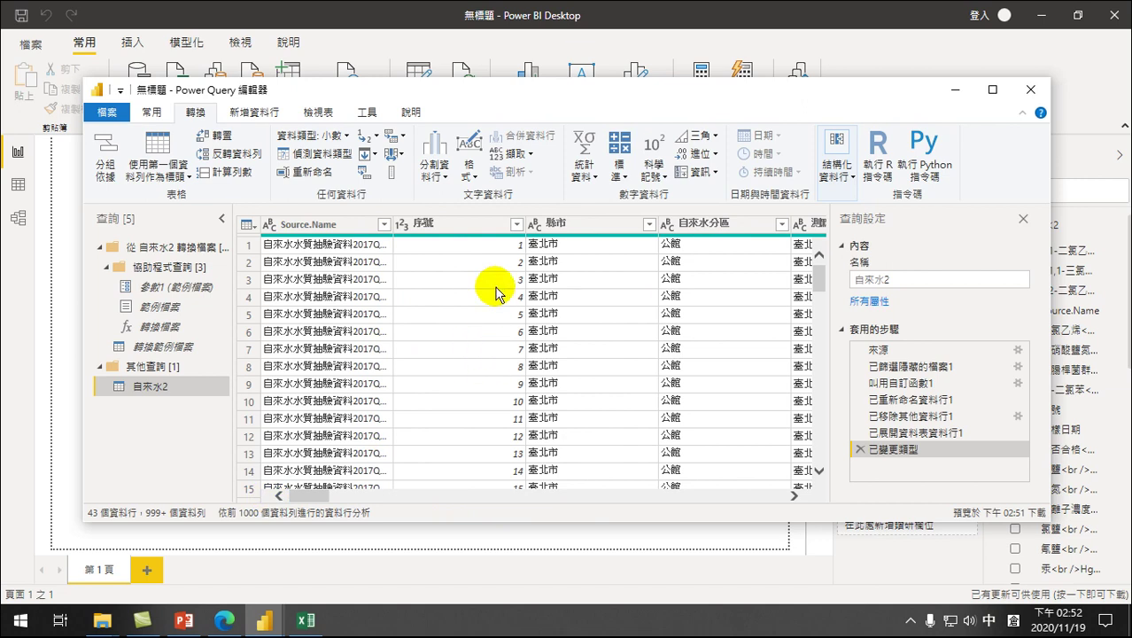
{"action": "left_click_drag", "start_coordinate": [317, 492], "coordinate": [351, 501]}
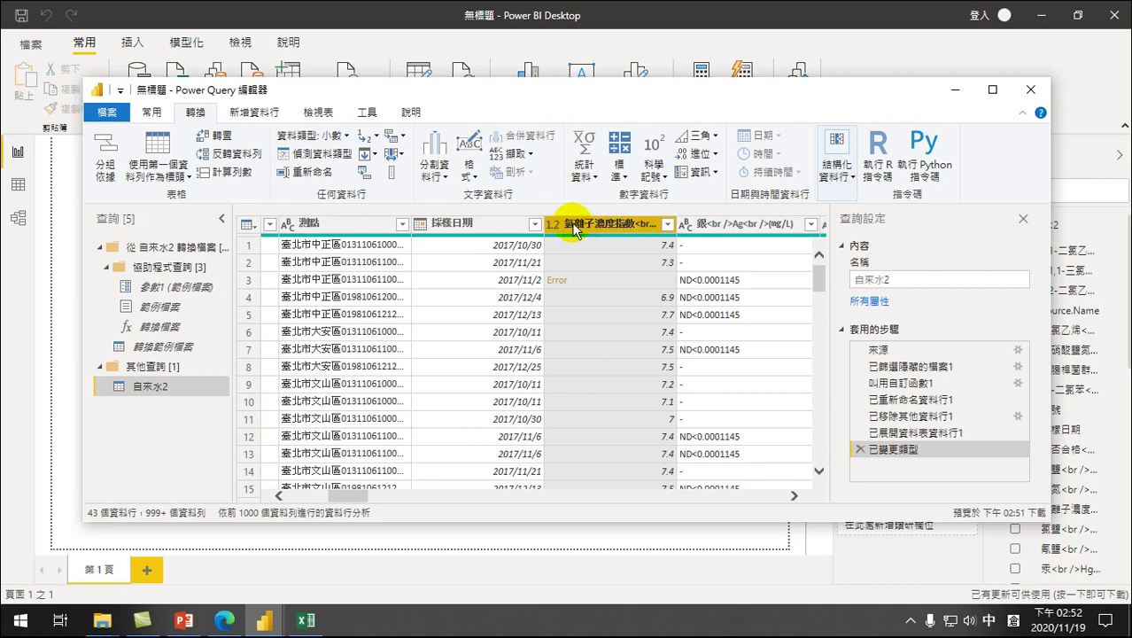
Step: Close & Apply the query changes to load 25,901 rows, then dismiss the load summary
{"action": "left_click", "coordinate": [152, 114]}
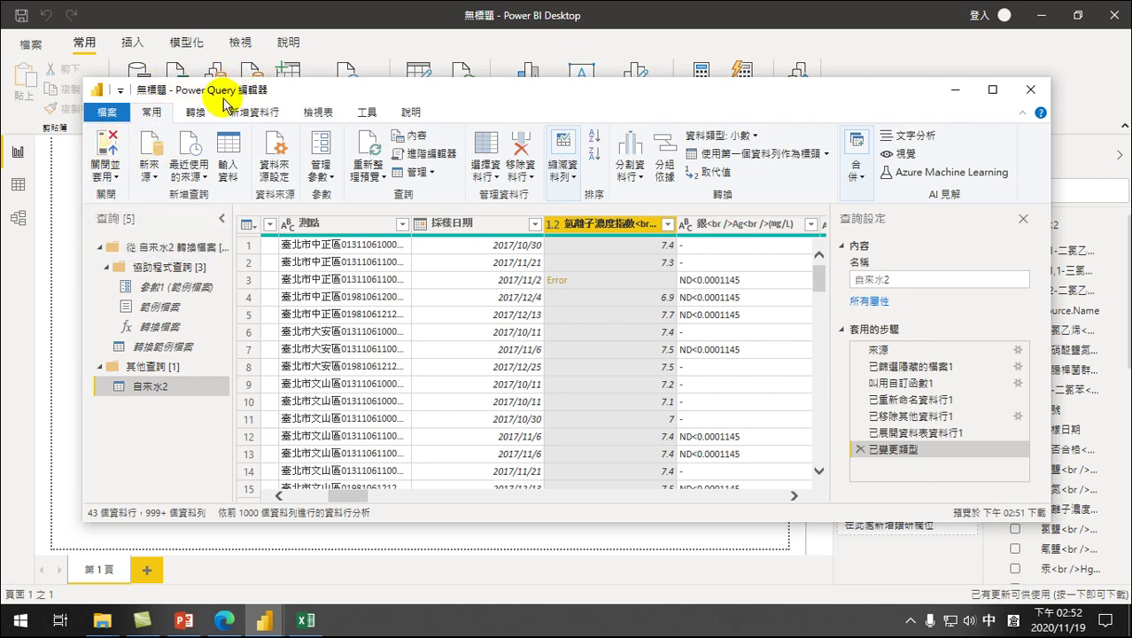
{"action": "left_click", "coordinate": [107, 152]}
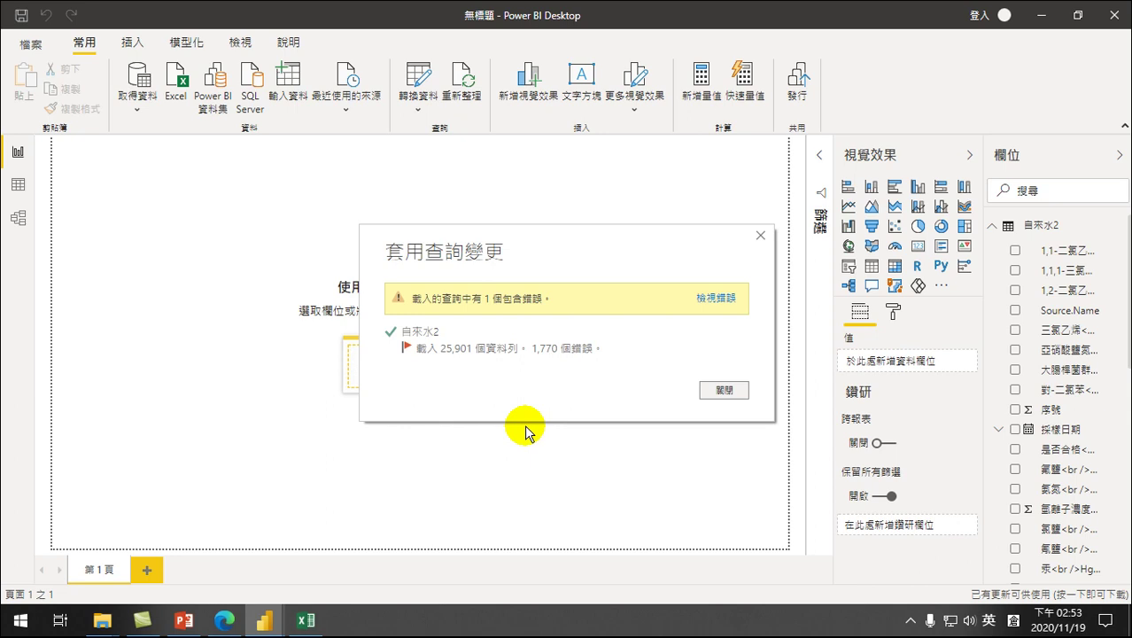
{"action": "left_click", "coordinate": [717, 389]}
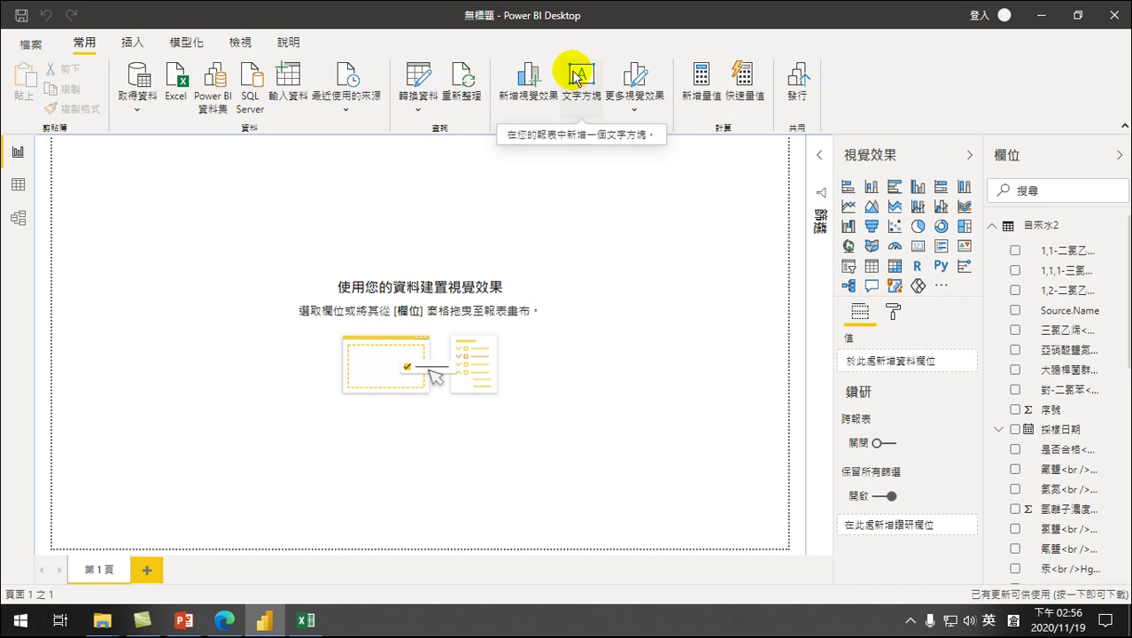
Step: Enable Gridlines and Snap to grid for the report page from the View tab
{"action": "left_click", "coordinate": [239, 46]}
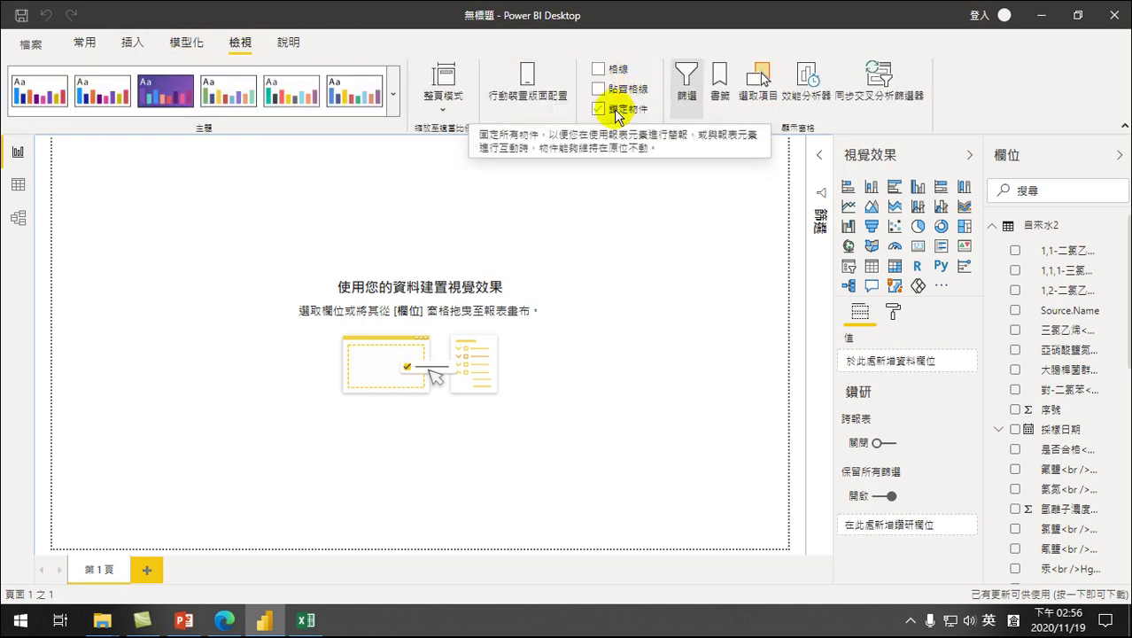
{"action": "left_click", "coordinate": [601, 69]}
{"action": "left_click", "coordinate": [599, 89]}
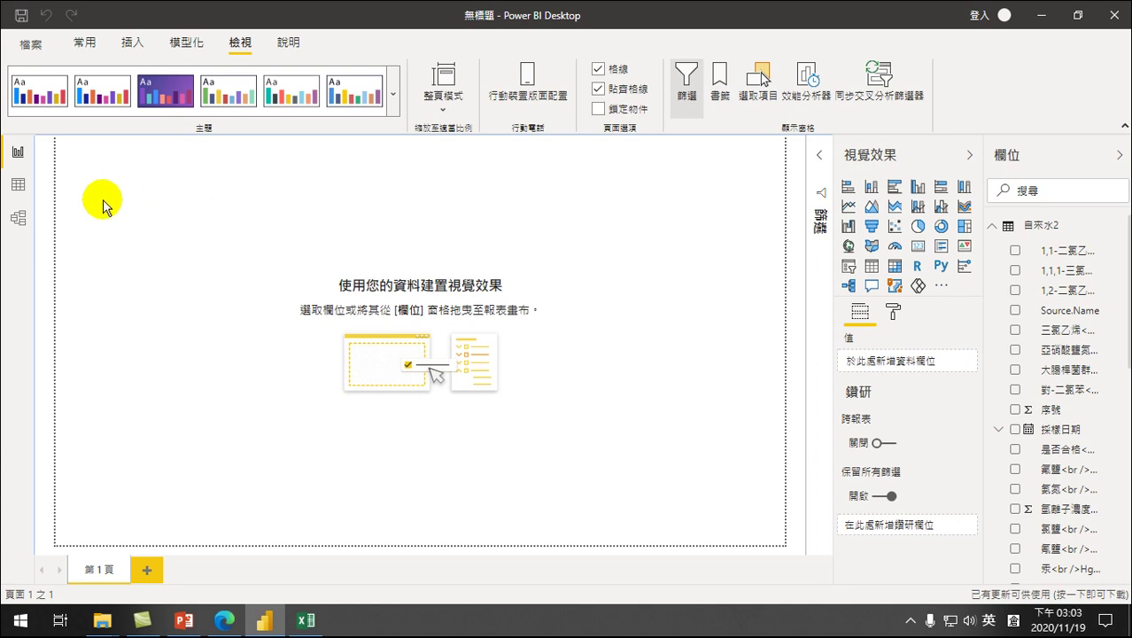
{"action": "left_click", "coordinate": [22, 186]}
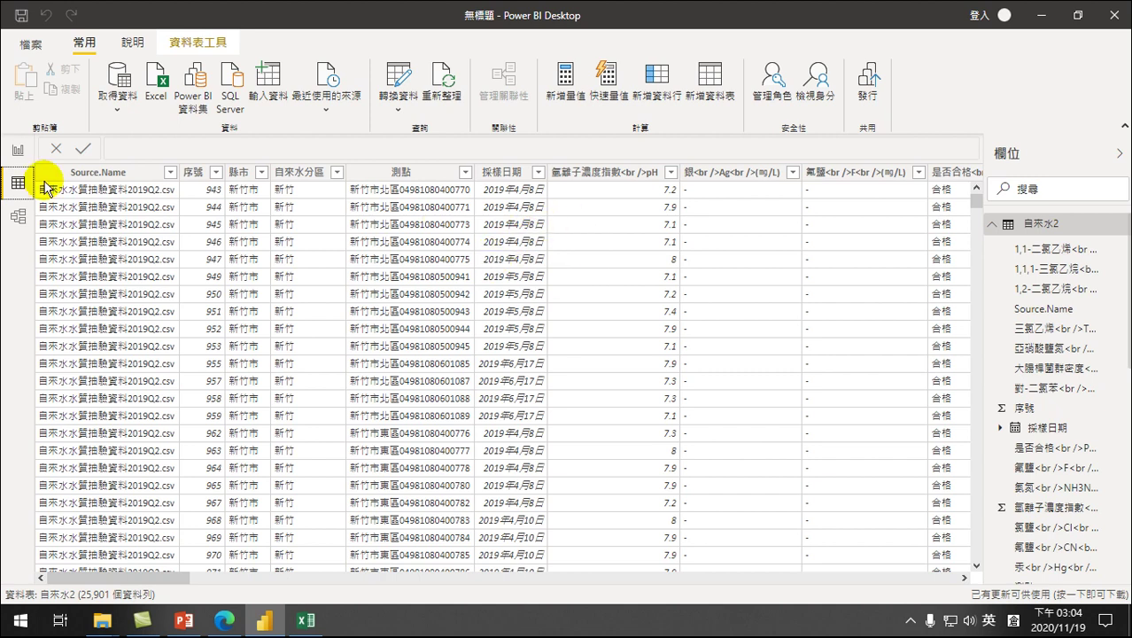
{"action": "left_click", "coordinate": [17, 150]}
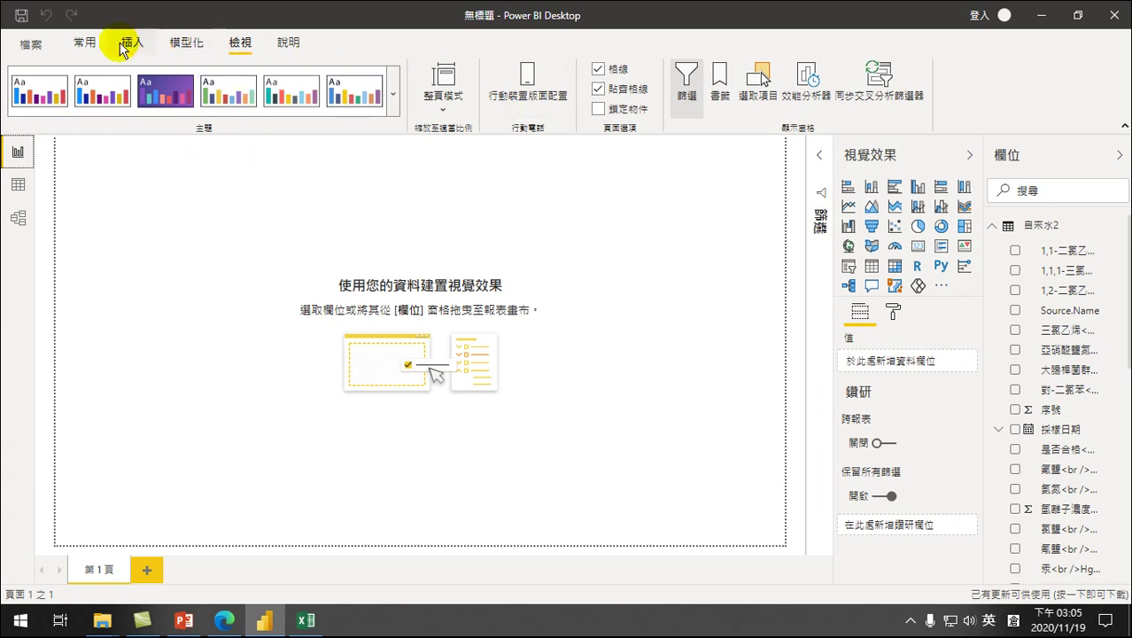
Step: Insert a text box and stretch it into a wide strip at the page's top-left
{"action": "left_click", "coordinate": [86, 44]}
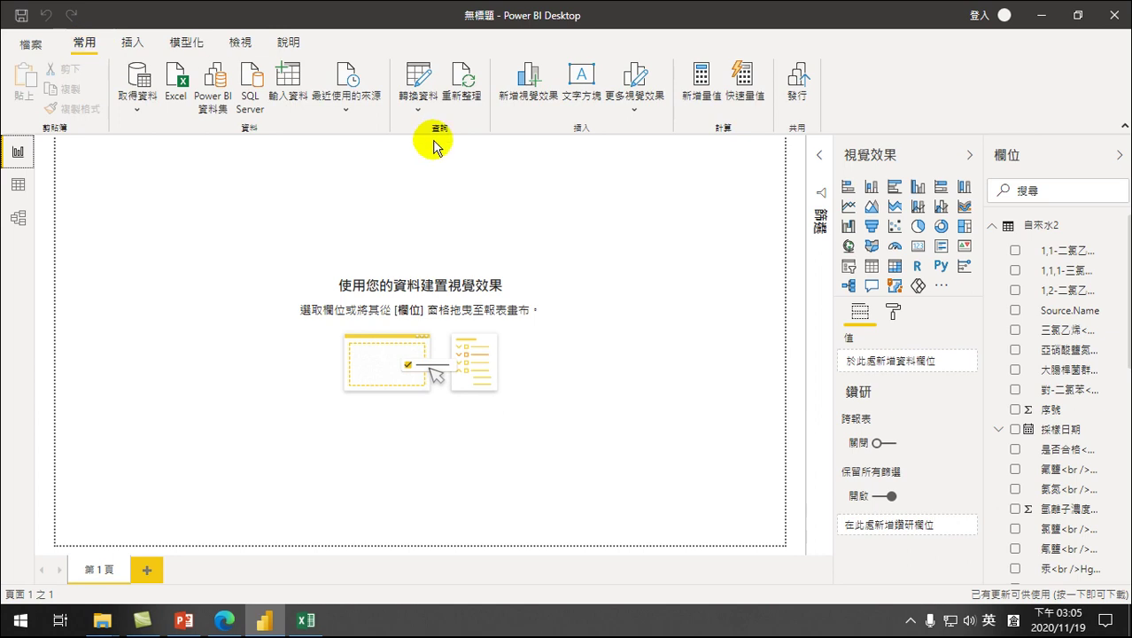
{"action": "left_click", "coordinate": [578, 75]}
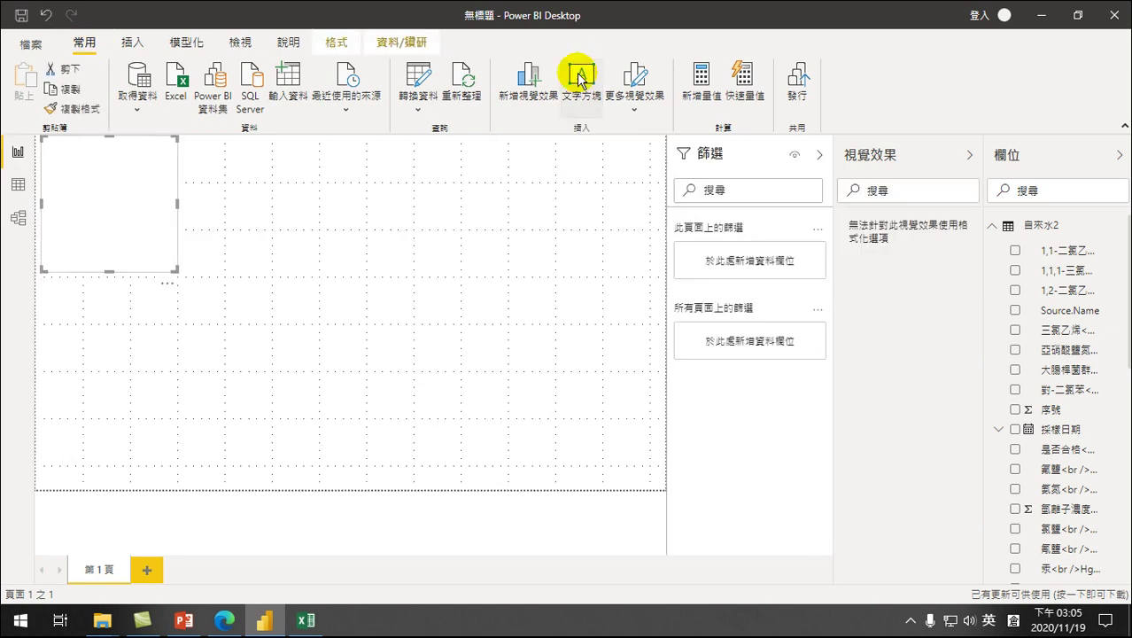
{"action": "left_click_drag", "start_coordinate": [173, 271], "coordinate": [222, 182]}
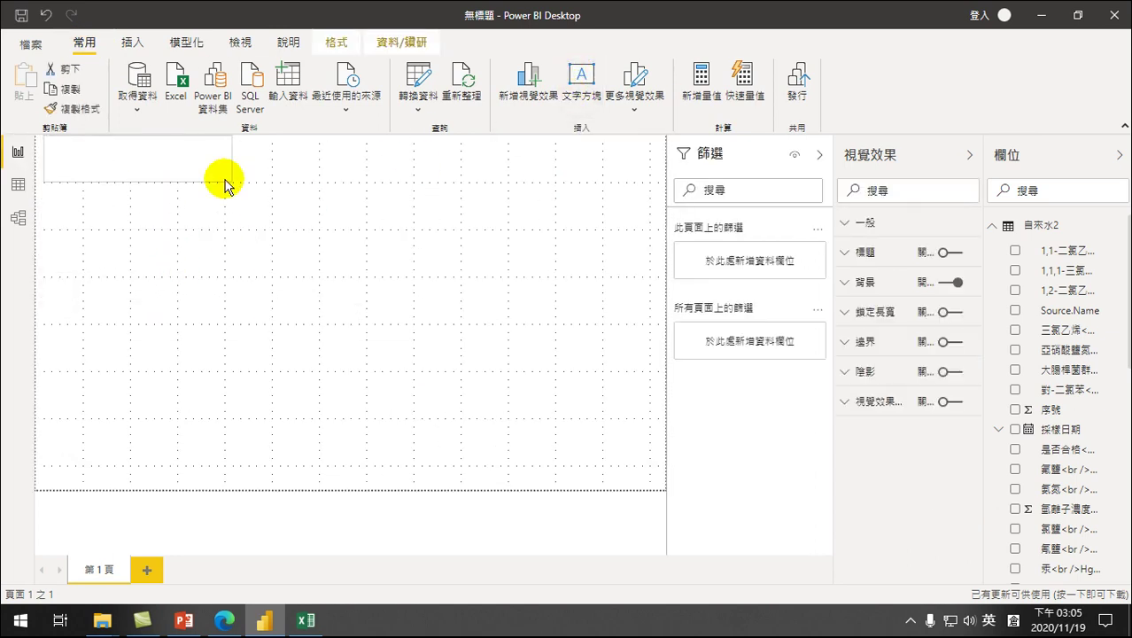
{"action": "left_click_drag", "start_coordinate": [43, 161], "coordinate": [35, 160]}
Step: Begin typing the Chinese title 臺灣自來水智慧 into the text box
{"action": "left_click", "coordinate": [55, 152]}
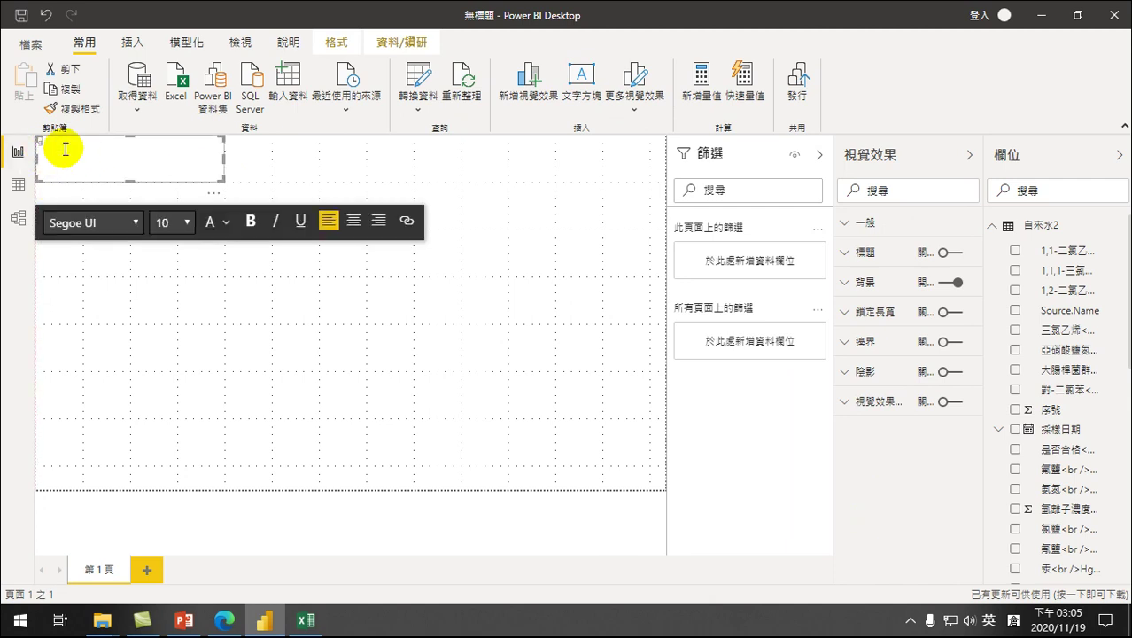
{"action": "key", "text": "shift"}
{"action": "type", "text": "水質監測"}
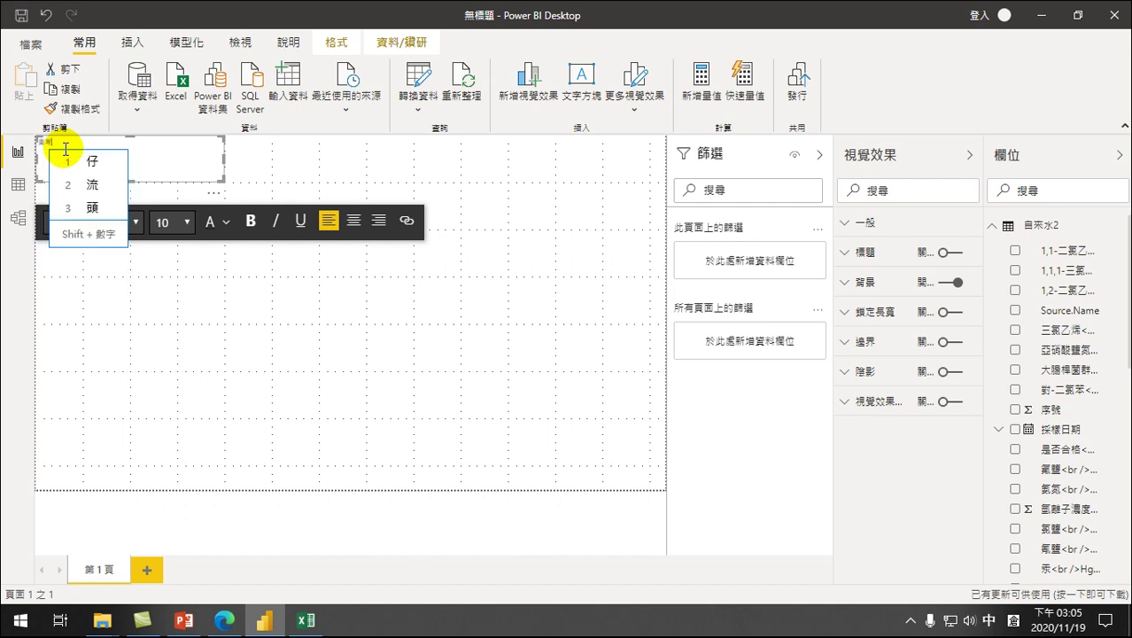
{"action": "type", "text": "自來水"}
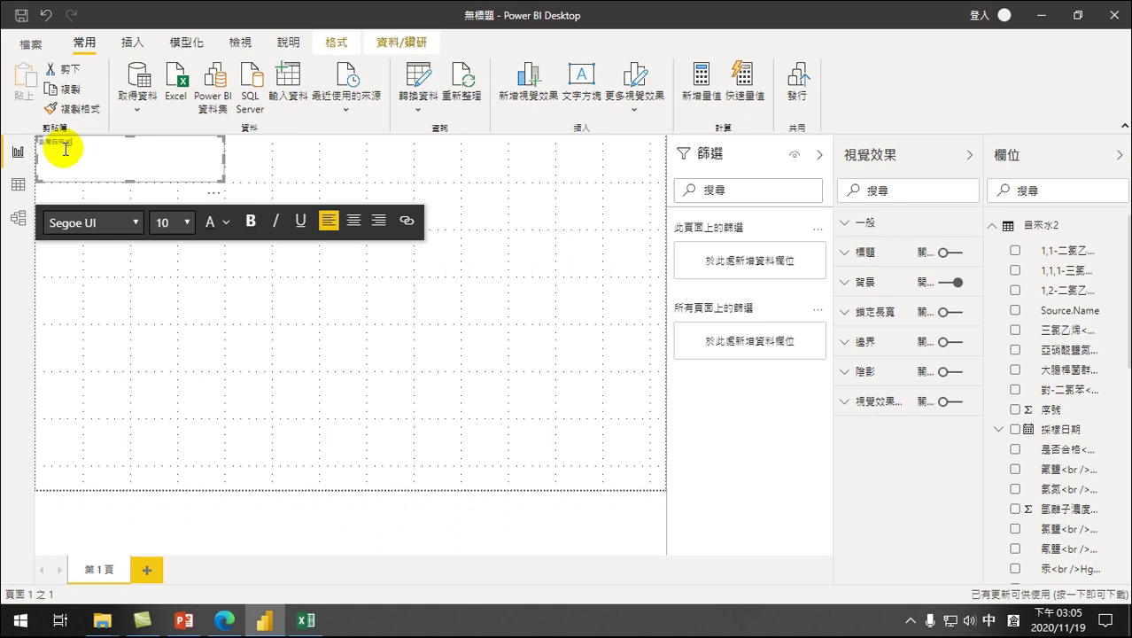
{"action": "key", "text": "shift"}
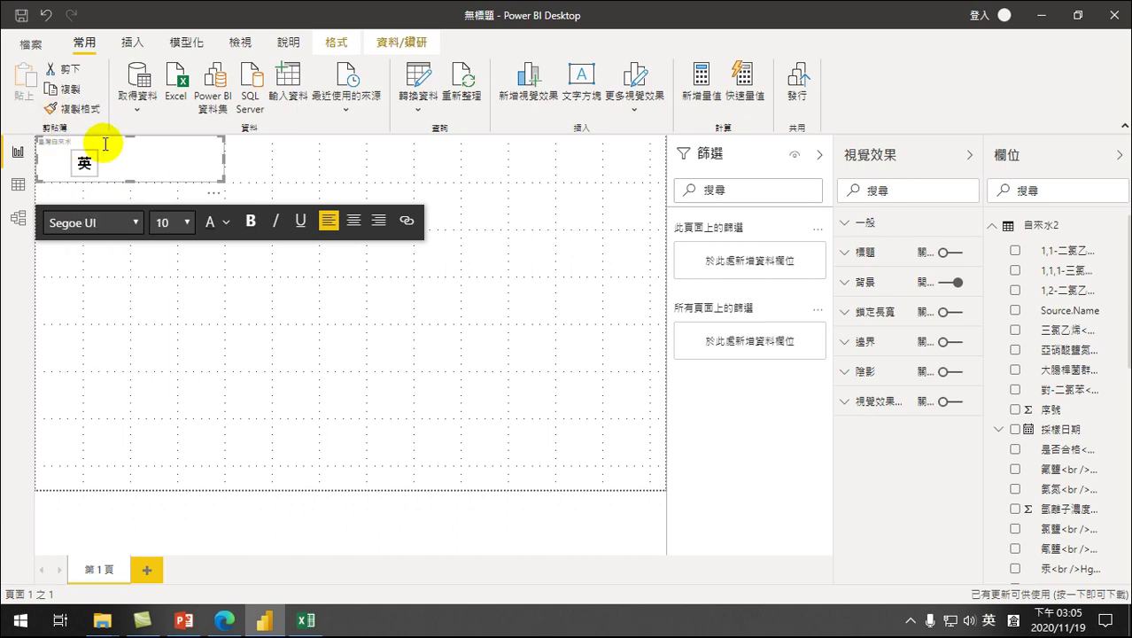
{"action": "key", "text": "shift"}
Step: Finish the title 臺灣自來水智慧, set it to 20 point and centre it
{"action": "type", "text": "水質"}
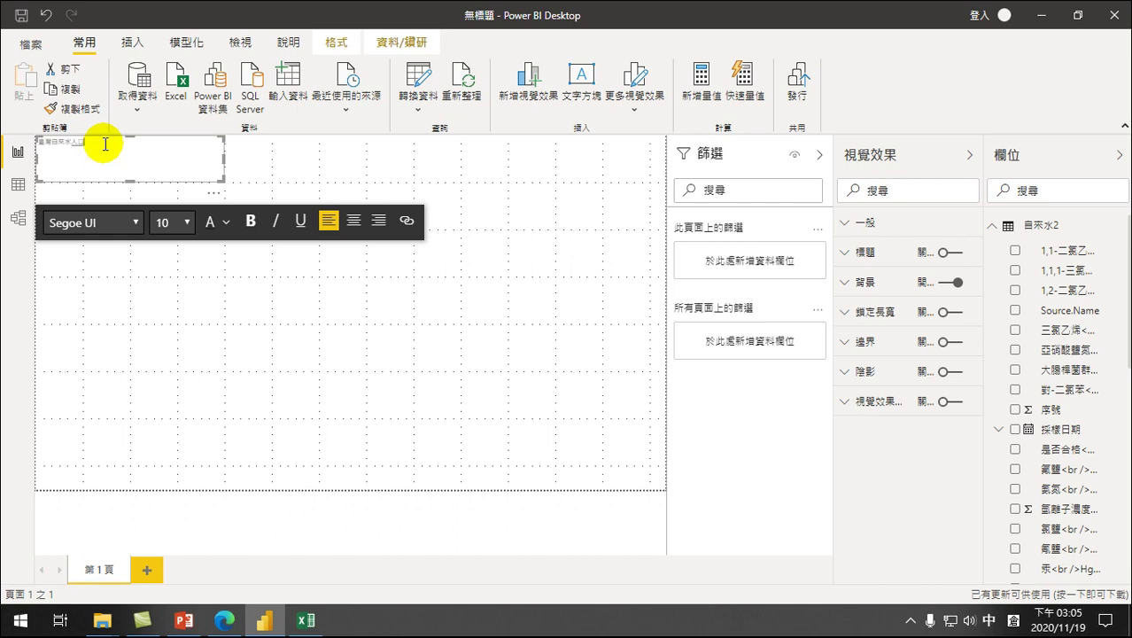
{"action": "key", "text": "shift"}
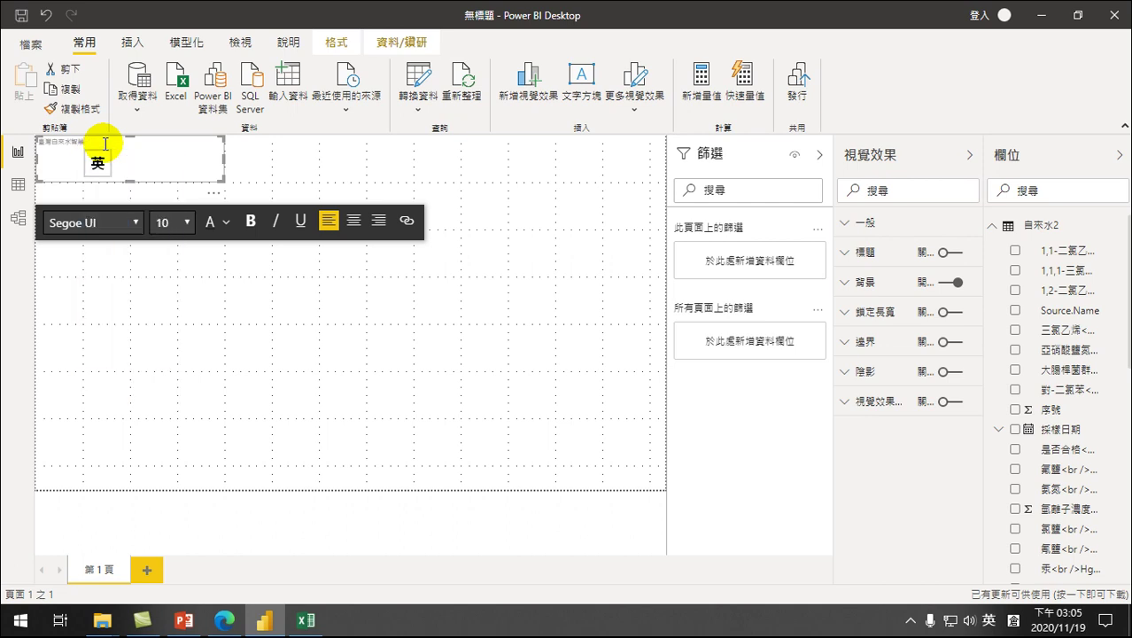
{"action": "left_click_drag", "start_coordinate": [119, 142], "coordinate": [7, 131]}
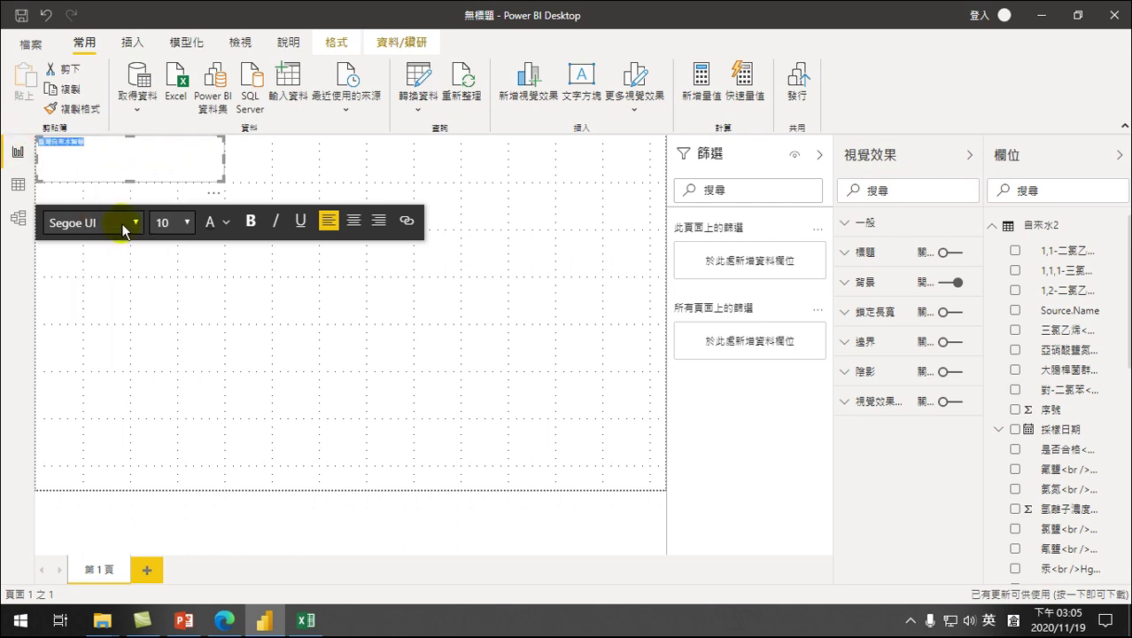
{"action": "left_click", "coordinate": [186, 222]}
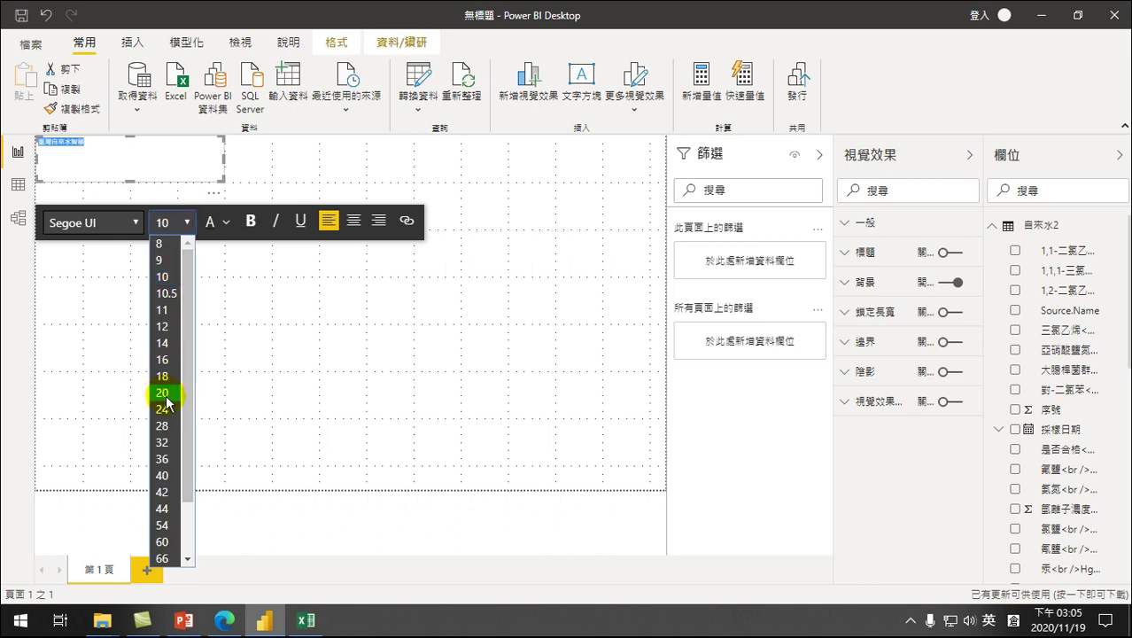
{"action": "left_click", "coordinate": [164, 393]}
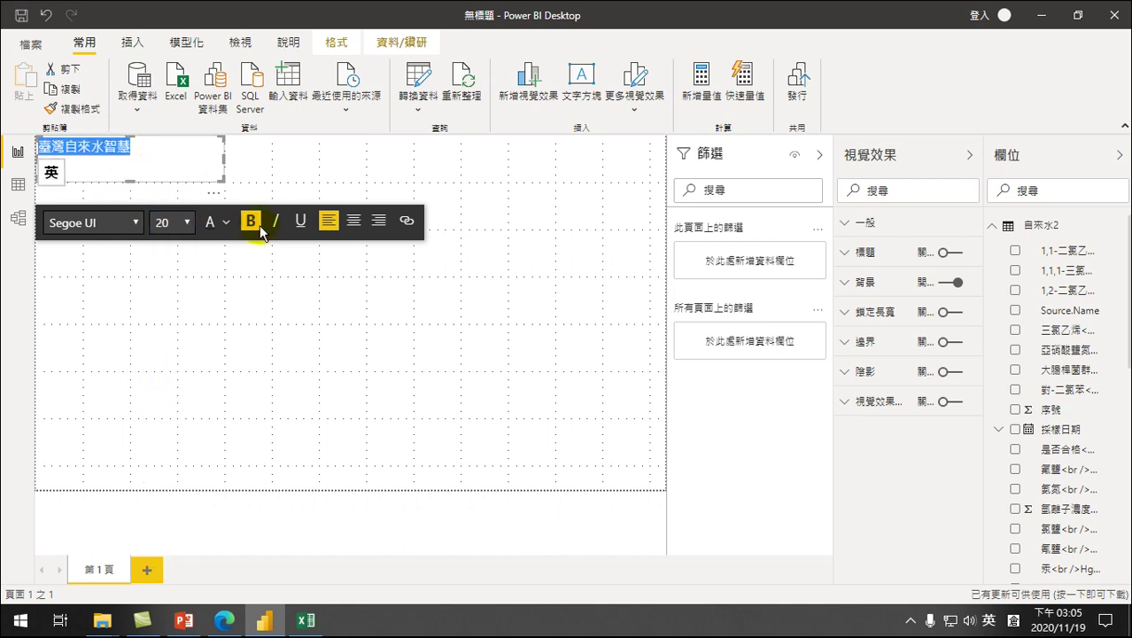
{"action": "left_click", "coordinate": [353, 224]}
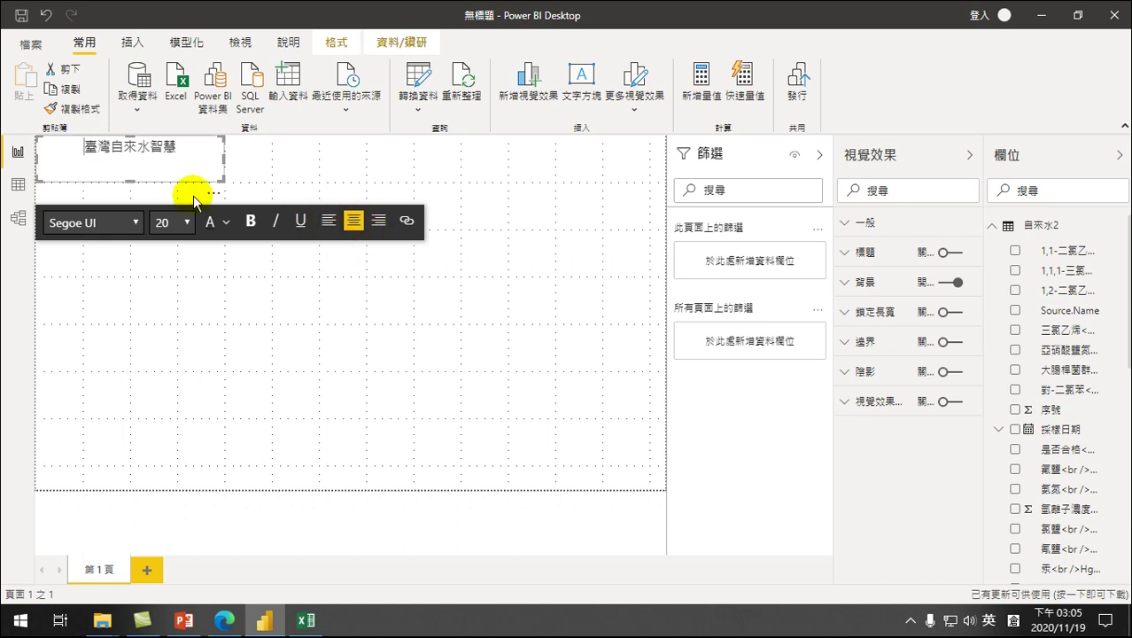
Step: Turn on a border (邊界) and drop shadow (陰影) for the title text box
{"action": "left_click", "coordinate": [89, 144]}
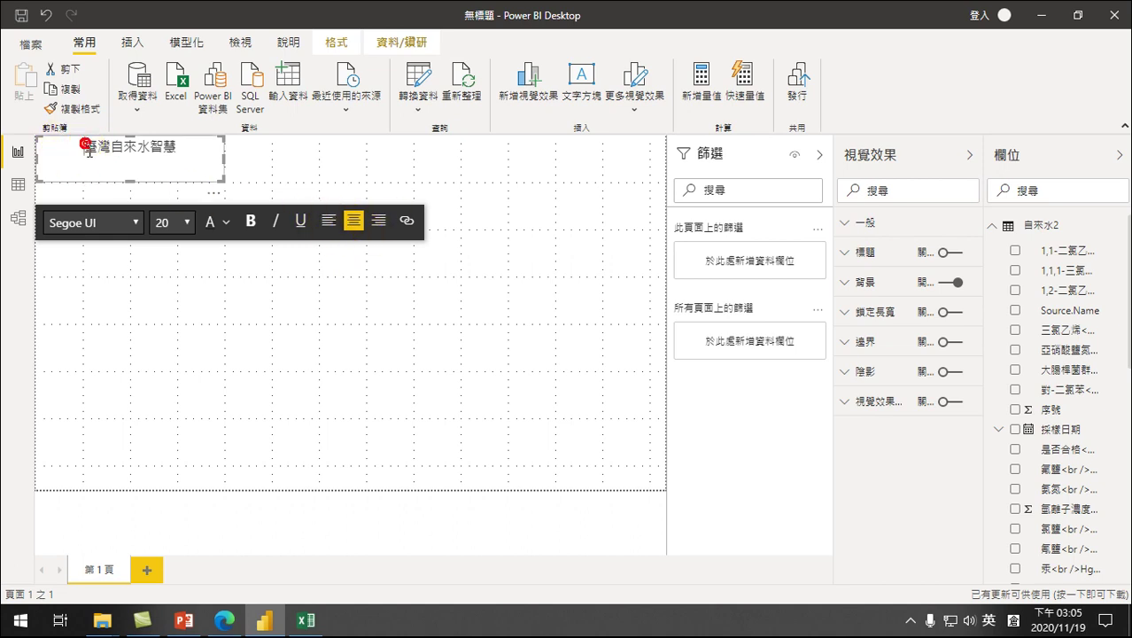
{"action": "left_click", "coordinate": [278, 176]}
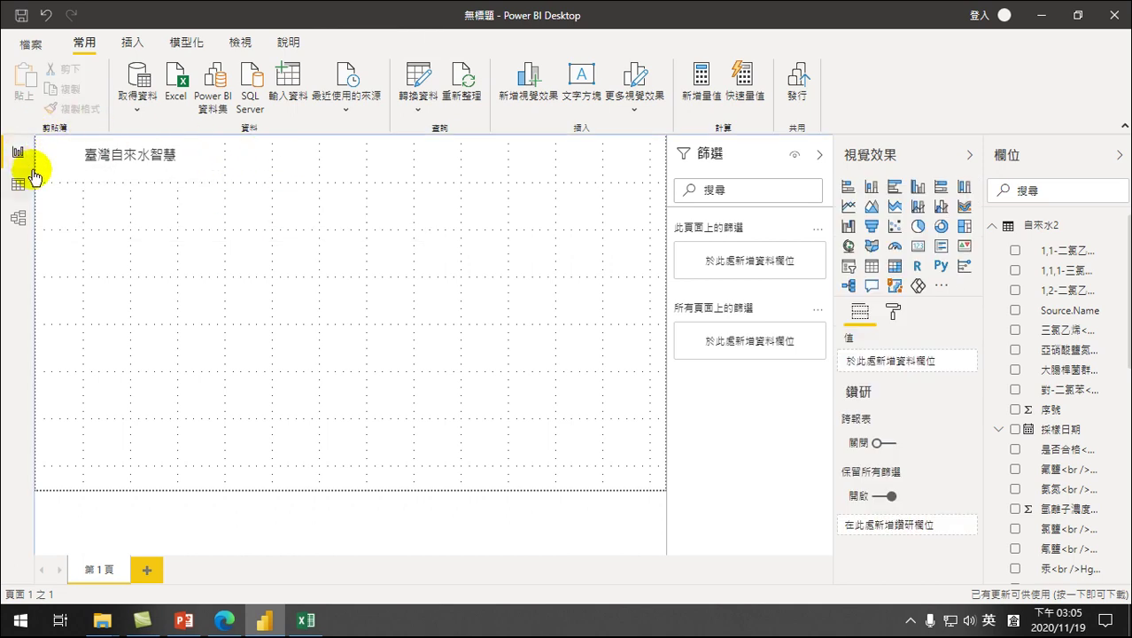
{"action": "left_click", "coordinate": [182, 165]}
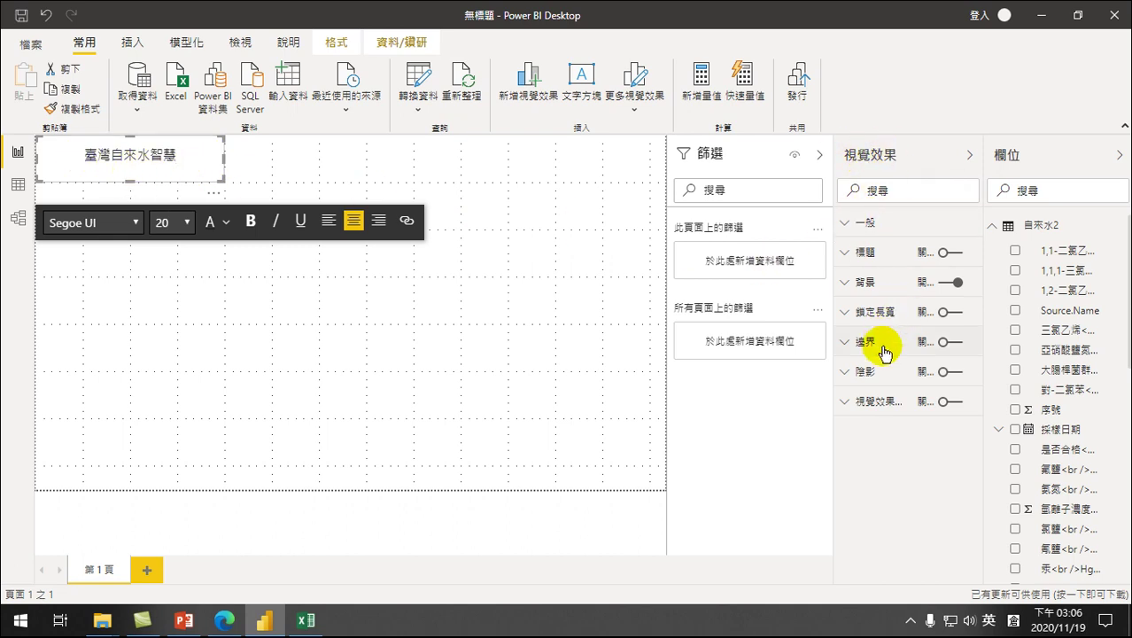
{"action": "left_click", "coordinate": [945, 344]}
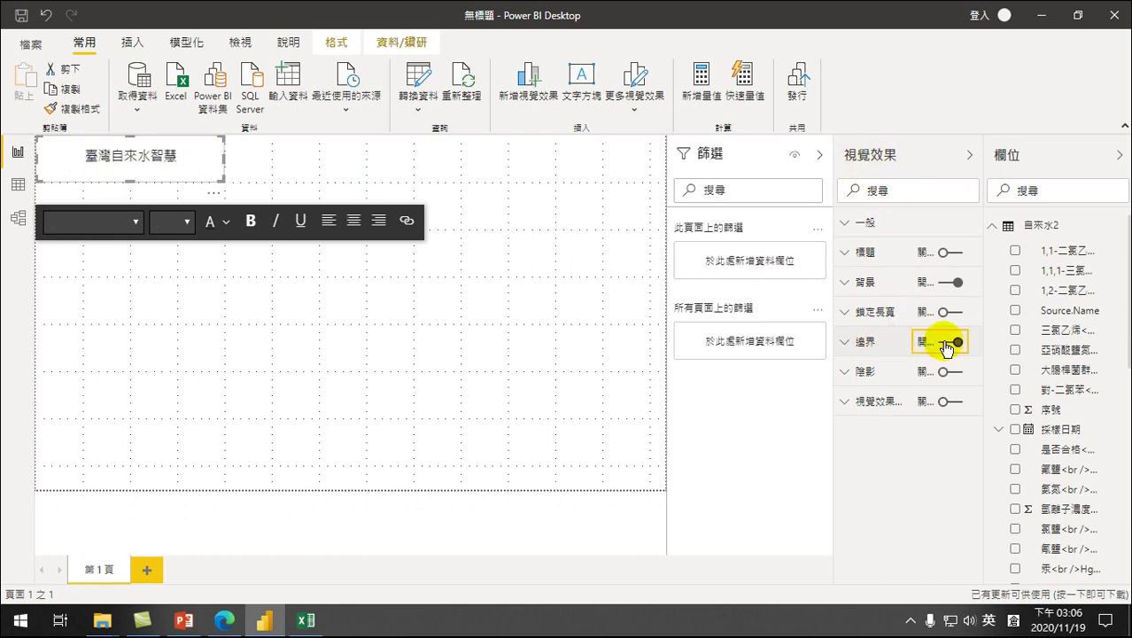
{"action": "left_click", "coordinate": [944, 373]}
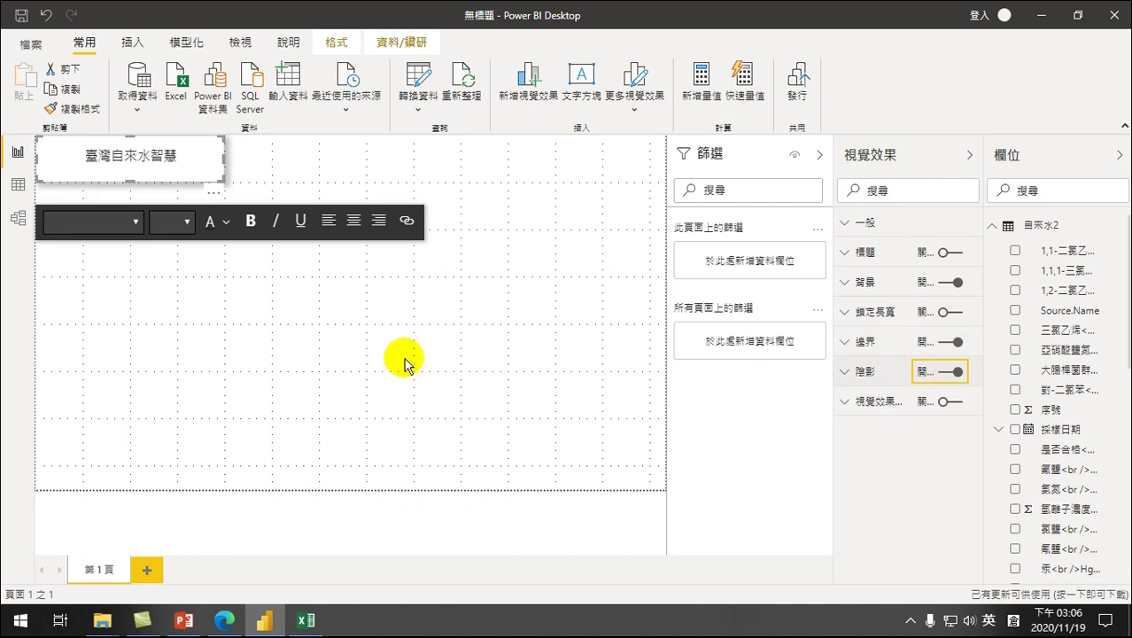
{"action": "left_click", "coordinate": [320, 337]}
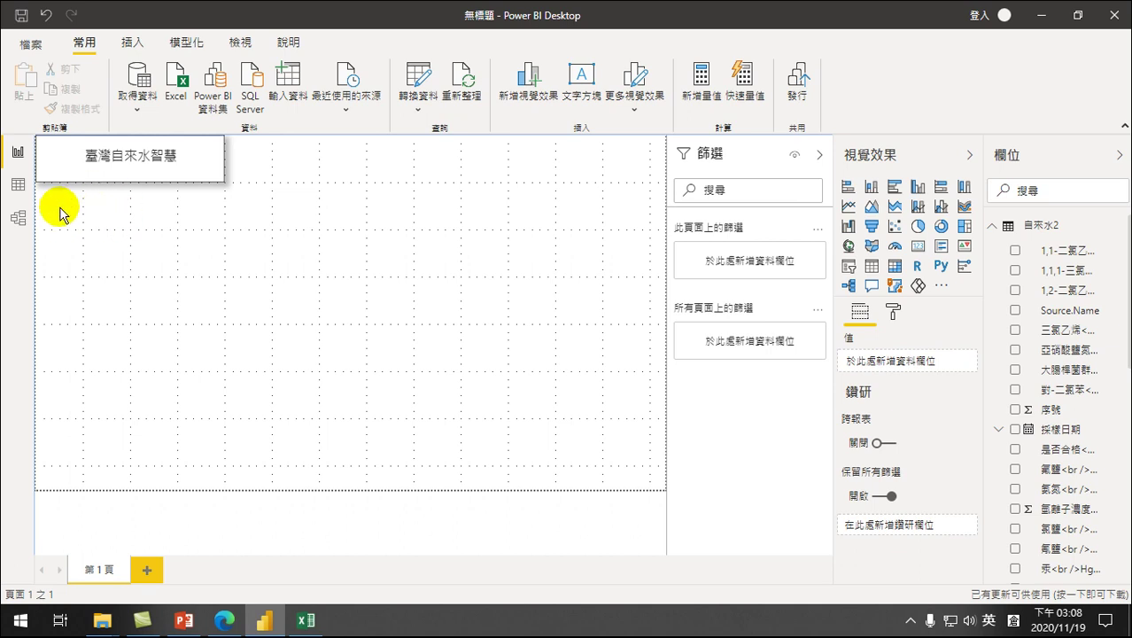
Step: Add a card counting 縣市 (23), then move it under the title and shrink it
{"action": "left_click", "coordinate": [920, 249]}
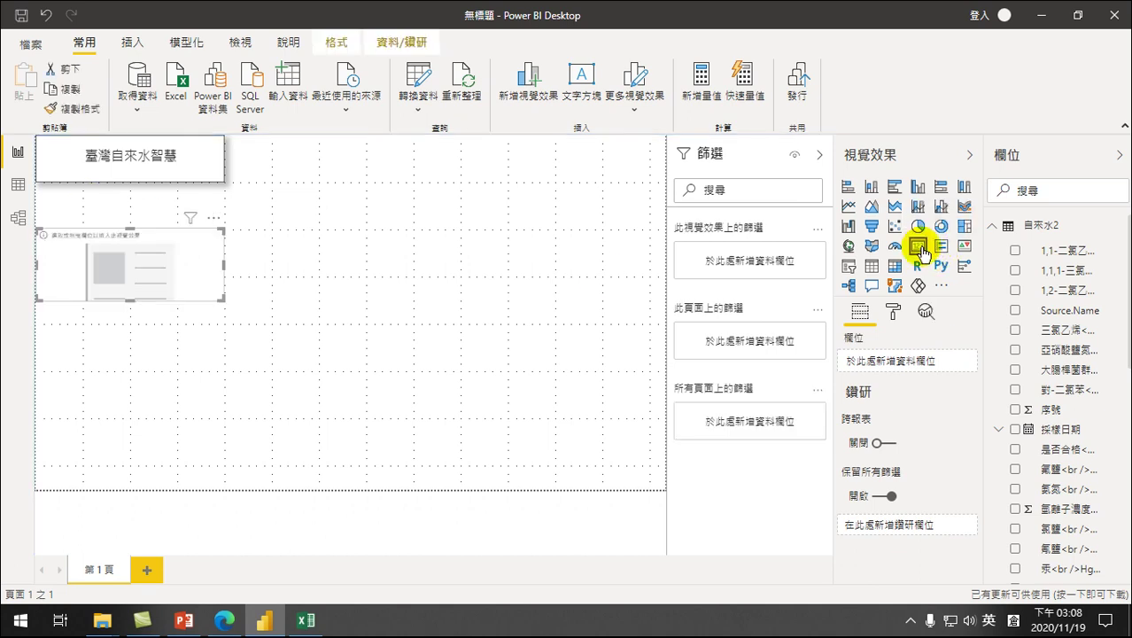
{"action": "scroll", "coordinate": [1041, 372], "scroll_direction": "down", "scroll_amount": 5}
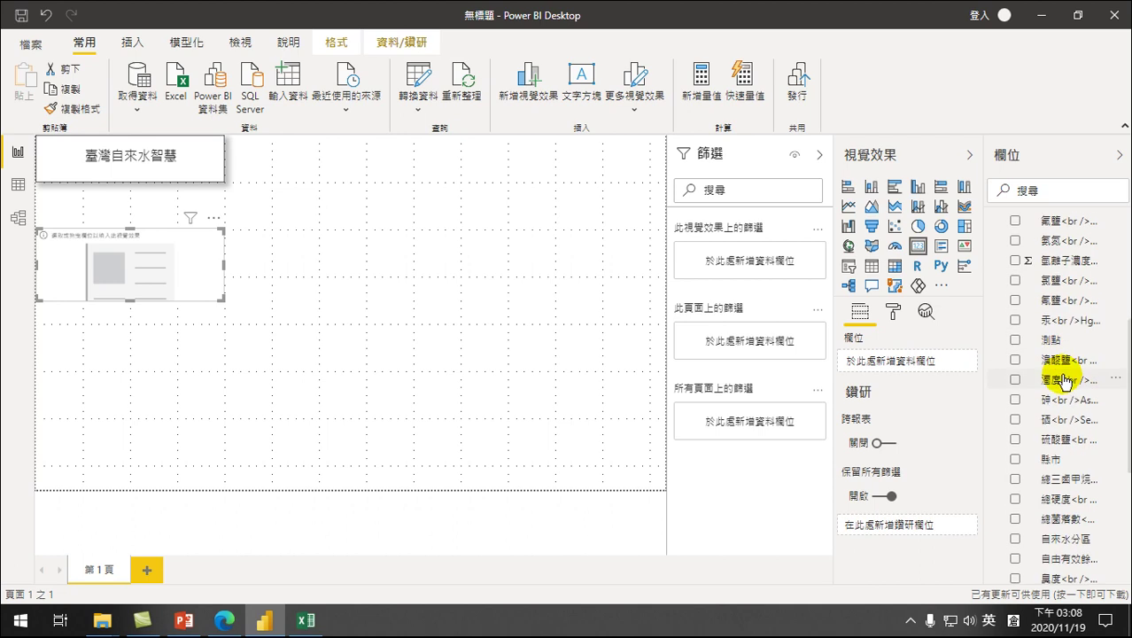
{"action": "left_click", "coordinate": [1015, 459]}
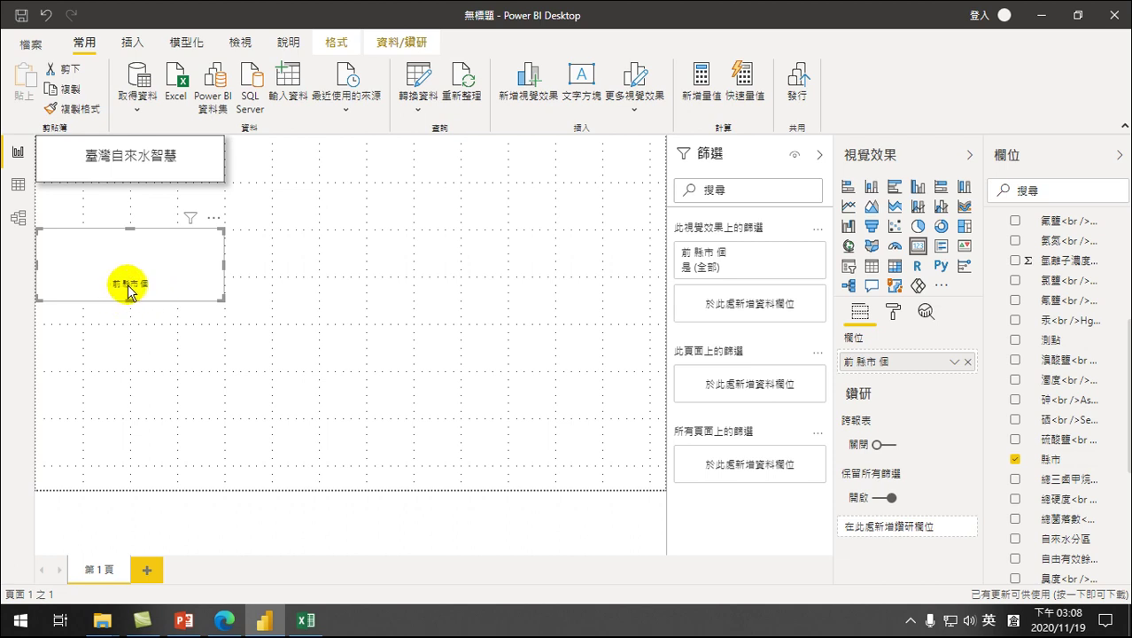
{"action": "left_click", "coordinate": [955, 363]}
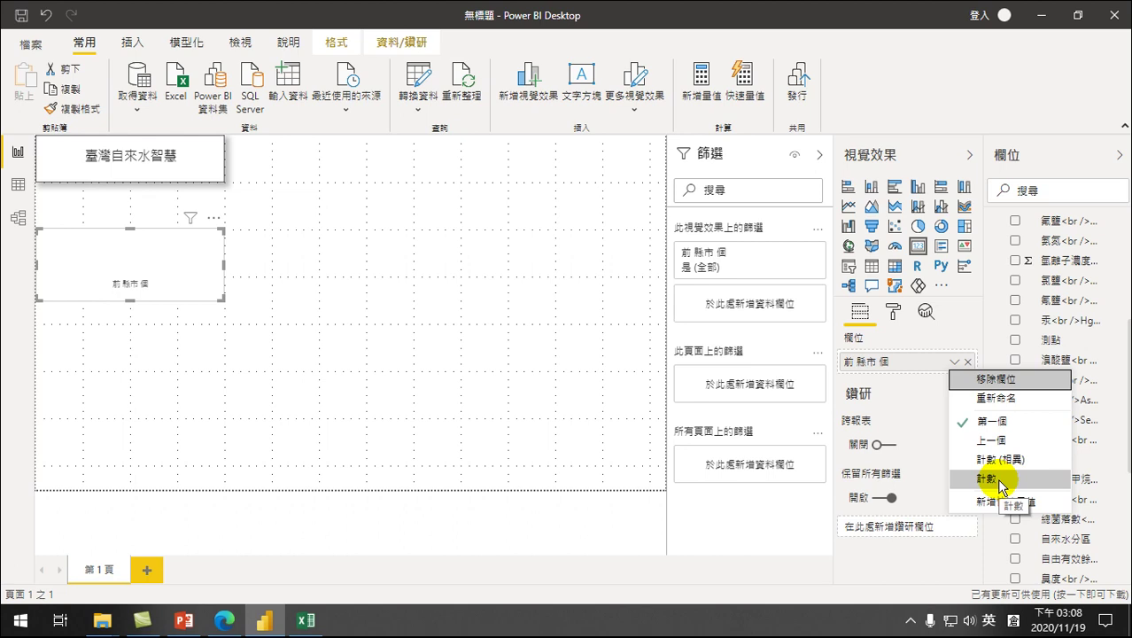
{"action": "left_click", "coordinate": [993, 476]}
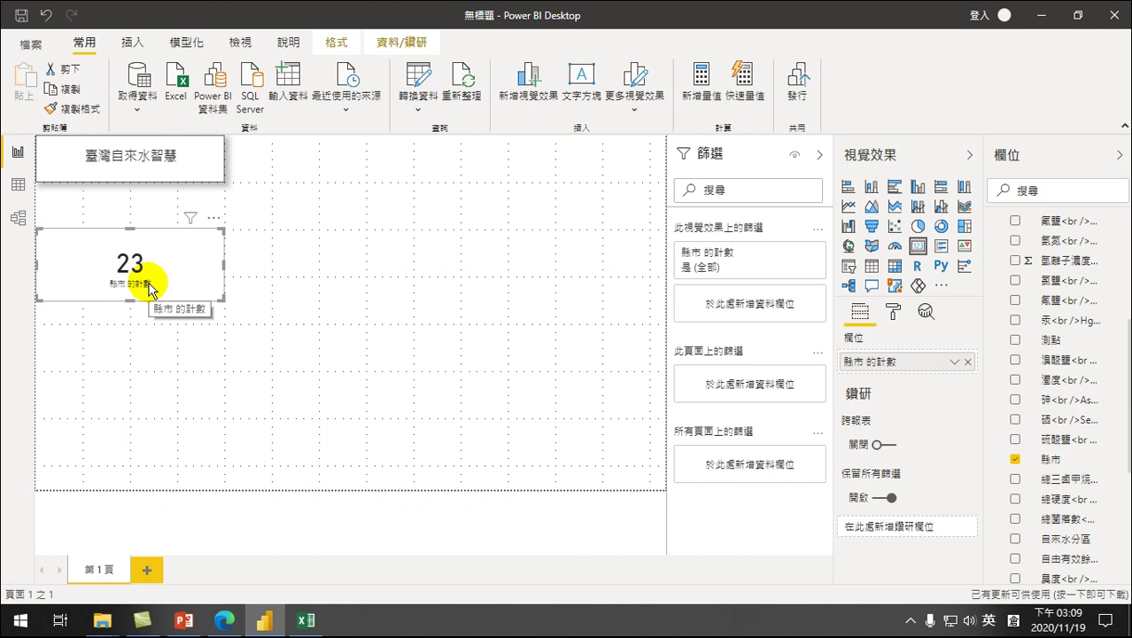
{"action": "left_click_drag", "start_coordinate": [162, 261], "coordinate": [148, 222]}
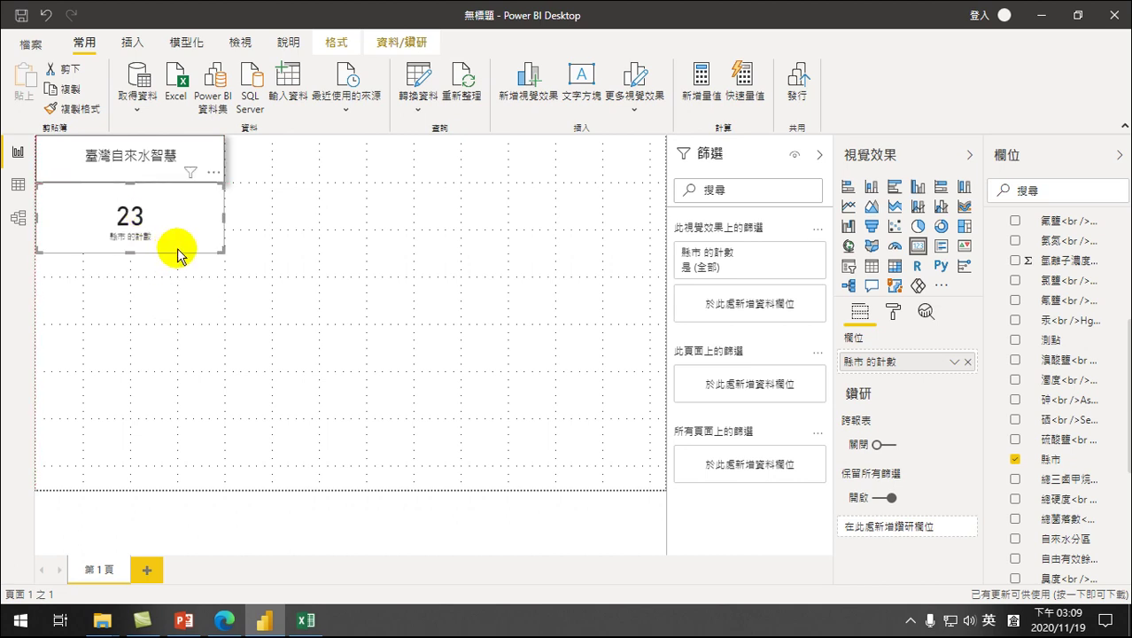
{"action": "left_click_drag", "start_coordinate": [222, 251], "coordinate": [130, 228]}
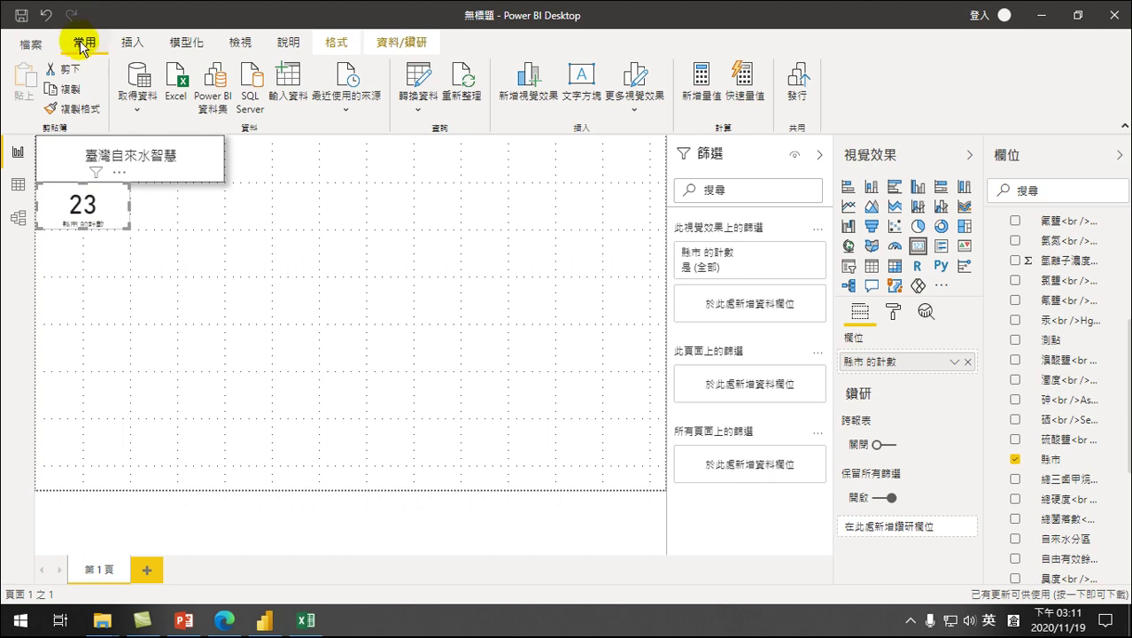
{"action": "left_click", "coordinate": [230, 235]}
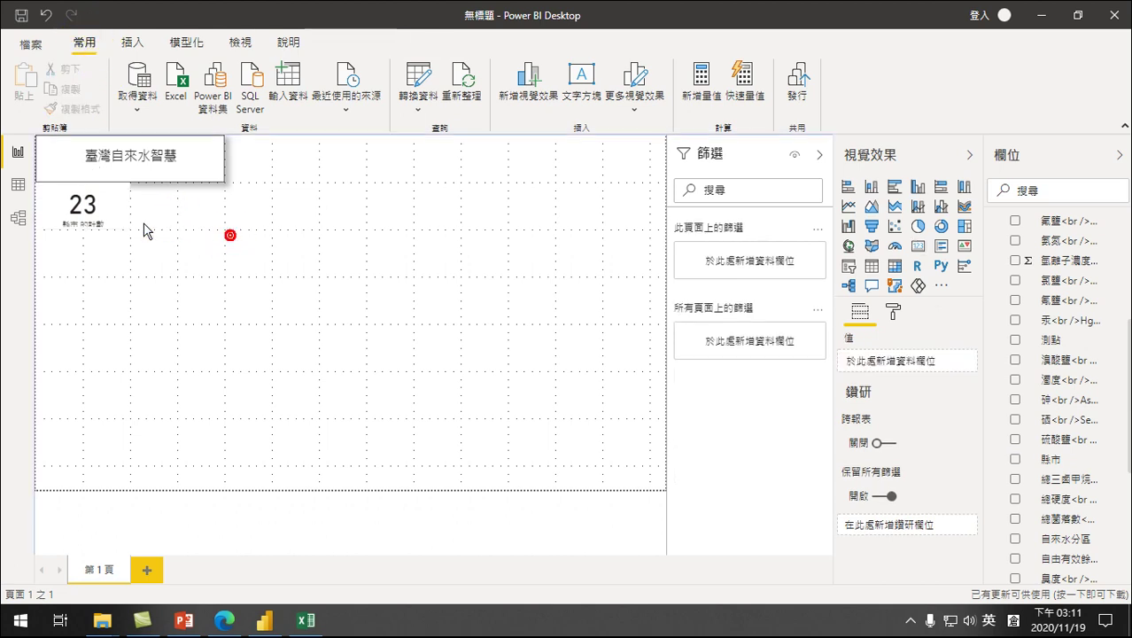
{"action": "left_click", "coordinate": [16, 186]}
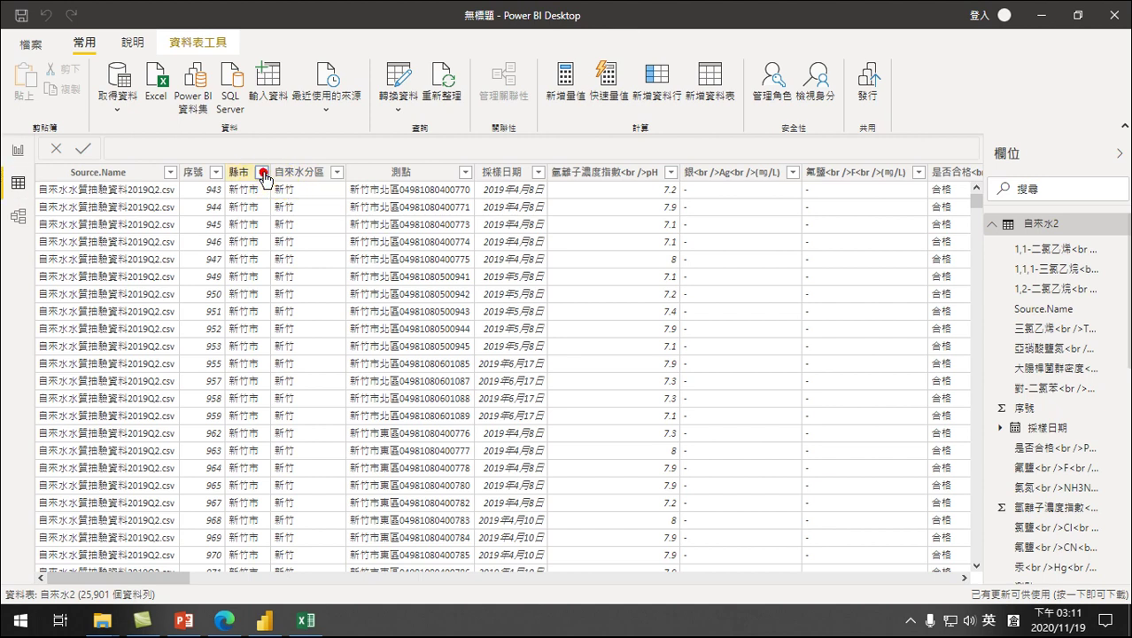
{"action": "left_click", "coordinate": [263, 177]}
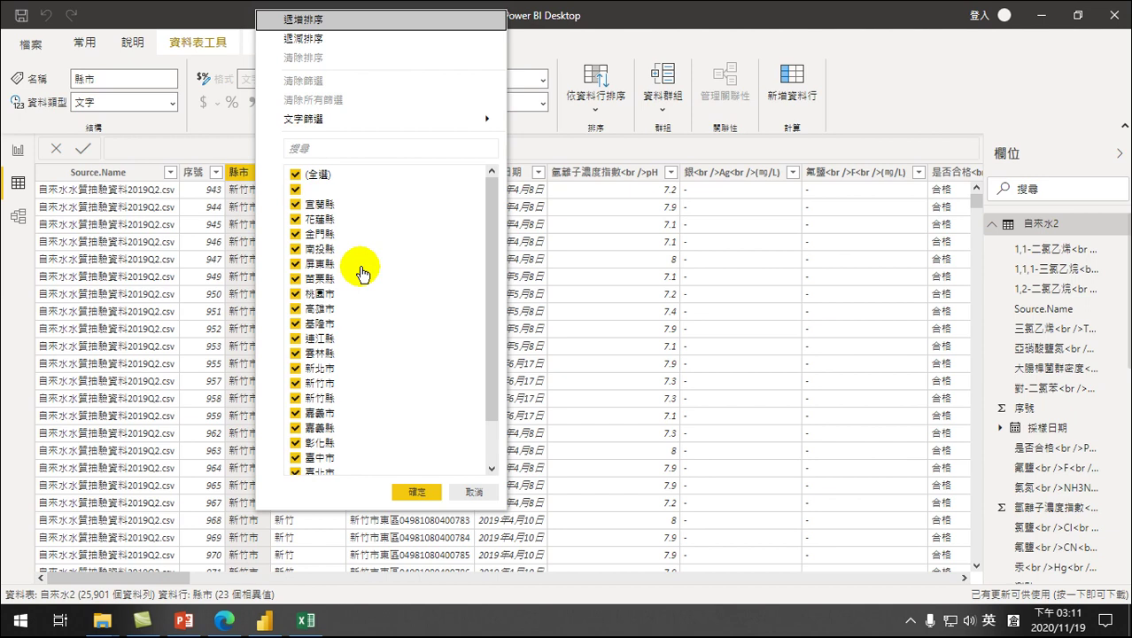
{"action": "left_click", "coordinate": [472, 492]}
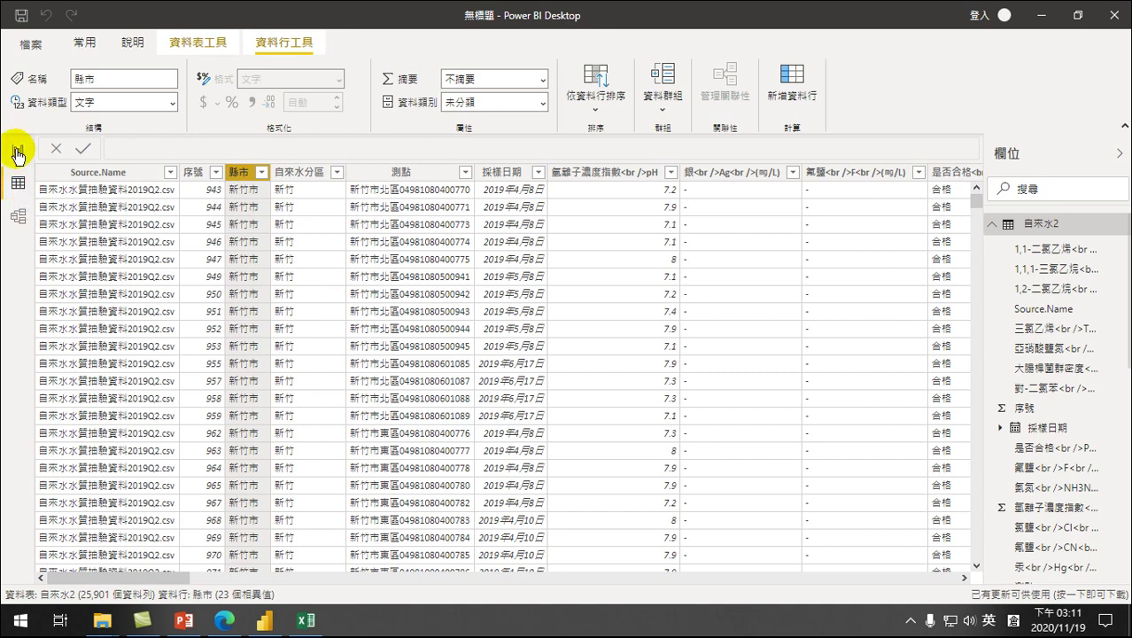
{"action": "left_click", "coordinate": [17, 151]}
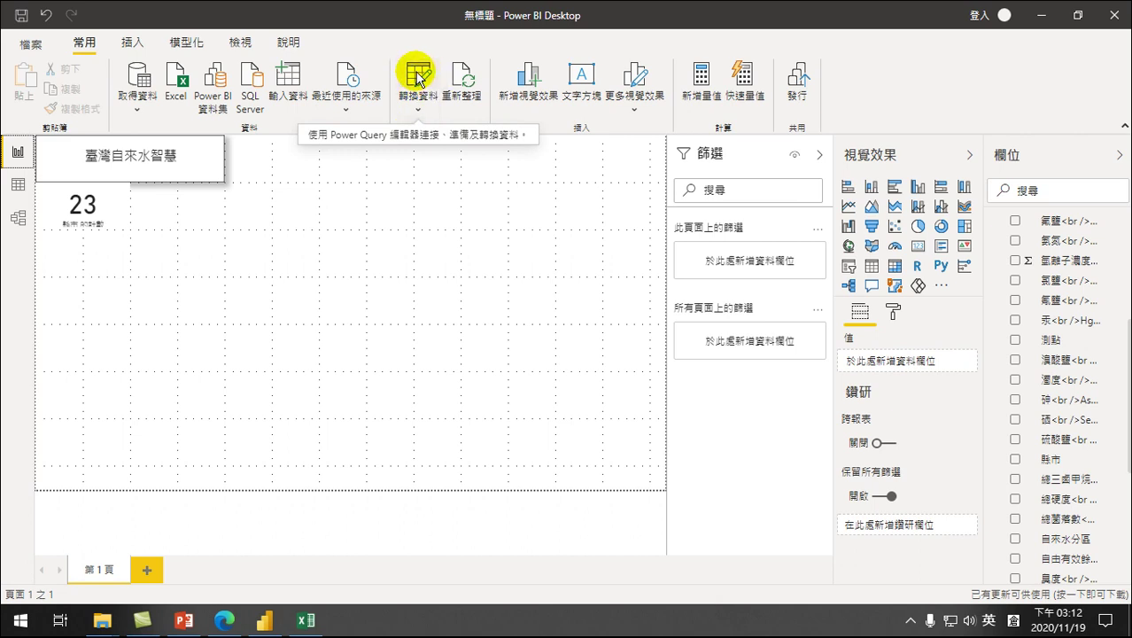
Step: In Power Query, filter 縣市, which mistakenly keeps only the blank-county rows
{"action": "left_click", "coordinate": [421, 77]}
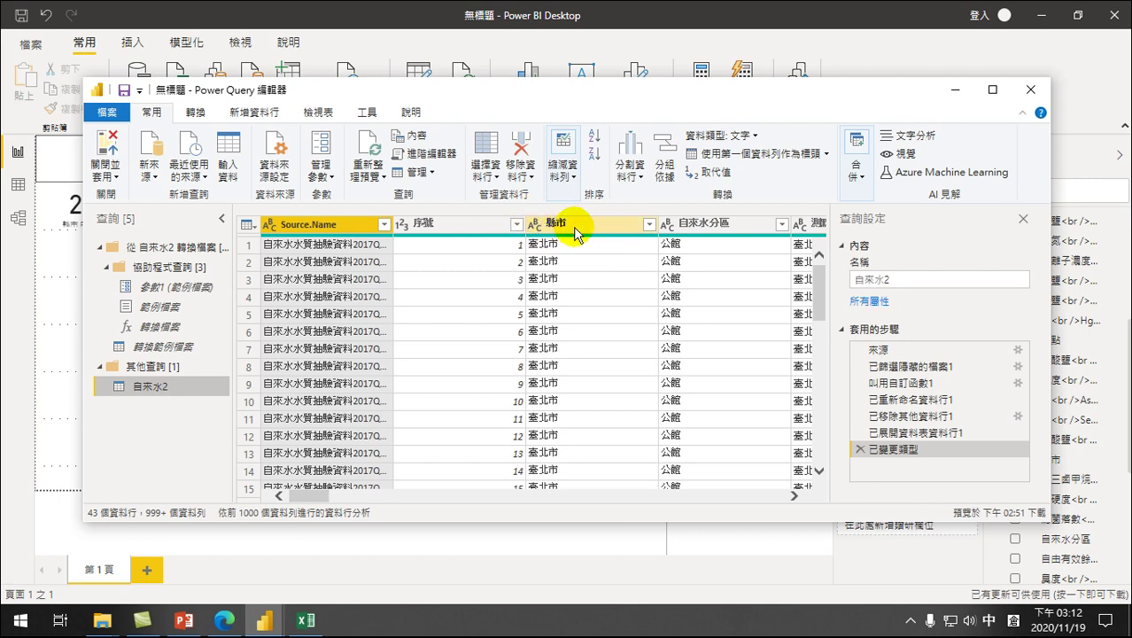
{"action": "left_click", "coordinate": [650, 227]}
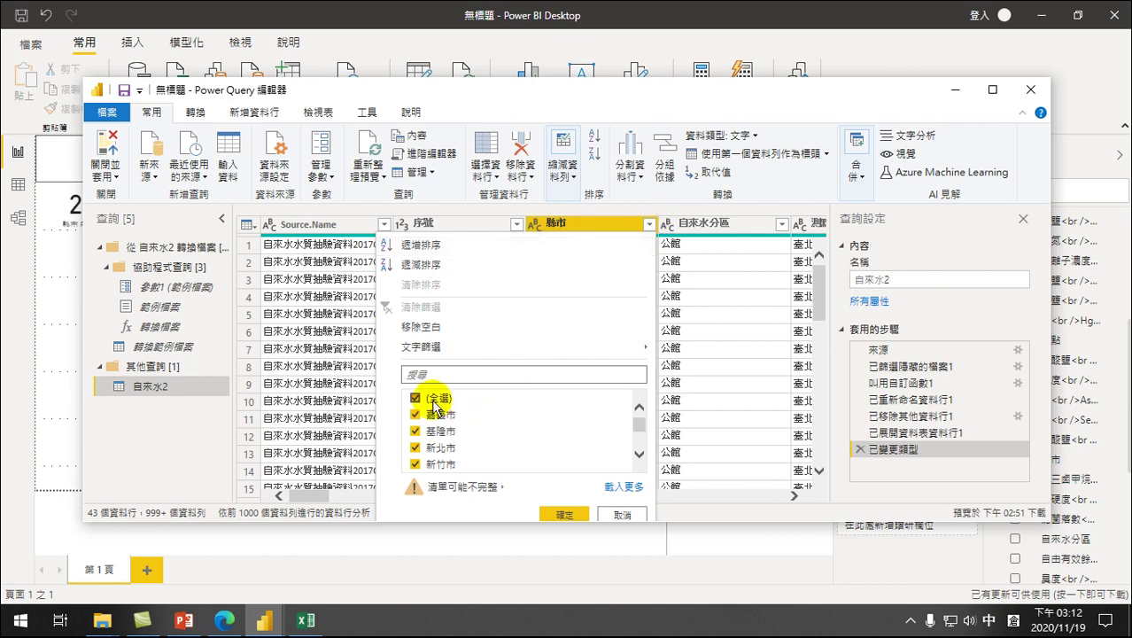
{"action": "scroll", "coordinate": [466, 419], "scroll_direction": "down", "scroll_amount": 1}
{"action": "scroll", "coordinate": [467, 420], "scroll_direction": "down", "scroll_amount": 3}
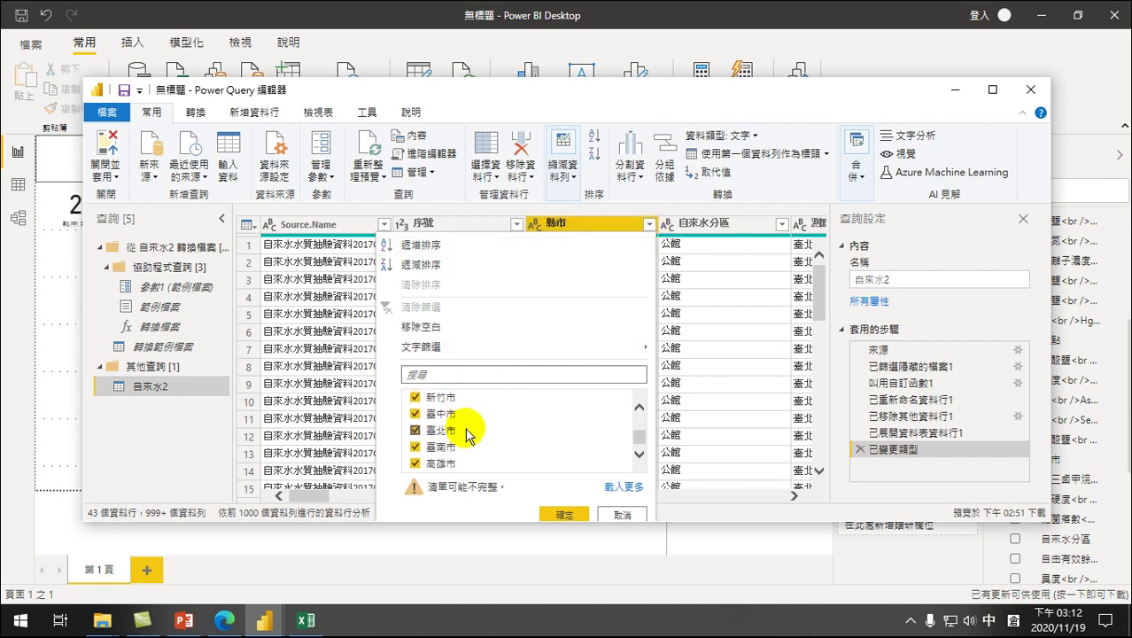
{"action": "scroll", "coordinate": [470, 443], "scroll_direction": "up", "scroll_amount": 4}
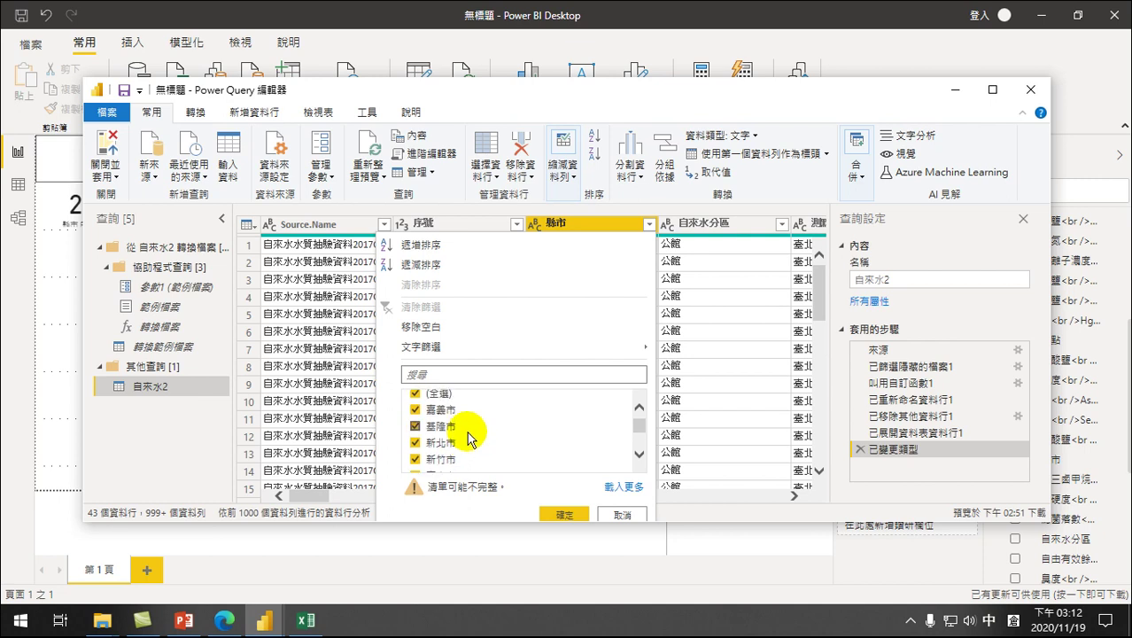
{"action": "left_click", "coordinate": [621, 486]}
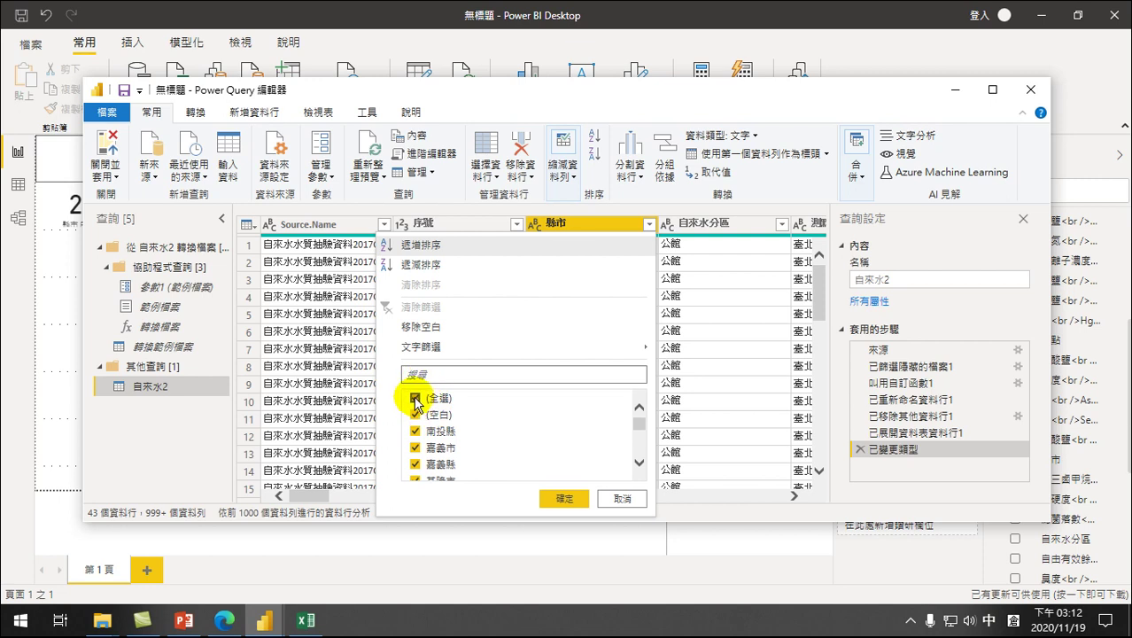
{"action": "left_click", "coordinate": [416, 400]}
{"action": "left_click", "coordinate": [415, 416]}
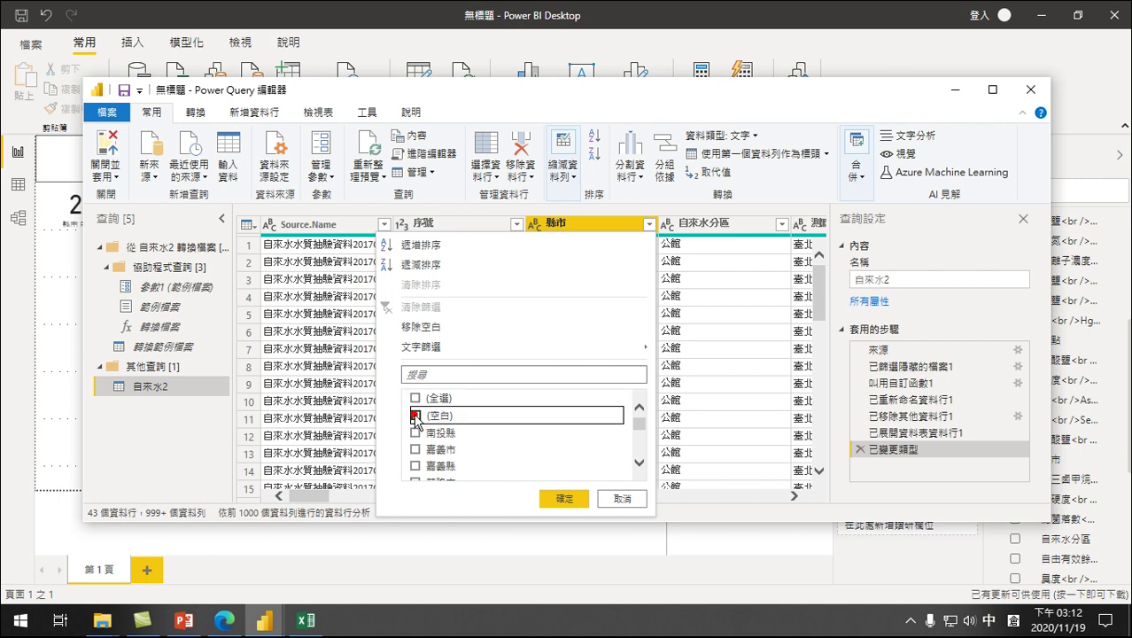
{"action": "left_click", "coordinate": [563, 499]}
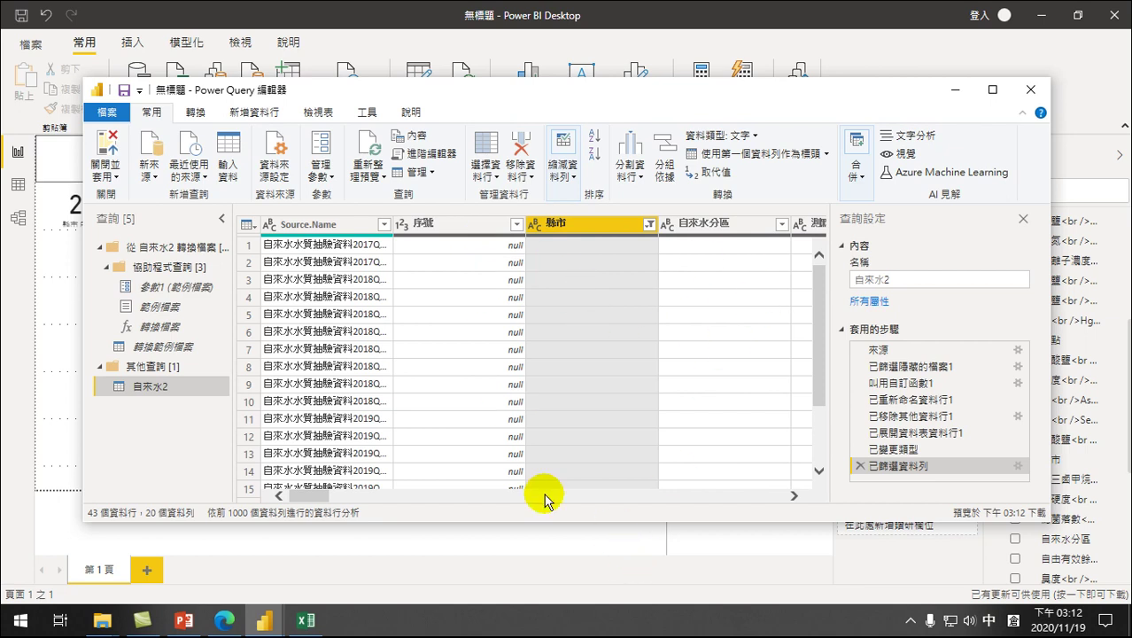
{"action": "left_click_drag", "start_coordinate": [326, 496], "coordinate": [302, 489]}
Step: Clear the 縣市 filter and re-filter it to exclude (空白) blank counties
{"action": "left_click", "coordinate": [649, 228]}
{"action": "left_click", "coordinate": [650, 229]}
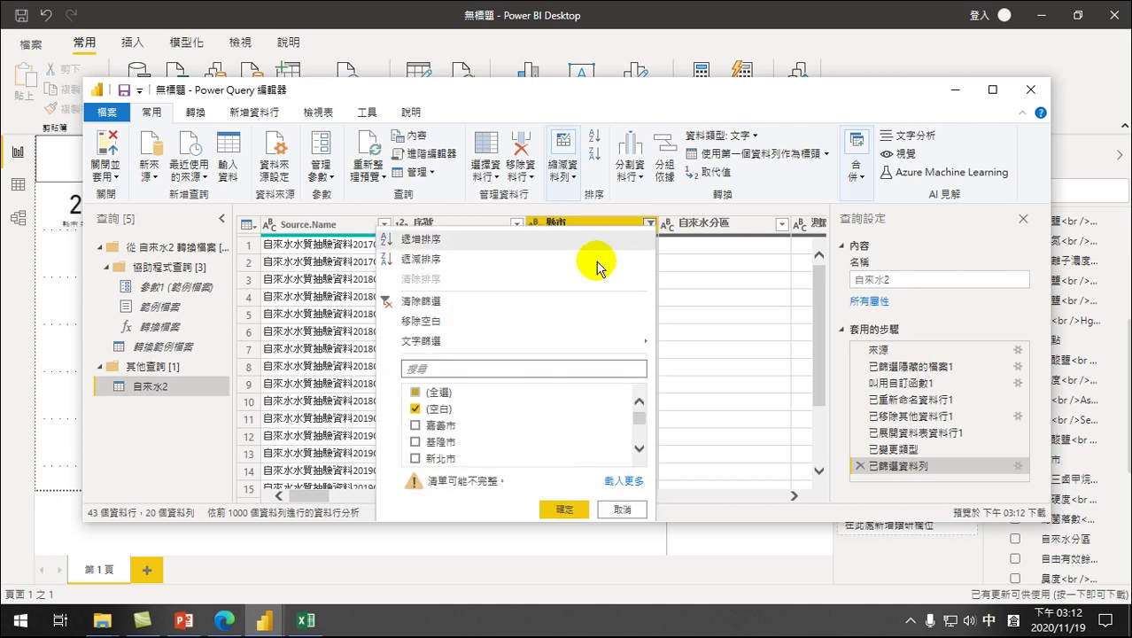
{"action": "left_click", "coordinate": [426, 302]}
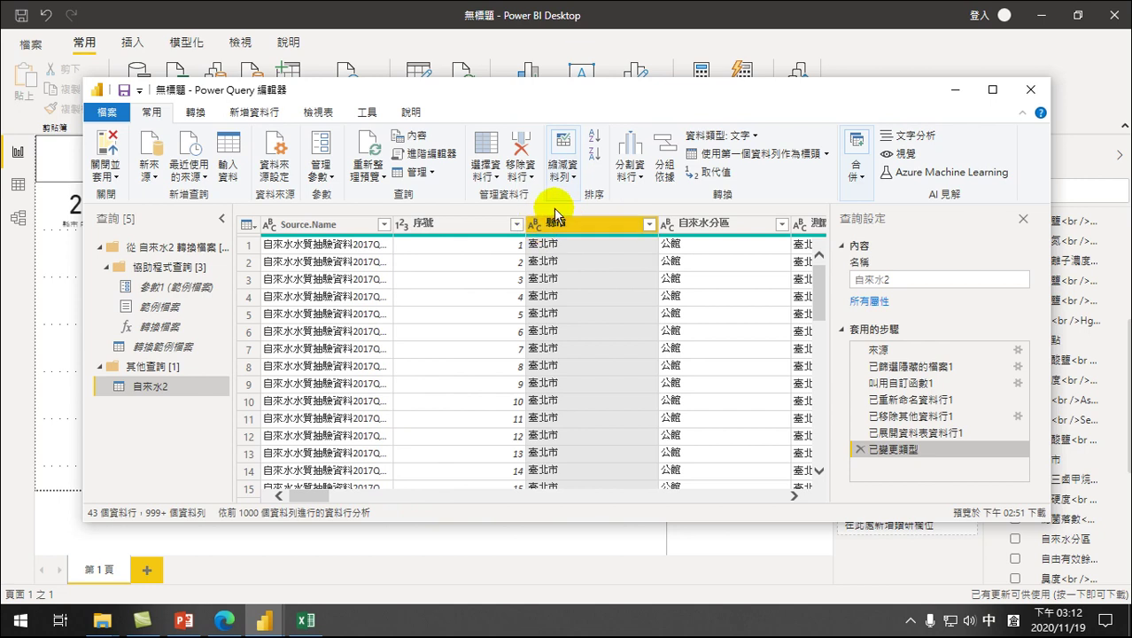
{"action": "left_click", "coordinate": [649, 224]}
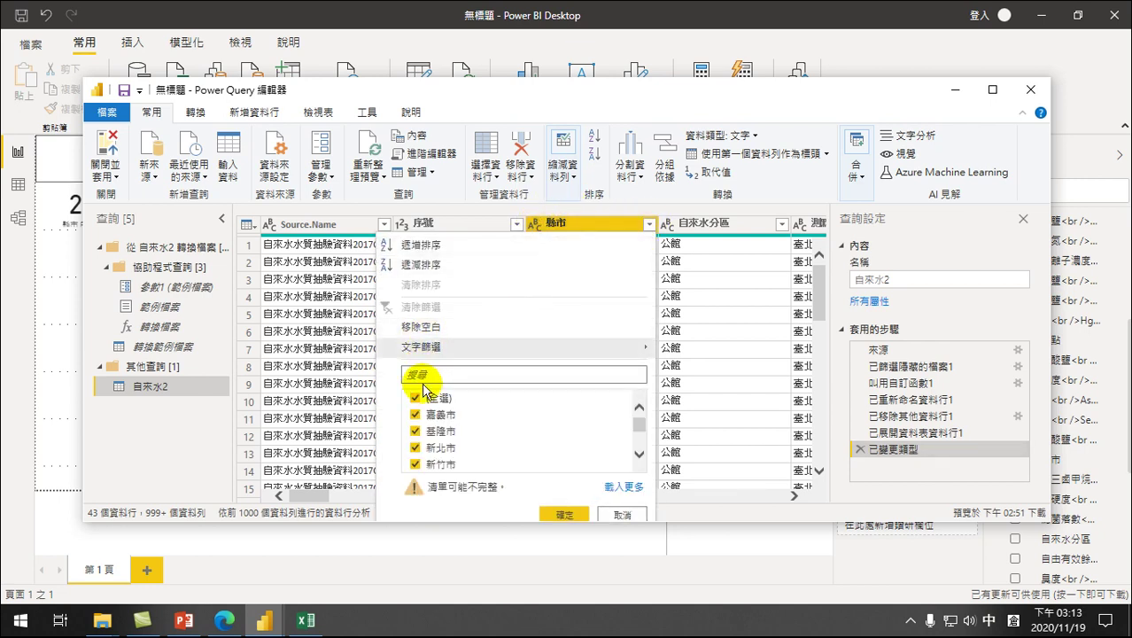
{"action": "left_click", "coordinate": [625, 488]}
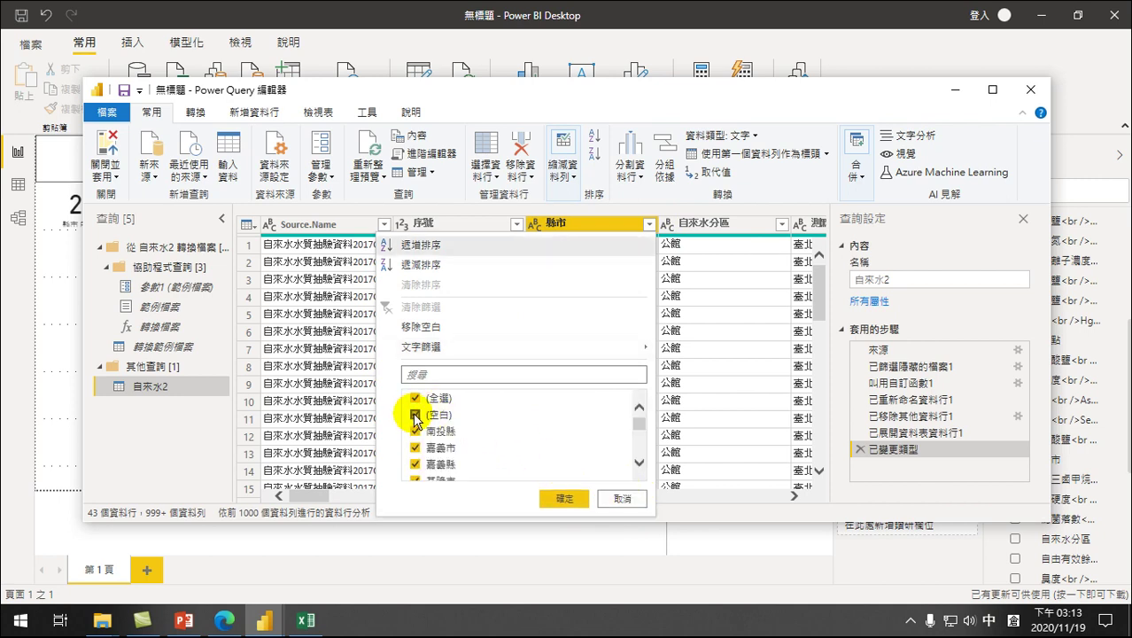
{"action": "left_click", "coordinate": [416, 416]}
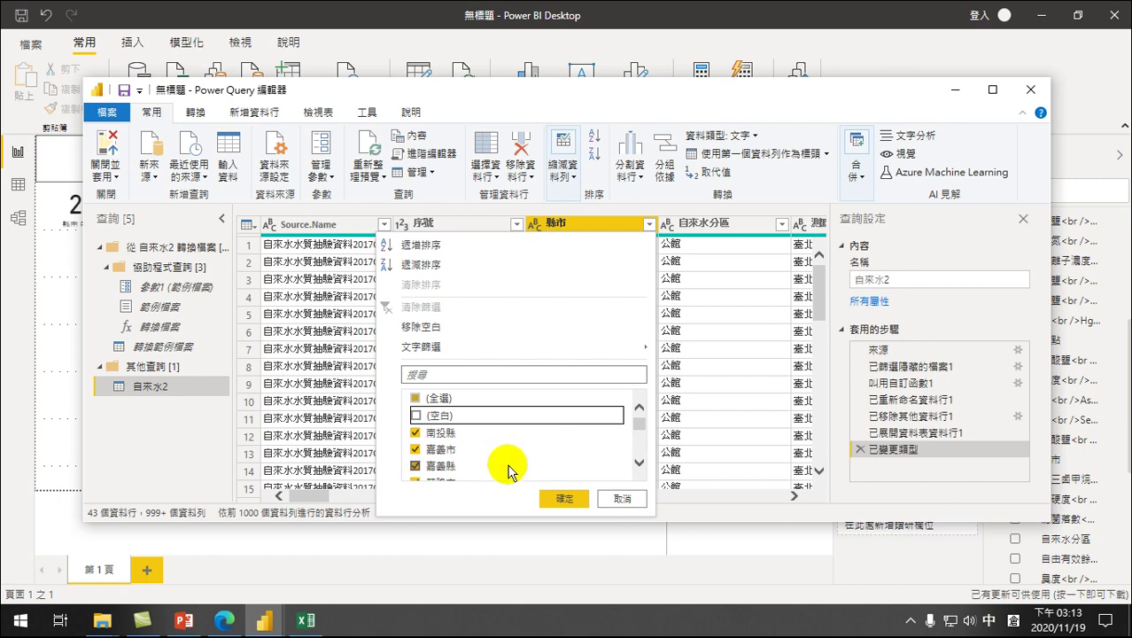
{"action": "left_click", "coordinate": [564, 499]}
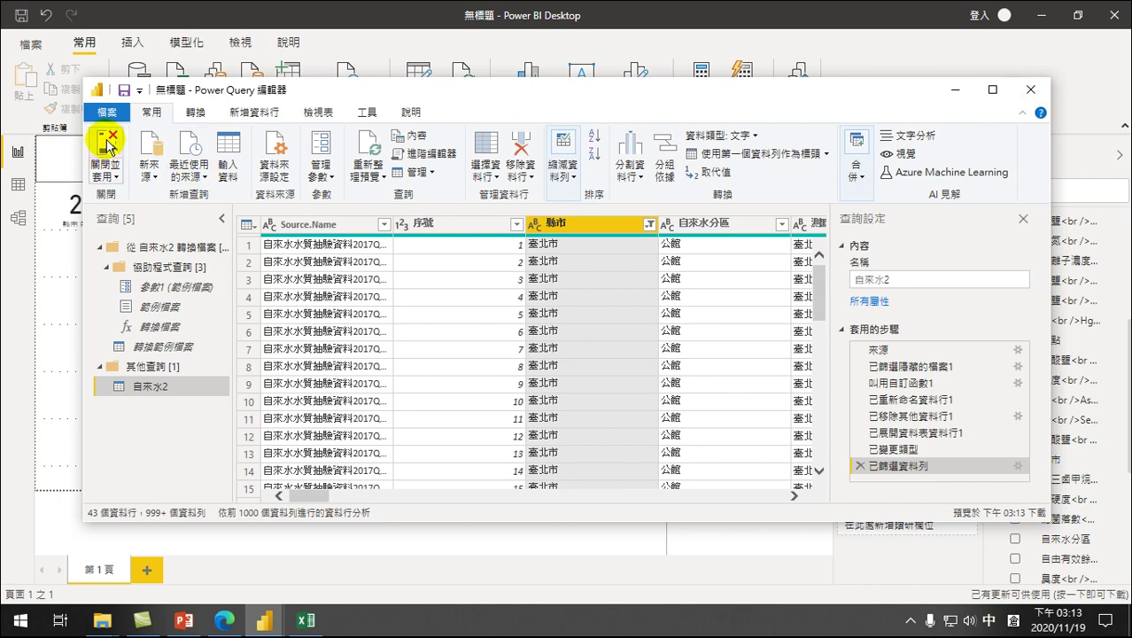
Step: Close & Apply so the filtered data loads and the card shows 22
{"action": "left_click", "coordinate": [151, 112]}
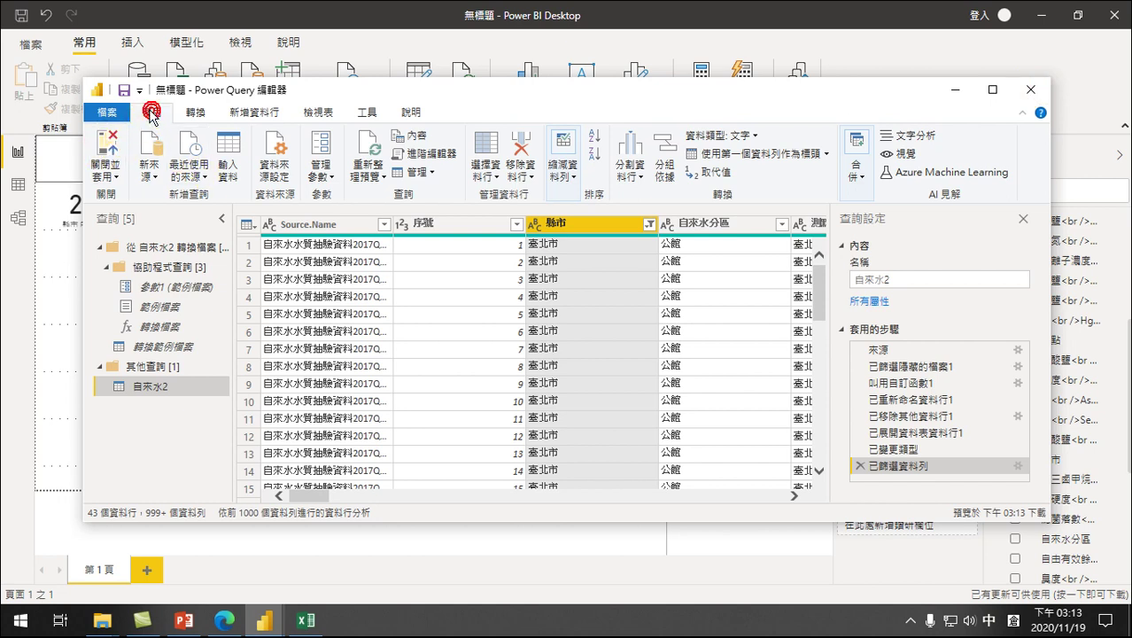
{"action": "left_click", "coordinate": [104, 151]}
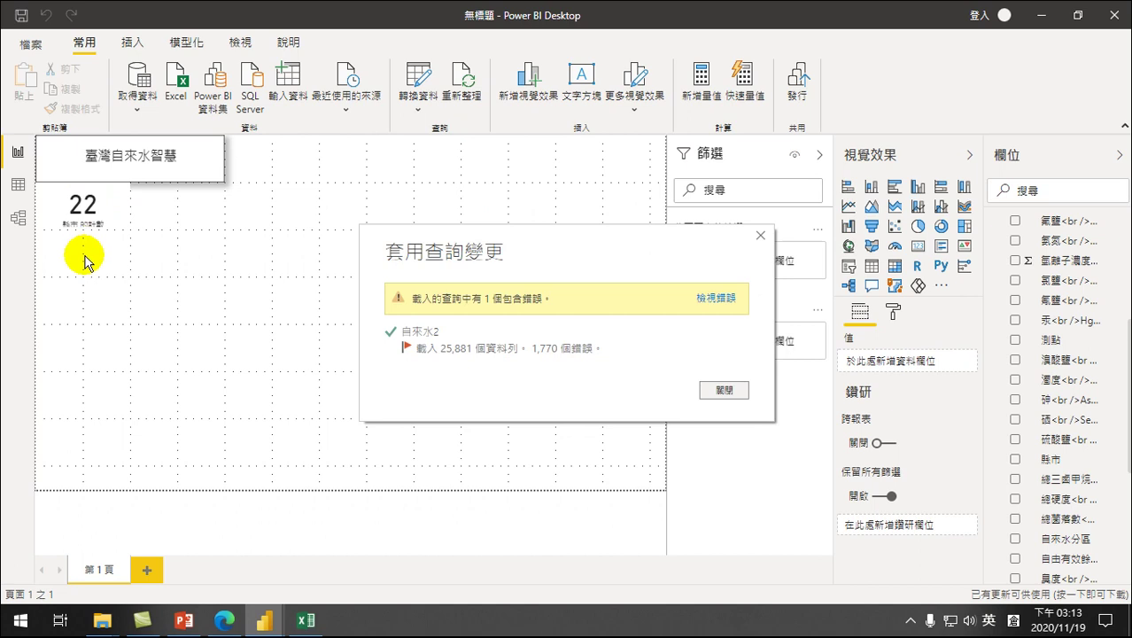
{"action": "left_click", "coordinate": [728, 391]}
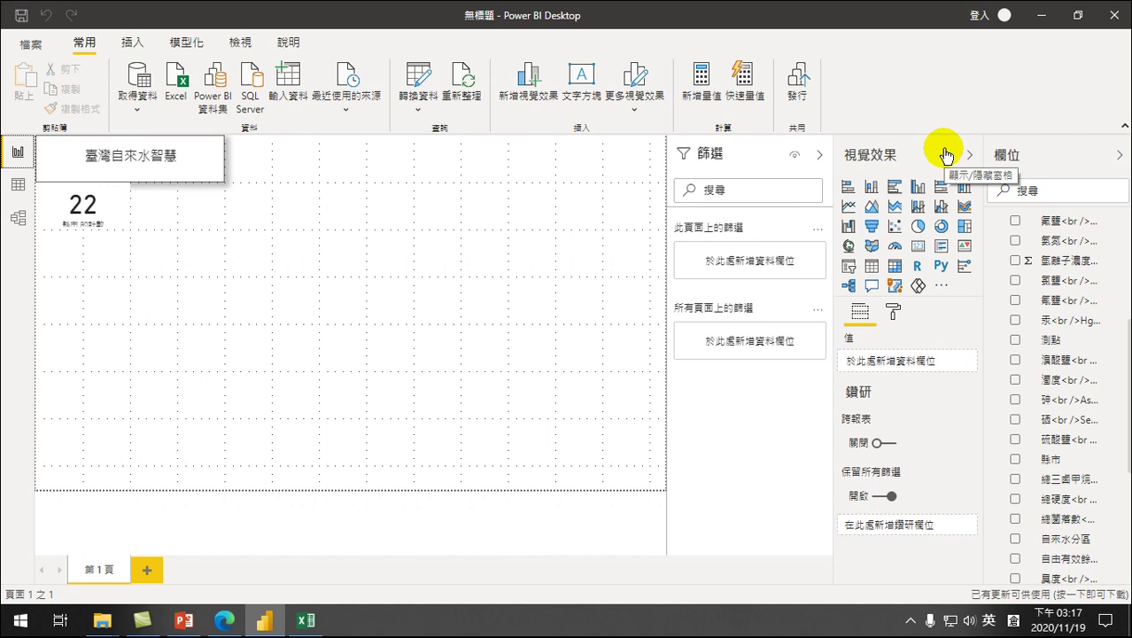
Step: Turn on the Shadow setting for the county-count card showing 22
{"action": "left_click", "coordinate": [112, 192]}
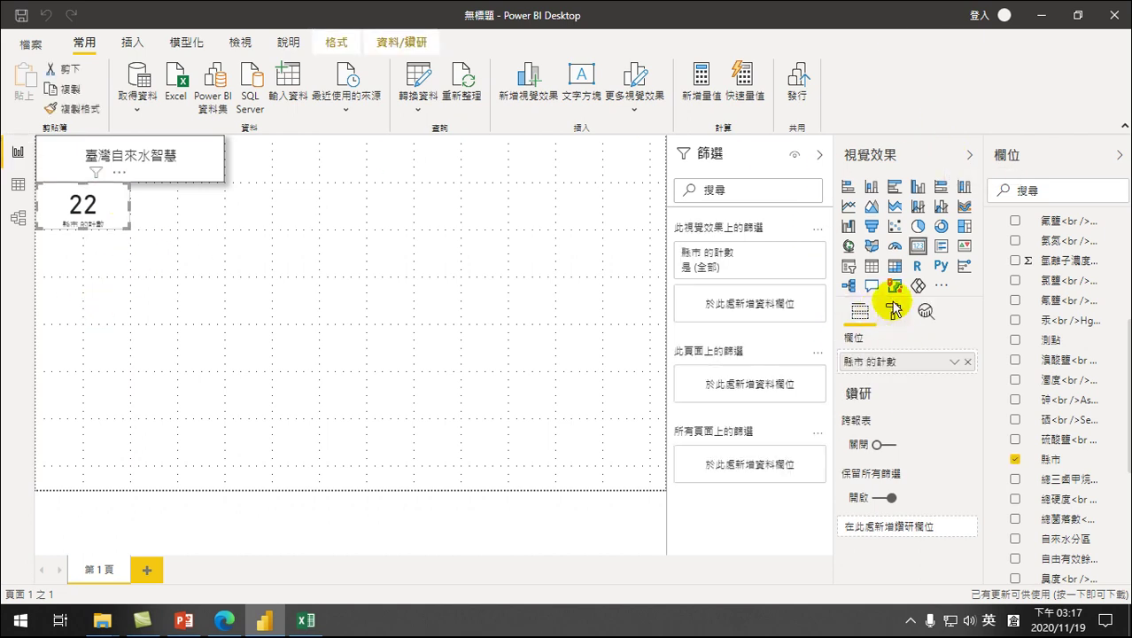
{"action": "left_click", "coordinate": [127, 252]}
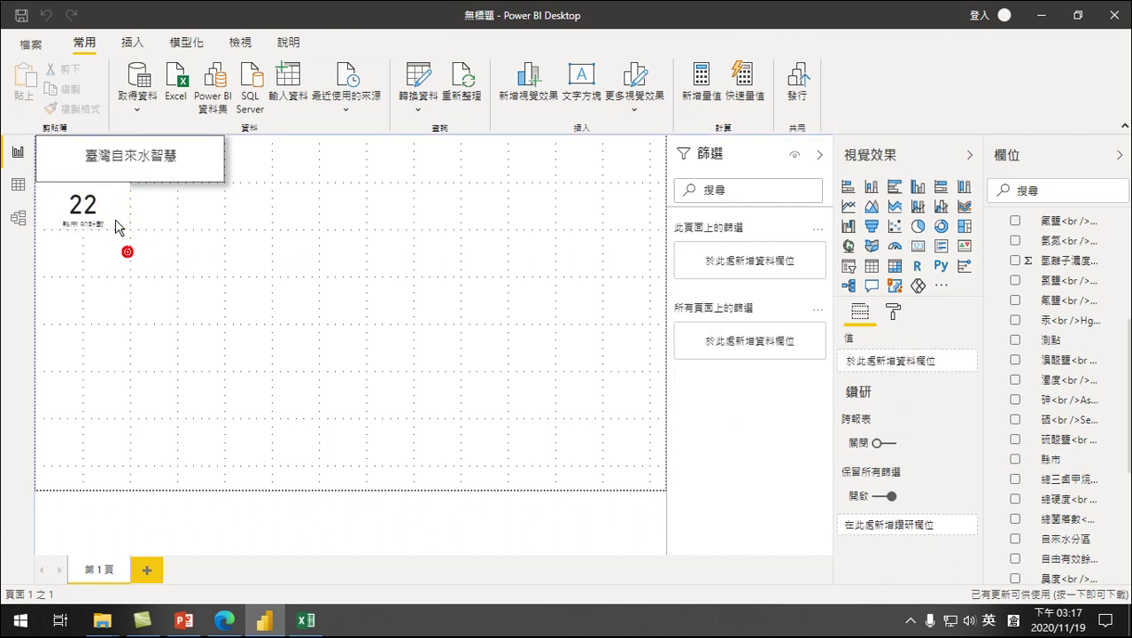
{"action": "left_click", "coordinate": [113, 203]}
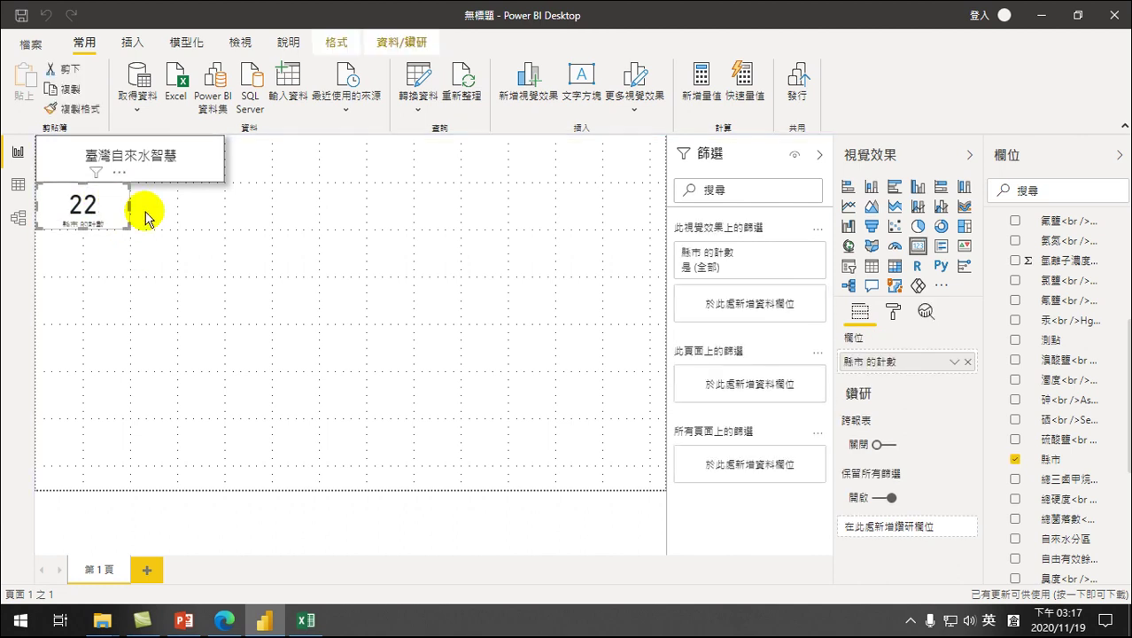
{"action": "left_click", "coordinate": [892, 314]}
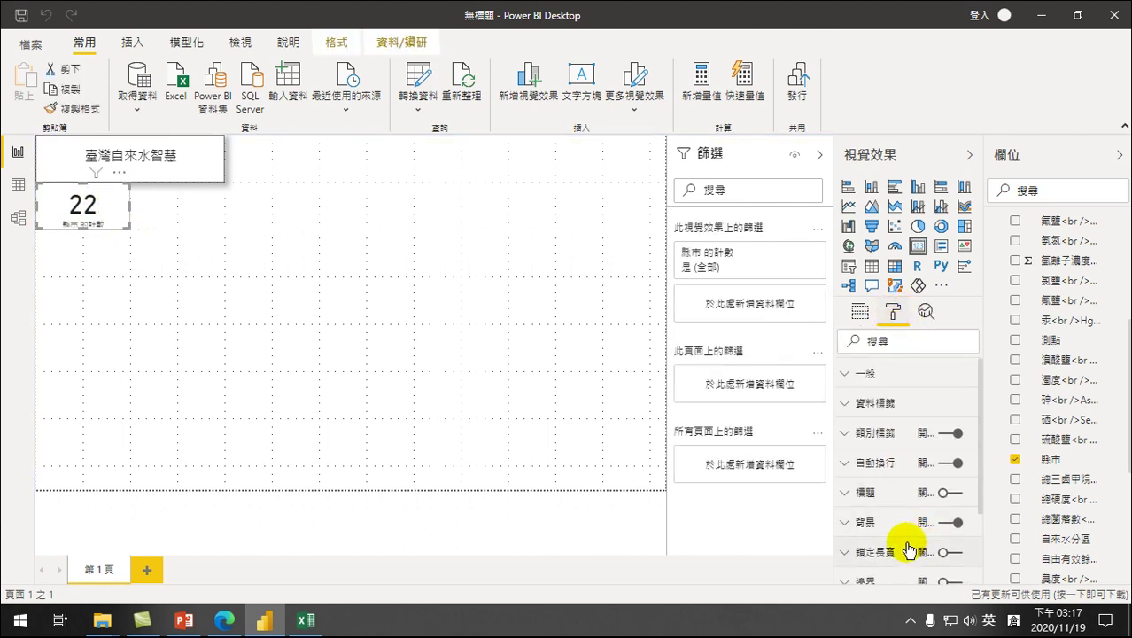
{"action": "scroll", "coordinate": [908, 549], "scroll_direction": "down", "scroll_amount": 3}
{"action": "left_click", "coordinate": [944, 513]}
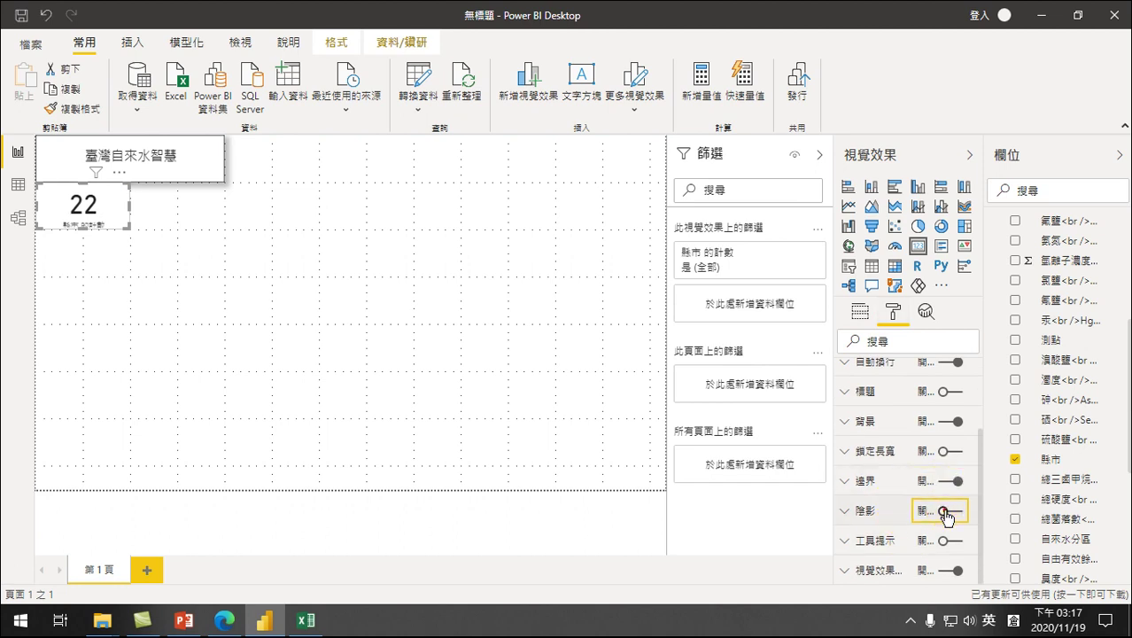
{"action": "left_click", "coordinate": [206, 303]}
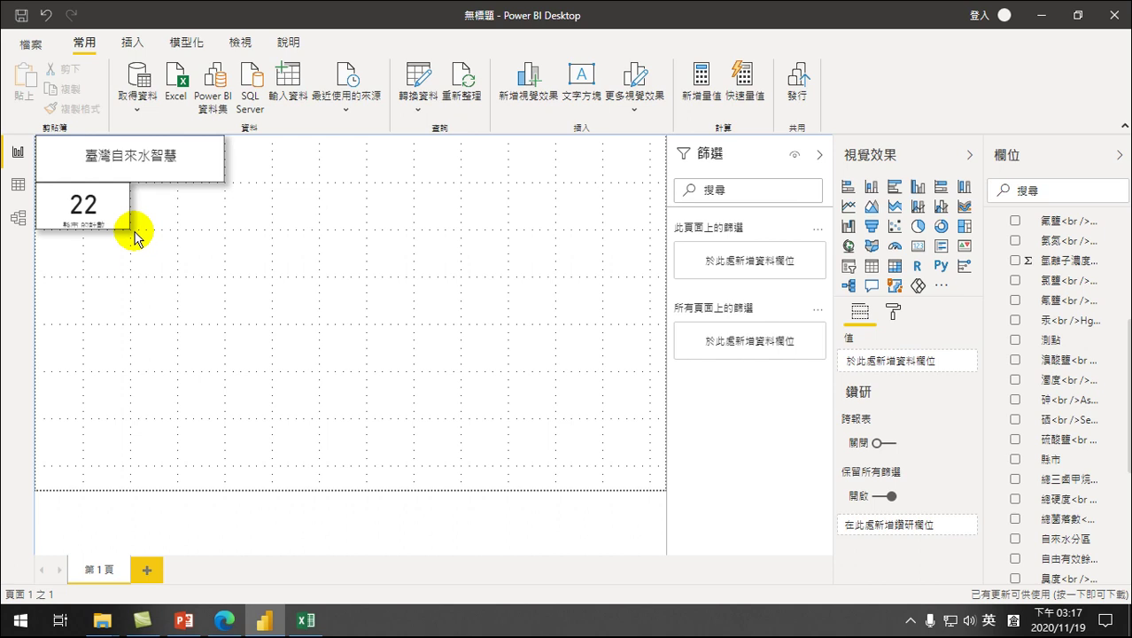
Step: Insert a new card under the title, sized to match the county card
{"action": "left_click", "coordinate": [167, 213]}
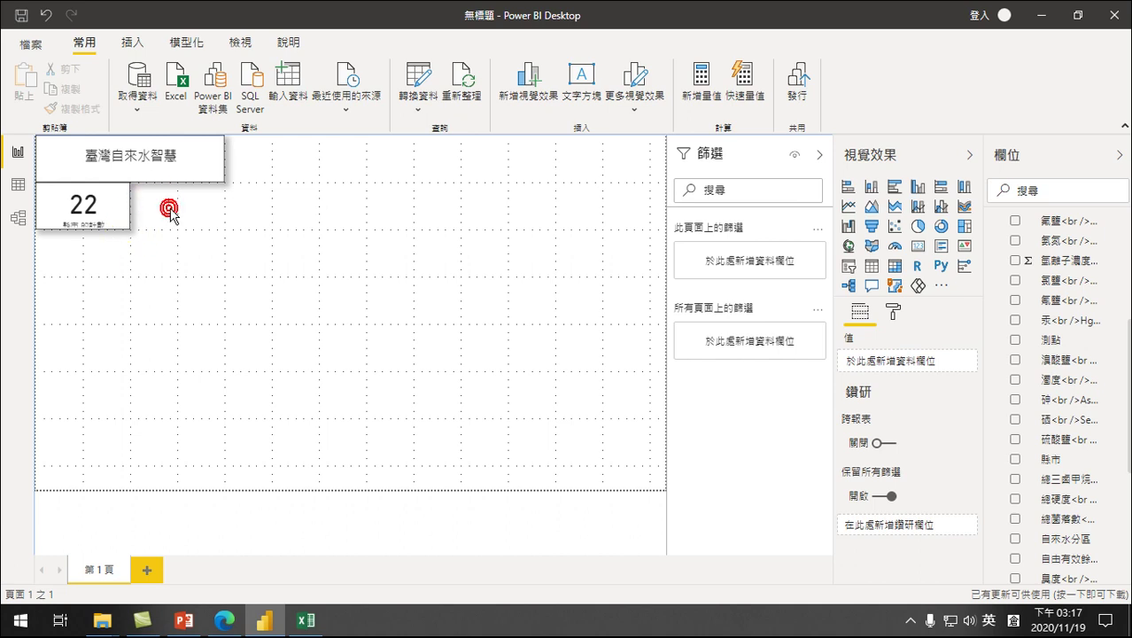
{"action": "left_click", "coordinate": [917, 252]}
{"action": "left_click_drag", "start_coordinate": [81, 291], "coordinate": [177, 203]}
{"action": "left_click_drag", "start_coordinate": [225, 264], "coordinate": [220, 215]}
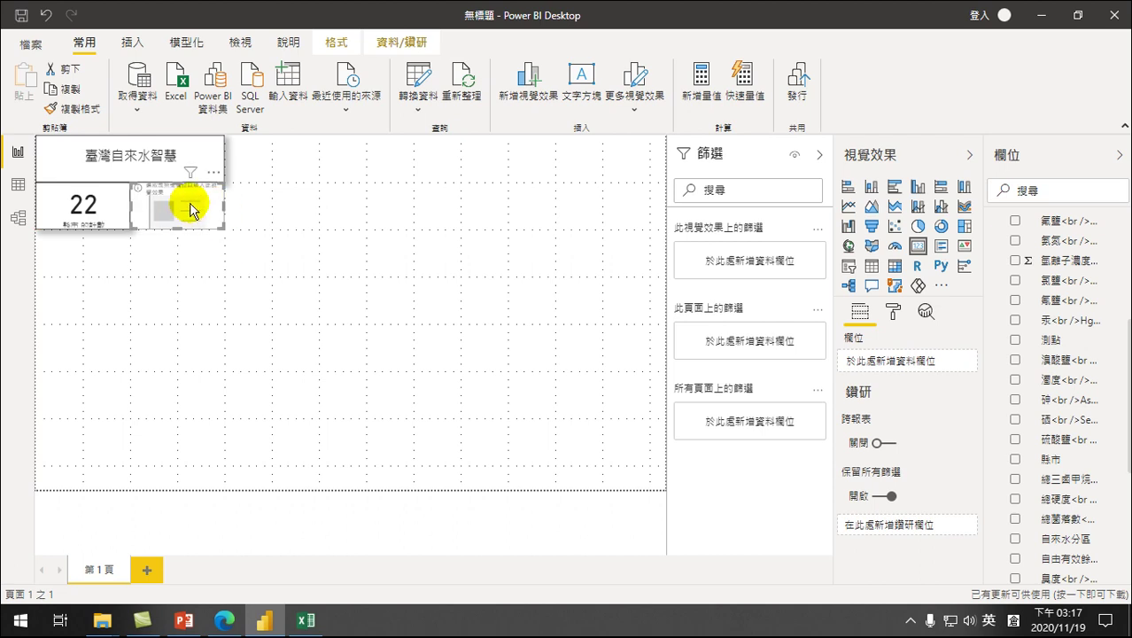
Step: Show the average of 氫離子濃度指數 (7.61) on the new card
{"action": "scroll", "coordinate": [1045, 359], "scroll_direction": "up", "scroll_amount": 4}
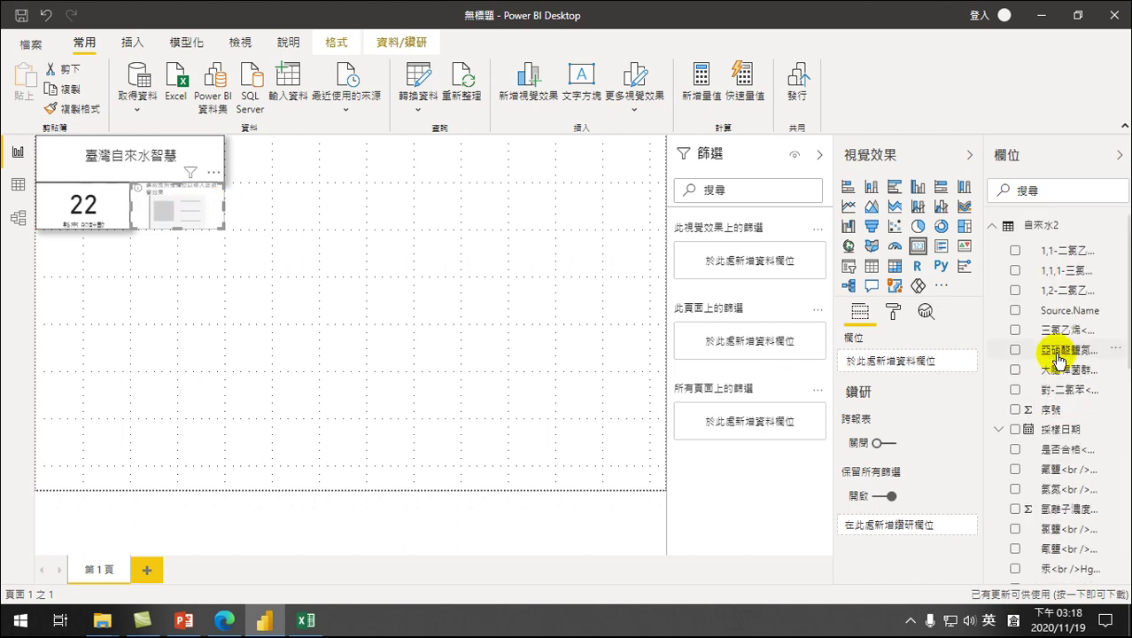
{"action": "left_click", "coordinate": [1016, 509]}
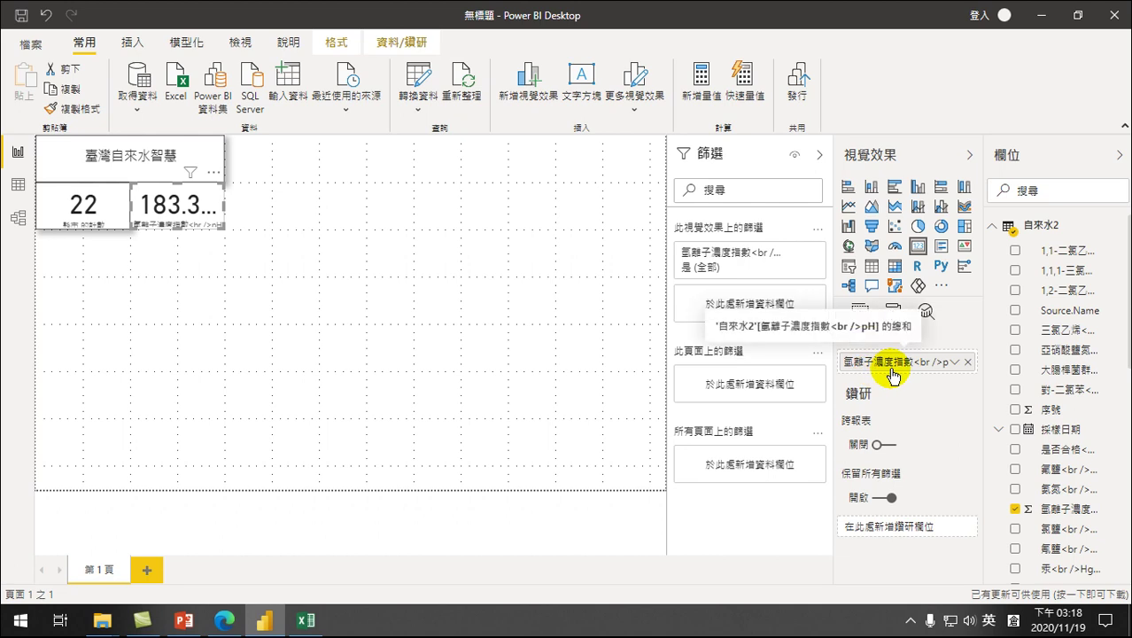
{"action": "left_click", "coordinate": [954, 362]}
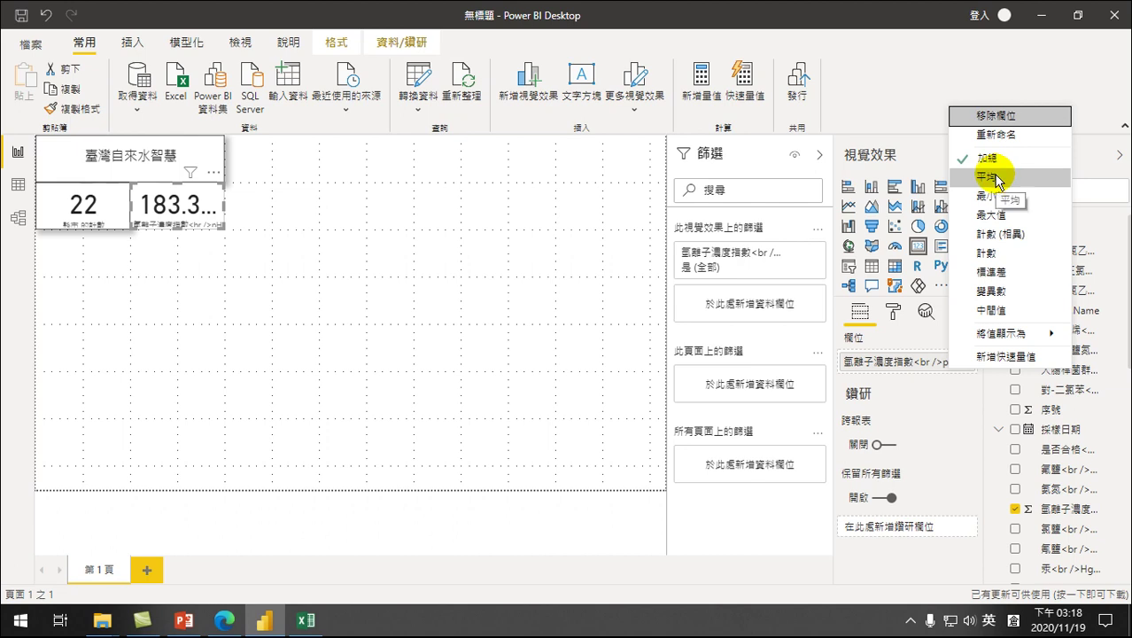
{"action": "left_click", "coordinate": [956, 386]}
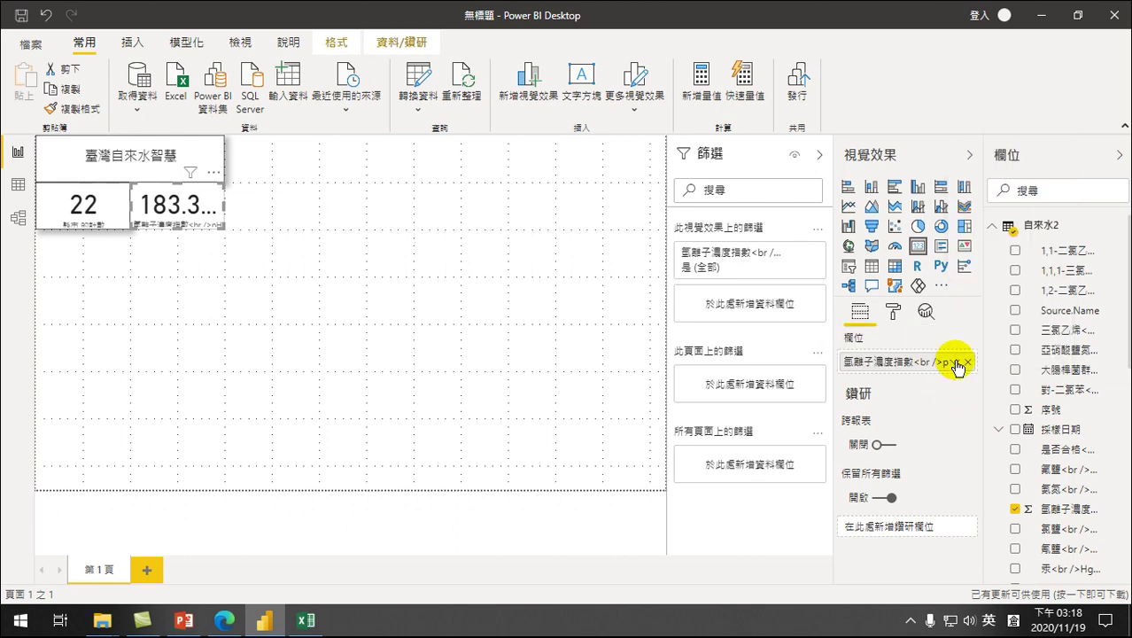
{"action": "left_click", "coordinate": [957, 364]}
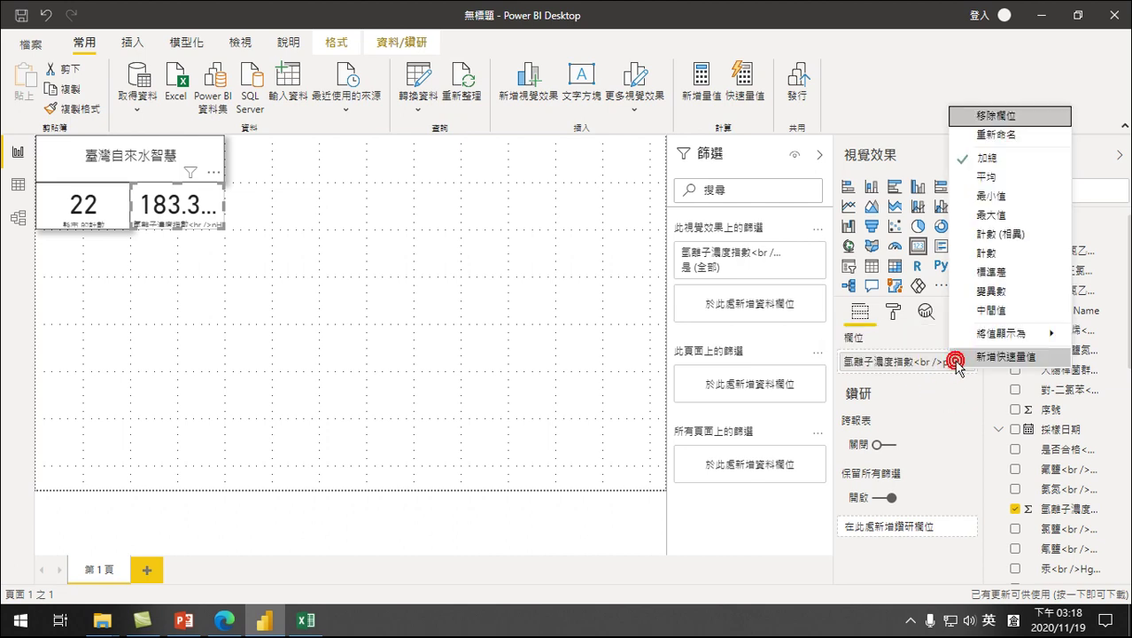
{"action": "left_click", "coordinate": [983, 178]}
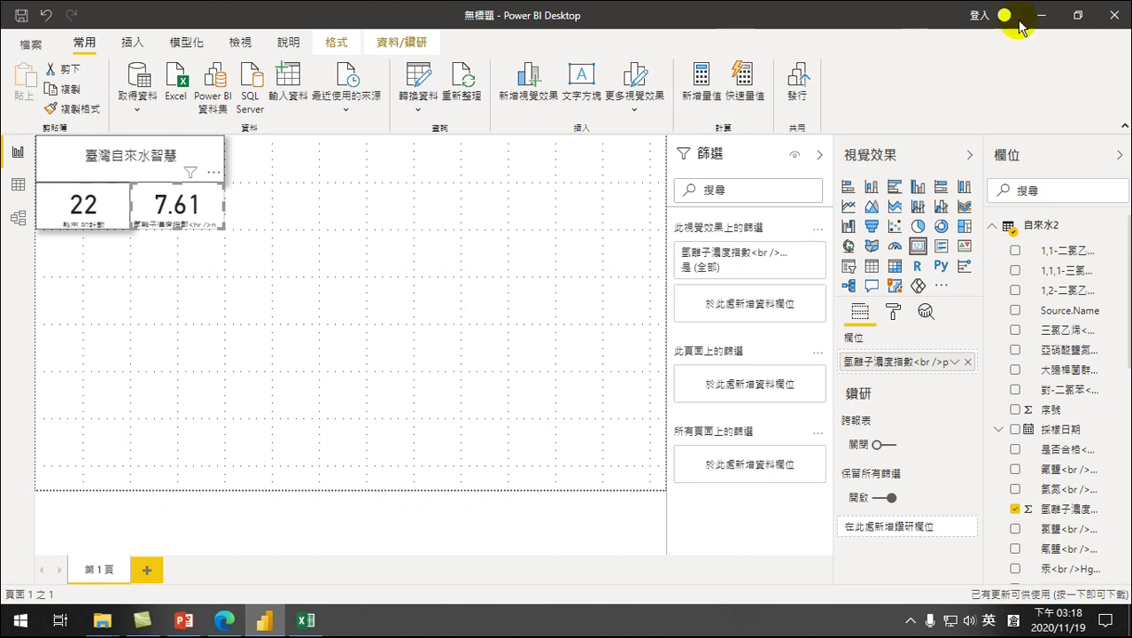
Step: Turn on Border and Shadow for the pH card
{"action": "left_click", "coordinate": [892, 311]}
{"action": "scroll", "coordinate": [903, 478], "scroll_direction": "down", "scroll_amount": 3}
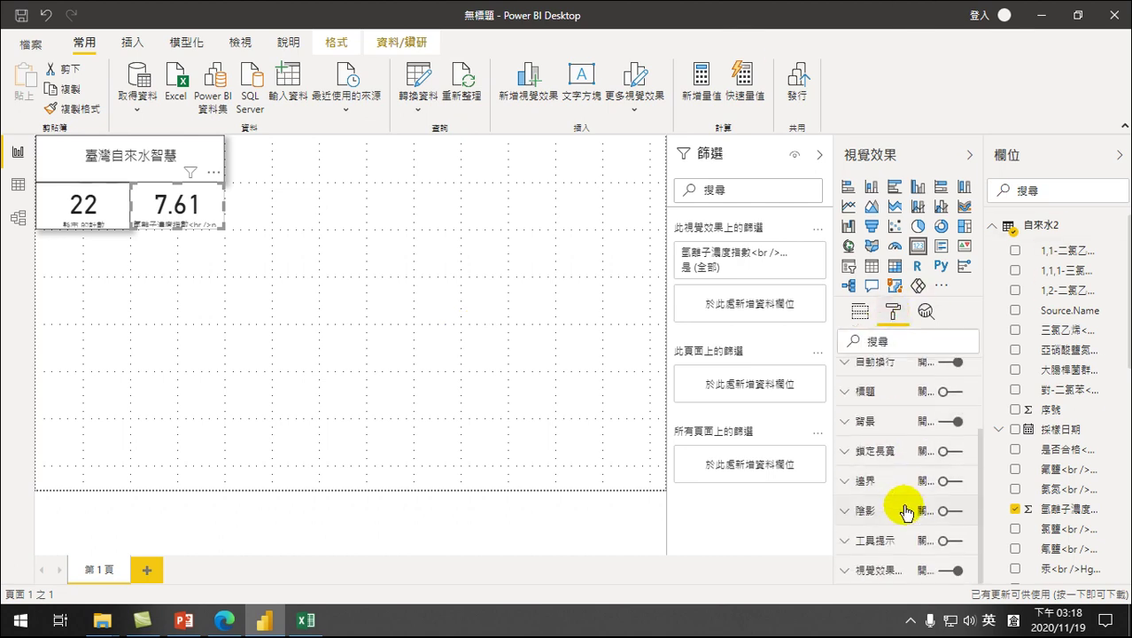
{"action": "left_click", "coordinate": [945, 481]}
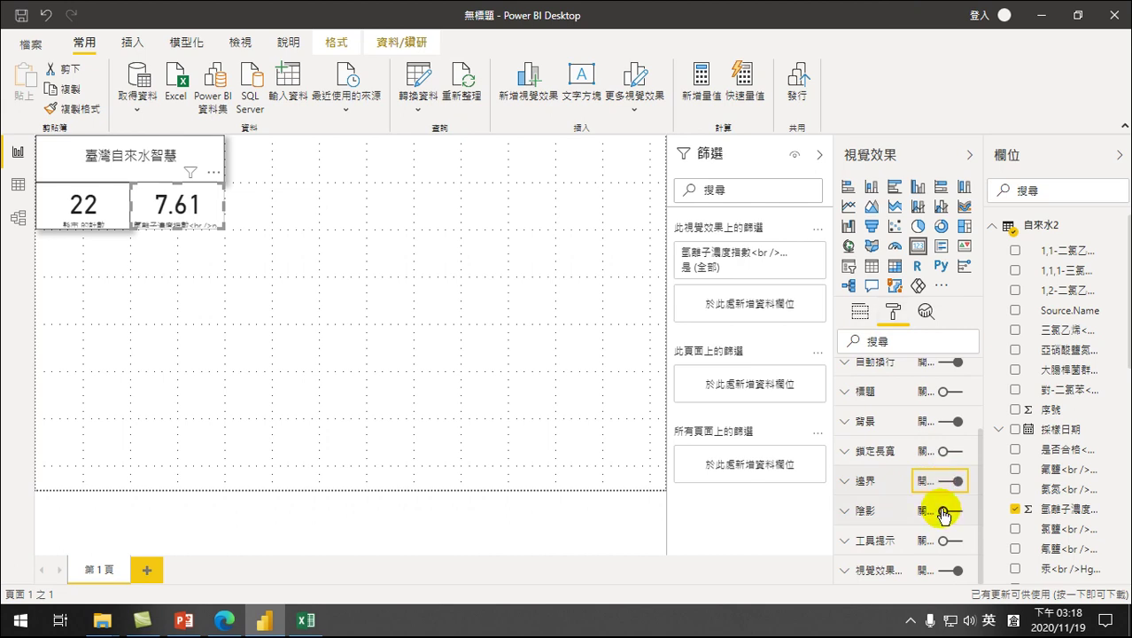
{"action": "left_click", "coordinate": [945, 510]}
{"action": "left_click", "coordinate": [209, 359]}
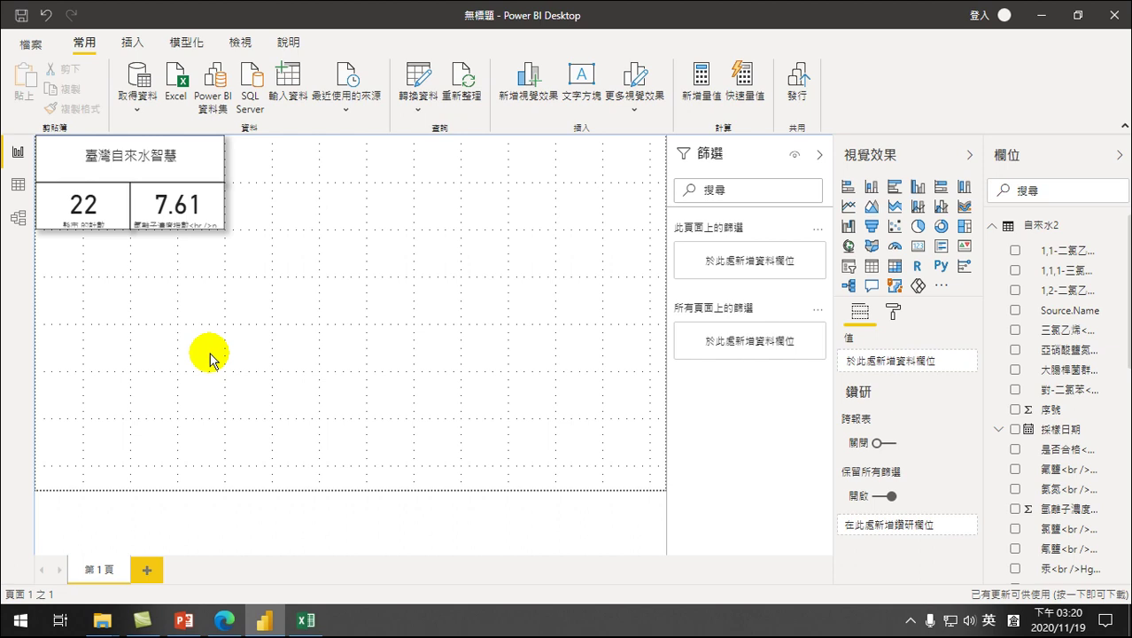
{"action": "left_click", "coordinate": [250, 286]}
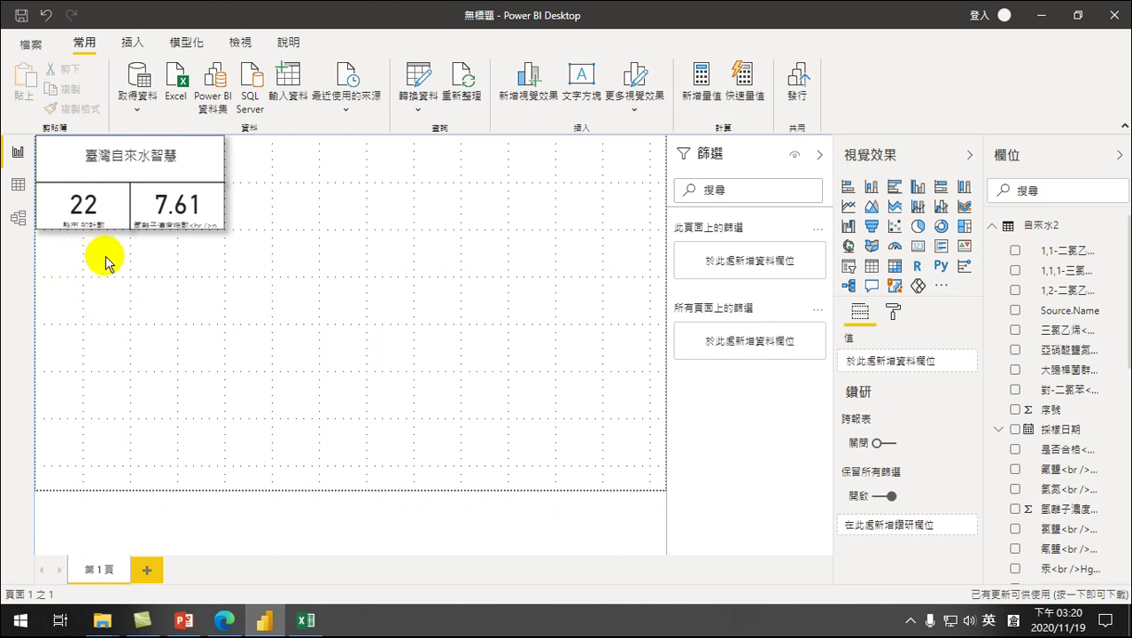
{"action": "left_click", "coordinate": [169, 296]}
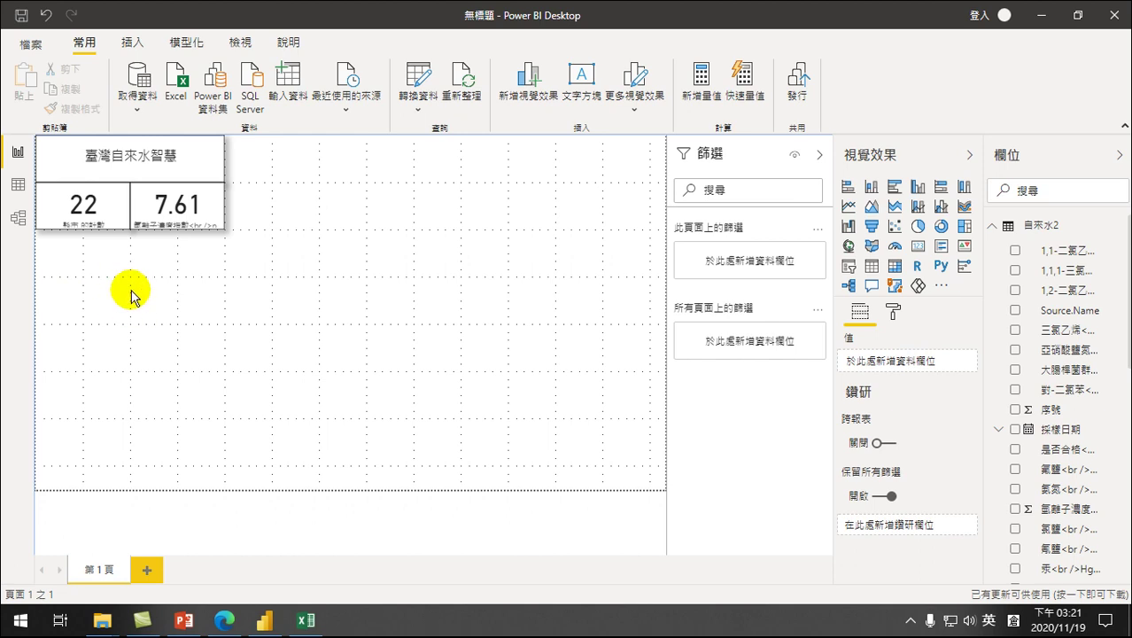
Step: Insert a clustered column chart and stretch it to fill the space below the cards
{"action": "left_click", "coordinate": [919, 188]}
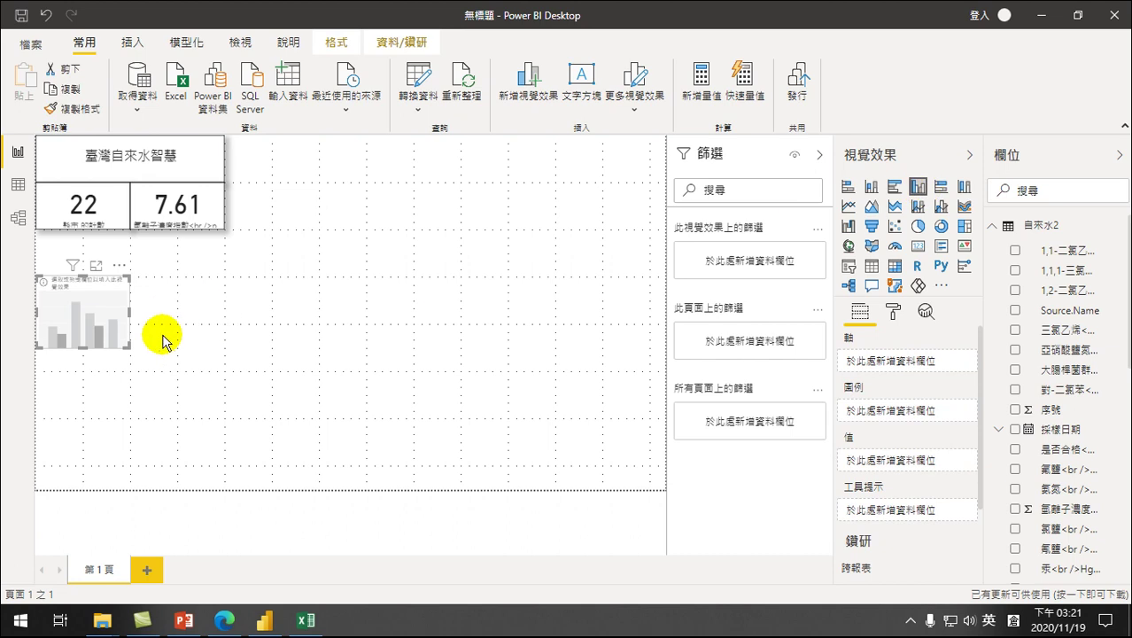
{"action": "left_click_drag", "start_coordinate": [128, 345], "coordinate": [333, 488]}
{"action": "left_click_drag", "start_coordinate": [36, 279], "coordinate": [39, 235]}
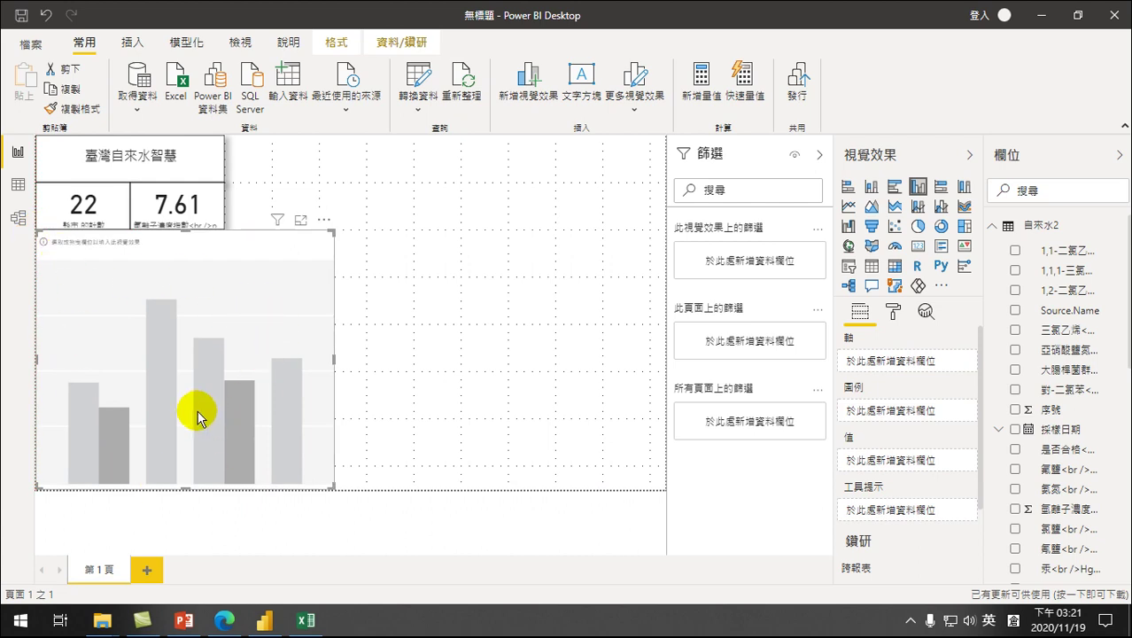
Step: Plot average pH by 採樣日期 year on the column chart
{"action": "left_click", "coordinate": [1016, 429]}
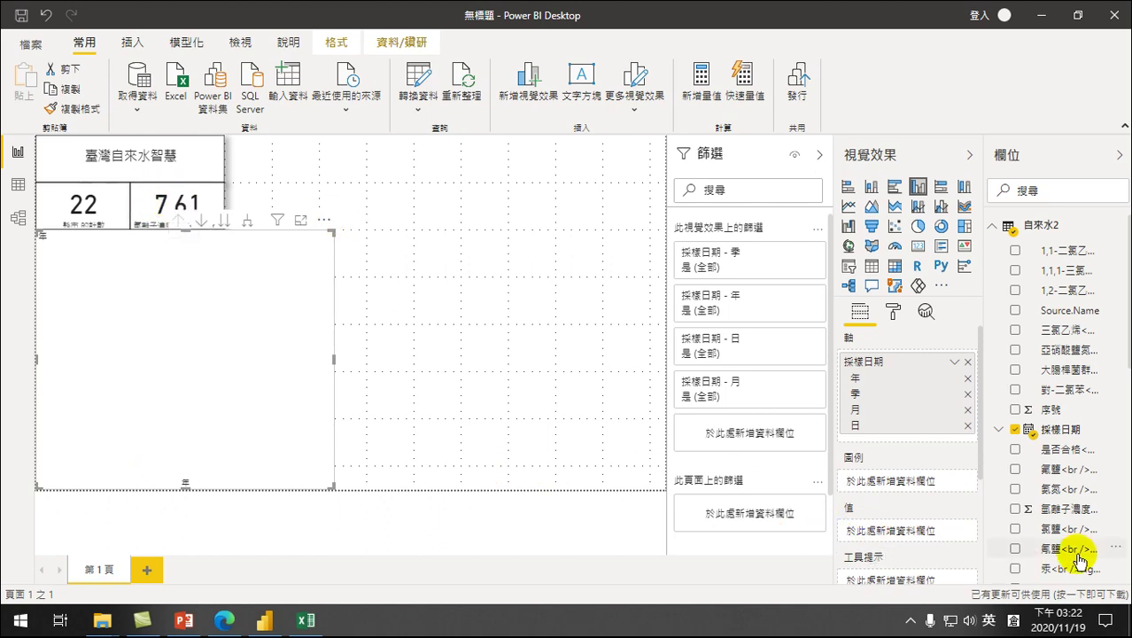
{"action": "left_click", "coordinate": [1016, 512]}
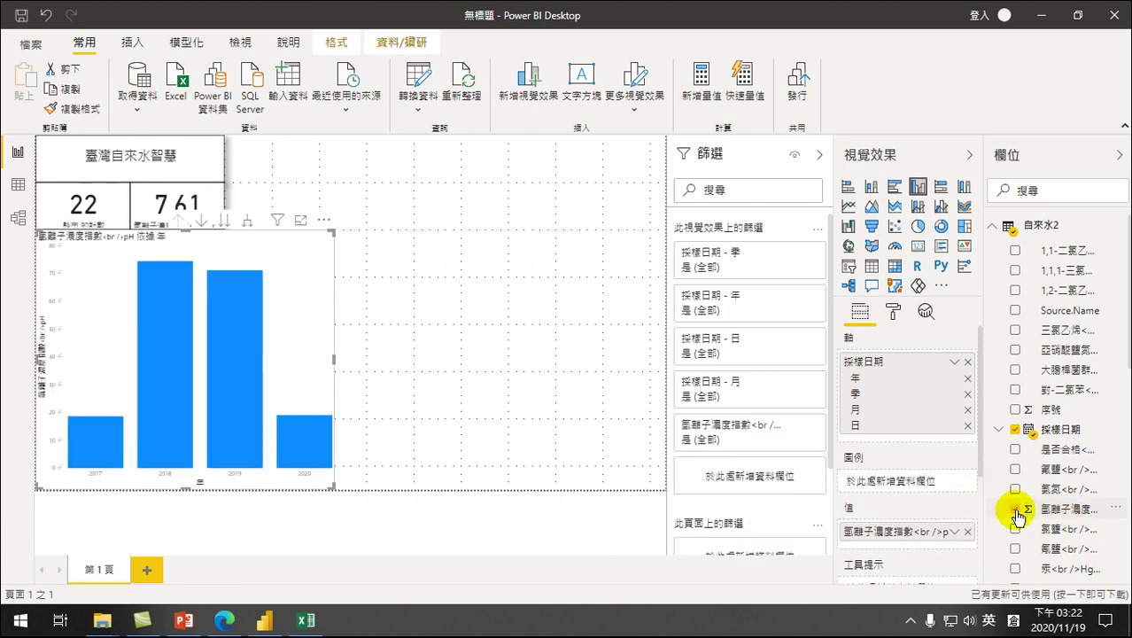
{"action": "left_click", "coordinate": [956, 532]}
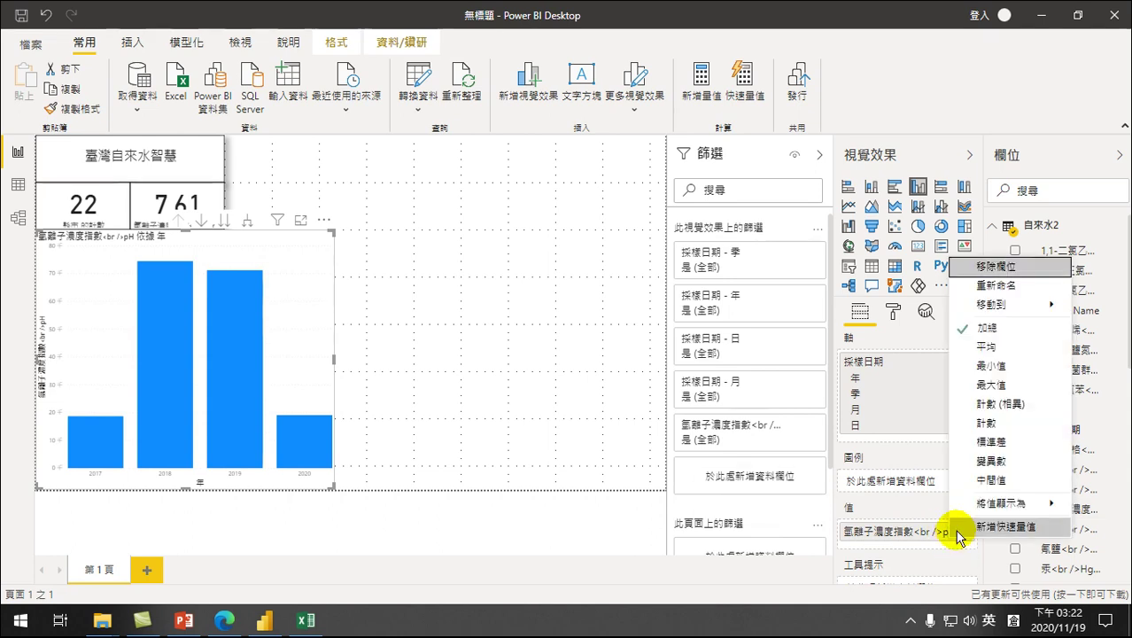
{"action": "left_click", "coordinate": [994, 351]}
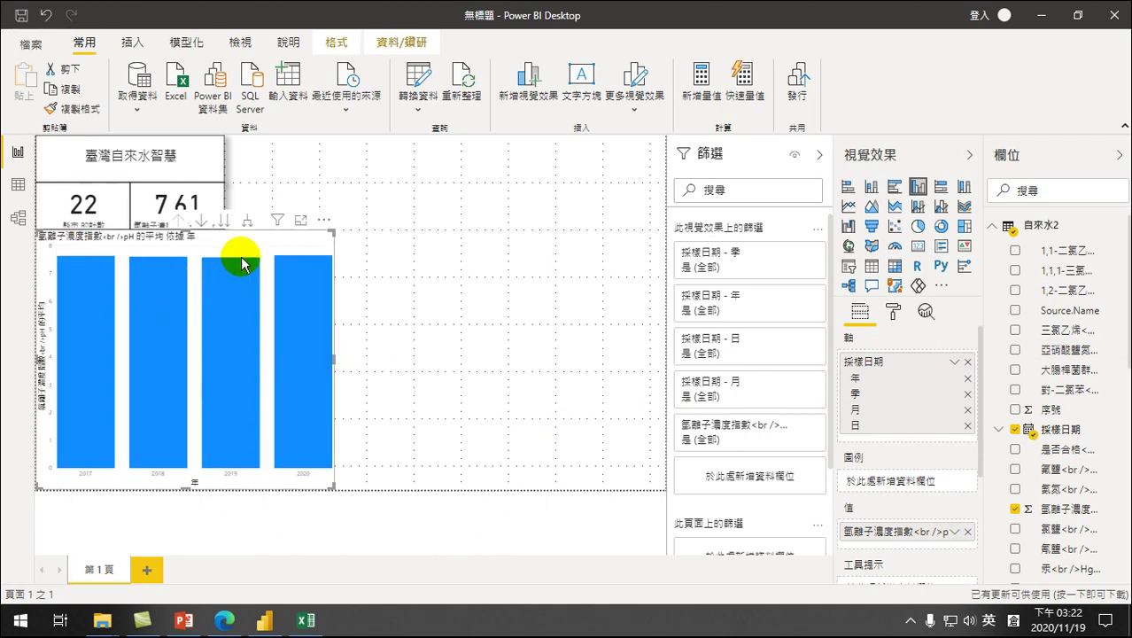
{"action": "left_click", "coordinate": [848, 208]}
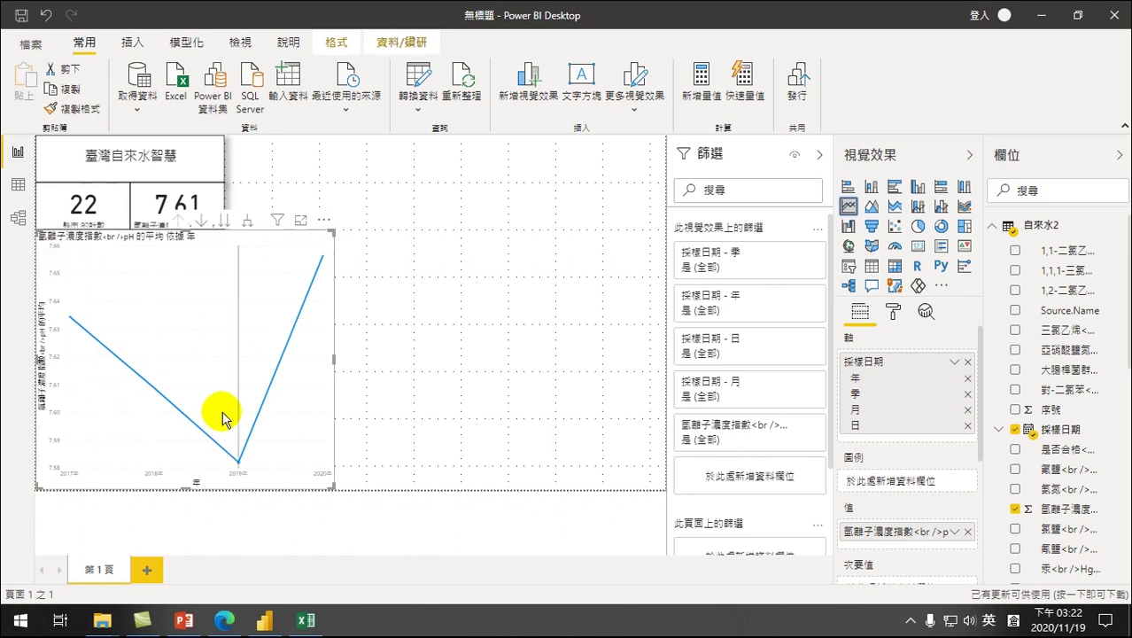
{"action": "left_click", "coordinate": [920, 190]}
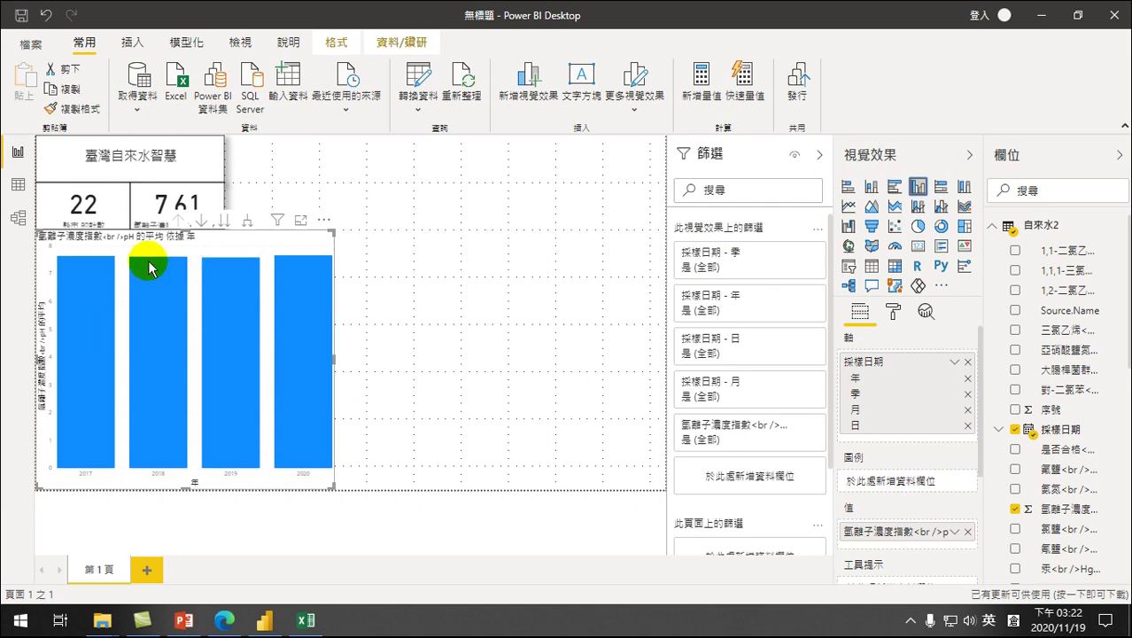
{"action": "mouse_move", "coordinate": [95, 305]}
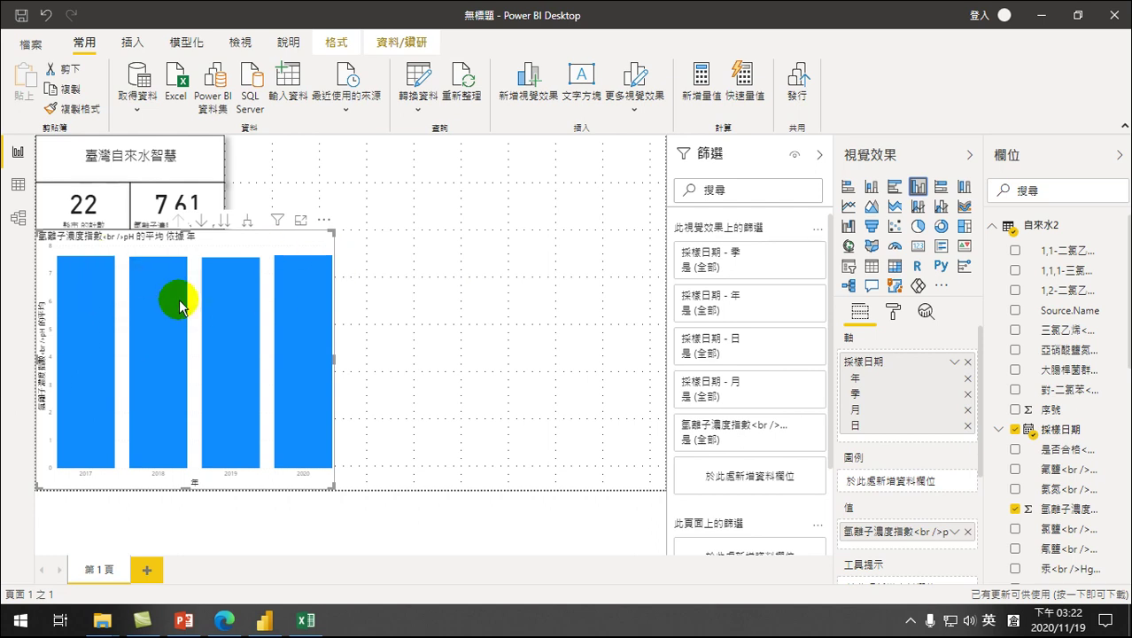
{"action": "mouse_move", "coordinate": [68, 276]}
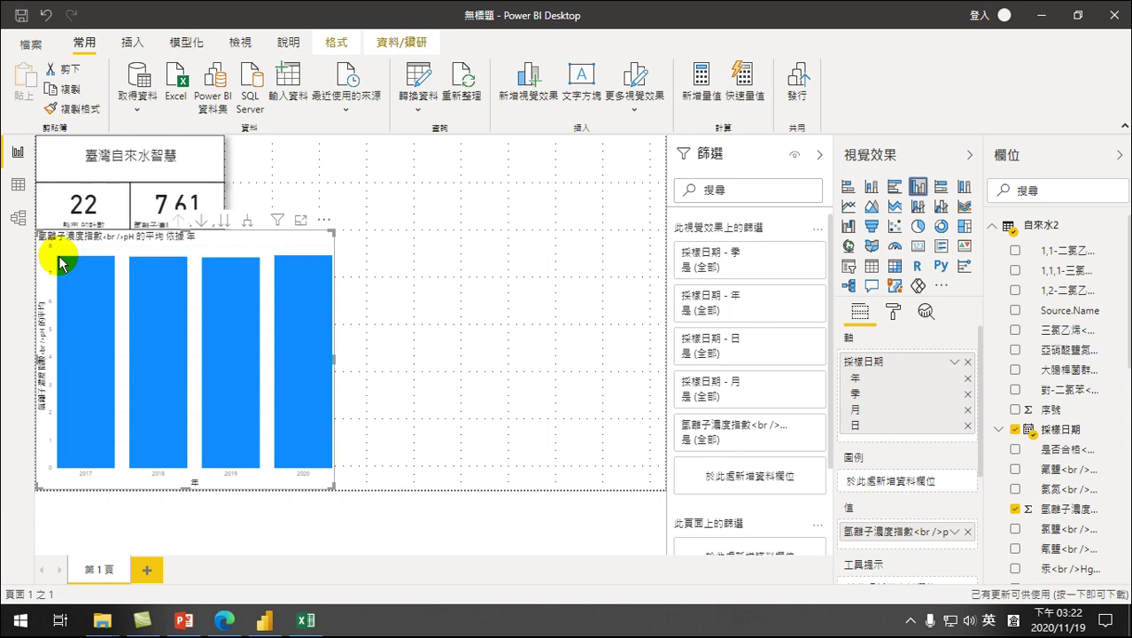
{"action": "mouse_move", "coordinate": [298, 265]}
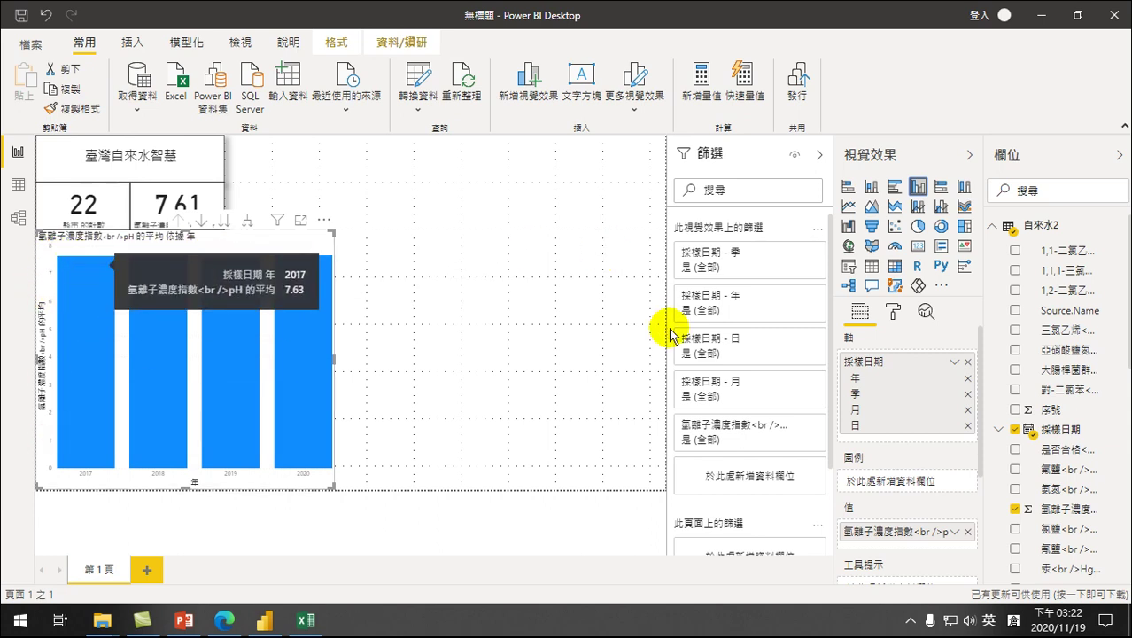
{"action": "left_click", "coordinate": [847, 206]}
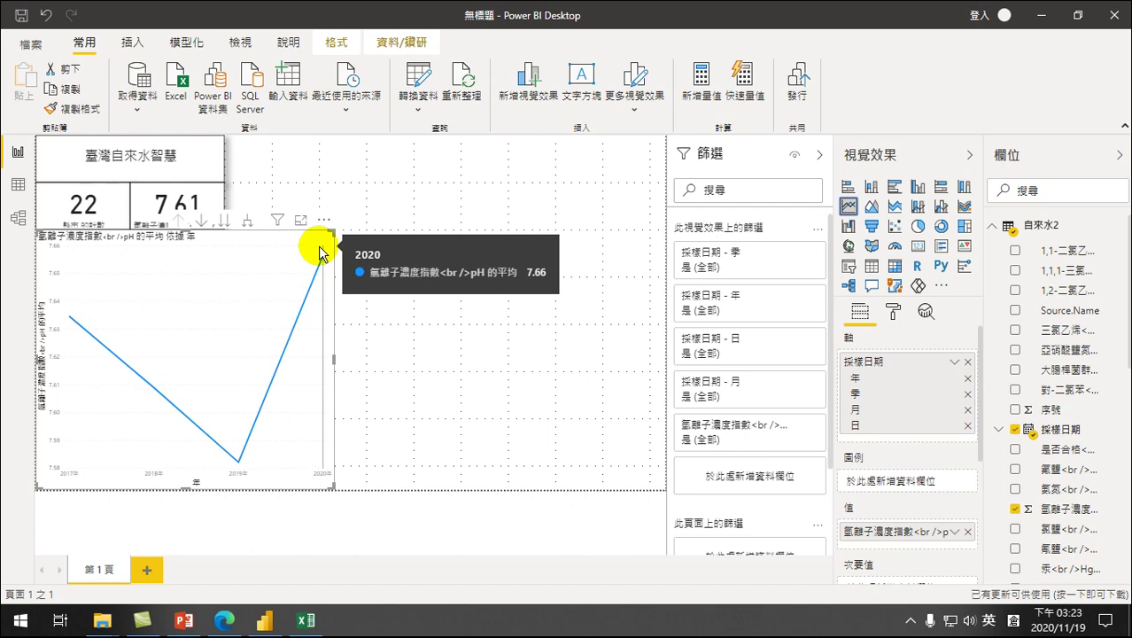
{"action": "left_click", "coordinate": [912, 188]}
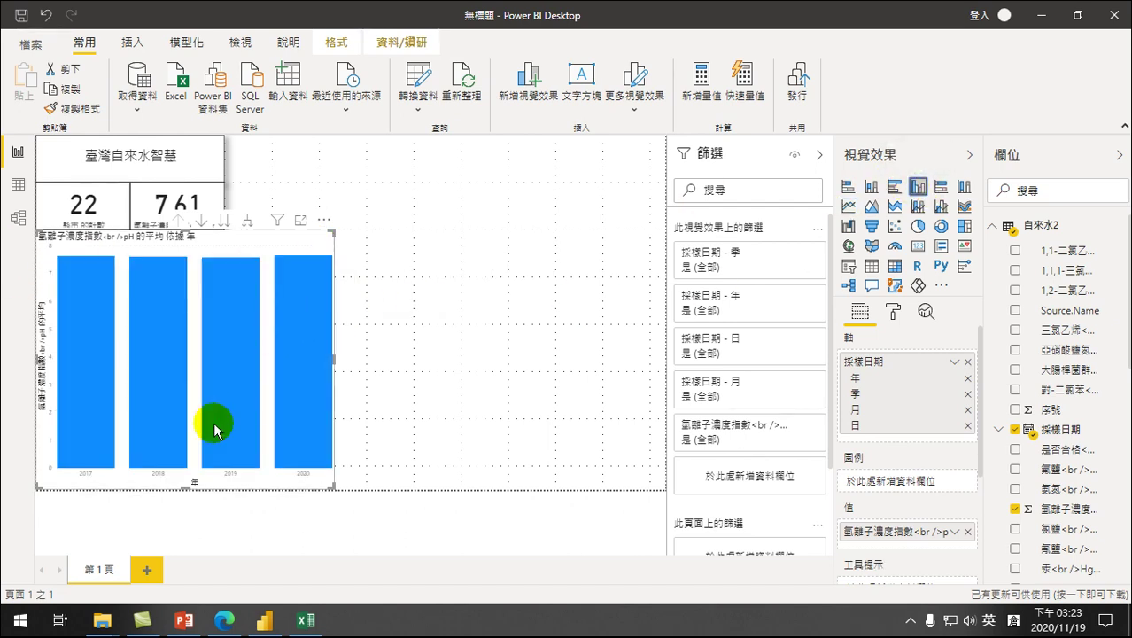
{"action": "mouse_move", "coordinate": [218, 371]}
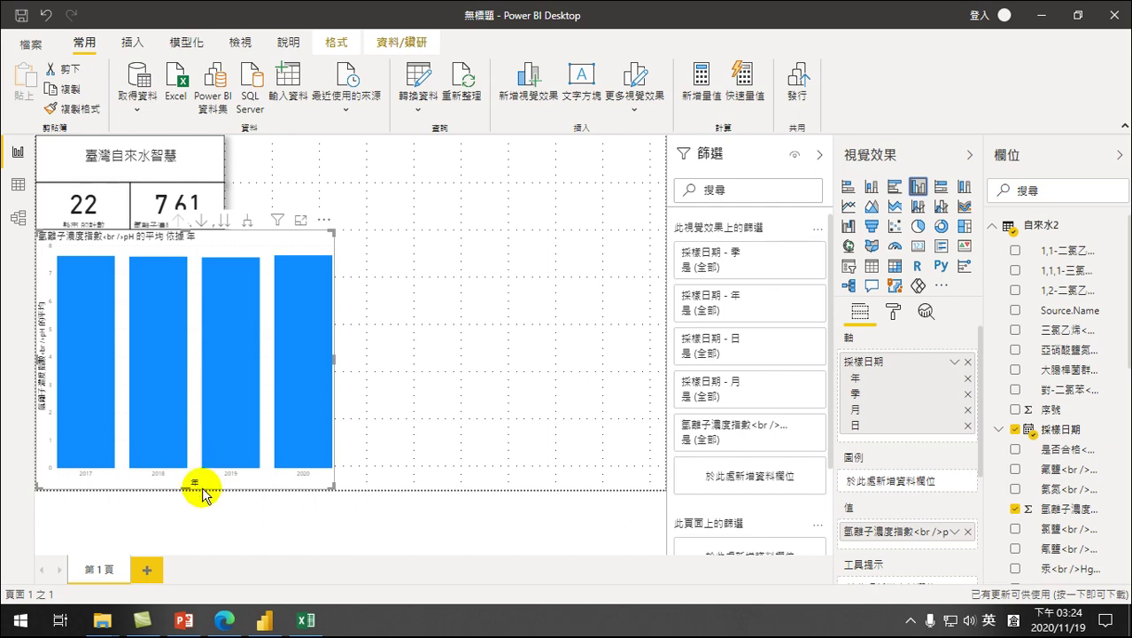
Step: Raise the column chart's X-axis year labels to 14 pt text size
{"action": "left_click", "coordinate": [892, 313]}
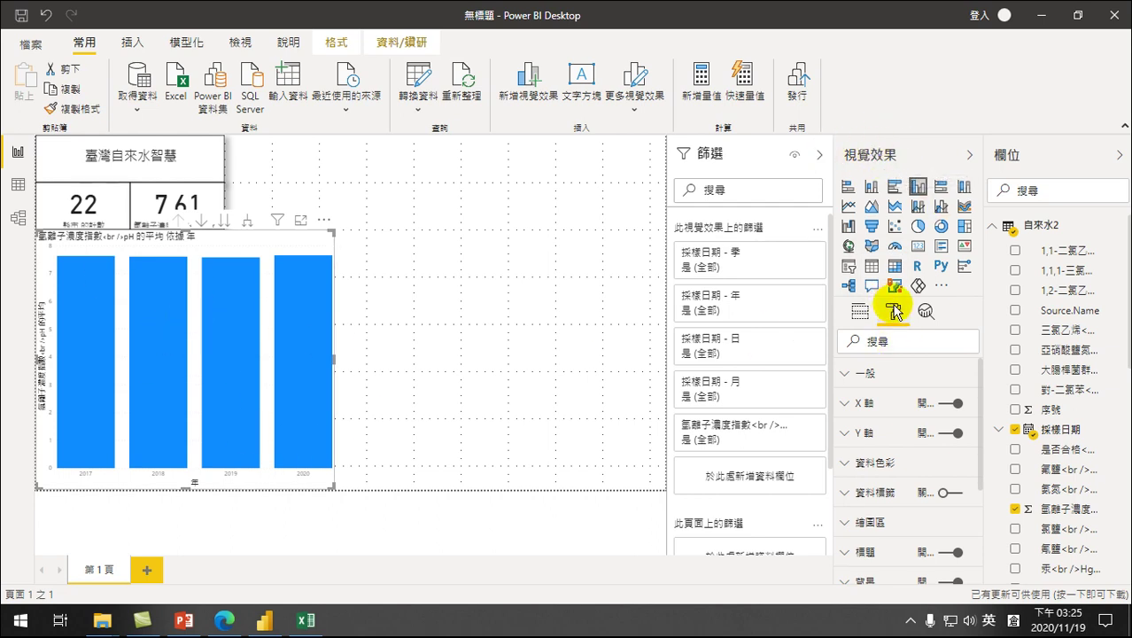
{"action": "left_click", "coordinate": [847, 407]}
{"action": "scroll", "coordinate": [855, 425], "scroll_direction": "down", "scroll_amount": 5}
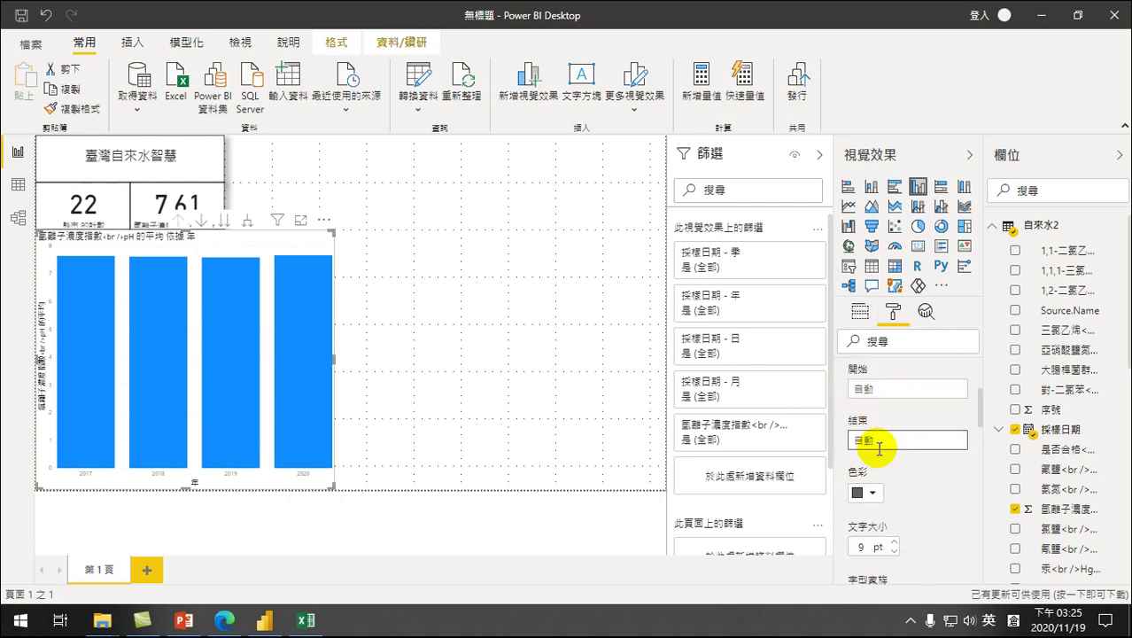
{"action": "scroll", "coordinate": [898, 492], "scroll_direction": "down", "scroll_amount": 2}
{"action": "left_click", "coordinate": [893, 459]}
{"action": "left_click", "coordinate": [892, 460]}
{"action": "left_click", "coordinate": [893, 460]}
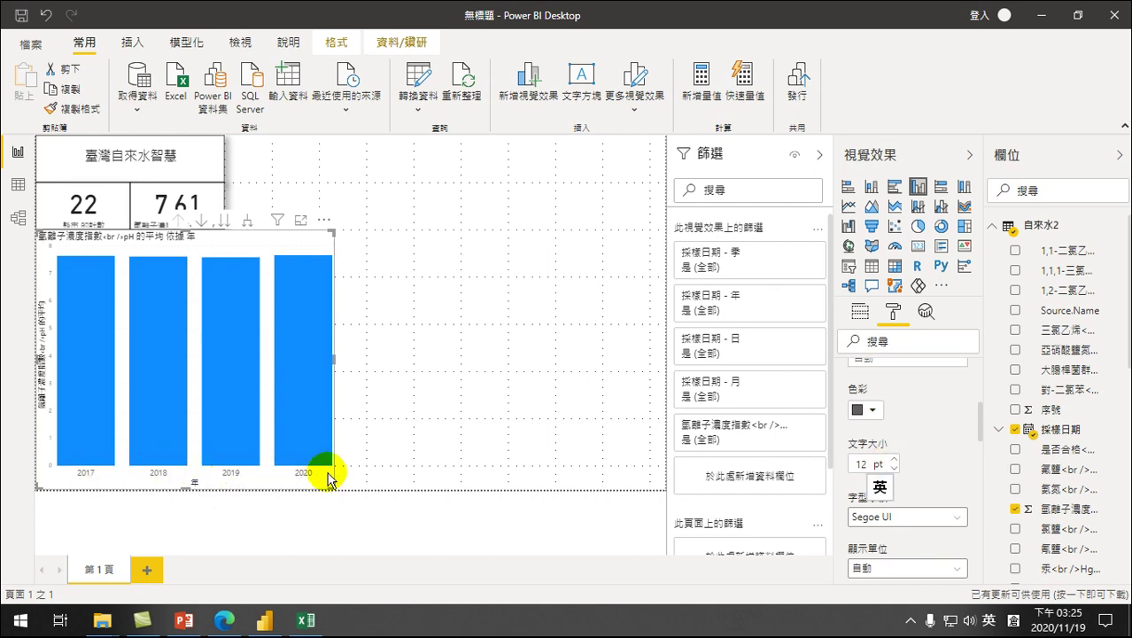
{"action": "left_click", "coordinate": [894, 460]}
{"action": "left_click", "coordinate": [893, 460]}
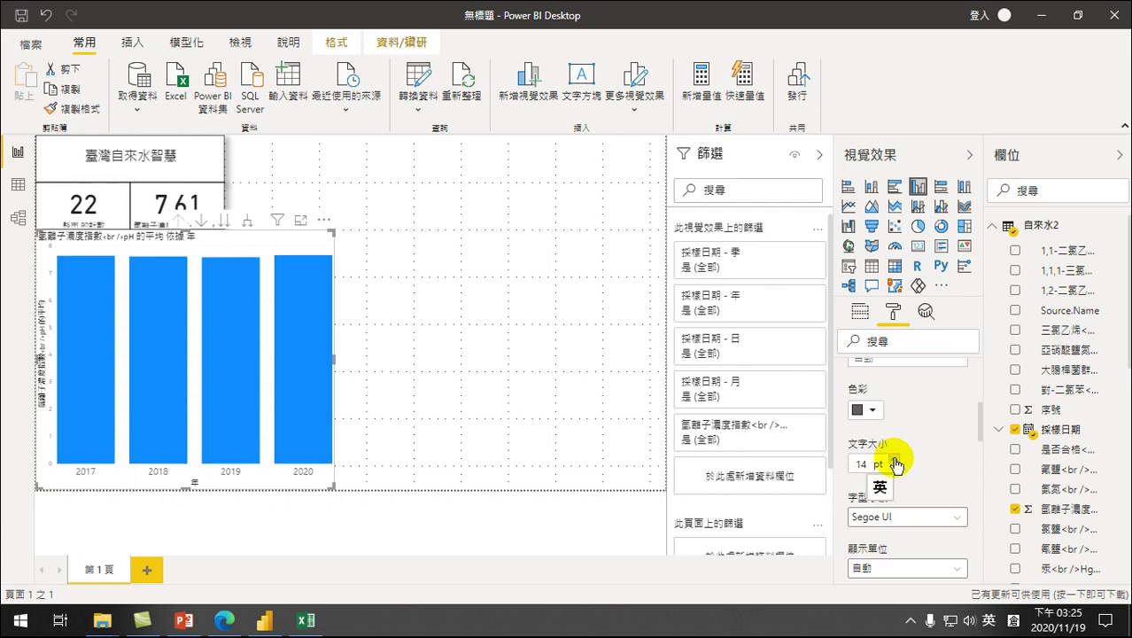
Step: Turn off the horizontal axis title on the pH chart
{"action": "scroll", "coordinate": [918, 470], "scroll_direction": "down", "scroll_amount": 5}
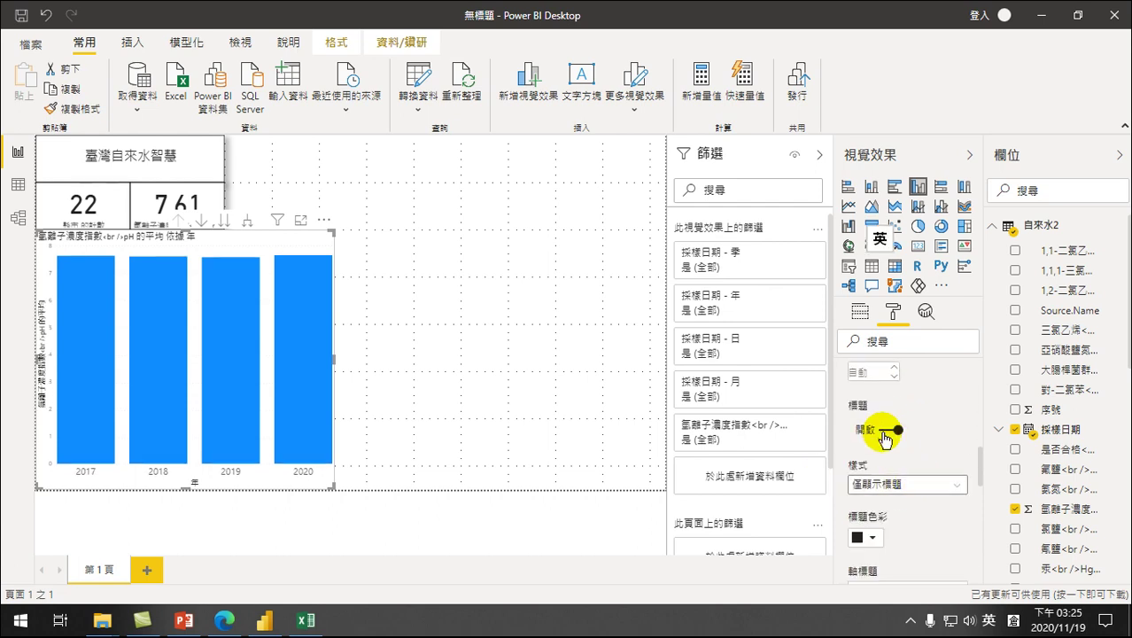
{"action": "left_click", "coordinate": [882, 432]}
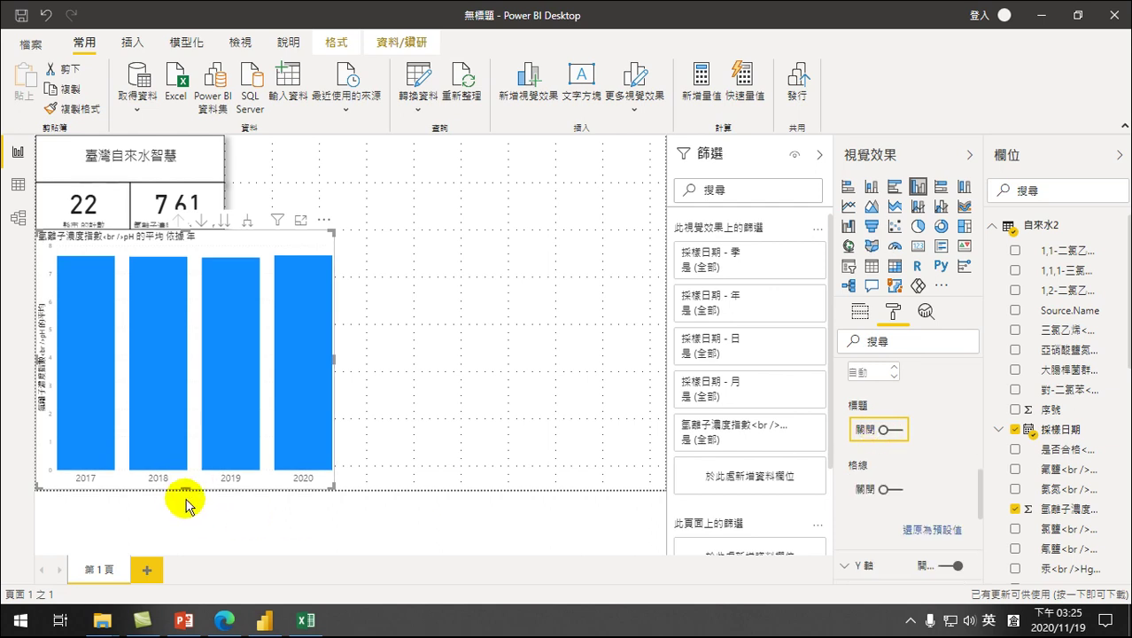
{"action": "left_click", "coordinate": [232, 483]}
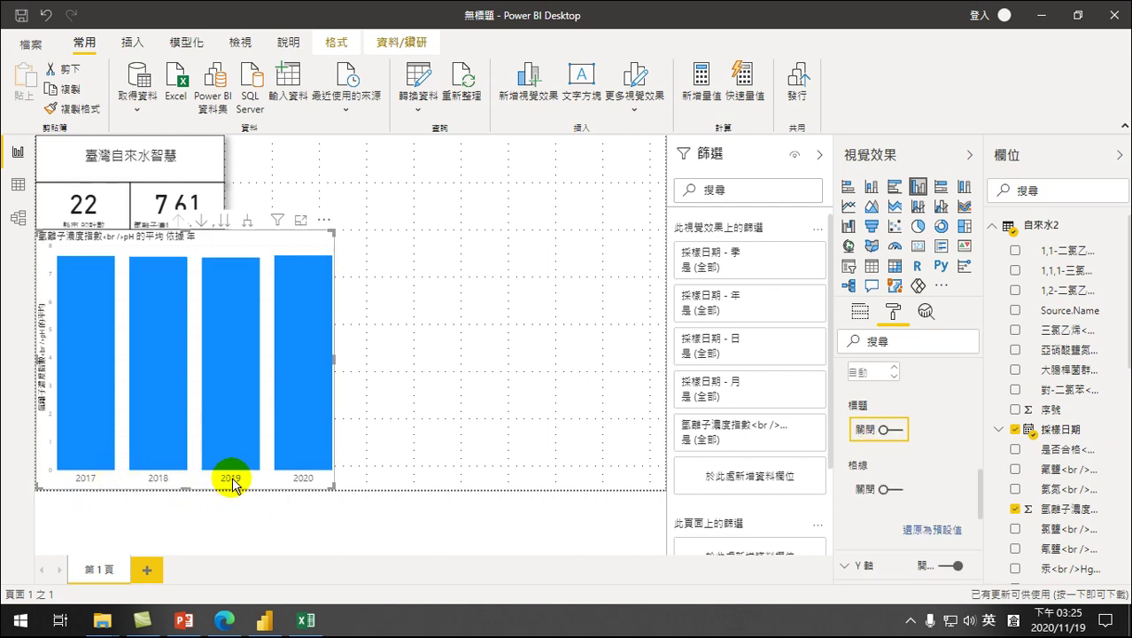
{"action": "left_click", "coordinate": [310, 485]}
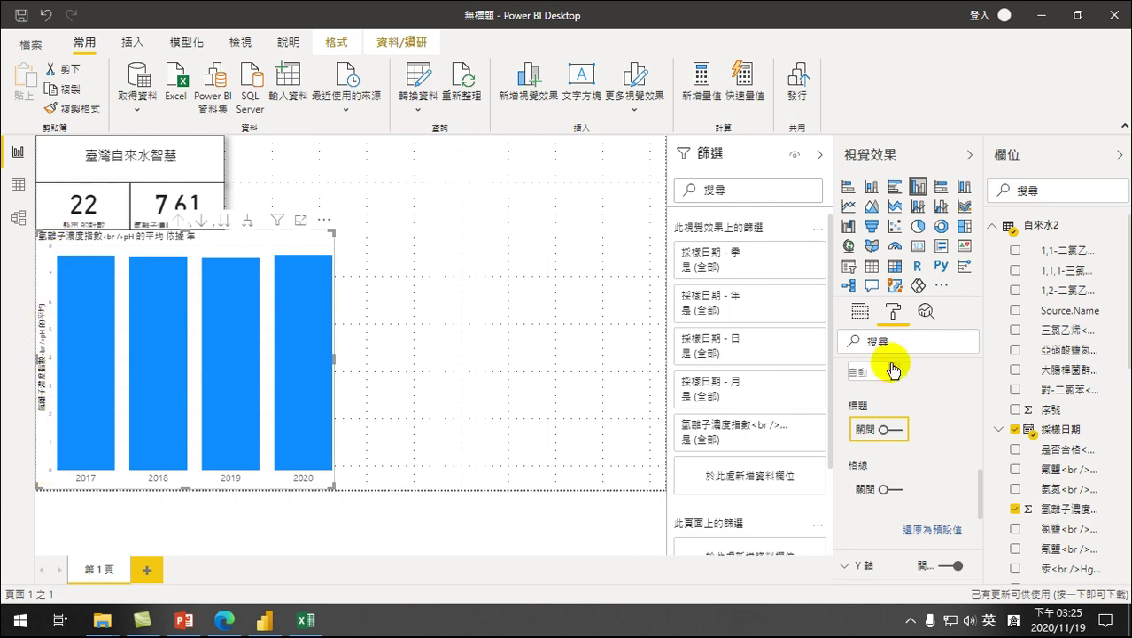
{"action": "left_click", "coordinate": [894, 310]}
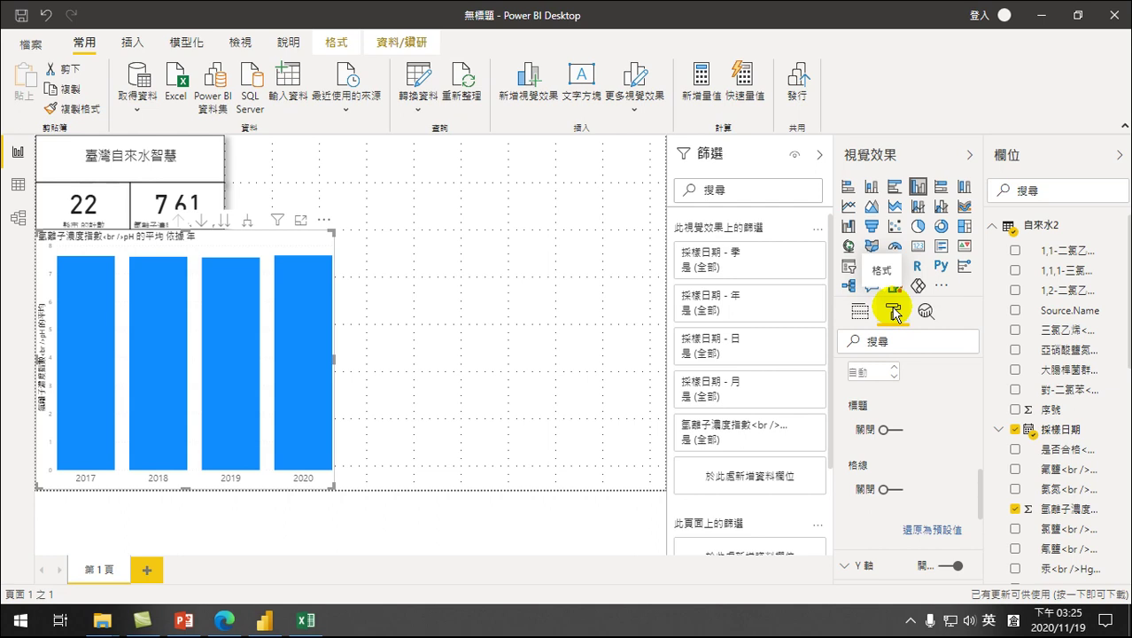
{"action": "scroll", "coordinate": [851, 390], "scroll_direction": "up", "scroll_amount": 5}
Step: Set the Y axis of the pH chart to start at 6 and end at 8
{"action": "left_click", "coordinate": [844, 406]}
{"action": "left_click", "coordinate": [845, 432]}
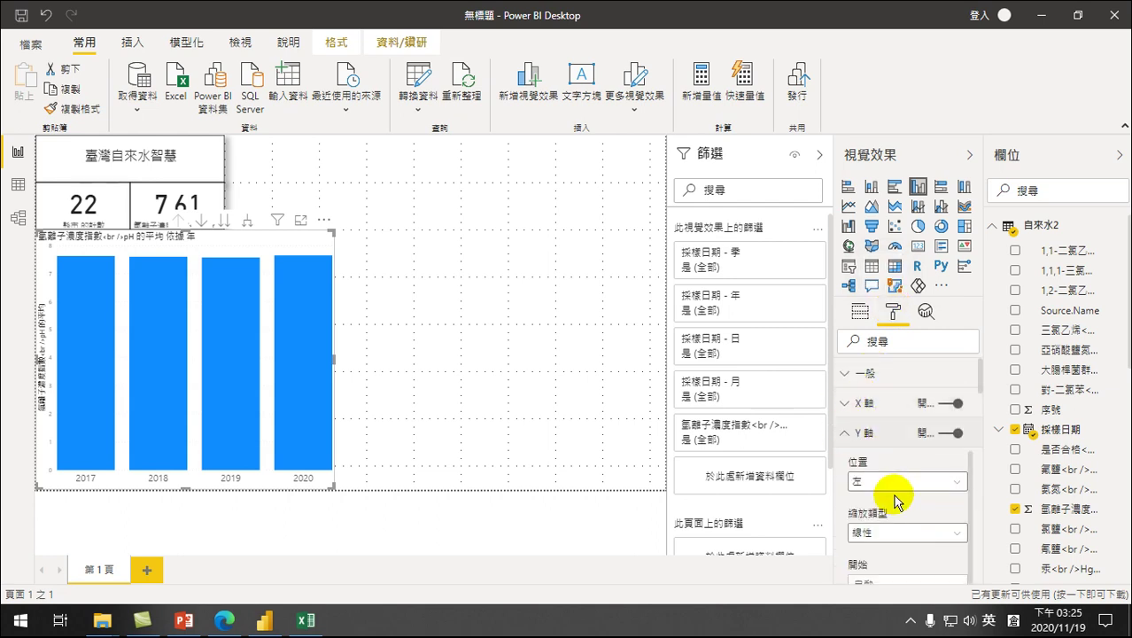
{"action": "scroll", "coordinate": [893, 496], "scroll_direction": "down", "scroll_amount": 4}
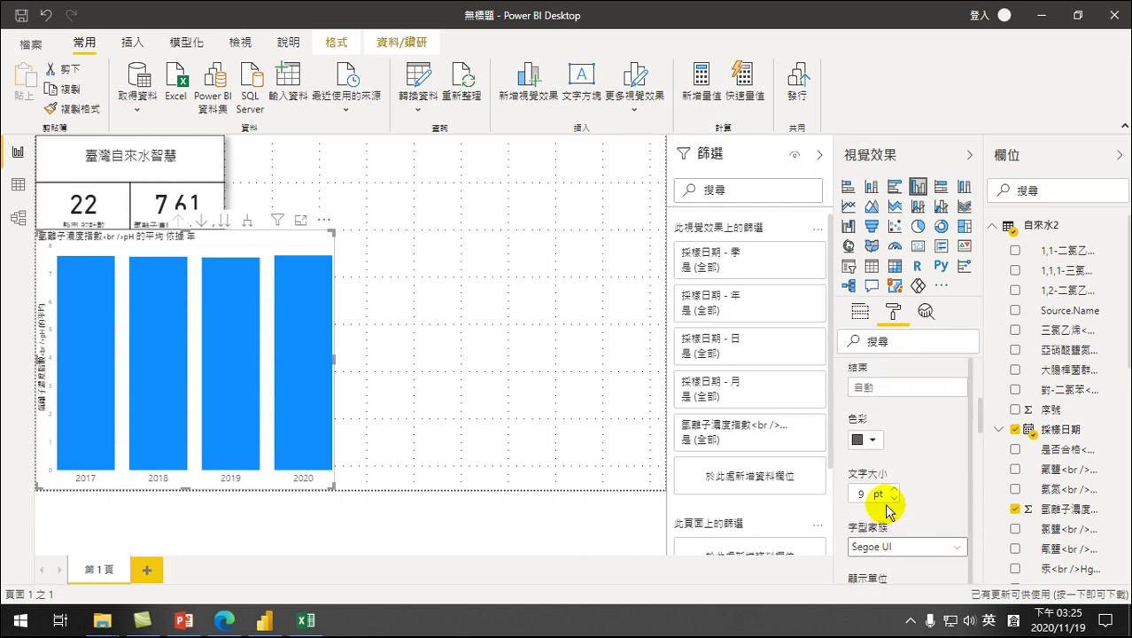
{"action": "scroll", "coordinate": [902, 443], "scroll_direction": "up", "scroll_amount": 4}
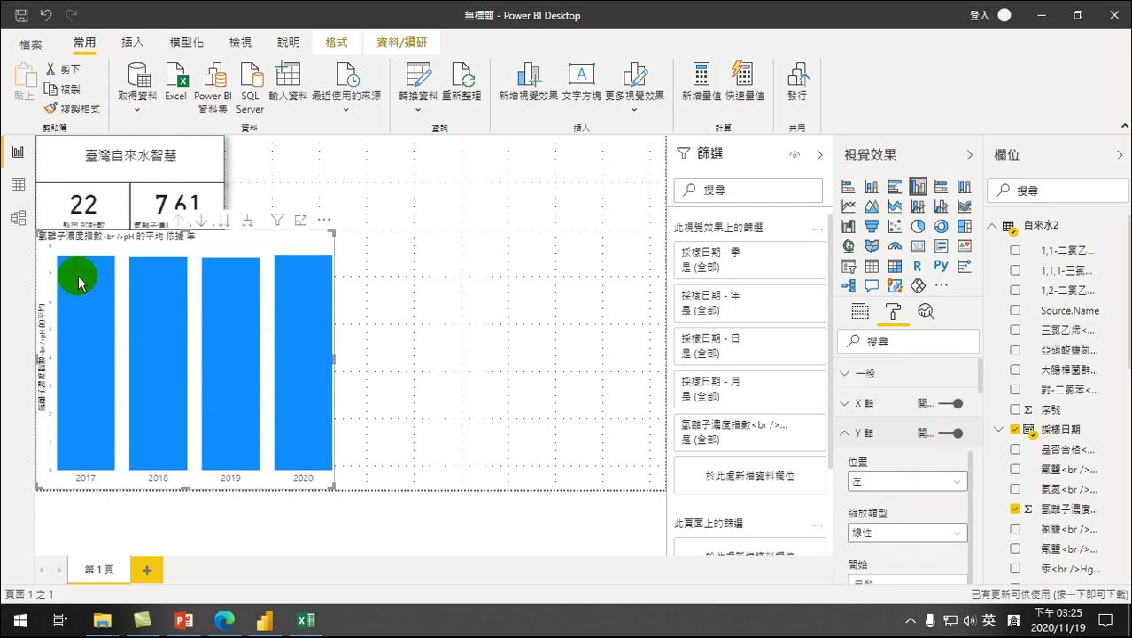
{"action": "mouse_move", "coordinate": [70, 272]}
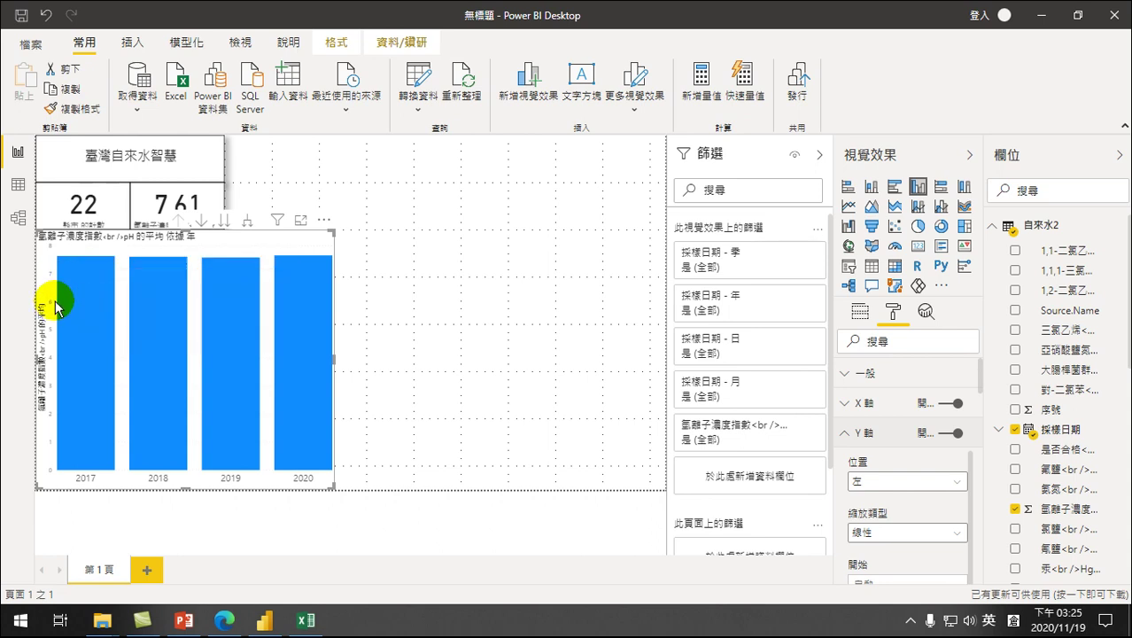
{"action": "left_click_drag", "start_coordinate": [246, 274], "coordinate": [81, 286]}
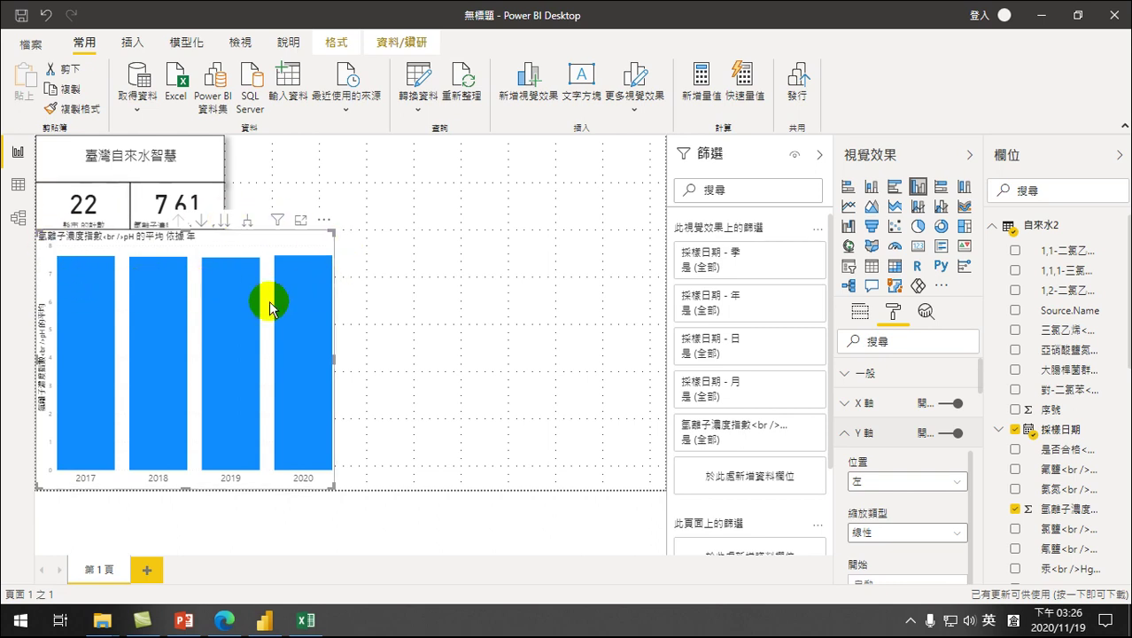
{"action": "scroll", "coordinate": [896, 489], "scroll_direction": "down", "scroll_amount": 3}
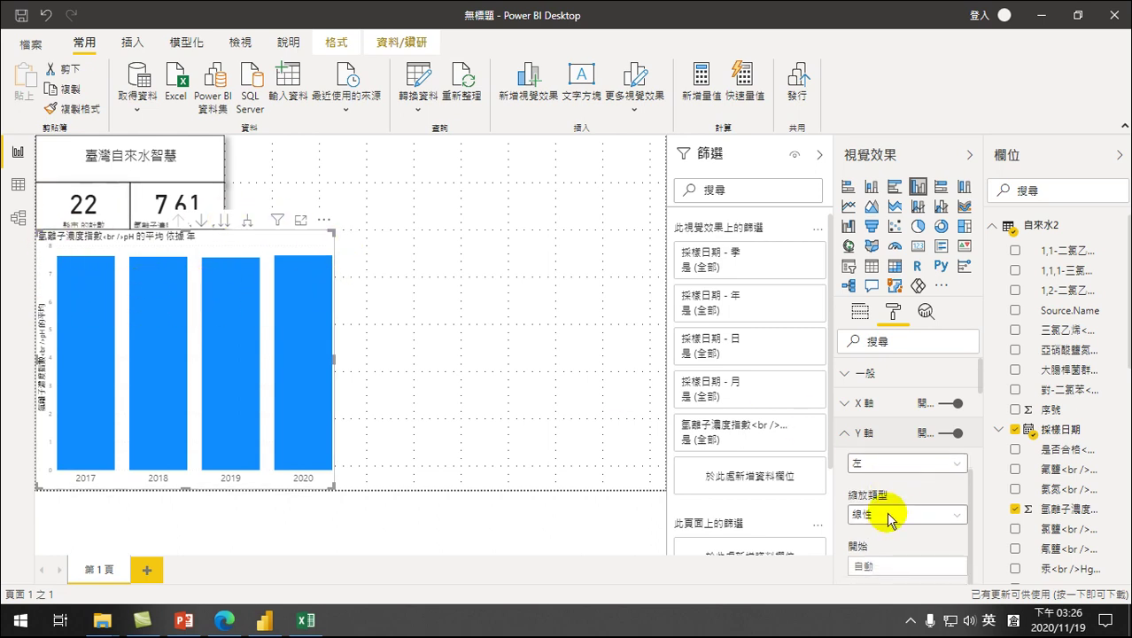
{"action": "left_click", "coordinate": [882, 404]}
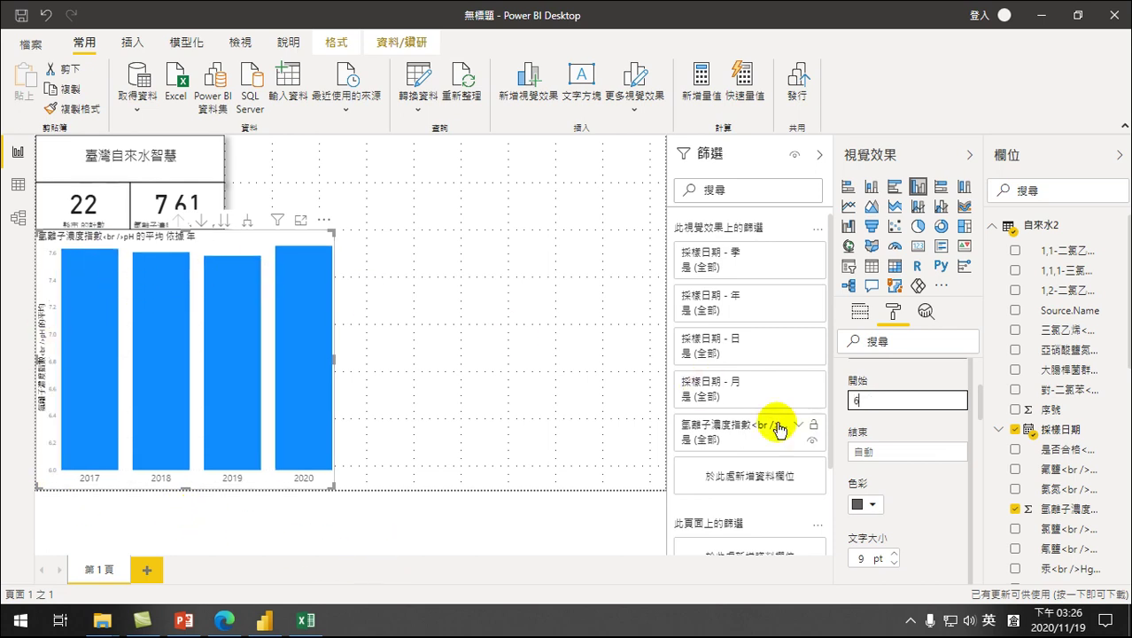
{"action": "left_click", "coordinate": [878, 450]}
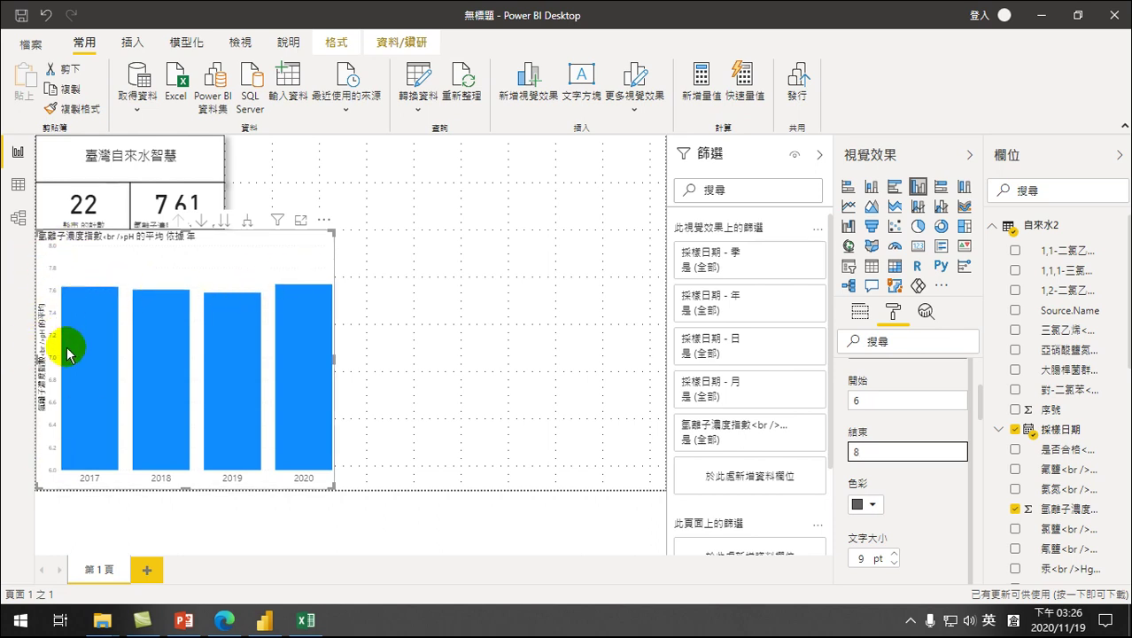
Step: Enlarge the Y-axis labels to 12 pt and remove the Y-axis title
{"action": "mouse_move", "coordinate": [69, 355]}
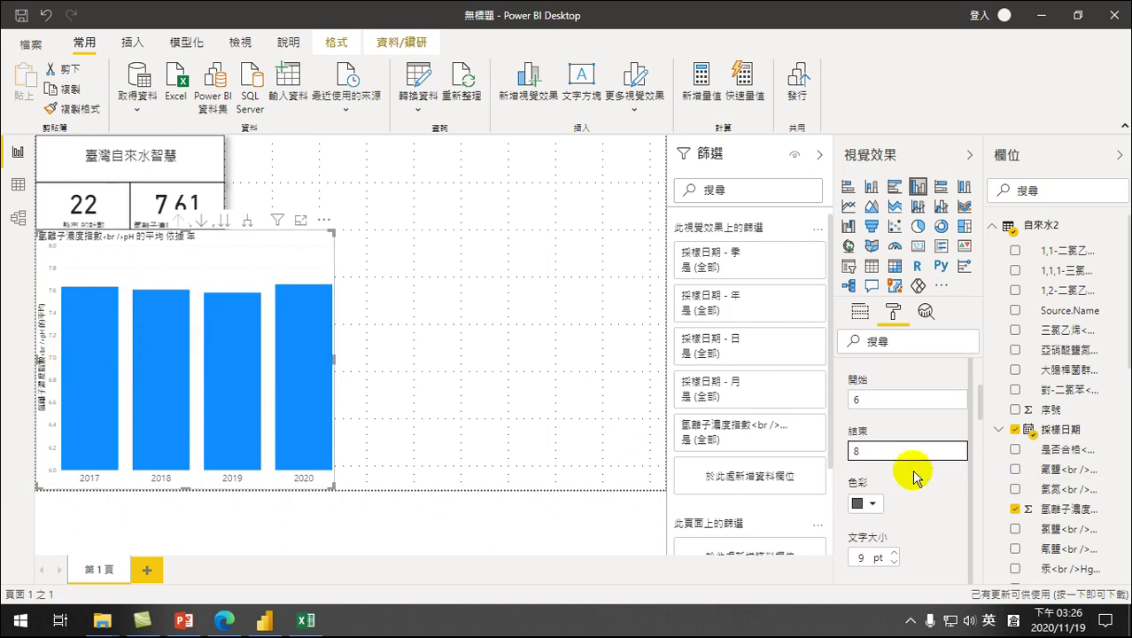
{"action": "scroll", "coordinate": [912, 469], "scroll_direction": "down", "scroll_amount": 2}
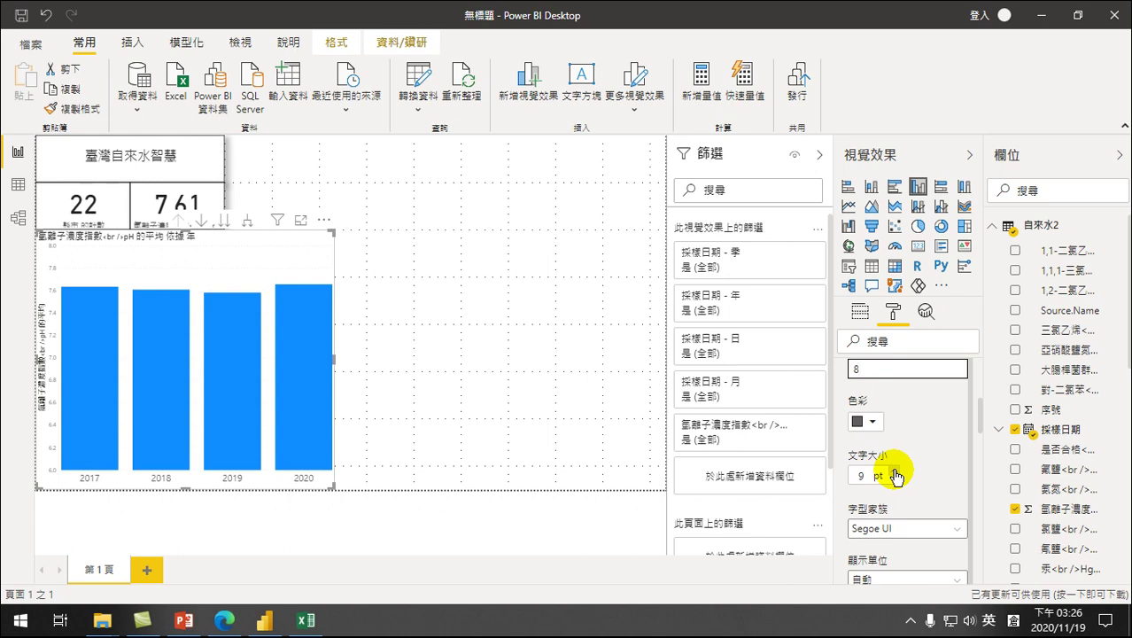
{"action": "left_click", "coordinate": [894, 472]}
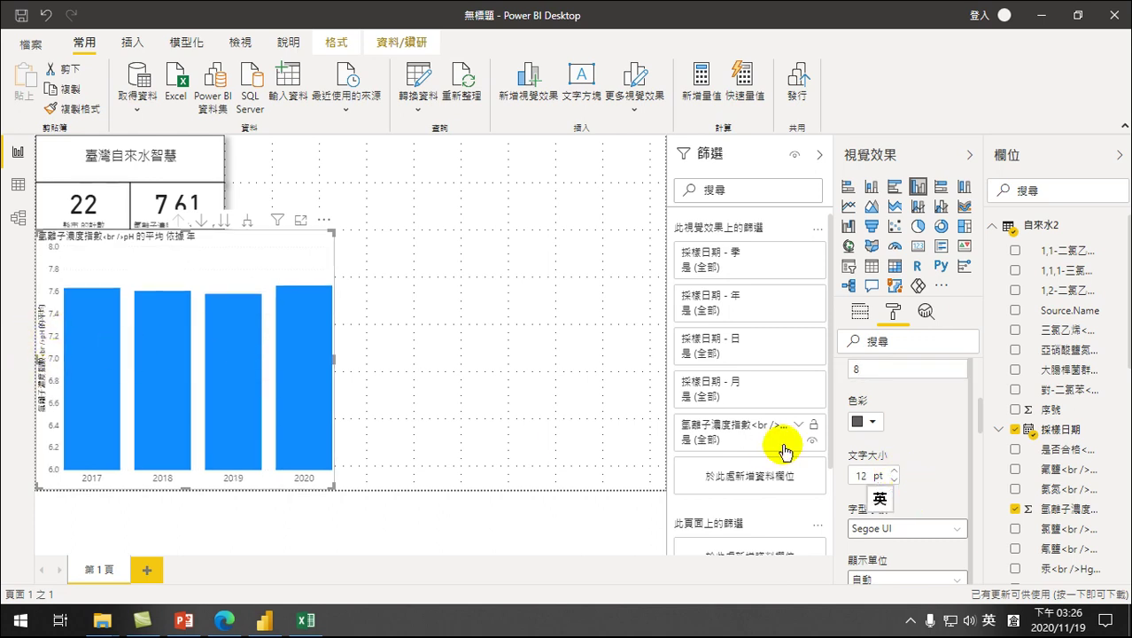
{"action": "scroll", "coordinate": [912, 439], "scroll_direction": "down", "scroll_amount": 5}
{"action": "left_click", "coordinate": [885, 443]}
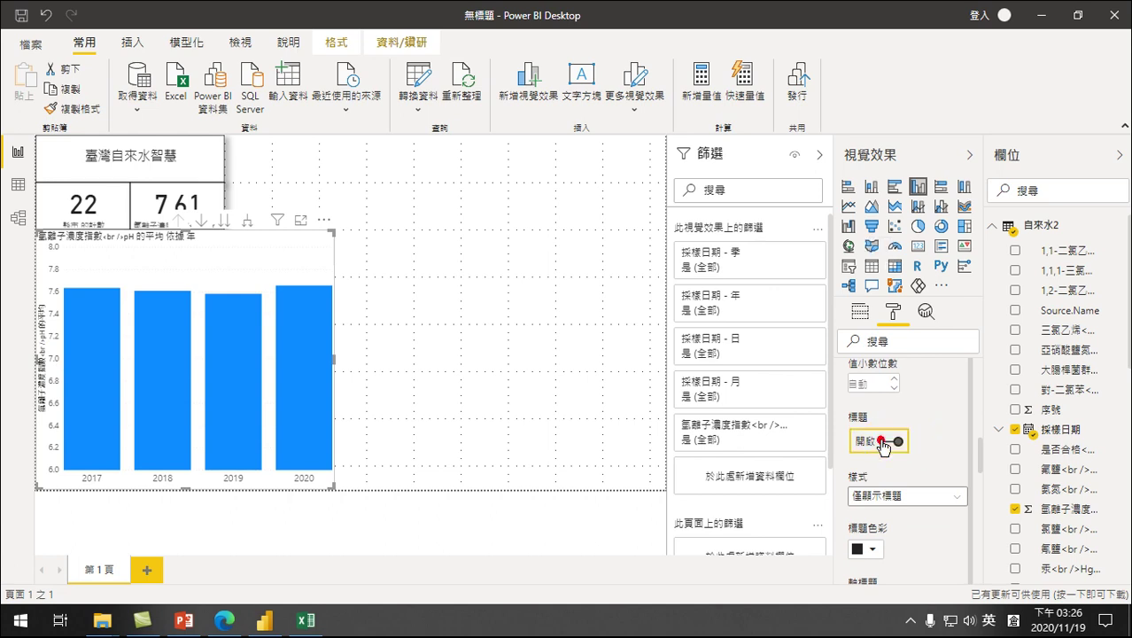
{"action": "scroll", "coordinate": [890, 447], "scroll_direction": "up", "scroll_amount": 5}
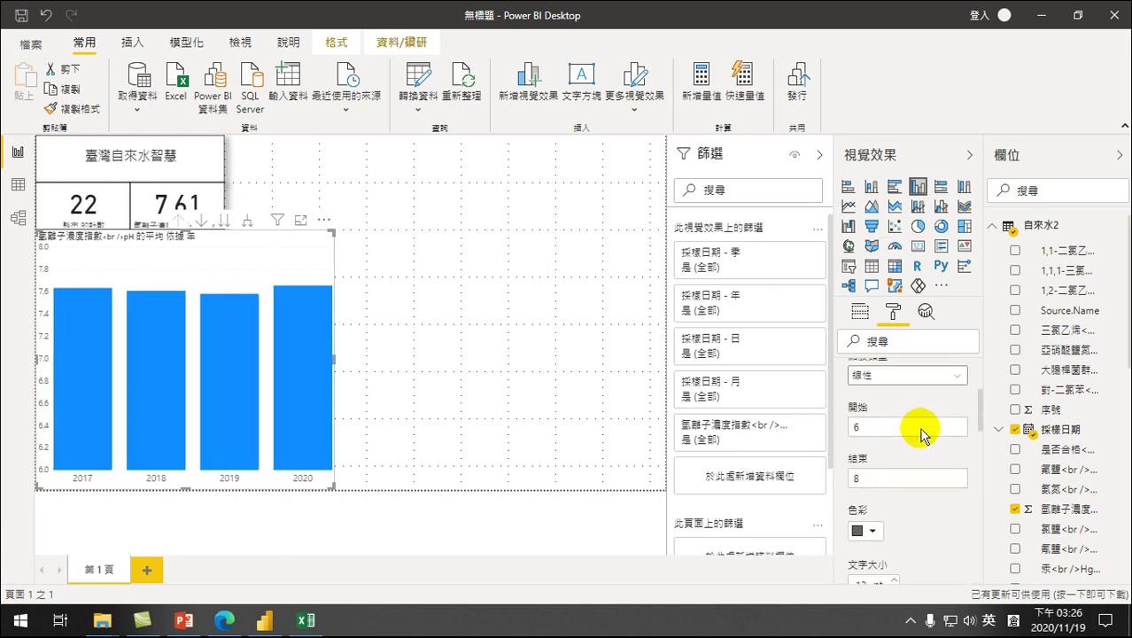
{"action": "left_click", "coordinate": [842, 435]}
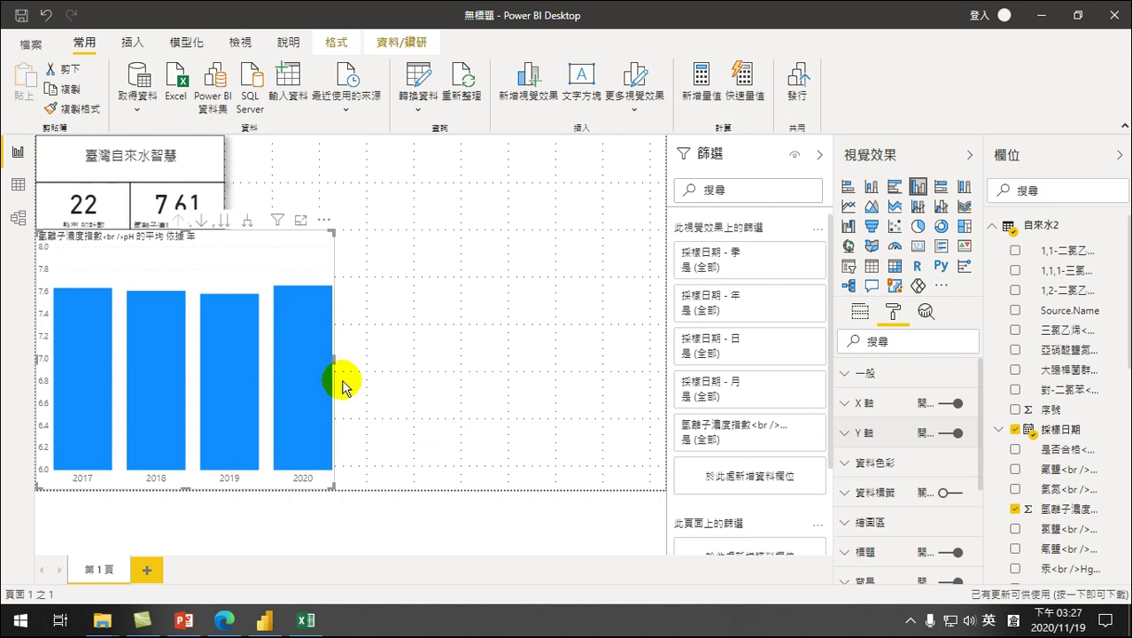
Step: Resize the pH chart under the cards and check the bars: 2017 at 7.63, 2019 at 7.58
{"action": "left_click", "coordinate": [255, 415]}
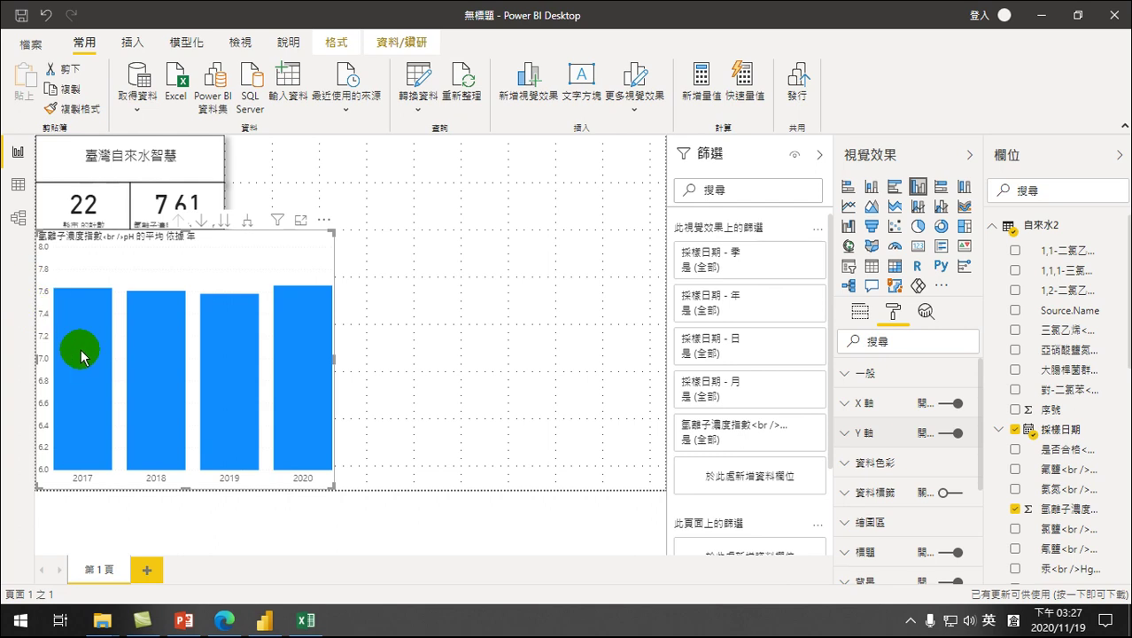
{"action": "left_click", "coordinate": [298, 462]}
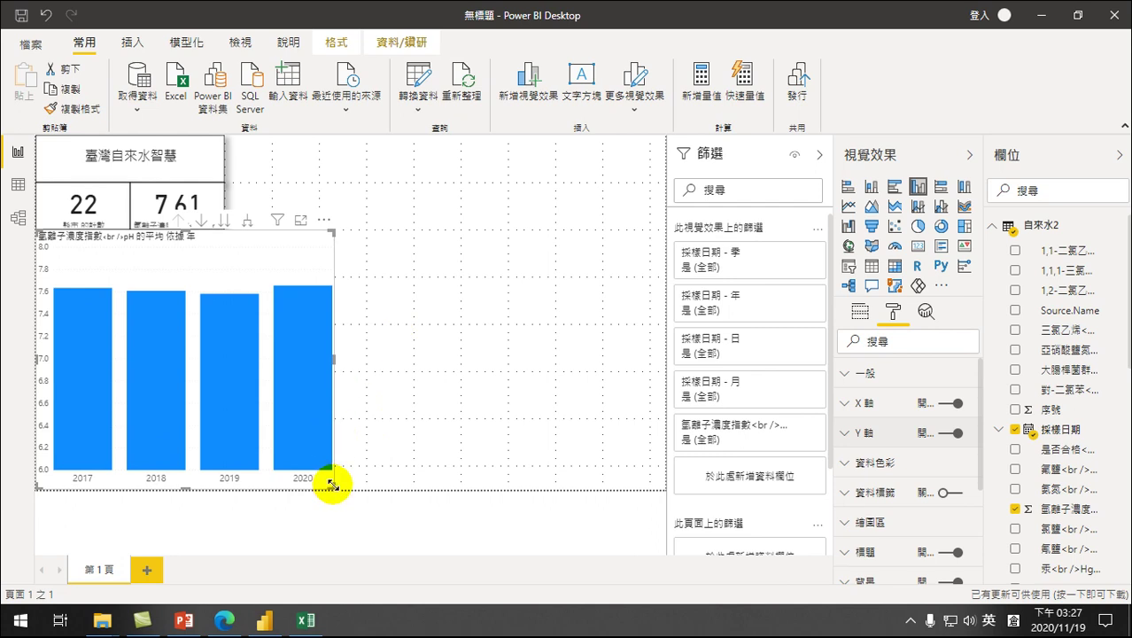
{"action": "left_click_drag", "start_coordinate": [333, 487], "coordinate": [223, 323]}
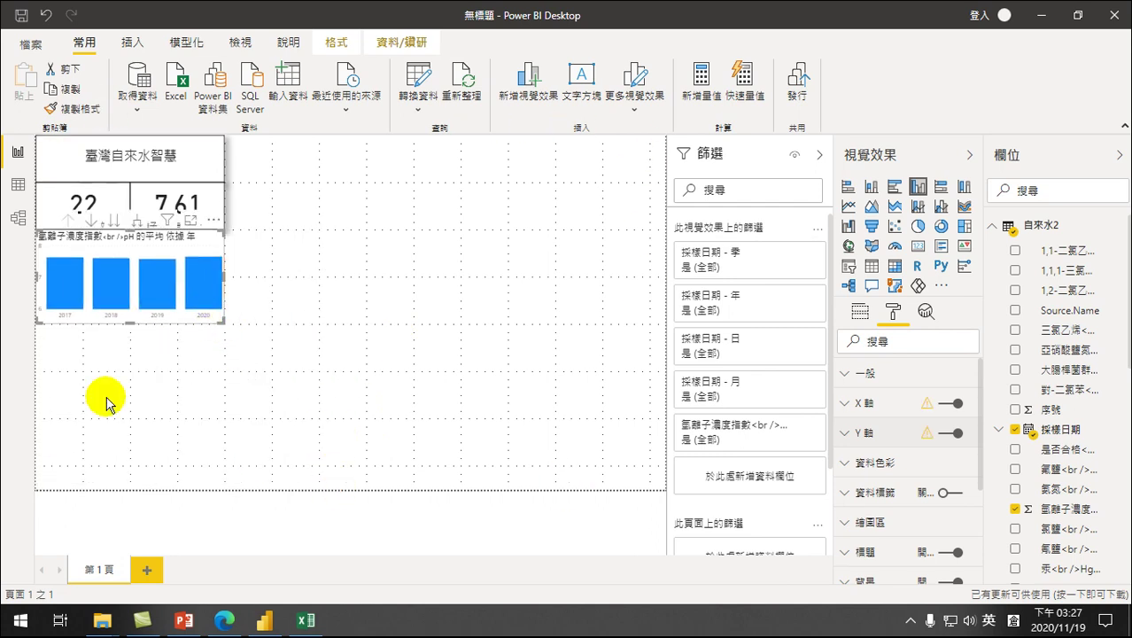
{"action": "left_click", "coordinate": [191, 290]}
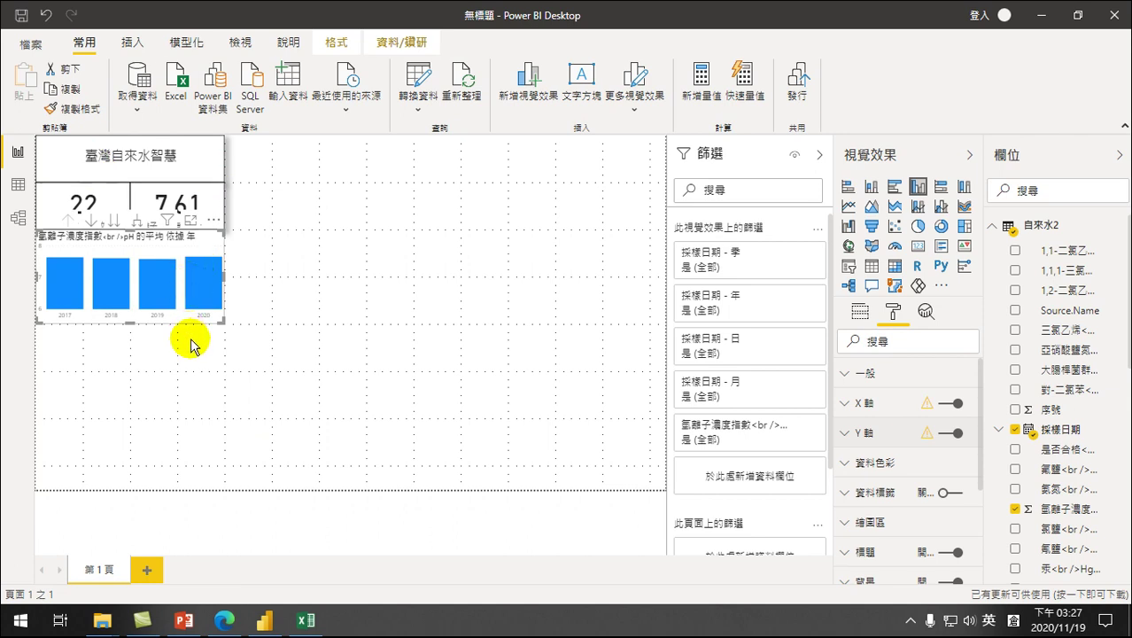
{"action": "left_click", "coordinate": [179, 281]}
{"action": "left_click_drag", "start_coordinate": [179, 281], "coordinate": [135, 285]}
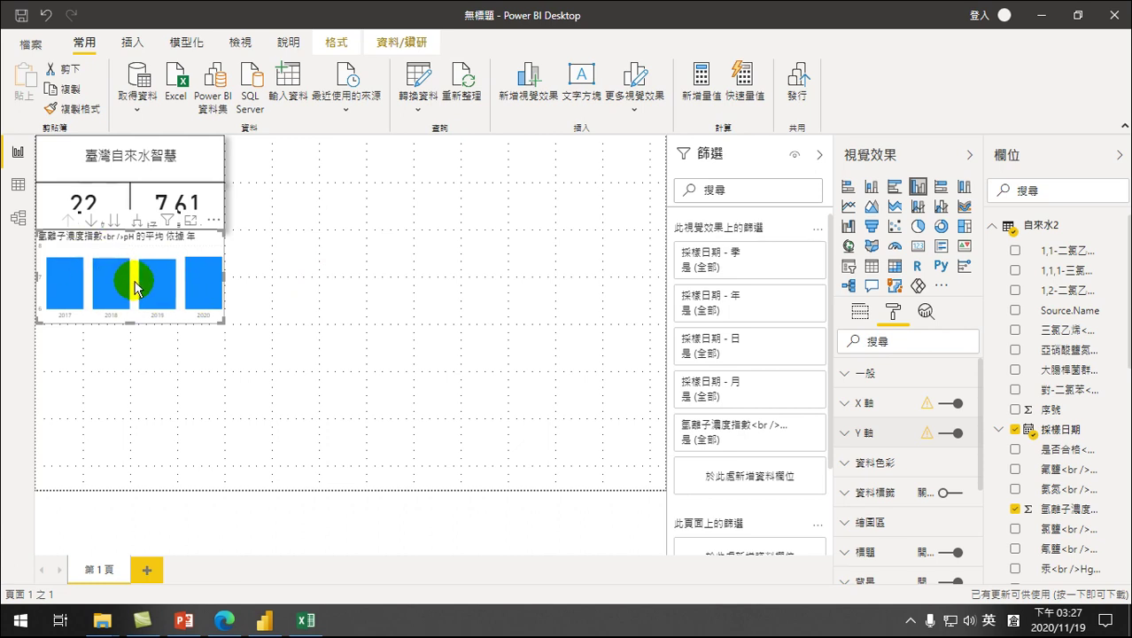
{"action": "left_click", "coordinate": [73, 307]}
{"action": "left_click_drag", "start_coordinate": [72, 307], "coordinate": [175, 283]}
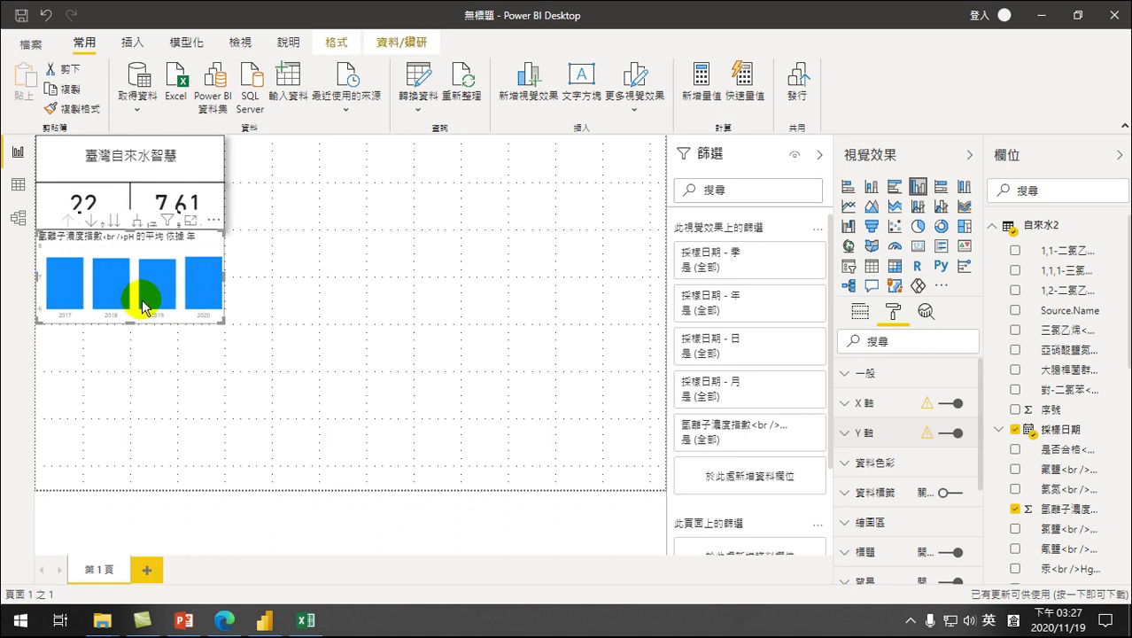
{"action": "mouse_move", "coordinate": [146, 314]}
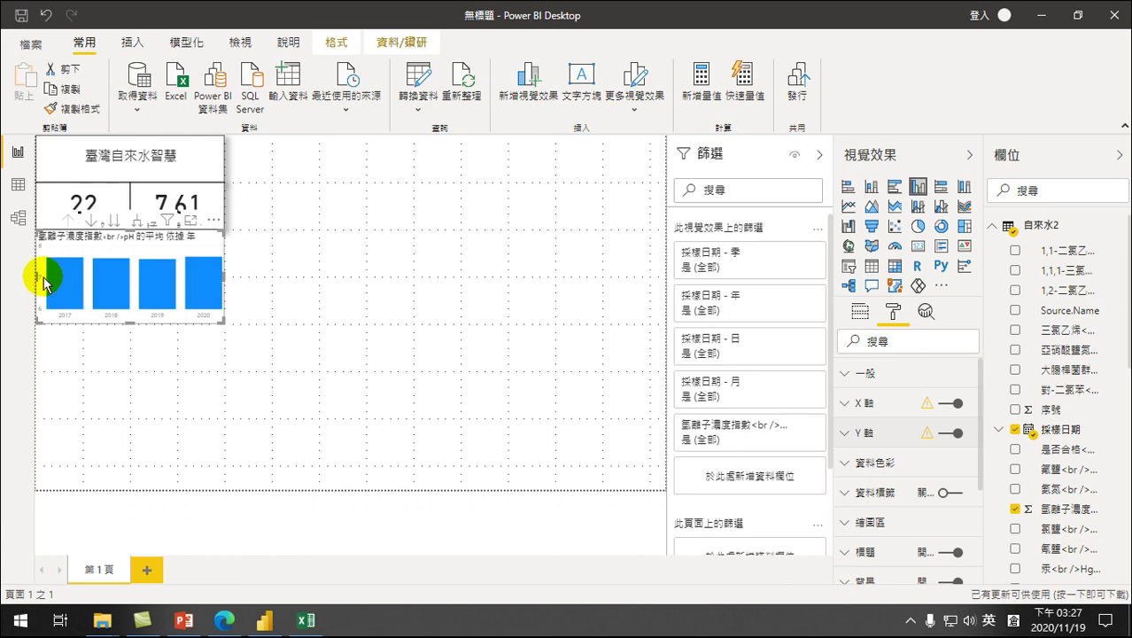
{"action": "mouse_move", "coordinate": [49, 284]}
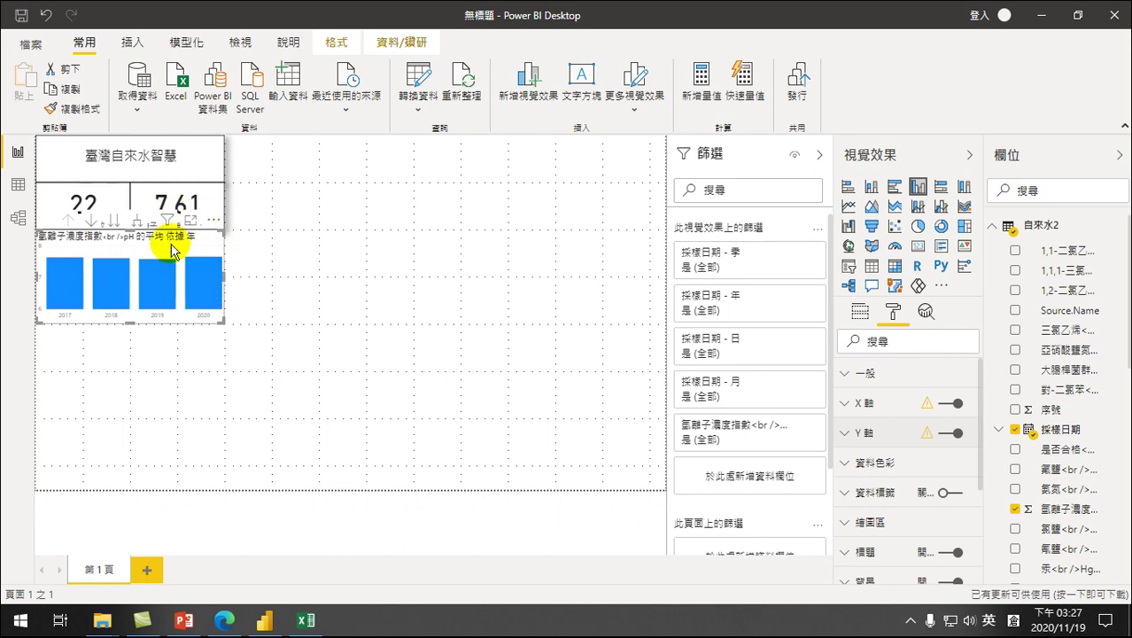
Step: Replace the chart's title text with 各年PH值 and centre it above the bars
{"action": "scroll", "coordinate": [889, 496], "scroll_direction": "down", "scroll_amount": 2}
{"action": "left_click", "coordinate": [868, 470]}
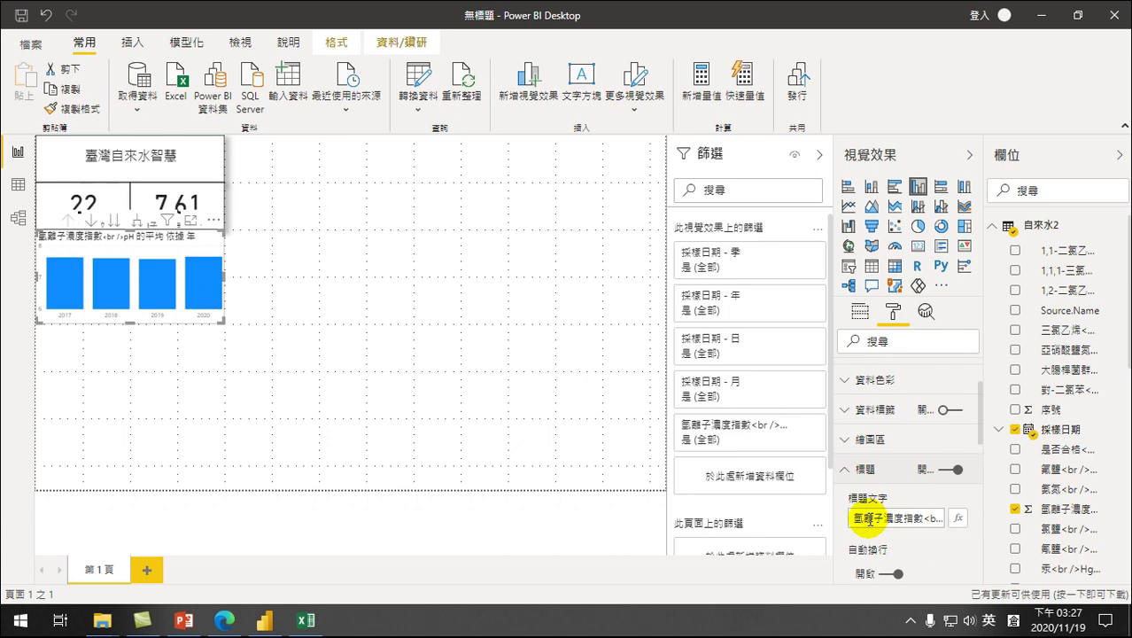
{"action": "left_click_drag", "start_coordinate": [868, 520], "coordinate": [992, 529]}
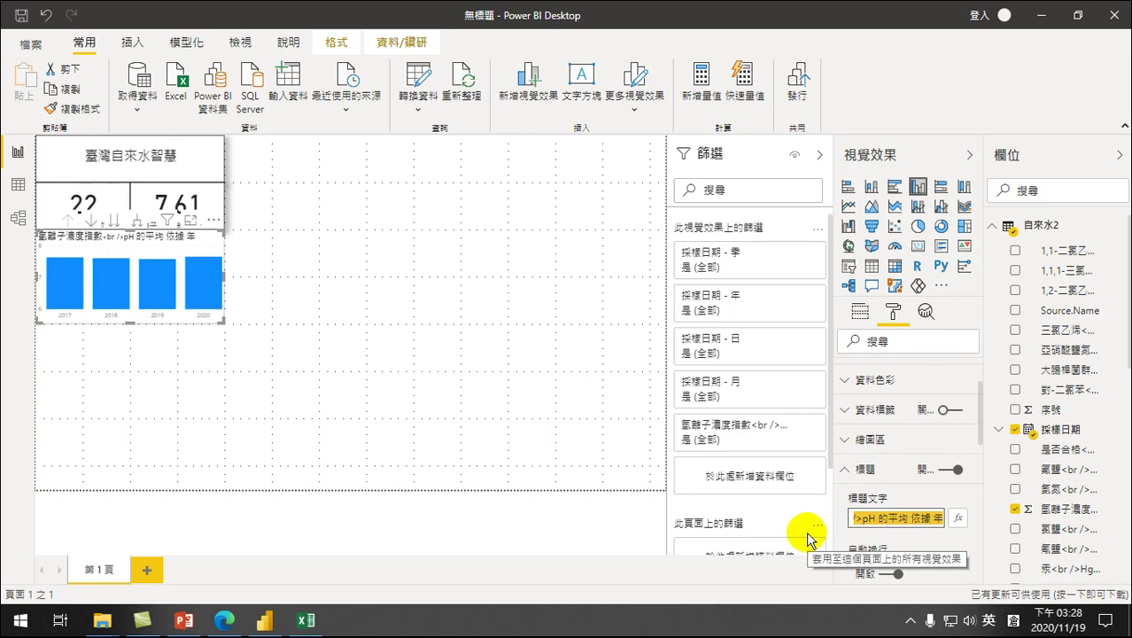
{"action": "key", "text": "BackSpace"}
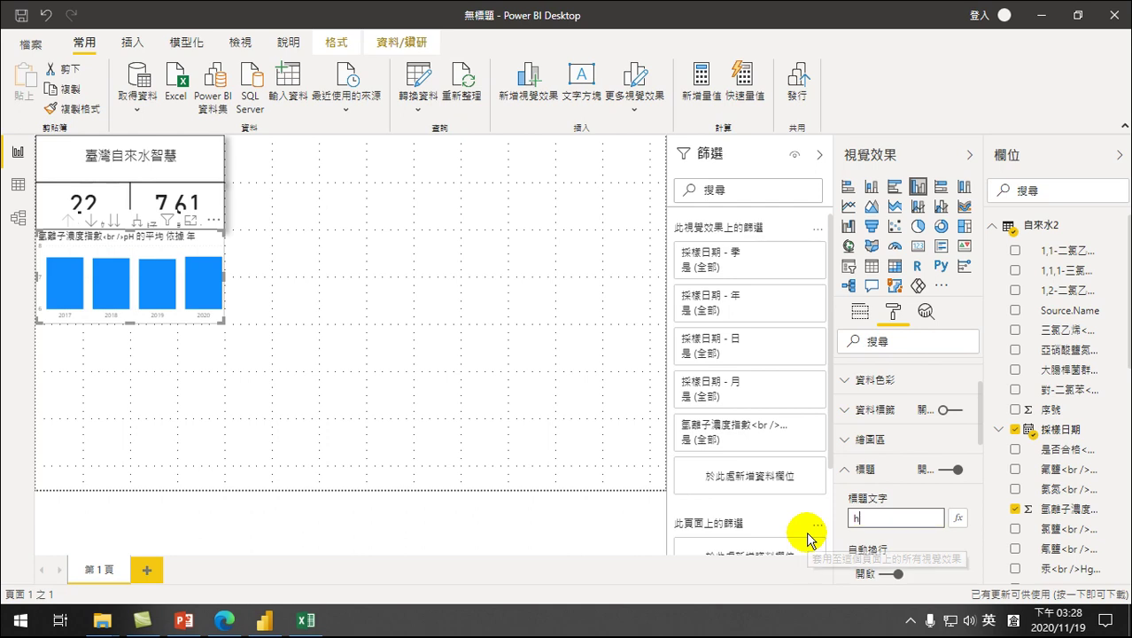
{"action": "key", "text": "shift"}
{"action": "type", "text": "竹水各年"}
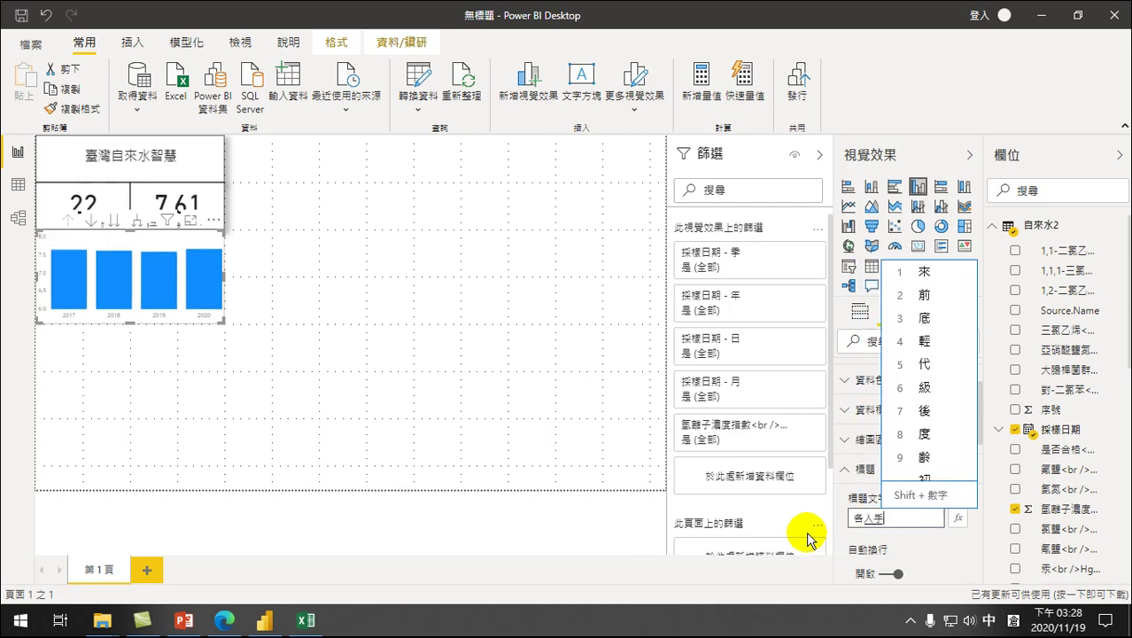
{"action": "key", "text": "shift"}
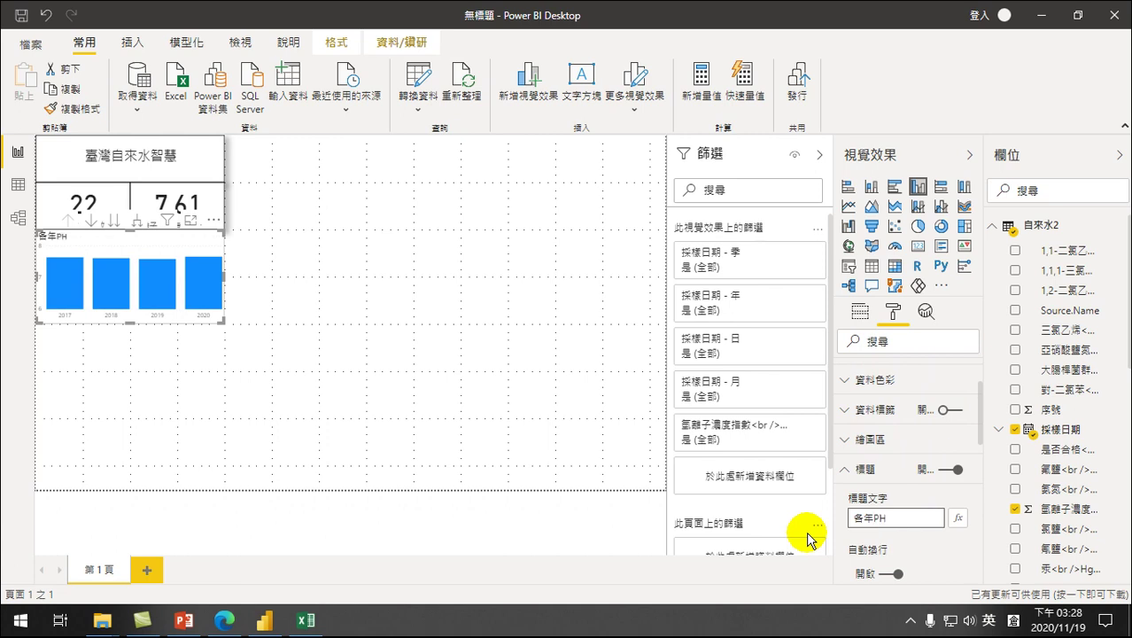
{"action": "type", "text": "PH值"}
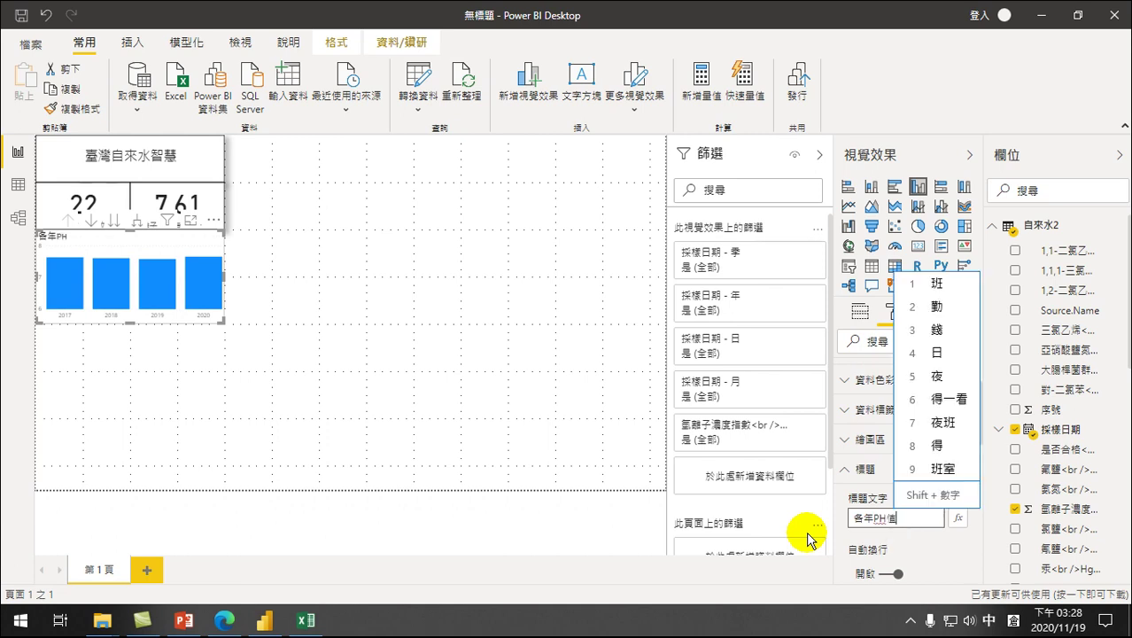
{"action": "key", "text": "shift"}
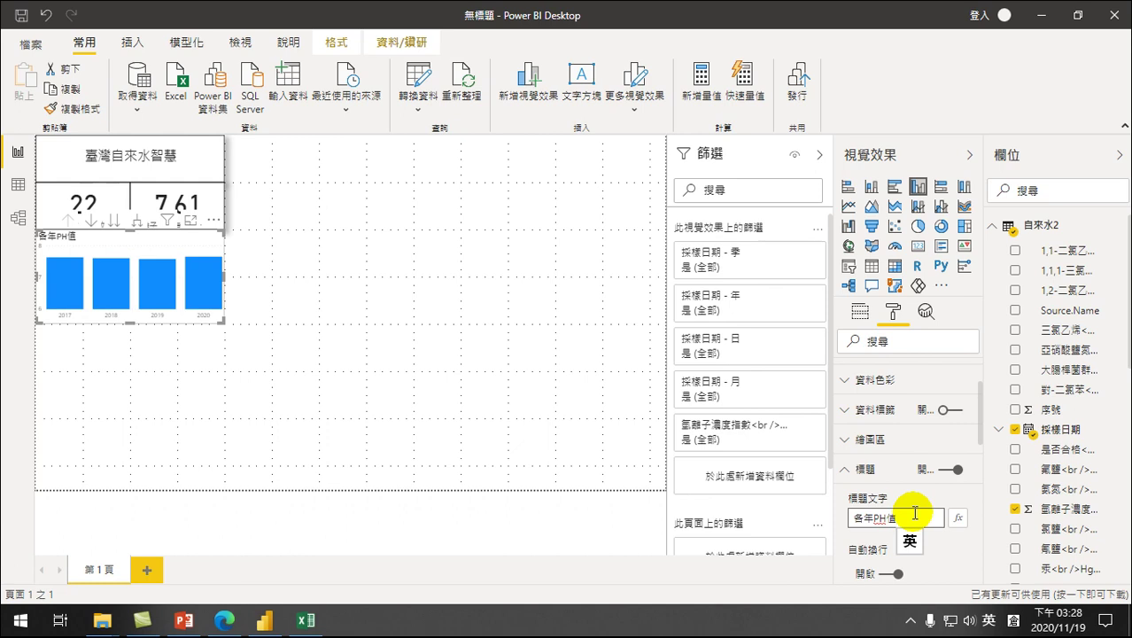
{"action": "scroll", "coordinate": [927, 518], "scroll_direction": "down", "scroll_amount": 3}
{"action": "left_click", "coordinate": [880, 572]}
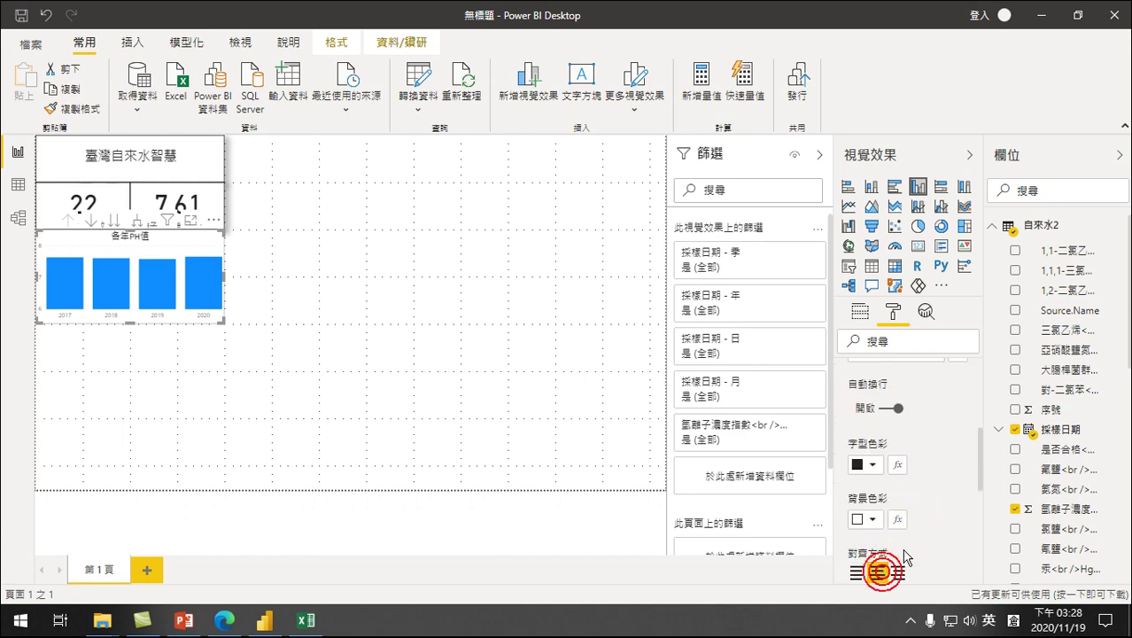
{"action": "left_click", "coordinate": [138, 305]}
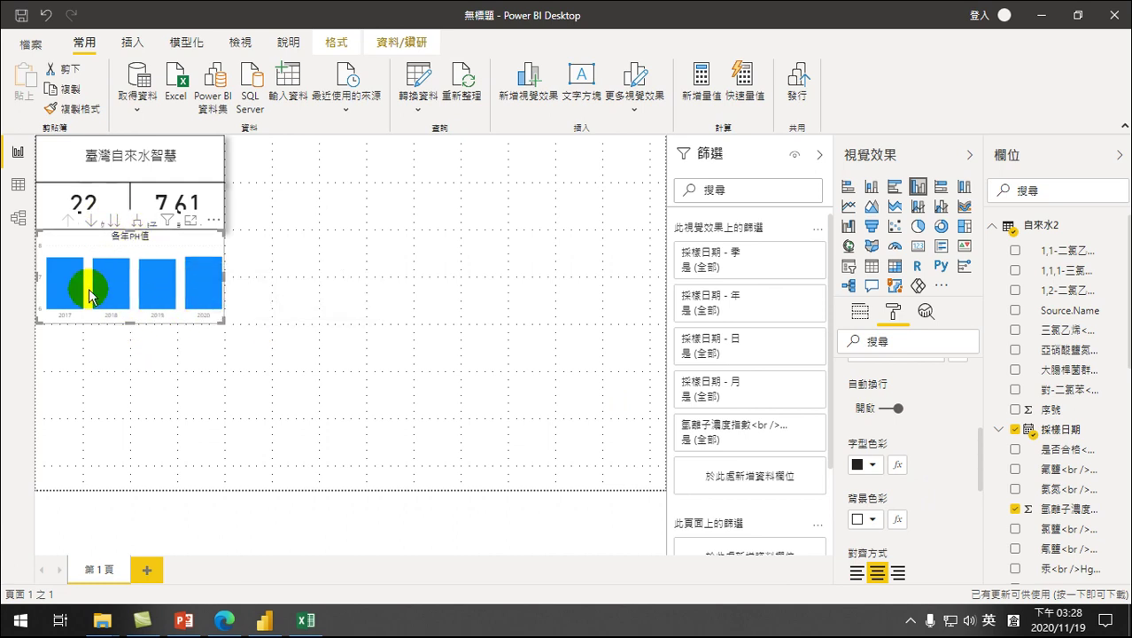
{"action": "left_click", "coordinate": [850, 207]}
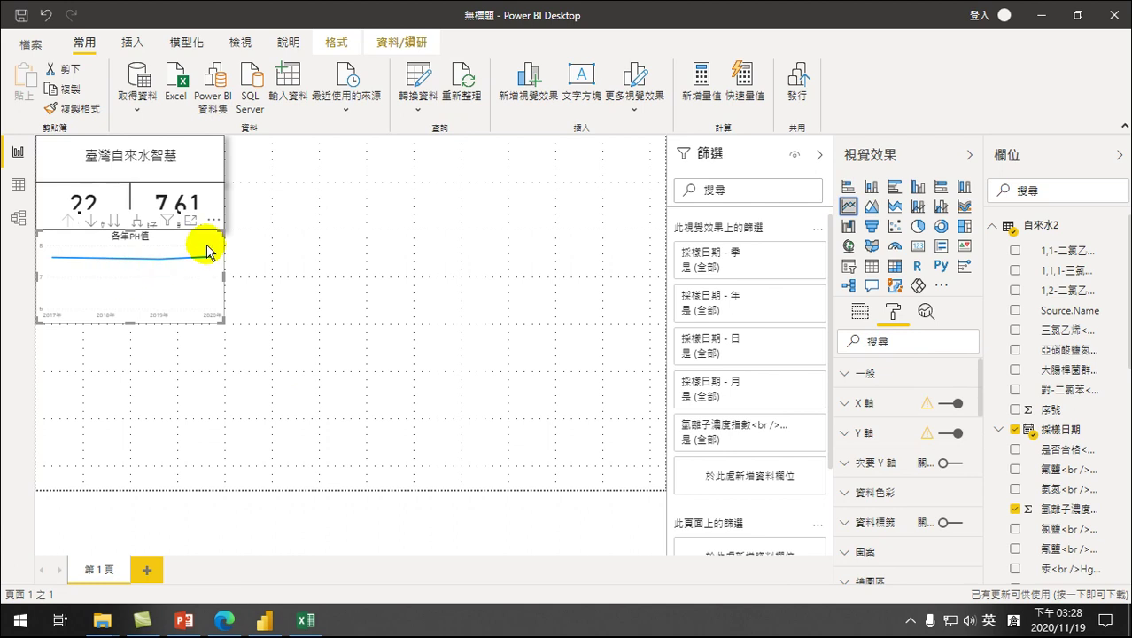
{"action": "left_click", "coordinate": [917, 187]}
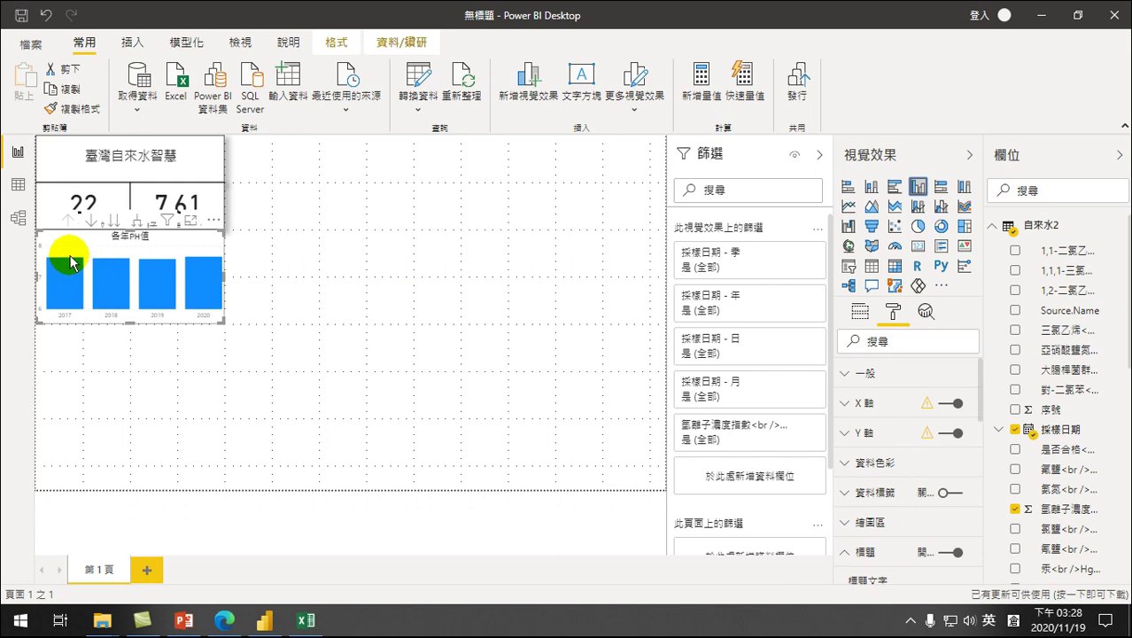
{"action": "left_click", "coordinate": [184, 620]}
Step: View slide 4's cancer-trend chart, then the Excel water-quality workbook, before returning to Power BI
{"action": "left_click", "coordinate": [101, 418]}
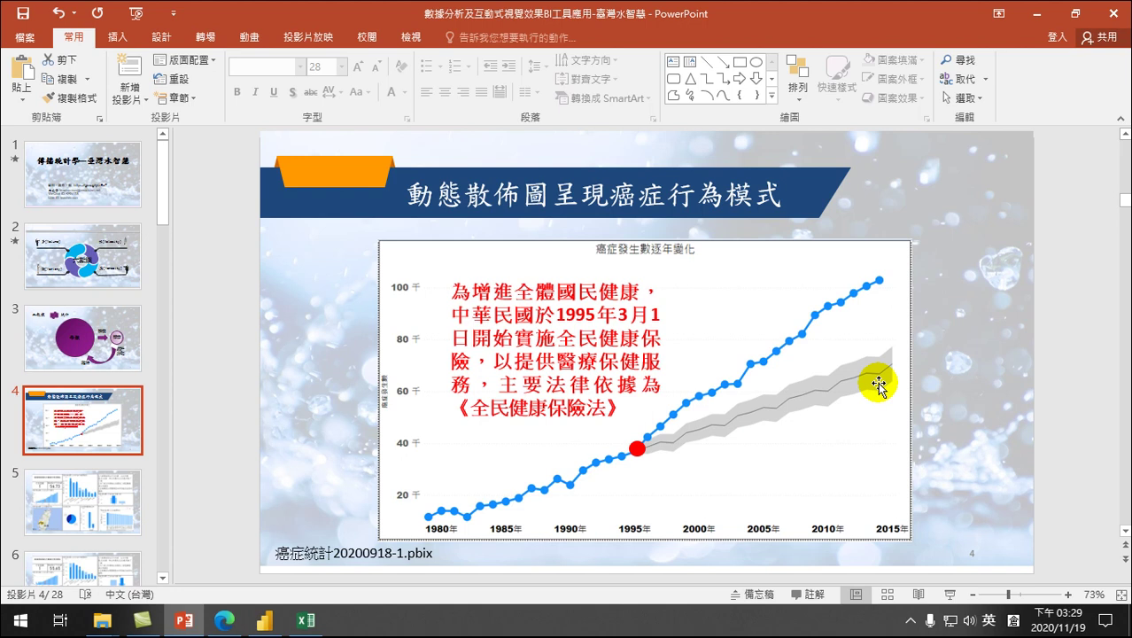
{"action": "left_click", "coordinate": [305, 620]}
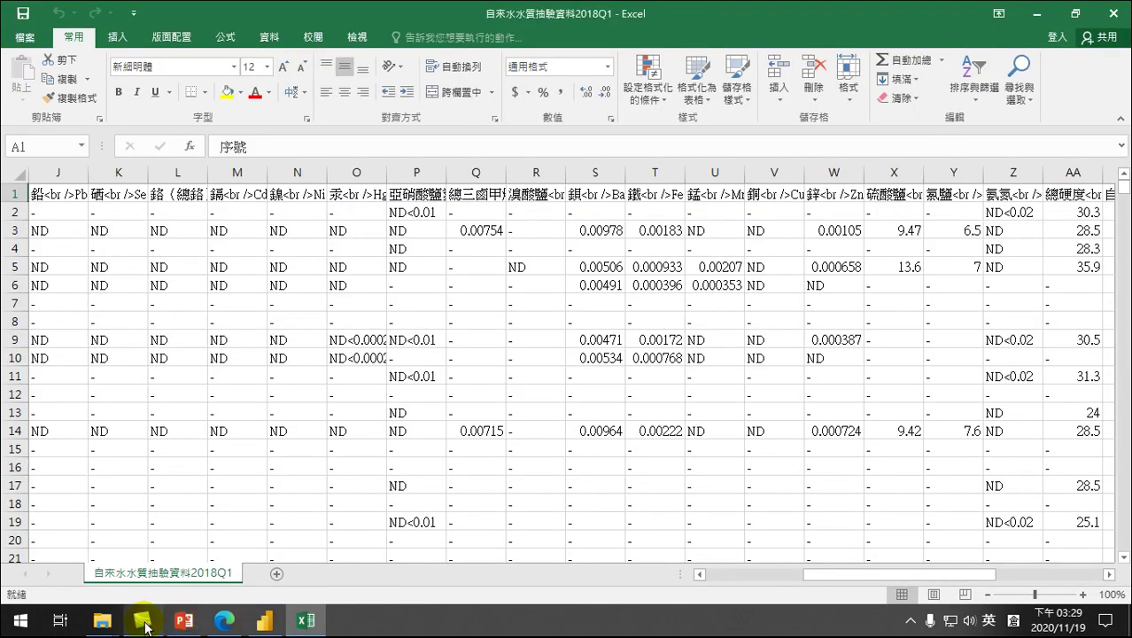
{"action": "left_click", "coordinate": [263, 620]}
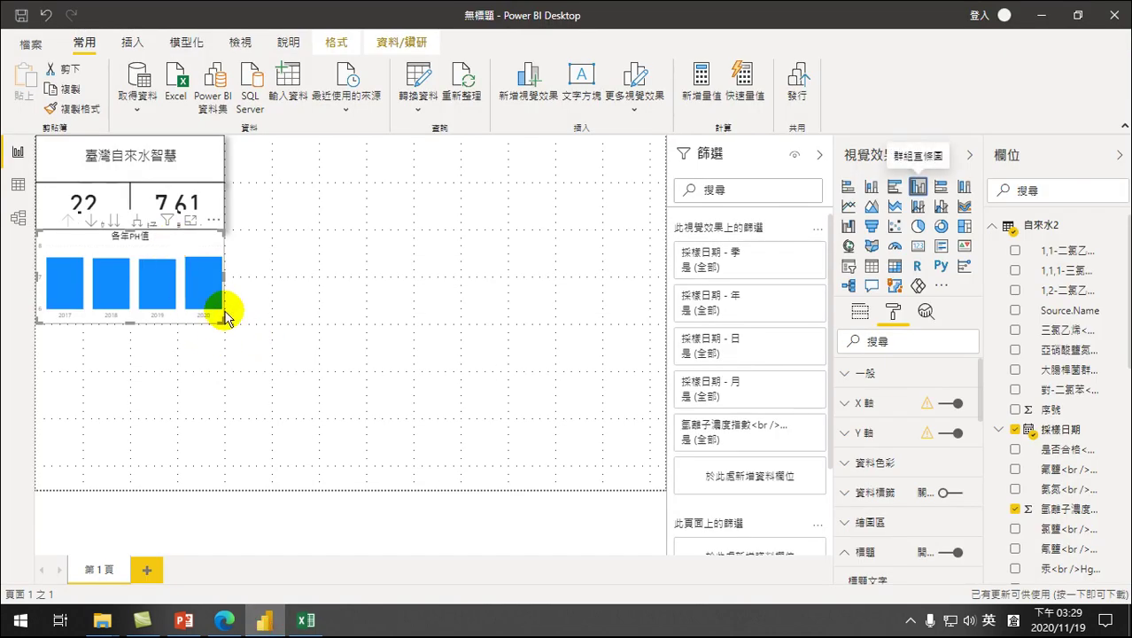
Step: Drag the 各年PH值 chart larger to fill the left column under the cards
{"action": "left_click_drag", "start_coordinate": [222, 319], "coordinate": [363, 492]}
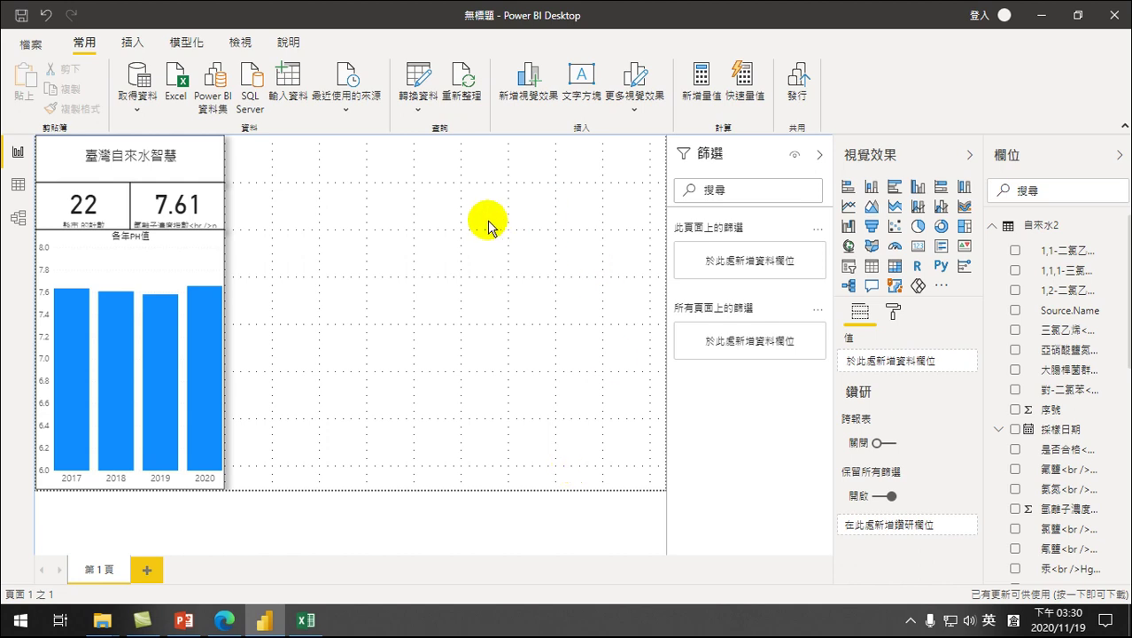
Step: Insert a text box at the page's top-right with font size 18
{"action": "left_click", "coordinate": [131, 42]}
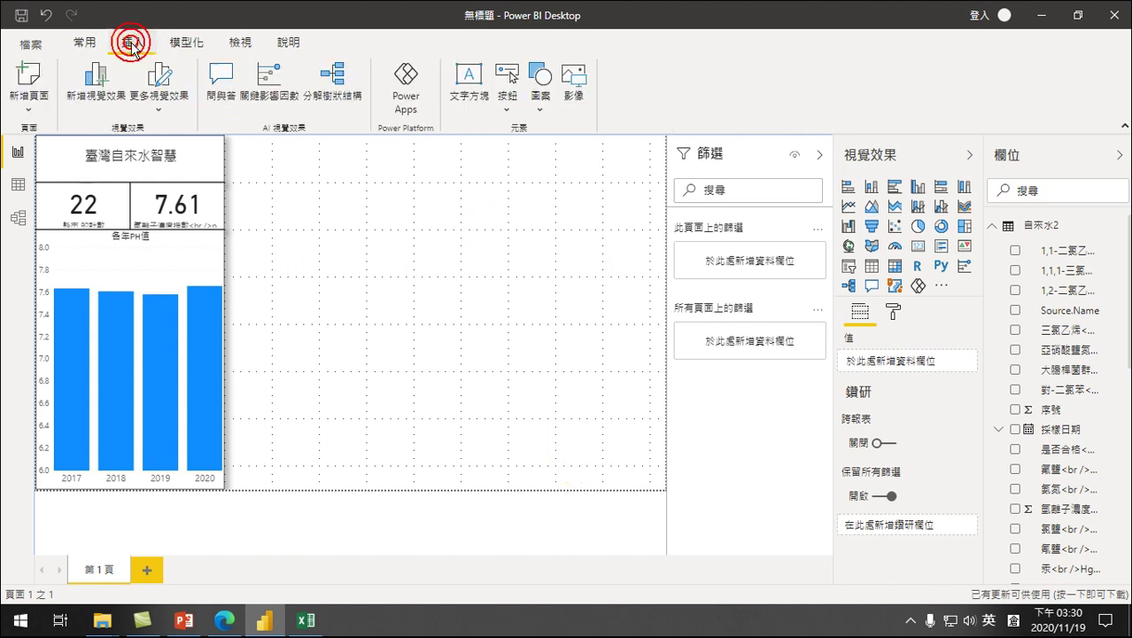
{"action": "left_click", "coordinate": [467, 78]}
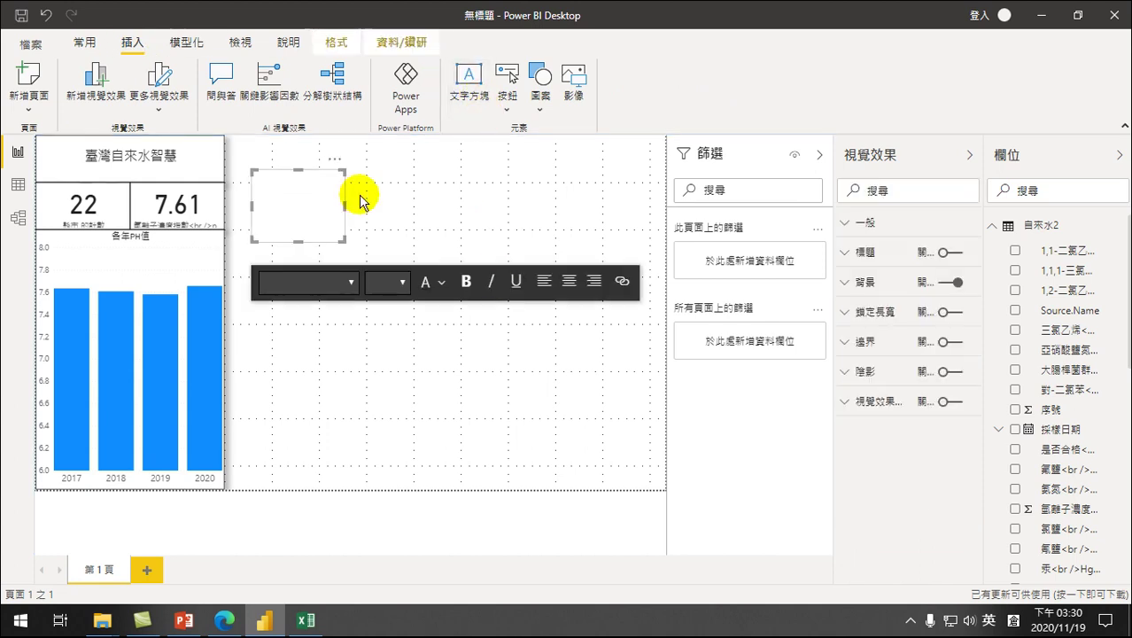
{"action": "left_click_drag", "start_coordinate": [294, 177], "coordinate": [462, 487]}
{"action": "left_click", "coordinate": [518, 181]}
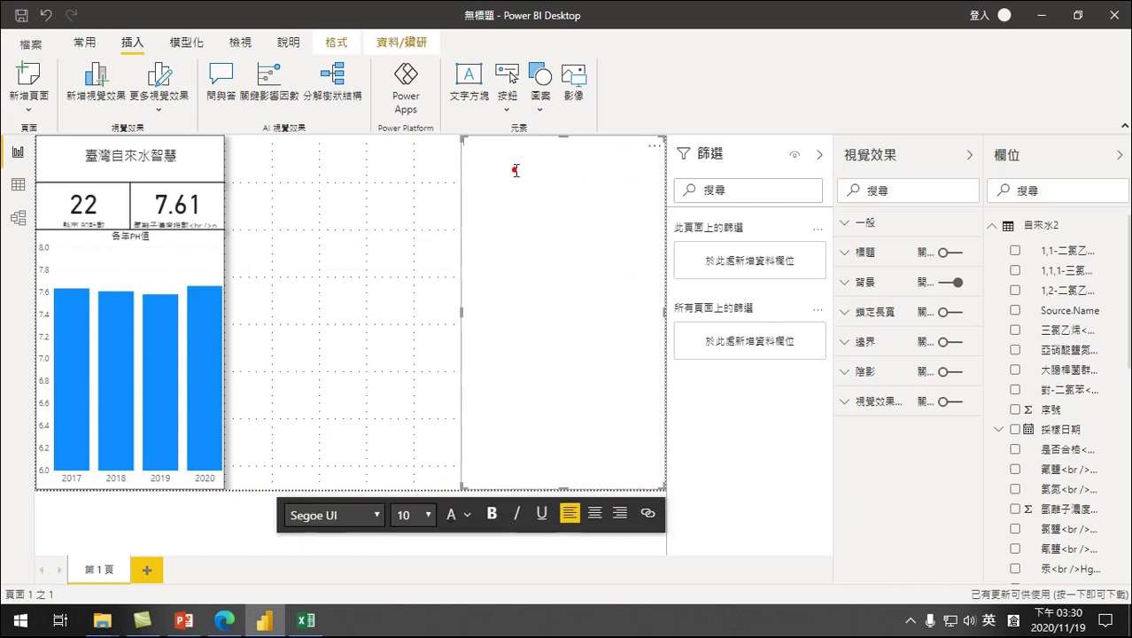
{"action": "left_click", "coordinate": [427, 513]}
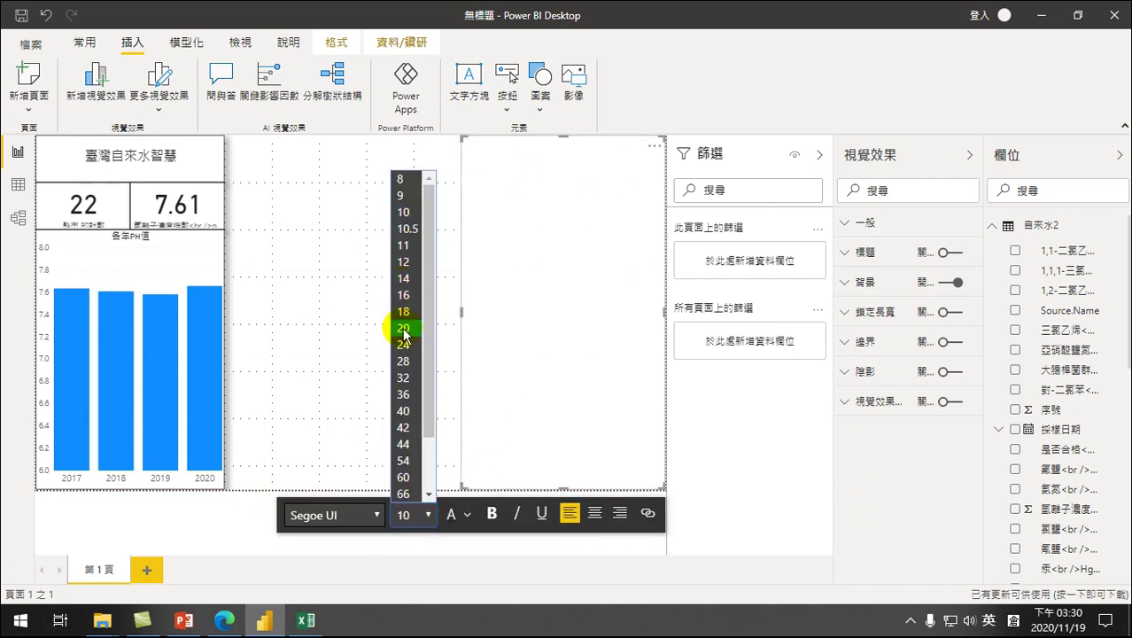
{"action": "left_click", "coordinate": [403, 313]}
Step: Type 1.PH值逐漸接近中性水 in the text box and start a new line
{"action": "left_click", "coordinate": [510, 178]}
{"action": "type", "text": "1."}
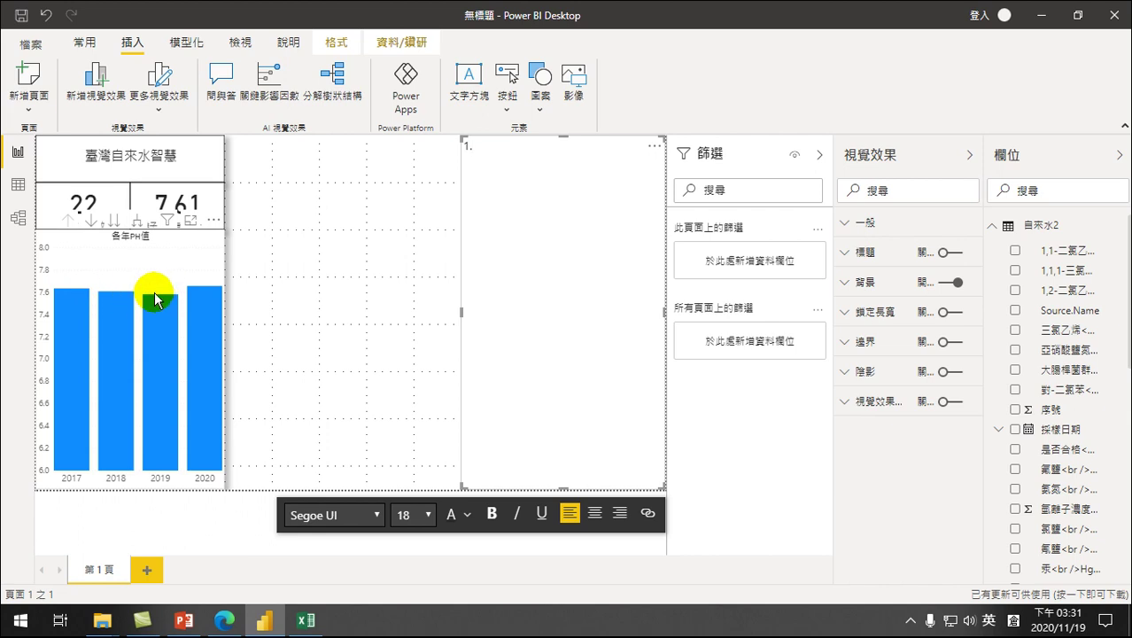
{"action": "mouse_move", "coordinate": [148, 305]}
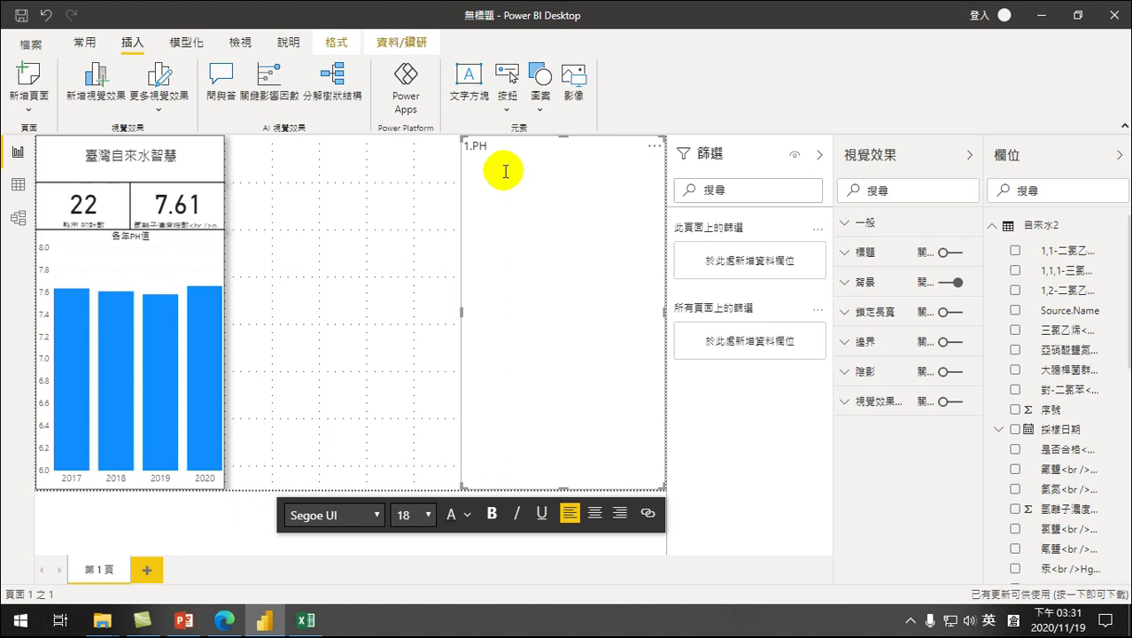
{"action": "type", "text": "值"}
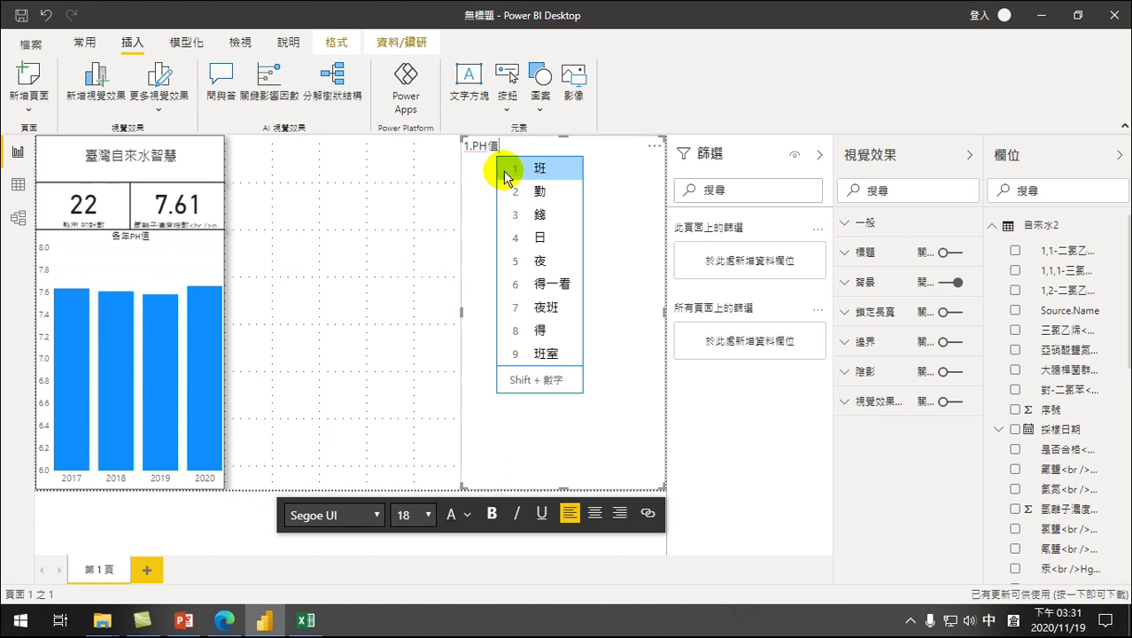
{"action": "key", "text": "Escape"}
{"action": "type", "text": "逐"}
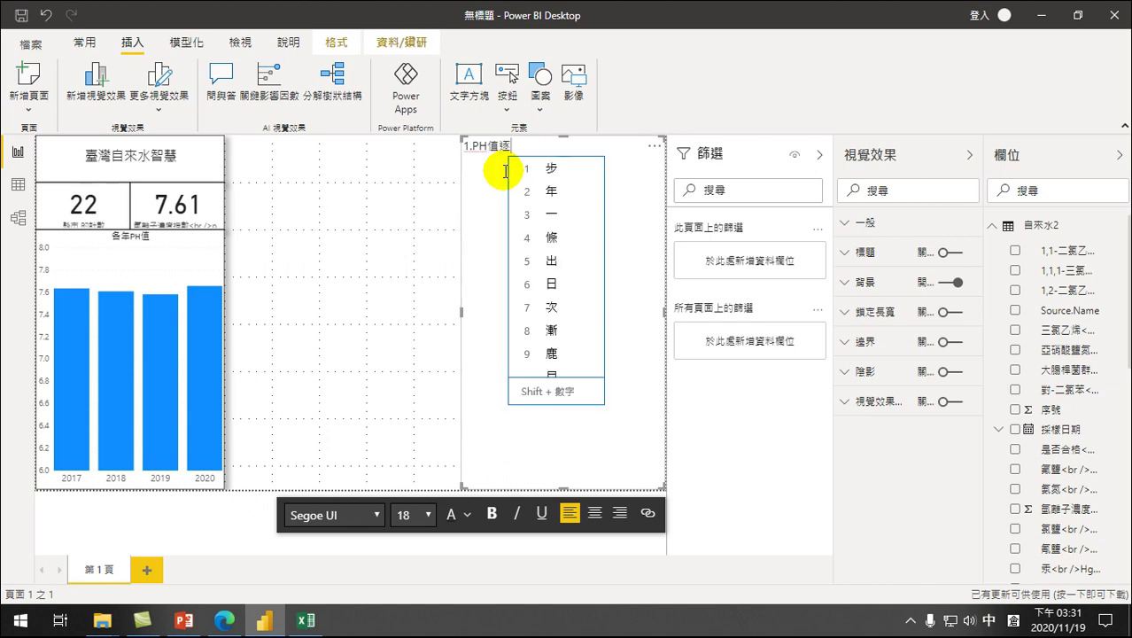
{"action": "key", "text": "Escape"}
{"action": "type", "text": "漸"}
{"action": "key", "text": "Escape"}
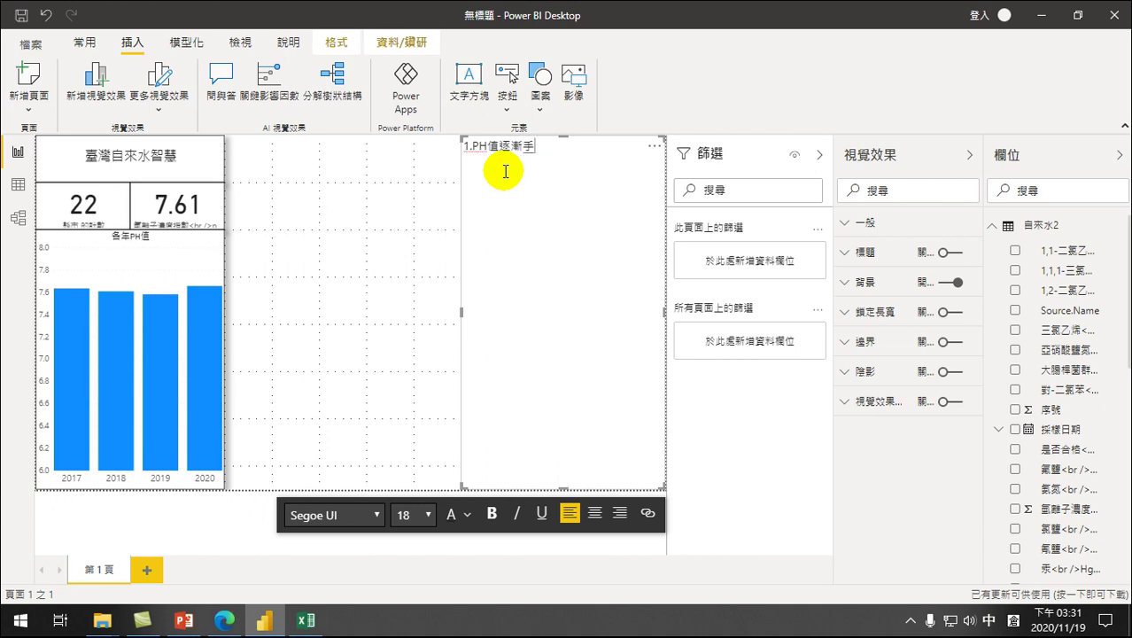
{"action": "type", "text": "接"}
{"action": "key", "text": "Escape"}
{"action": "type", "text": "近"}
{"action": "key", "text": "Escape"}
{"action": "type", "text": "中"}
{"action": "key", "text": "Escape"}
{"action": "type", "text": "性水"}
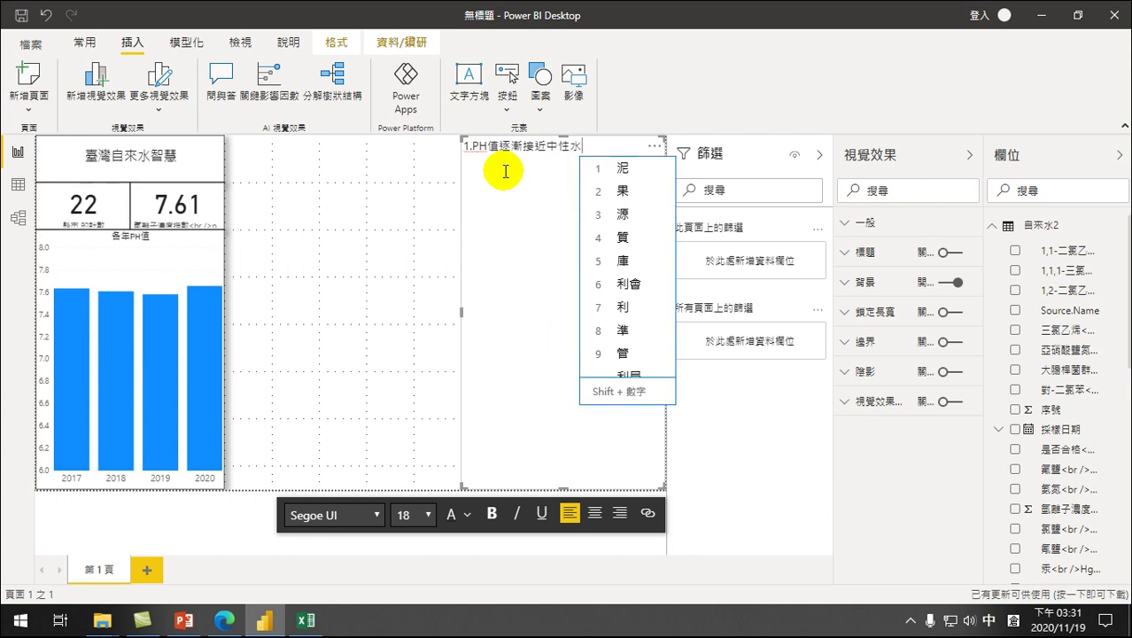
{"action": "key", "text": "Escape"}
{"action": "key", "text": "Return"}
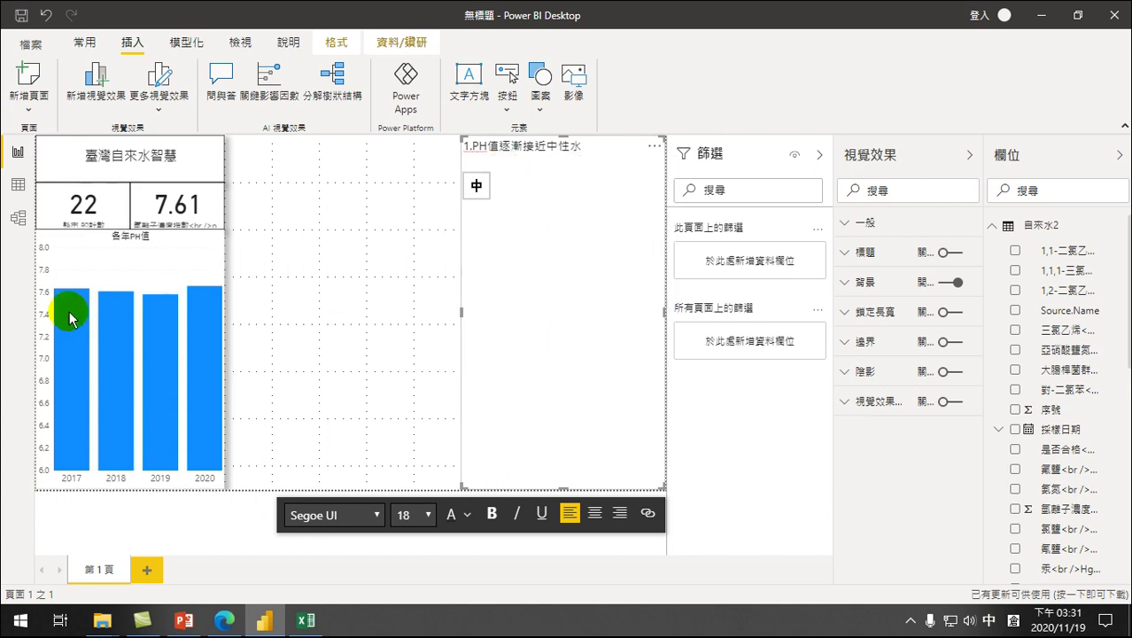
{"action": "mouse_move", "coordinate": [211, 298]}
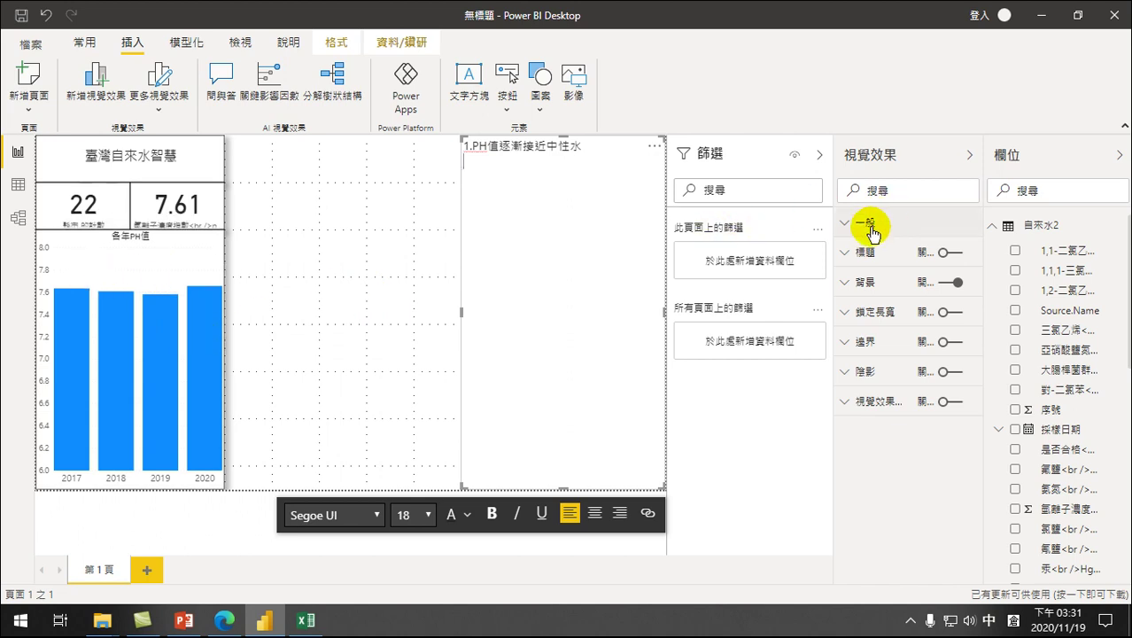
Step: Add a trend line to the 各年PH值 column chart from the Analytics pane
{"action": "left_click", "coordinate": [172, 262]}
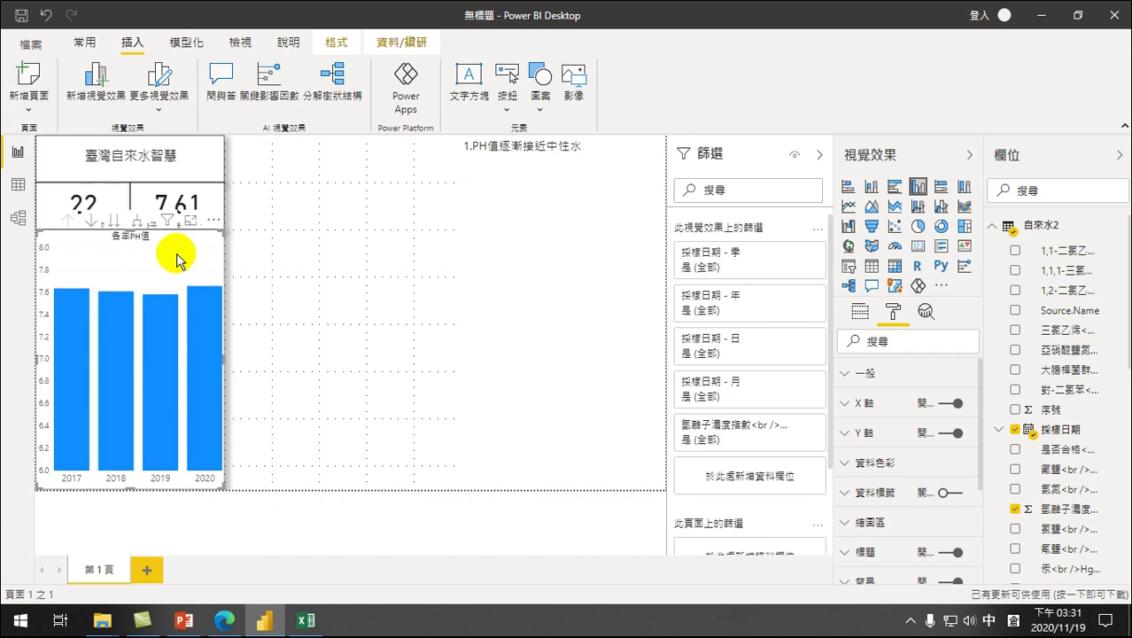
{"action": "left_click", "coordinate": [927, 313]}
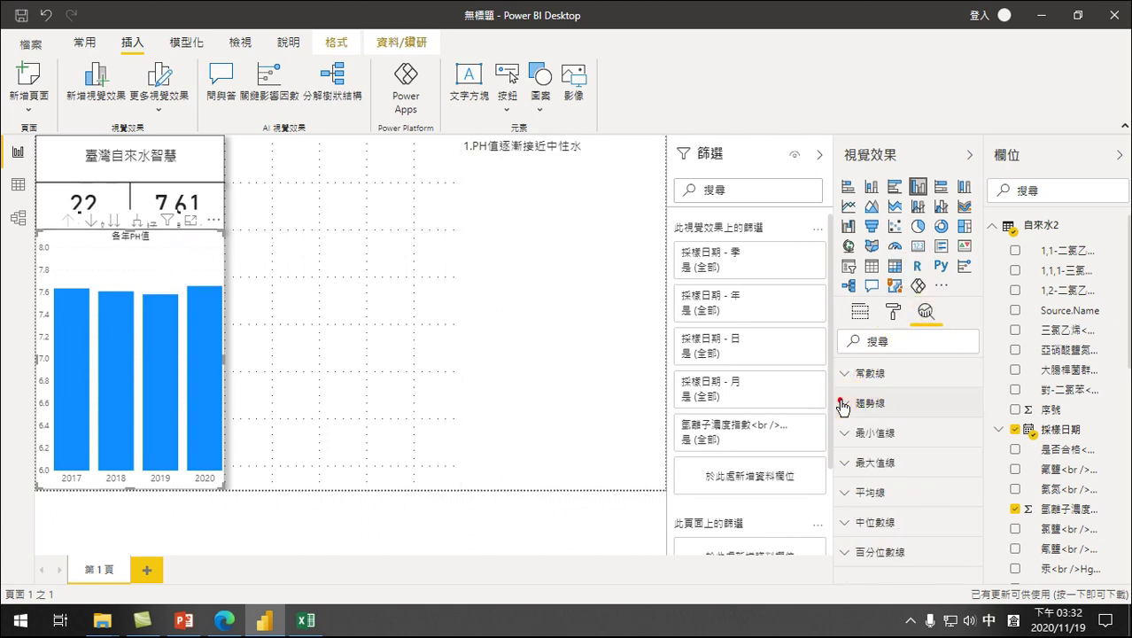
{"action": "left_click", "coordinate": [842, 404]}
{"action": "left_click", "coordinate": [875, 441]}
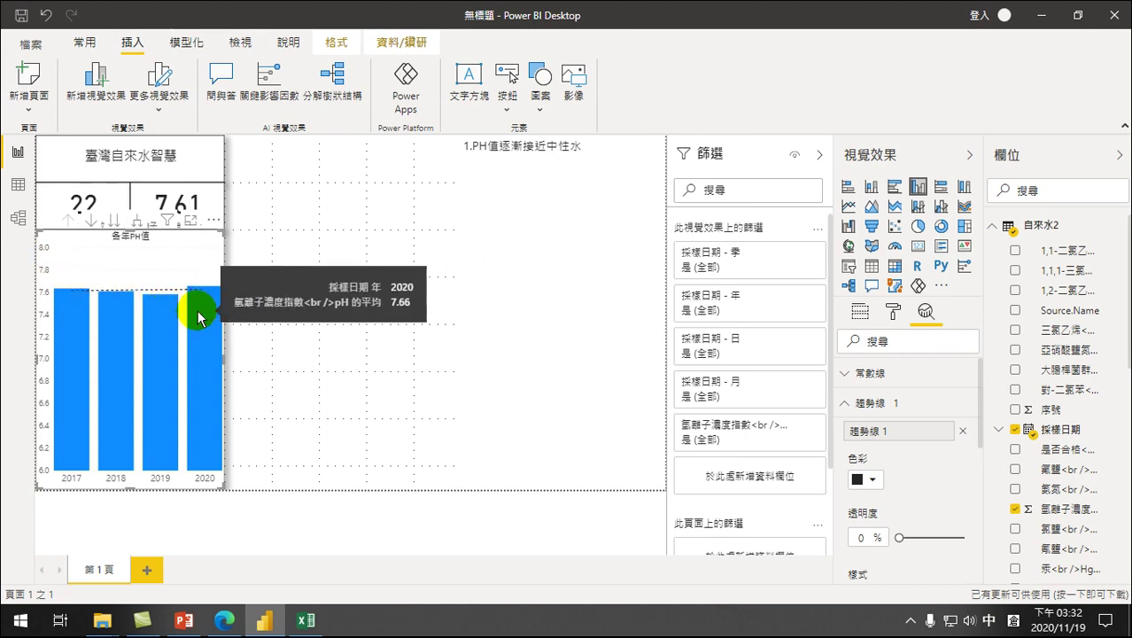
Step: Place the text cursor in the note right after '1.'
{"action": "left_click", "coordinate": [589, 145]}
{"action": "left_click", "coordinate": [472, 146]}
{"action": "left_click", "coordinate": [473, 147]}
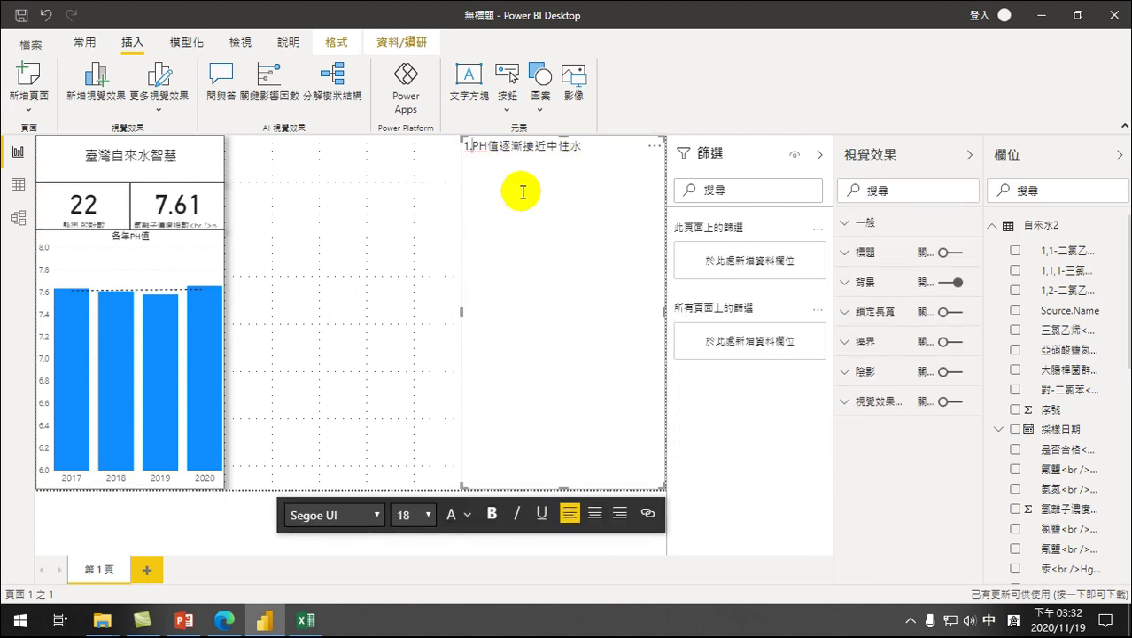
Step: Insert 至2019年, and 由弱 wording into the note's first sentence
{"action": "type", "text": "至"}
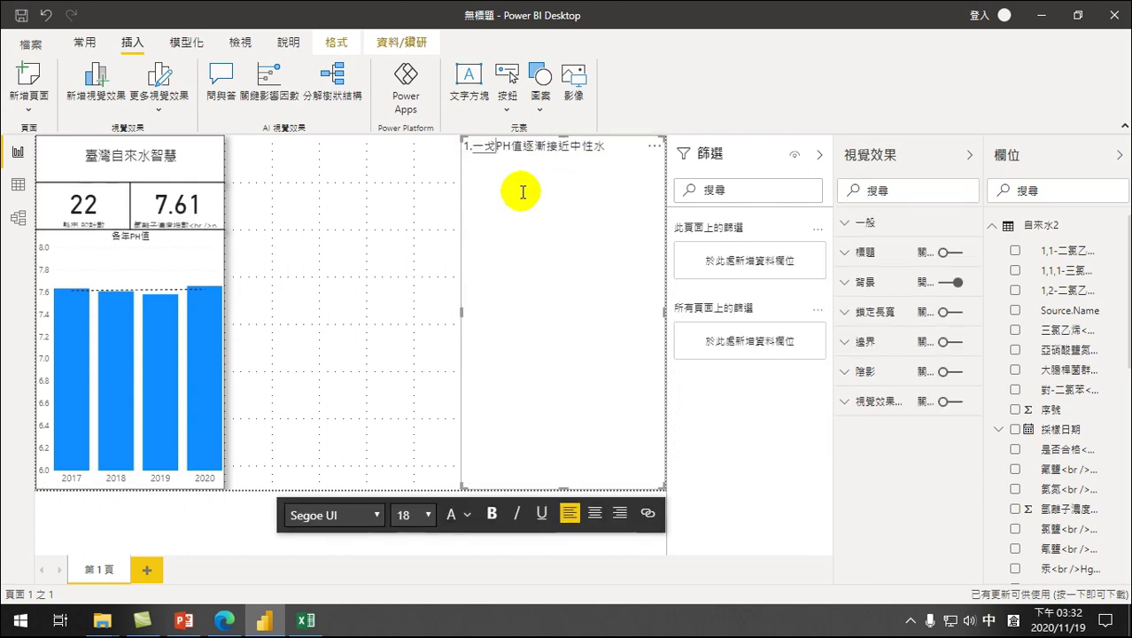
{"action": "key", "text": "shift"}
{"action": "type", "text": "2019"}
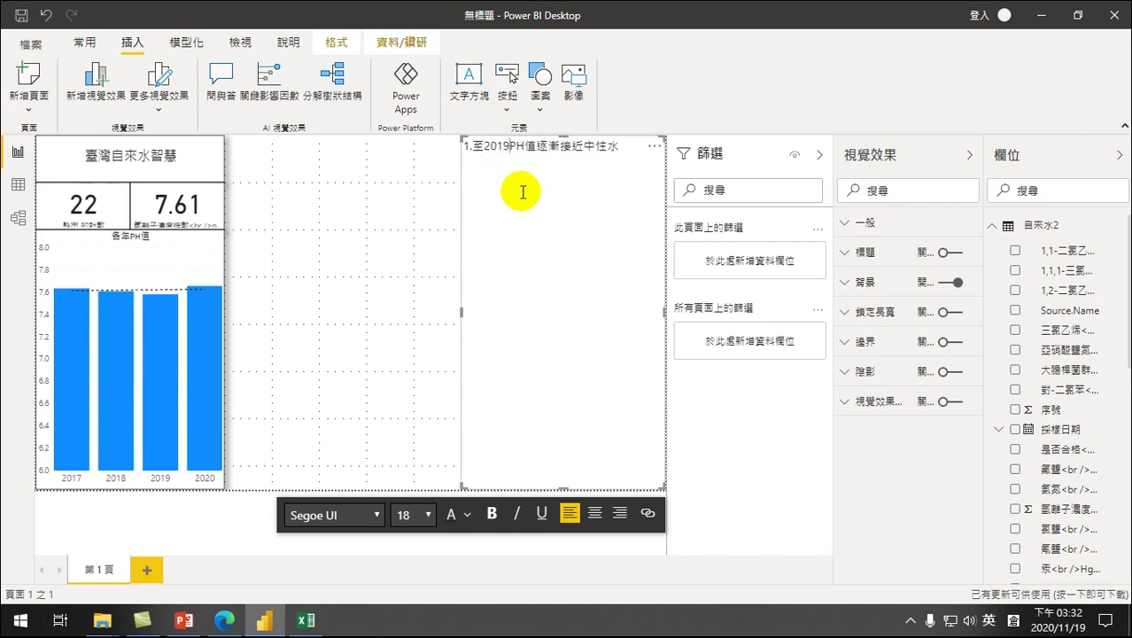
{"action": "key", "text": "shift"}
{"action": "type", "text": "年,"}
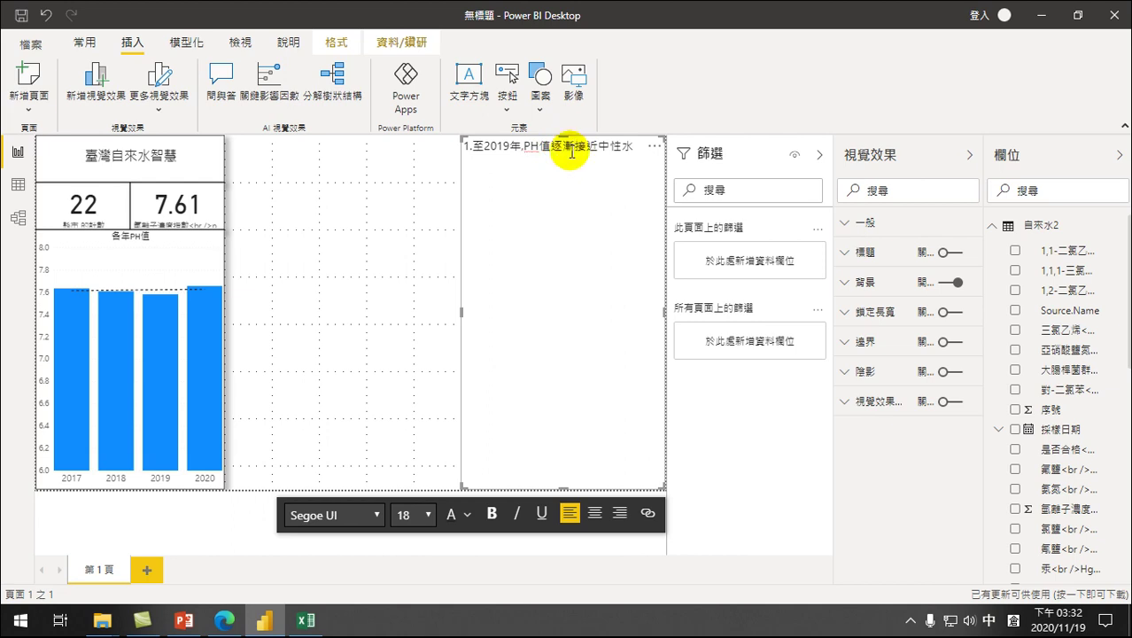
{"action": "key", "text": "space"}
{"action": "type", "text": "1u"}
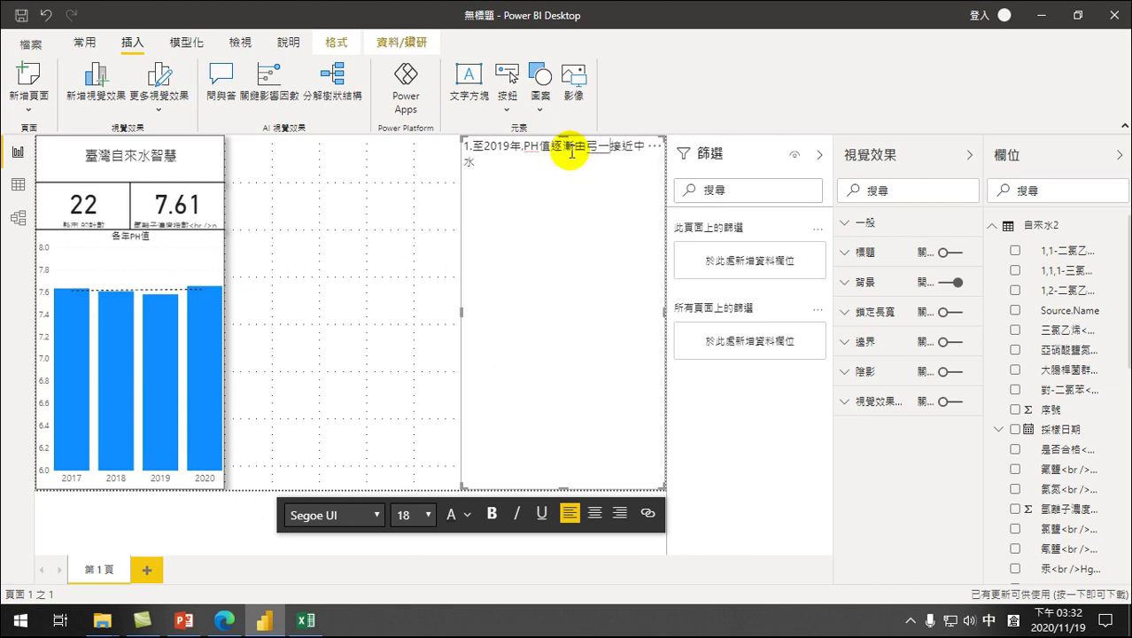
{"action": "type", "text": "i4r"}
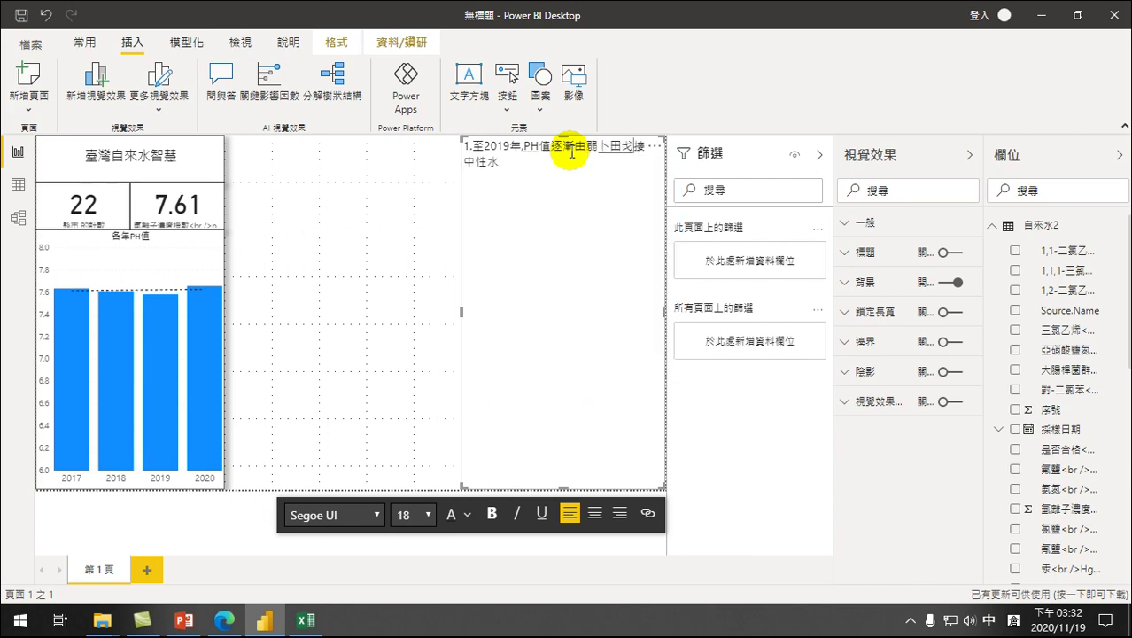
{"action": "key", "text": "shift"}
{"action": "key", "text": "shift"}
{"action": "type", "text": "gjo3"}
{"action": "key", "text": "Down"}
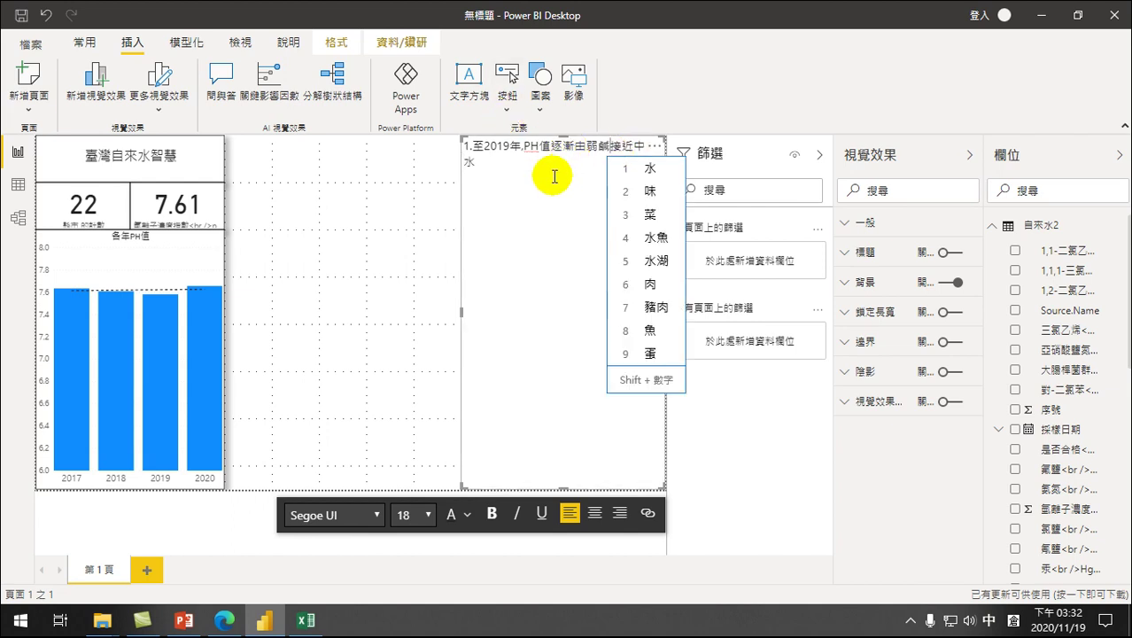
{"action": "key", "text": "Return"}
{"action": "key", "text": "Return"}
Step: Correct the characters so the note reads 1.至2019年,PH值逐漸由弱鹼接近中性水
{"action": "left_click", "coordinate": [542, 170]}
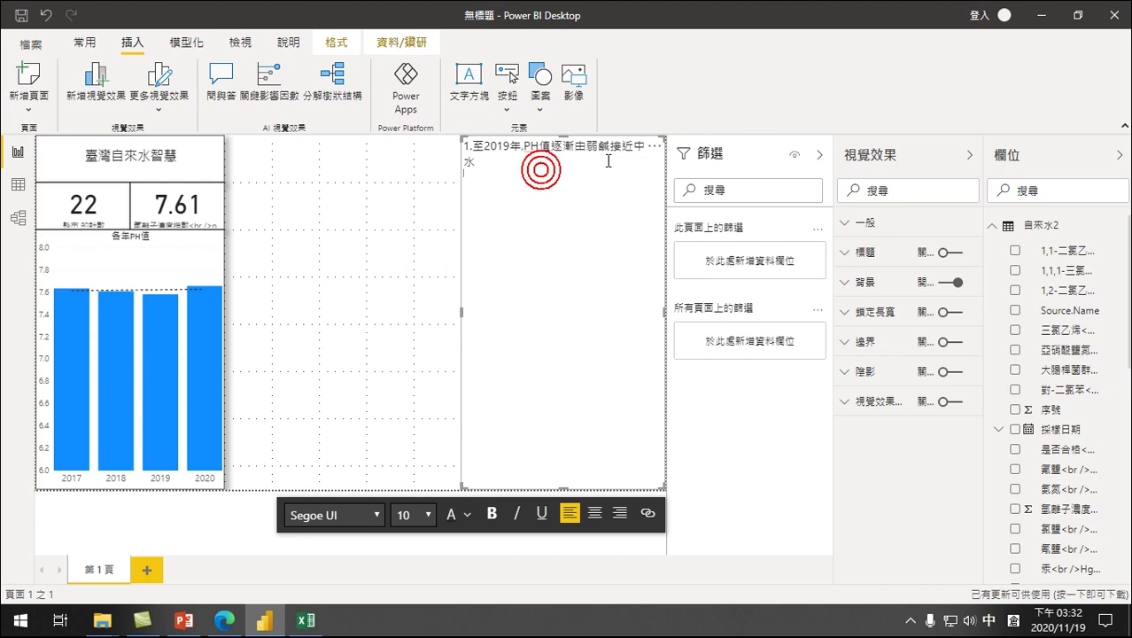
{"action": "left_click", "coordinate": [464, 163]}
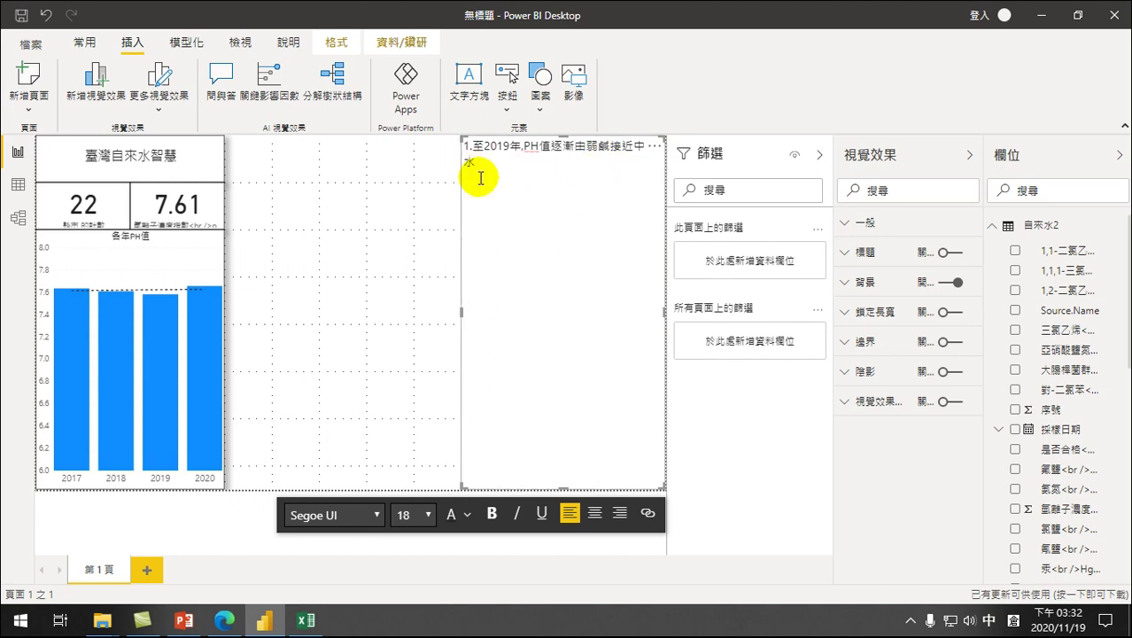
{"action": "type", "text": "phqm"}
{"action": "key", "text": "shift"}
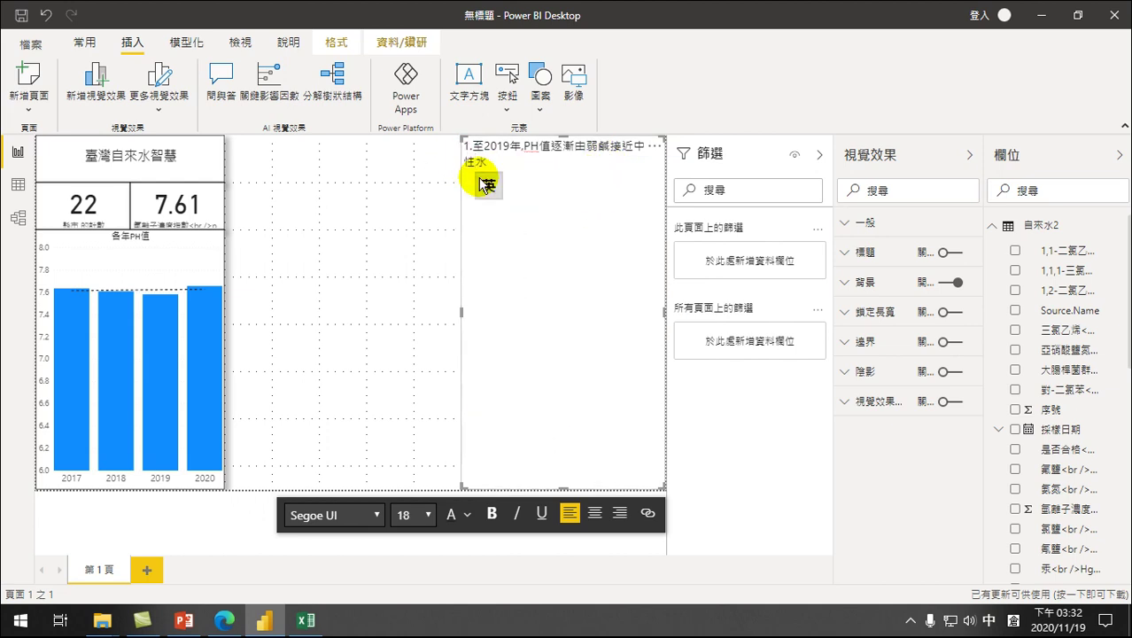
{"action": "double_click", "coordinate": [603, 145]}
{"action": "type", "text": "ywo"}
{"action": "key", "text": "shift"}
{"action": "key", "text": "BackSpace"}
{"action": "key", "text": "BackSpace"}
{"action": "key", "text": "BackSpace"}
{"action": "type", "text": "ywom"}
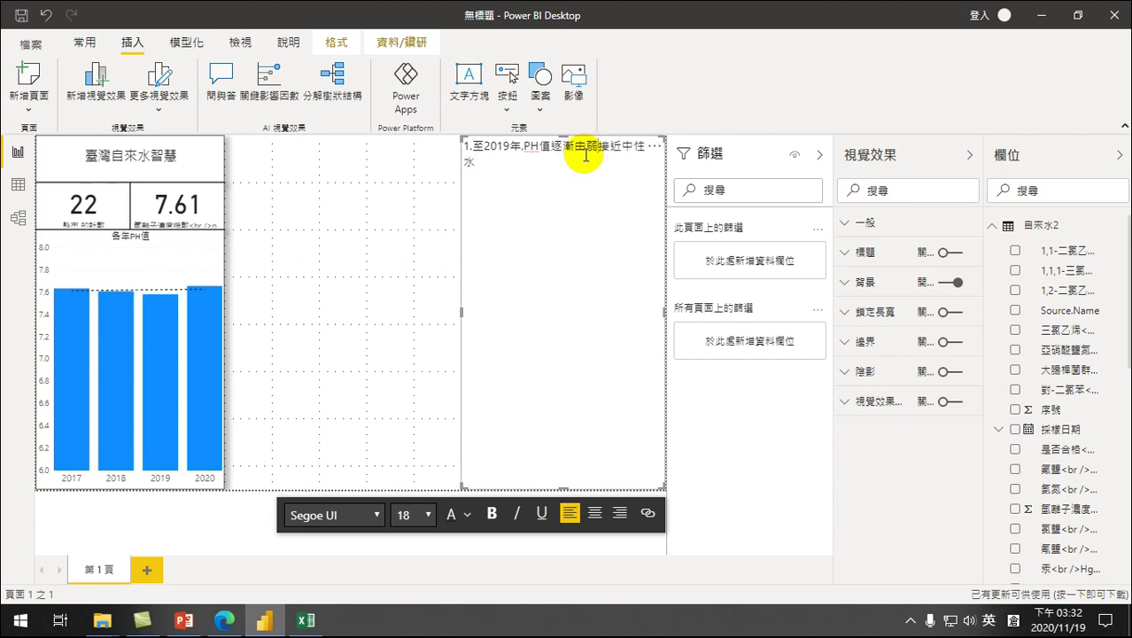
{"action": "key", "text": "space"}
{"action": "key", "text": "shift"}
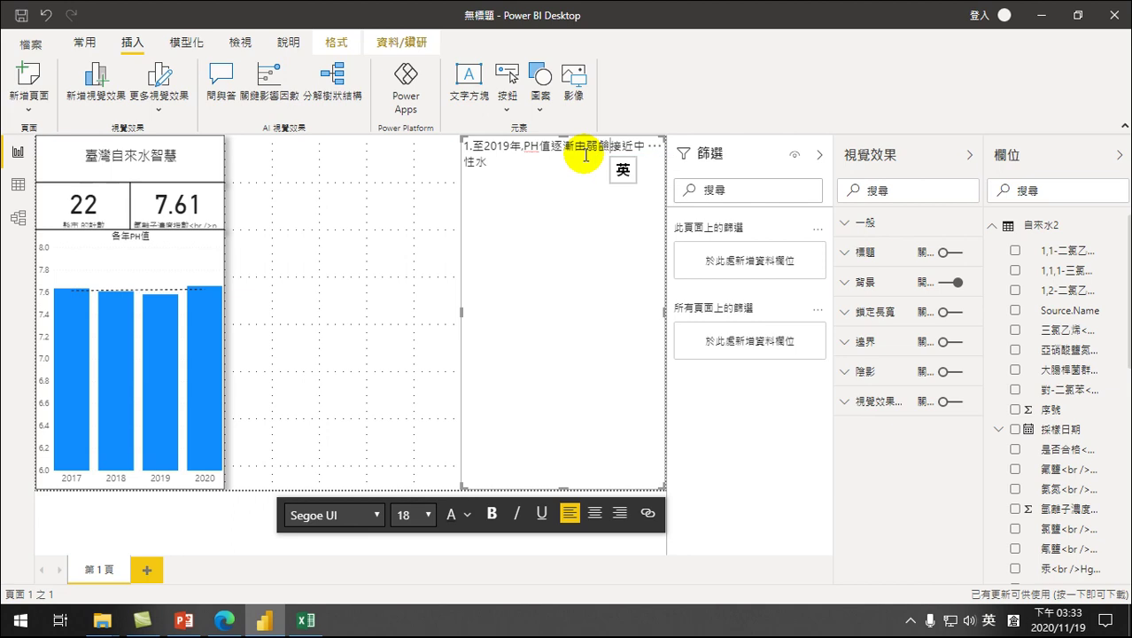
{"action": "left_click", "coordinate": [563, 196]}
{"action": "left_click", "coordinate": [510, 170]}
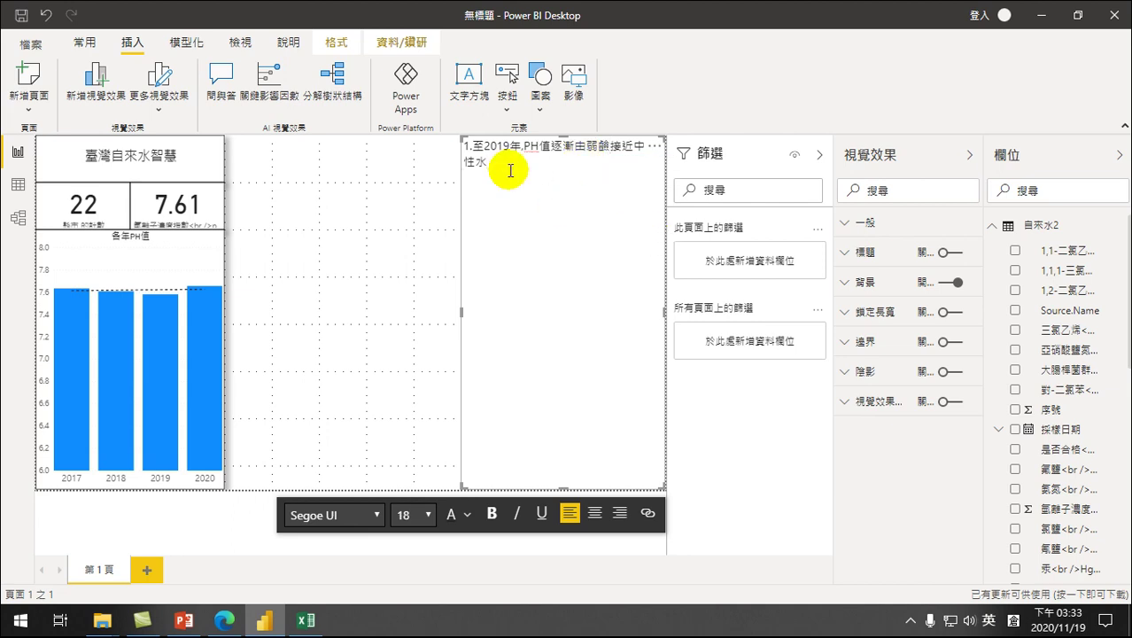
{"action": "left_click", "coordinate": [192, 324]}
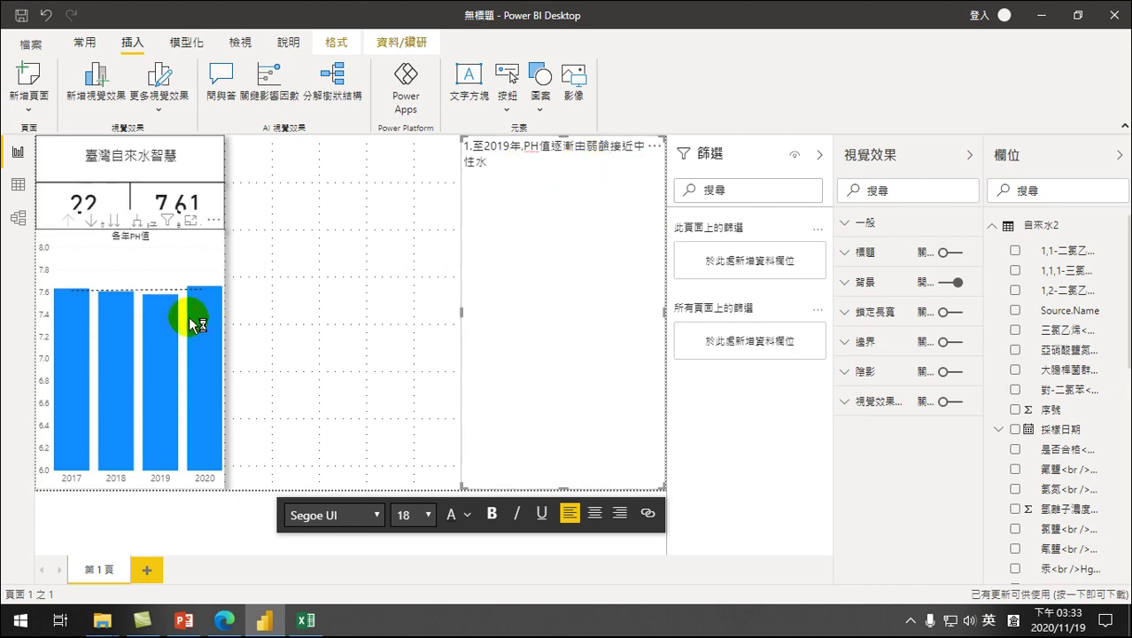
{"action": "mouse_move", "coordinate": [192, 324]}
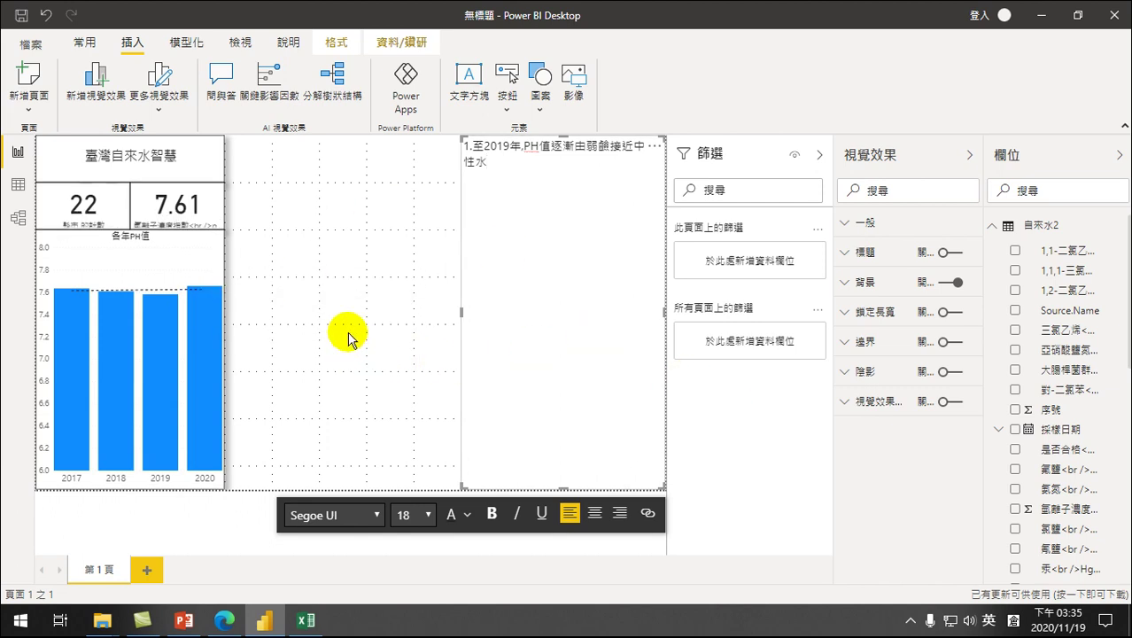
{"action": "left_click", "coordinate": [183, 264]}
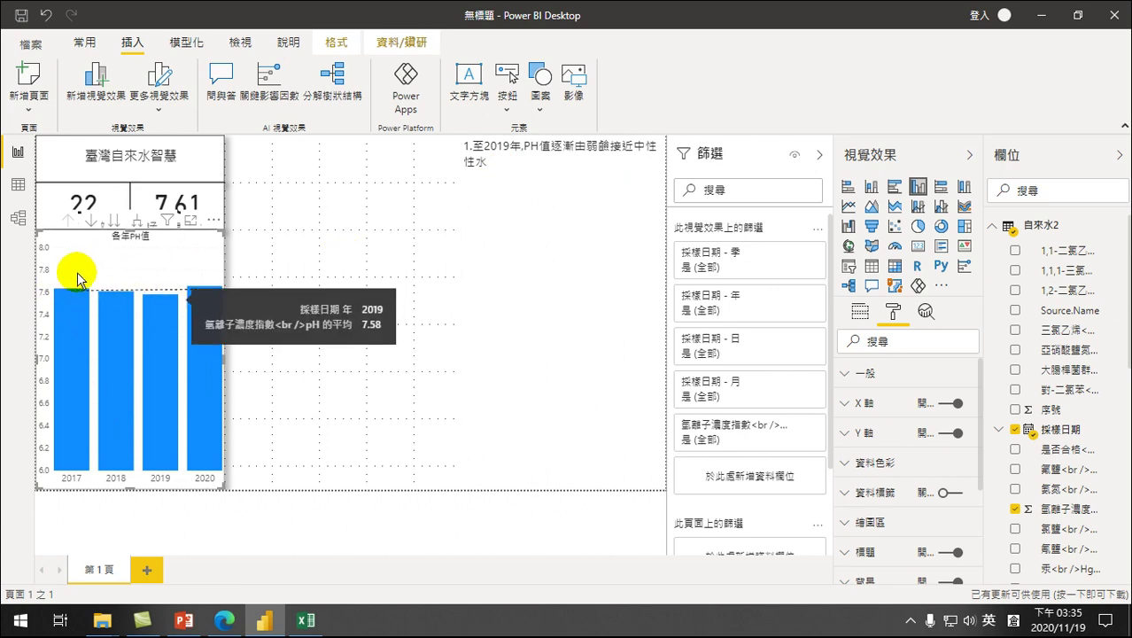
{"action": "left_click", "coordinate": [168, 306]}
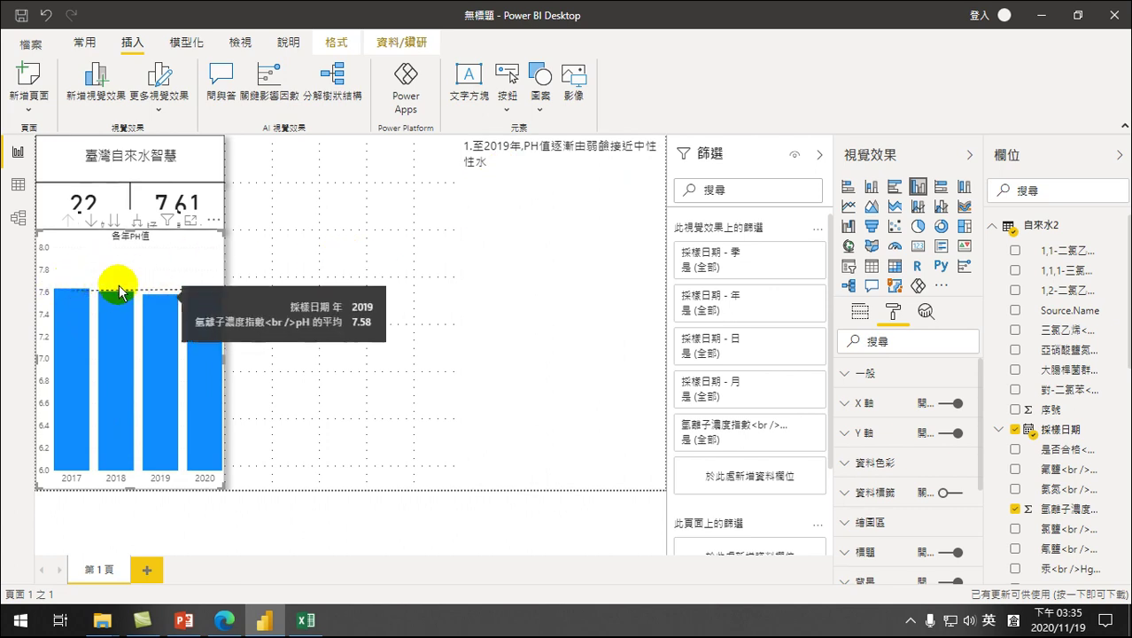
{"action": "mouse_move", "coordinate": [186, 299]}
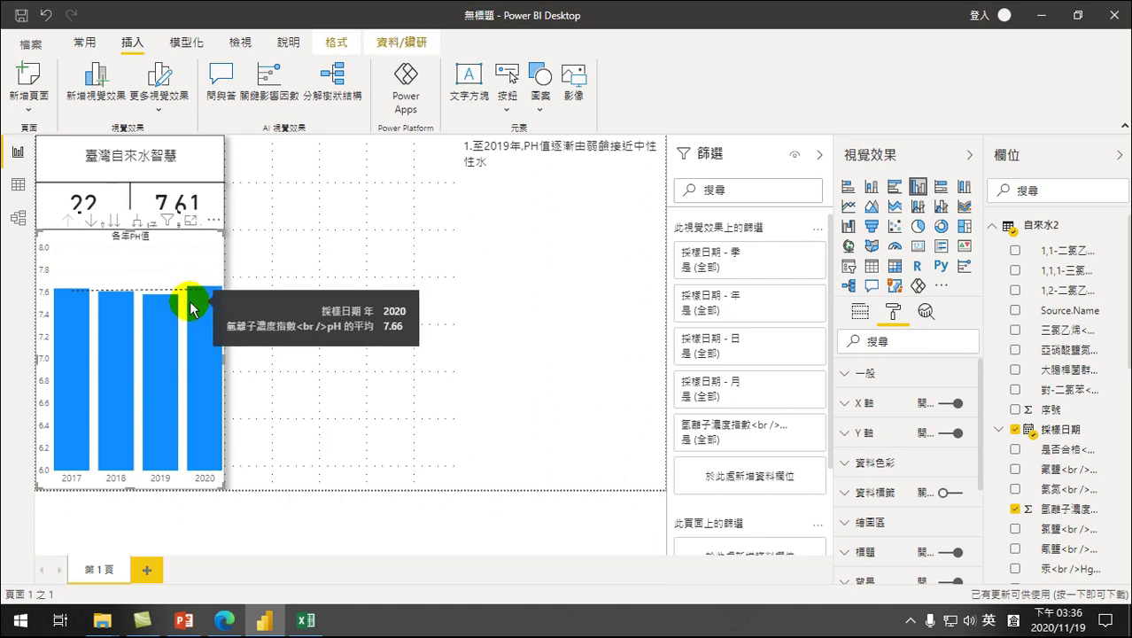
{"action": "mouse_move", "coordinate": [146, 306]}
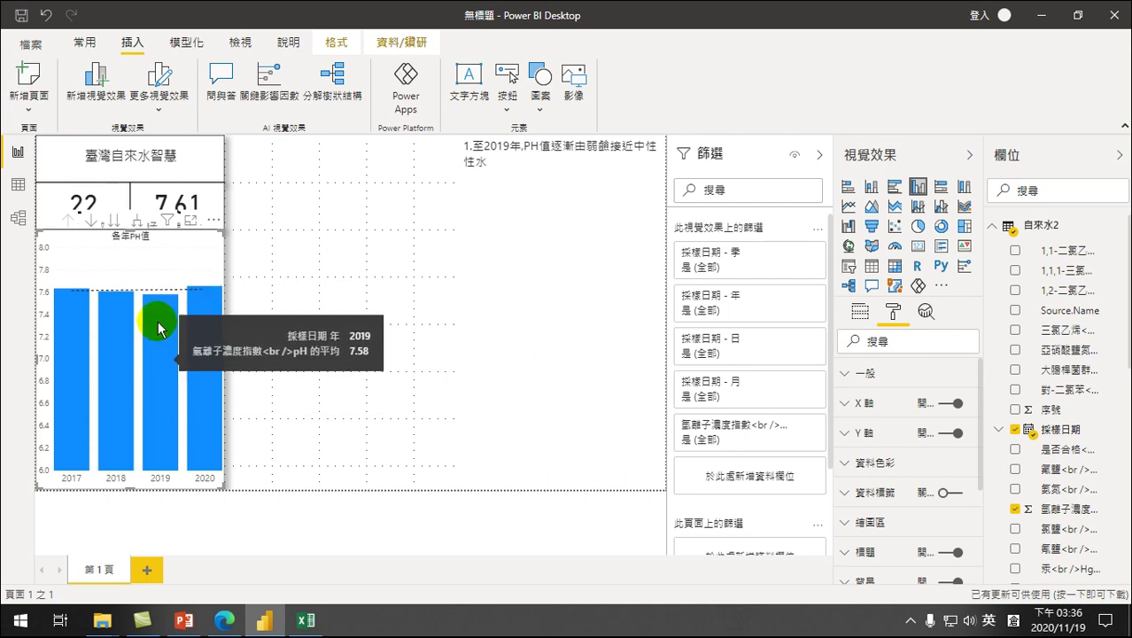
Step: Move the 各年PH值 chart toward the page centre and drill it down to quarters 季度1–季度4
{"action": "left_click_drag", "start_coordinate": [181, 240], "coordinate": [367, 271]}
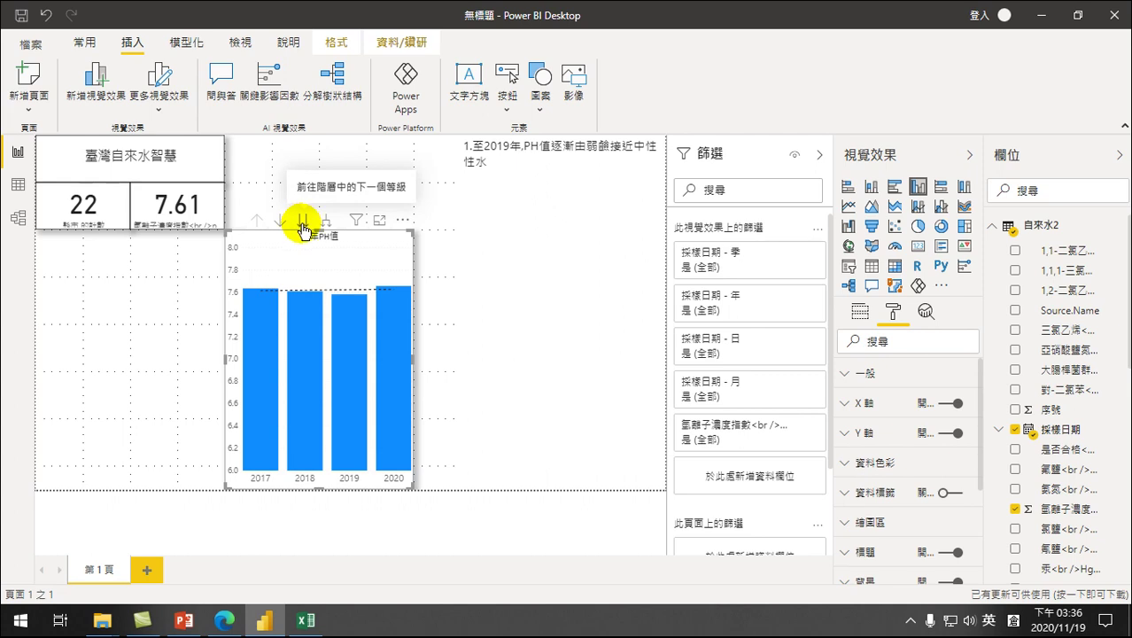
{"action": "left_click", "coordinate": [302, 222]}
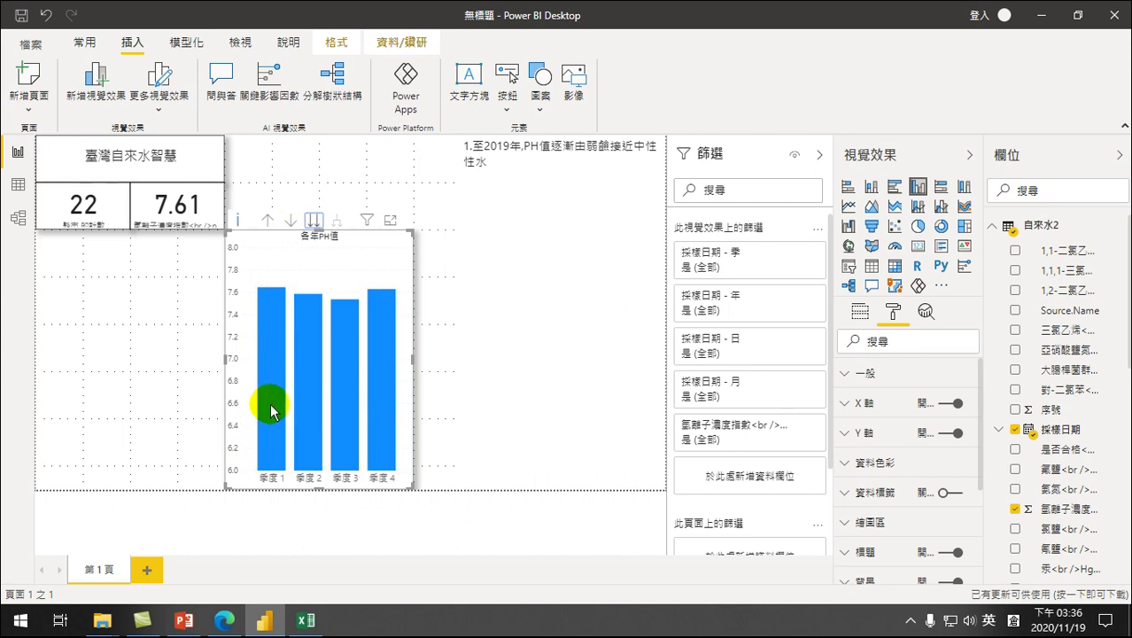
{"action": "mouse_move", "coordinate": [271, 409]}
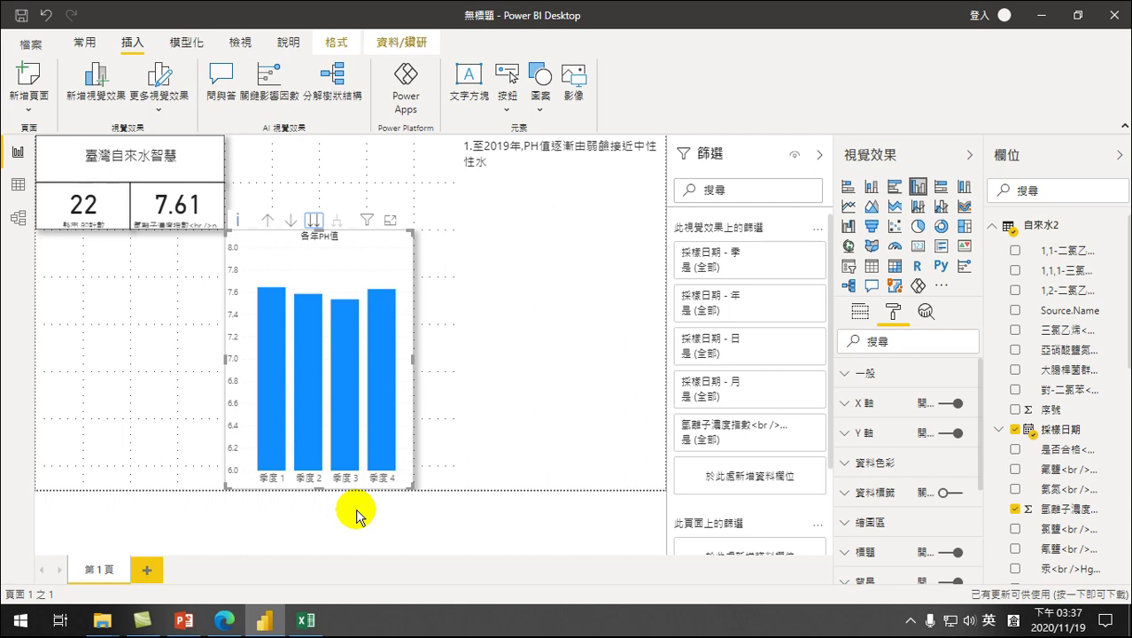
Step: Start a second note line and enter '2.弱鹼變中性是有季節性' using the Chinese IME
{"action": "left_click", "coordinate": [500, 174]}
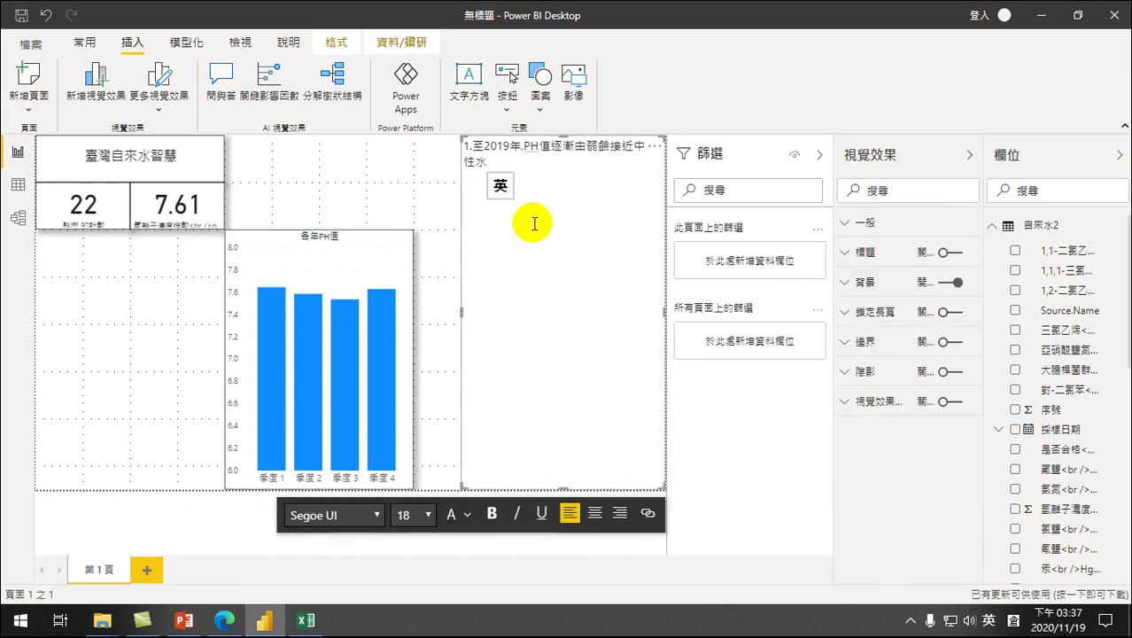
{"action": "key", "text": "Return"}
{"action": "type", "text": "2."}
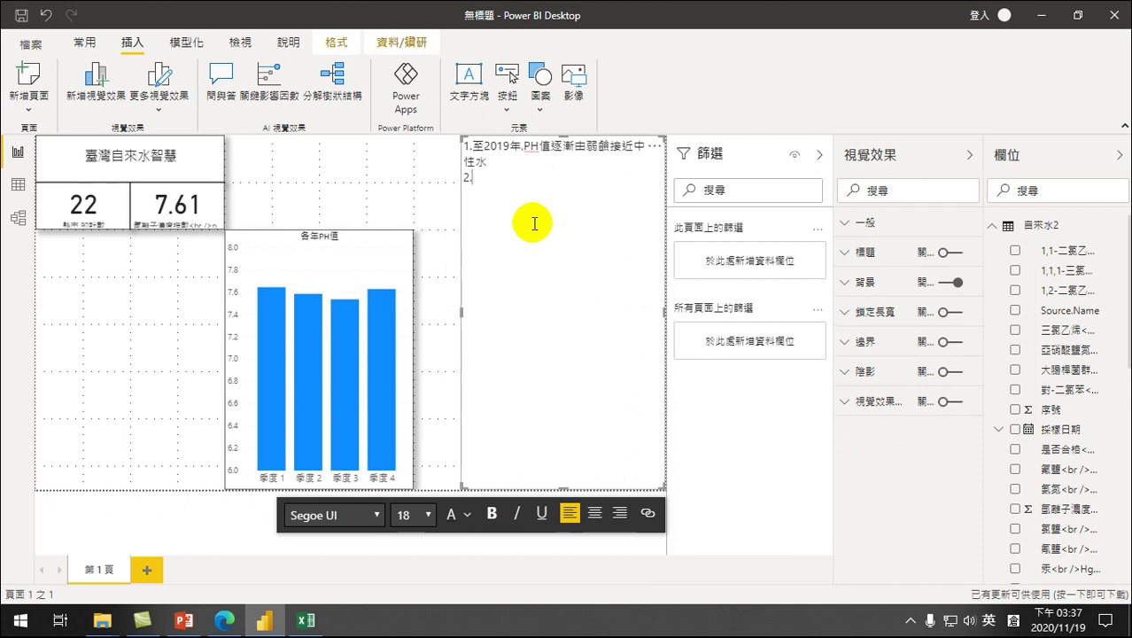
{"action": "type", "text": "hn"}
{"action": "key", "text": "BackSpace"}
{"action": "key", "text": "BackSpace"}
{"action": "key", "text": "shift"}
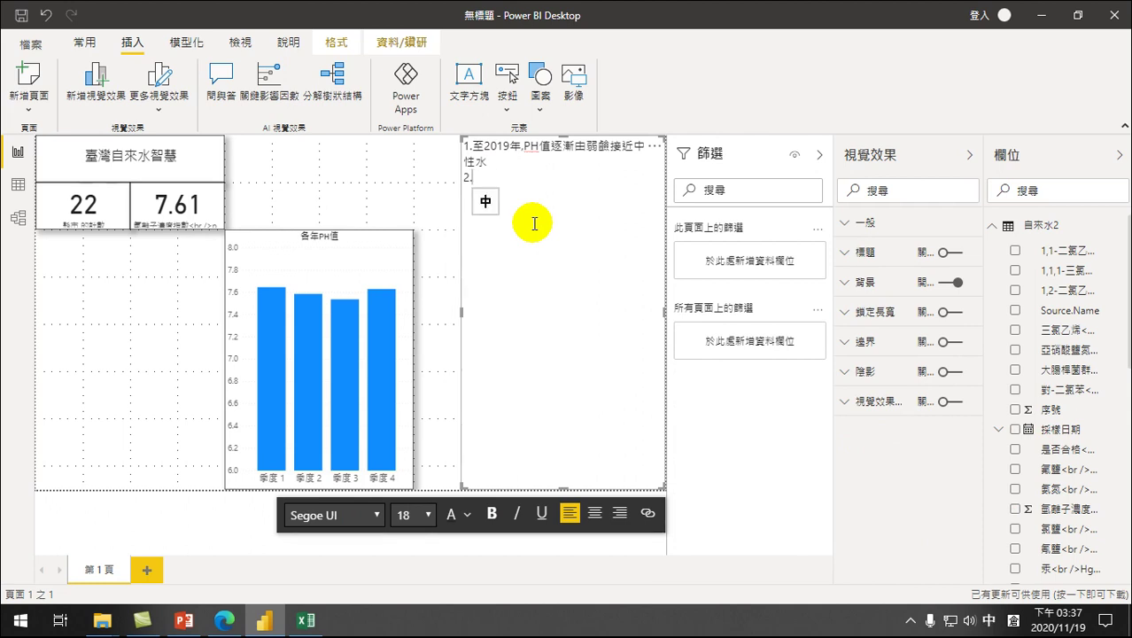
{"action": "type", "text": "nmnim"}
{"action": "key", "text": "space"}
{"action": "type", "text": "2ywomo"}
{"action": "key", "text": "space"}
{"action": "type", "text": "1vfok"}
{"action": "key", "text": "space"}
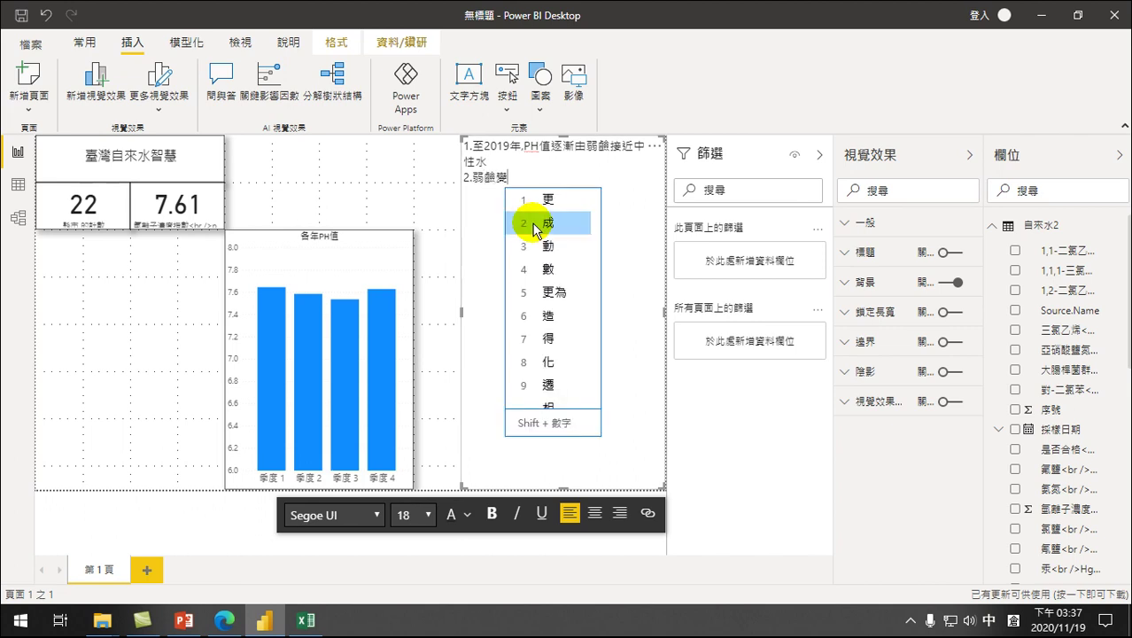
{"action": "type", "text": "l"}
{"action": "key", "text": "space"}
{"action": "type", "text": "phqm"}
{"action": "key", "text": "space"}
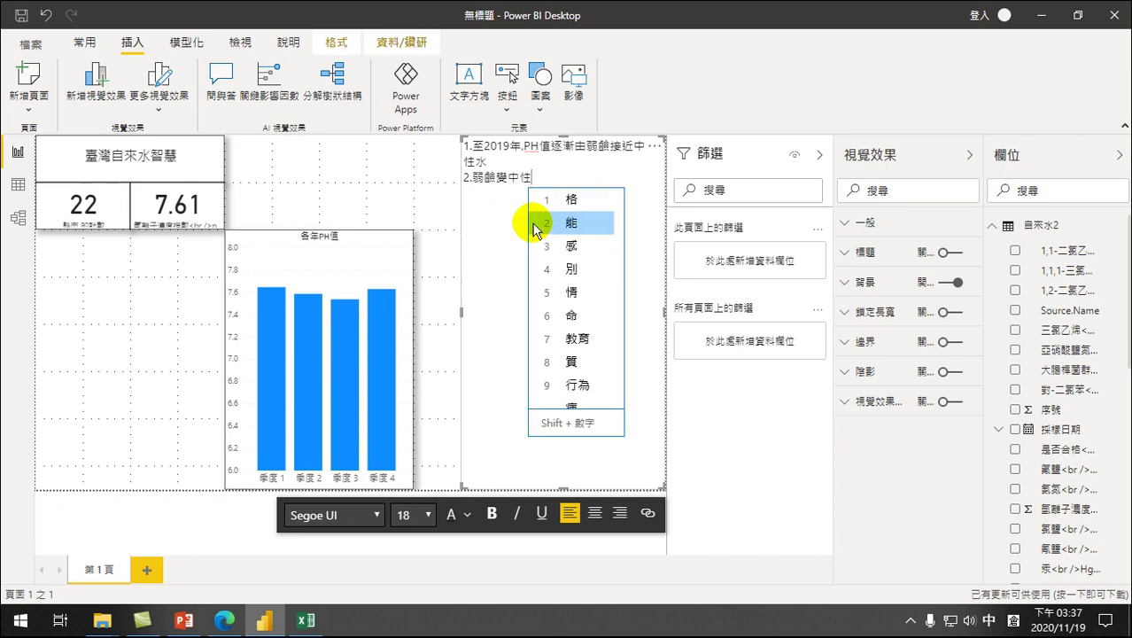
{"action": "type", "text": "up"}
{"action": "key", "text": "BackSpace"}
{"action": "key", "text": "BackSpace"}
{"action": "type", "text": "amyo"}
{"action": "key", "text": "space"}
{"action": "type", "text": "kb"}
{"action": "key", "text": "space"}
{"action": "type", "text": "hdn"}
{"action": "key", "text": "space"}
{"action": "type", "text": "hail"}
{"action": "key", "text": "space"}
{"action": "type", "text": "phqm"}
{"action": "key", "text": "space"}
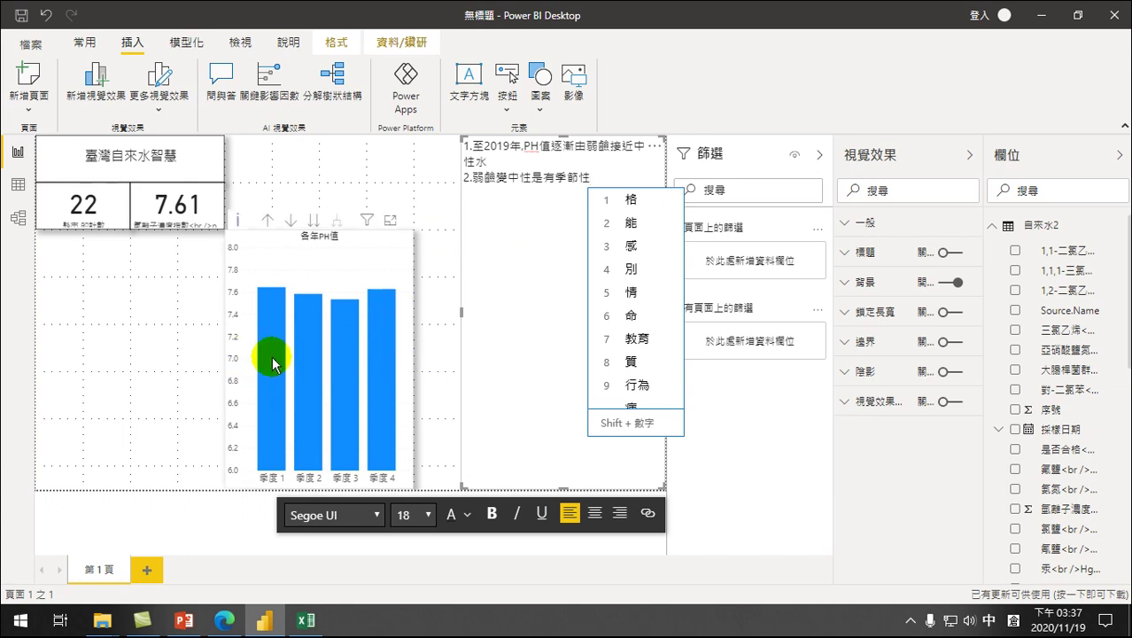
Step: Complete the line as '2.弱鹼變中性水是有季節性,第3季最明顯' and drag the pH chart back under the cards
{"action": "left_click", "coordinate": [365, 241]}
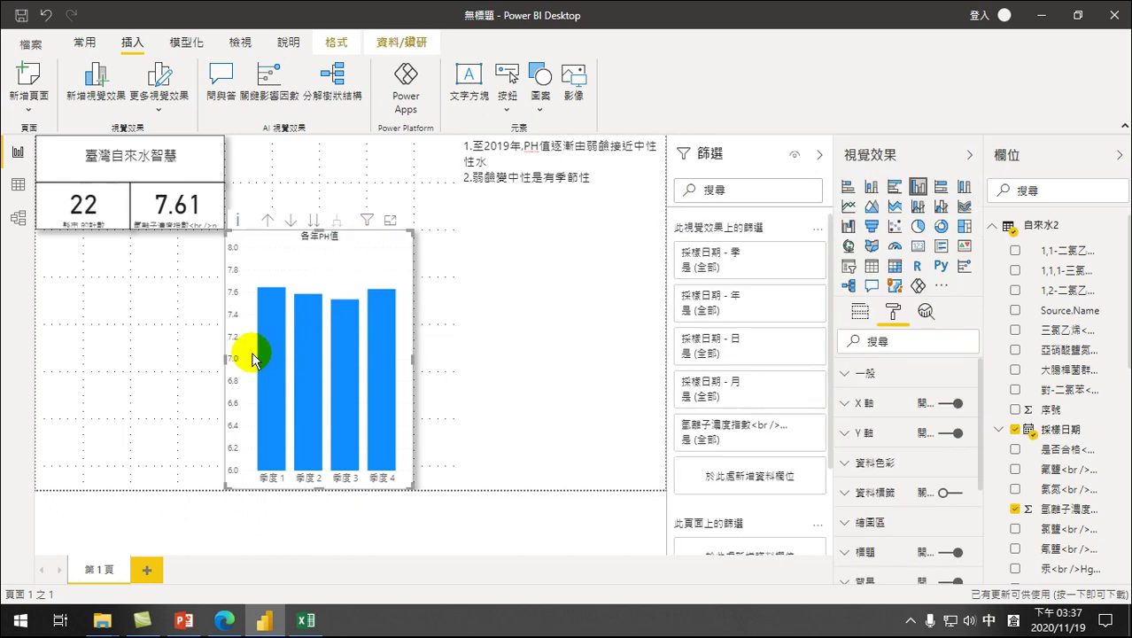
{"action": "mouse_move", "coordinate": [382, 363]}
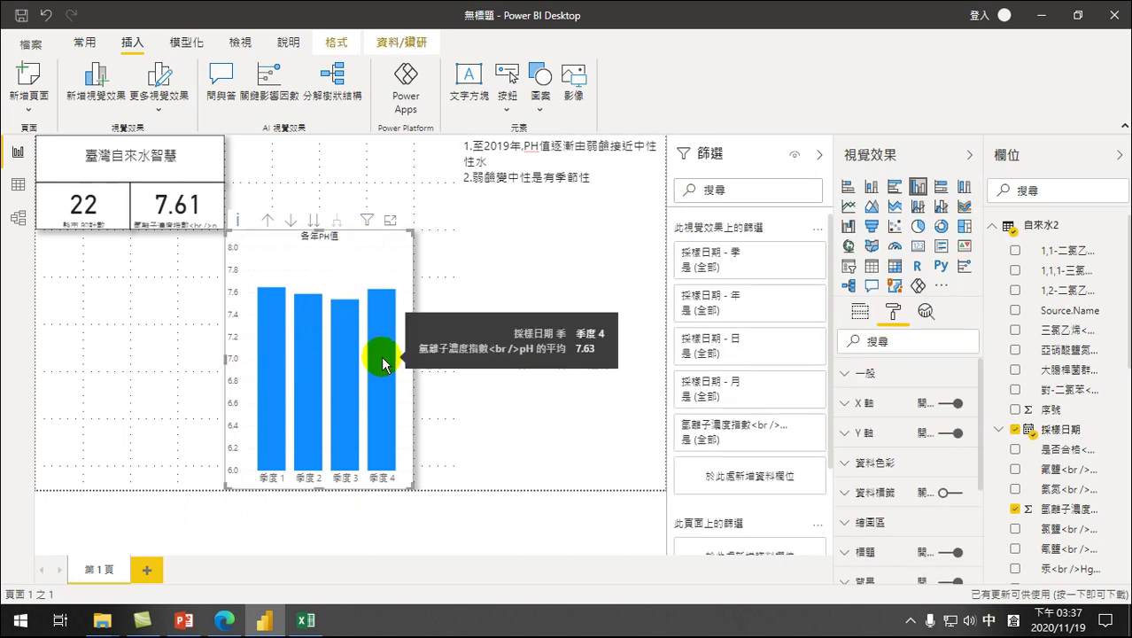
{"action": "mouse_move", "coordinate": [241, 379]}
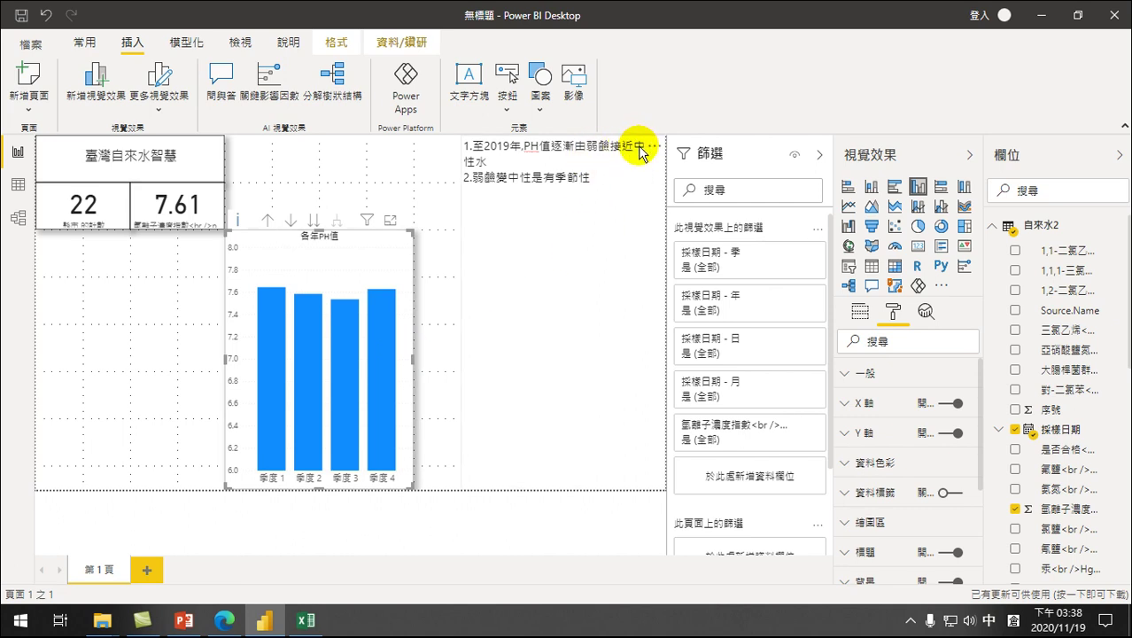
{"action": "left_click", "coordinate": [593, 177]}
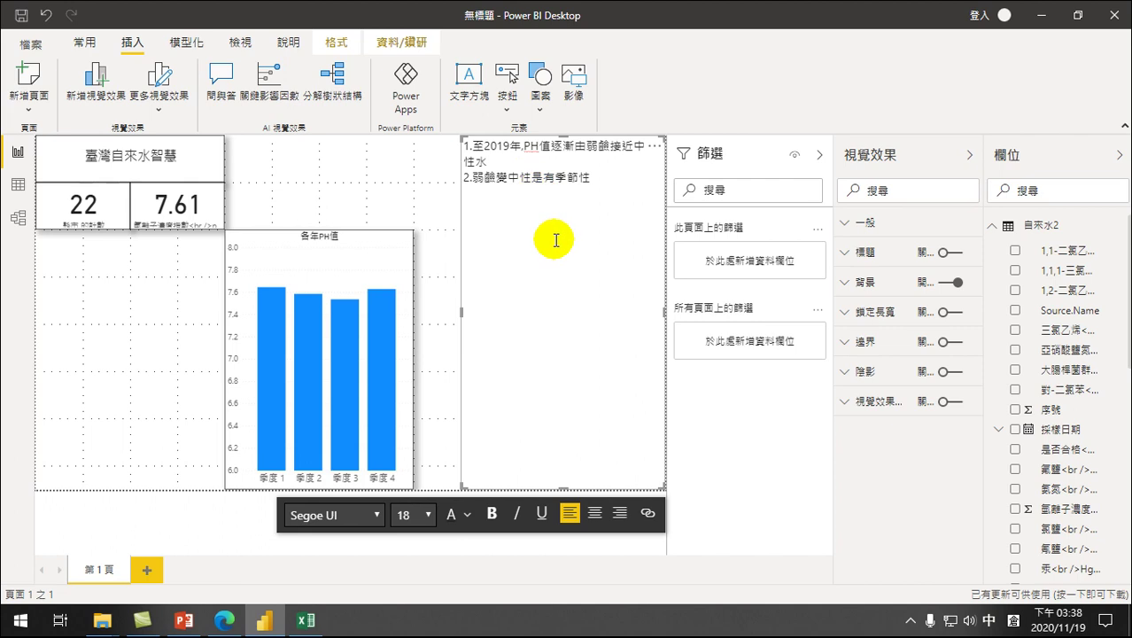
{"action": "type", "text": "水"}
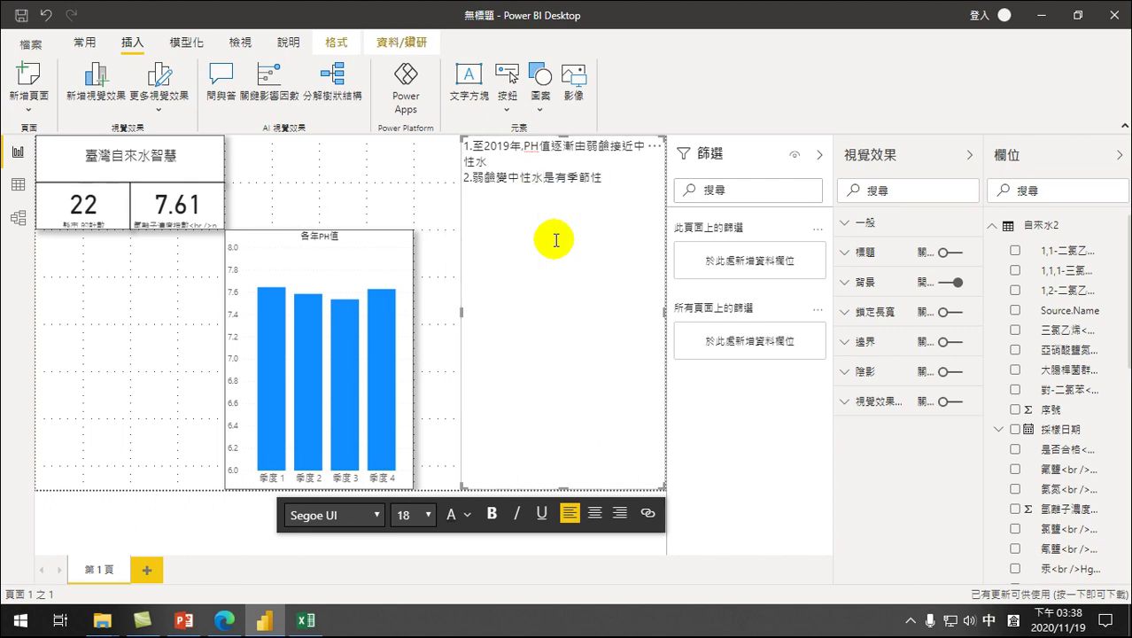
{"action": "type", "text": "第"}
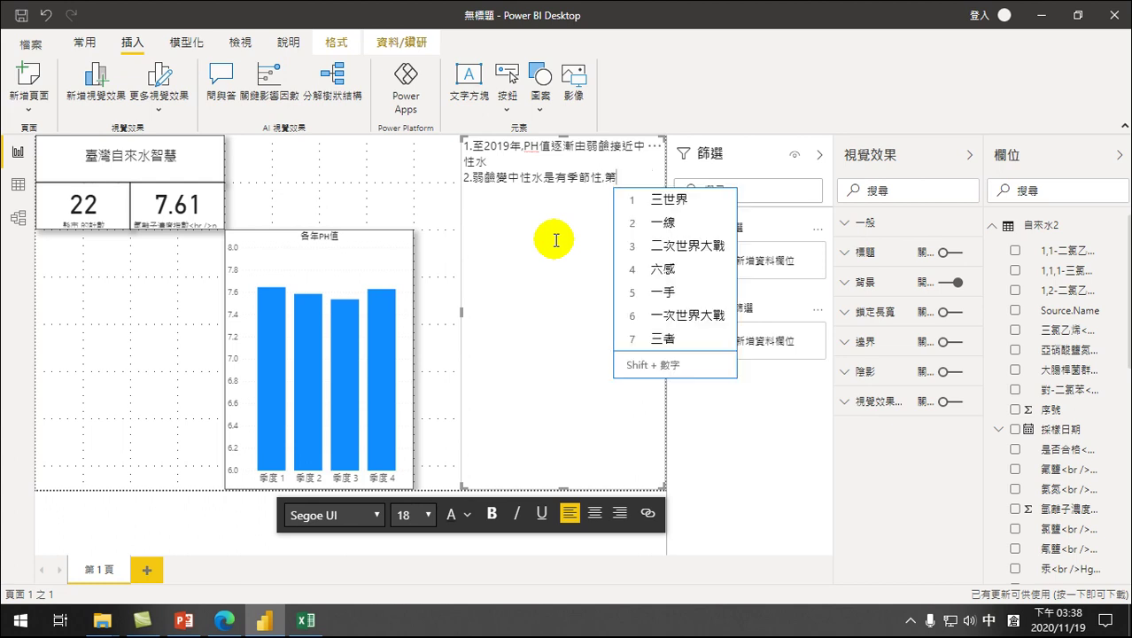
{"action": "type", "text": "3"}
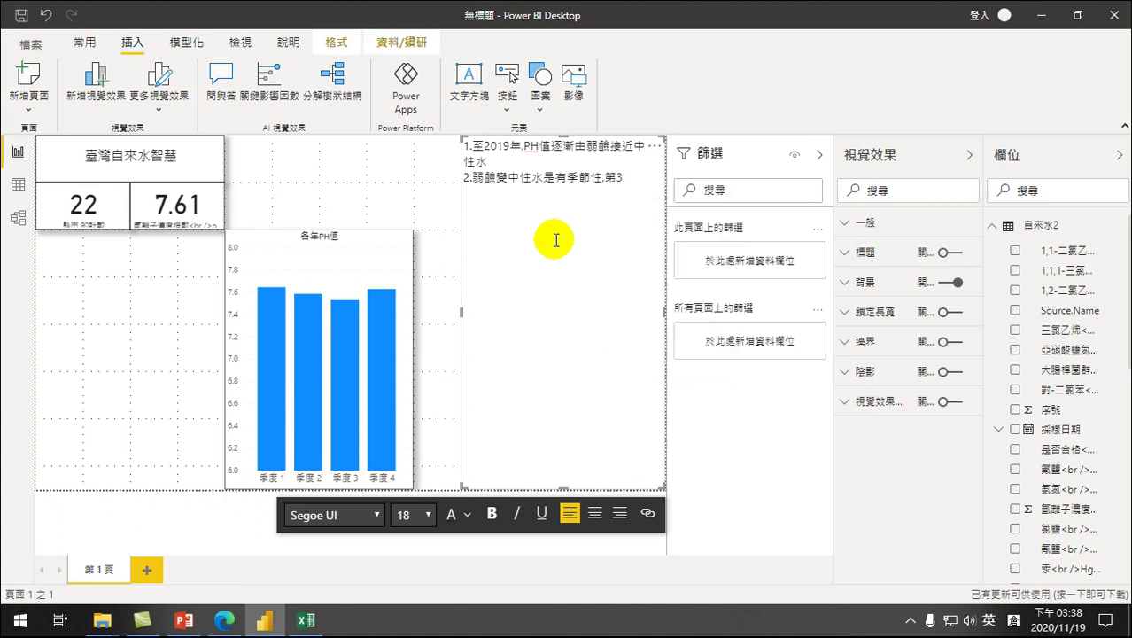
{"action": "type", "text": "竹木季最日顯"}
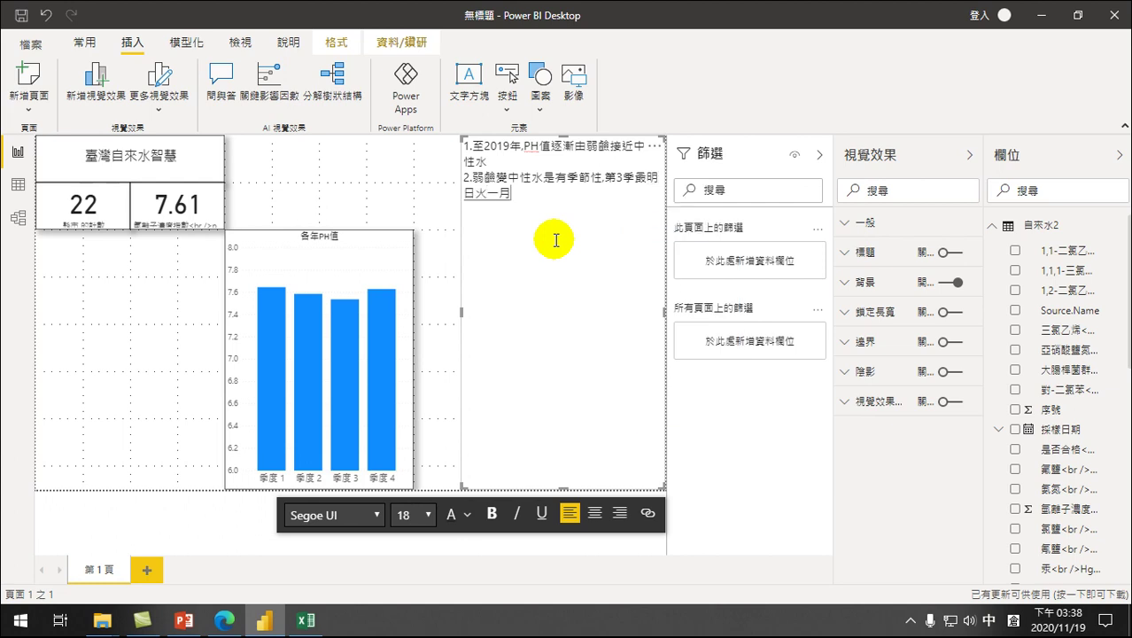
{"action": "key", "text": "Return"}
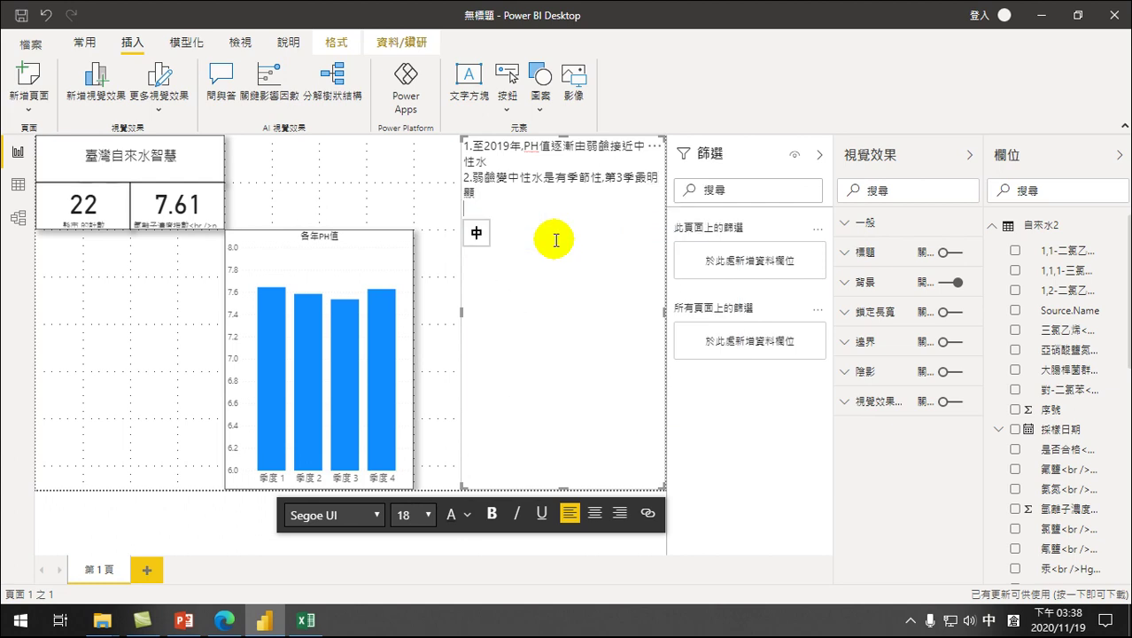
{"action": "left_click_drag", "start_coordinate": [385, 244], "coordinate": [195, 244]}
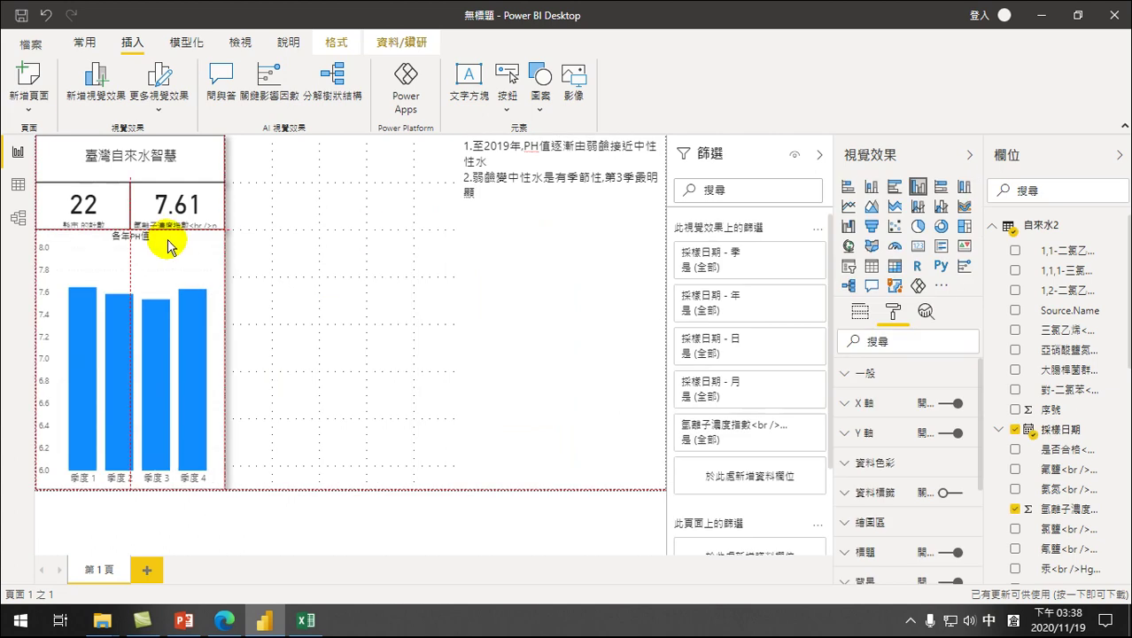
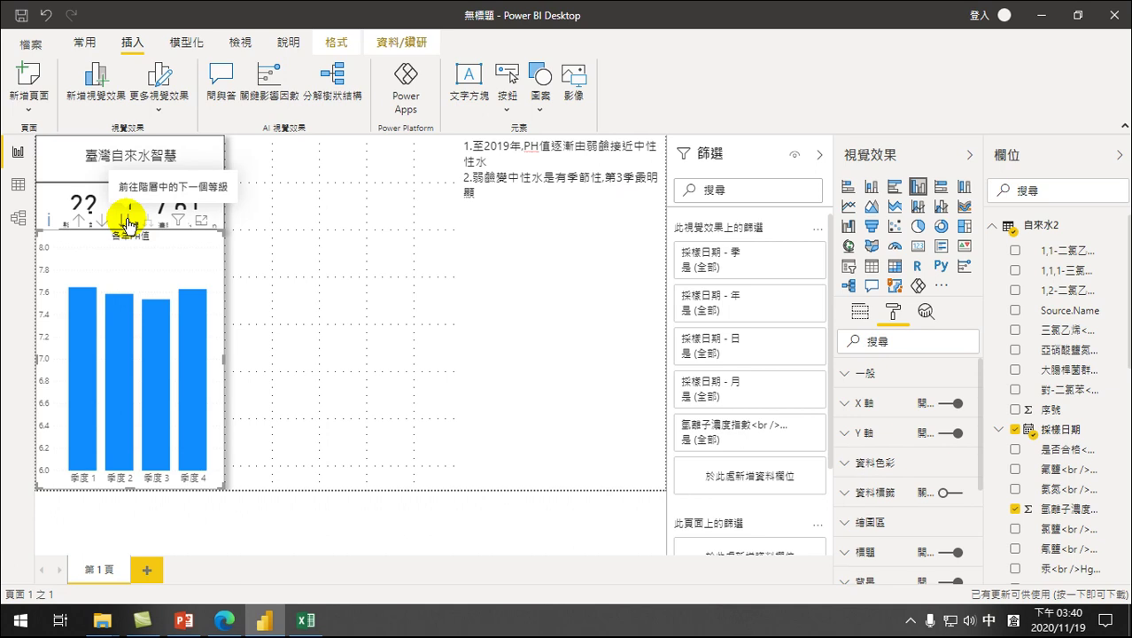
Step: Switch on drill mode and drill the 各年PH值 chart down to monthly bars, January–December
{"action": "left_click", "coordinate": [124, 221]}
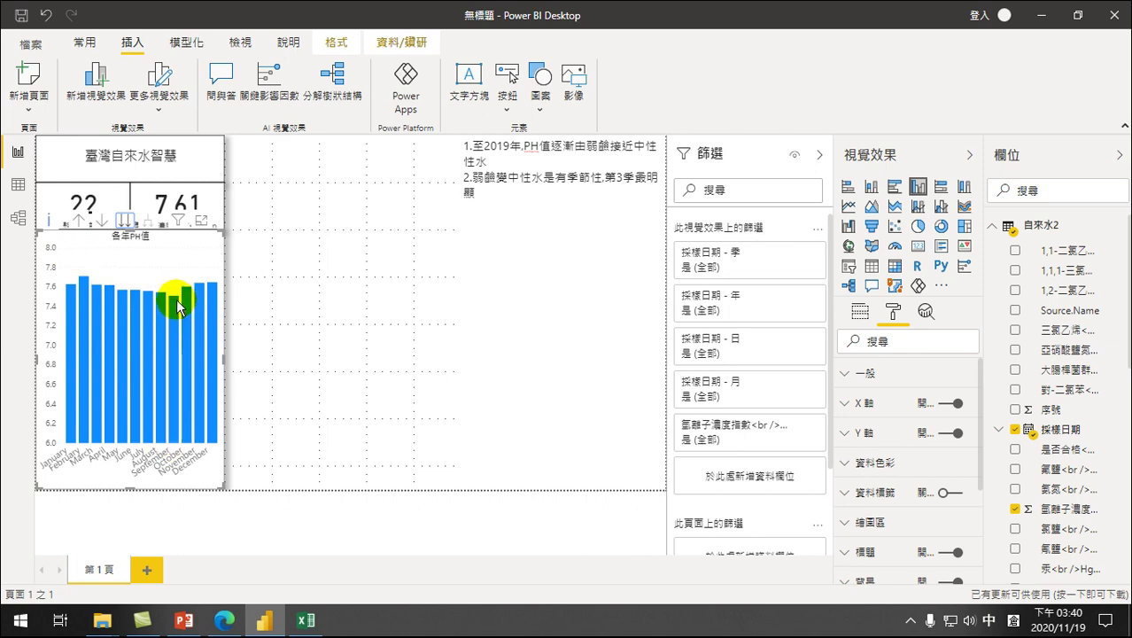
{"action": "mouse_move", "coordinate": [179, 306]}
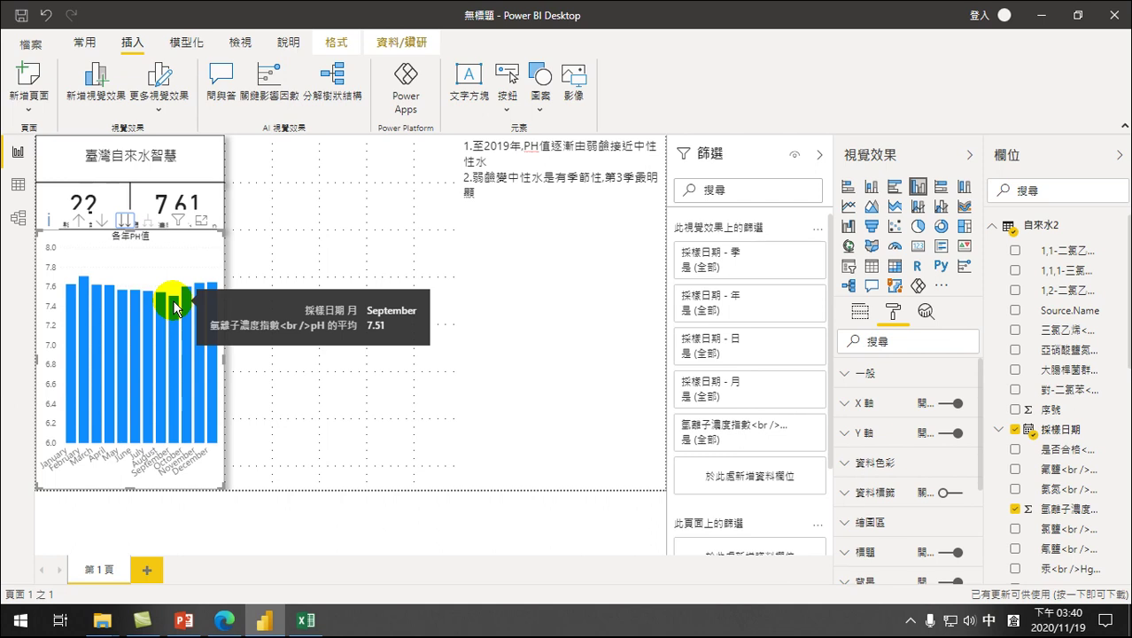
Step: Copy the second finding onto a new line 3 and change its 第3季 to 9月
{"action": "left_click", "coordinate": [509, 198]}
{"action": "key", "text": "Return"}
{"action": "type", "text": "3."}
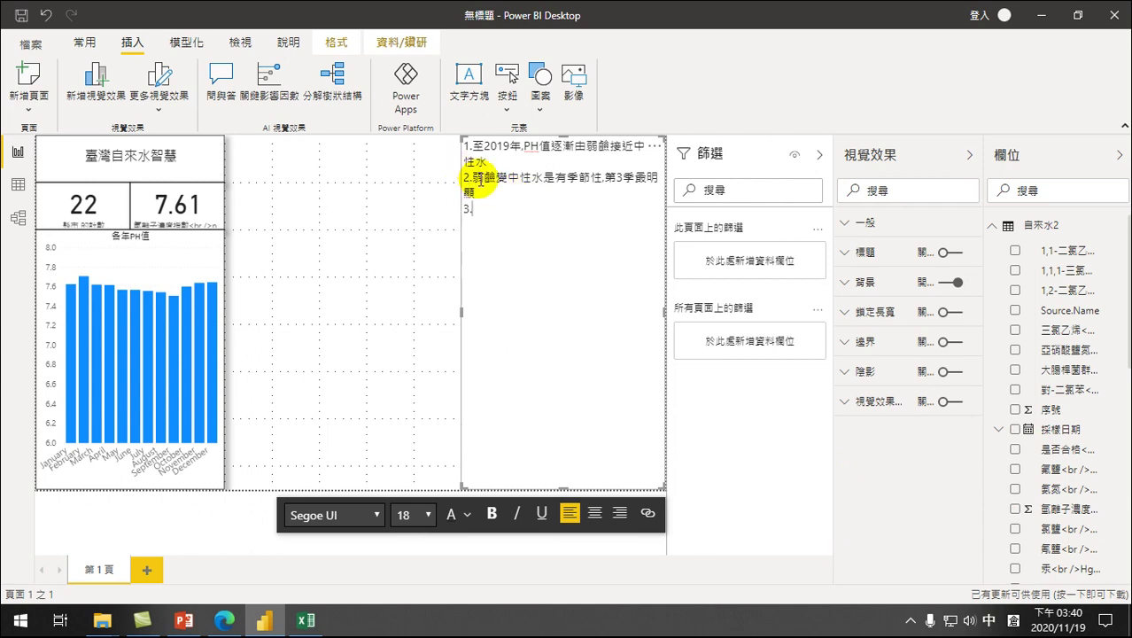
{"action": "left_click_drag", "start_coordinate": [471, 177], "coordinate": [496, 192]}
{"action": "key", "text": "ctrl+c"}
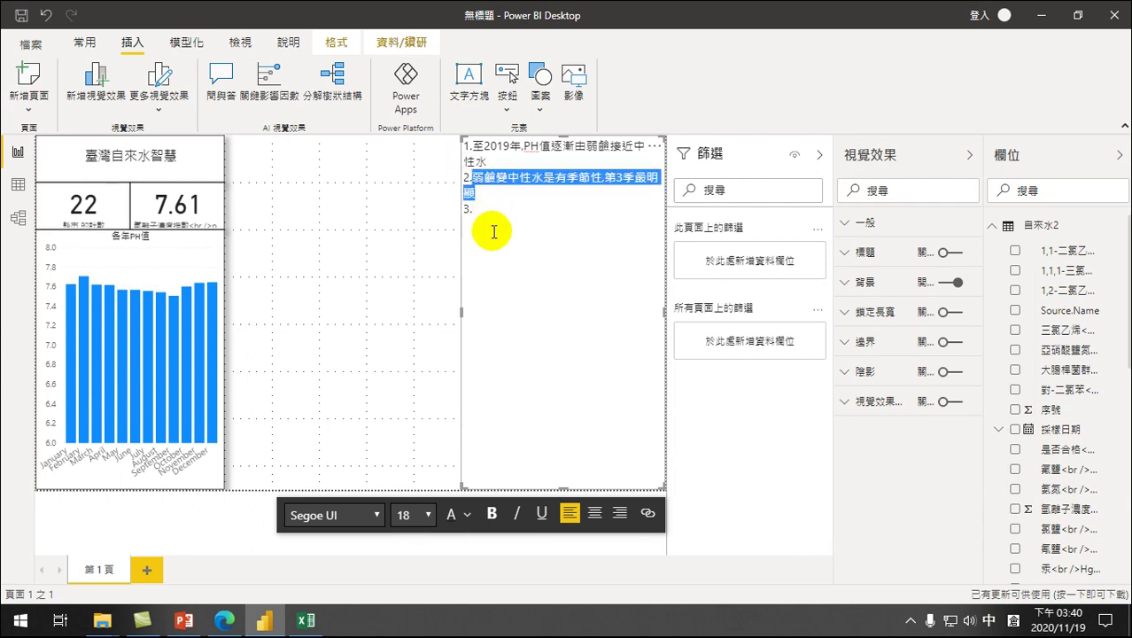
{"action": "left_click", "coordinate": [494, 206]}
{"action": "key", "text": "ctrl+v"}
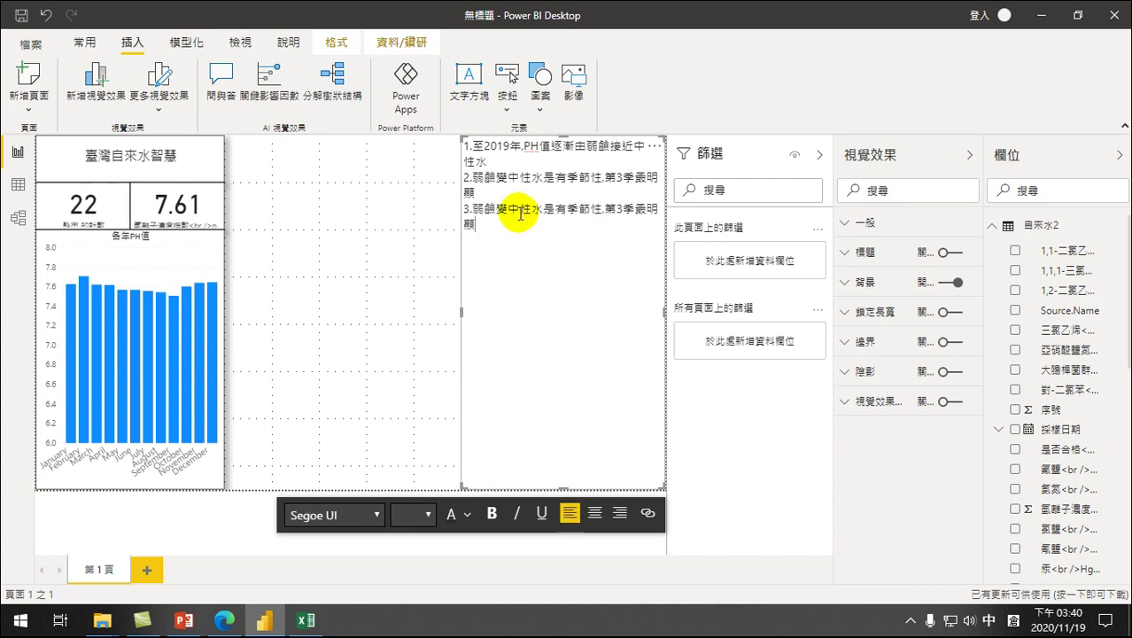
{"action": "left_click_drag", "start_coordinate": [494, 175], "coordinate": [636, 213]}
{"action": "type", "text": "9"}
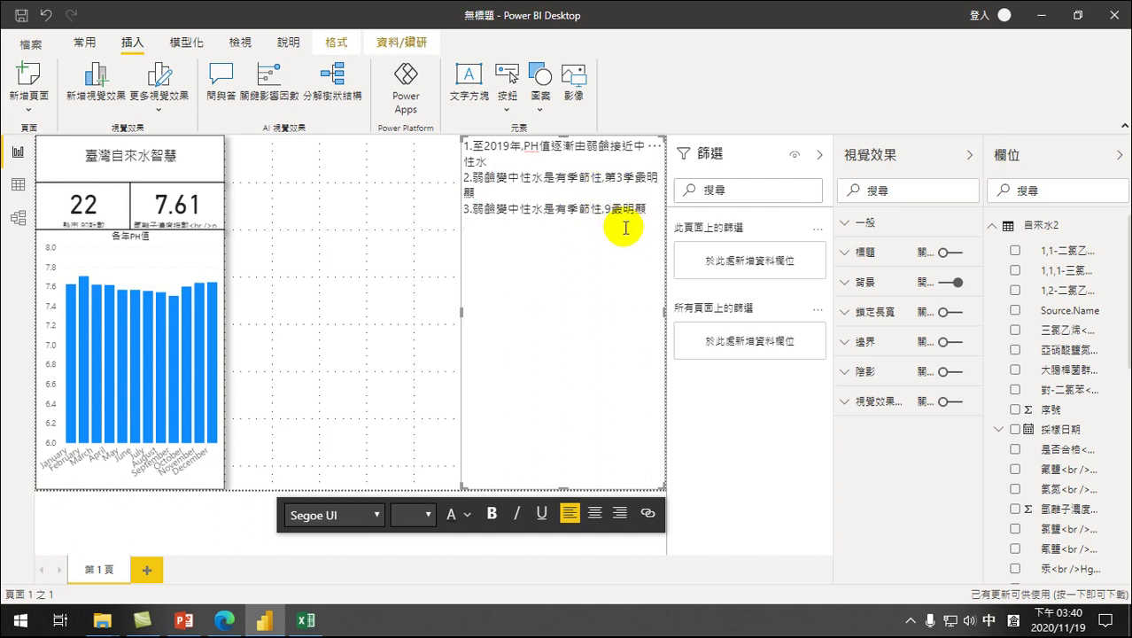
{"action": "type", "text": "月"}
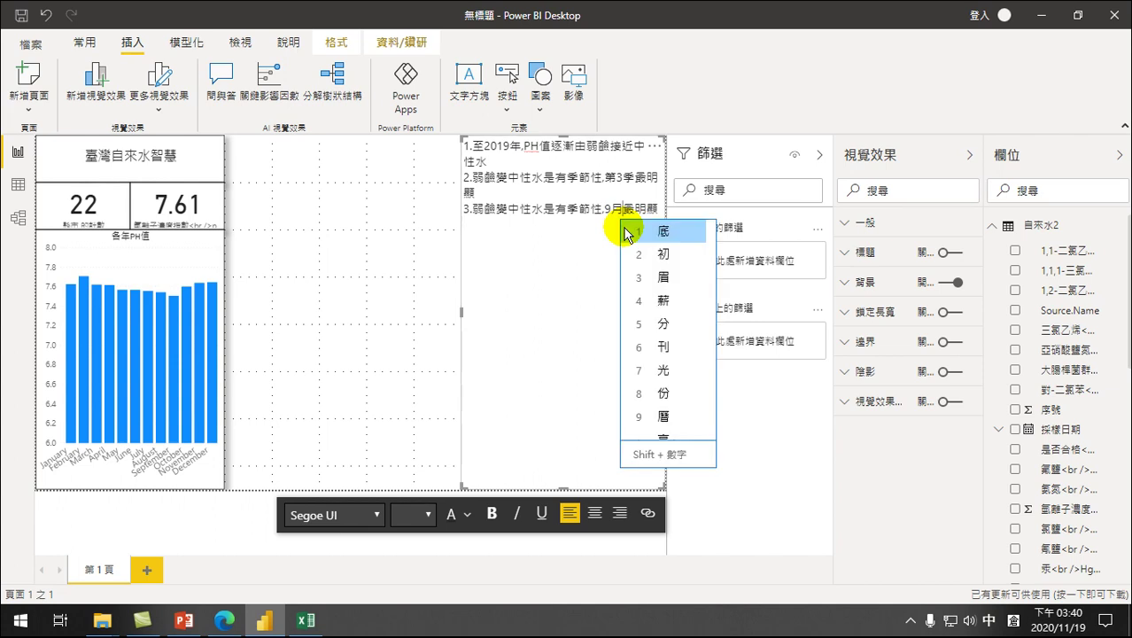
Step: Join ',9月最明顯' onto the end of line 2 and remove the duplicate text
{"action": "left_click", "coordinate": [496, 195]}
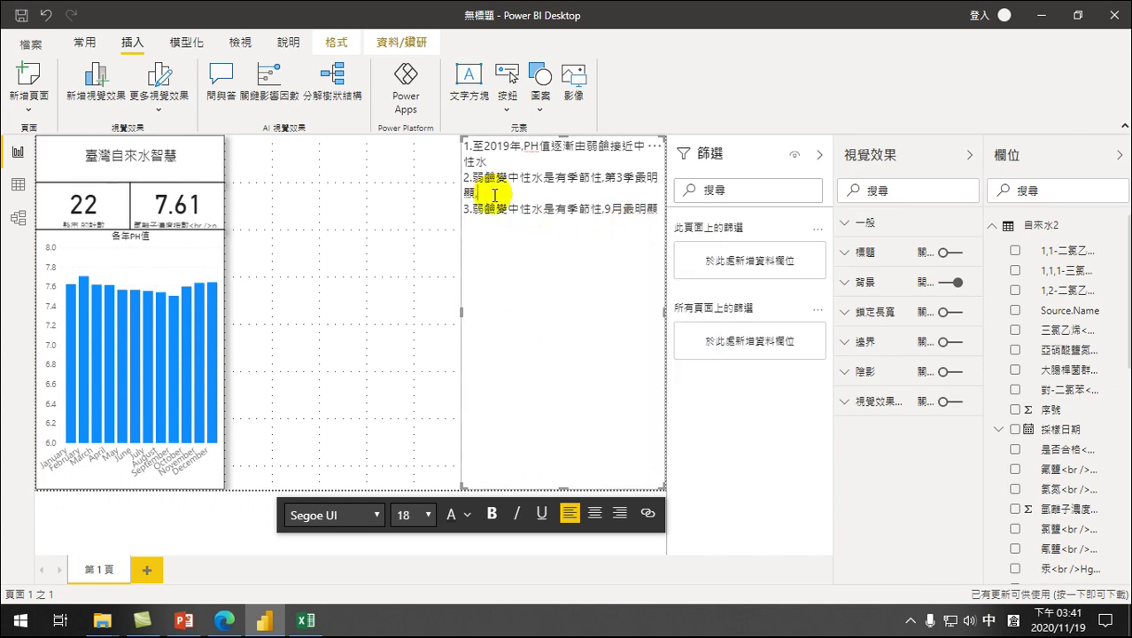
{"action": "type", "text": ","}
{"action": "left_click_drag", "start_coordinate": [603, 209], "coordinate": [462, 210]}
{"action": "key", "text": "BackSpace"}
{"action": "key", "text": "BackSpace"}
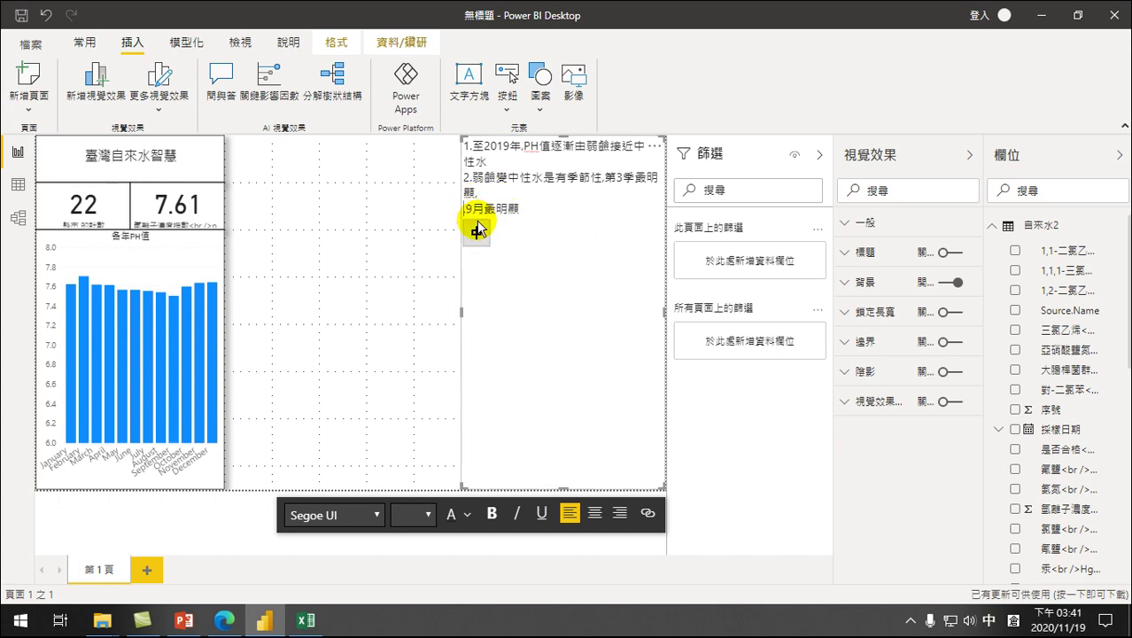
{"action": "left_click", "coordinate": [540, 191]}
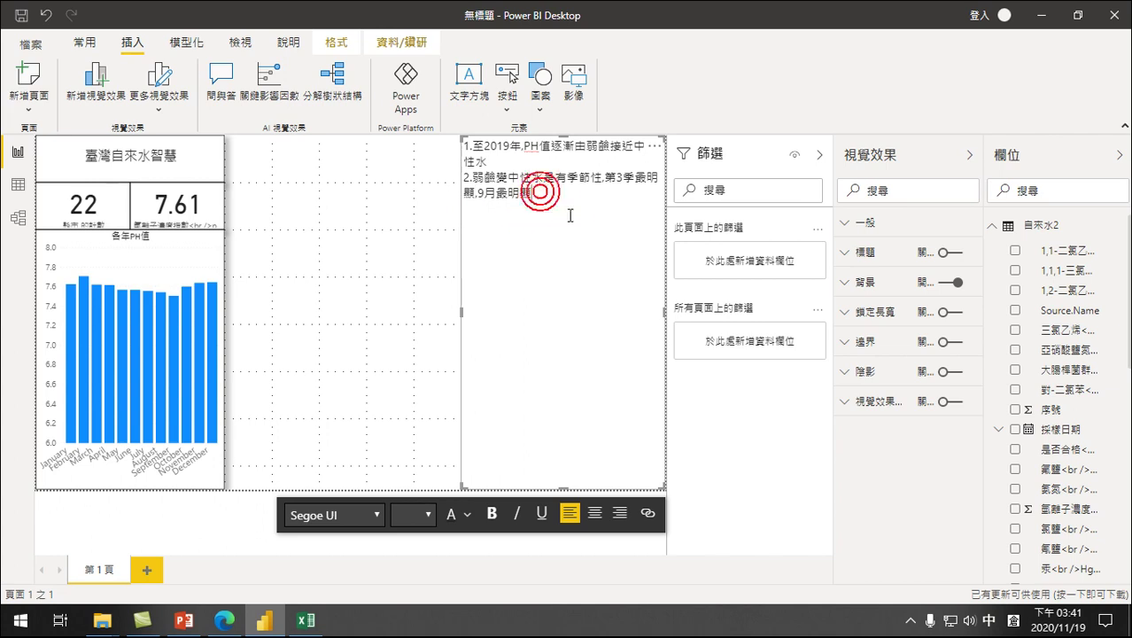
Step: Drill the 各年PH值 chart up twice to yearly bars and widen it to about double
{"action": "left_click", "coordinate": [147, 259]}
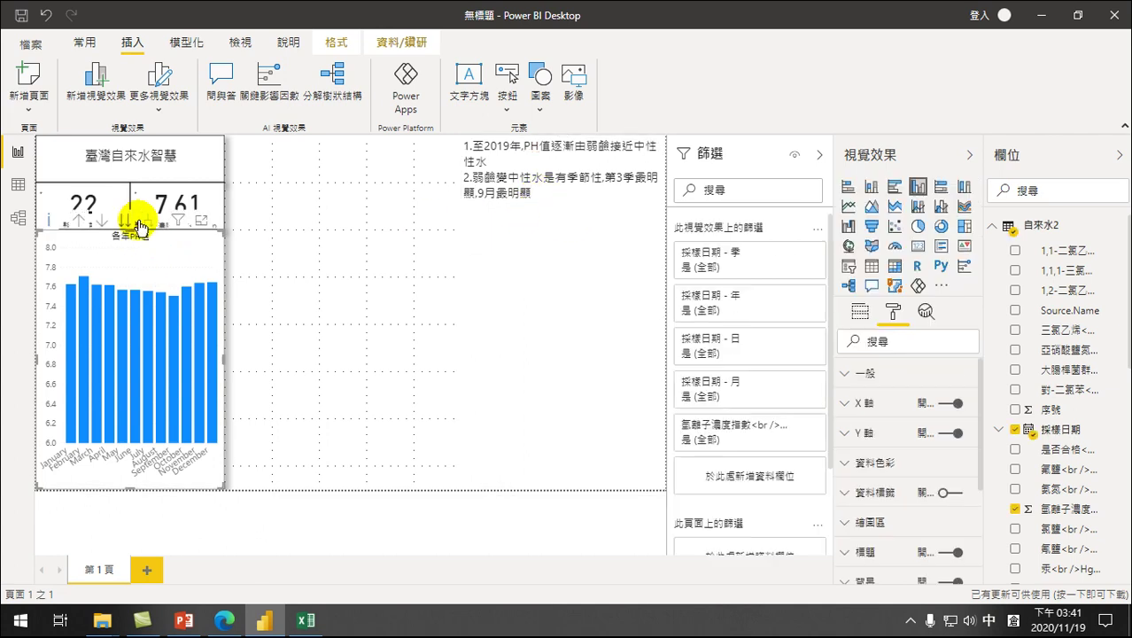
{"action": "left_click", "coordinate": [79, 222]}
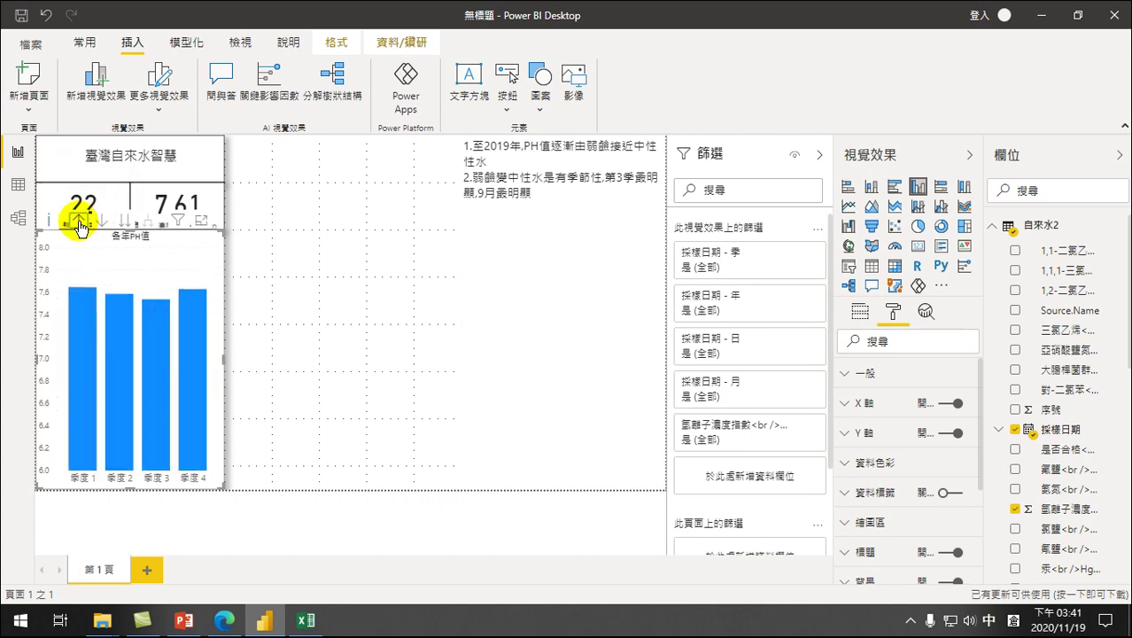
{"action": "left_click", "coordinate": [79, 221]}
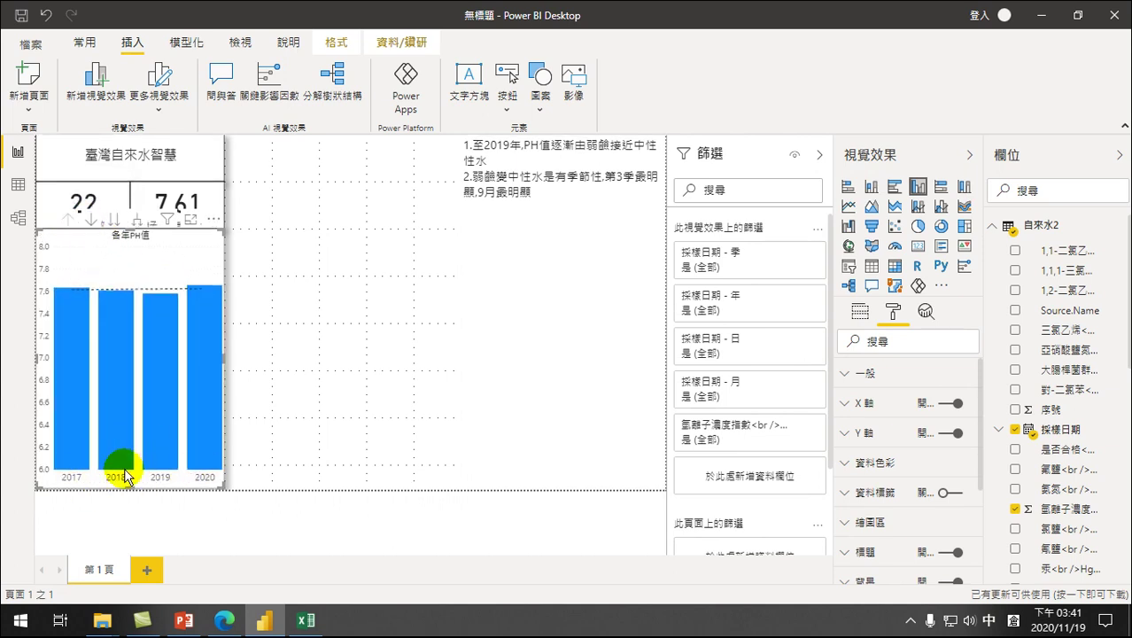
{"action": "mouse_move", "coordinate": [124, 475]}
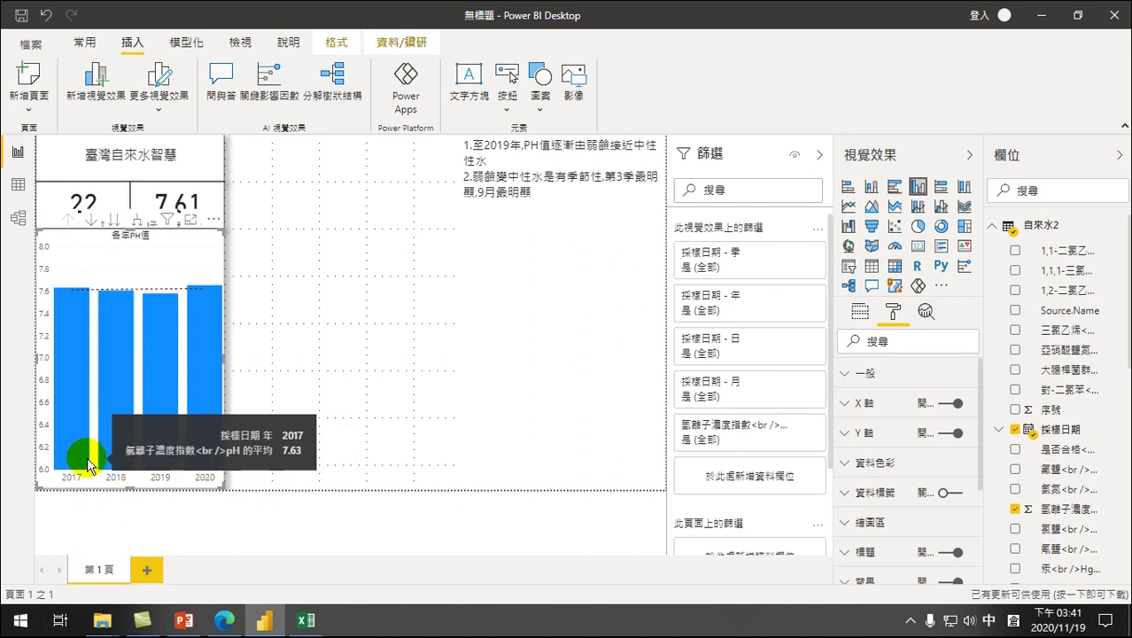
{"action": "left_click_drag", "start_coordinate": [225, 303], "coordinate": [430, 379]}
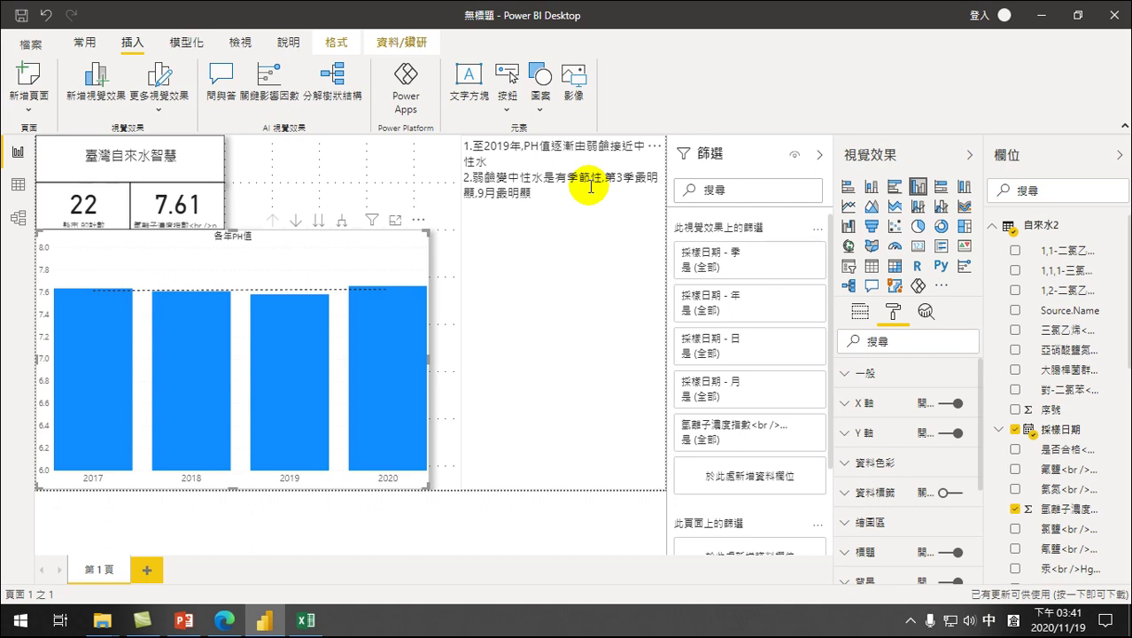
Step: Expand the chart to year-and-quarter bars, 2017 季度4 through 2020 季度1, and read their values
{"action": "left_click", "coordinate": [342, 221]}
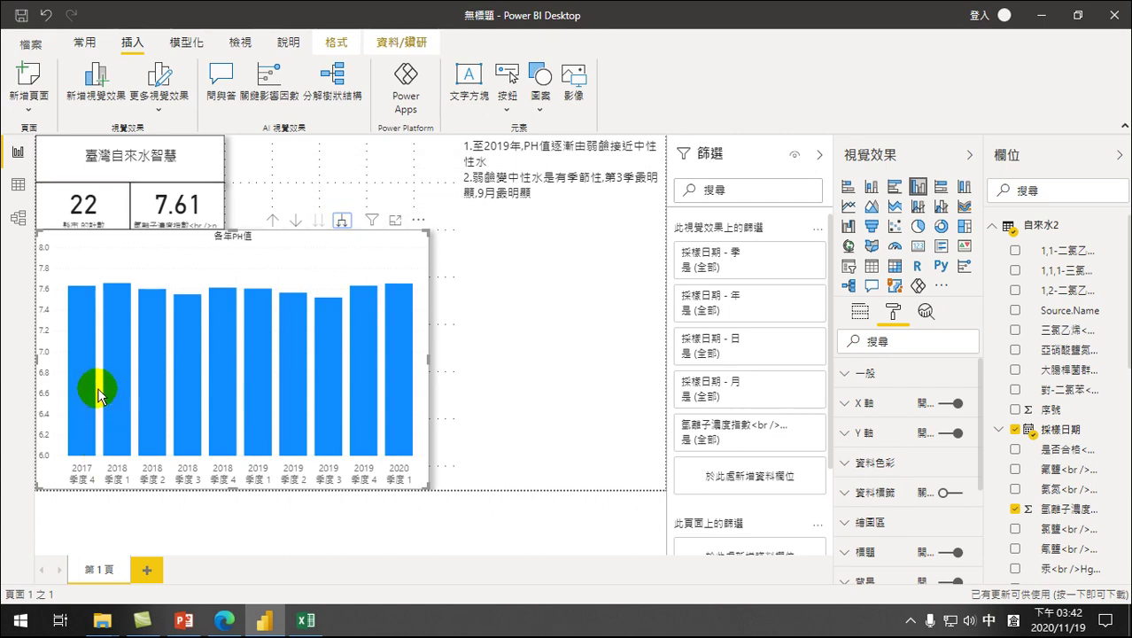
{"action": "mouse_move", "coordinate": [88, 306]}
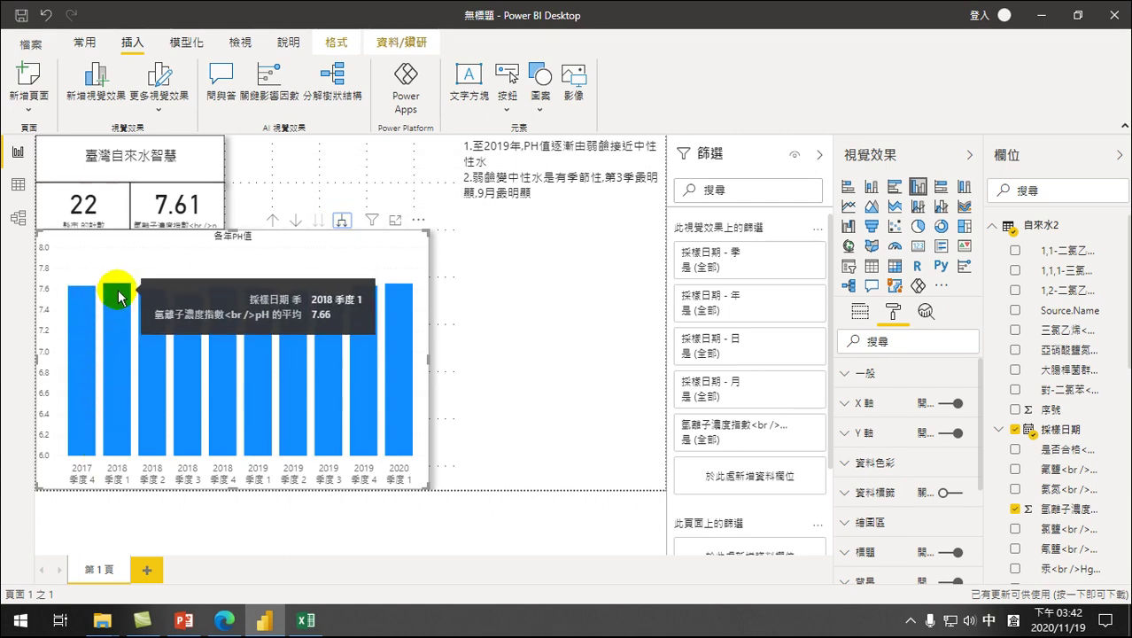
{"action": "mouse_move", "coordinate": [156, 316]}
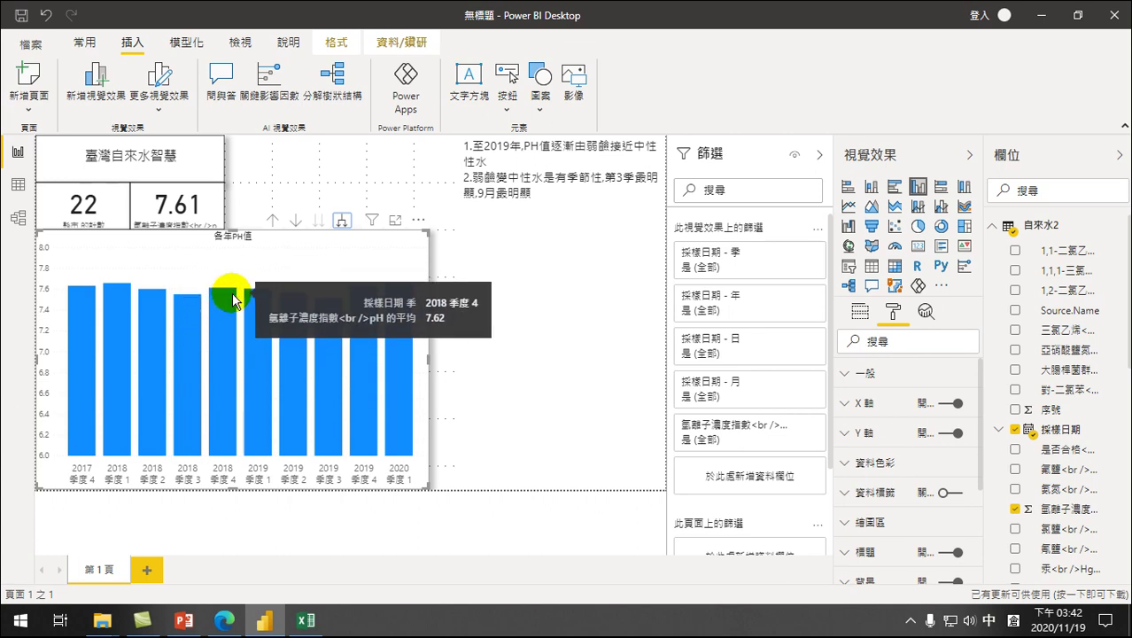
{"action": "mouse_move", "coordinate": [257, 297]}
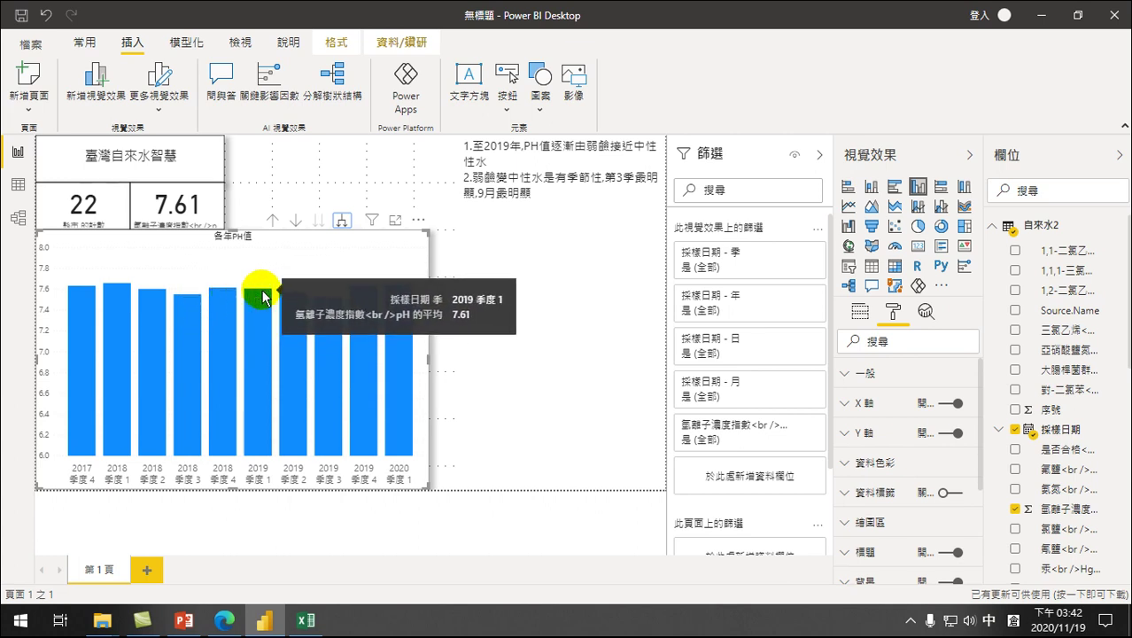
{"action": "mouse_move", "coordinate": [295, 301]}
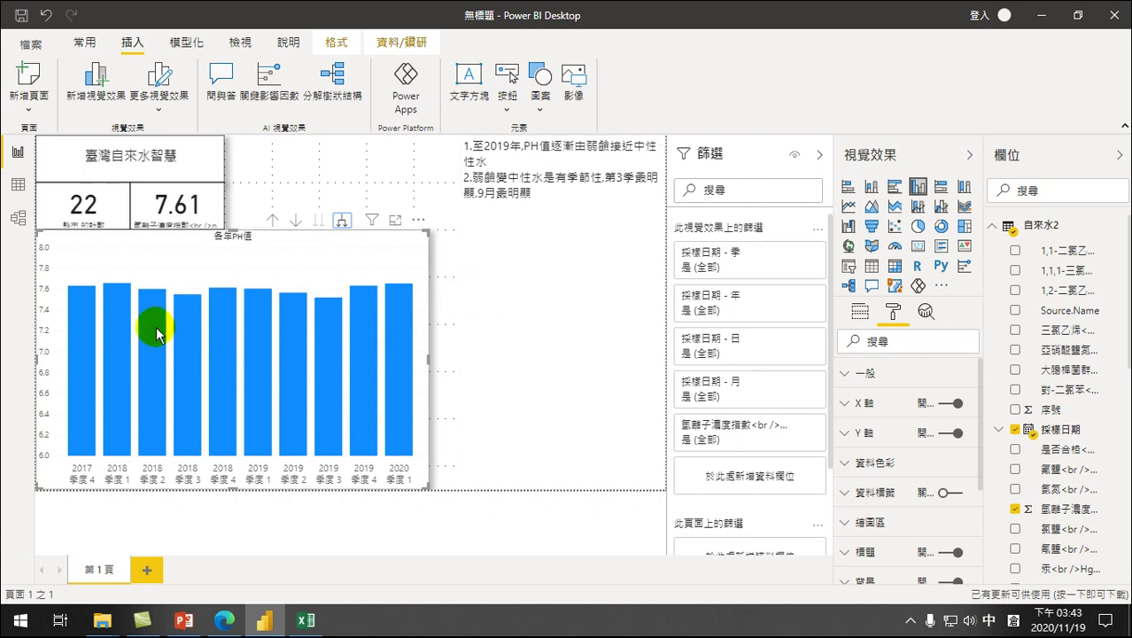
Step: Start a third finding line in the text box reading '3.周期性'
{"action": "left_click", "coordinate": [554, 192]}
{"action": "key", "text": "Return"}
{"action": "type", "text": "3."}
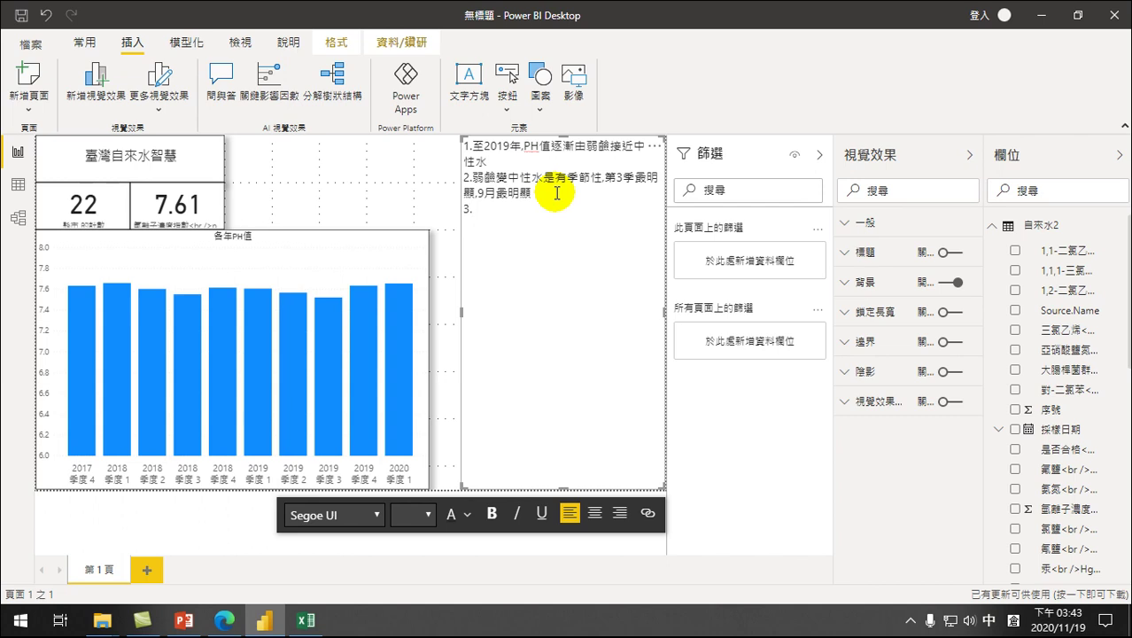
{"action": "type", "text": "ㄏ還廿金"}
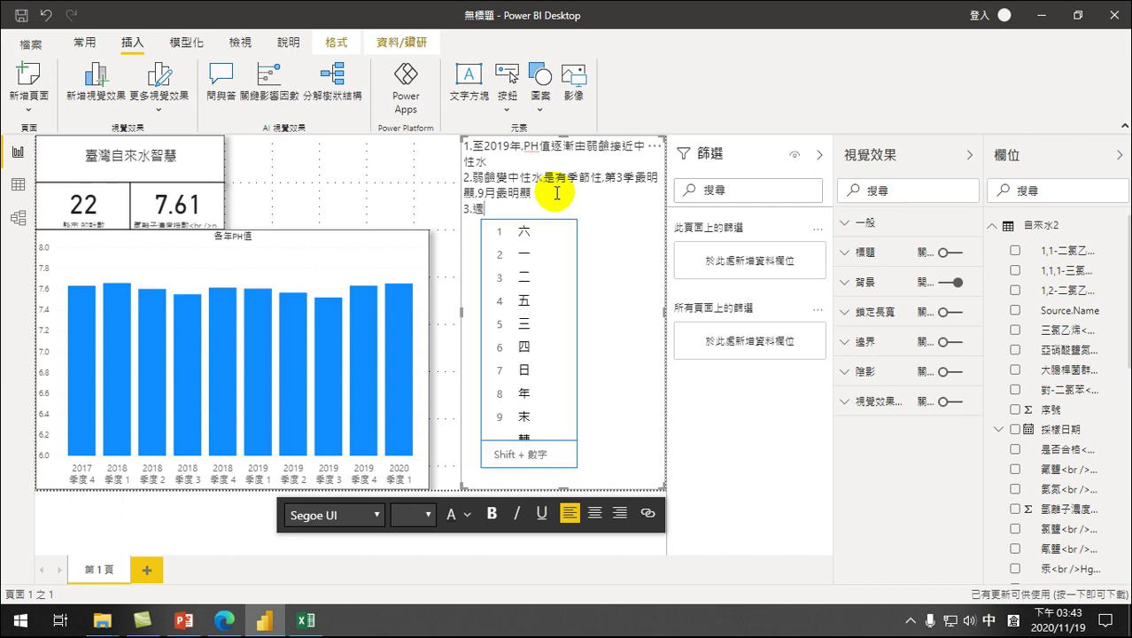
{"action": "key", "text": "BackSpace"}
{"action": "key", "text": "BackSpace"}
{"action": "key", "text": "BackSpace"}
{"action": "type", "text": "周"}
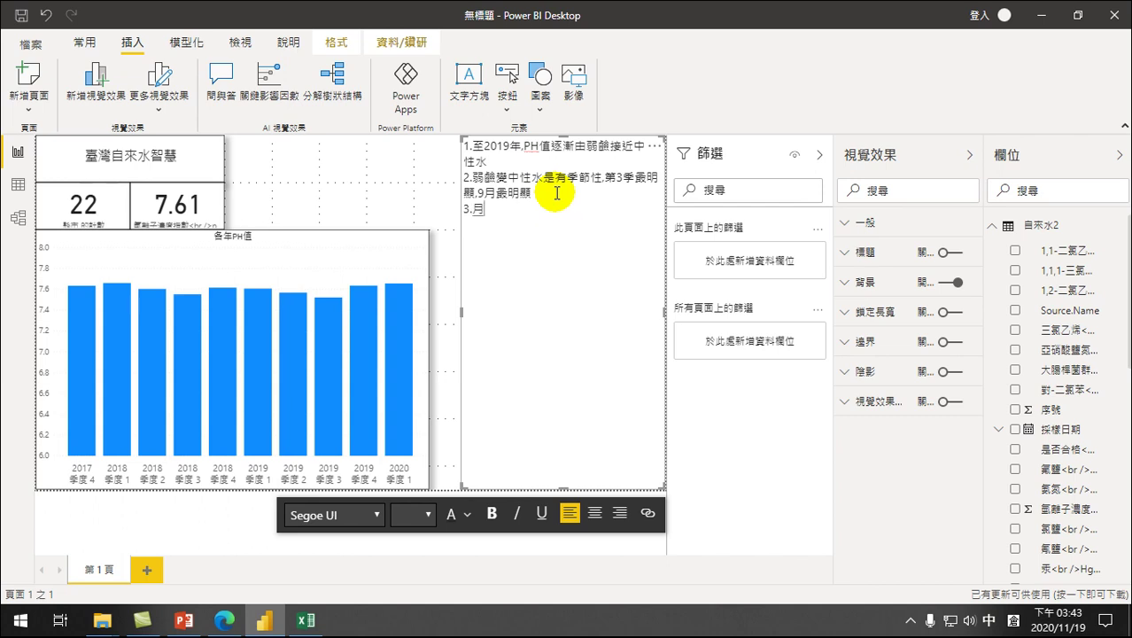
{"action": "key", "text": "Down"}
{"action": "key", "text": "Return"}
{"action": "type", "text": "期心竹手一"}
{"action": "key", "text": "space"}
Step: Expand the pH chart down to monthly bars
{"action": "left_click", "coordinate": [367, 248]}
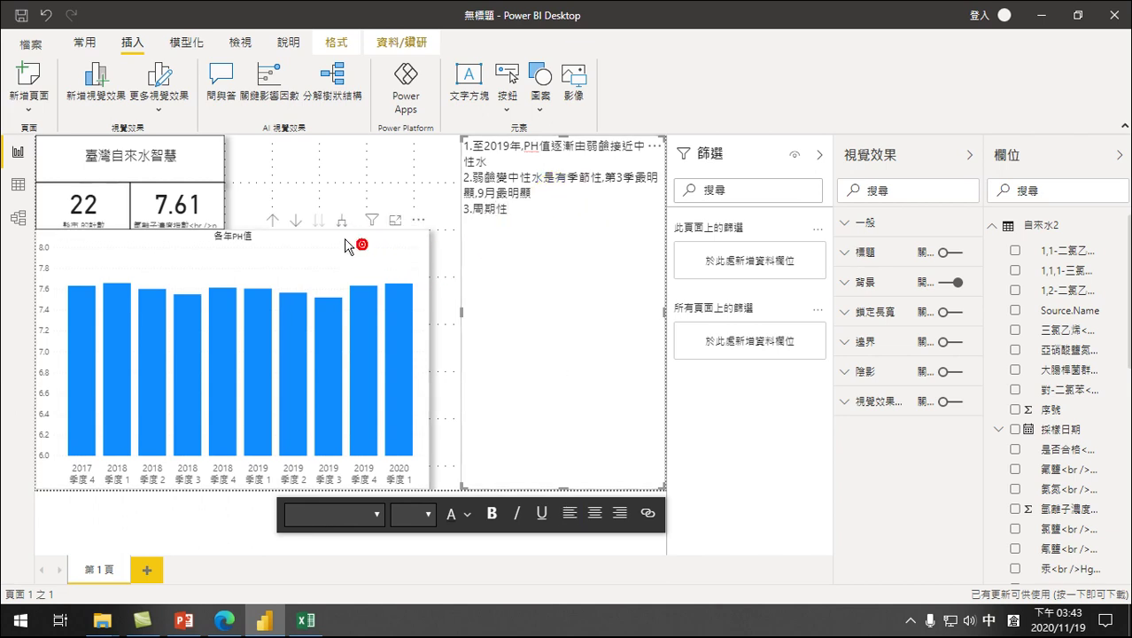
{"action": "left_click", "coordinate": [342, 227]}
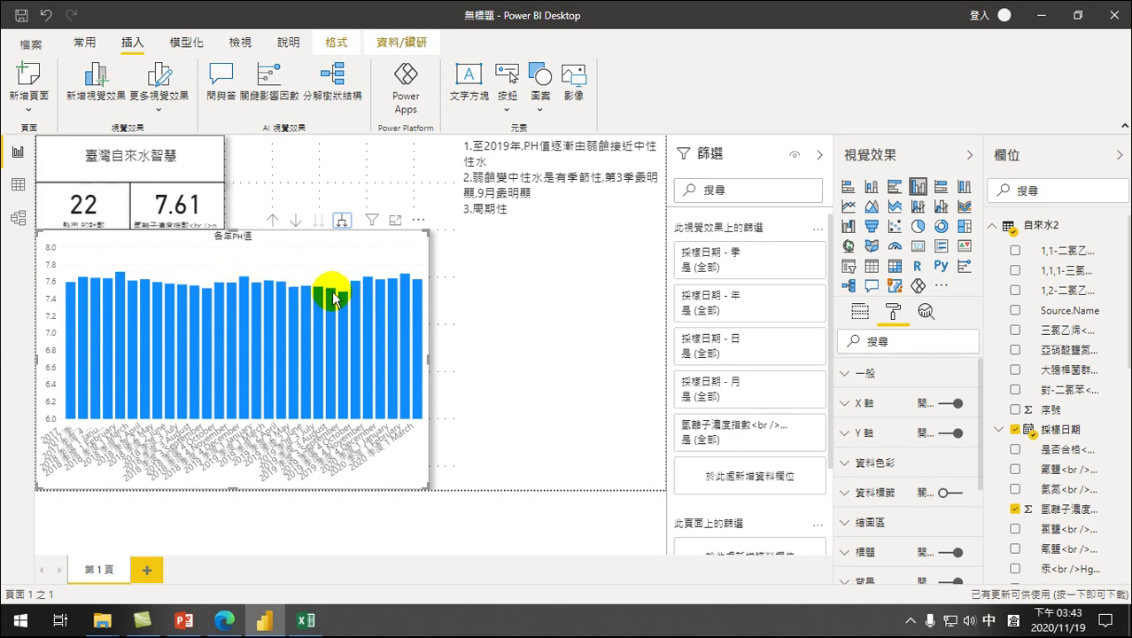
{"action": "mouse_move", "coordinate": [334, 299]}
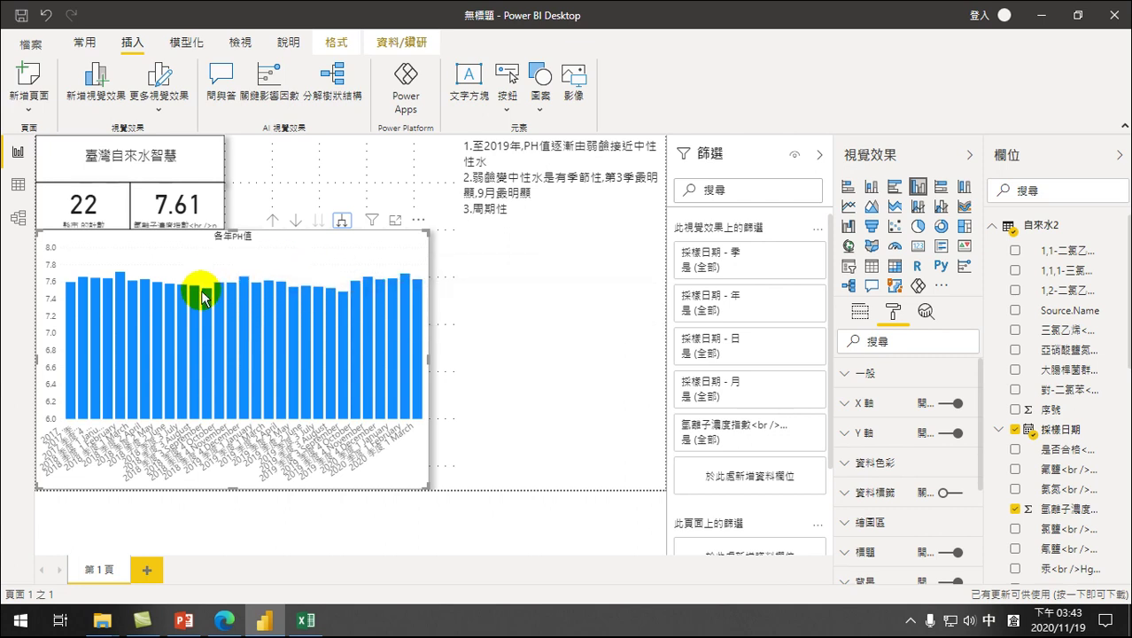
Step: Append 12個月 and paste 弱鹼變中性水 after '3.' to complete the third finding
{"action": "left_click", "coordinate": [522, 207]}
{"action": "type", "text": "12"}
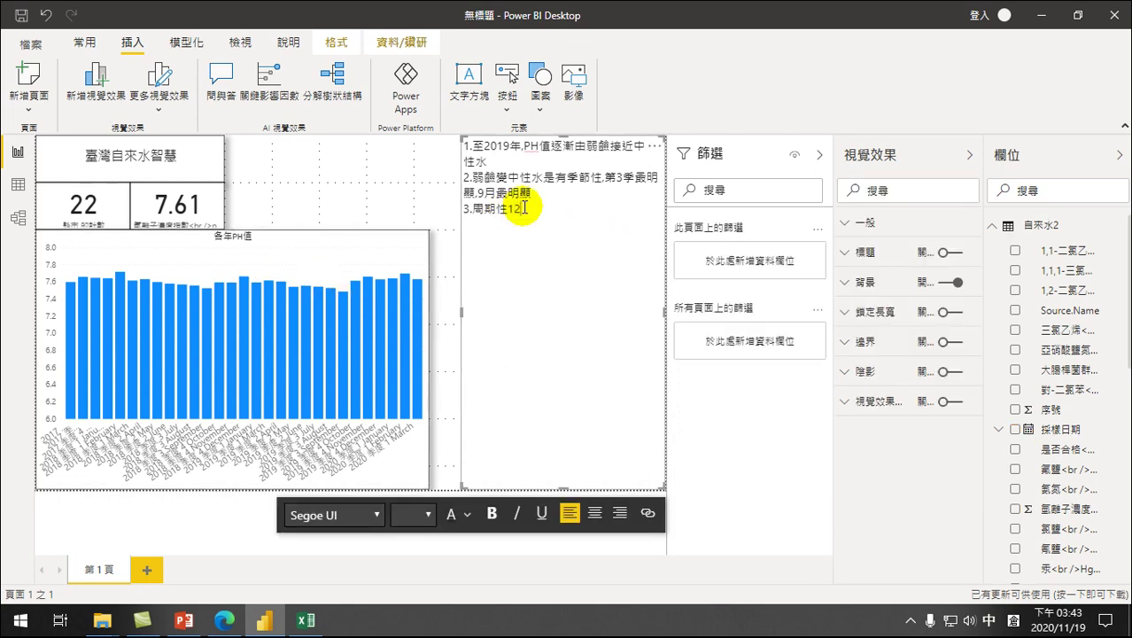
{"action": "type", "text": "個月,"}
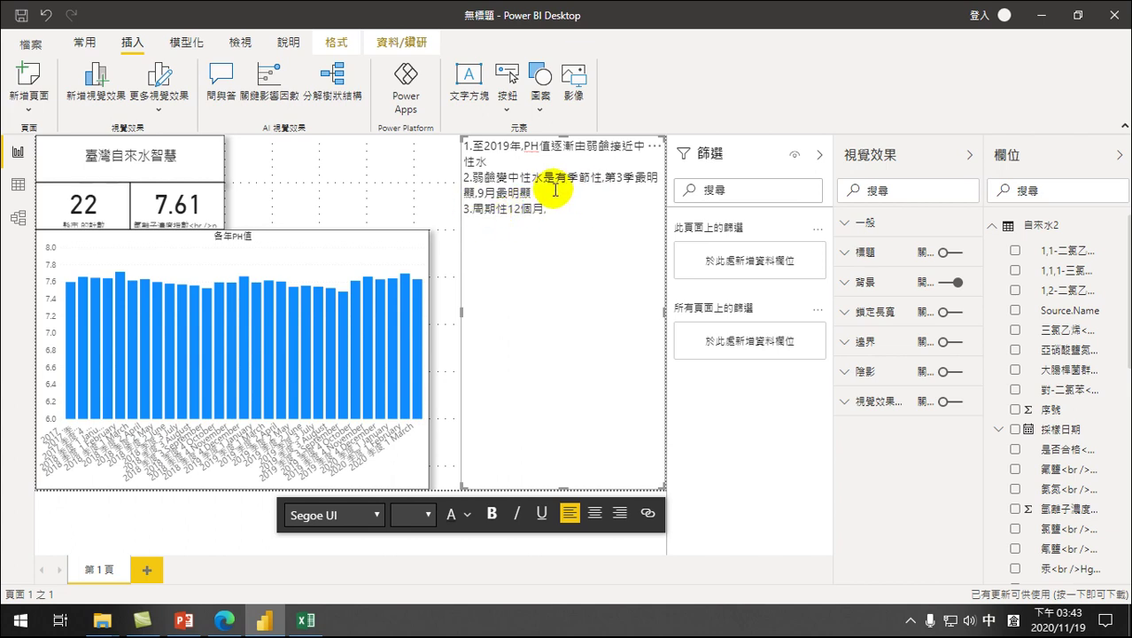
{"action": "left_click_drag", "start_coordinate": [472, 176], "coordinate": [541, 174]}
{"action": "key", "text": "ctrl+c"}
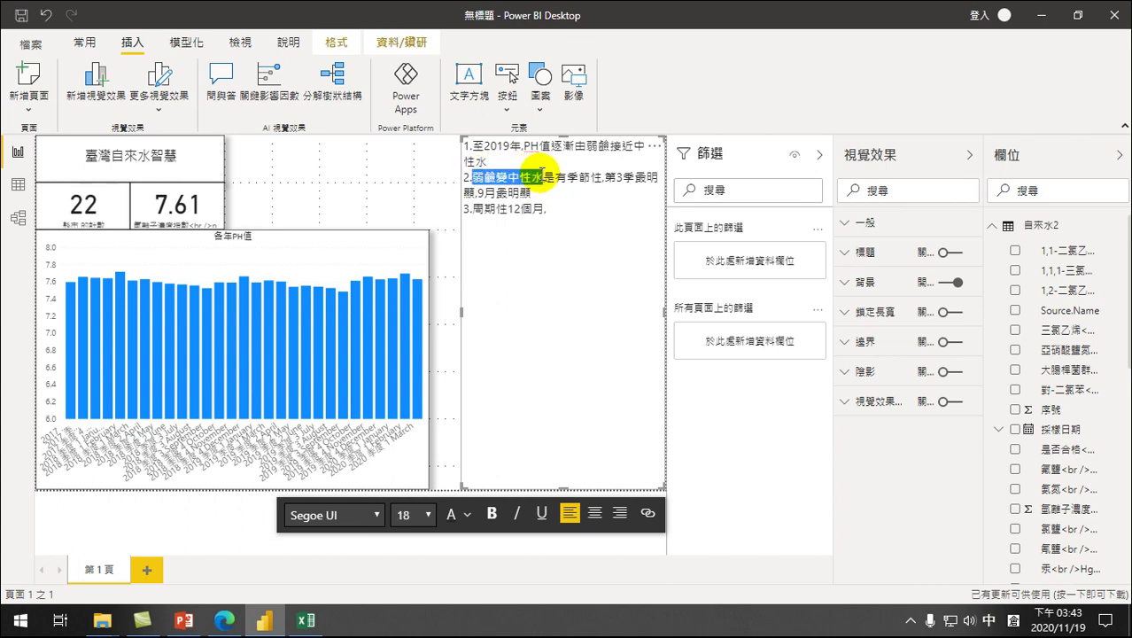
{"action": "left_click", "coordinate": [470, 211]}
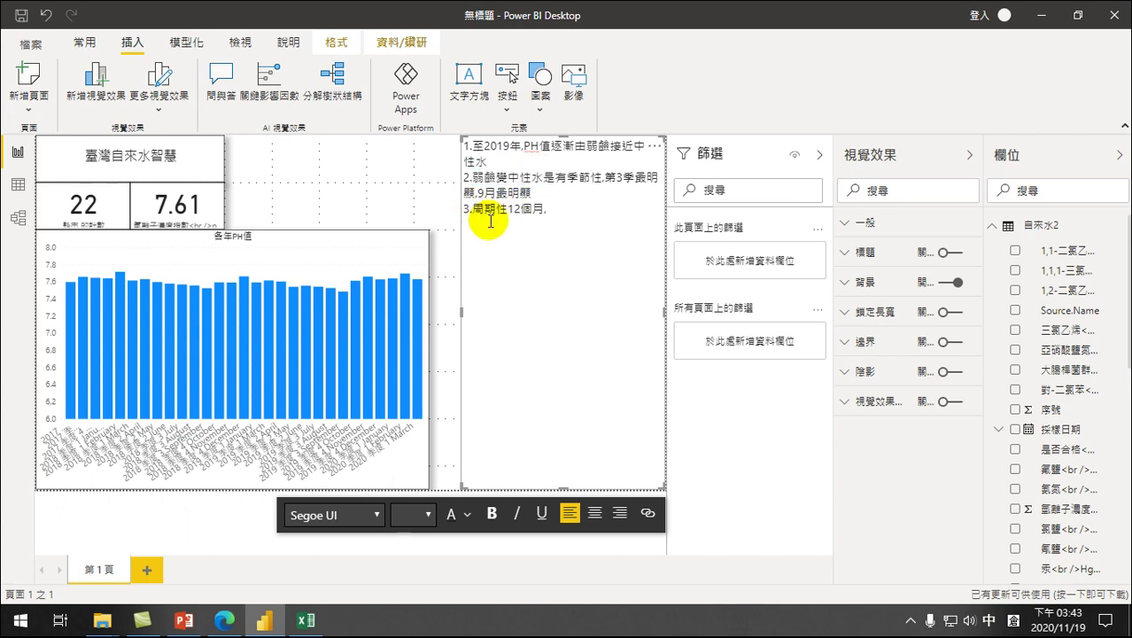
{"action": "key", "text": "ctrl+v"}
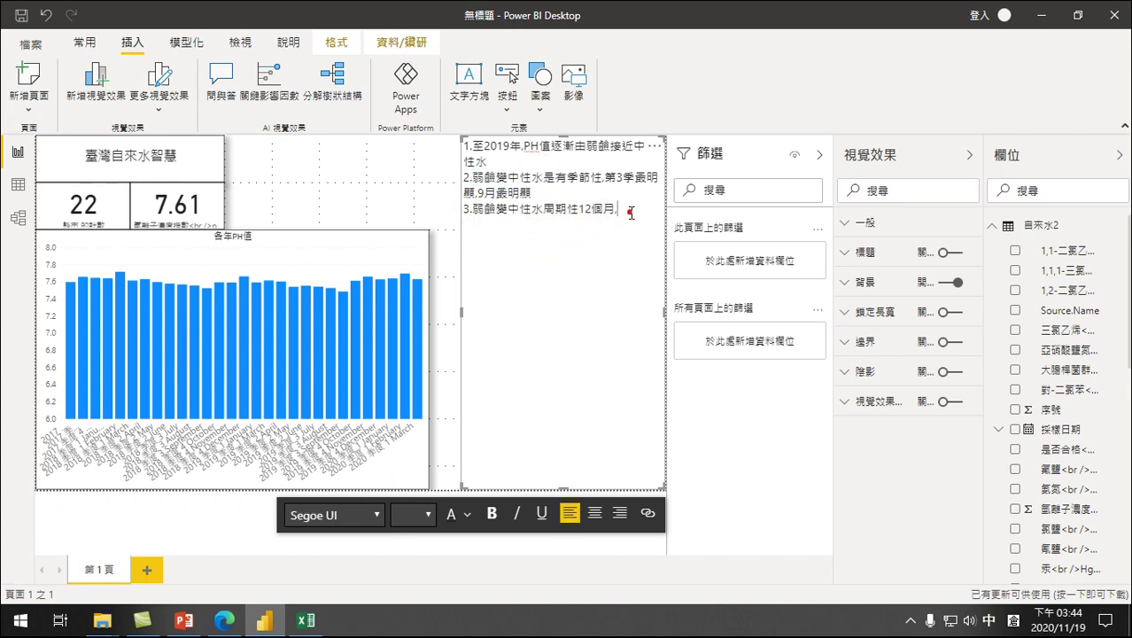
{"action": "left_click", "coordinate": [312, 243]}
Step: Drill the pH chart up to yearly bars and narrow it to match the cards' width
{"action": "left_click", "coordinate": [272, 220]}
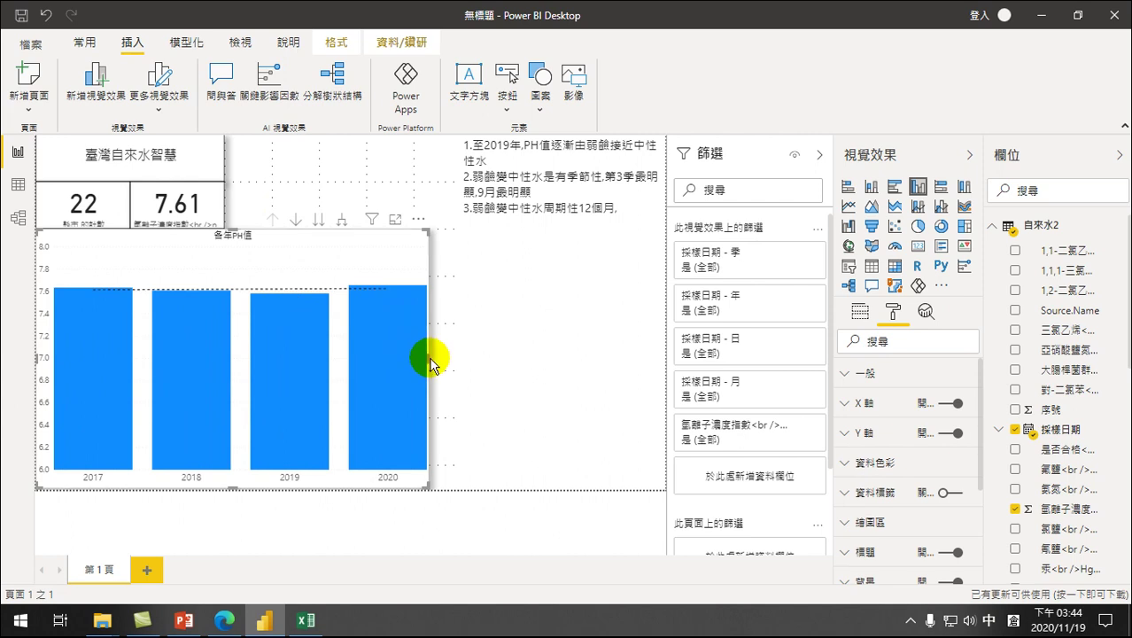
{"action": "left_click_drag", "start_coordinate": [431, 363], "coordinate": [223, 345]}
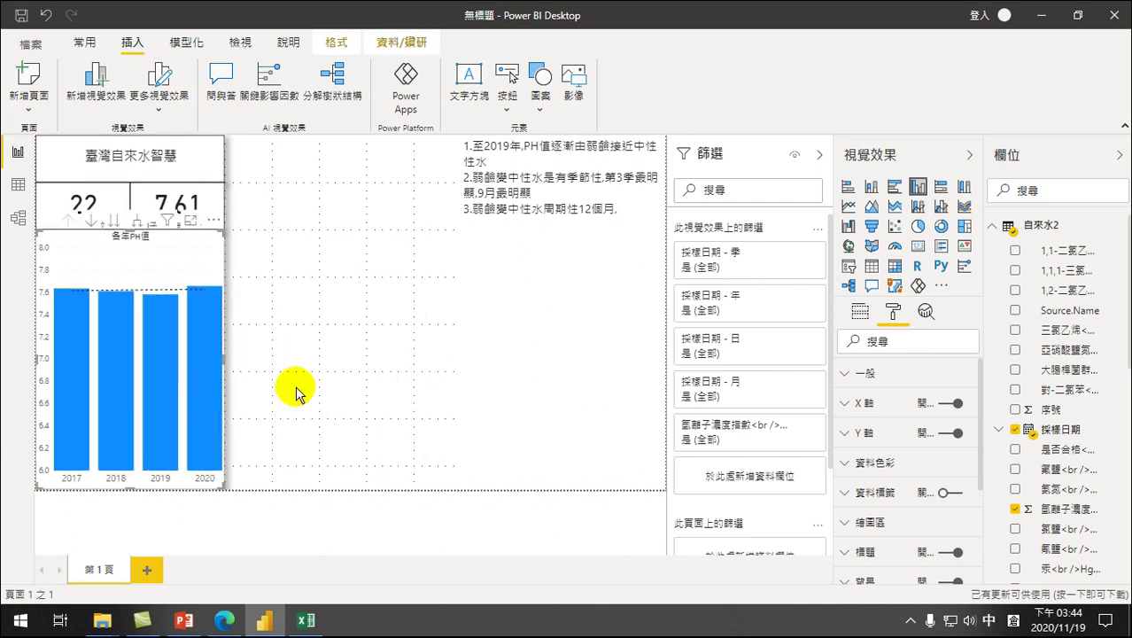
{"action": "left_click", "coordinate": [311, 332]}
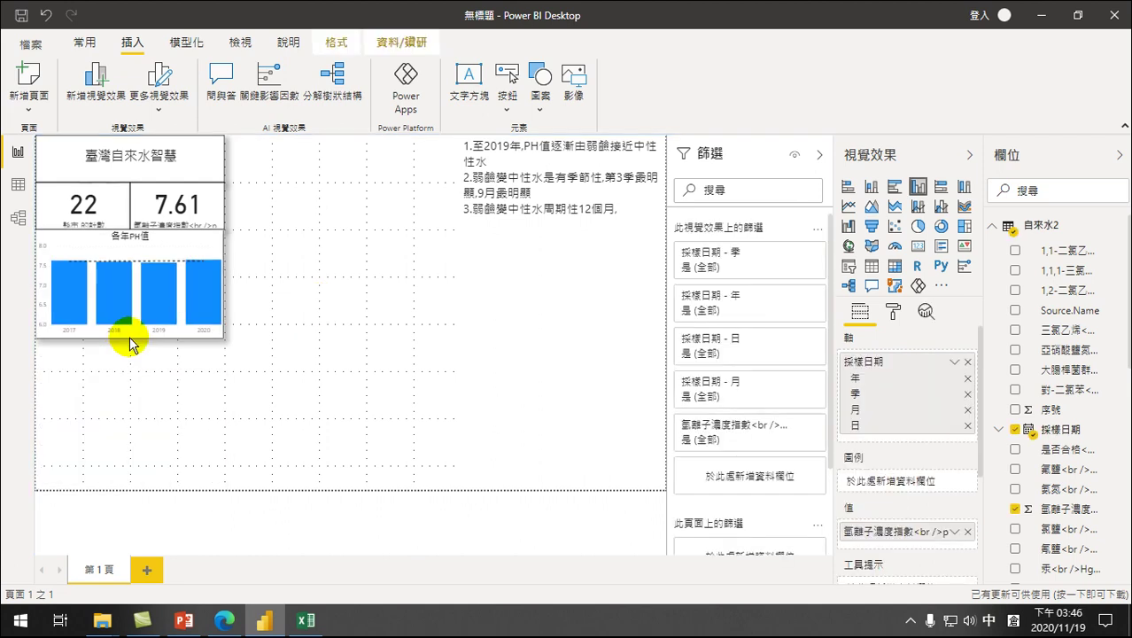
Step: Shorten the yearly pH chart so it fits compactly under the cards
{"action": "mouse_move", "coordinate": [131, 329]}
{"action": "left_mouse_down"}
{"action": "mouse_move", "coordinate": [146, 313]}
{"action": "mouse_move", "coordinate": [147, 329]}
{"action": "left_mouse_up"}
{"action": "left_click", "coordinate": [202, 252]}
{"action": "left_click", "coordinate": [380, 363]}
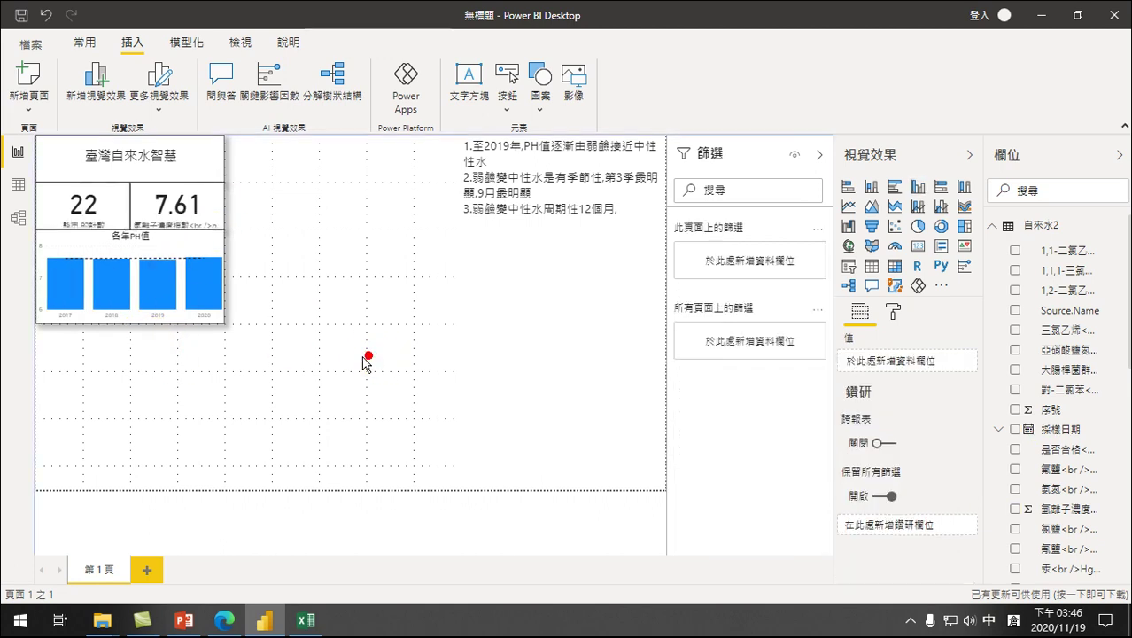
Step: Highlight the 2017, 2018 and 2019 bars to check card values, then clear the highlight
{"action": "left_click", "coordinate": [60, 283]}
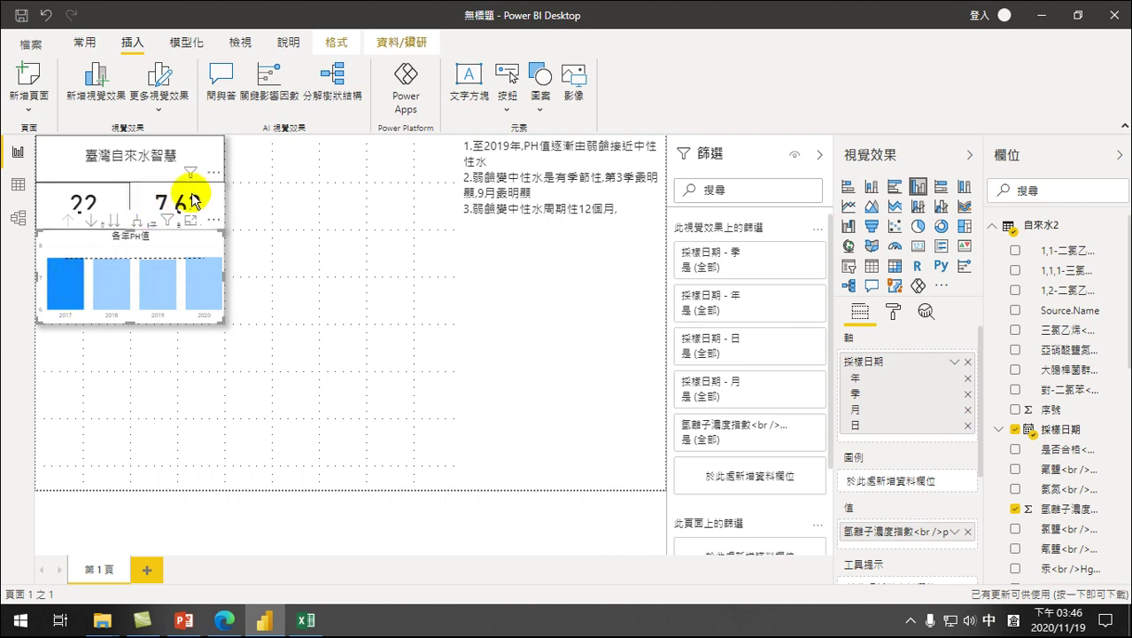
{"action": "left_click", "coordinate": [111, 285]}
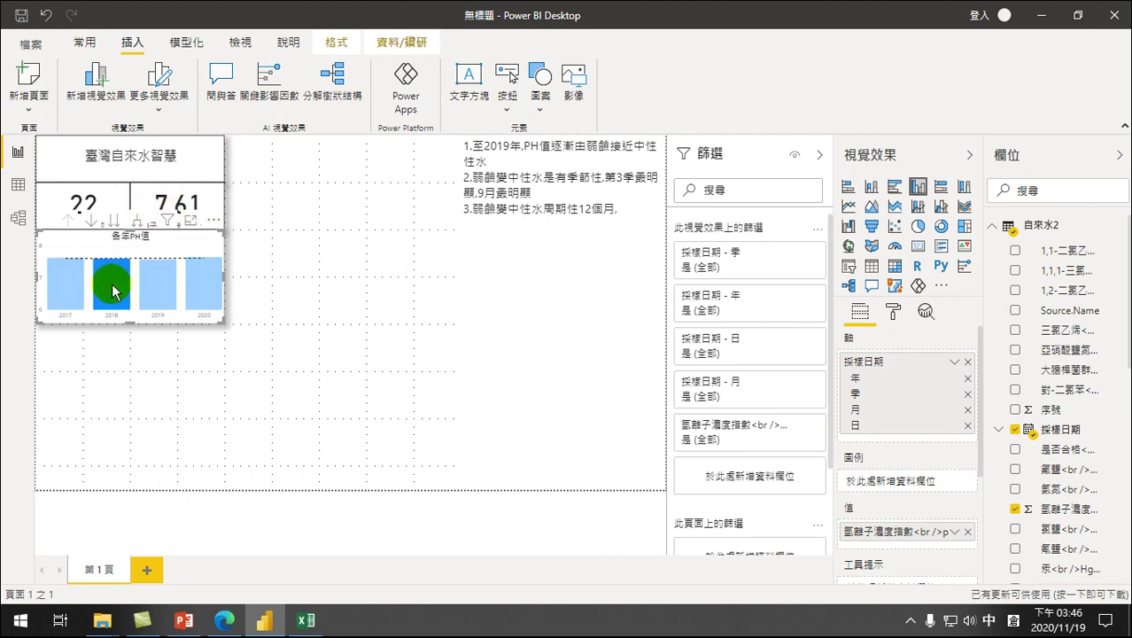
{"action": "left_click", "coordinate": [159, 281]}
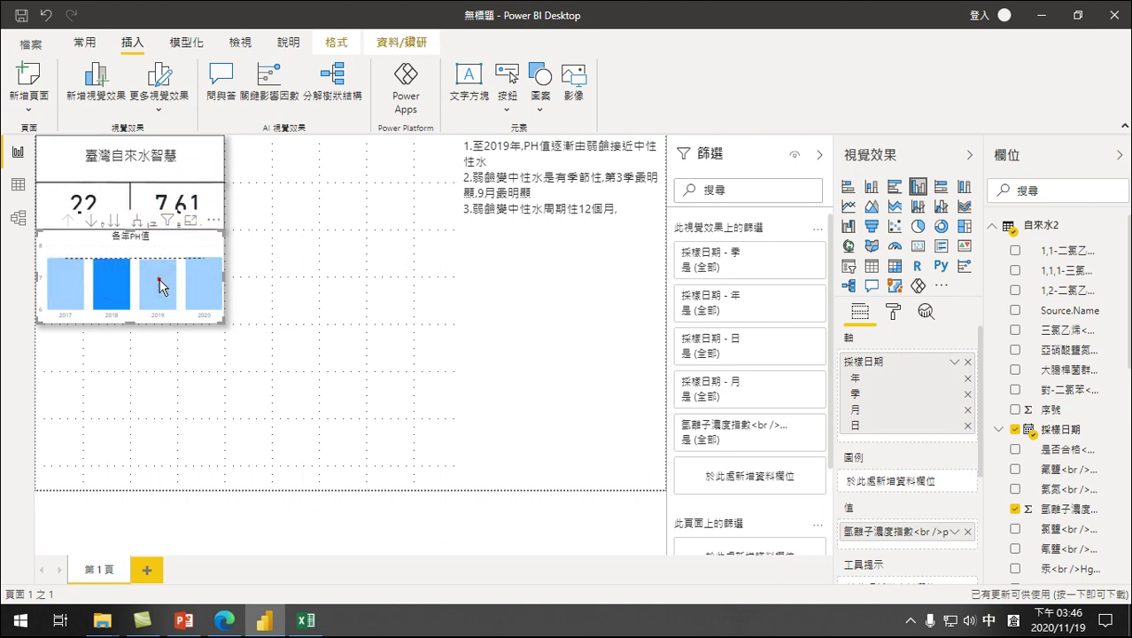
{"action": "left_click", "coordinate": [378, 355]}
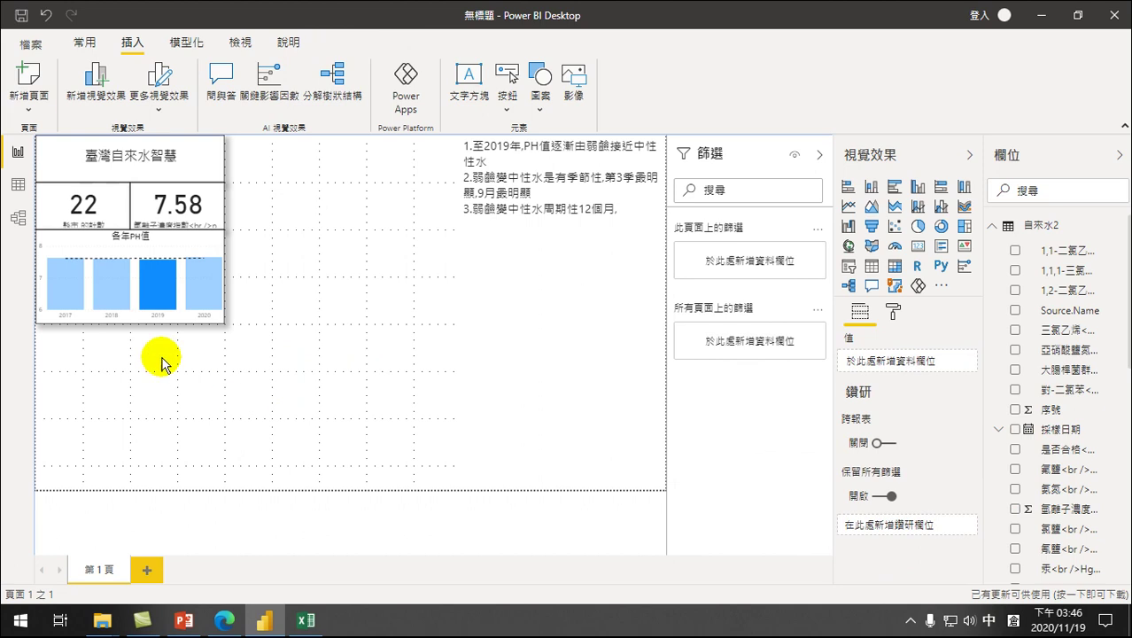
{"action": "left_click", "coordinate": [157, 278]}
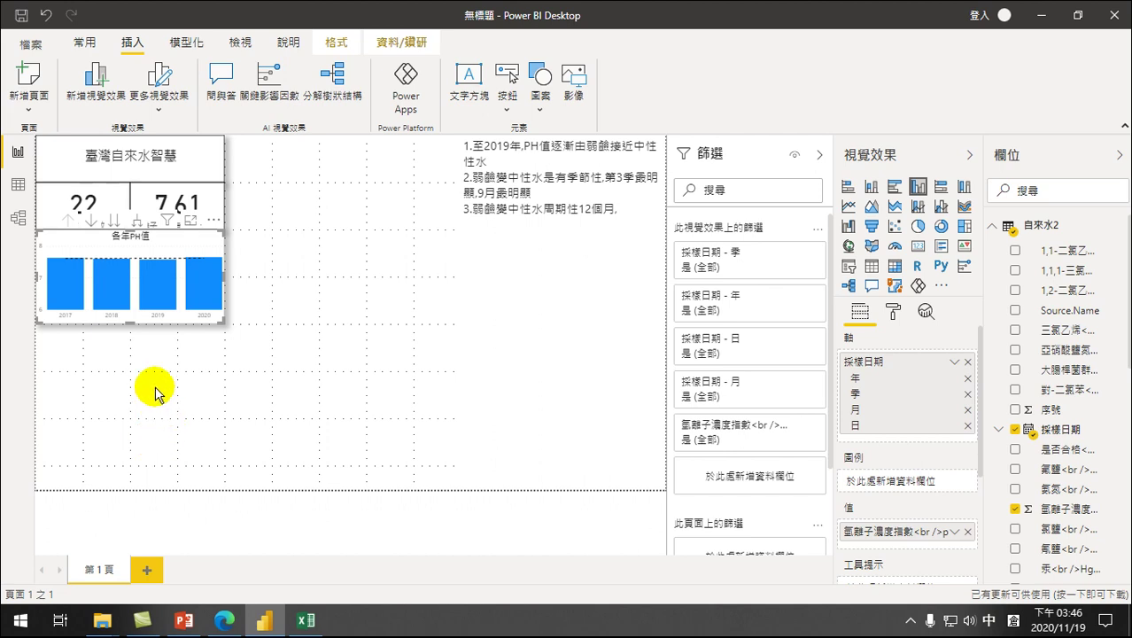
{"action": "left_click", "coordinate": [121, 384]}
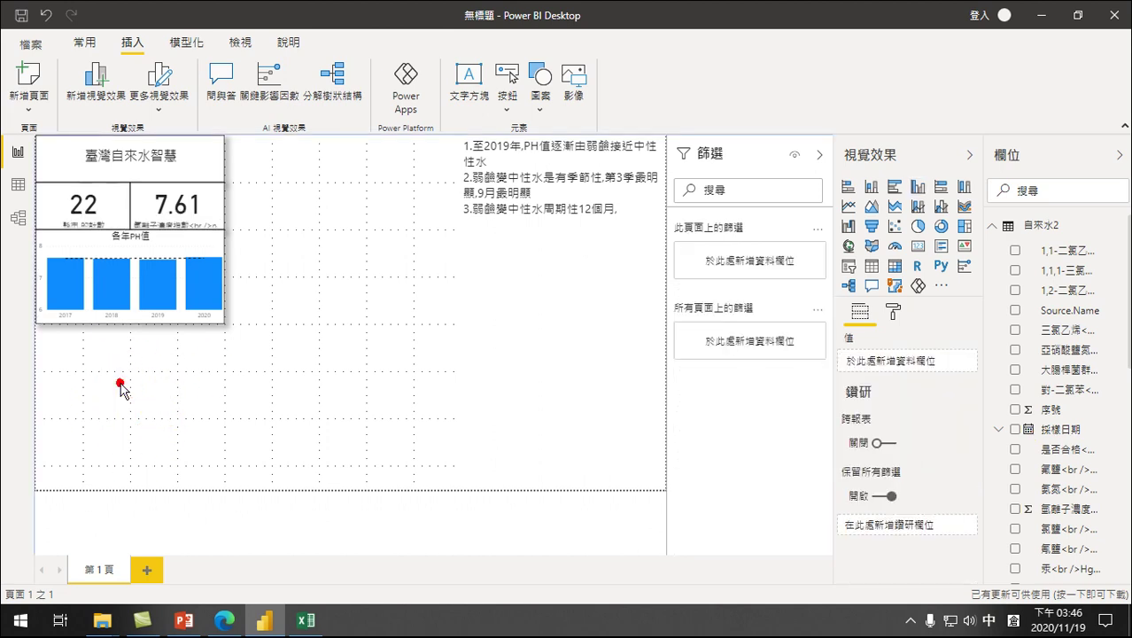
{"action": "left_click", "coordinate": [173, 385]}
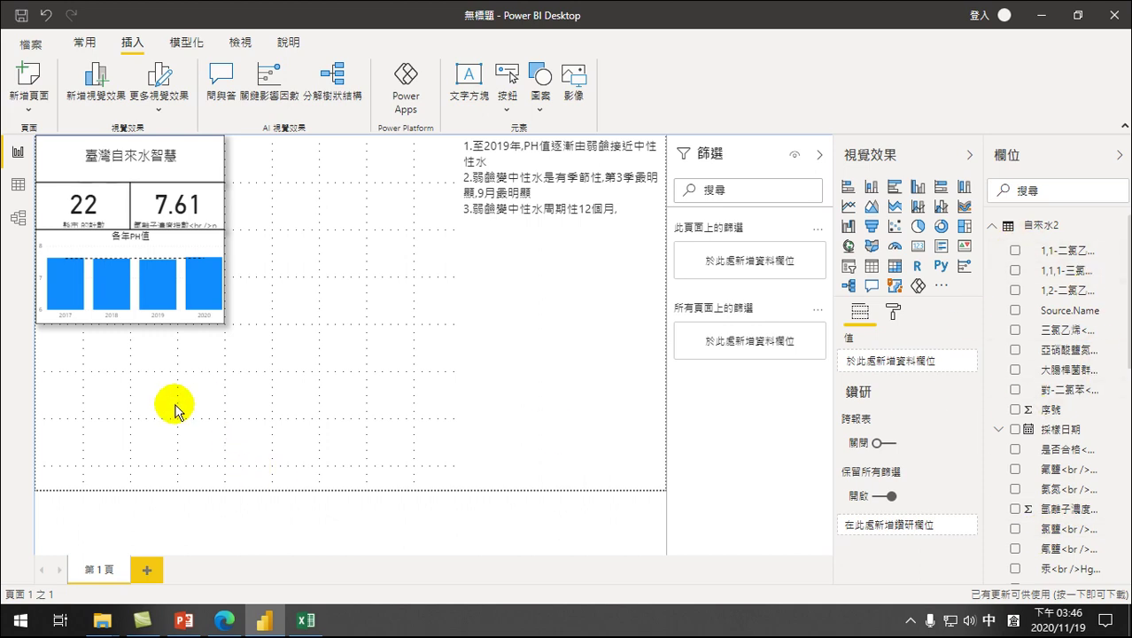
{"action": "left_click", "coordinate": [137, 390]}
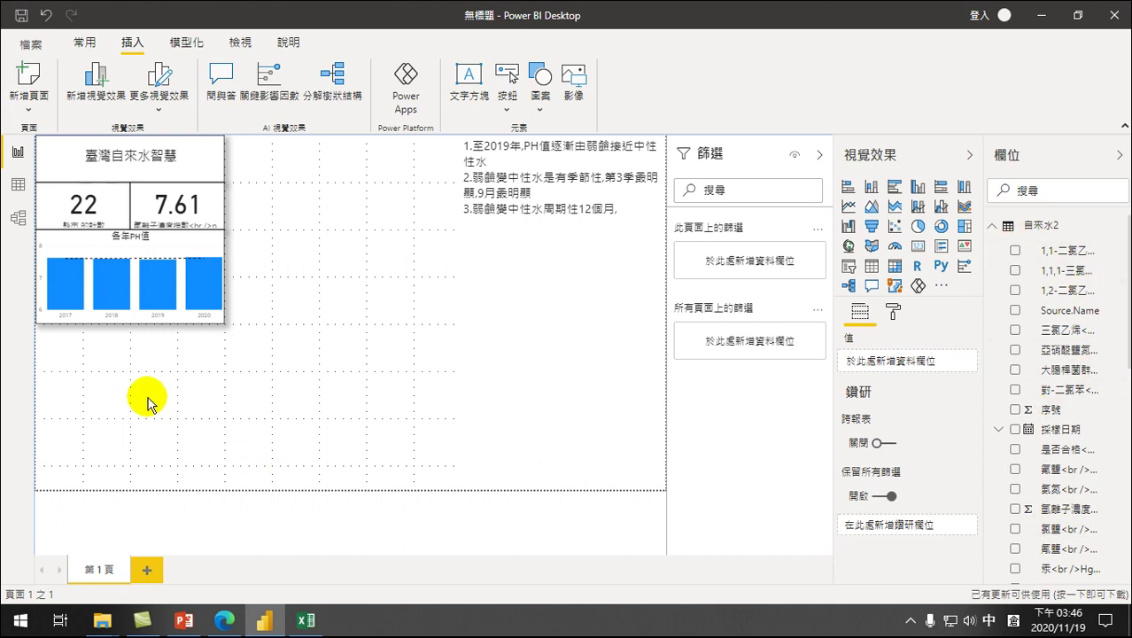
Step: Add a clustered column chart plotting 氫離子濃度指數 by 縣市
{"action": "left_click", "coordinate": [920, 189]}
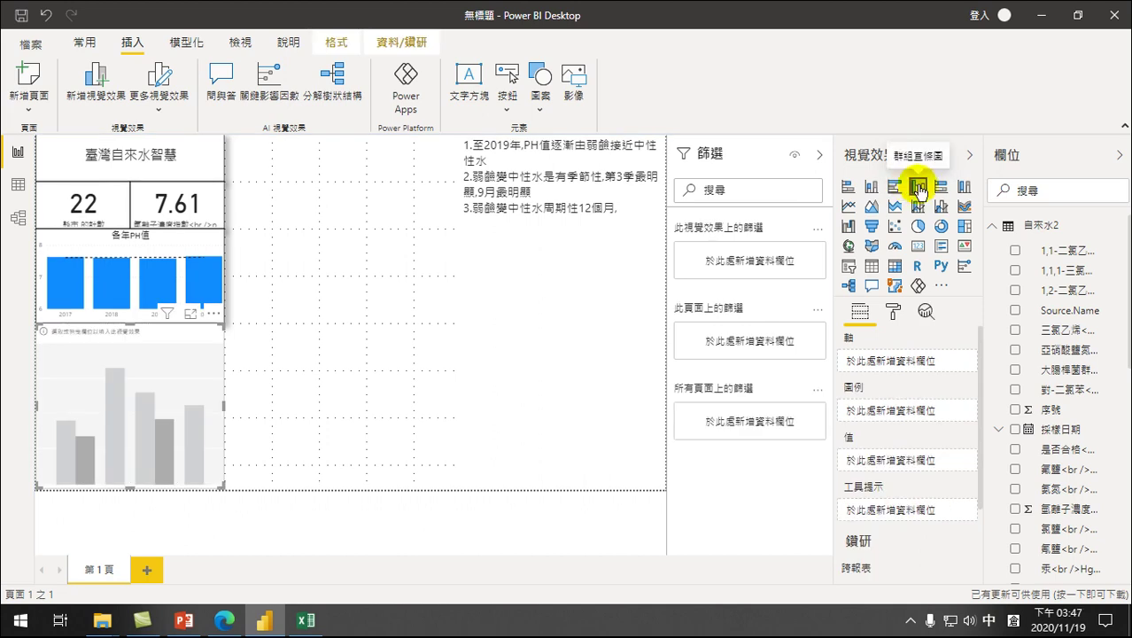
{"action": "scroll", "coordinate": [1050, 496], "scroll_direction": "down", "scroll_amount": 5}
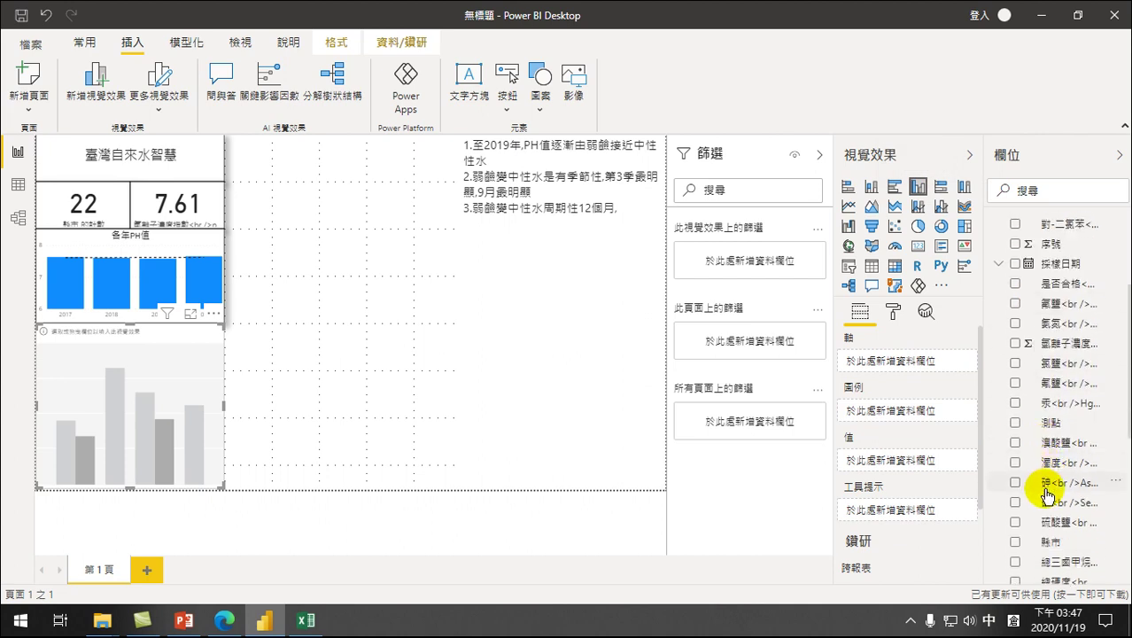
{"action": "scroll", "coordinate": [1050, 523], "scroll_direction": "down", "scroll_amount": 1}
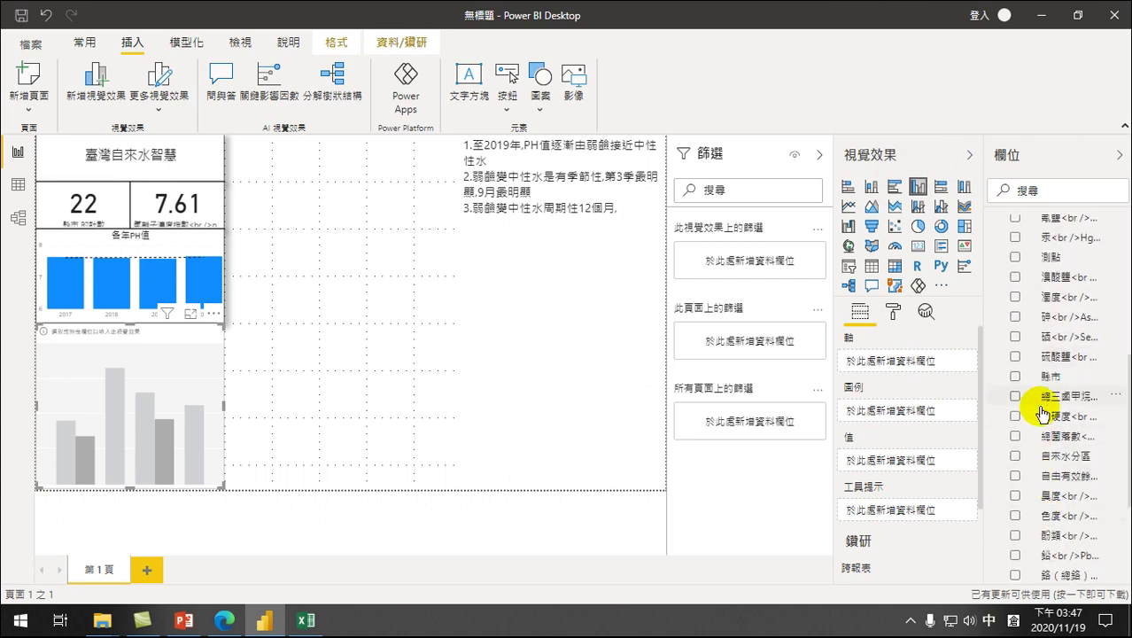
{"action": "left_click", "coordinate": [1015, 377]}
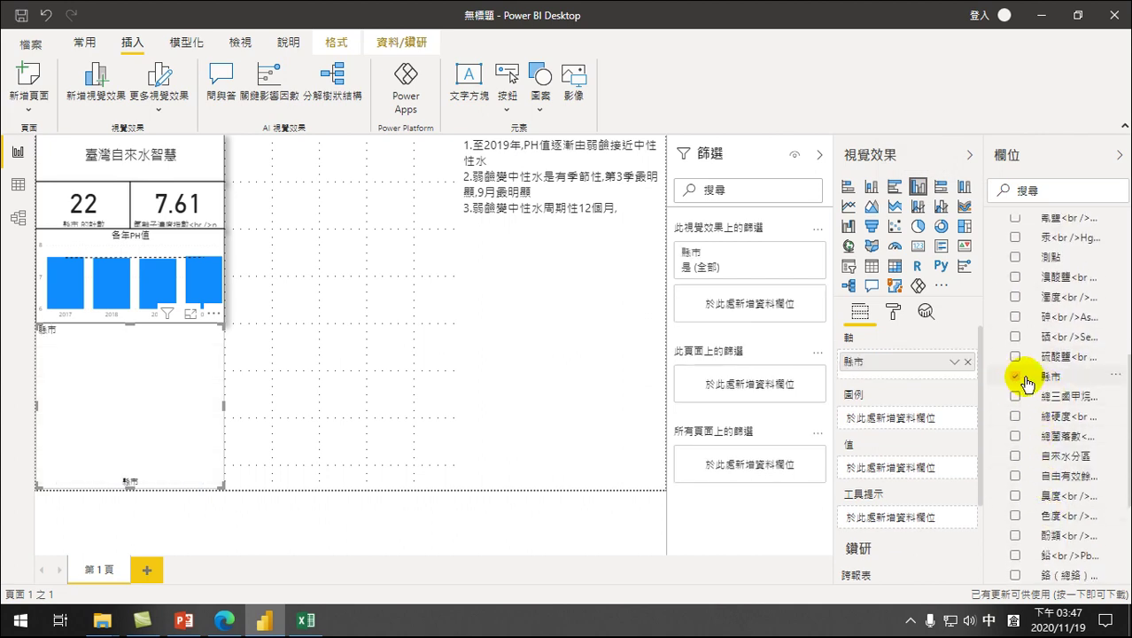
{"action": "scroll", "coordinate": [1023, 376], "scroll_direction": "up", "scroll_amount": 4}
{"action": "scroll", "coordinate": [1051, 387], "scroll_direction": "up", "scroll_amount": 1}
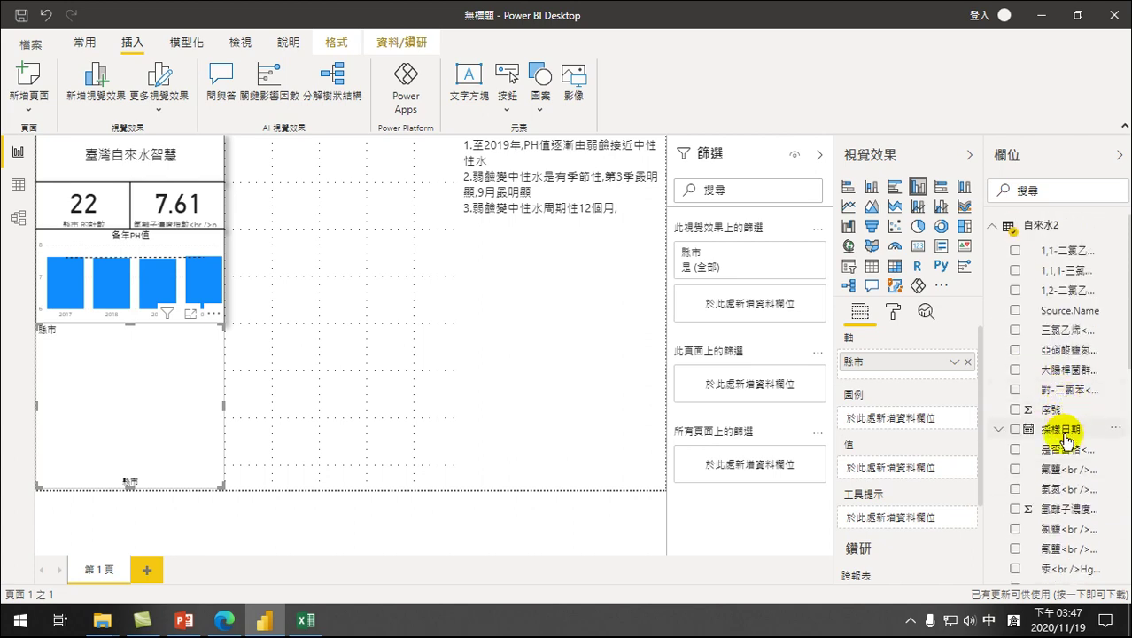
{"action": "left_click", "coordinate": [1015, 510]}
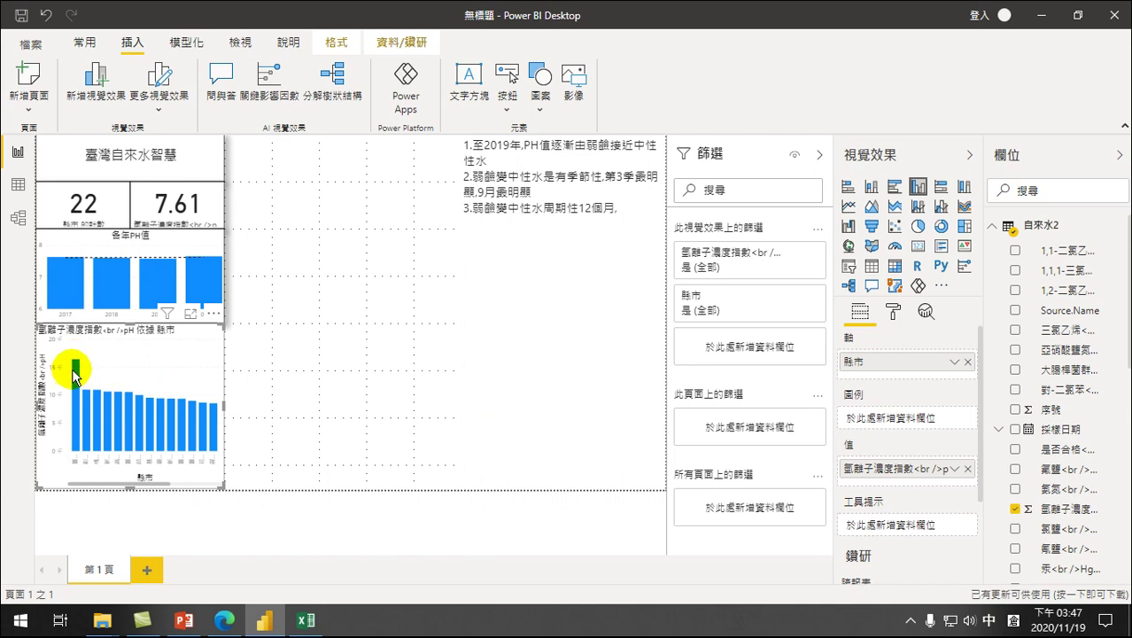
{"action": "mouse_move", "coordinate": [78, 381]}
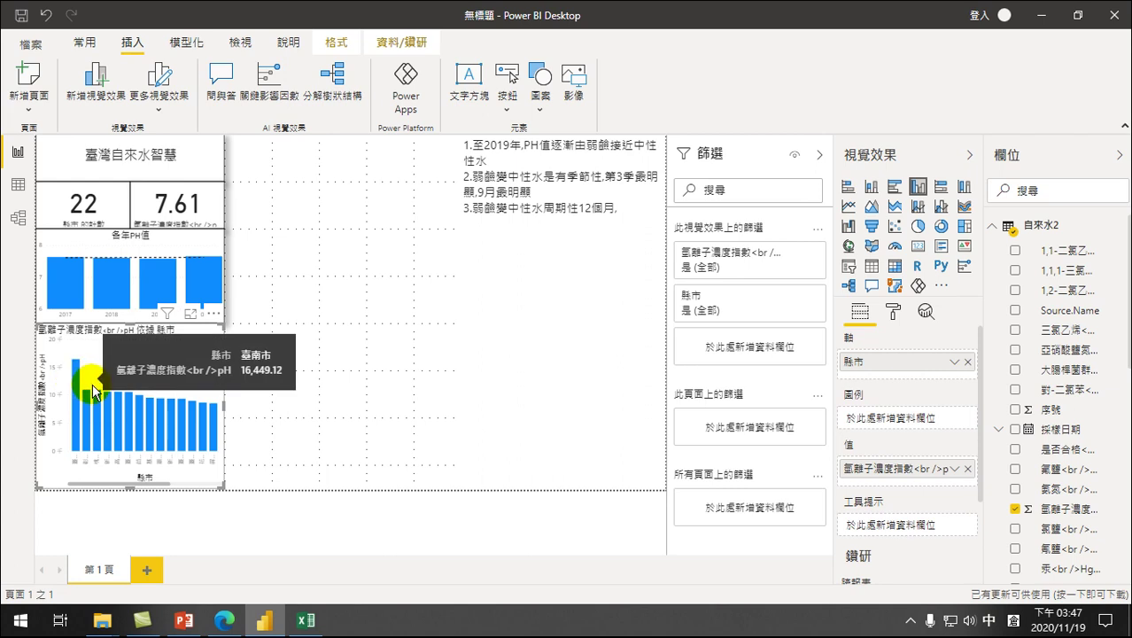
Step: Change the county chart's pH field from 加總 (Sum) to 平均 (Average)
{"action": "left_click", "coordinate": [954, 470]}
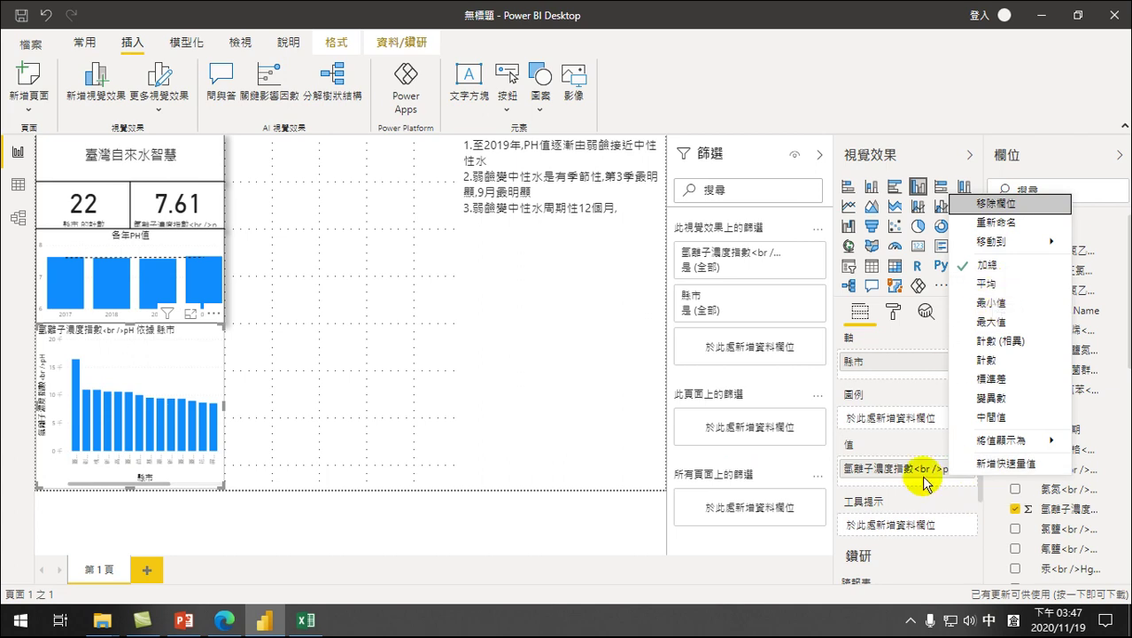
{"action": "left_click", "coordinate": [986, 284]}
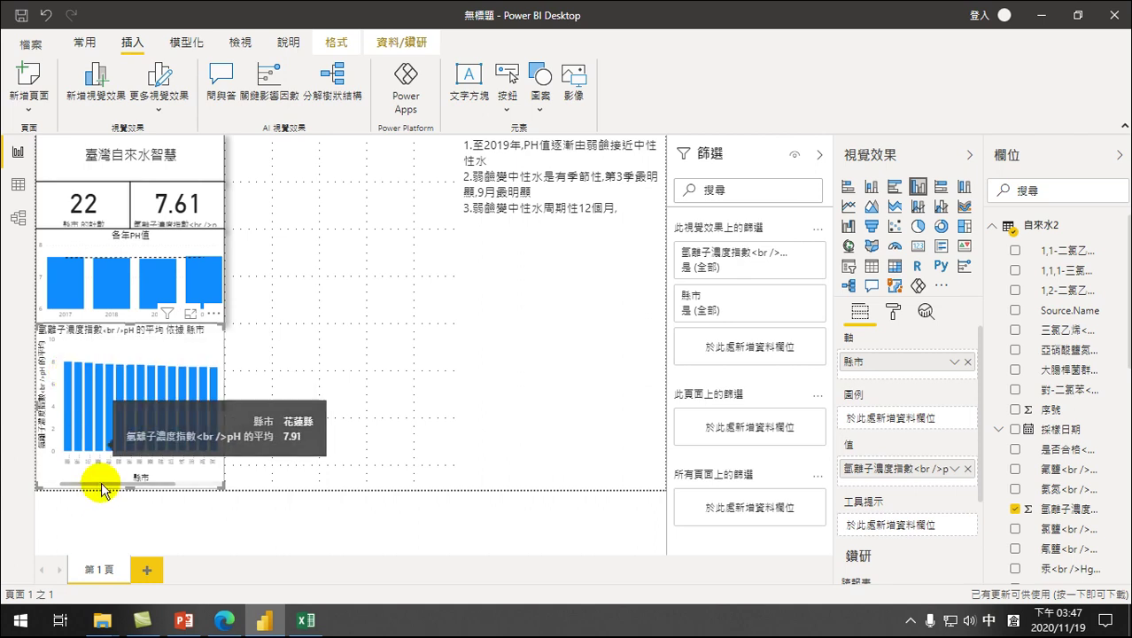
Step: Scroll the county chart and click the 臺南市 bar, so cards show 1 county and pH 7.82
{"action": "left_click_drag", "start_coordinate": [100, 486], "coordinate": [177, 487]}
{"action": "mouse_move", "coordinate": [217, 416]}
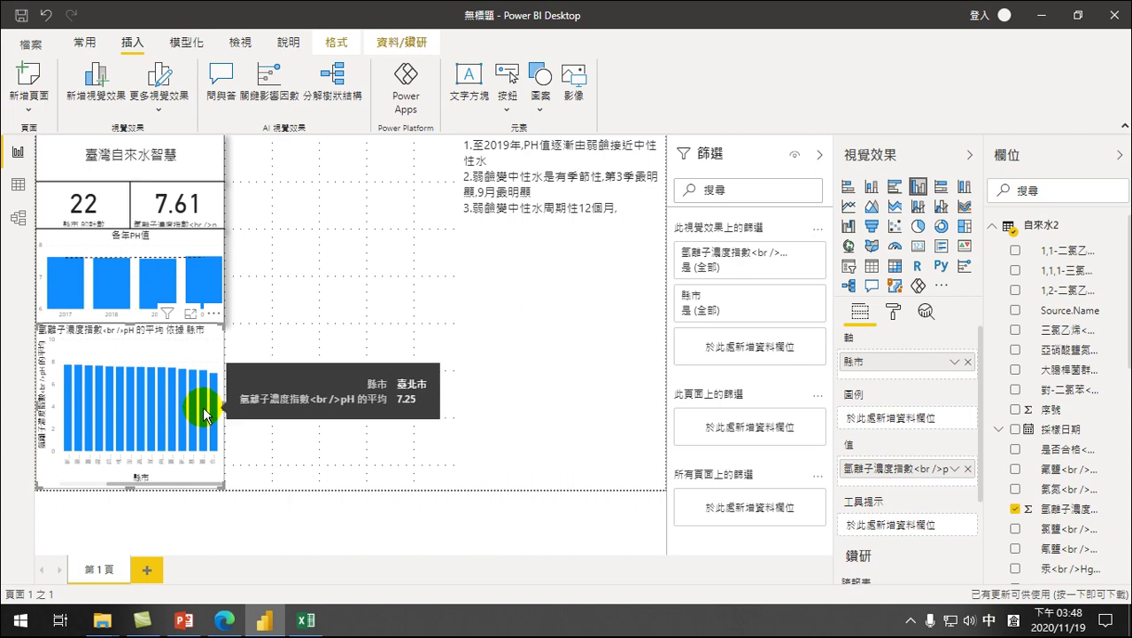
{"action": "left_click_drag", "start_coordinate": [175, 485], "coordinate": [144, 489]}
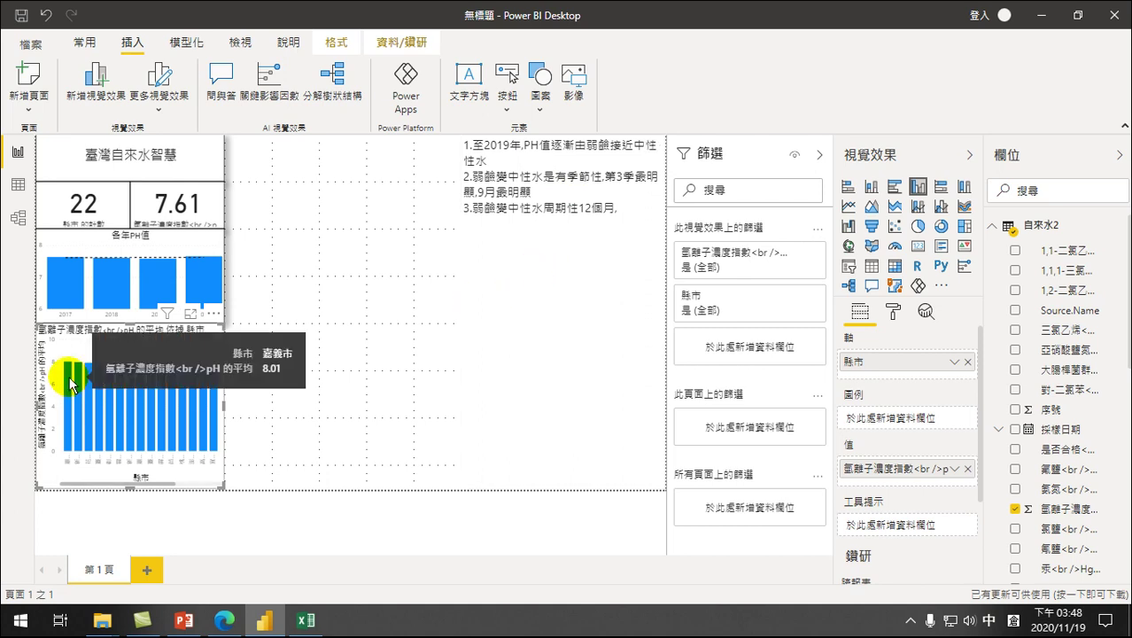
{"action": "mouse_move", "coordinate": [159, 387]}
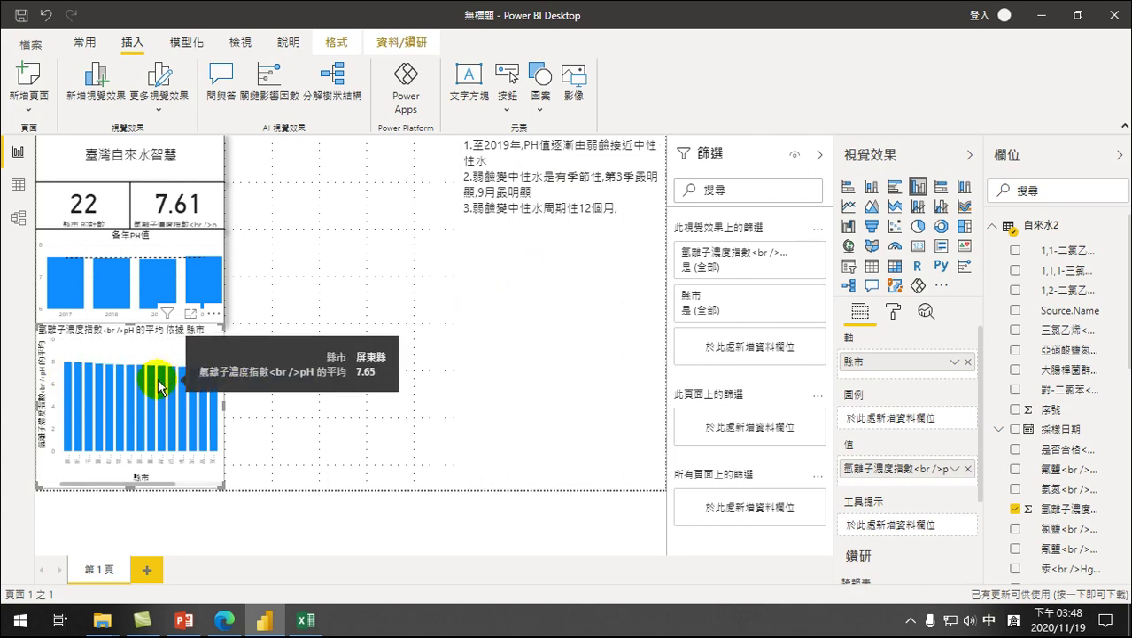
{"action": "left_click", "coordinate": [100, 385]}
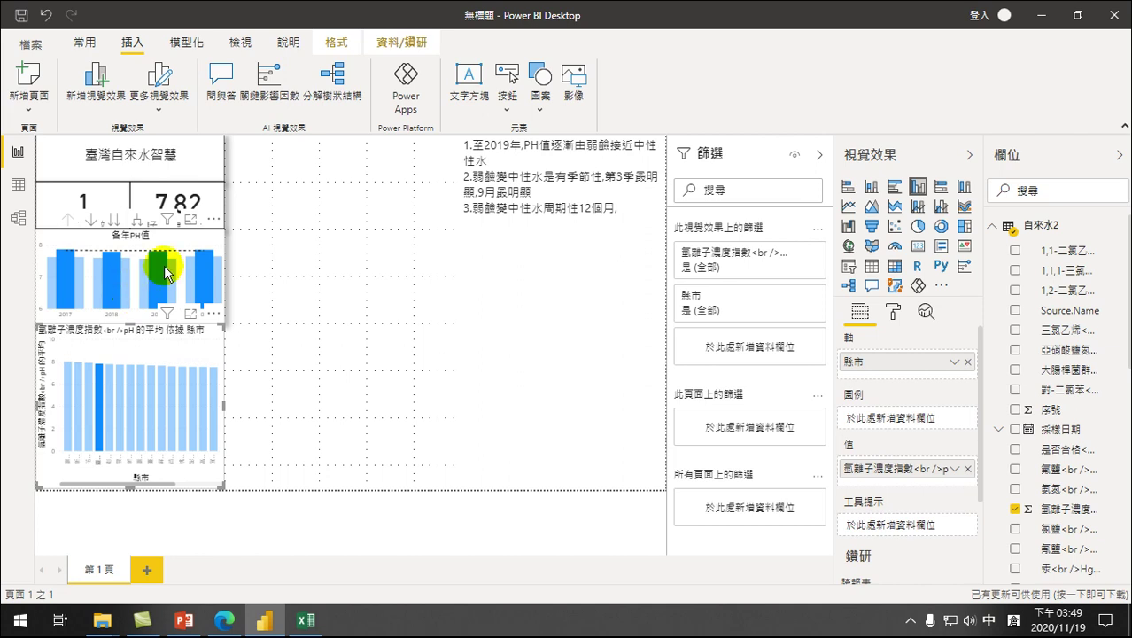
{"action": "left_click", "coordinate": [67, 377]}
{"action": "left_click", "coordinate": [81, 390]}
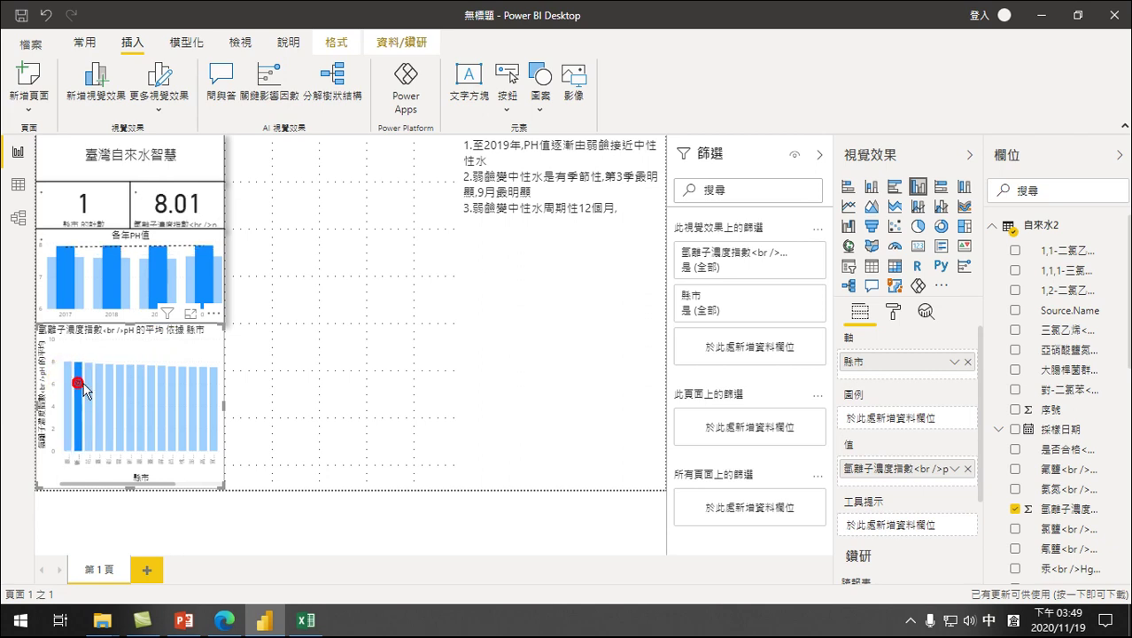
{"action": "left_click", "coordinate": [90, 381]}
{"action": "left_click", "coordinate": [98, 384]}
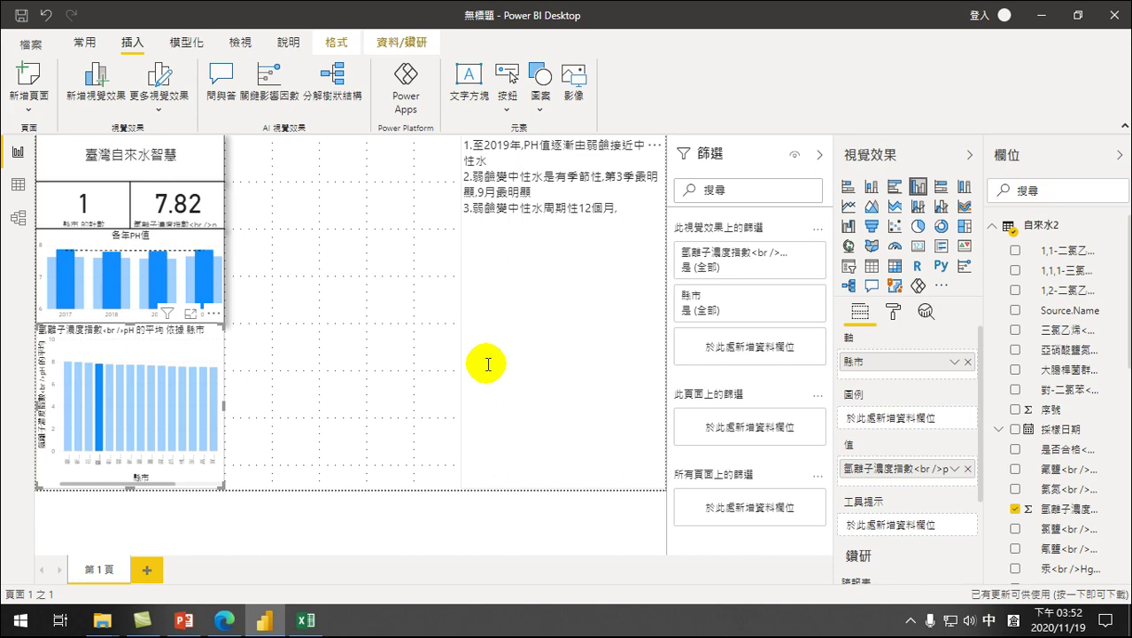
Step: Use Save As to browse to USB (E:) > 講義與範例 > 20201119-長榮大學
{"action": "left_click", "coordinate": [46, 41]}
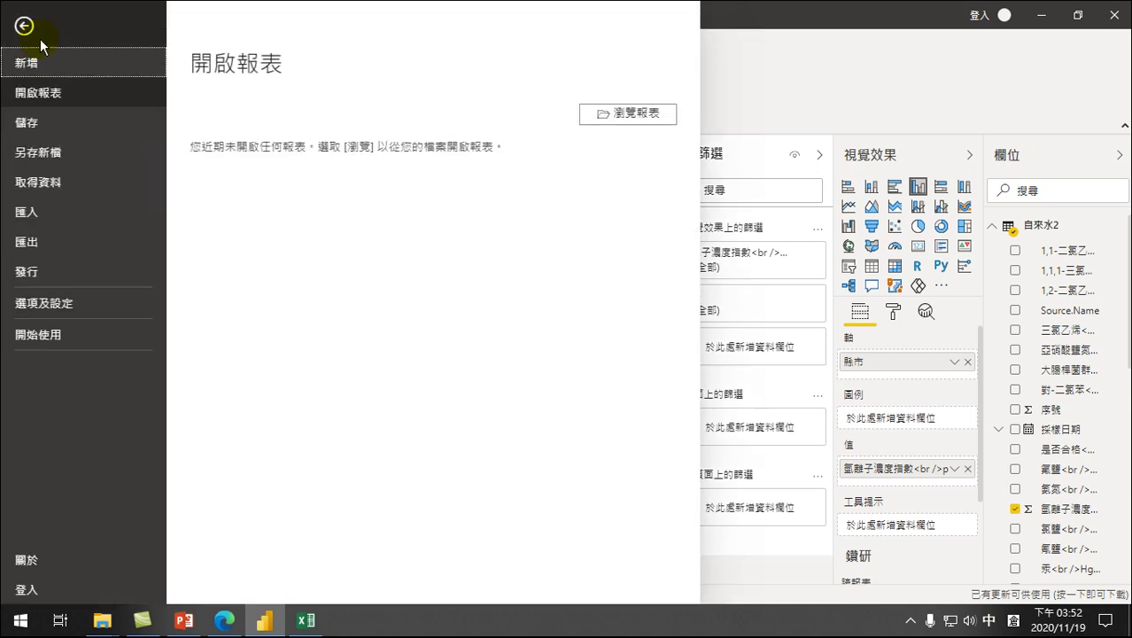
{"action": "left_click", "coordinate": [39, 155]}
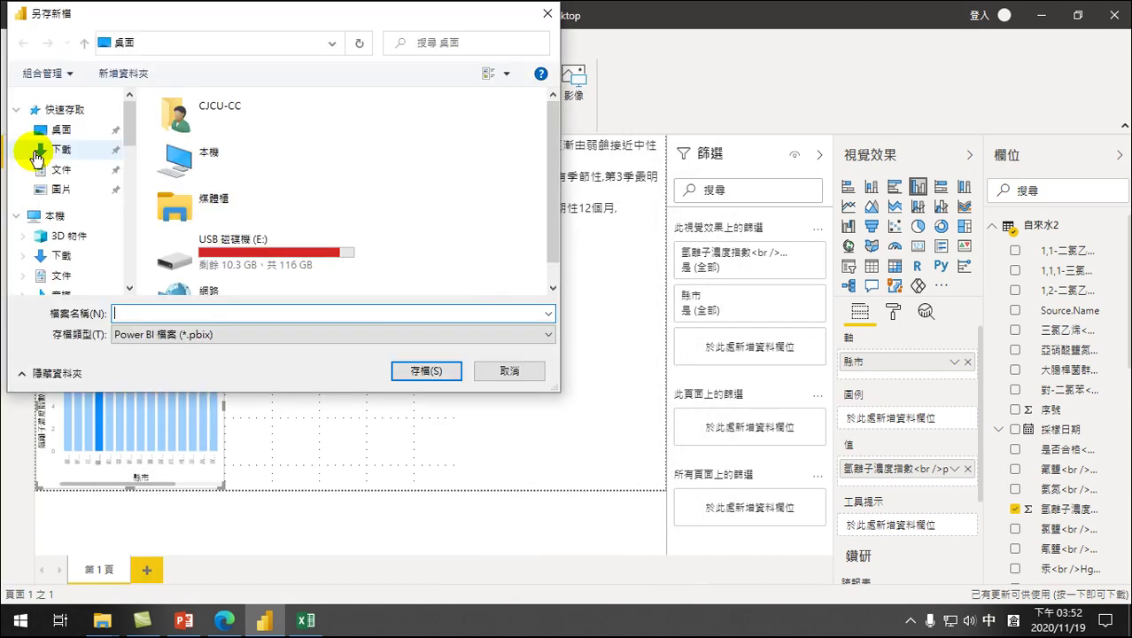
{"action": "scroll", "coordinate": [228, 256], "scroll_direction": "down", "scroll_amount": 1}
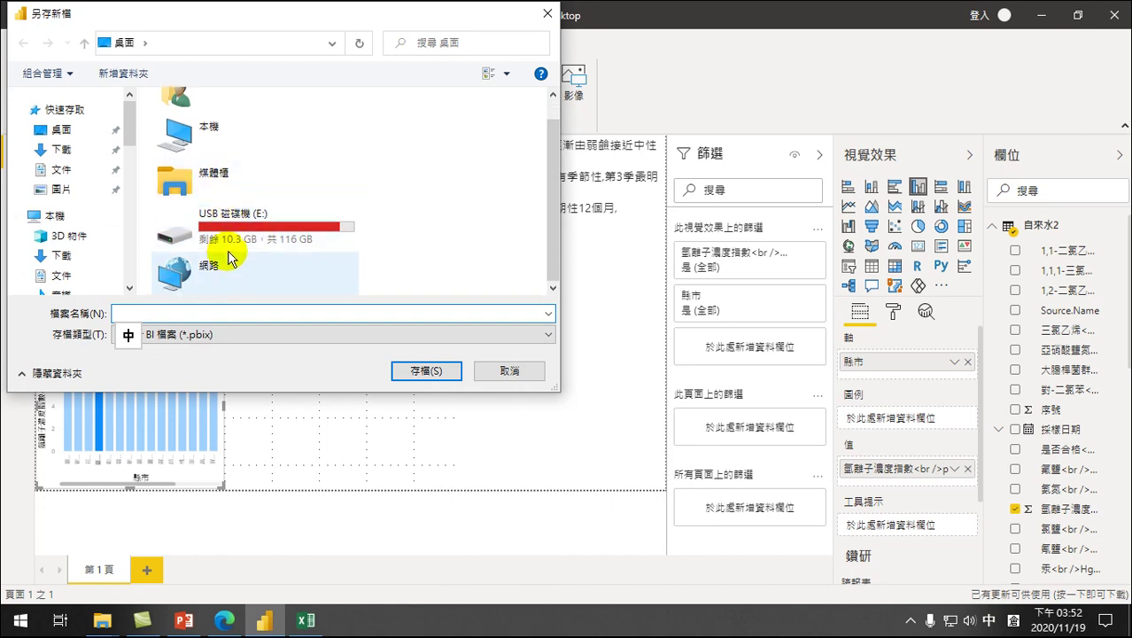
{"action": "left_click_drag", "start_coordinate": [129, 133], "coordinate": [129, 175]}
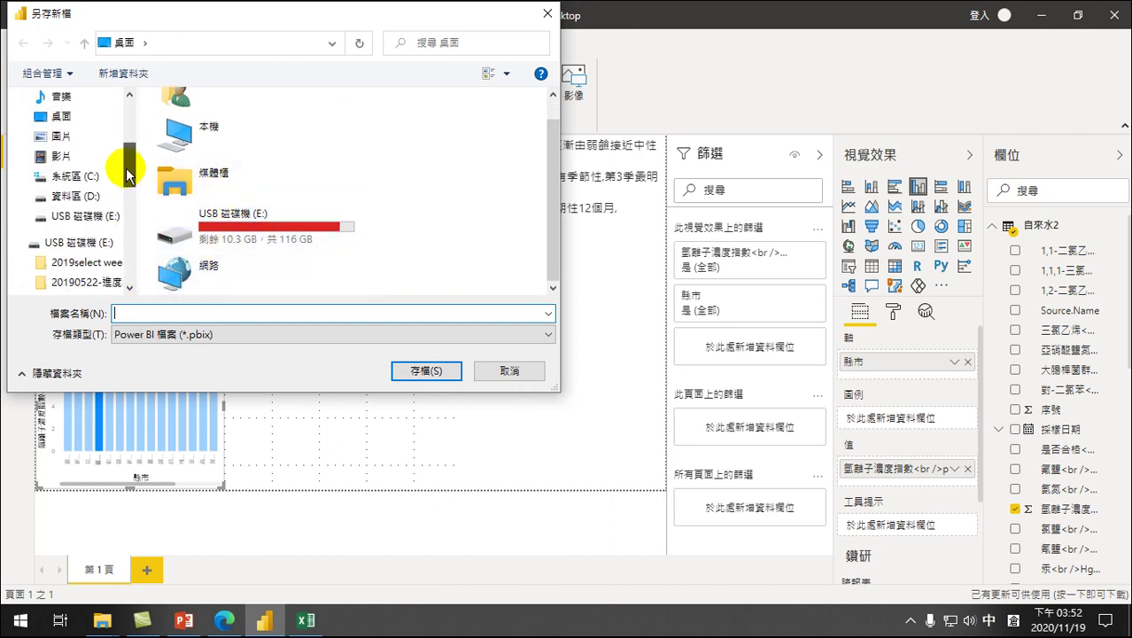
{"action": "left_click", "coordinate": [81, 217]}
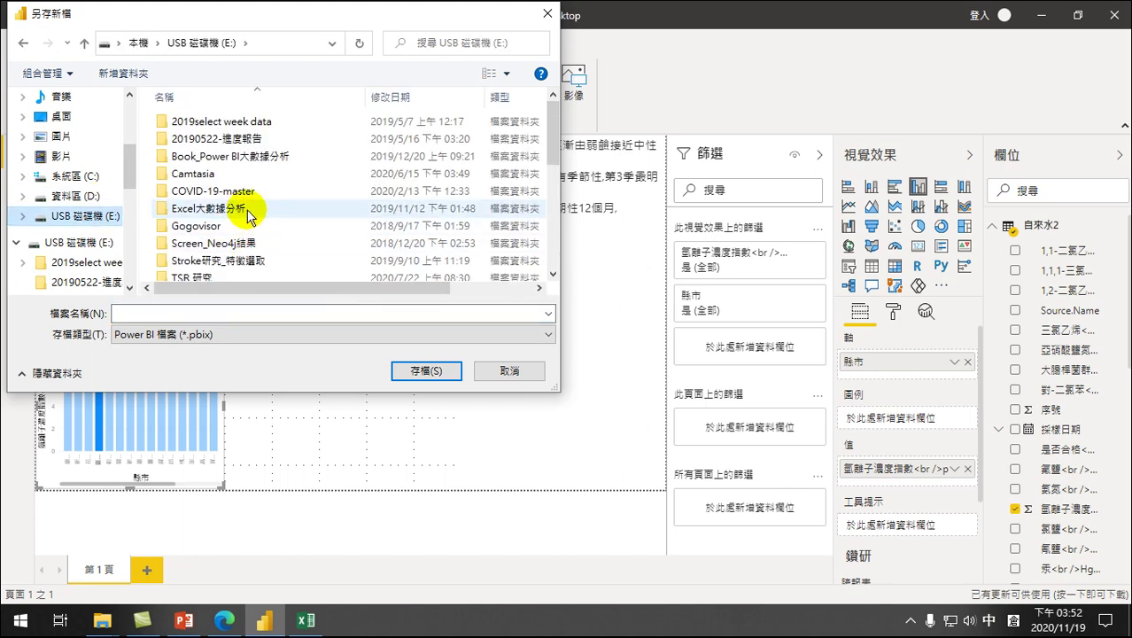
{"action": "scroll", "coordinate": [248, 221], "scroll_direction": "down", "scroll_amount": 3}
{"action": "scroll", "coordinate": [230, 219], "scroll_direction": "down", "scroll_amount": 3}
{"action": "scroll", "coordinate": [221, 221], "scroll_direction": "up", "scroll_amount": 6}
{"action": "scroll", "coordinate": [212, 231], "scroll_direction": "down", "scroll_amount": 3}
{"action": "double_click", "coordinate": [201, 256]}
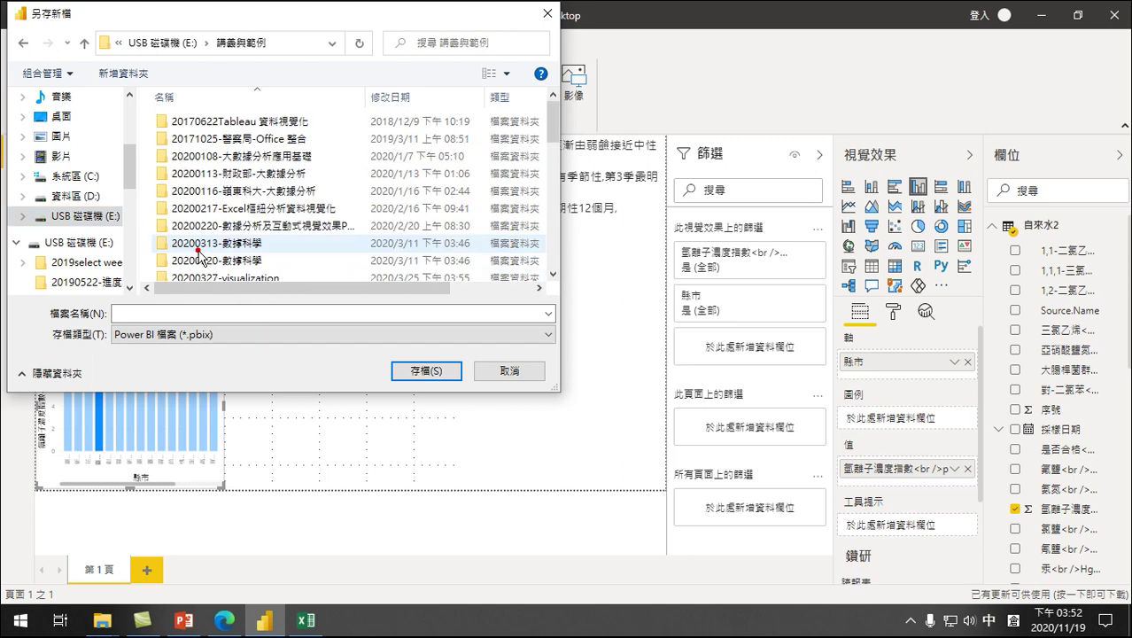
{"action": "scroll", "coordinate": [228, 185], "scroll_direction": "down", "scroll_amount": 3}
{"action": "scroll", "coordinate": [224, 190], "scroll_direction": "down", "scroll_amount": 3}
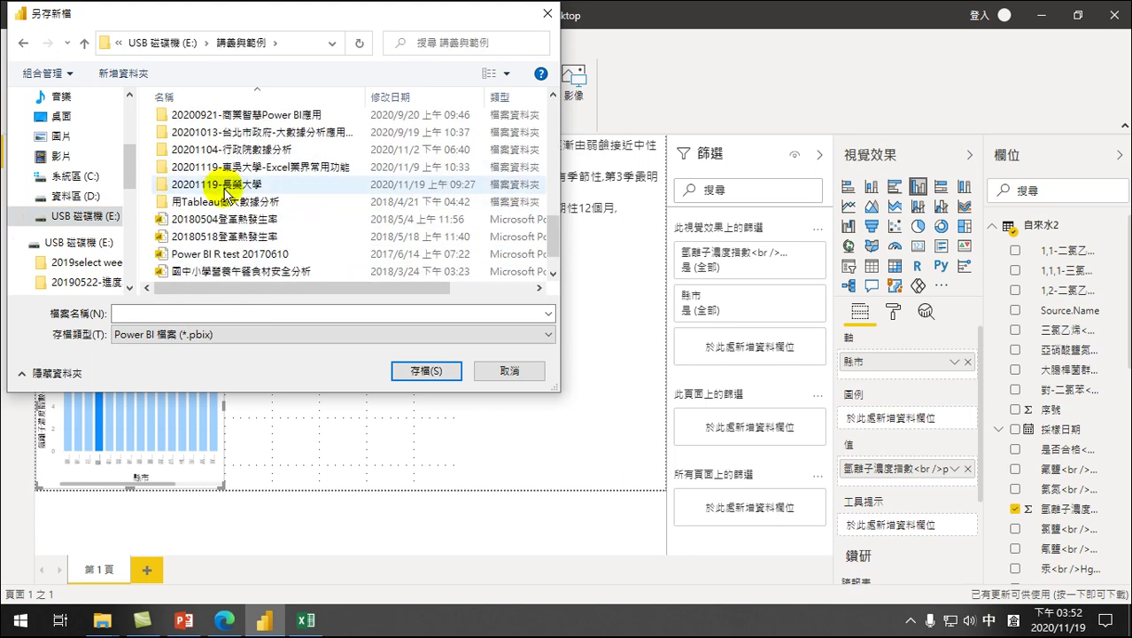
{"action": "left_click", "coordinate": [233, 153]}
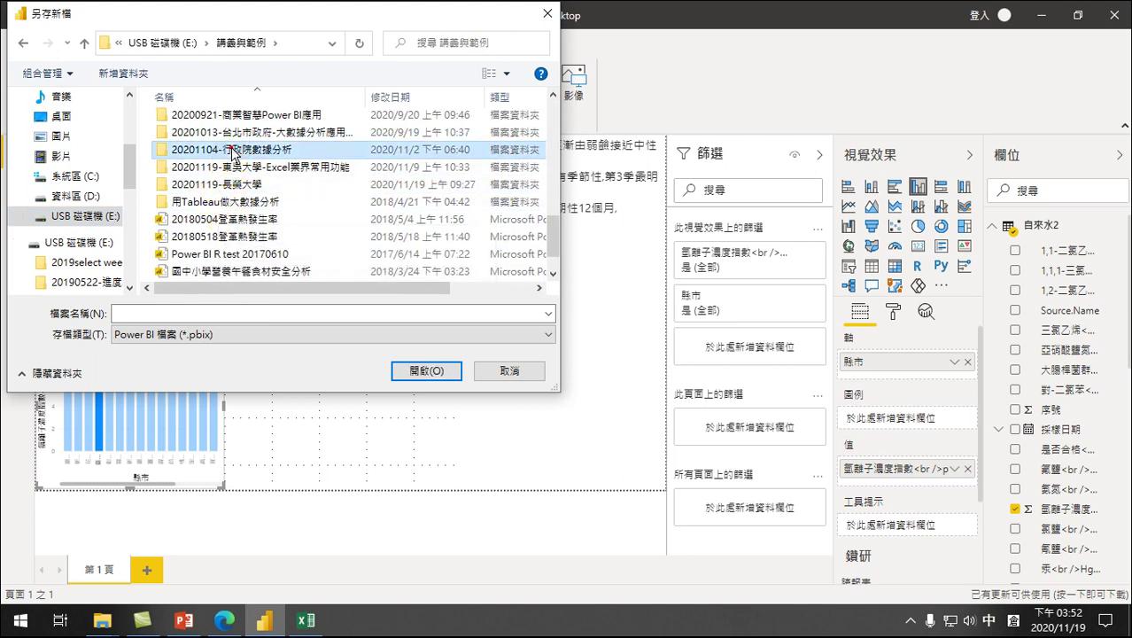
{"action": "double_click", "coordinate": [226, 183]}
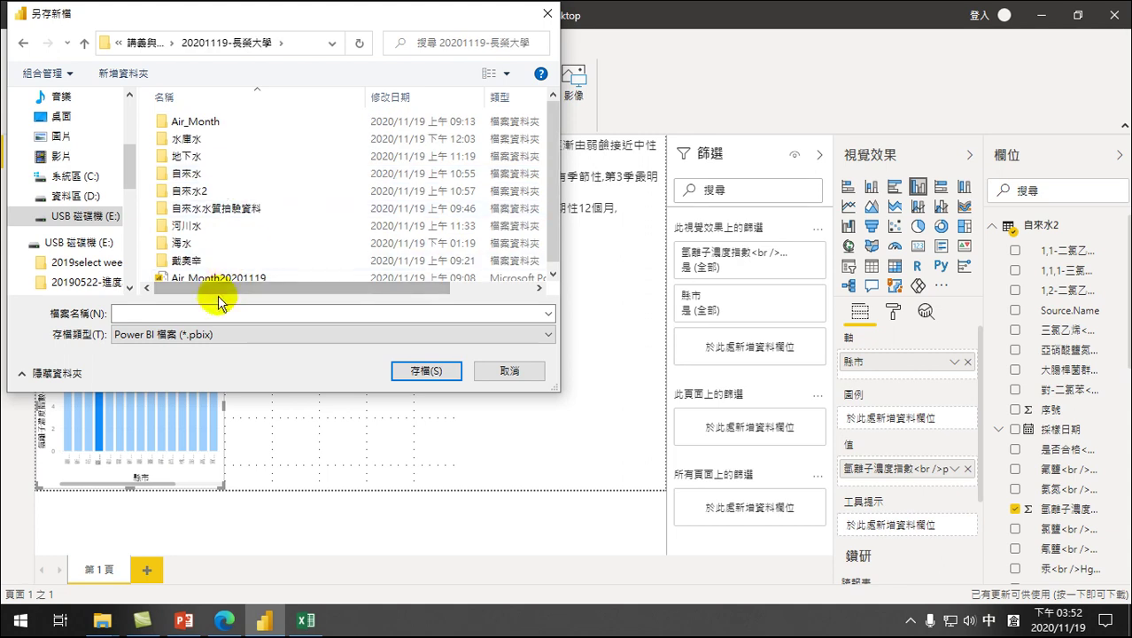
Step: Name the file 自來水20201119 and save it as a .pbix report
{"action": "left_click", "coordinate": [189, 311]}
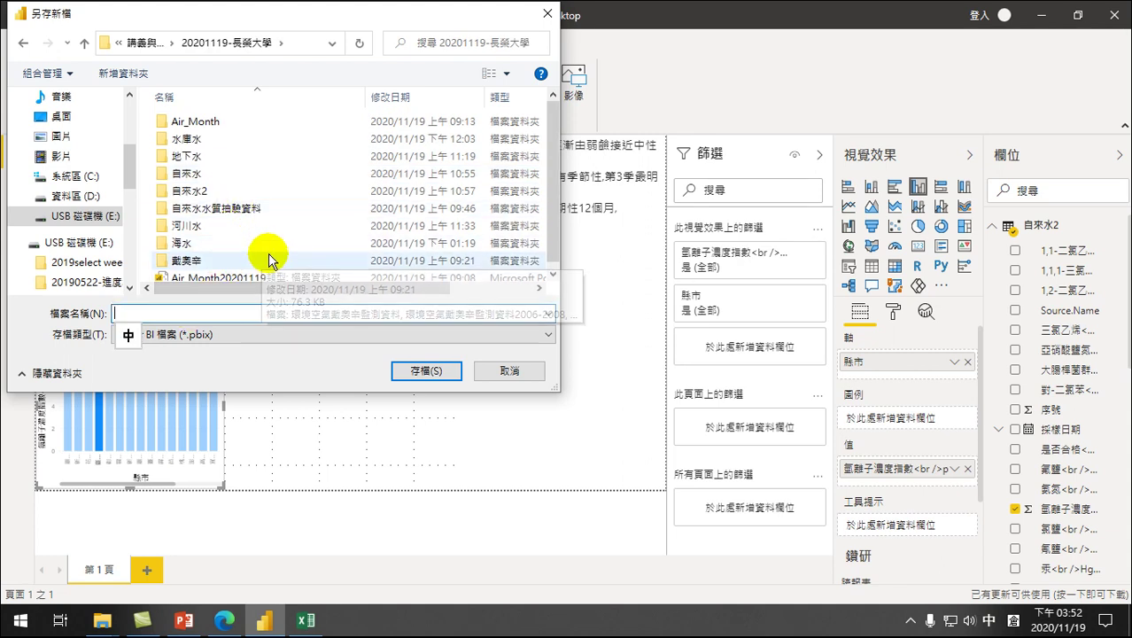
{"action": "type", "text": "廿月"}
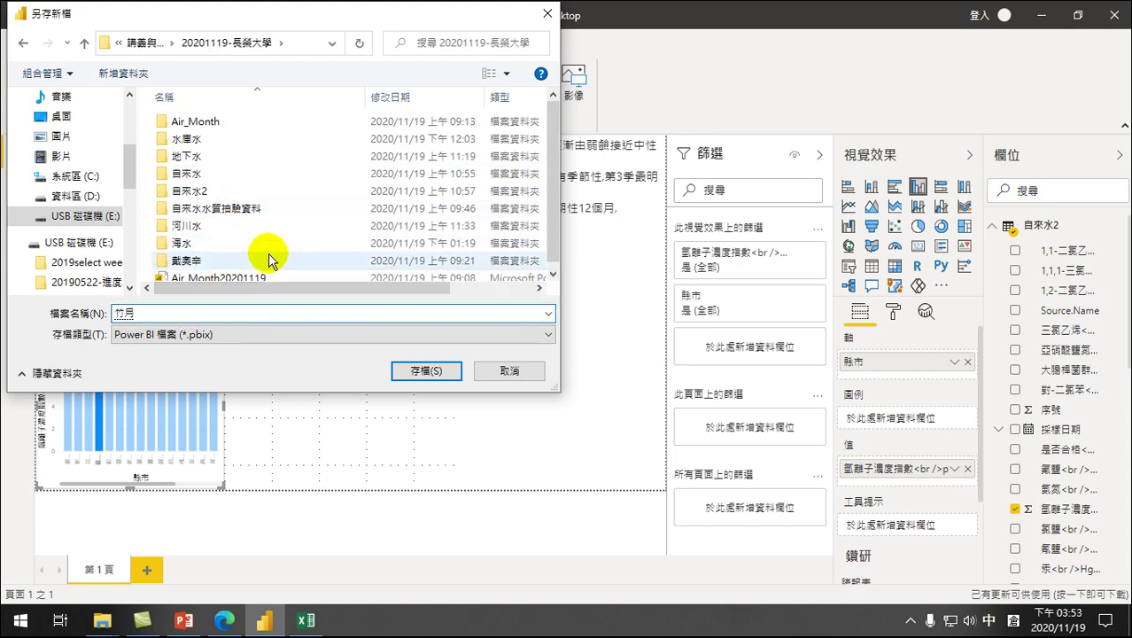
{"action": "type", "text": "自來水"}
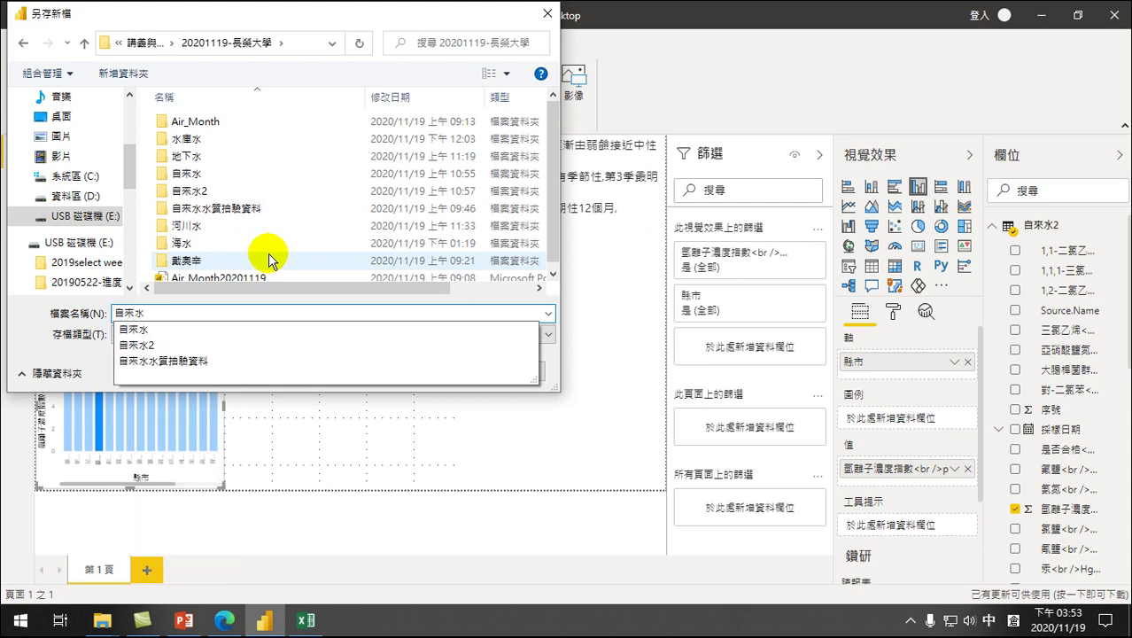
{"action": "key", "text": "shift"}
{"action": "type", "text": "20201119"}
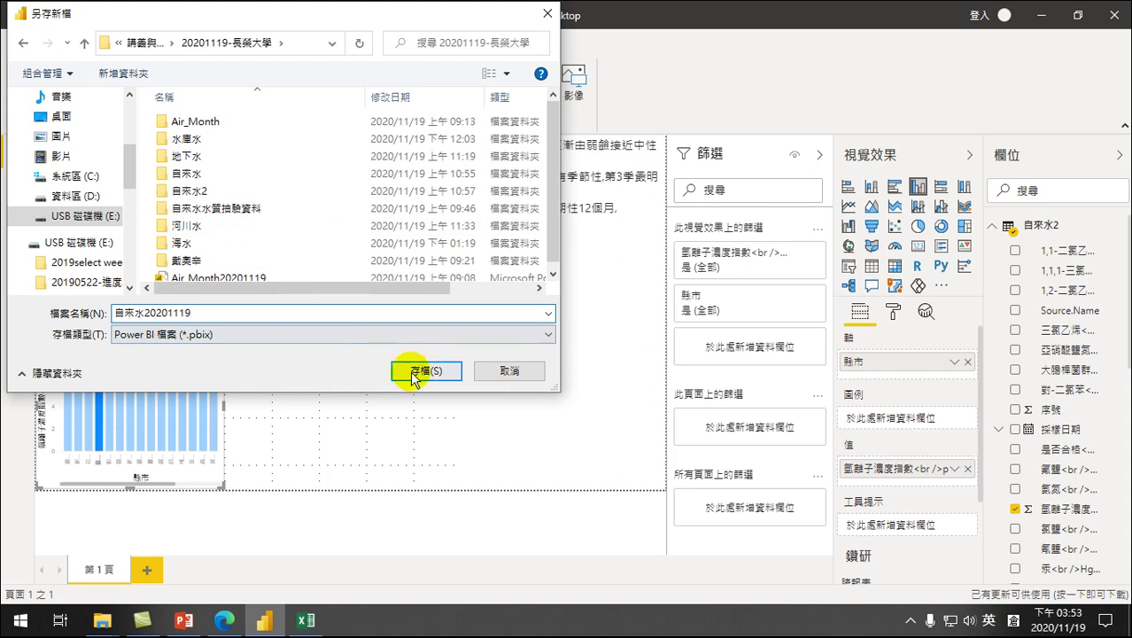
{"action": "left_click", "coordinate": [410, 372]}
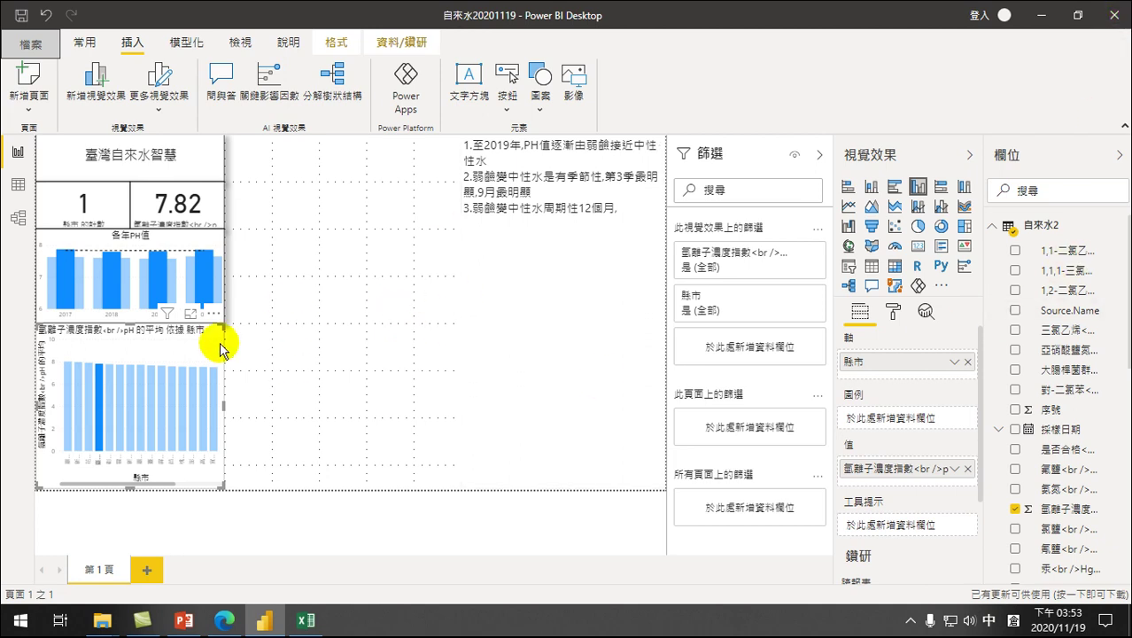
{"action": "left_click", "coordinate": [535, 265]}
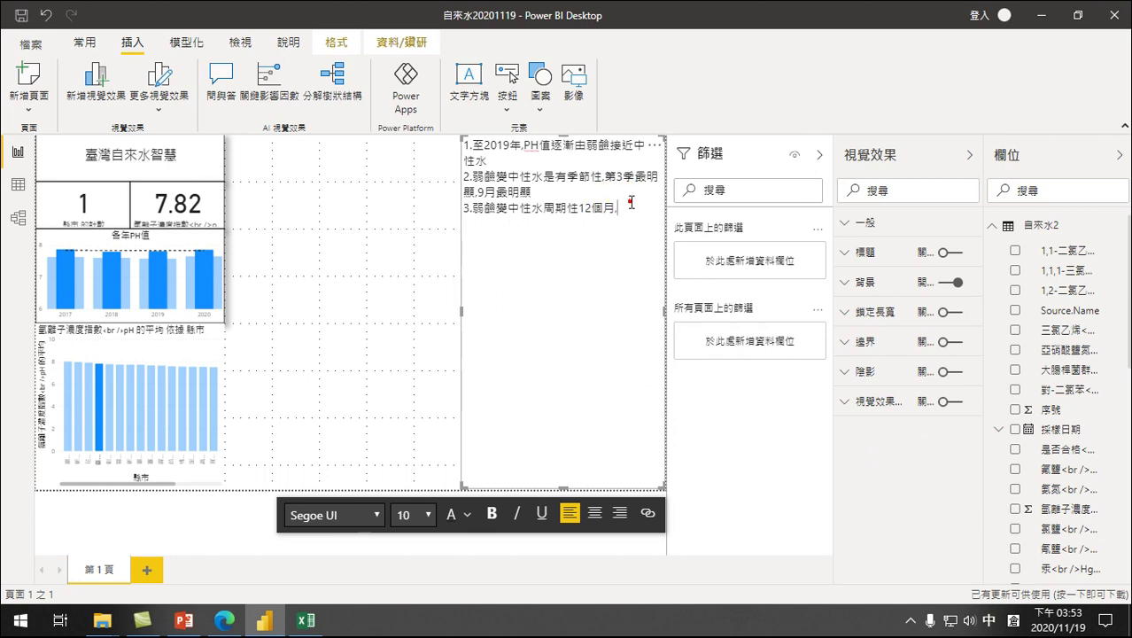